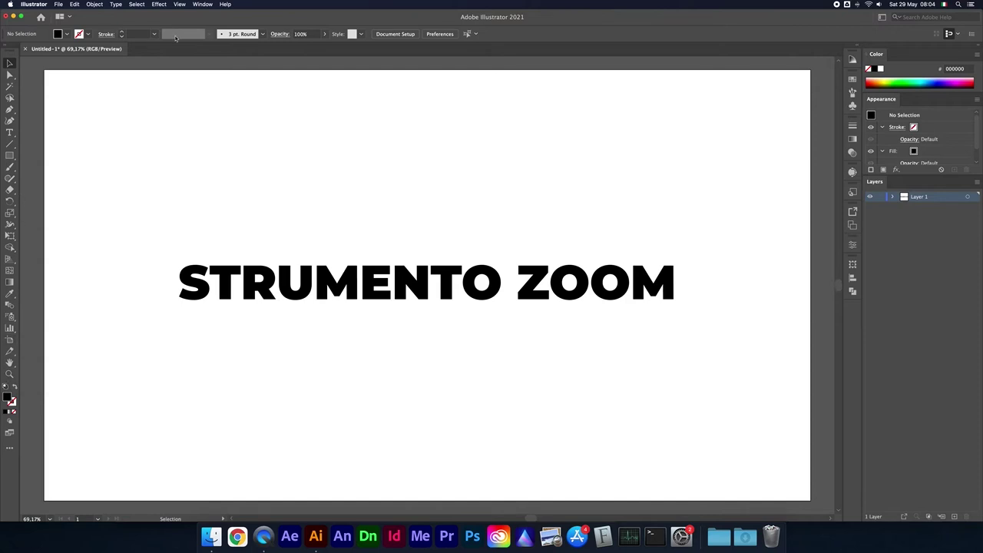
Keep the full toolbar layout and select the Zoom tool.
left_click(202, 4)
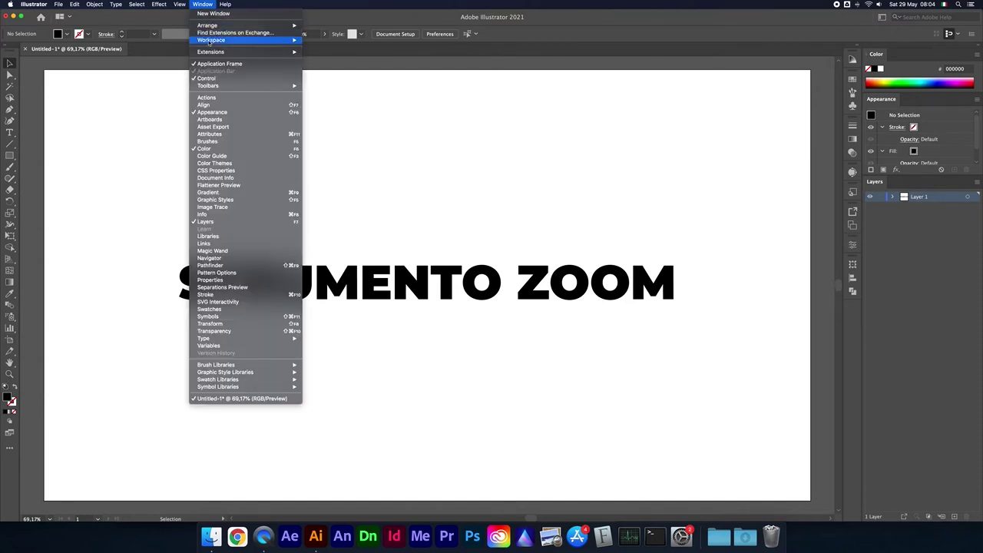
mouse_move(208, 85)
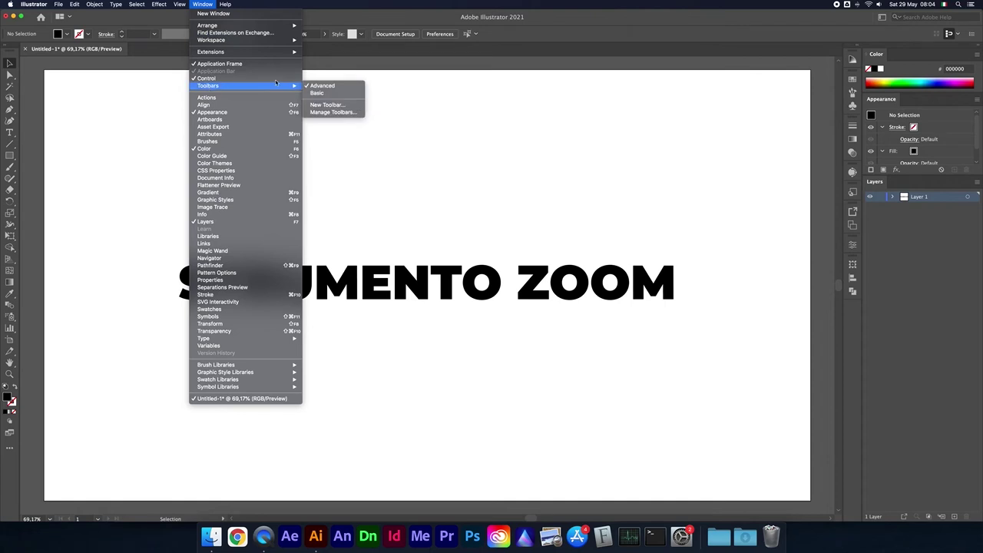
left_click(322, 87)
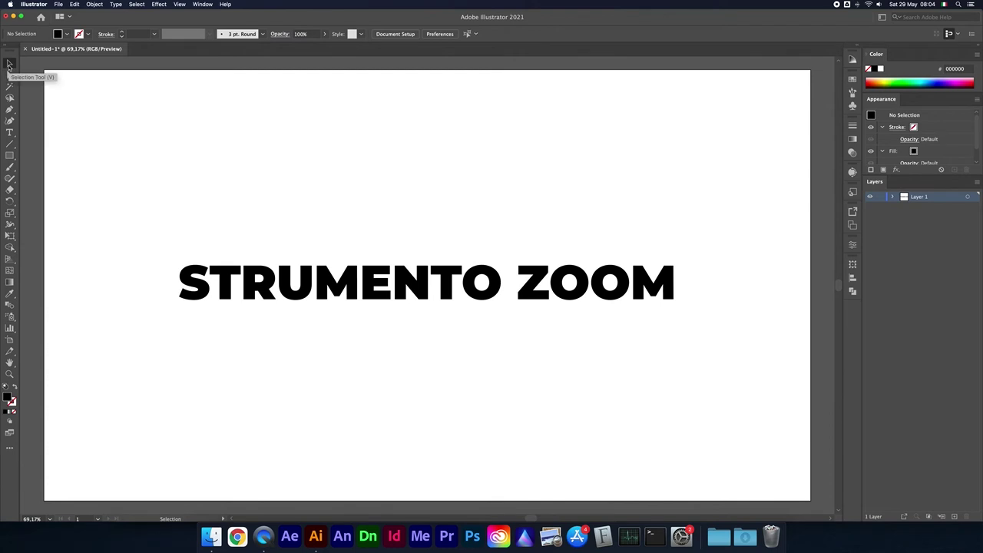
left_click(10, 375)
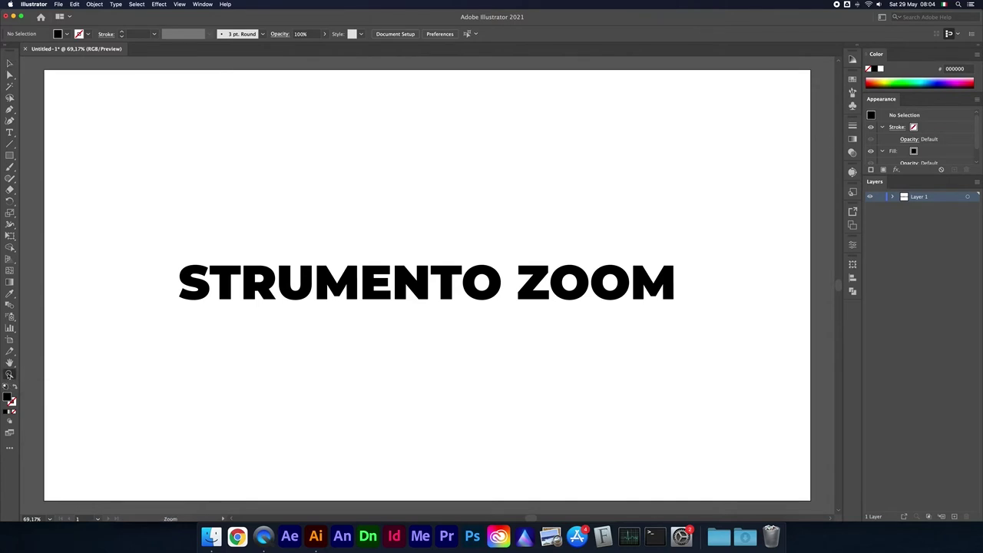
left_click(10, 294)
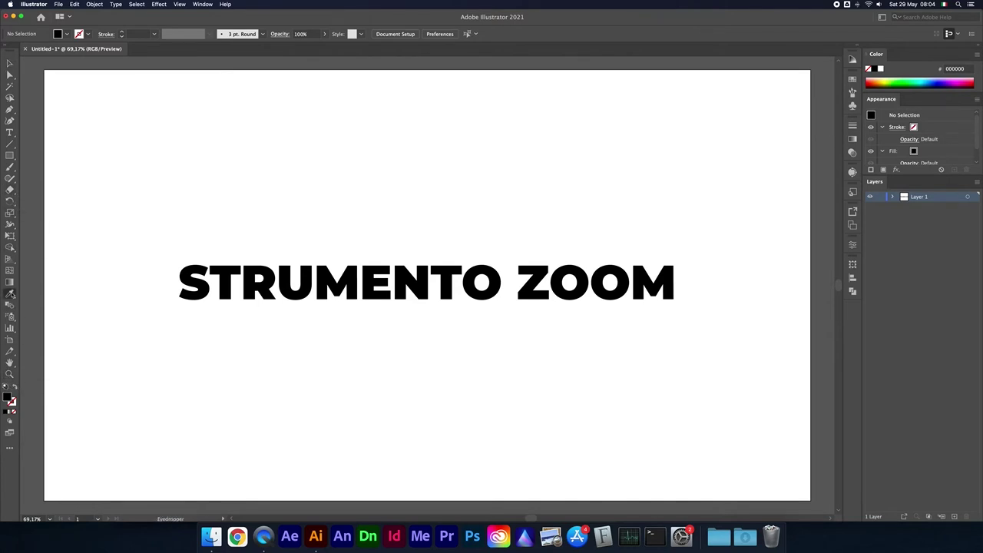
left_click(10, 374)
Zoom in step by step on the STRUMENTO ZOOM lettering.
left_click(482, 282)
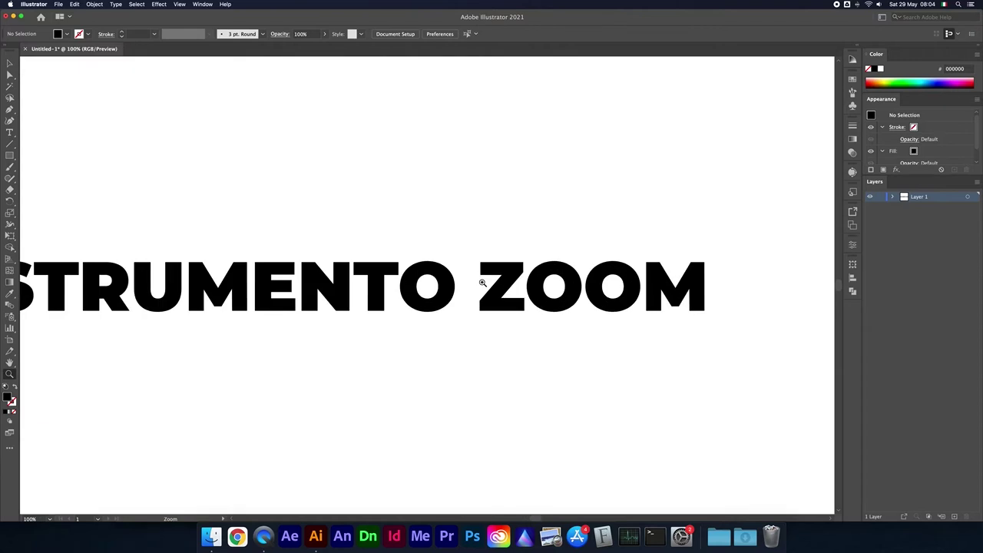
left_click(427, 286)
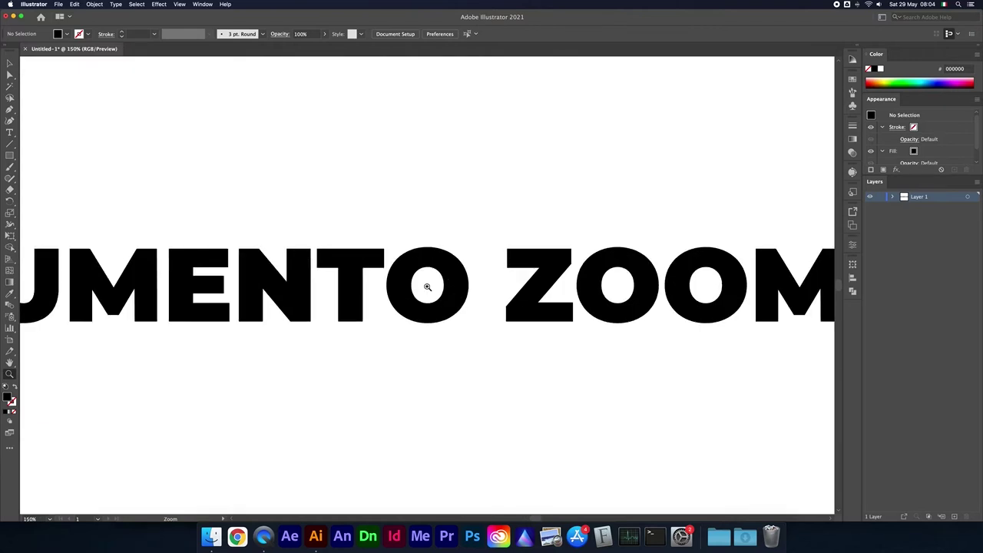
left_click(156, 251)
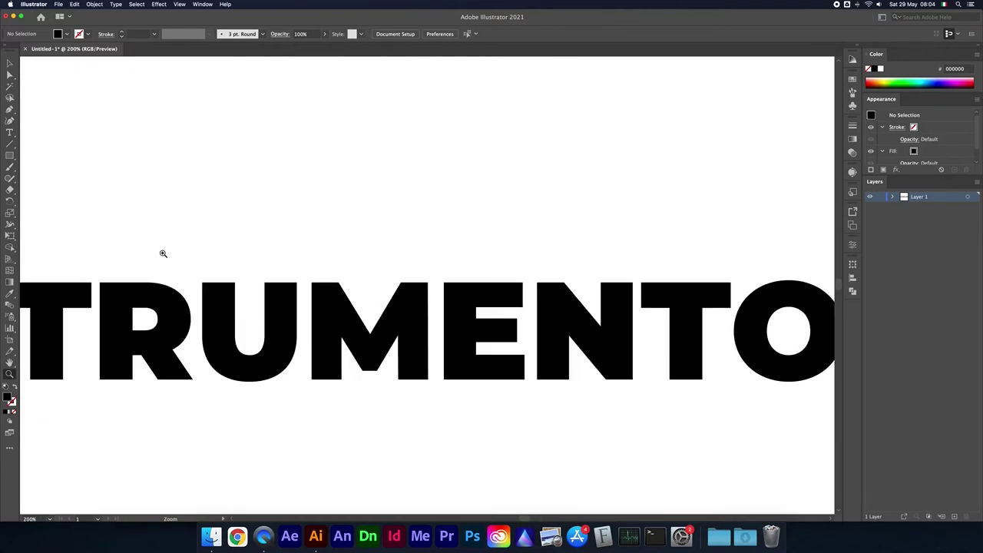
left_click(428, 285)
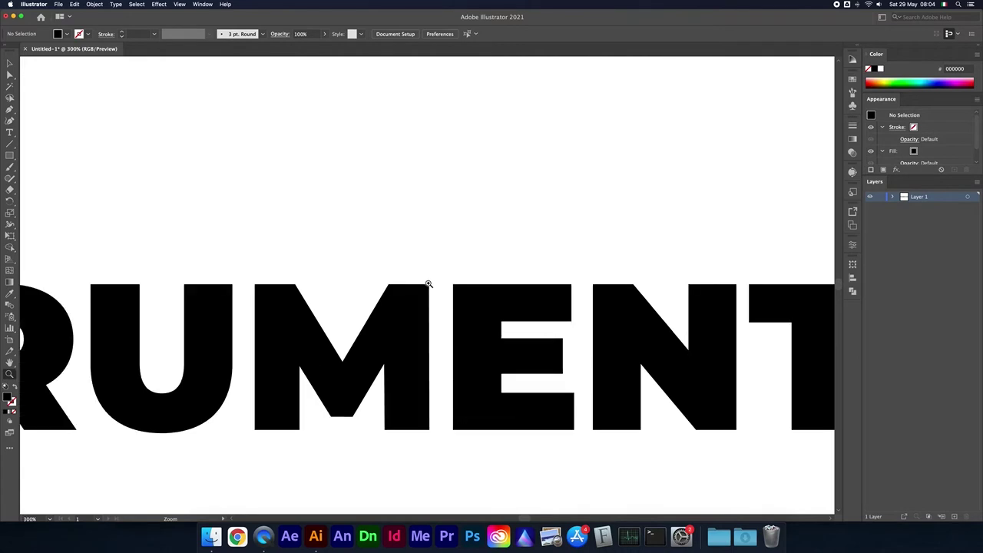
left_click(229, 285)
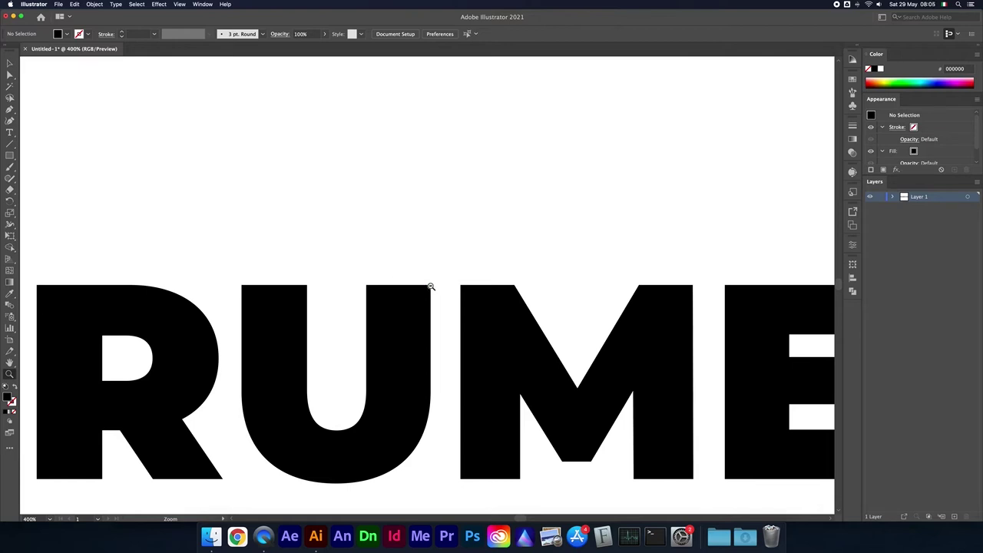
Zoom back out to 50% until the whole artboard is visible.
left_click(430, 287, "alt")
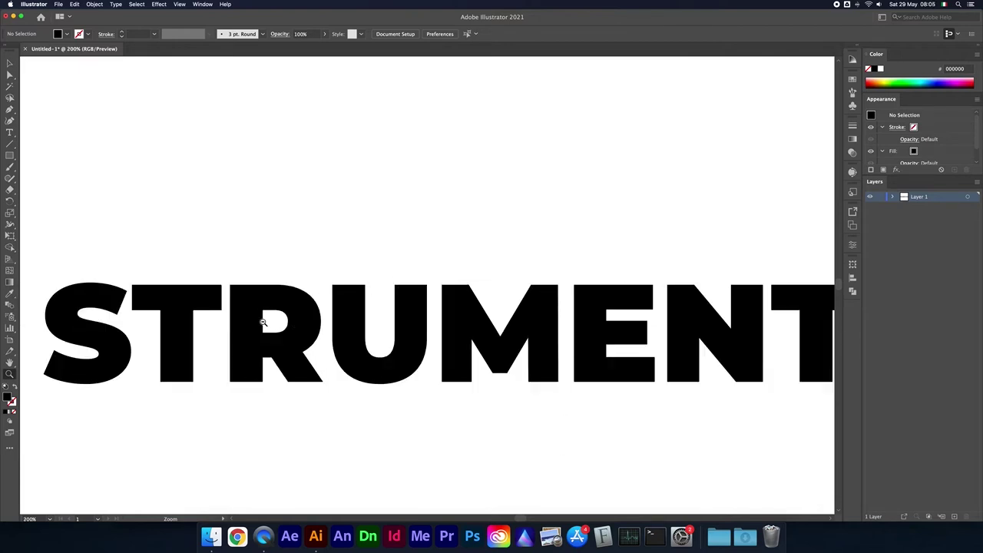
left_click(262, 323, "alt")
left_click(660, 283, "alt")
left_click(574, 295, "alt")
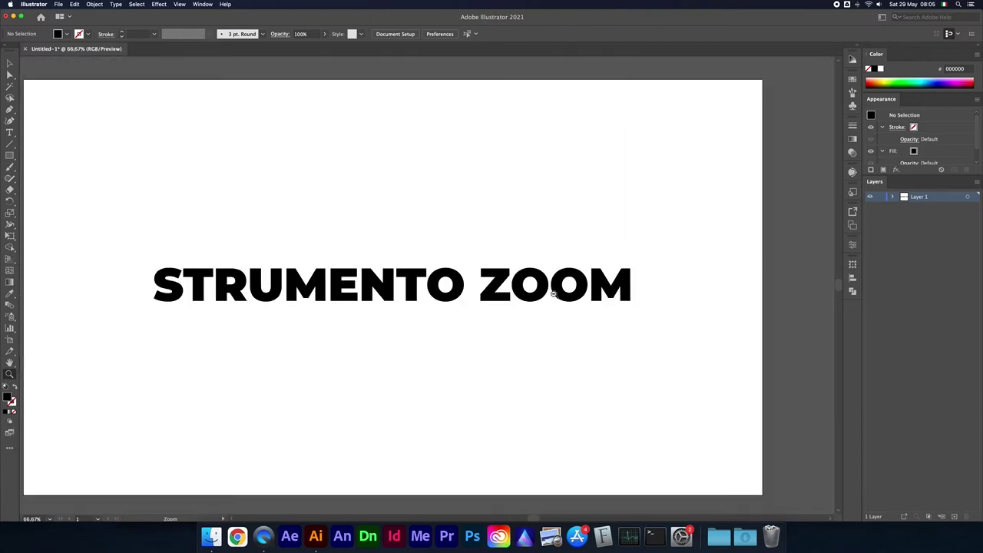
left_click(452, 285, "alt")
left_click(416, 285)
left_click(444, 288, "alt")
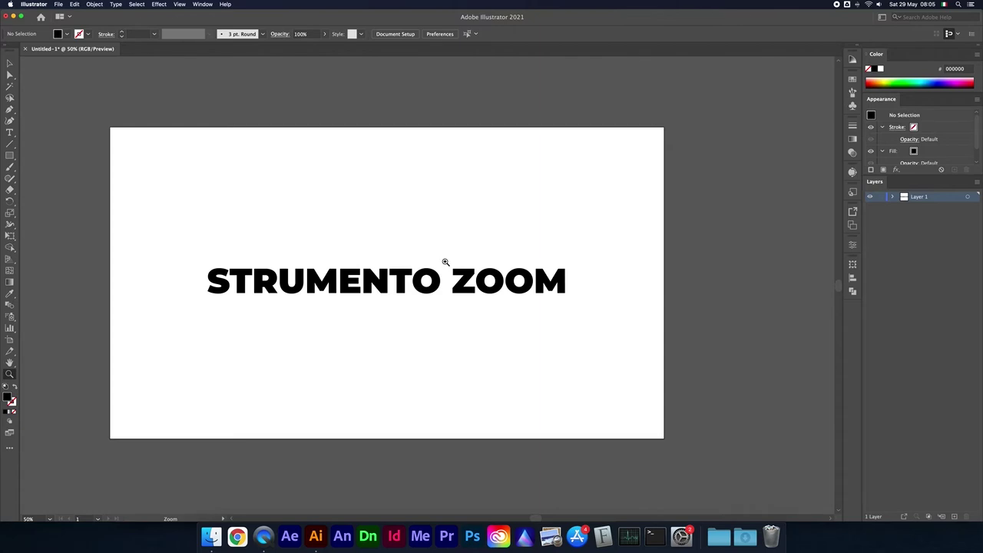
Drag-zoom in on the title's O letters, then back out.
left_click_drag(444, 262, 489, 277)
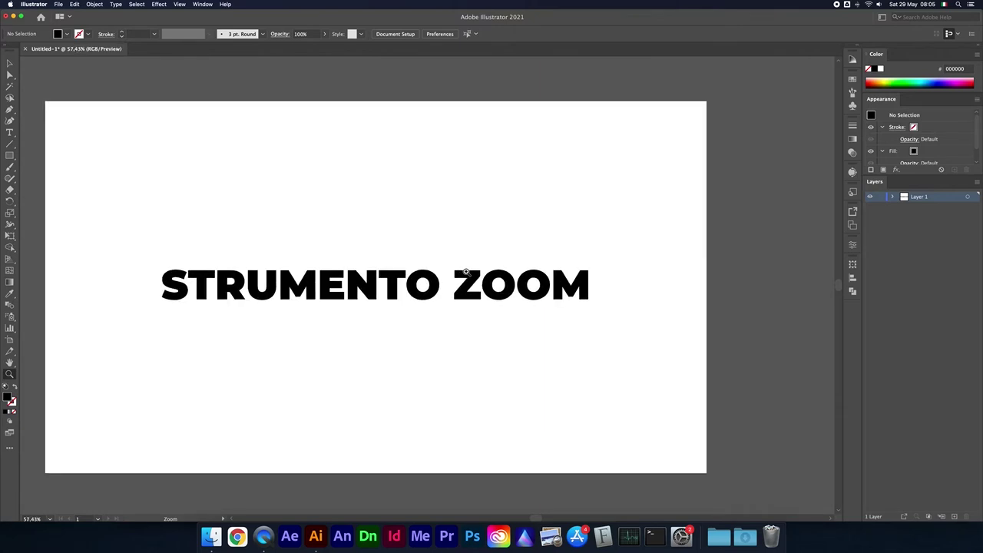
mouse_move(489, 277)
left_mouse_down()
mouse_move(629, 310)
mouse_move(772, 312)
left_mouse_up()
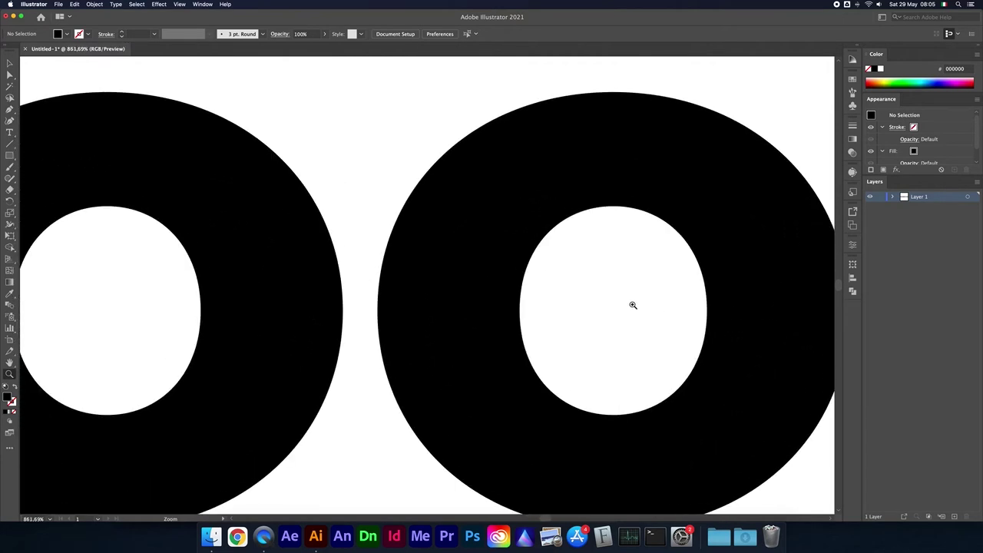
mouse_move(626, 313)
left_mouse_down()
mouse_move(601, 300)
mouse_move(540, 297)
mouse_move(387, 294)
mouse_move(347, 305)
left_mouse_up()
scroll(488, 303, "down", 1)
scroll(489, 298, "down", 1)
Show the artwork at actual size, then drag-magnify until the word ZOOM fills the view.
left_click(494, 294)
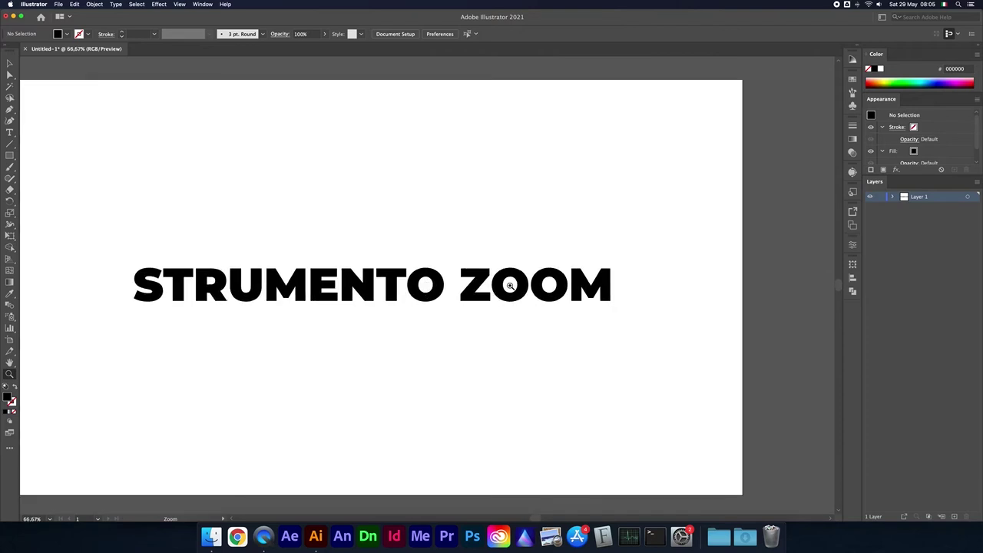
left_click(510, 286)
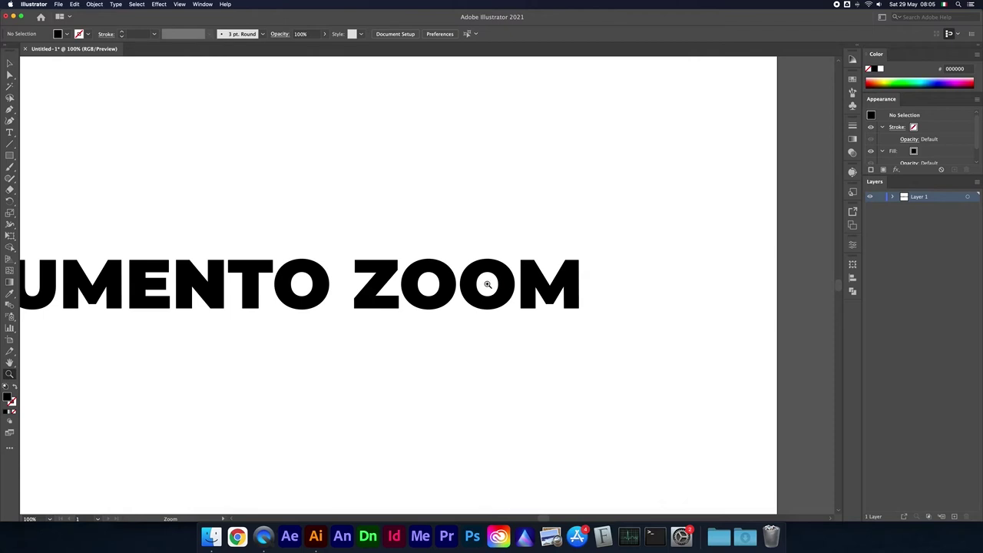
left_click_drag(486, 284, 596, 284)
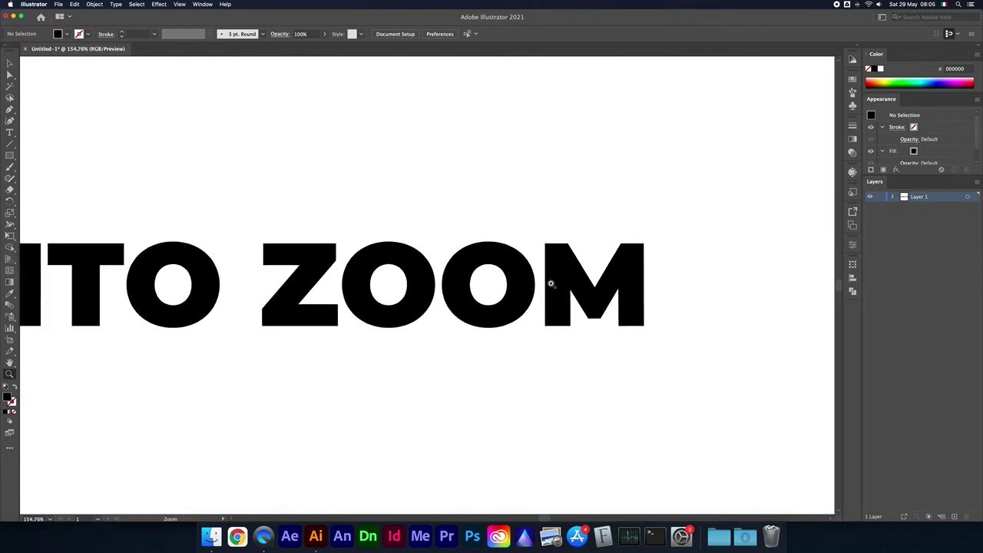
left_click_drag(596, 284, 617, 283)
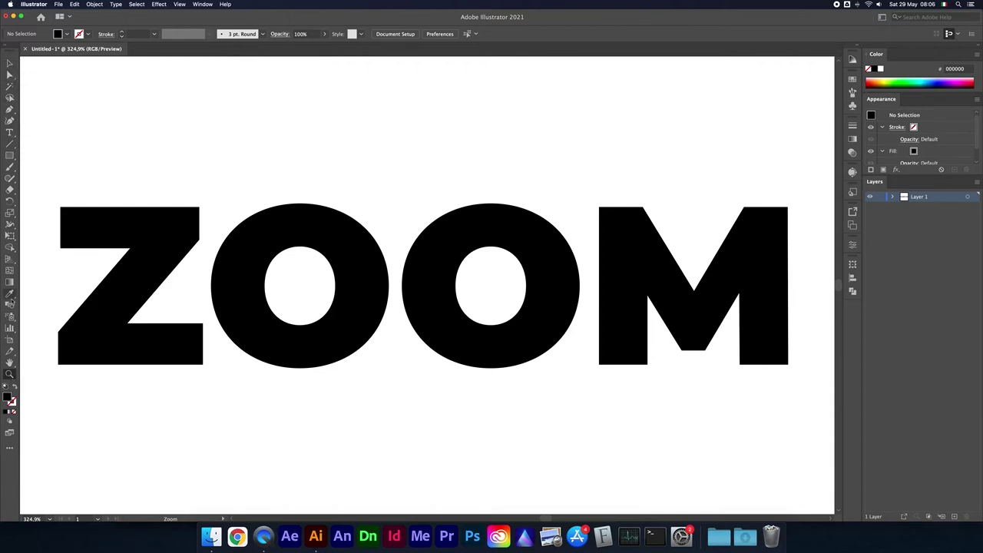
Zoom in with Cmd+Plus to 1600% on the O letters.
left_click(9, 374)
key("v")
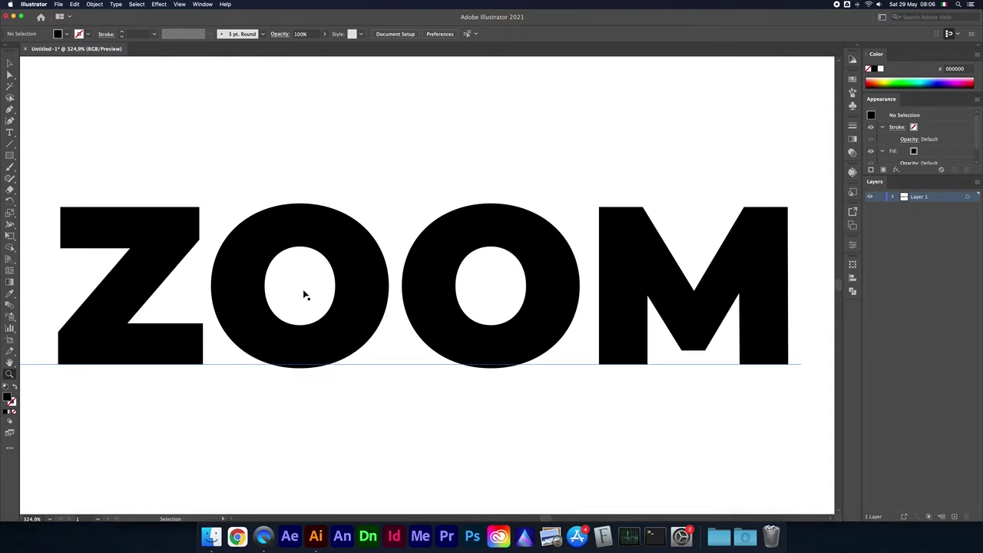
key("super+equal")
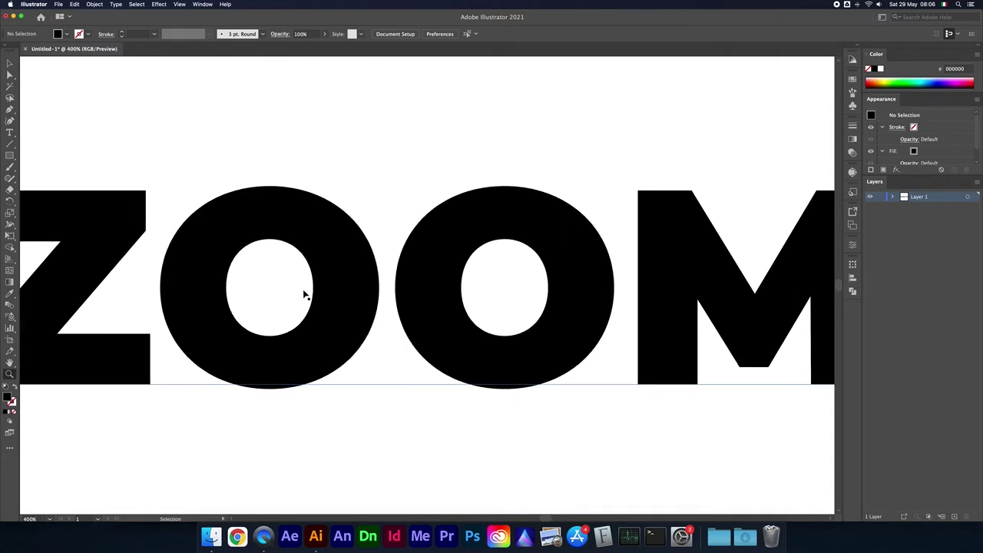
key("super+equal")
key("z")
key("super+equal")
key("super+equal")
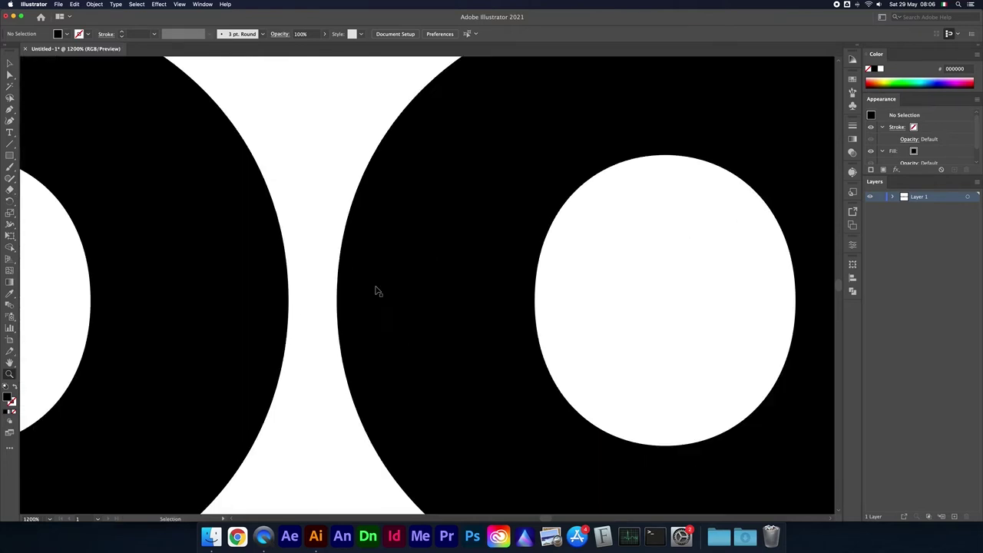
key("super+equal")
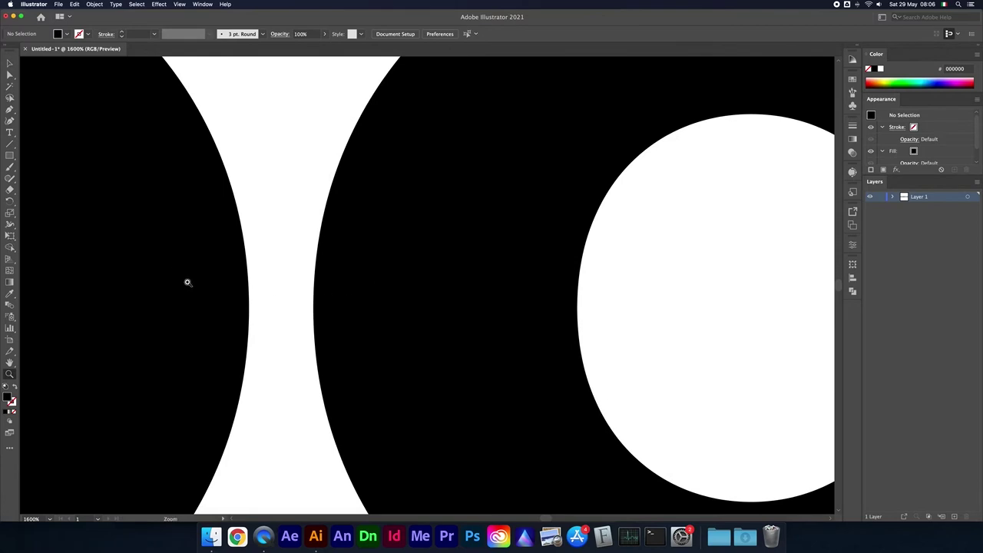
Zoom back out with Cmd+Minus to about 33% so the artboard appears small.
key("super+minus")
key("super+minus")
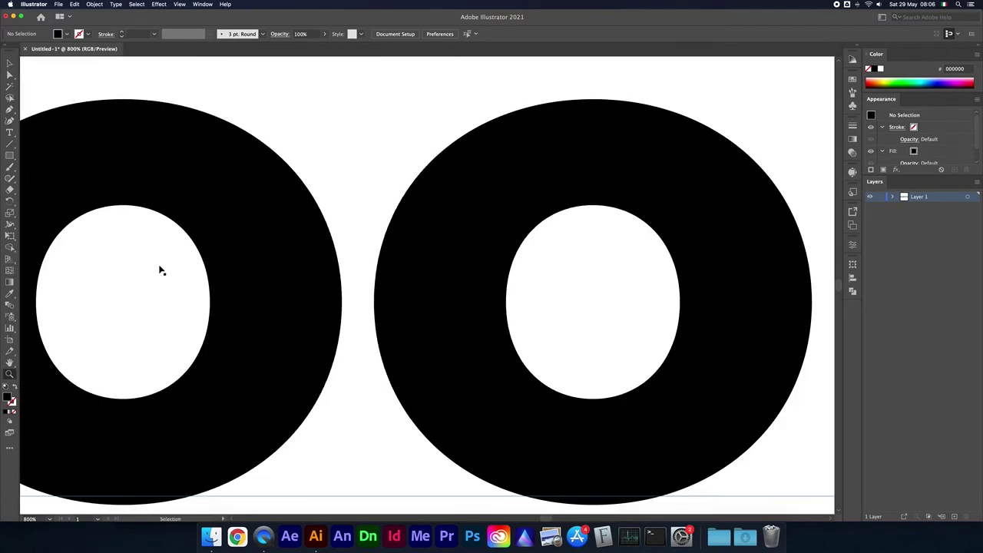
key("super+minus")
key("super+minus")
key("super+minus")
key("super+minus")
key("super+minus")
key("super+minus")
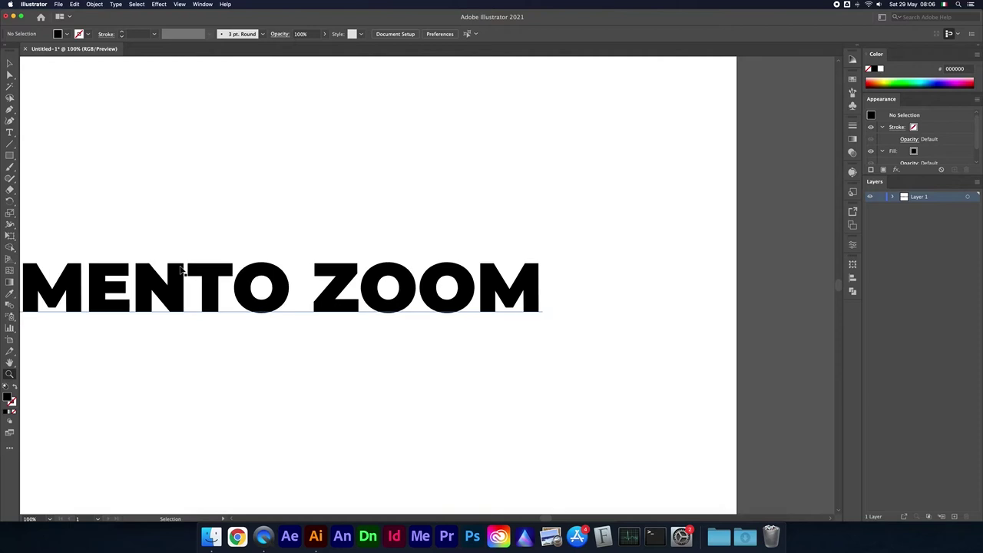
key("super+minus")
key("super+minus")
key("super+minus")
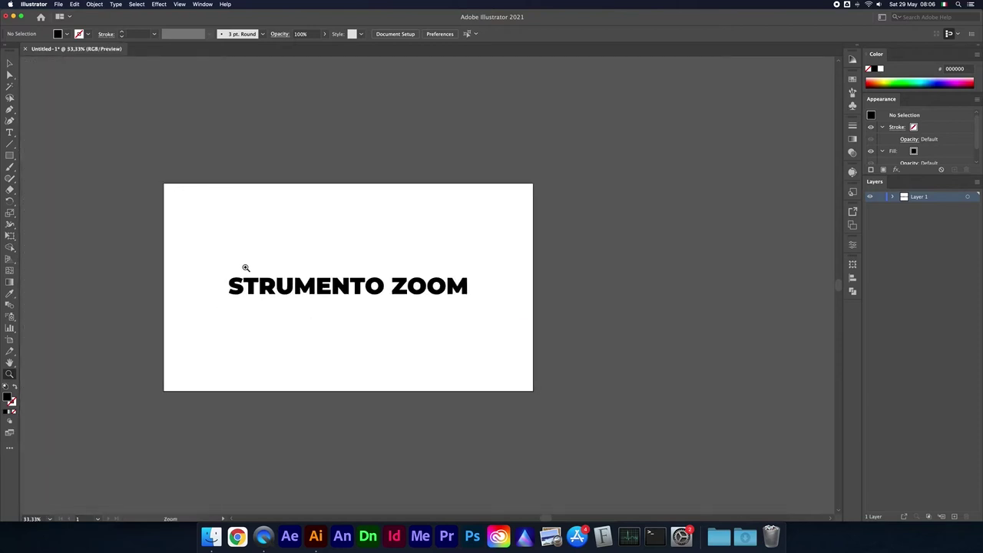
scroll(243, 268, "left", 3)
scroll(245, 267, "right", 1)
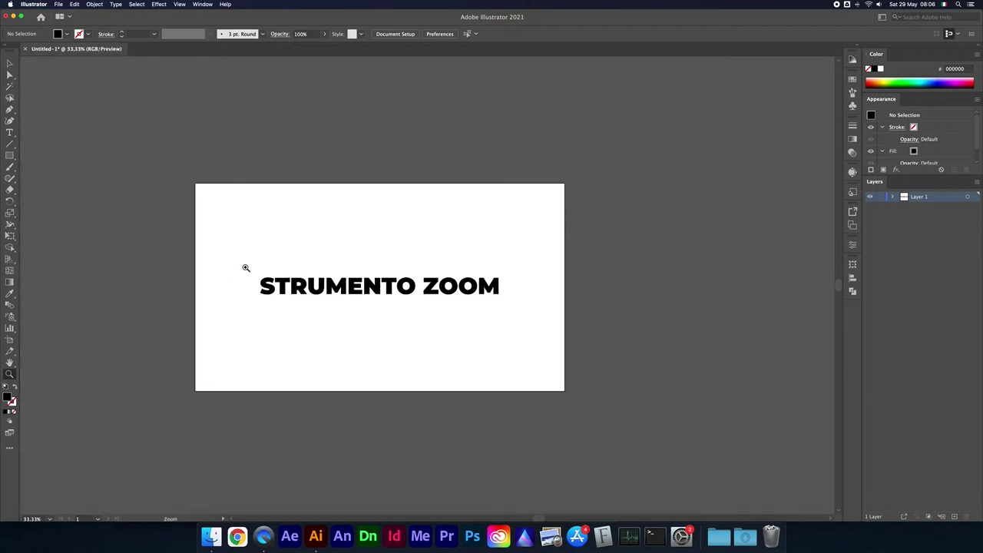
Select the STRUMENTO ZOOM title, zoom in and back out, then deselect it.
left_click(363, 284)
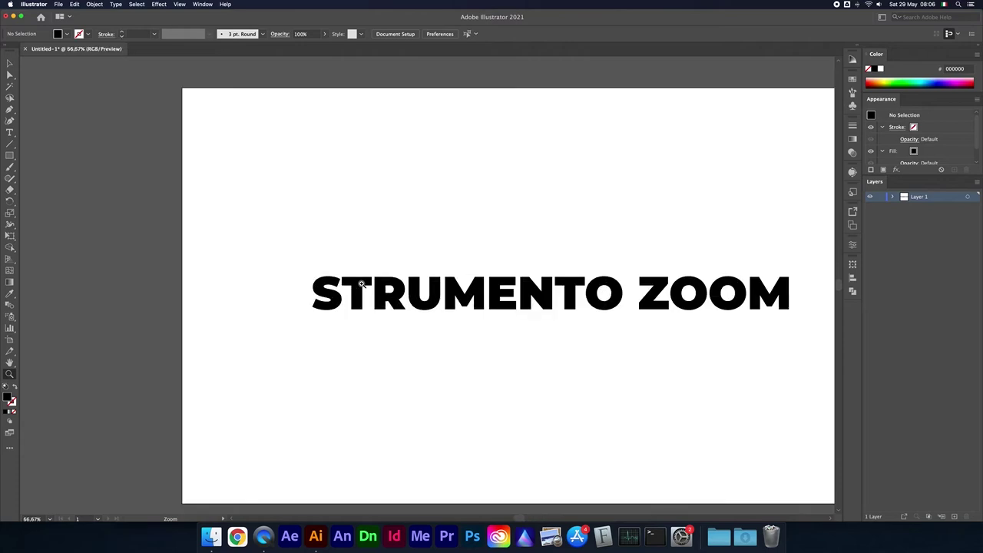
left_click(456, 307)
key("super+plus")
key("super+plus")
key("super+plus")
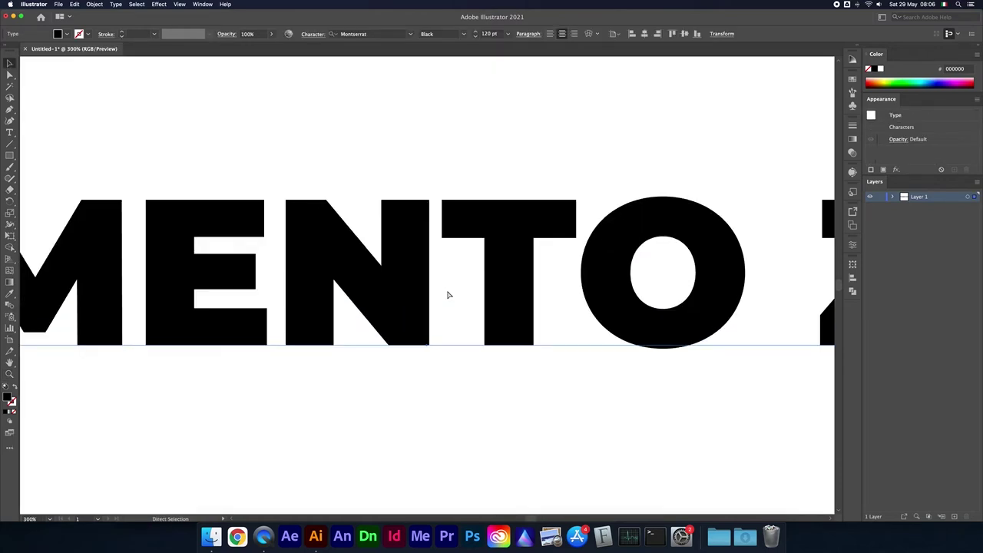
key("super+plus")
key("super+minus")
key("super+minus")
key("super+minus")
key("super+minus")
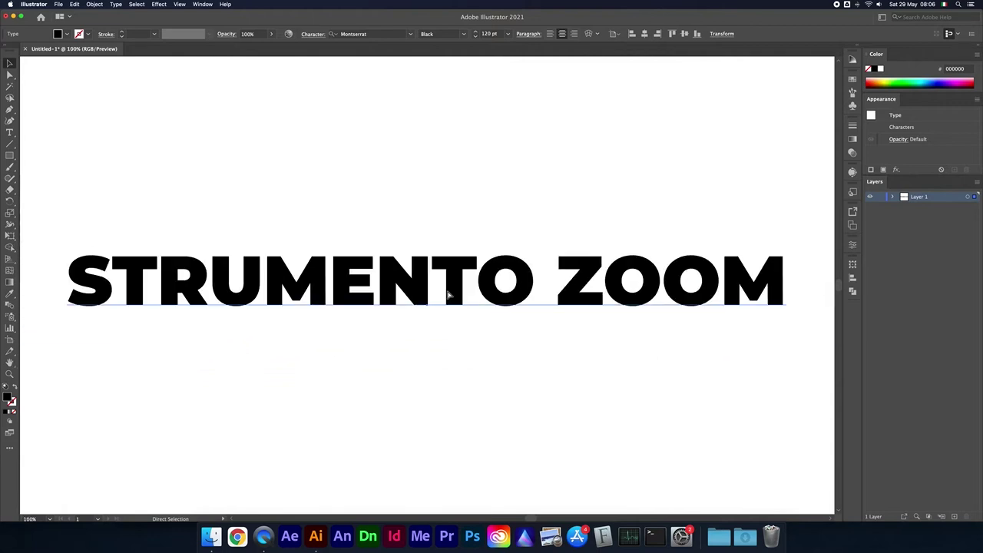
key("super+minus")
key("super+minus")
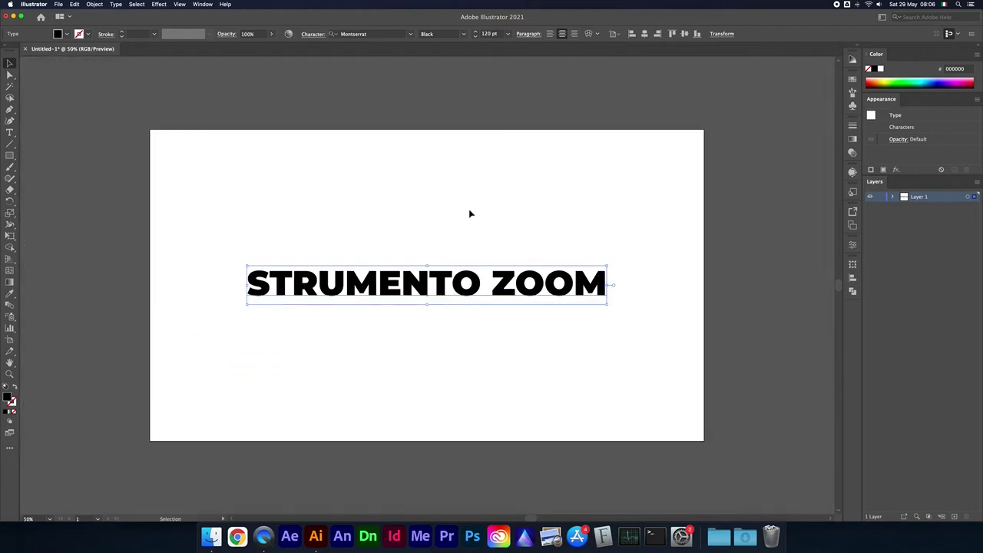
left_click(475, 208)
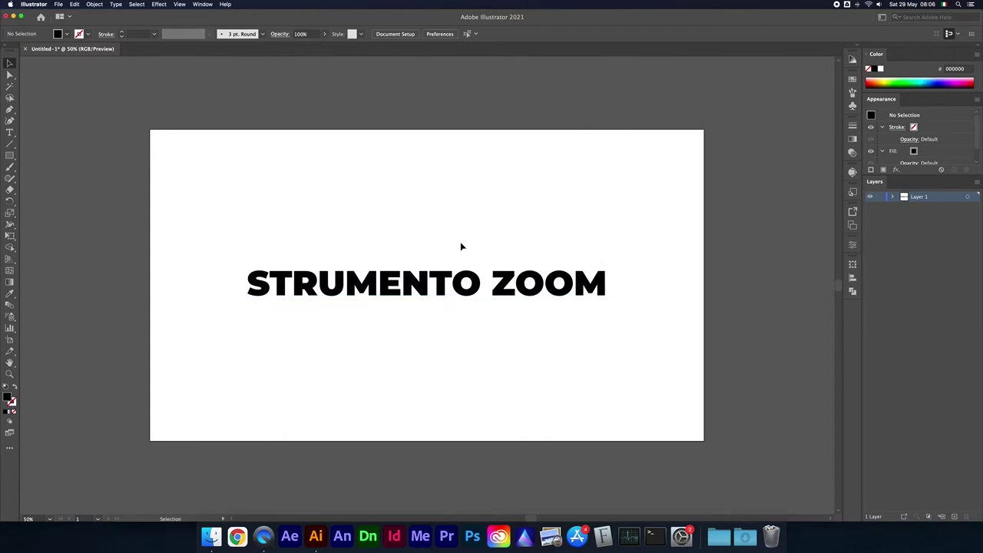
Zoom to 1200% on the letters, pan across them, then fit the artboard with Cmd+0.
key("super+plus")
key("super+plus")
key("super+plus")
key("super+plus")
key("super+plus")
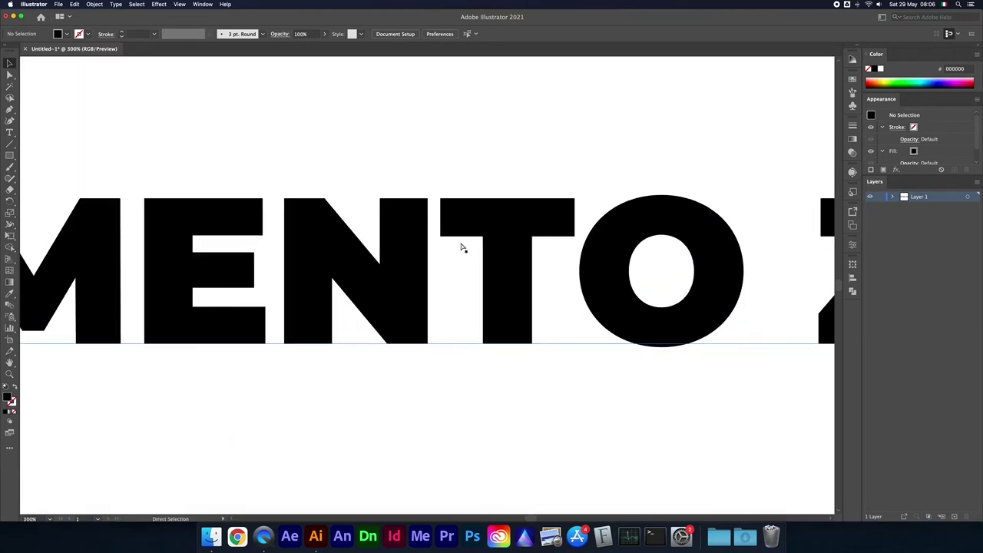
key("v")
key("super+plus")
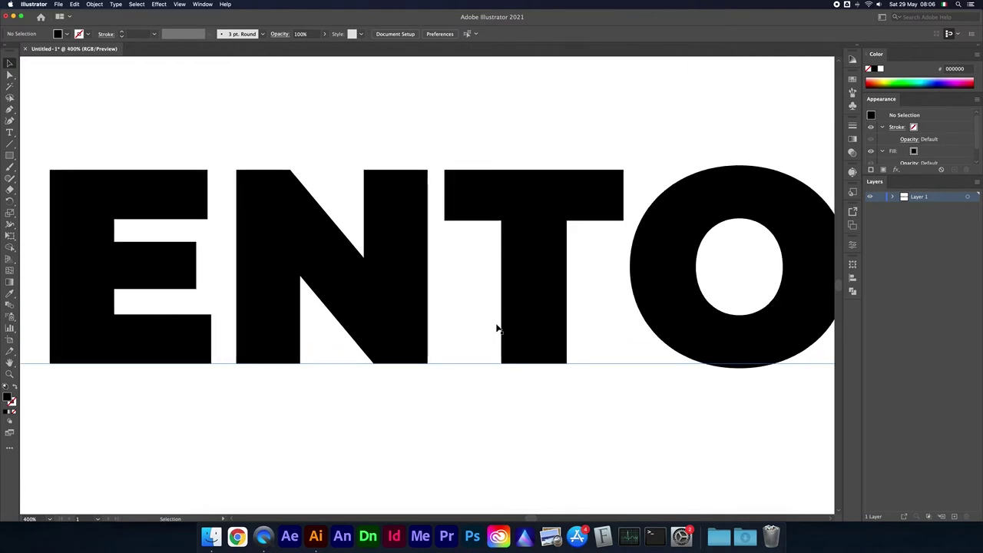
key("super+plus")
key("super+plus")
key("super+plus")
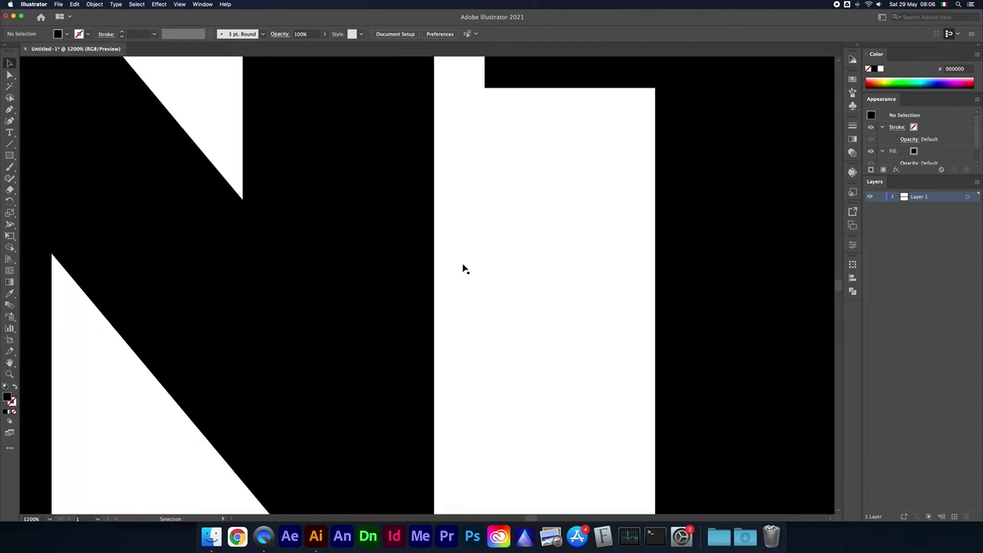
left_click_drag(389, 215, 481, 395)
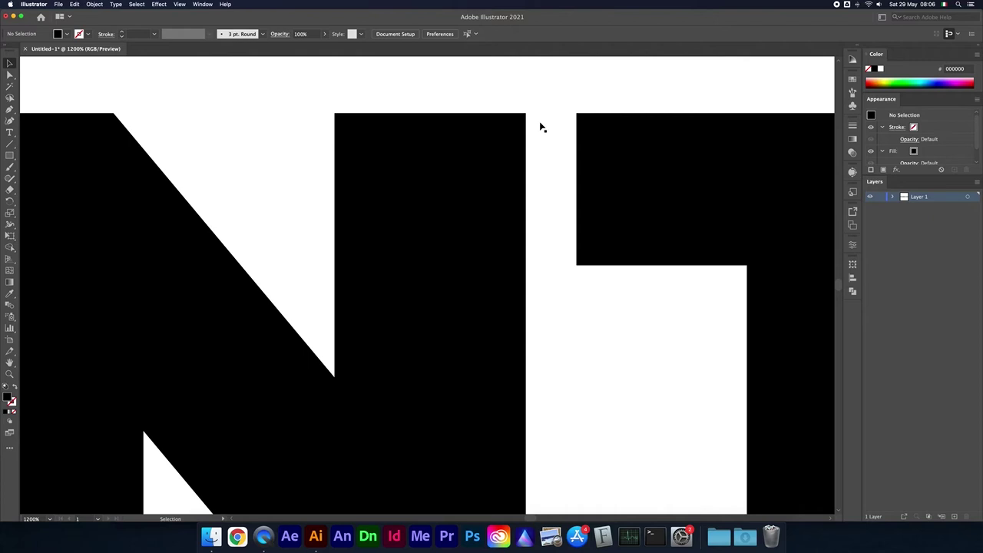
key("ctrl+0")
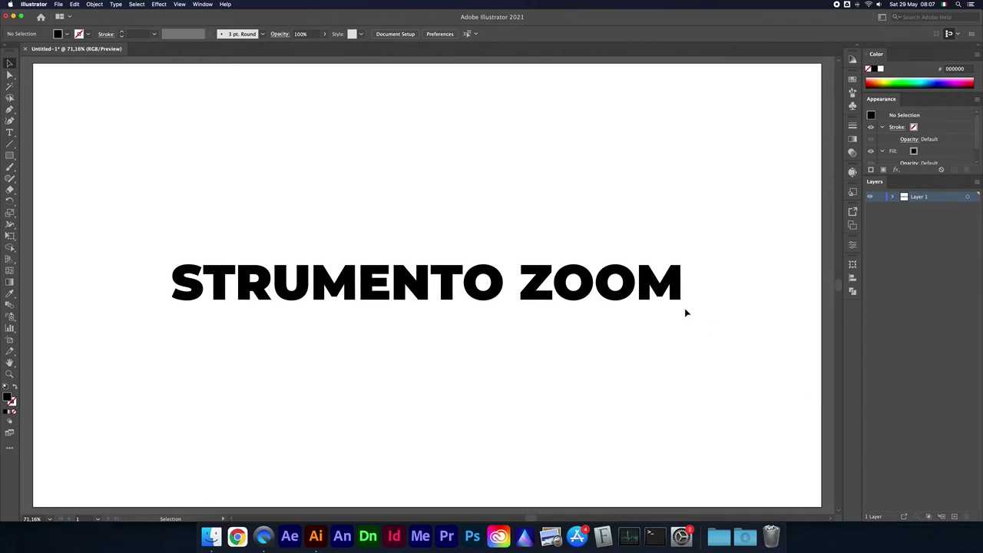
key("super+minus")
key("super+minus")
key("super+minus")
key("super+minus")
key("super+minus")
key("super+minus")
key("super+minus")
key("super+minus")
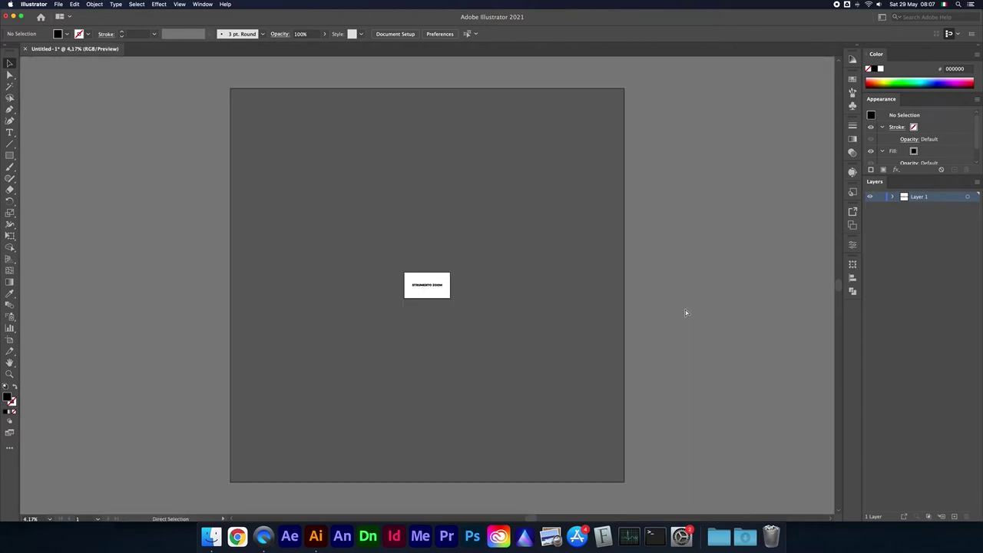
key("super+minus")
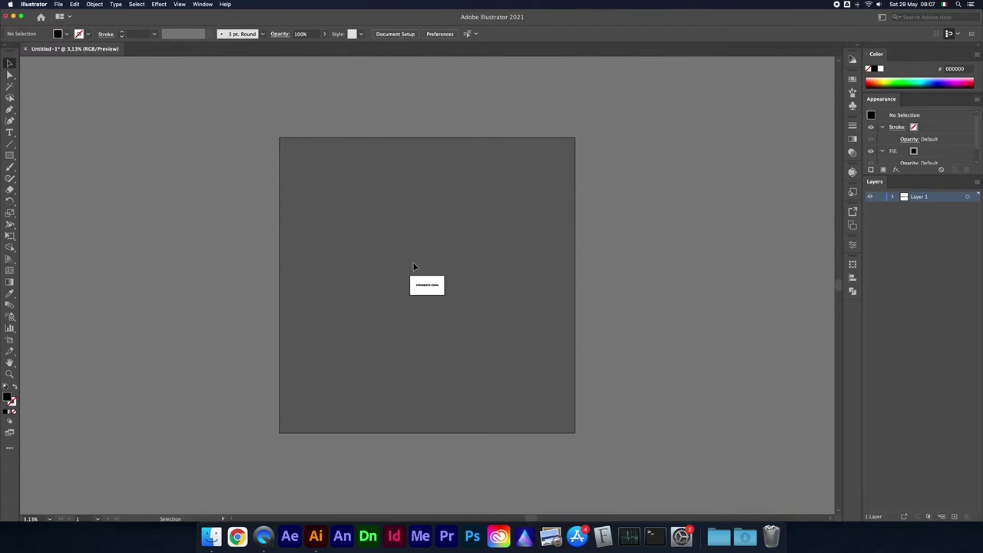
key("super+plus")
key("super+plus")
key("super+plus")
key("super+plus")
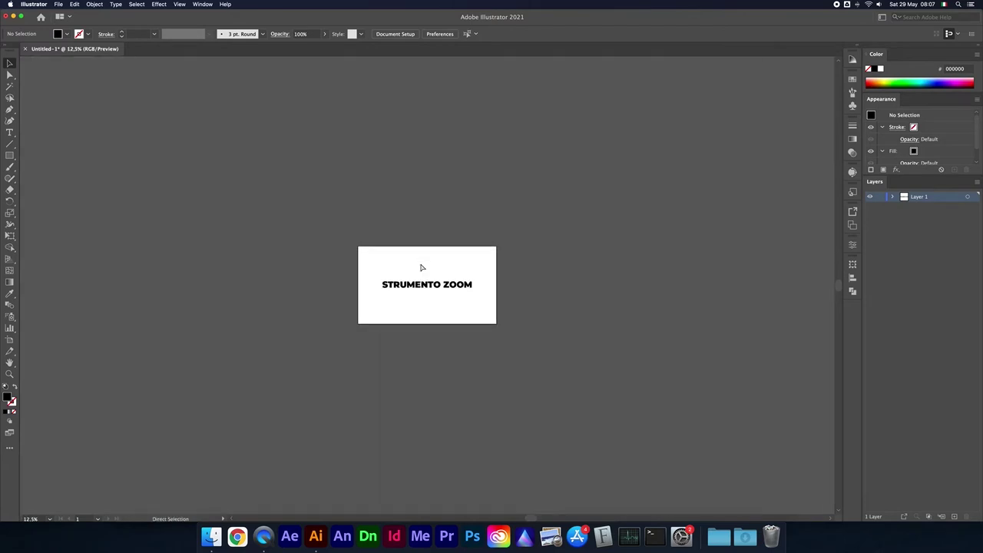
key("super+plus")
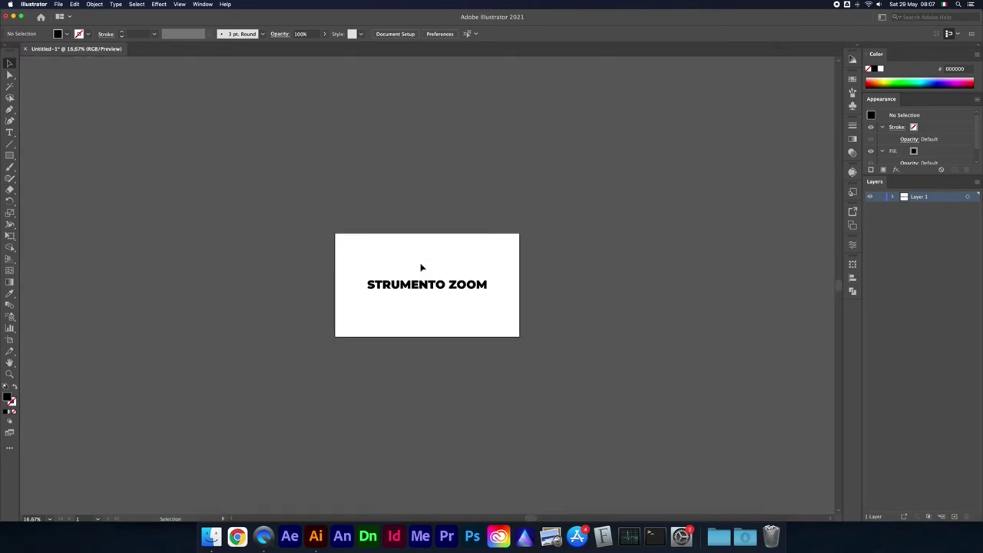
key("super+0")
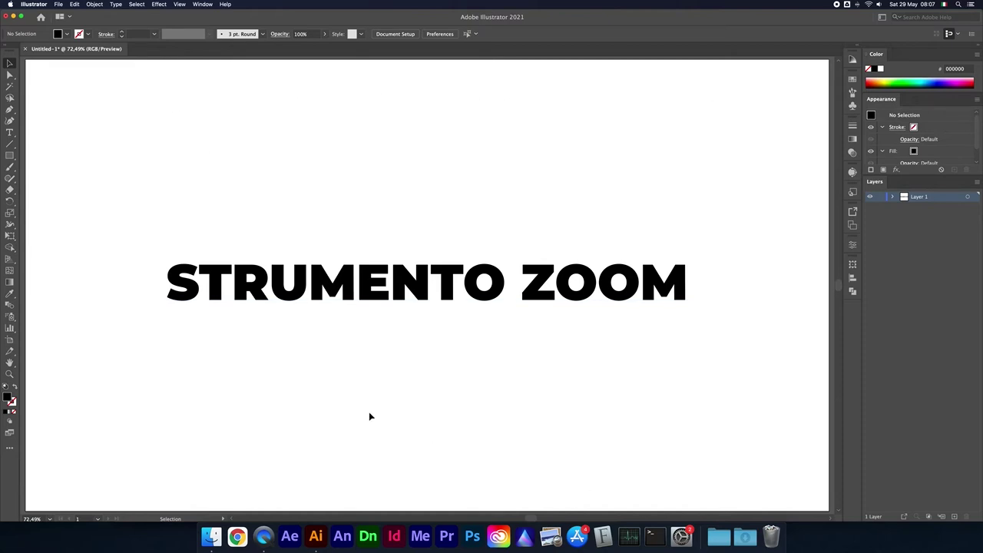
key("super+1")
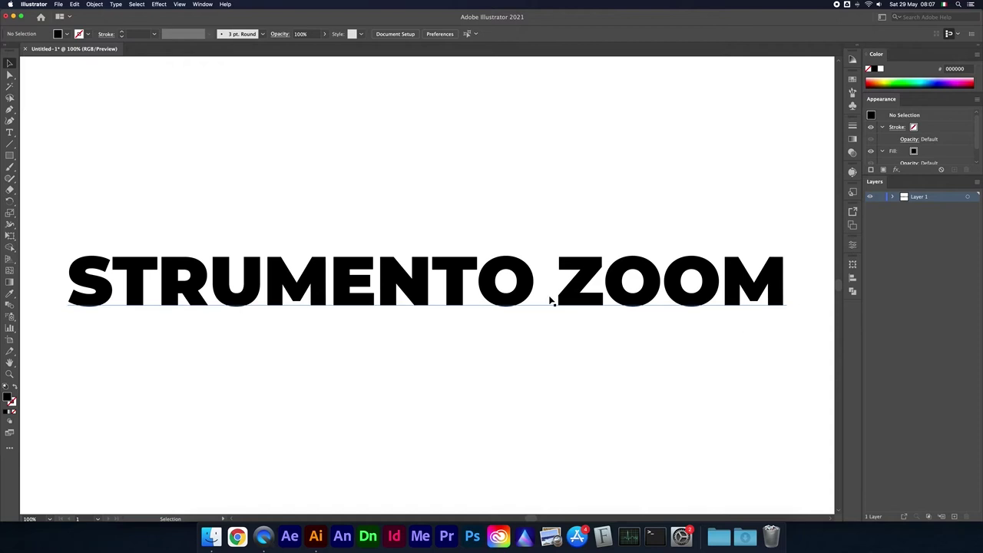
key("super+minus")
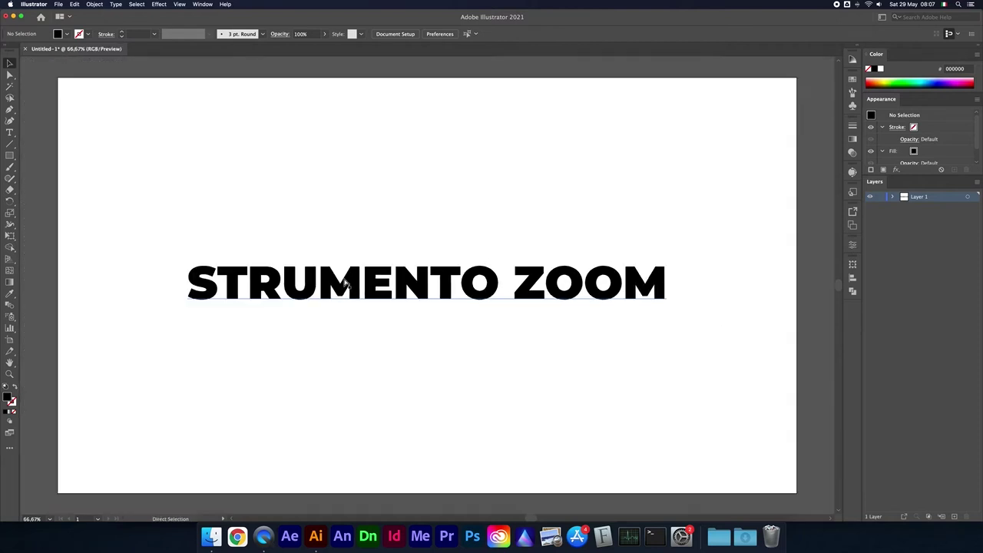
key("super+minus")
key("super+minus")
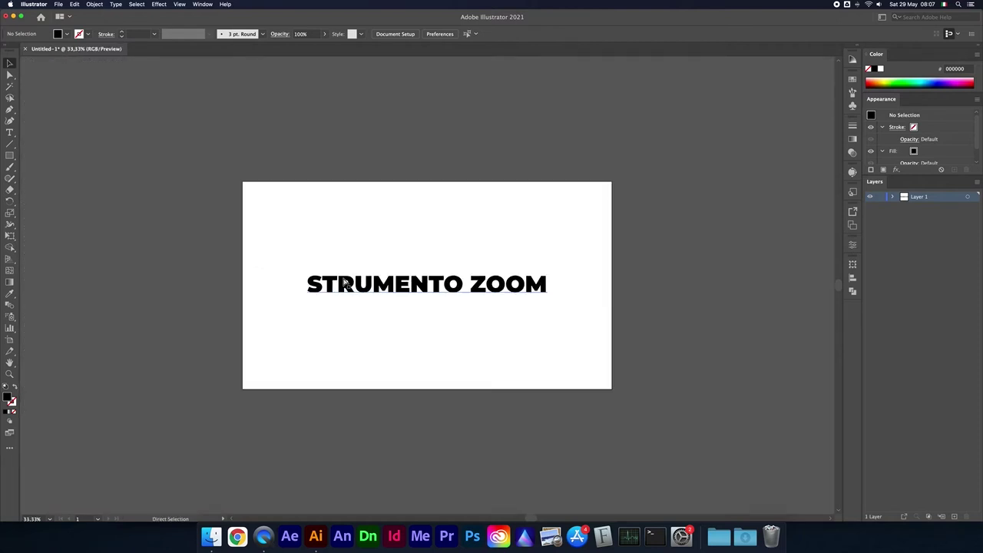
key("super+1")
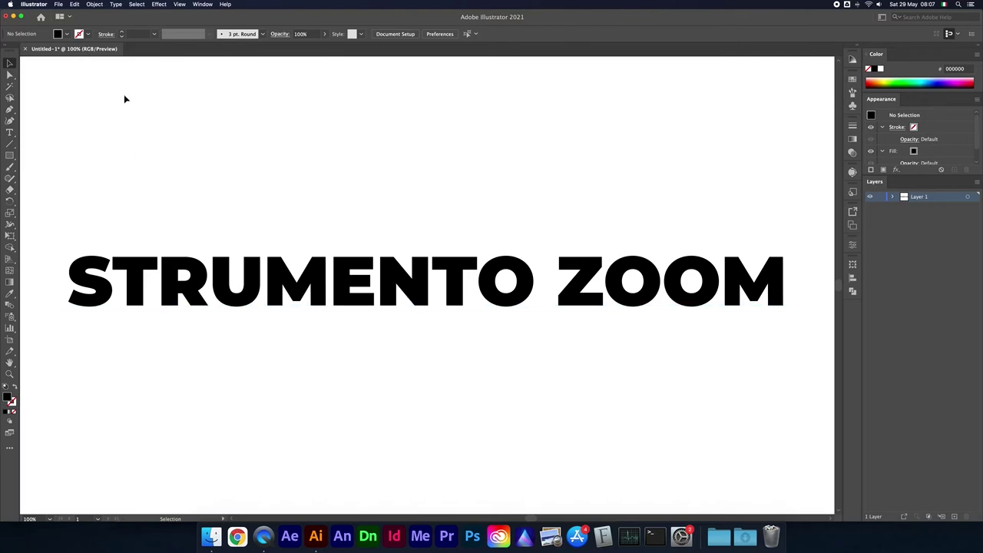
Zoom out two steps, show rulers with Cmd+R, and fit the artboard with Cmd+0.
left_click(181, 4)
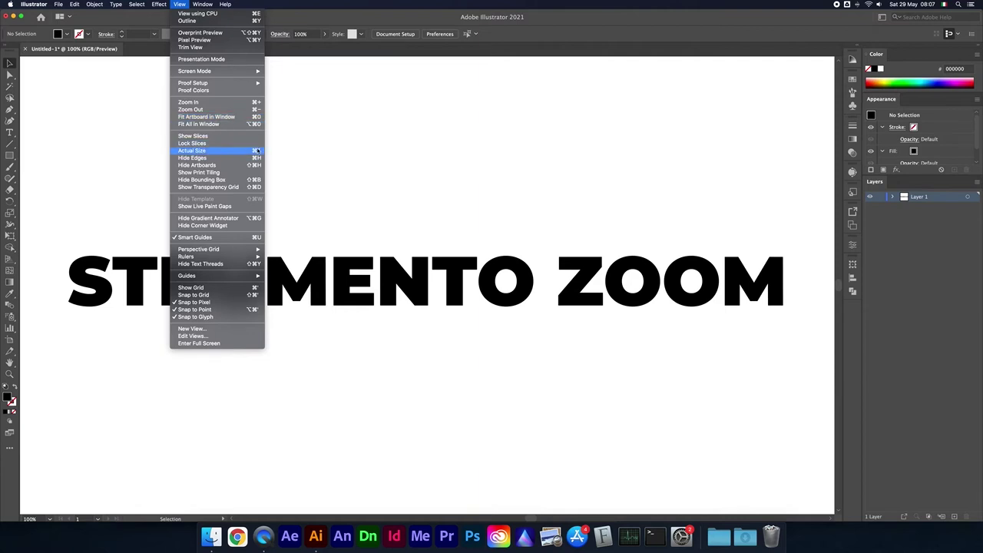
left_click(392, 125)
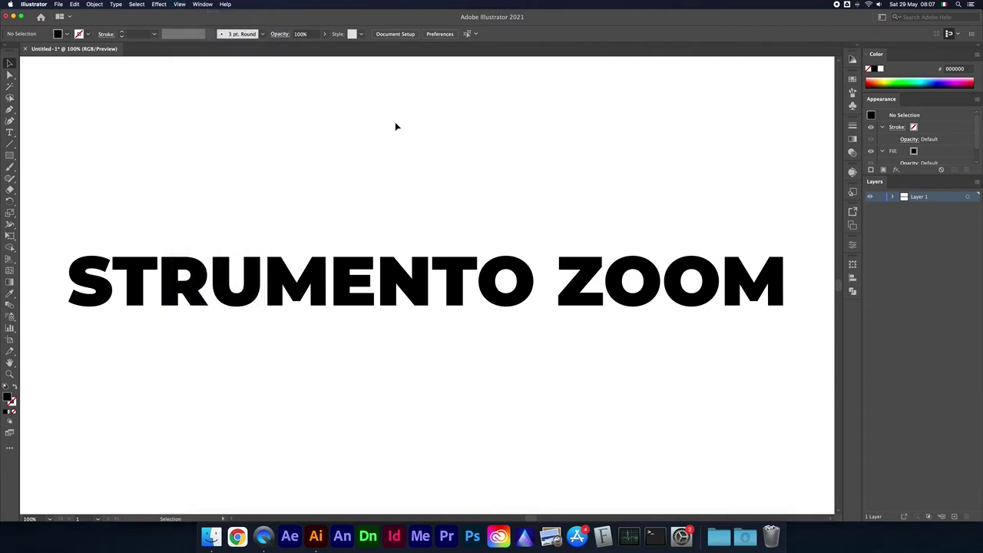
key("ctrl+minus")
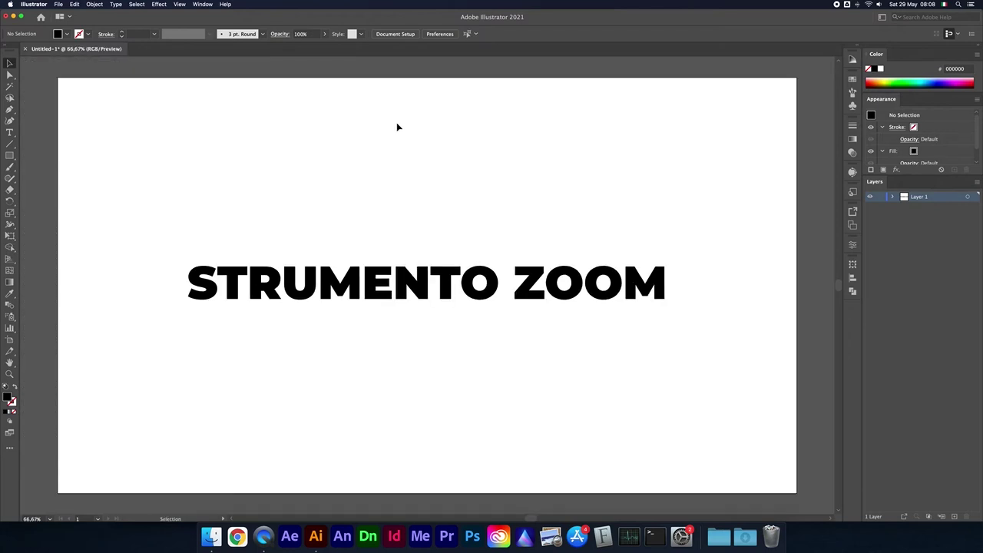
key("ctrl+minus")
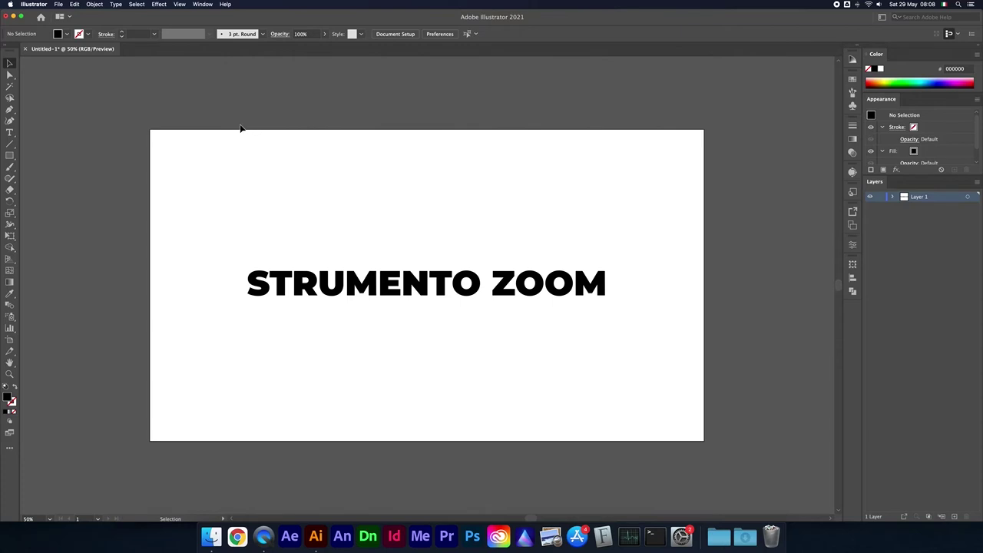
key("ctrl+r")
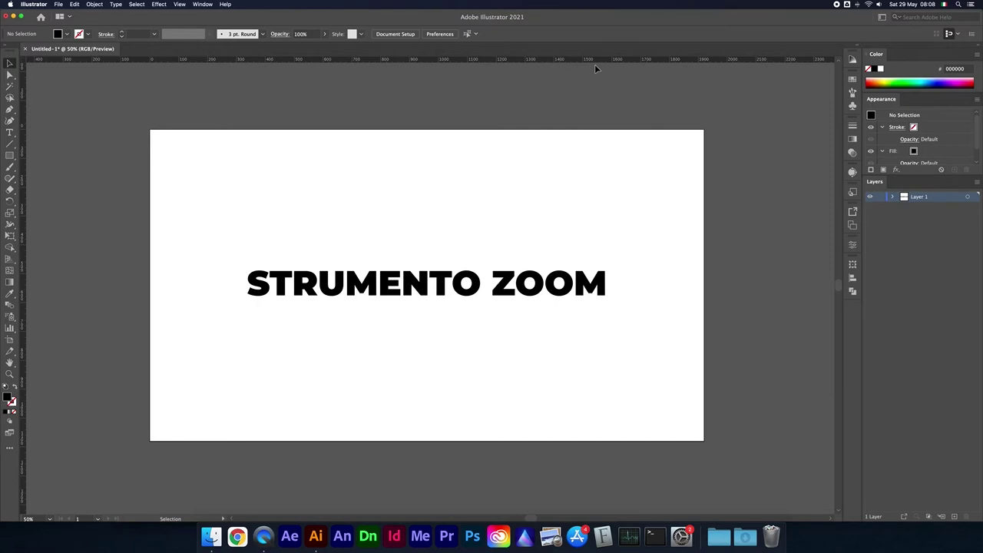
key("ctrl+0")
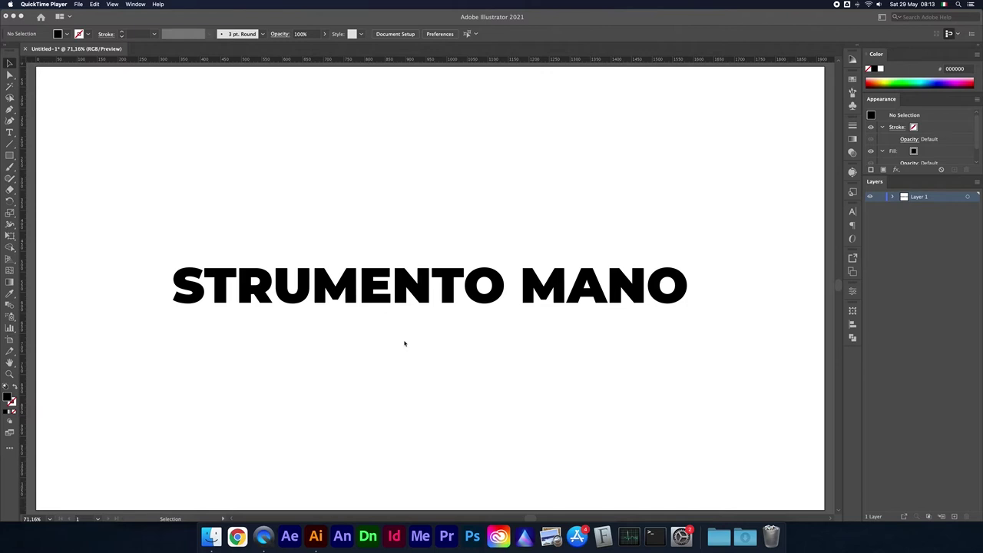
Pan around the STRUMENTO MANO artboard with the Hand tool.
left_click(29, 363)
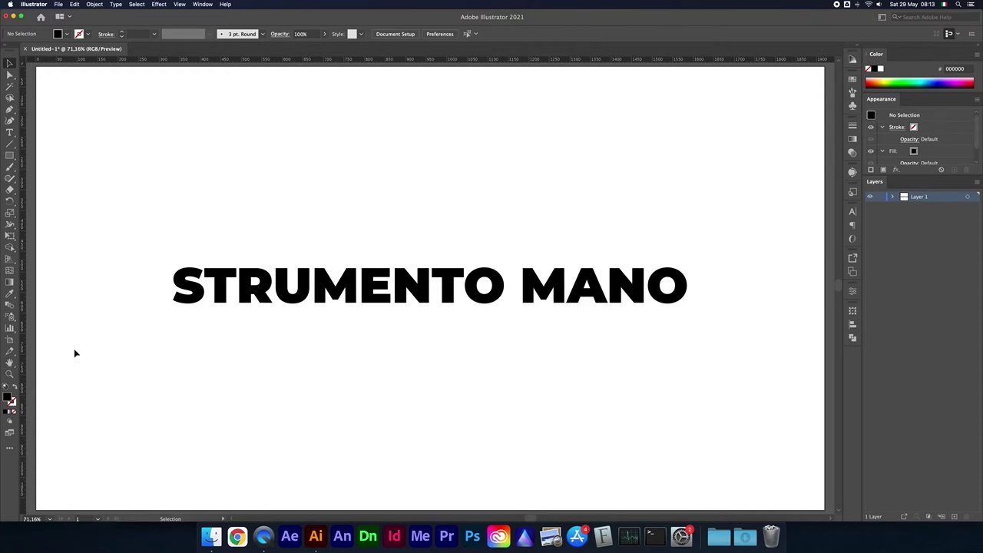
key("h")
left_click_drag(388, 261, 327, 201)
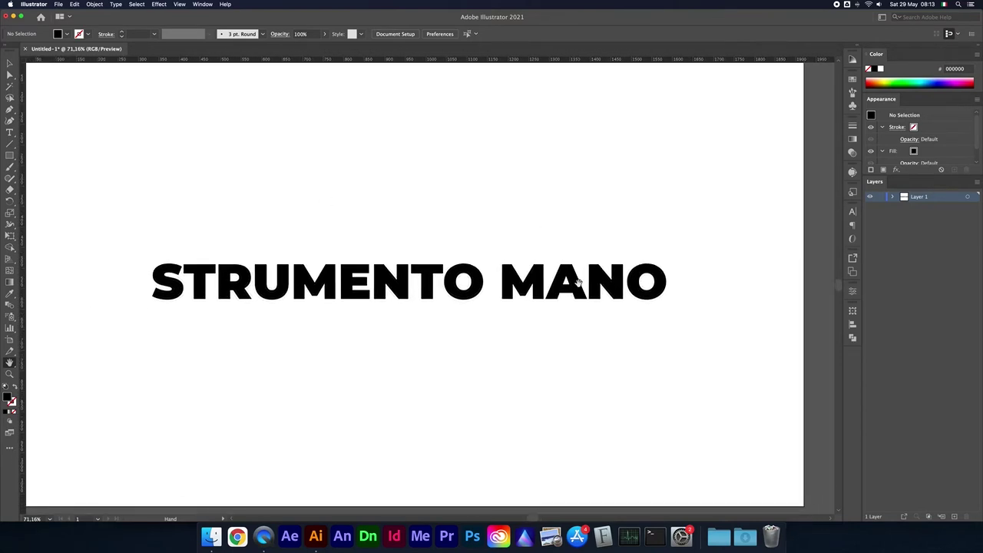
left_click_drag(601, 182, 599, 207)
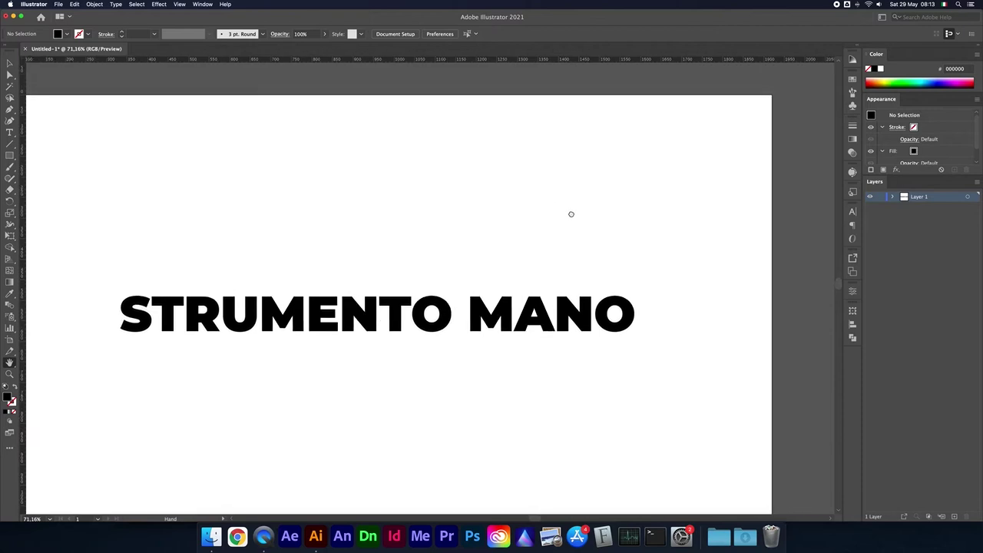
left_click_drag(345, 322, 438, 253)
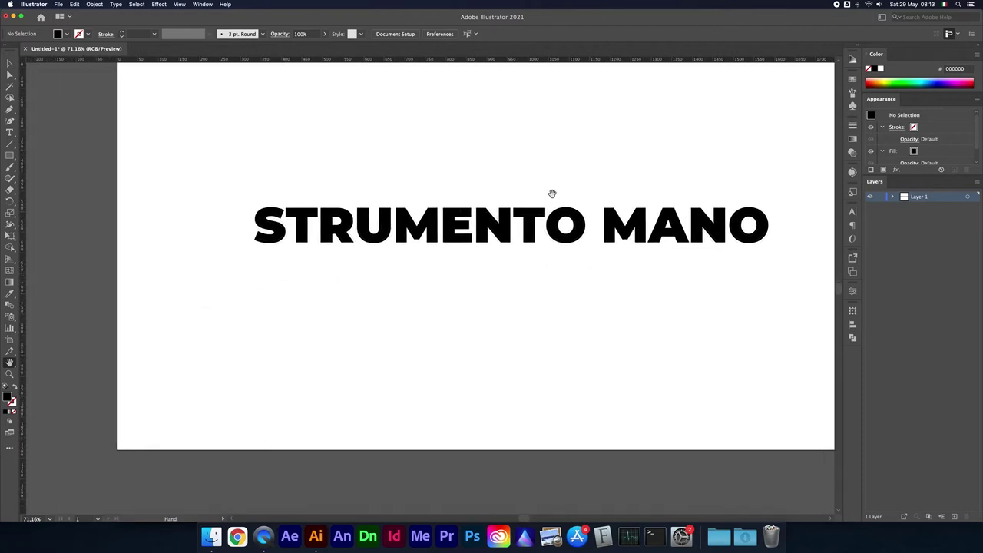
left_click_drag(551, 192, 475, 221)
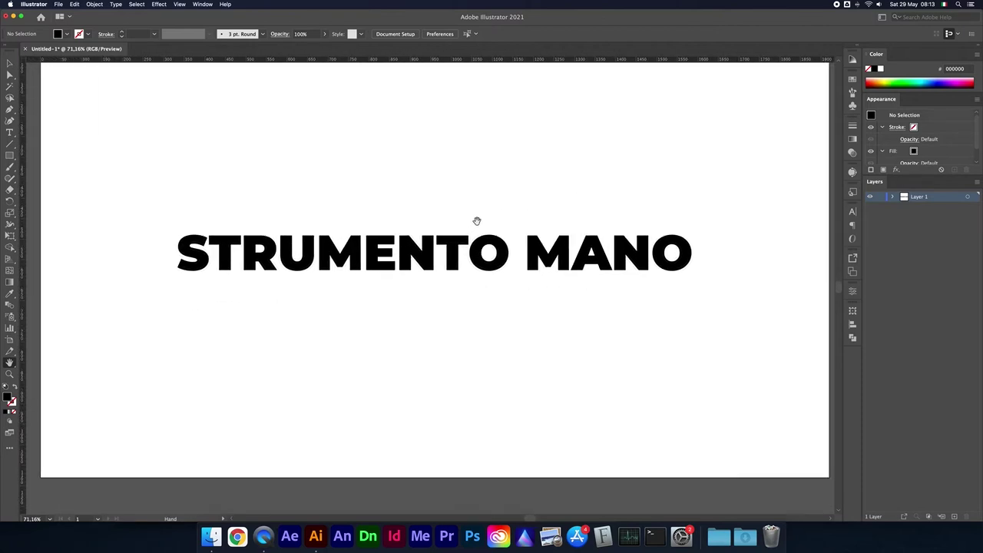
Zoom to 400% on the MANO letters, pan across them, then fit the artboard.
key("super+equal")
key("super+equal")
key("super+equal")
key("super+equal")
mouse_move(666, 156)
left_mouse_down()
mouse_move(552, 237)
mouse_move(470, 260)
left_mouse_up()
left_click_drag(671, 198, 505, 239)
left_click_drag(619, 245, 514, 254)
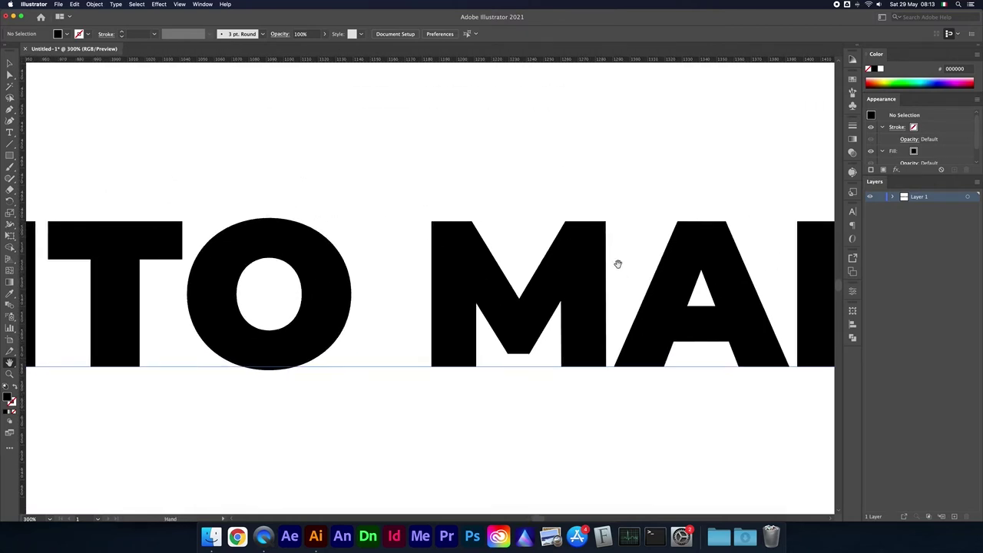
left_click_drag(759, 252, 460, 236)
key("super+equal")
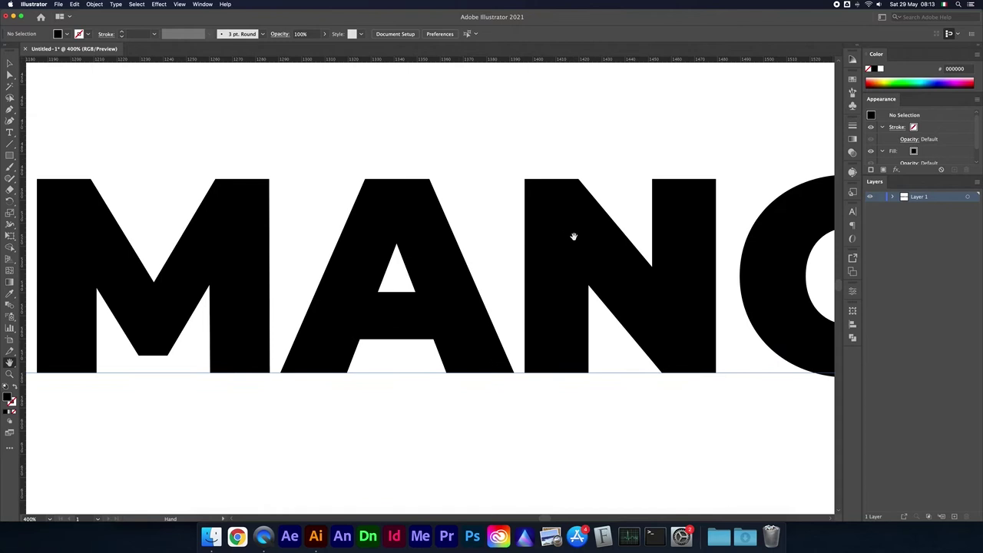
key("super+0")
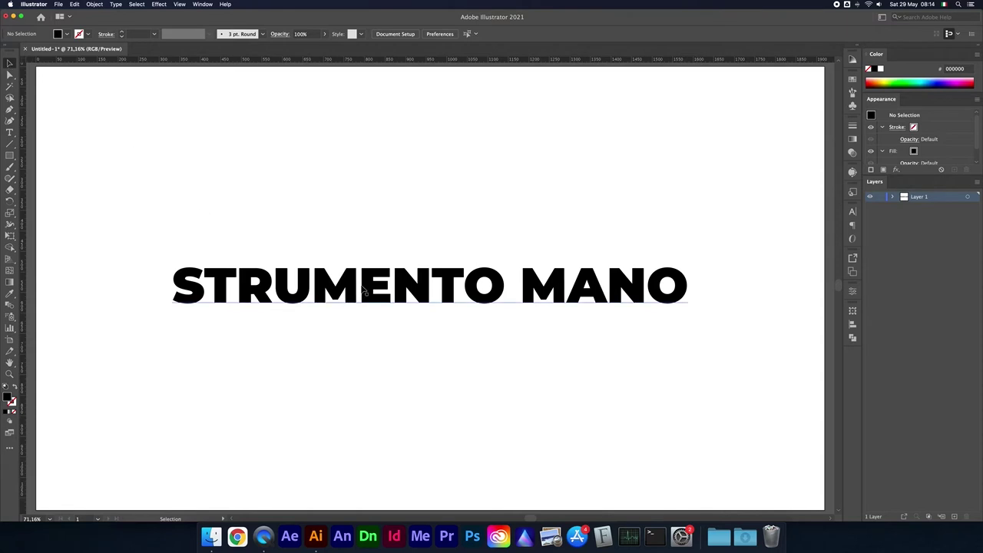
Nudge the STRUMENTO MANO text up and right, then zoom in and pan to TO MANO.
left_click_drag(371, 296, 413, 262)
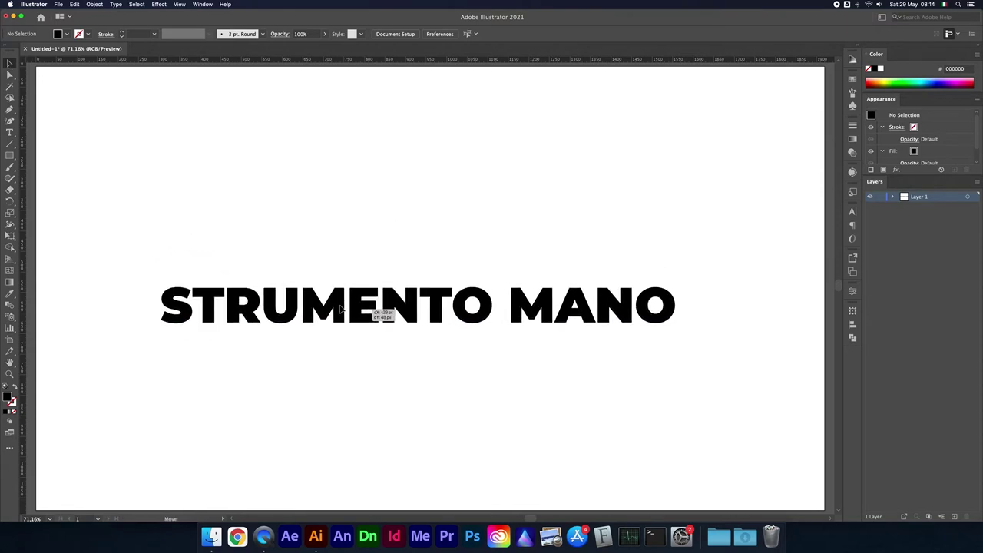
left_click_drag(413, 263, 397, 279)
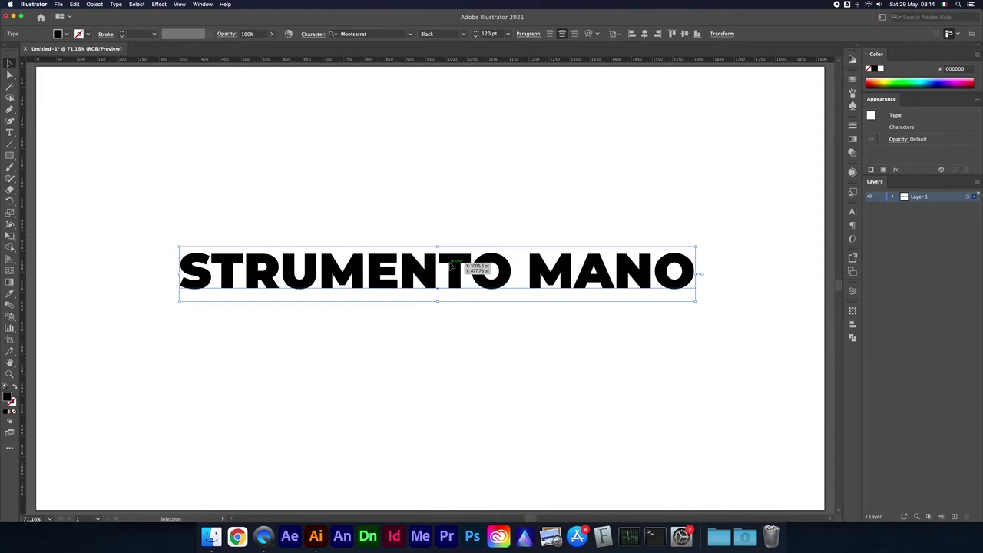
key("super+equal")
key("super+equal")
key("super+equal")
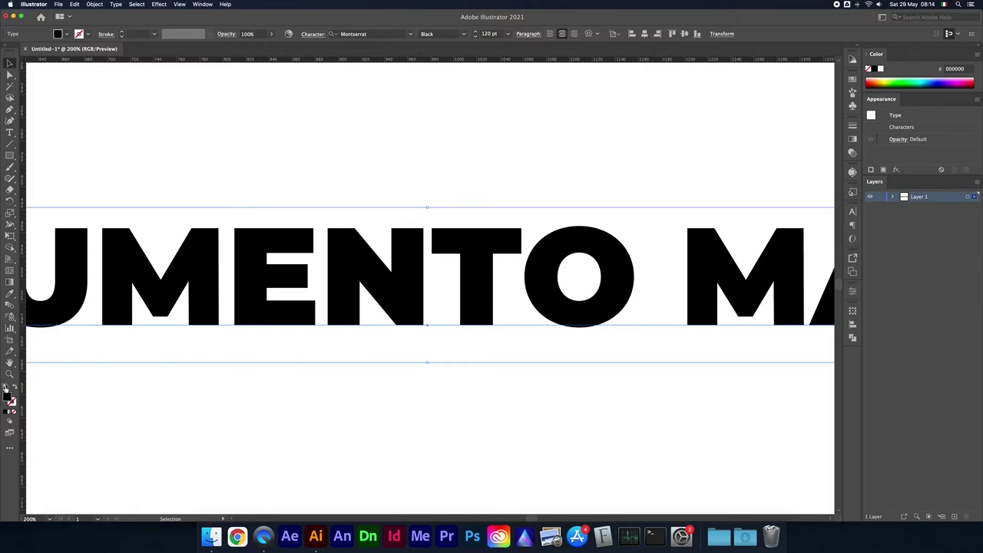
key("space")
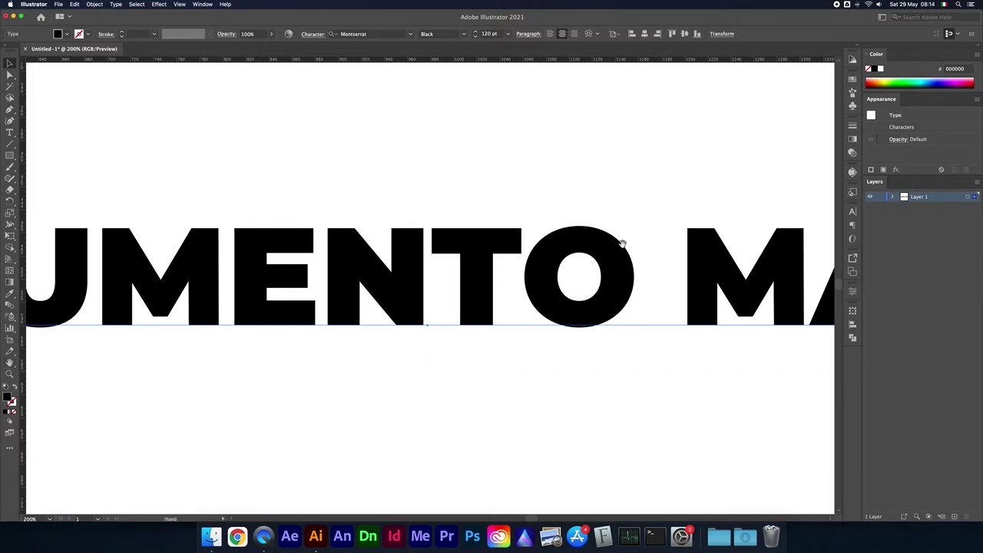
key("space")
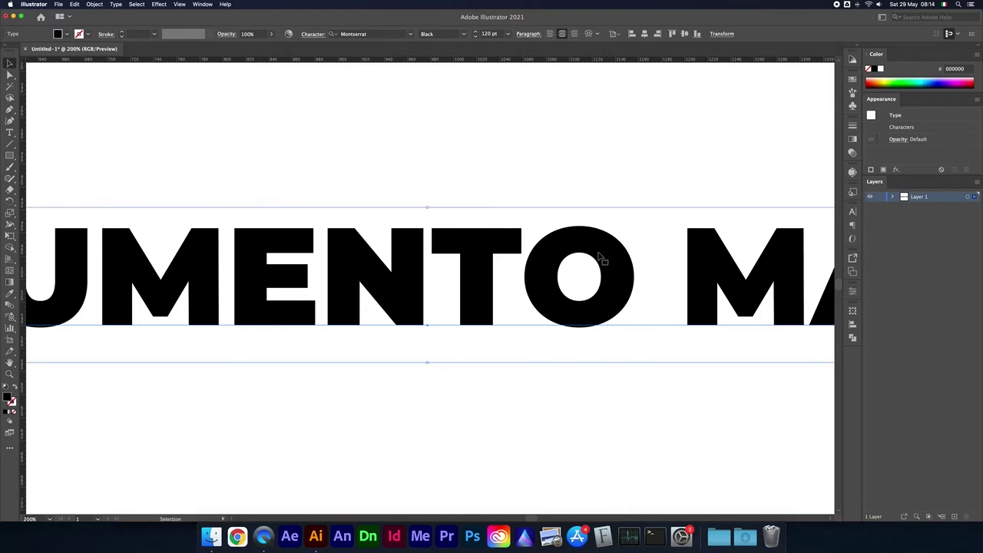
left_click_drag(600, 249, 507, 259)
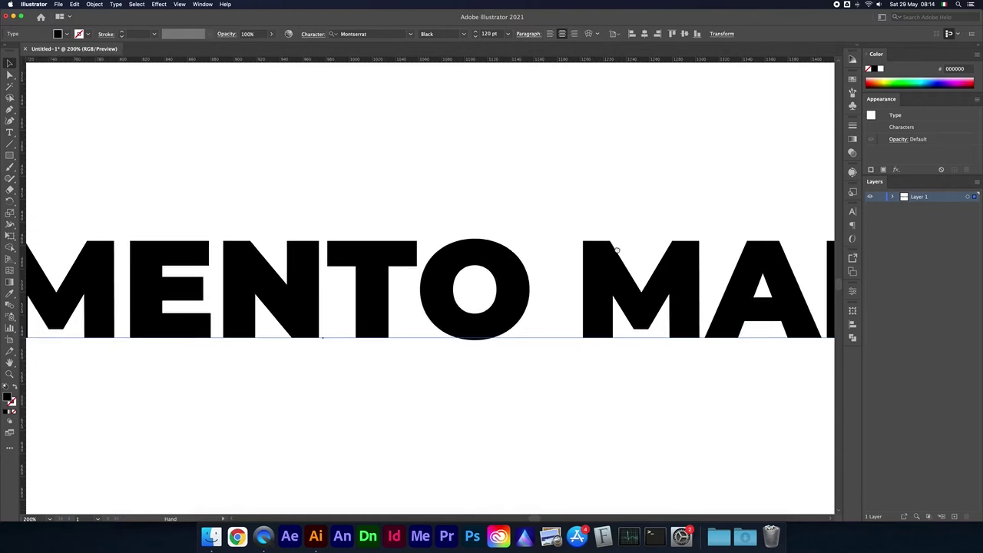
left_click_drag(615, 250, 483, 268)
left_click_drag(637, 269, 464, 254)
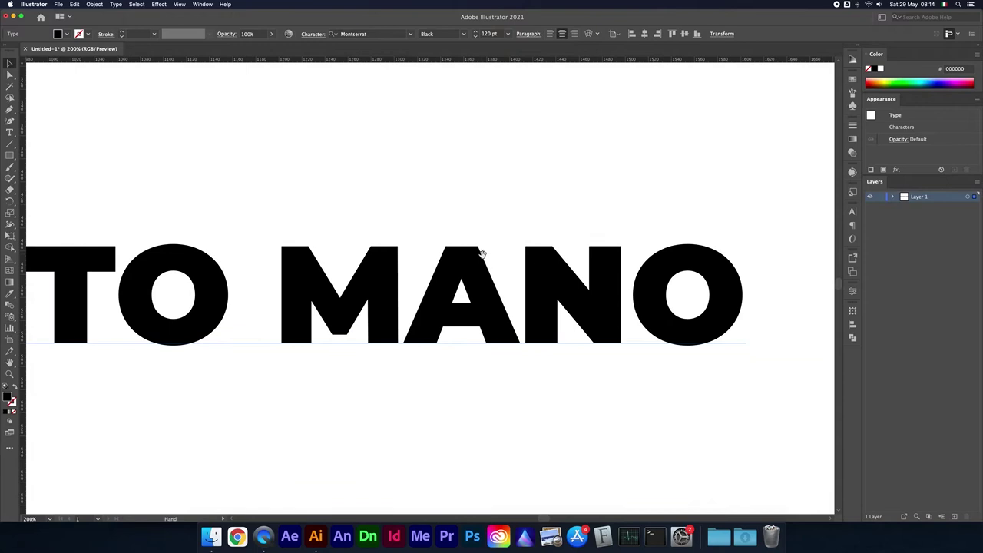
Zoom closer on the ENTO letters, scroll right, then fit the whole artboard.
left_click(8, 64)
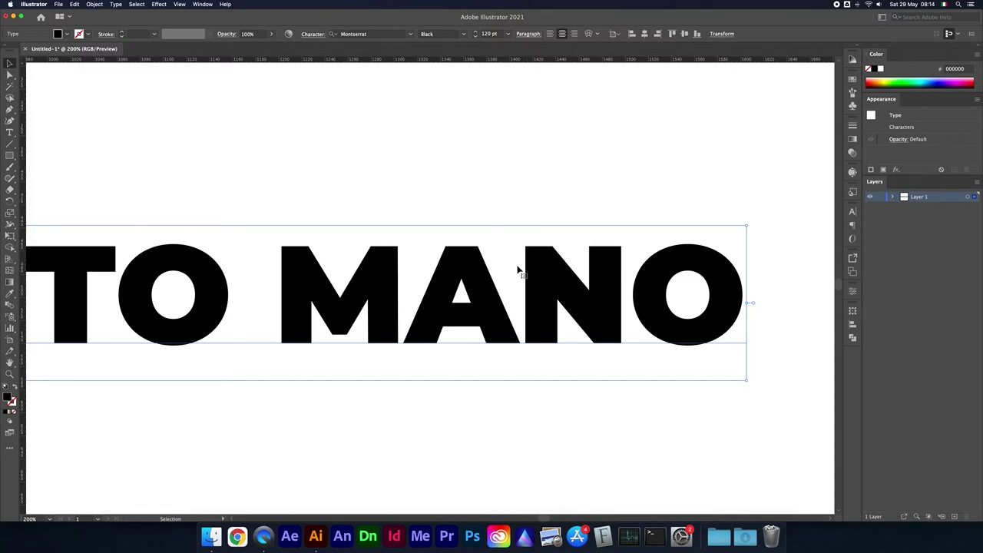
key("super+equal")
key("super+equal")
key("super+equal")
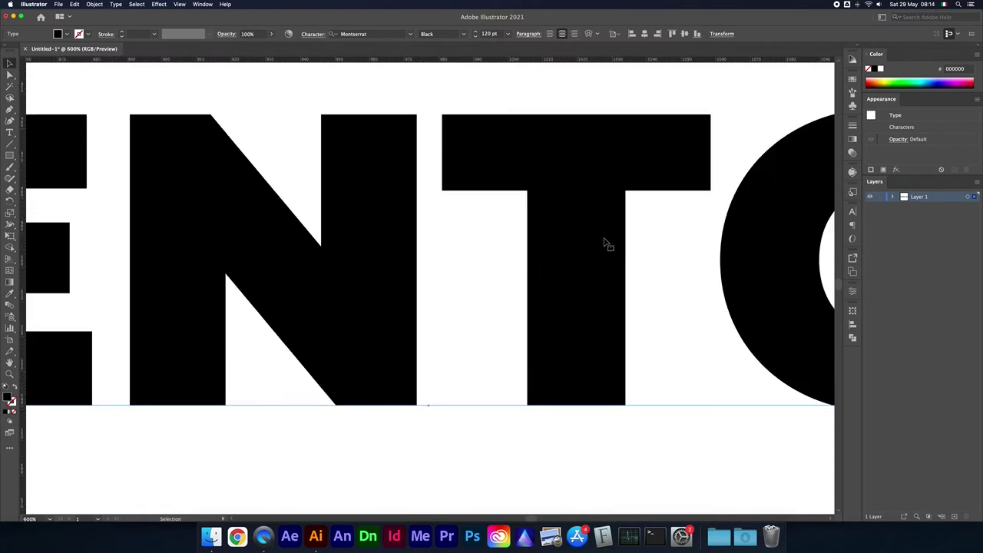
key("space")
scroll(647, 184, "right", 5)
scroll(568, 211, "right", 2)
scroll(607, 238, "right", 5)
scroll(615, 268, "right", 3)
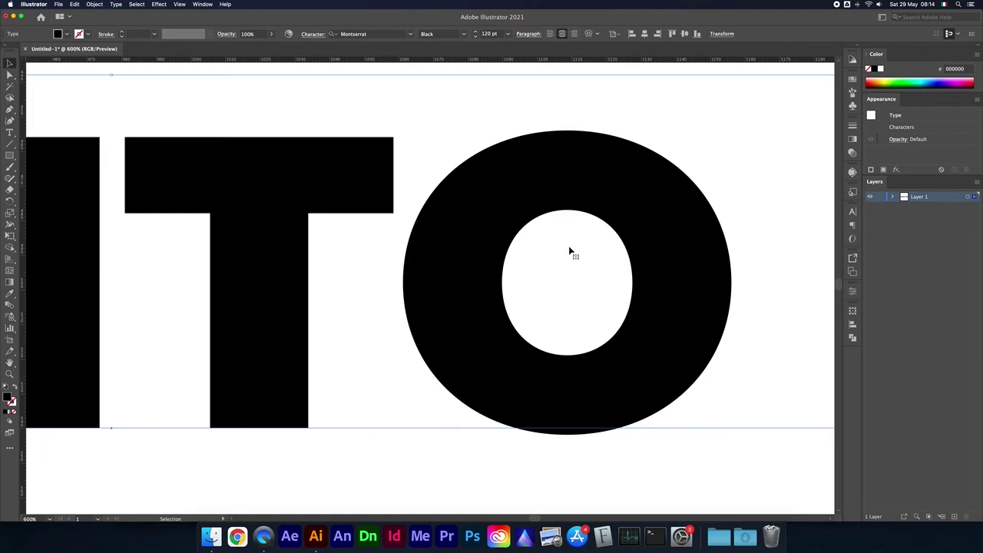
key("ctrl+0")
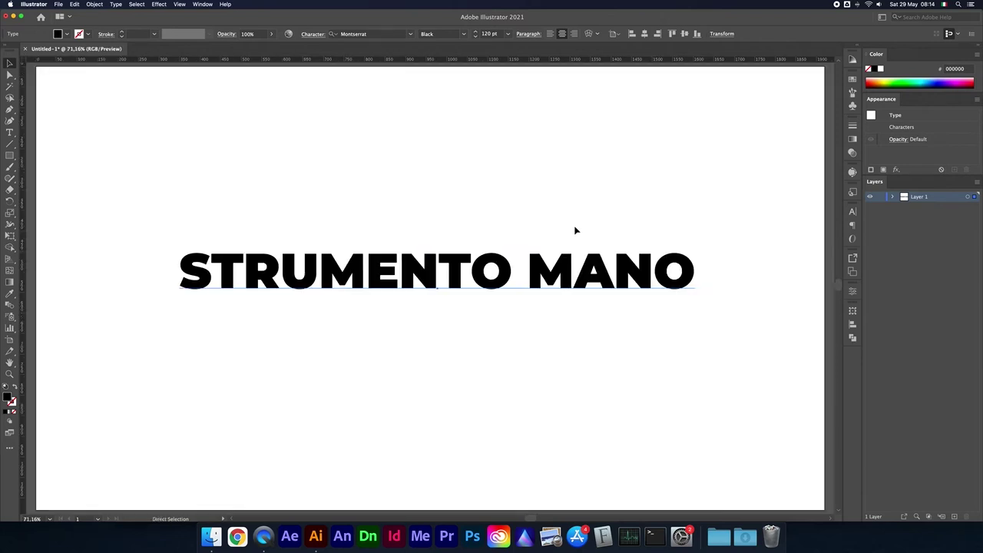
Click into the headline with the Type tool, exit, and zoom in on it.
key("t")
left_click(438, 266)
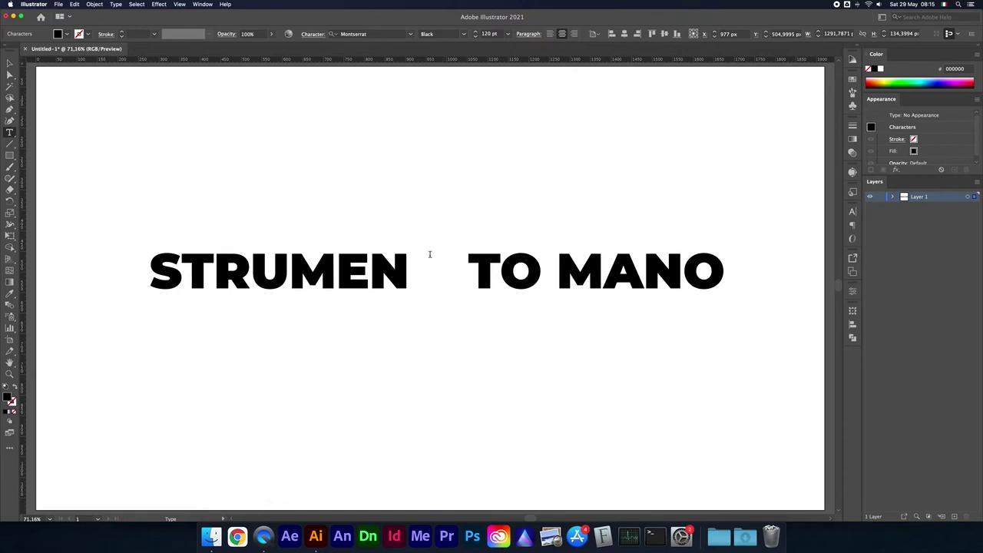
key("Escape")
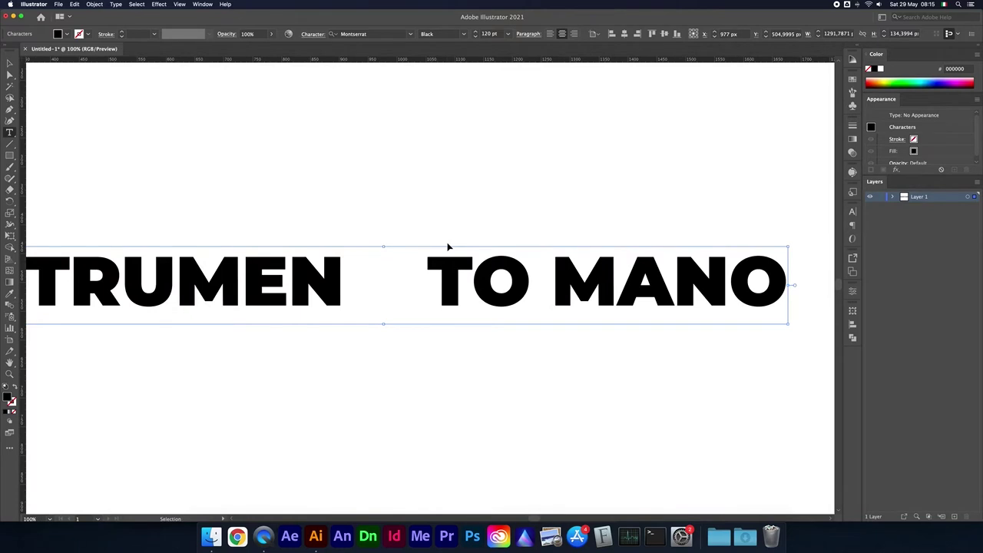
scroll(447, 254, "up", 3)
scroll(430, 257, "up", 3)
scroll(406, 261, "up", 2)
Place the cursor before the T, delete the N, and select the letter T.
key("t")
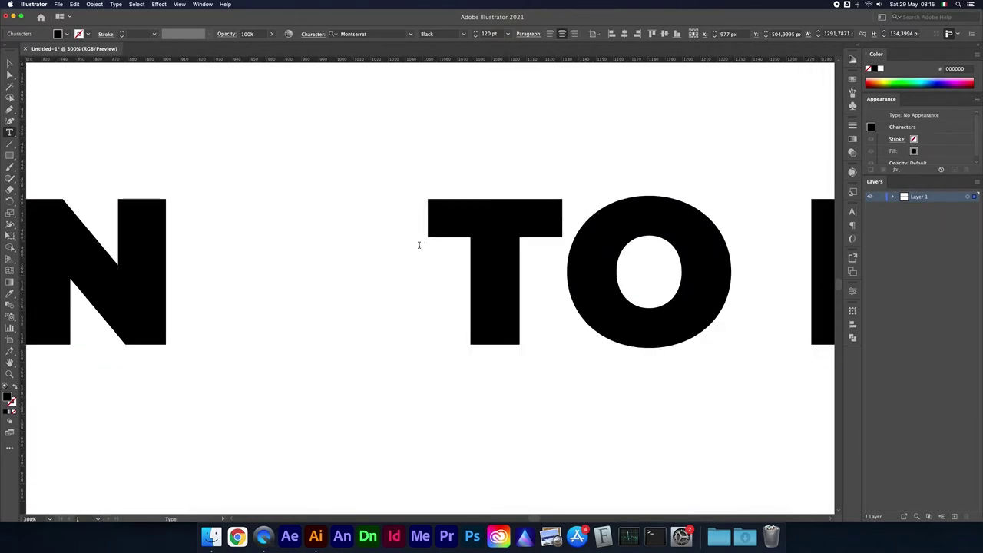
left_click(426, 239)
key("BackSpace")
key("BackSpace")
key("BackSpace")
key("BackSpace")
key("BackSpace")
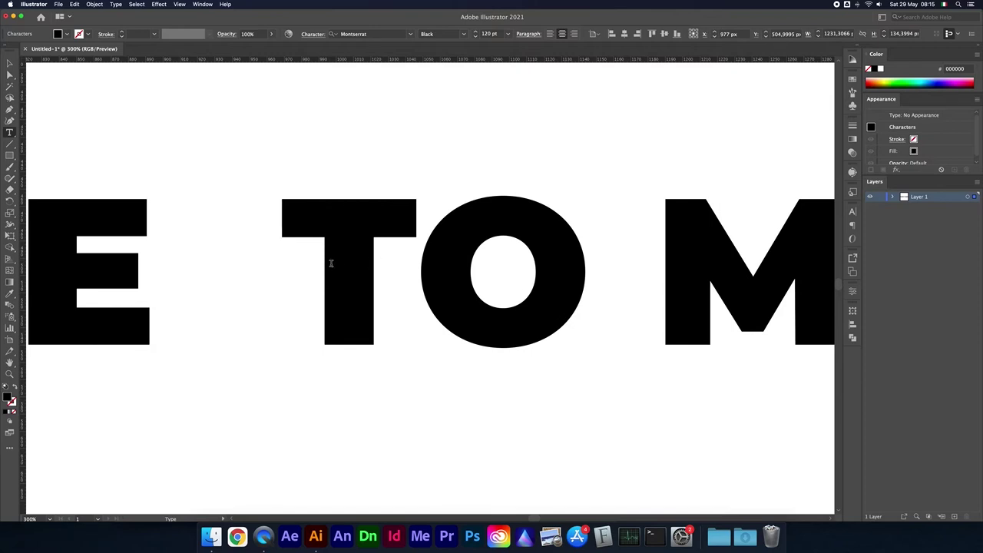
mouse_move(355, 246)
left_mouse_down()
mouse_move(398, 242)
mouse_move(407, 259)
left_mouse_up()
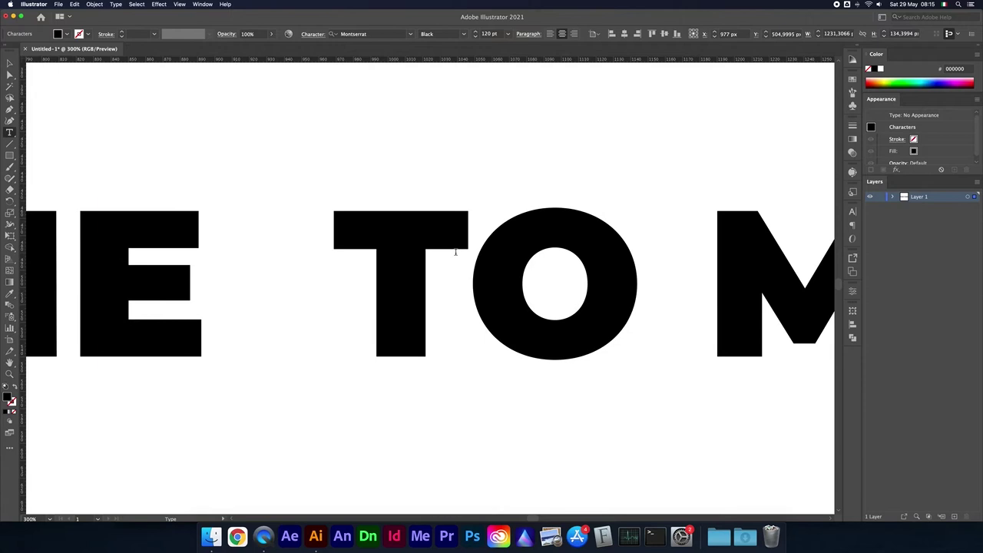
left_click_drag(329, 237, 430, 237)
mouse_move(494, 252)
left_mouse_down()
mouse_move(458, 251)
mouse_move(507, 245)
mouse_move(403, 261)
left_mouse_up()
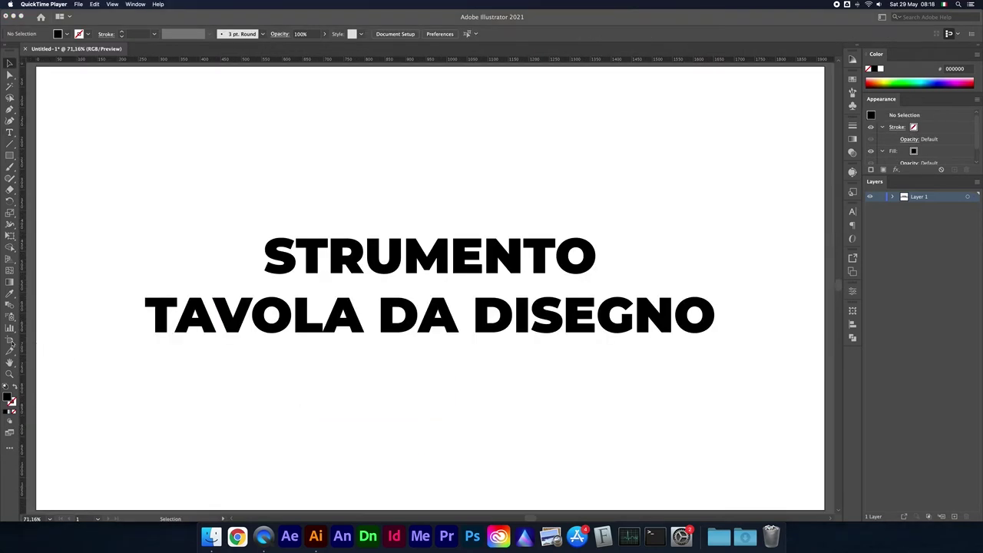
Activate the Artboard tool (Shift+O) and zoom out to show the 1920 × 1080 artboard outline.
left_click(33, 343)
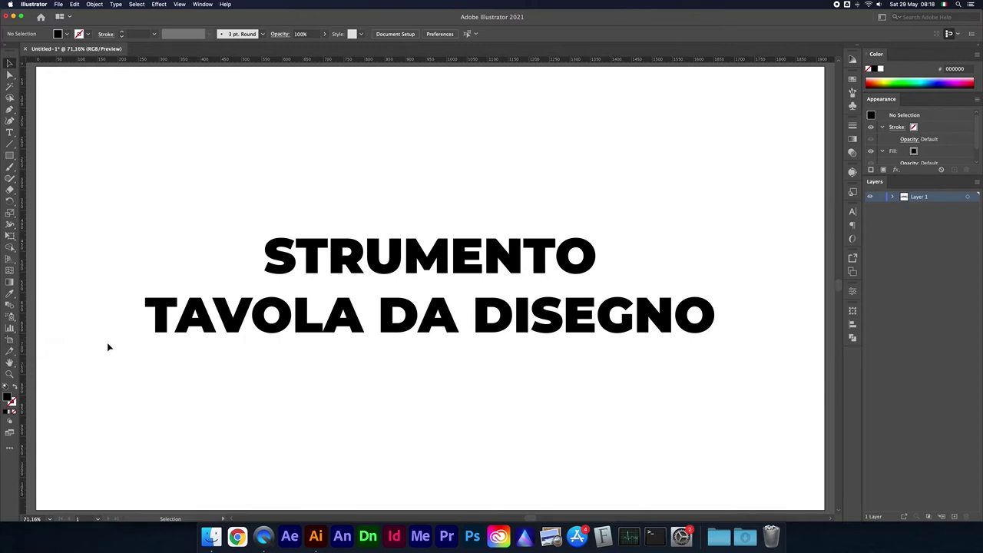
left_click(9, 338)
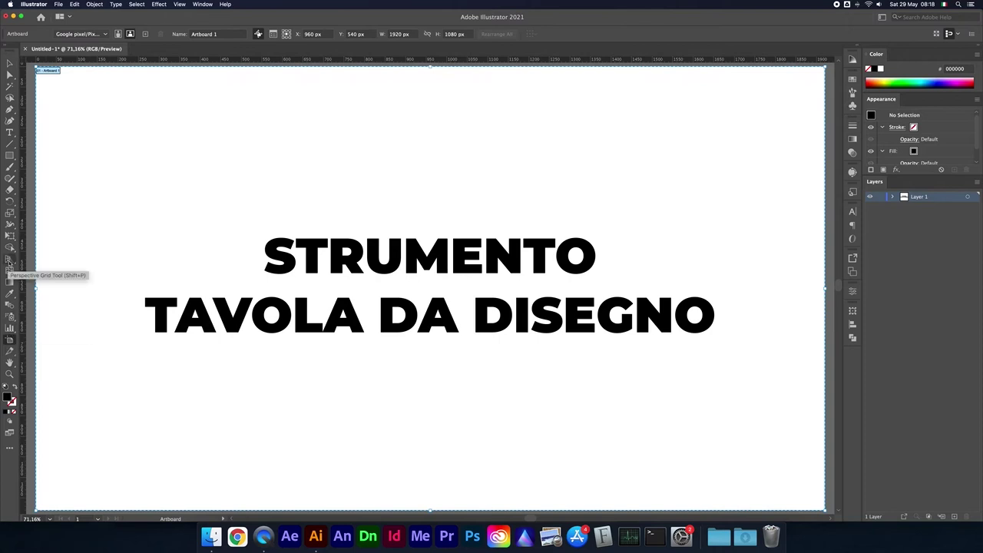
key("v")
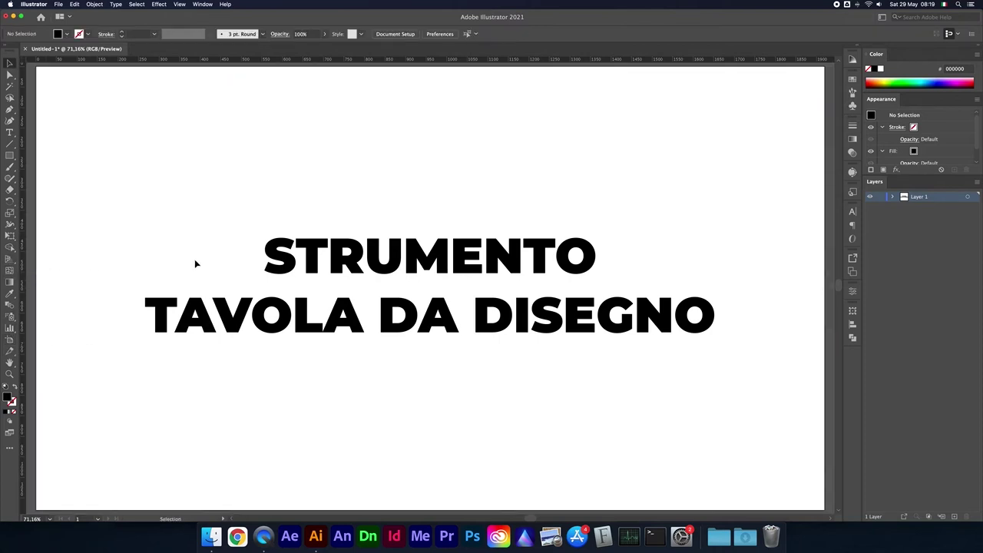
key("shift+o")
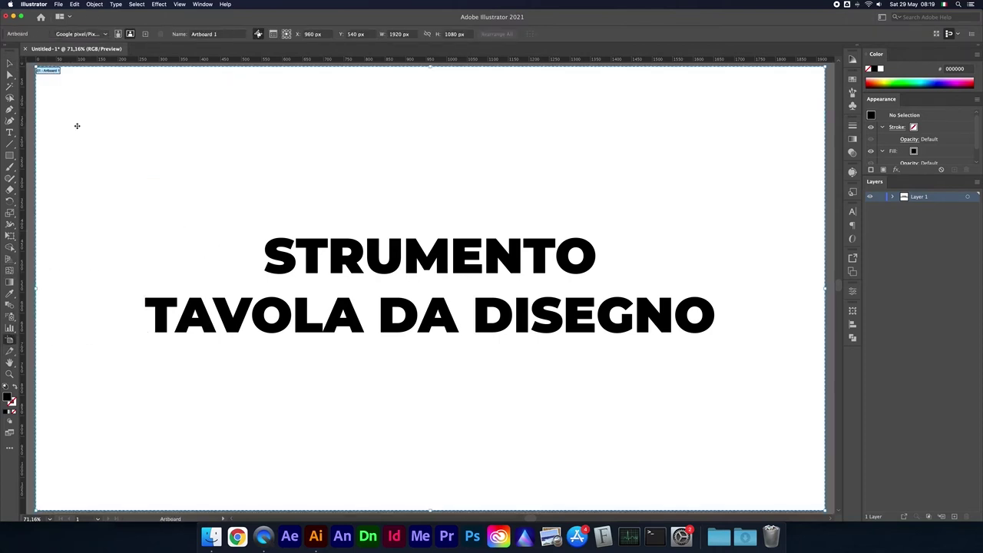
key("super+minus")
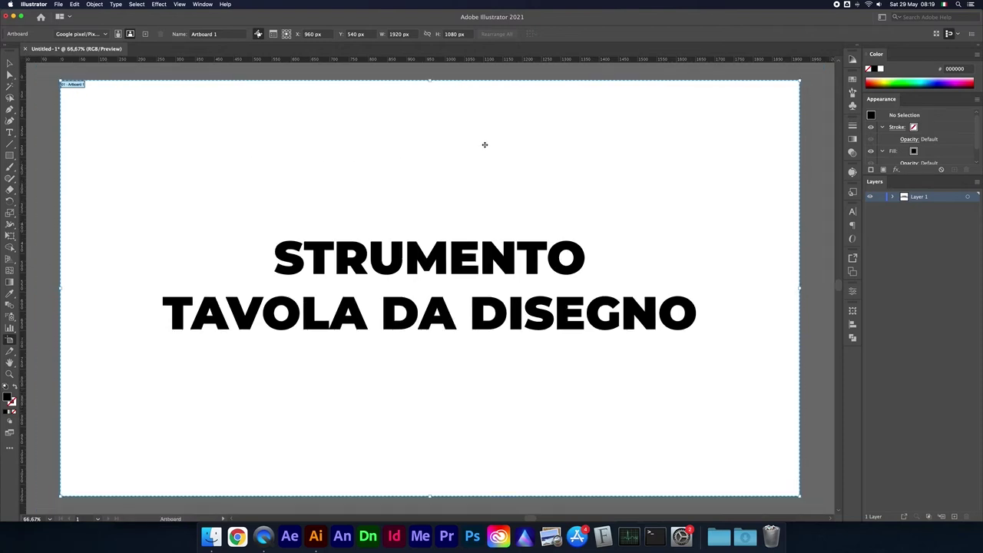
key("super+minus")
key("super+minus")
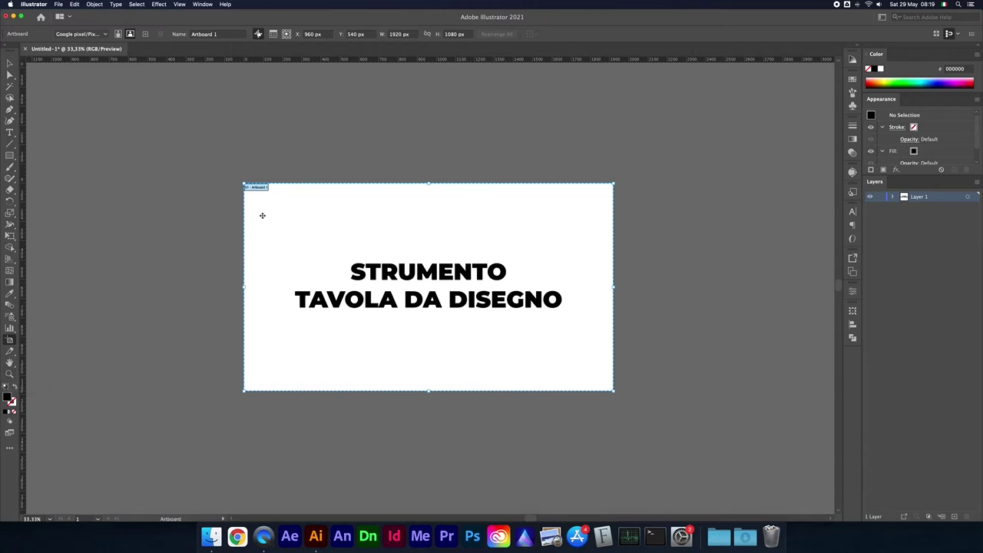
key("Escape")
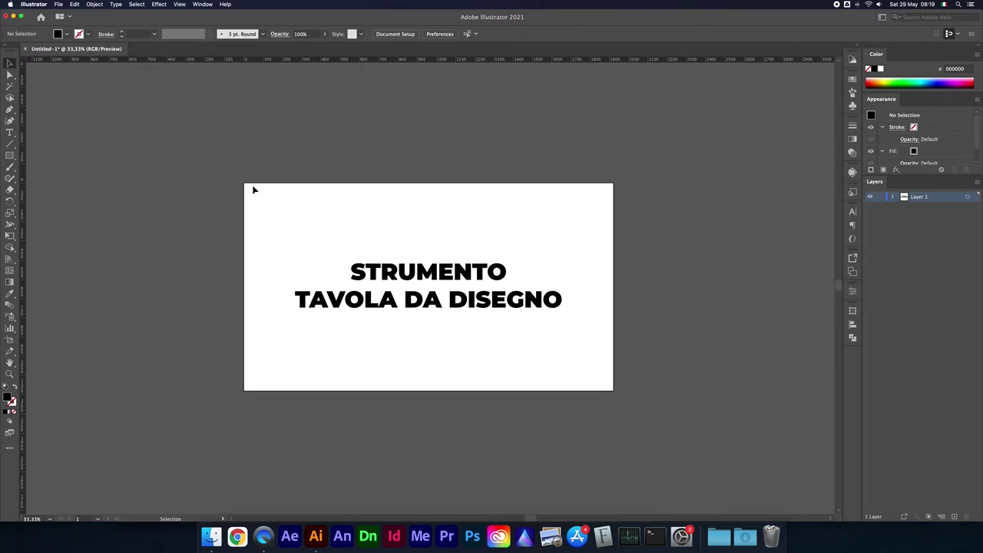
key("shift+o")
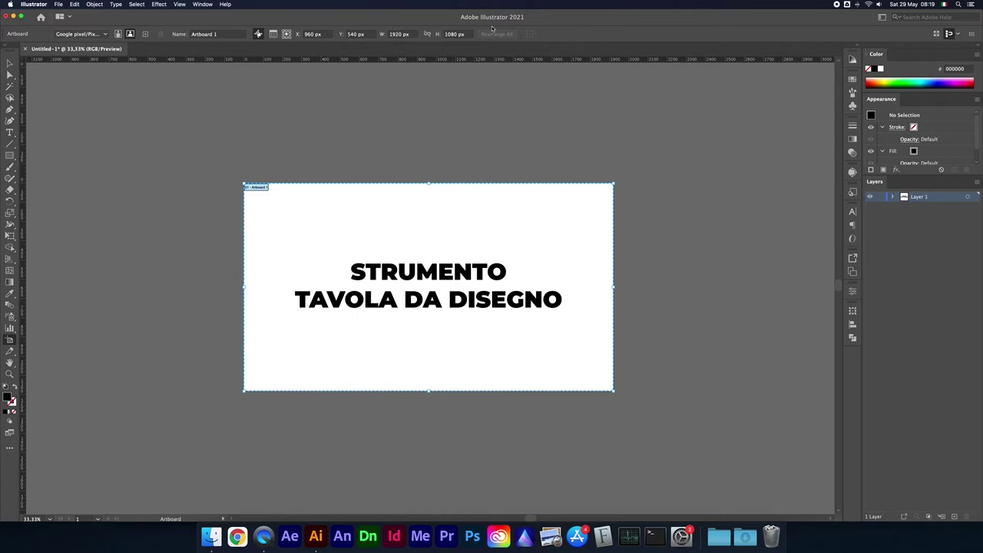
key("Escape")
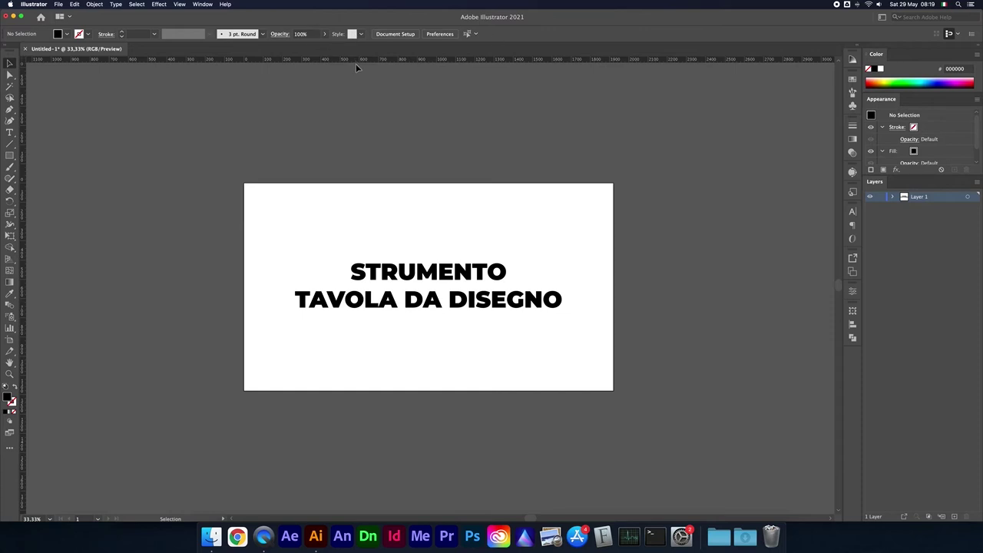
key("shift+o")
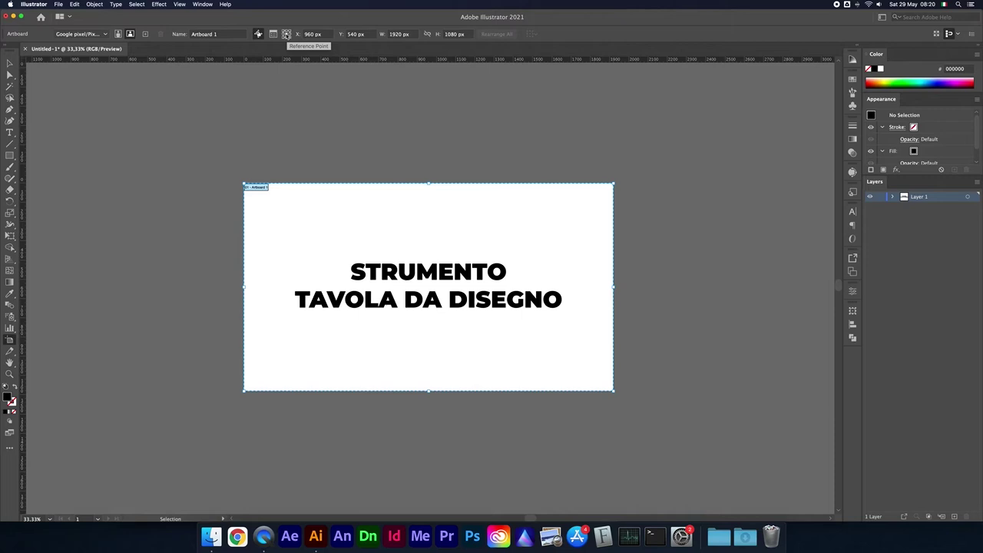
Set Artboard 1's width and height to 2000 px, then drag its top edge down.
left_click(412, 34)
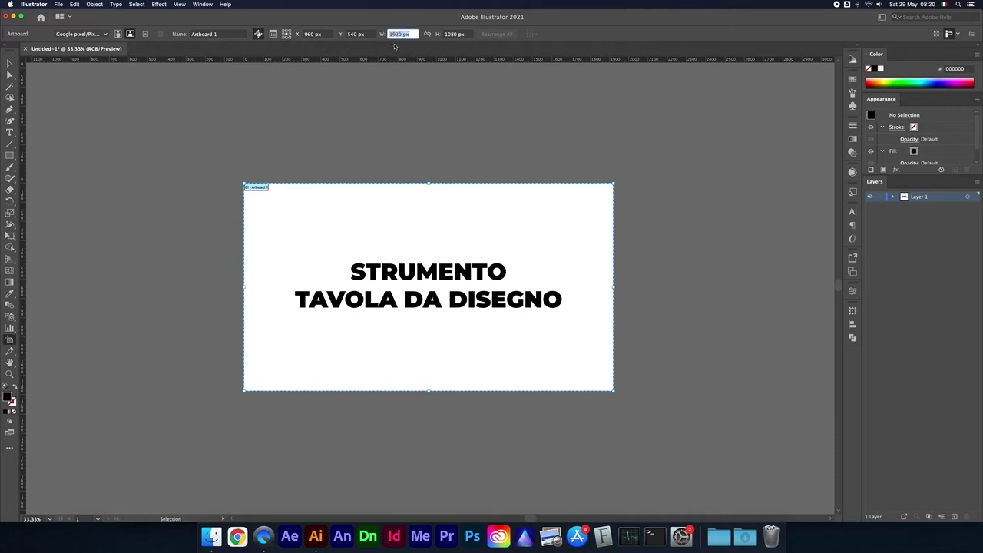
type("2000")
key("Tab")
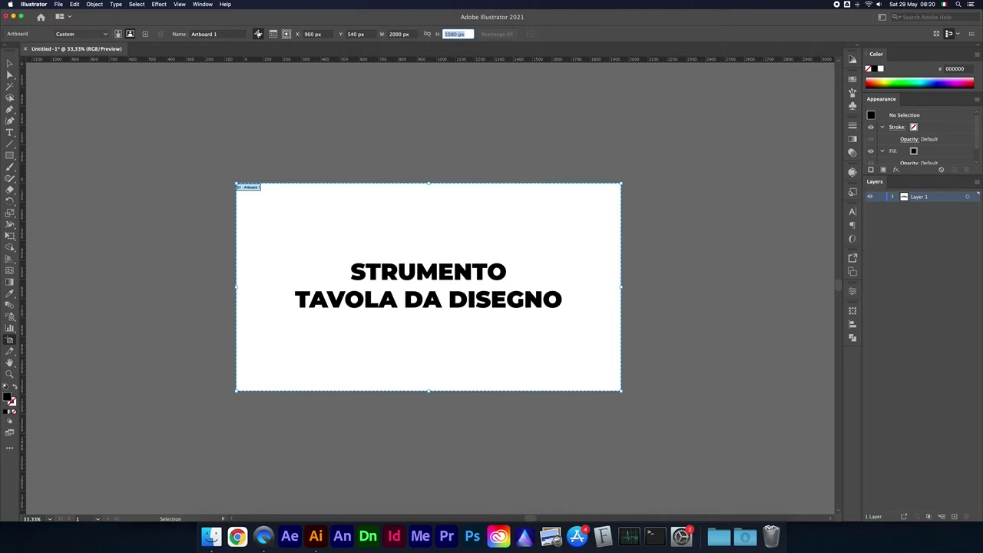
type("2000")
key("Tab")
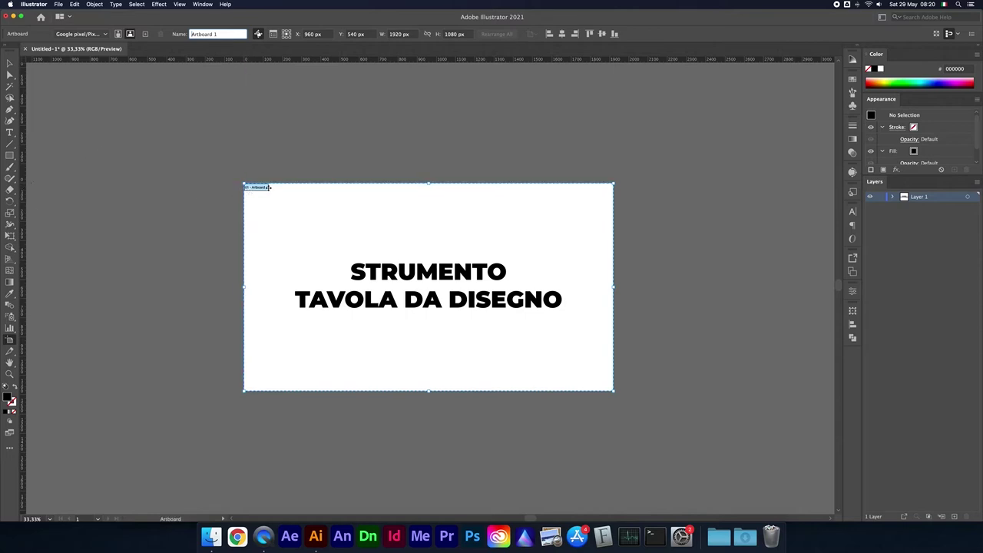
key("super+z")
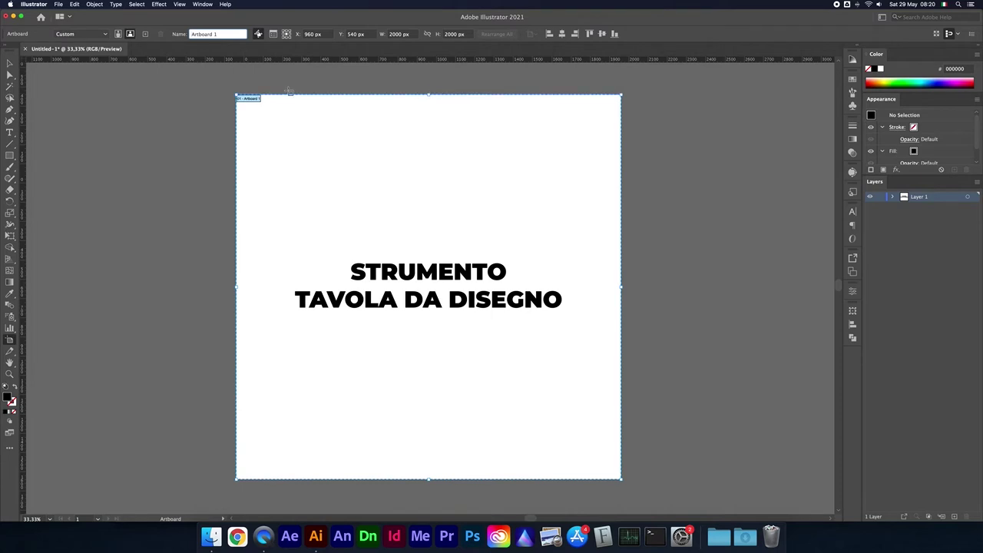
key("super+minus")
key("super+minus")
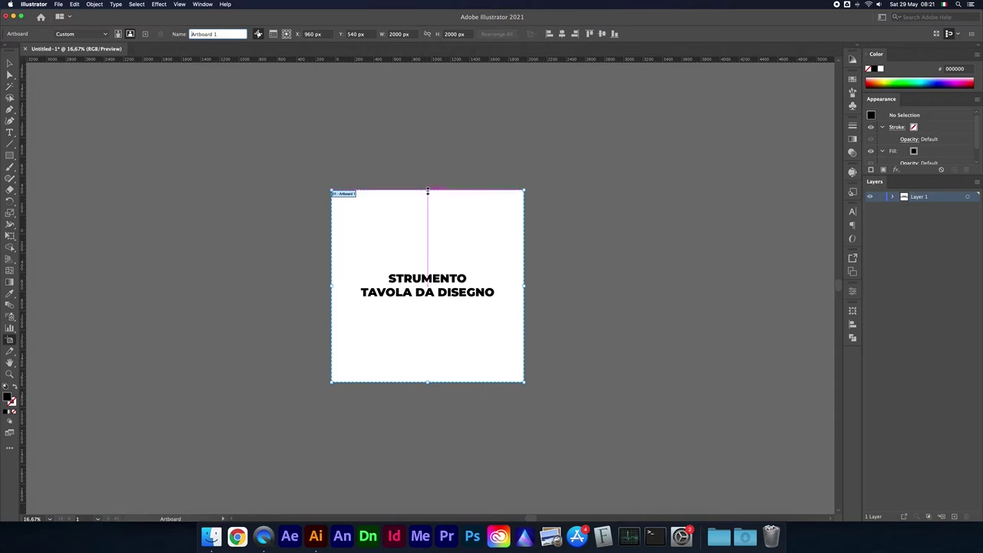
left_click_drag(427, 189, 429, 216)
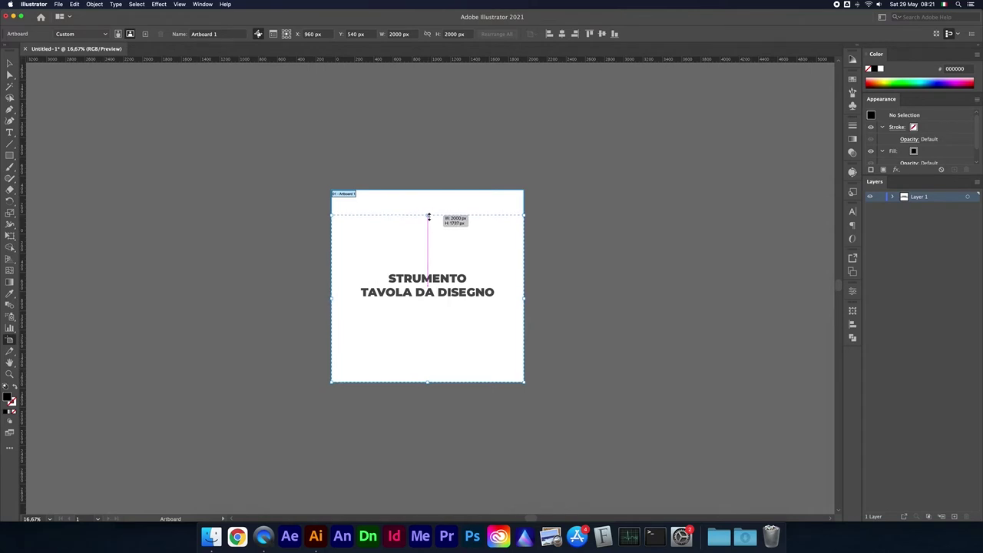
Lower the artboard's top edge, shortening its height toward about 1600 px.
left_click_drag(429, 215, 429, 222)
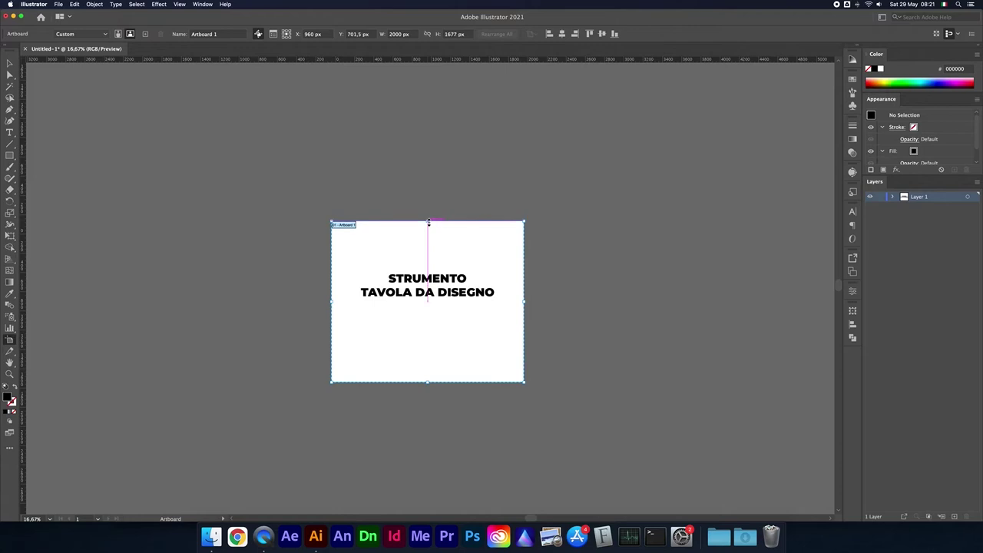
key("super+equal")
key("super+equal")
key("super+equal")
left_click_drag(429, 94, 429, 115)
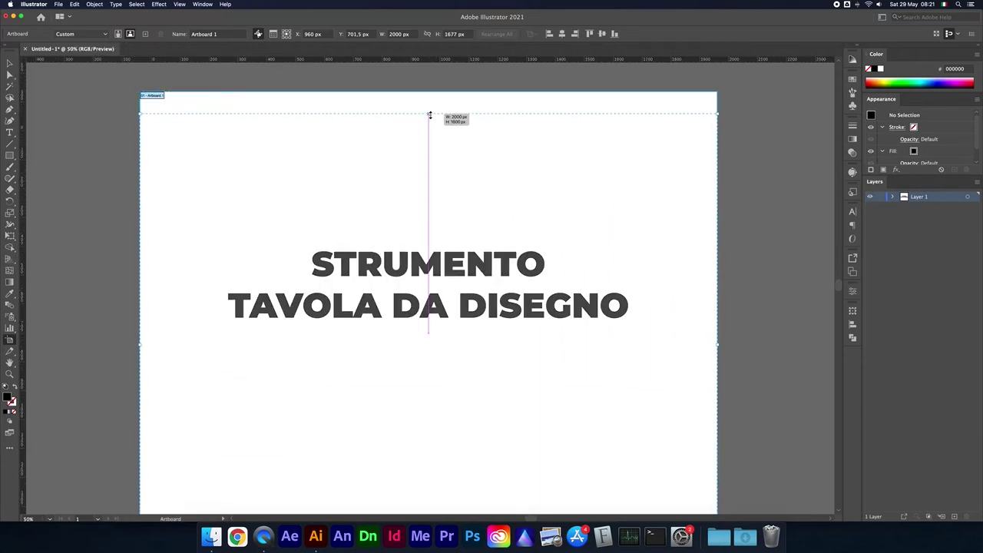
left_click_drag(429, 115, 429, 115)
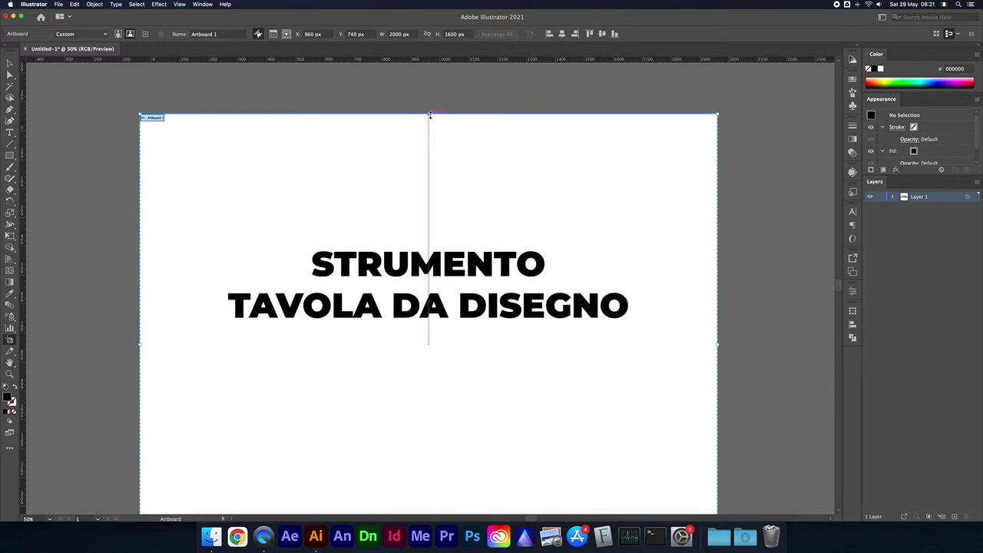
scroll(434, 185, "down", 2)
key("super+minus")
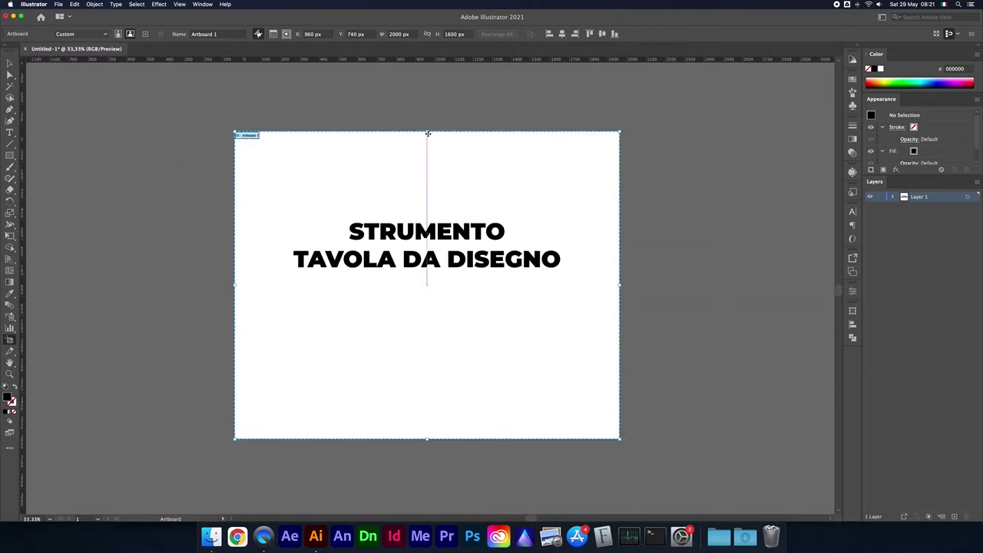
left_click_drag(427, 132, 433, 188)
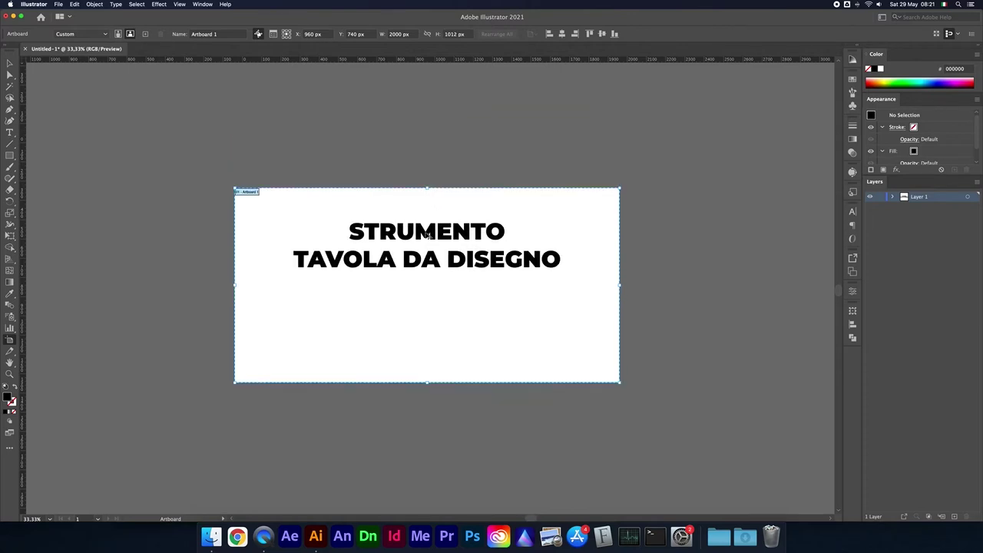
Narrow the artboard symmetrically to about 1742 × 1012 px, then enlarge it from the top-right corner.
left_click_drag(619, 285, 519, 295)
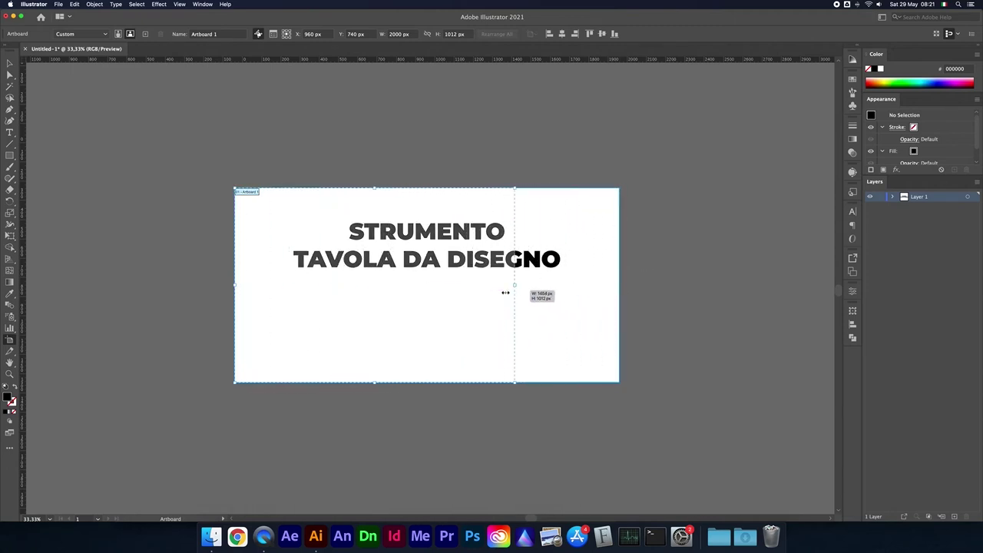
mouse_move(520, 296)
left_mouse_down()
mouse_move(508, 293)
mouse_move(596, 272)
left_mouse_up()
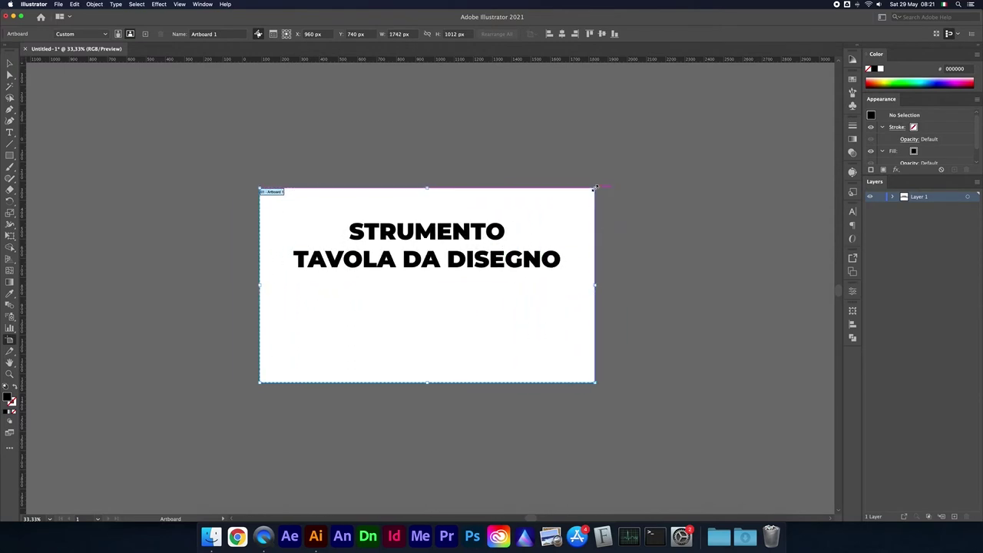
mouse_move(595, 187)
left_mouse_down()
mouse_move(609, 199)
mouse_move(614, 146)
mouse_move(619, 189)
mouse_move(597, 153)
mouse_move(645, 164)
mouse_move(641, 157)
left_mouse_up()
left_click_drag(598, 173, 637, 154)
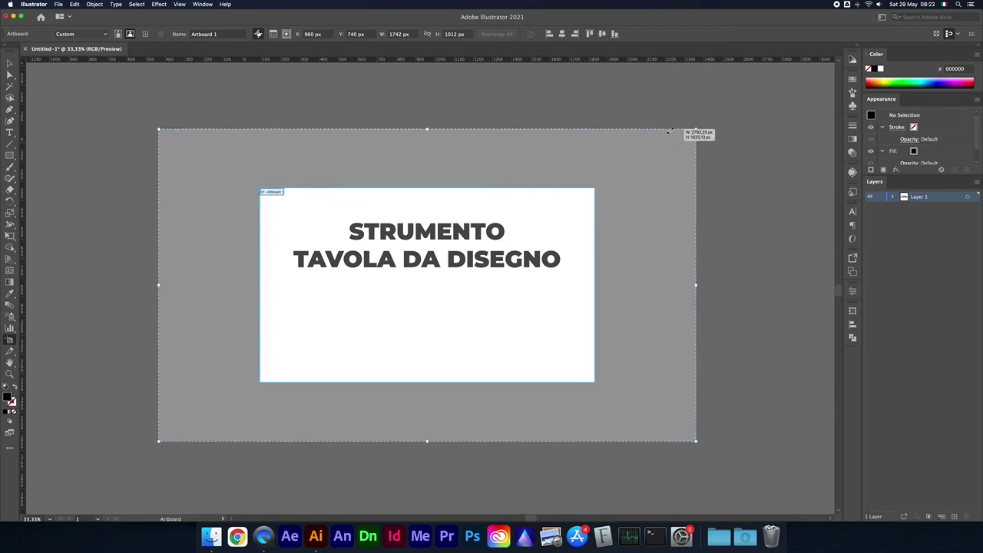
Enter 1920 × 1080 px as Artboard 1's width and height in the Control bar.
mouse_move(638, 153)
left_mouse_down()
mouse_move(607, 171)
mouse_move(625, 169)
mouse_move(634, 120)
mouse_move(622, 136)
mouse_move(669, 127)
mouse_move(625, 149)
mouse_move(669, 134)
mouse_move(643, 151)
mouse_move(644, 137)
mouse_move(680, 136)
mouse_move(706, 121)
mouse_move(619, 160)
mouse_move(706, 119)
mouse_move(664, 147)
mouse_move(682, 123)
mouse_move(676, 141)
left_mouse_up()
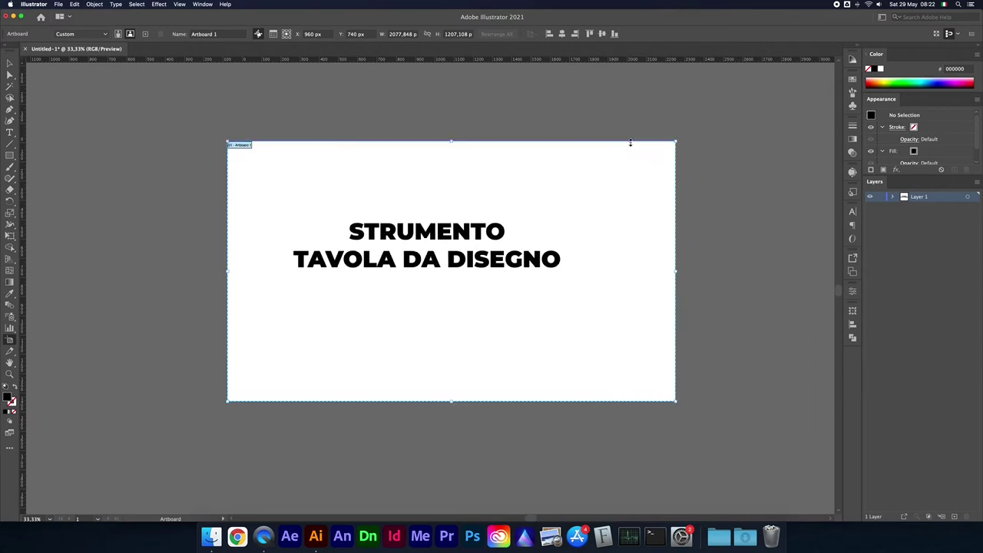
left_click(401, 34)
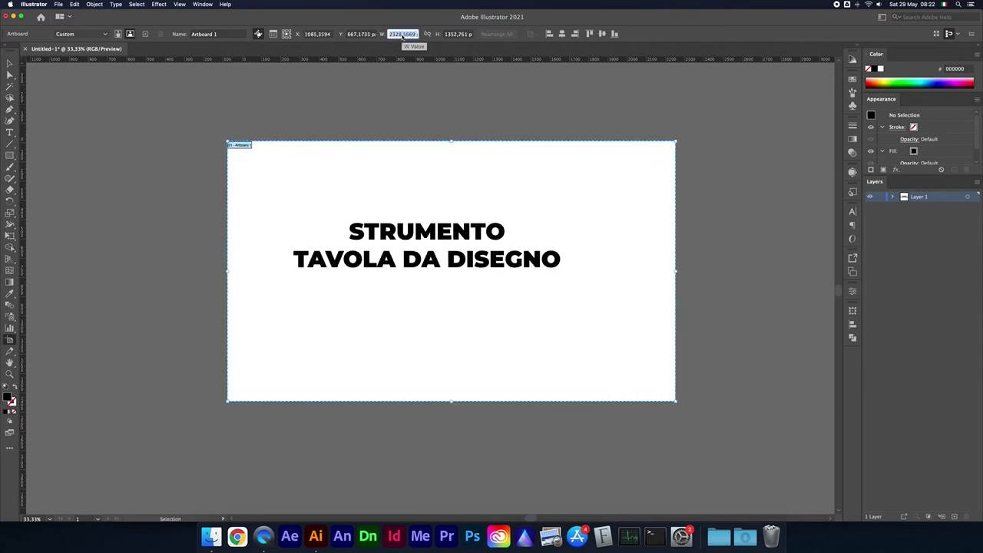
type("1920")
key("Tab")
type("1080")
key("Return")
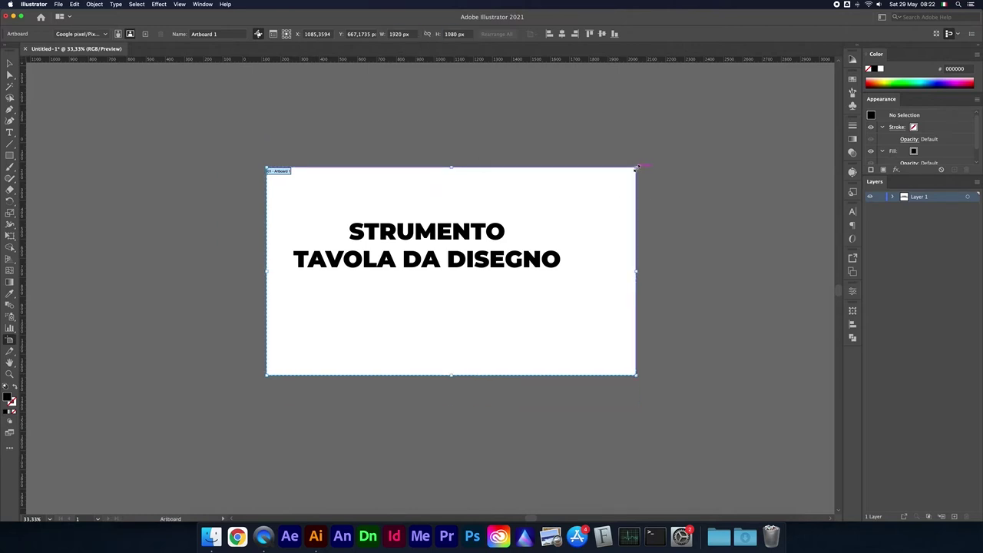
mouse_move(636, 167)
left_mouse_down()
mouse_move(548, 218)
mouse_move(635, 167)
left_mouse_up()
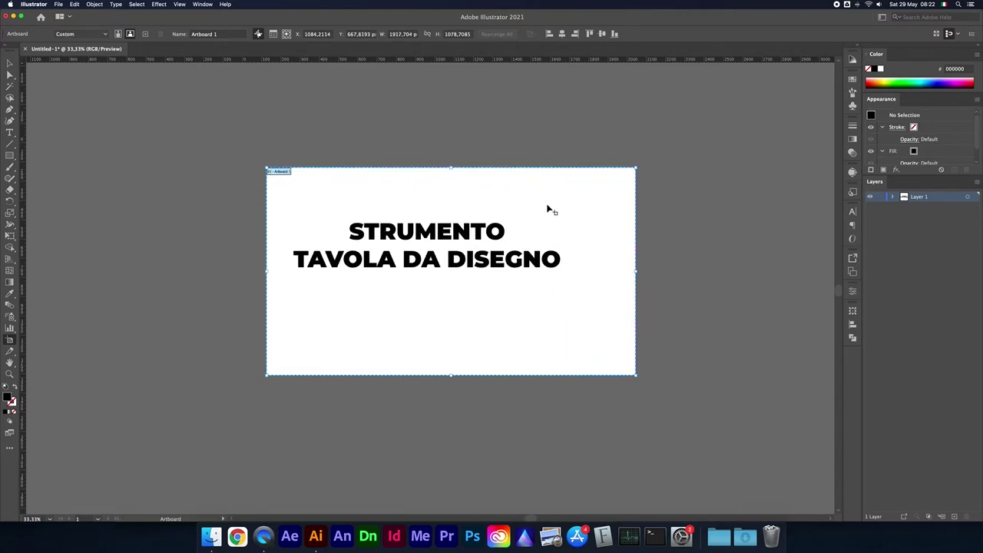
Zoom out with the Artboard tool active to show the whole canvas.
key("v")
key("ctrl+minus")
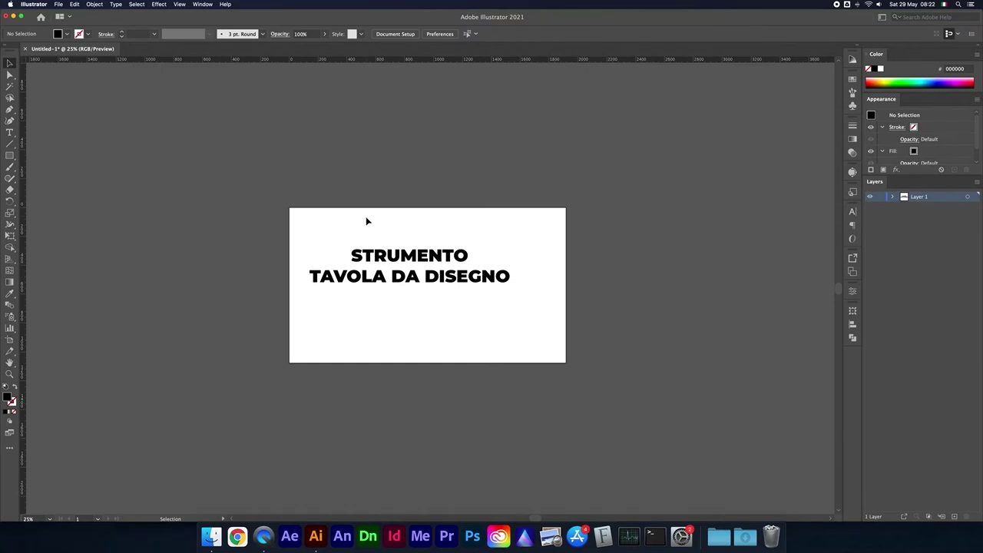
key("shift+o")
scroll(366, 217, "right", 3)
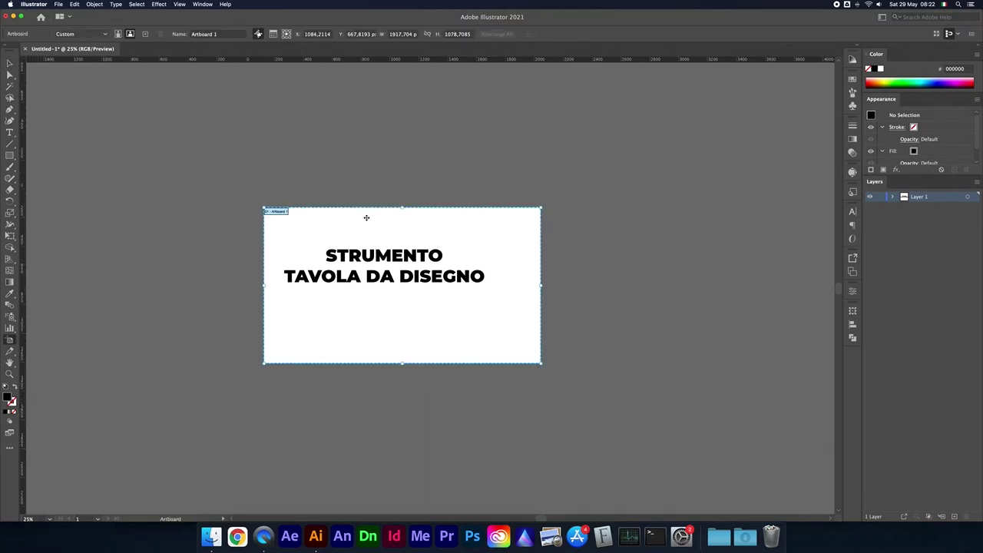
scroll(366, 217, "right", 2)
key("ctrl+minus")
key("ctrl+minus")
key("ctrl+minus")
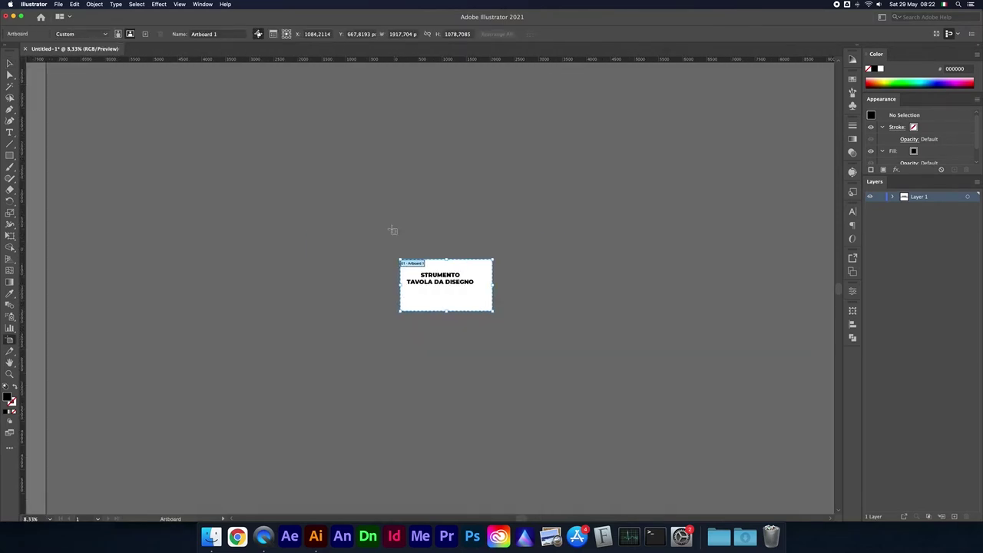
key("ctrl+minus")
key("ctrl+minus")
key("ctrl+minus")
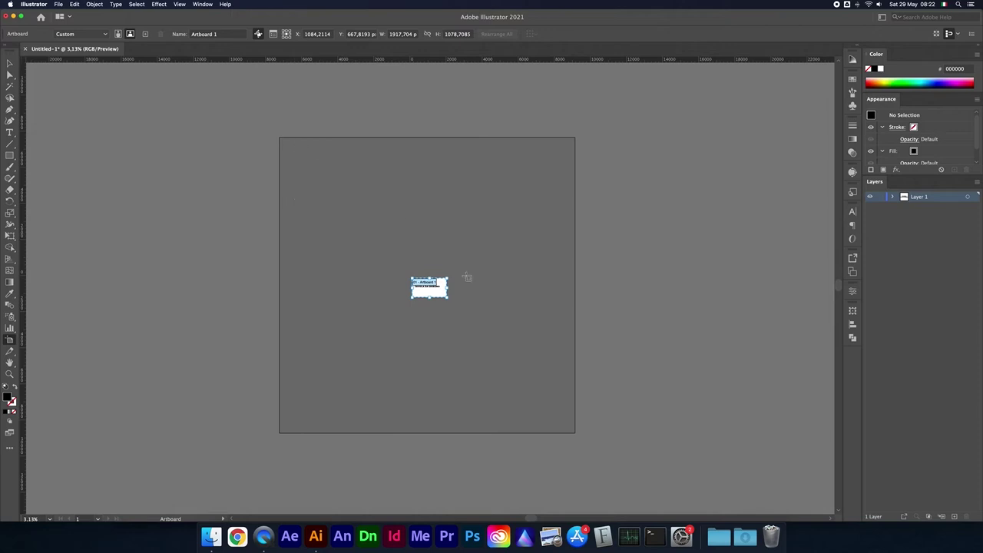
Move Artboard 1 to the canvas's upper-left, around X −4918, Y −5504.
left_click_drag(436, 292, 305, 176)
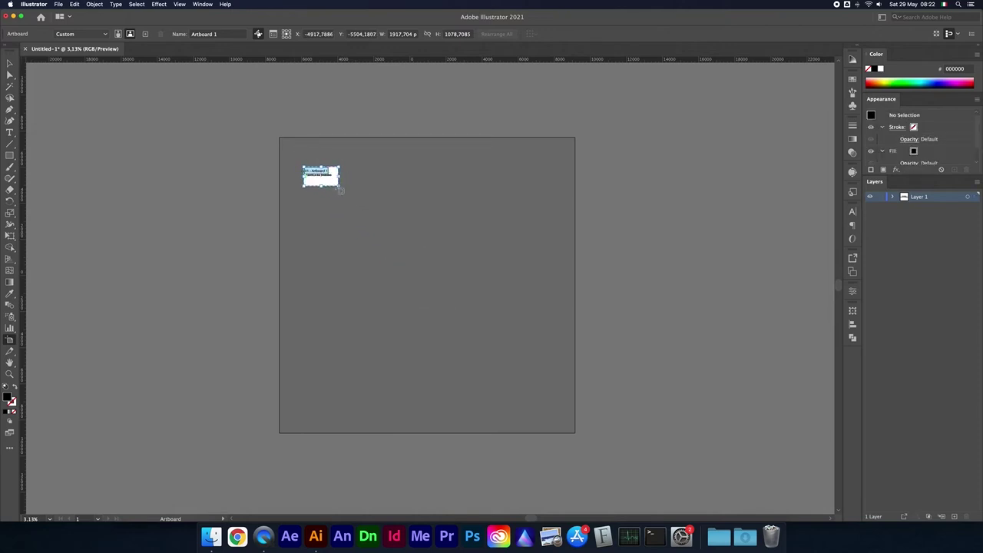
scroll(343, 189, "up", 2)
scroll(349, 200, "up", 2)
scroll(354, 205, "up", 2)
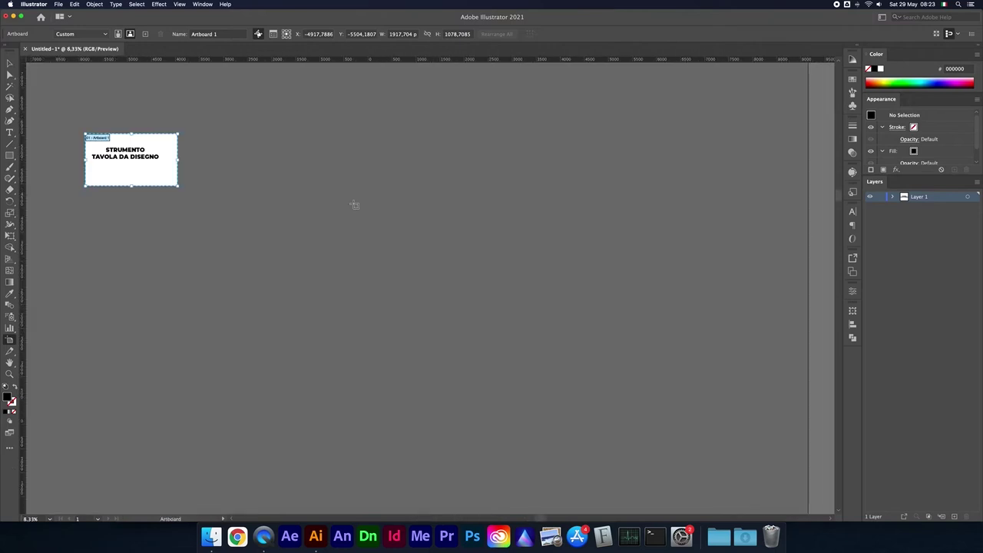
scroll(354, 204, "left", 3)
scroll(354, 205, "left", 2)
scroll(354, 204, "up", 1)
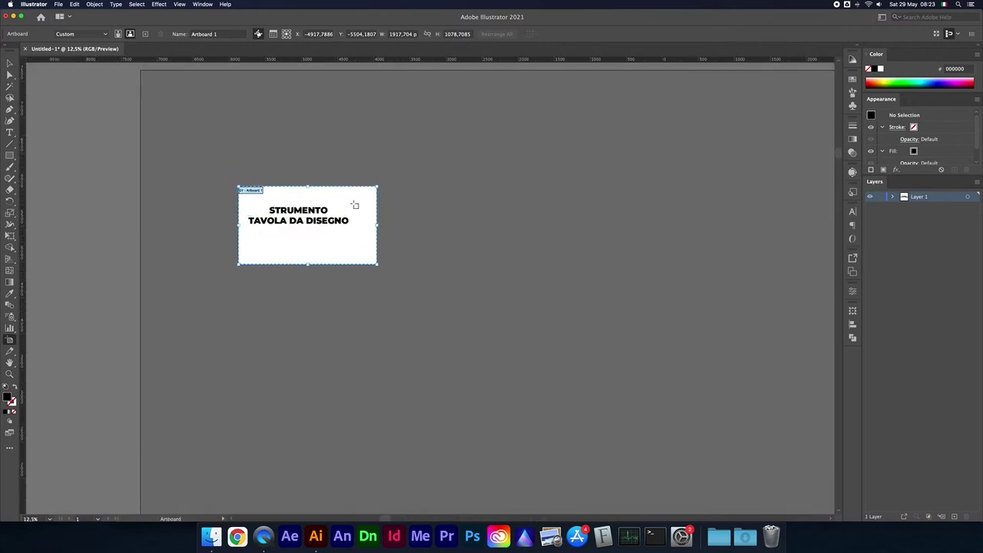
scroll(354, 204, "left", 2)
scroll(354, 204, "up", 1)
Alt-drag Artboard 1 to the right to create Artboard 1 copy.
scroll(337, 259, "up", 1)
mouse_move(261, 261)
left_mouse_down()
mouse_move(413, 268)
mouse_move(450, 257)
left_mouse_up()
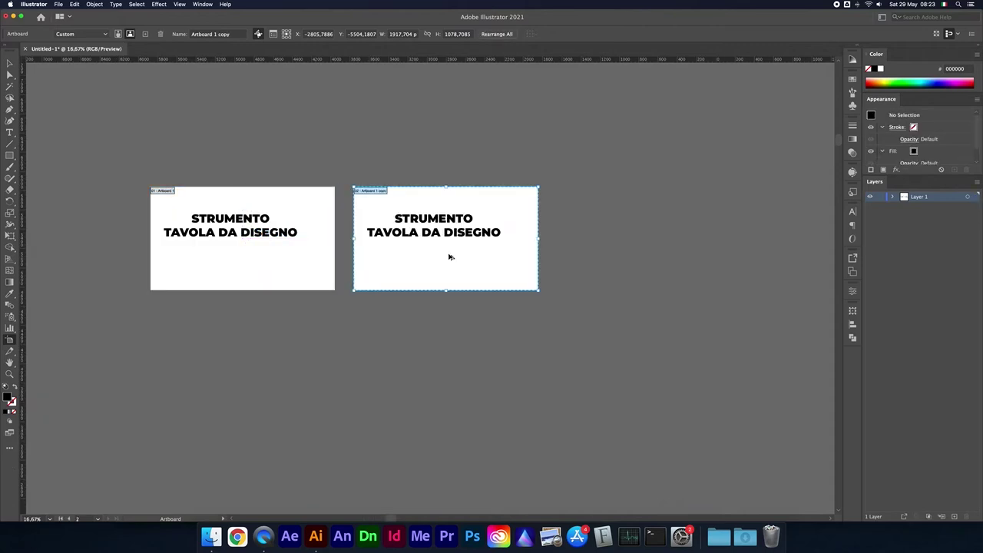
scroll(450, 256, "down", 1)
scroll(448, 253, "down", 2)
scroll(364, 264, "down", 1)
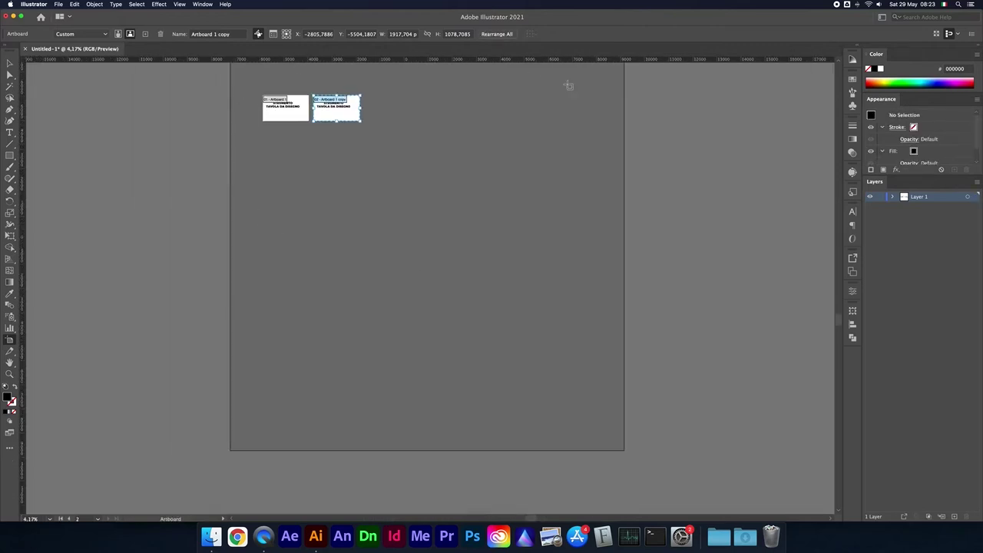
scroll(343, 305, "up", 5)
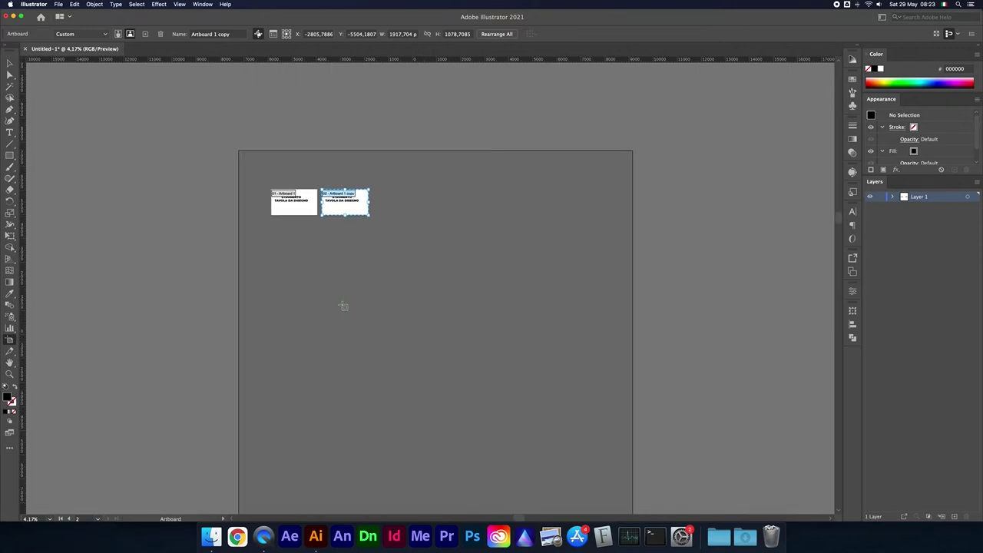
scroll(424, 211, "up", 1)
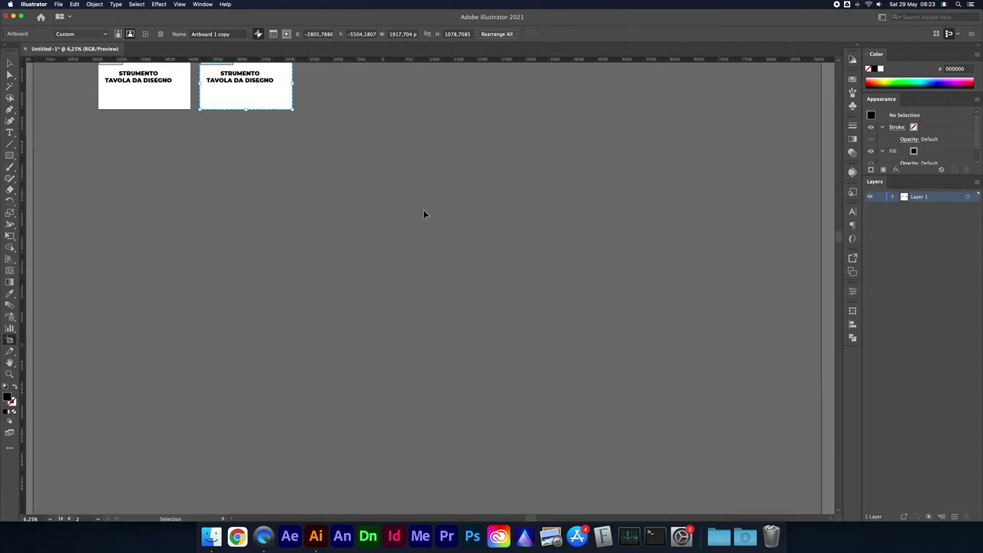
scroll(424, 214, "up", 5)
scroll(414, 223, "up", 3)
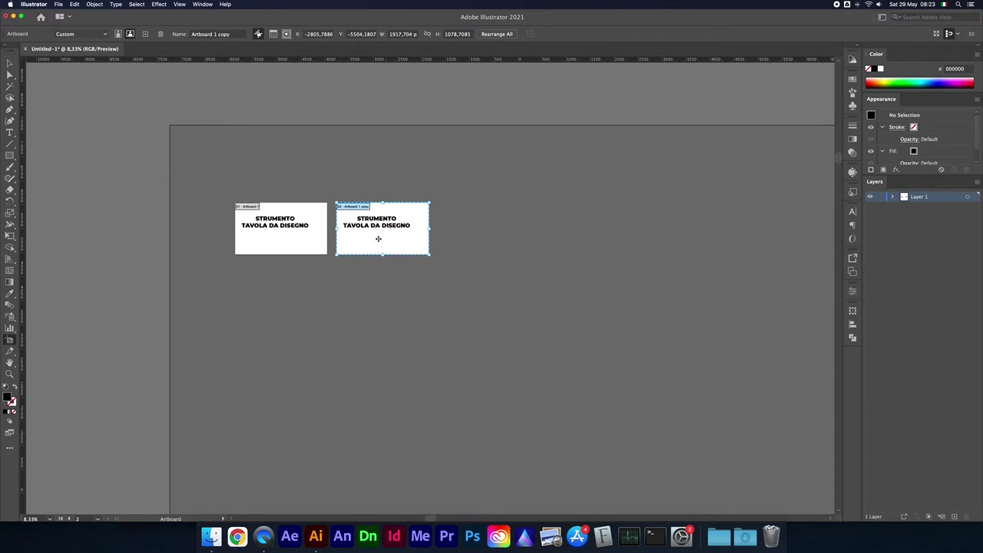
Reposition the copy and make two more copies, lining up four titled artboards in a row.
left_click_drag(372, 239, 403, 251)
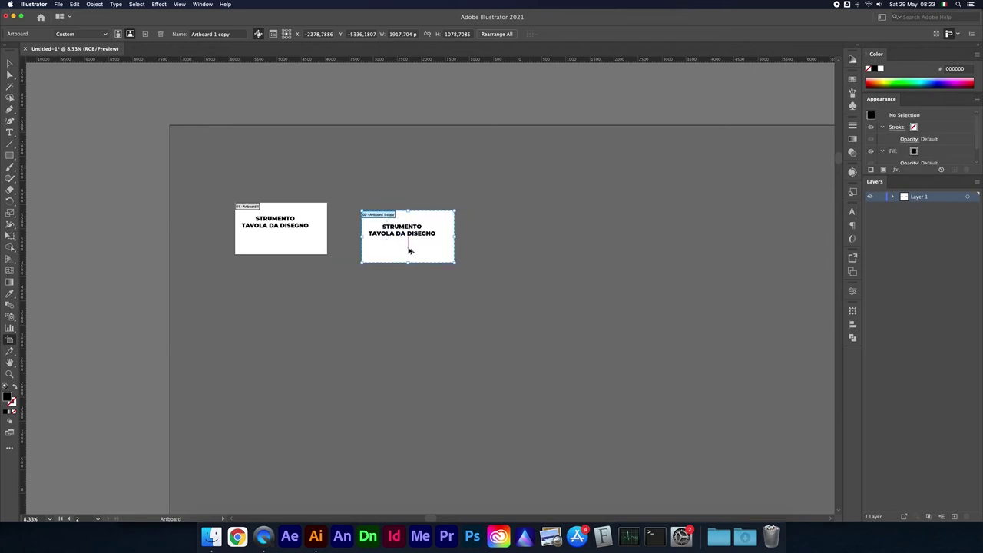
left_click_drag(405, 248, 511, 246)
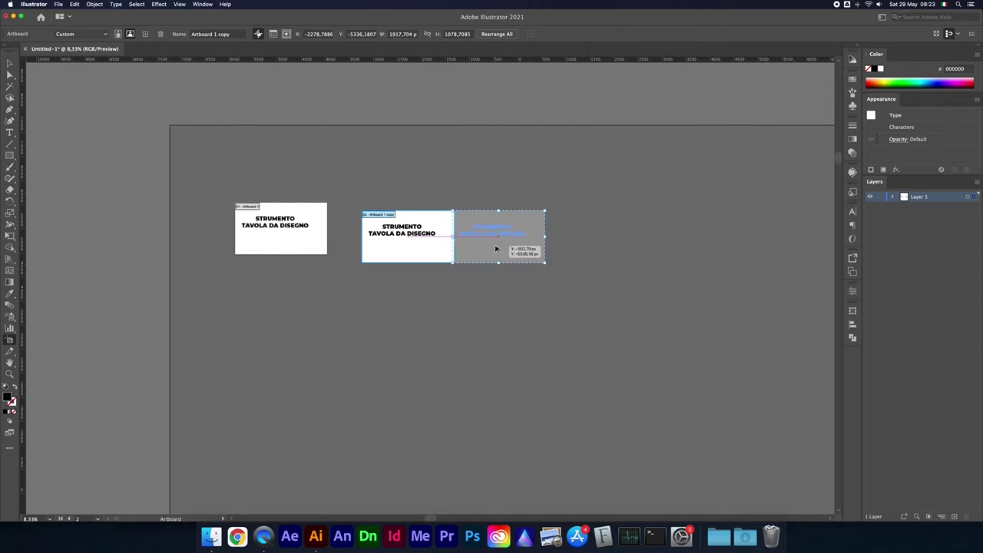
left_click_drag(512, 246, 521, 250)
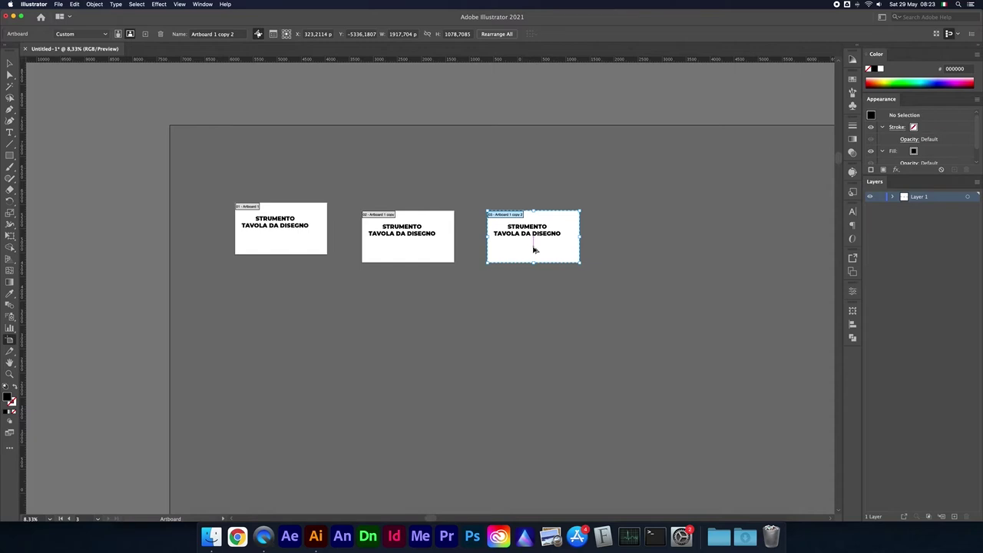
left_click_drag(534, 250, 657, 244)
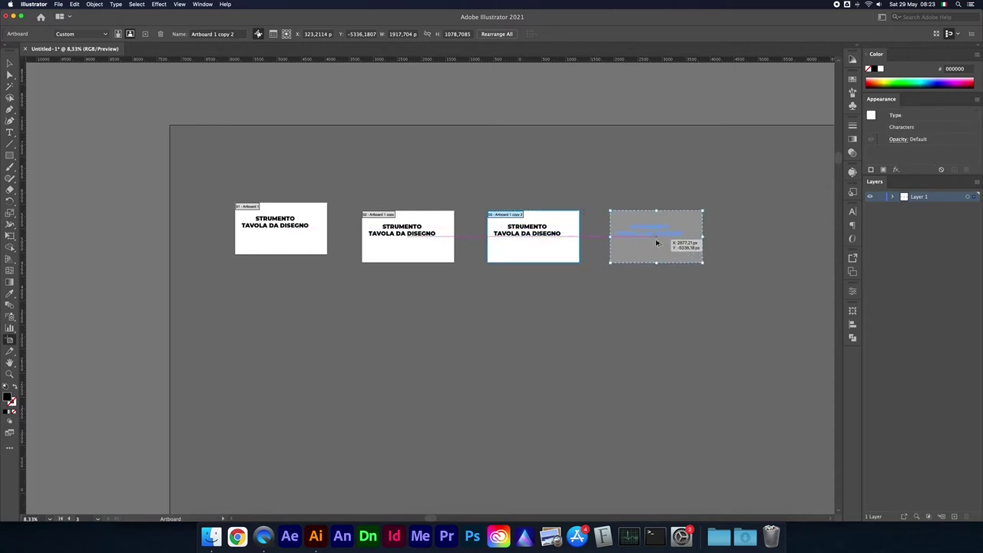
left_click_drag(657, 243, 654, 244)
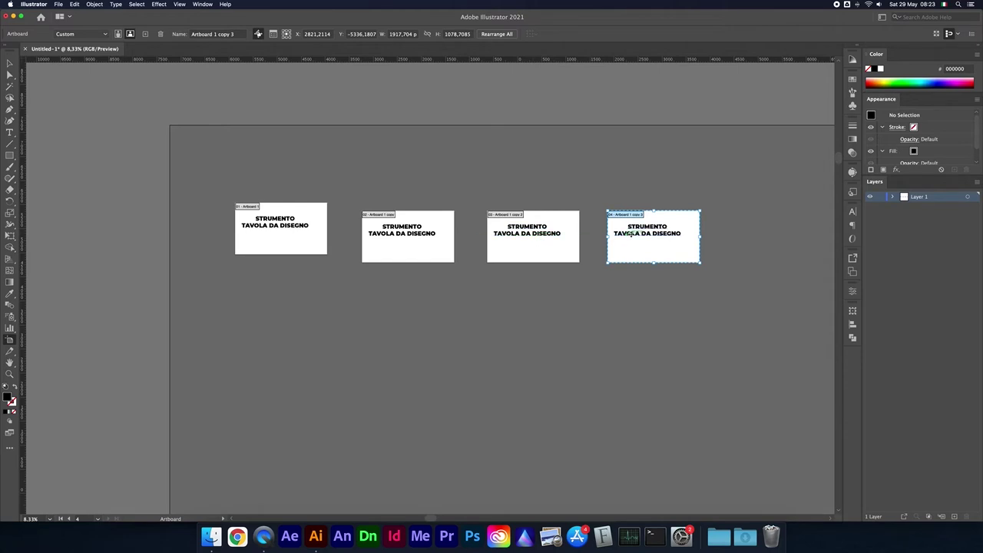
left_click(894, 196)
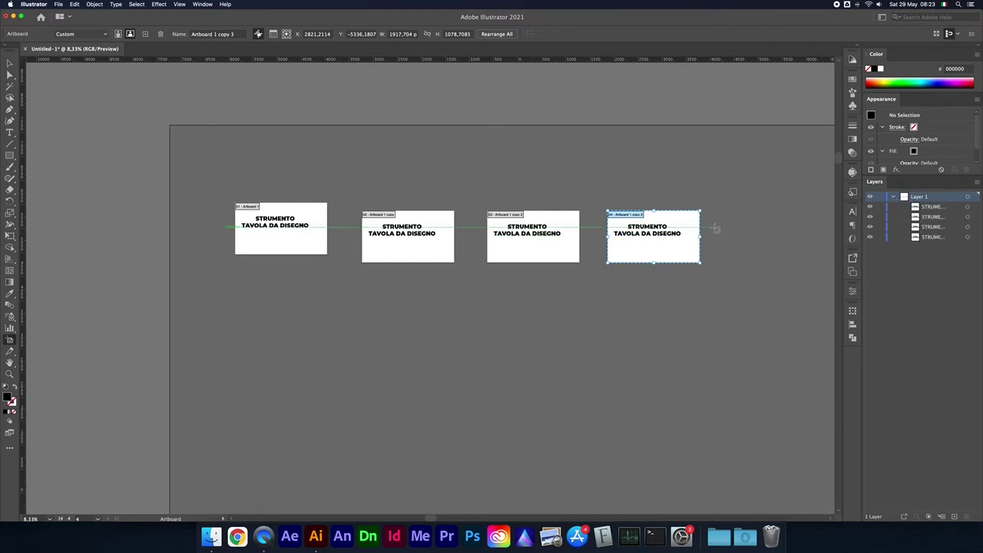
Lock the title text on the fourth artboard.
key("v")
left_click(646, 235)
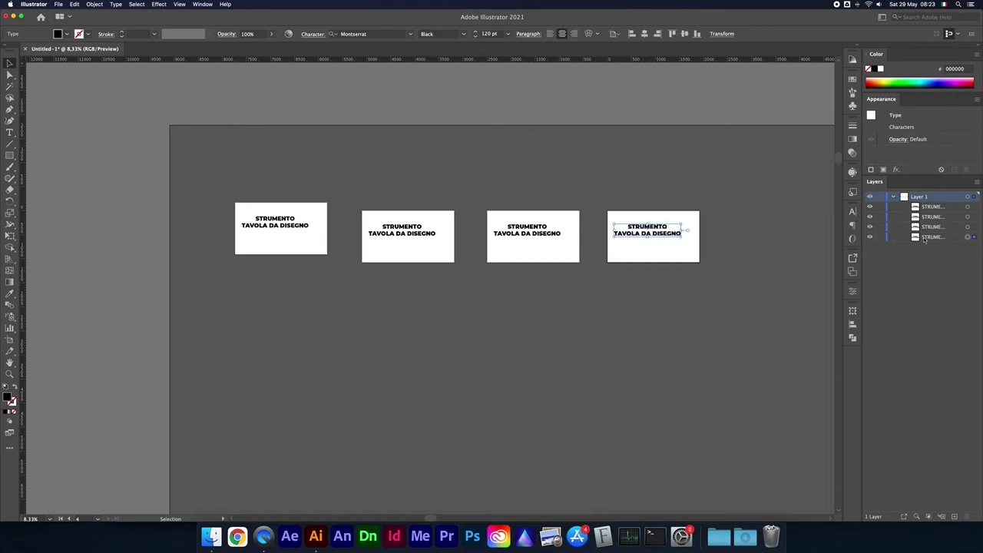
left_click(880, 238)
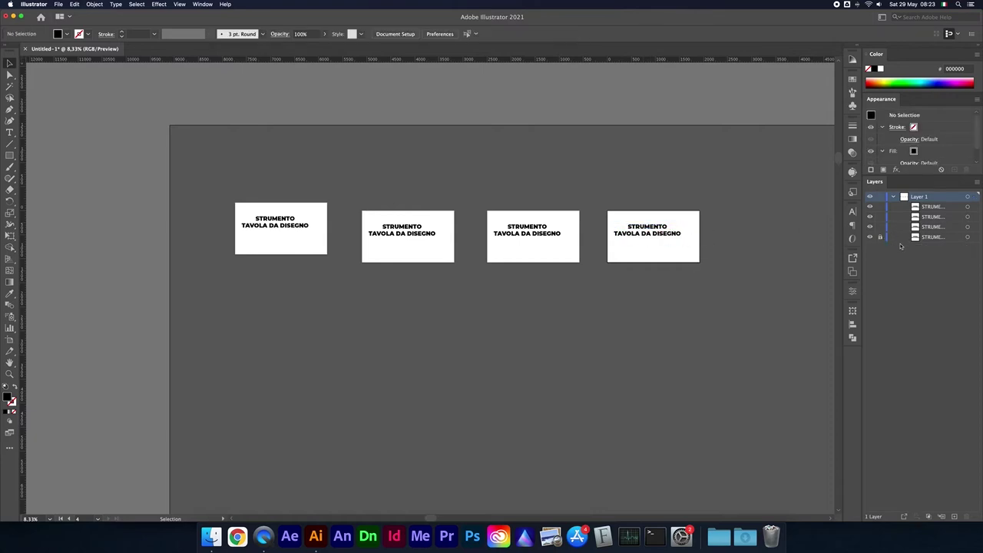
Copy the fourth artboard below it, dismissing the locked-objects alert, and again to its right.
key("shift+o")
left_click_drag(664, 254, 646, 320)
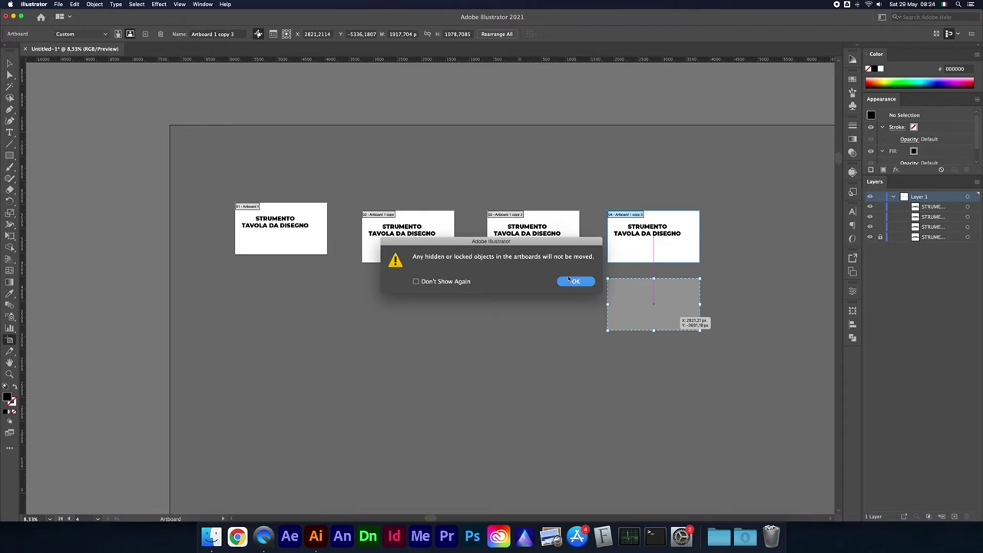
left_click(576, 281)
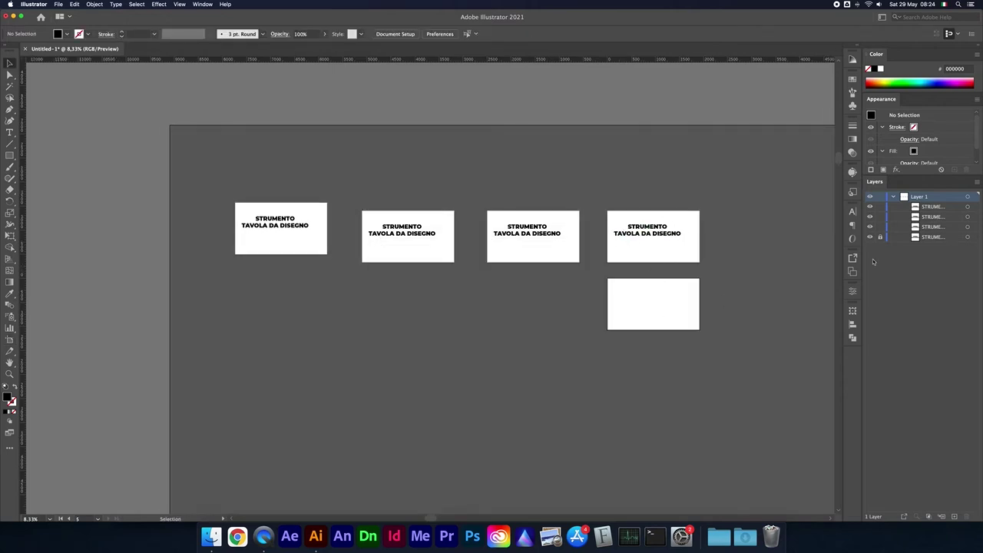
key("shift+o")
left_click(664, 246)
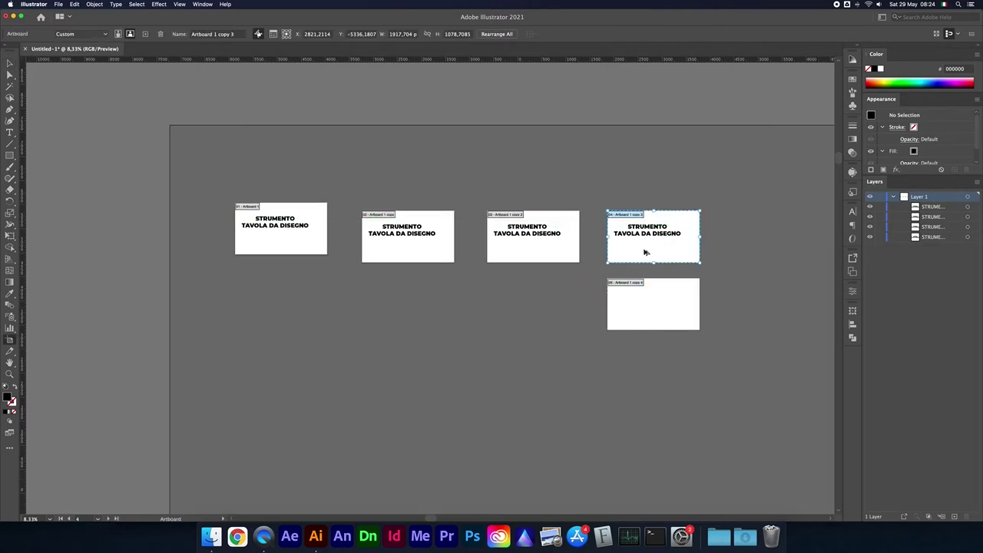
scroll(645, 251, "up", 2)
left_click_drag(645, 251, 763, 246)
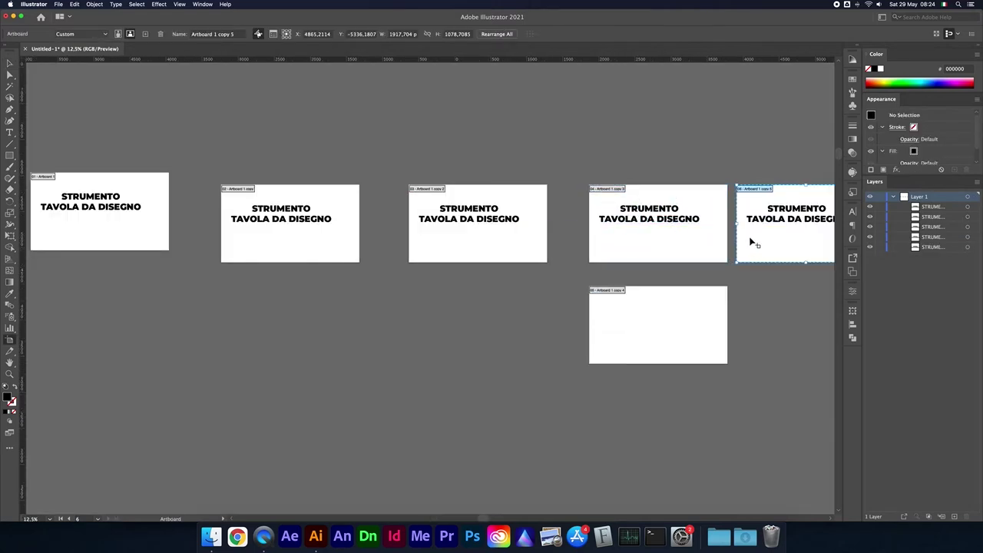
Delete all artboard copies, leaving only Artboard 1.
key("super+minus")
key("super+minus")
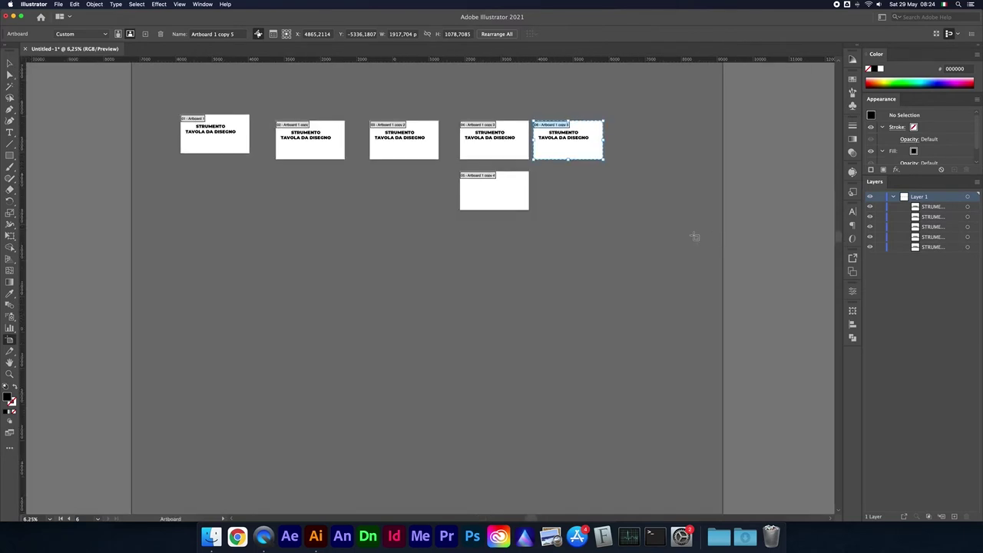
key("Delete")
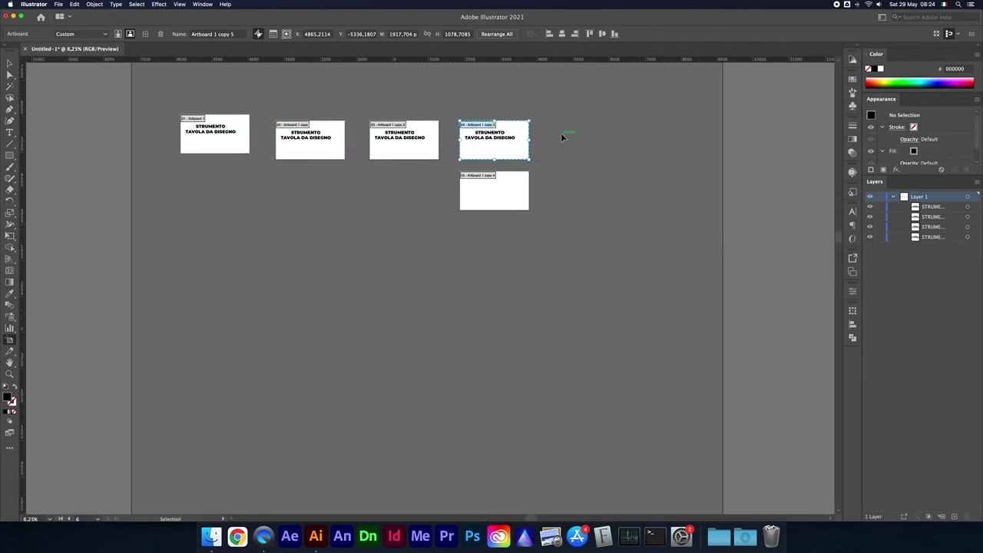
key("Delete")
key("Delete")
key("Delete")
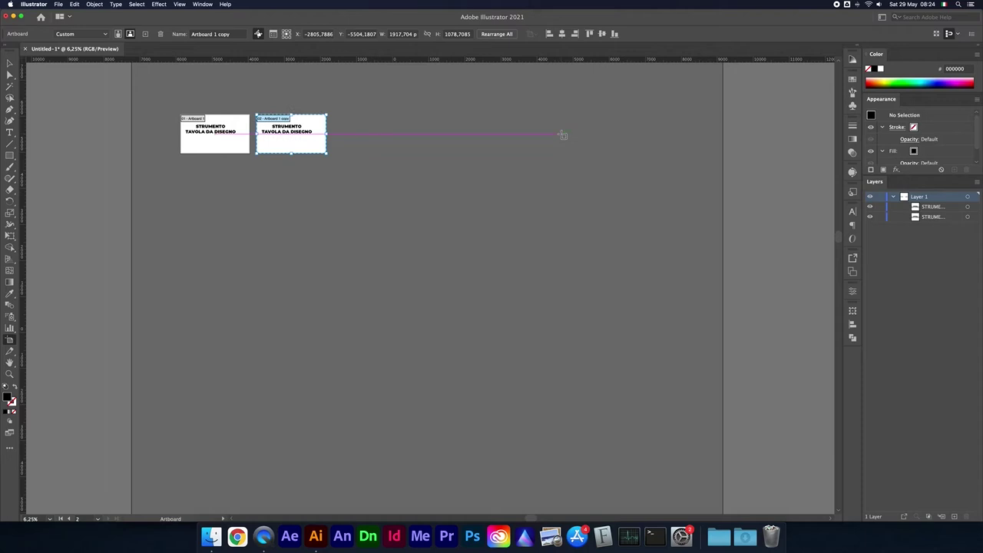
key("Delete")
Draw three new blank artboards of different sizes beside Artboard 1, shifting the last leftward.
scroll(346, 185, "left", 5)
scroll(346, 185, "up", 3)
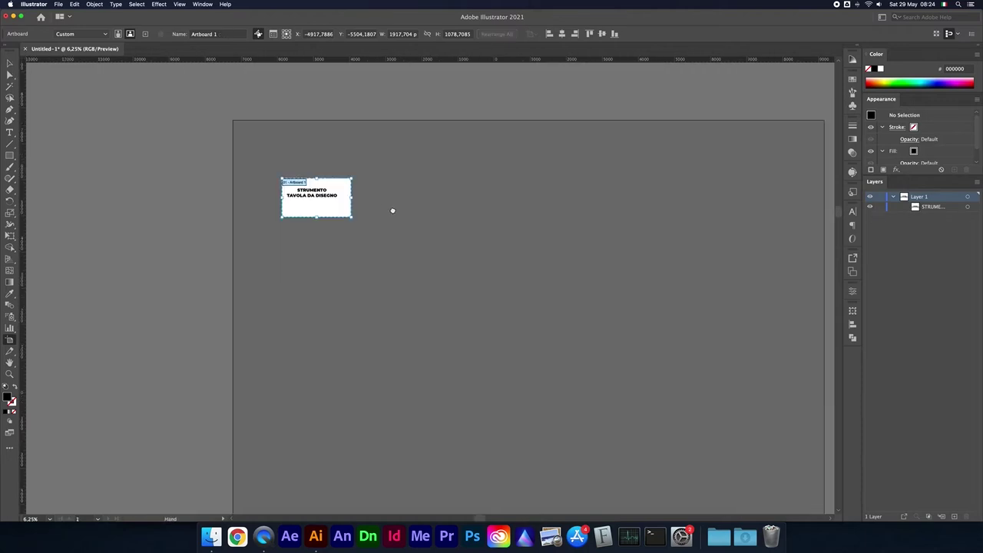
left_click_drag(382, 187, 508, 293)
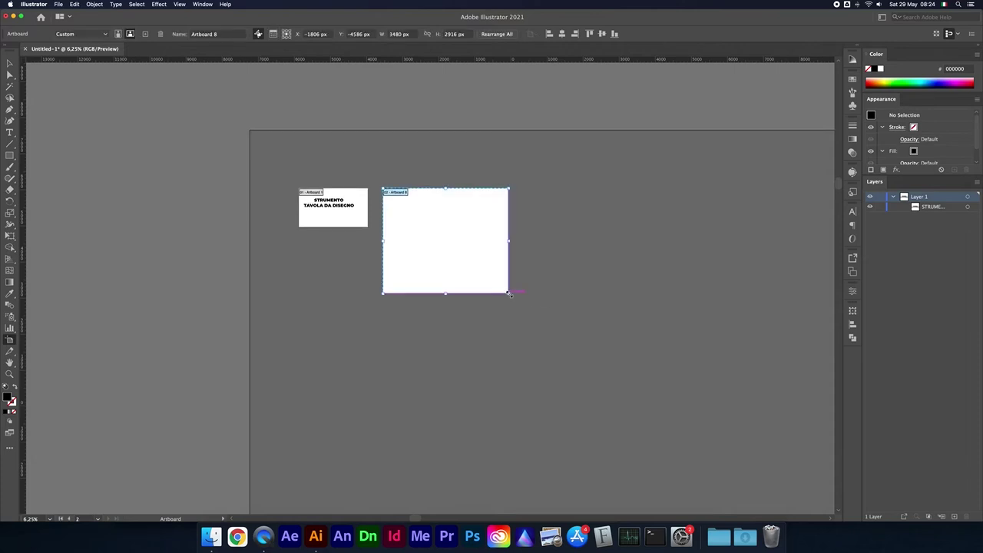
left_click_drag(518, 212, 583, 246)
left_click_drag(597, 170, 700, 258)
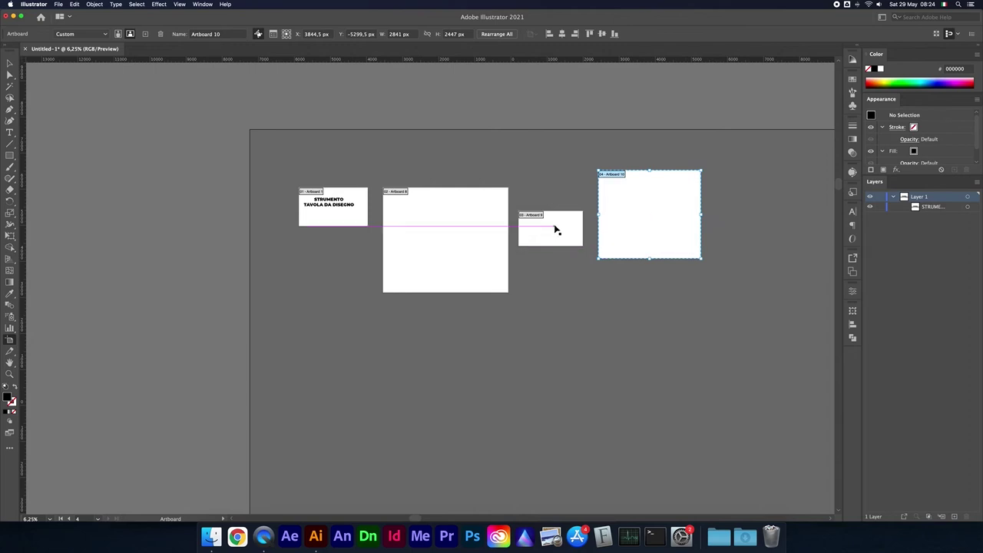
mouse_move(653, 217)
left_mouse_down()
mouse_move(634, 204)
mouse_move(658, 202)
left_mouse_up()
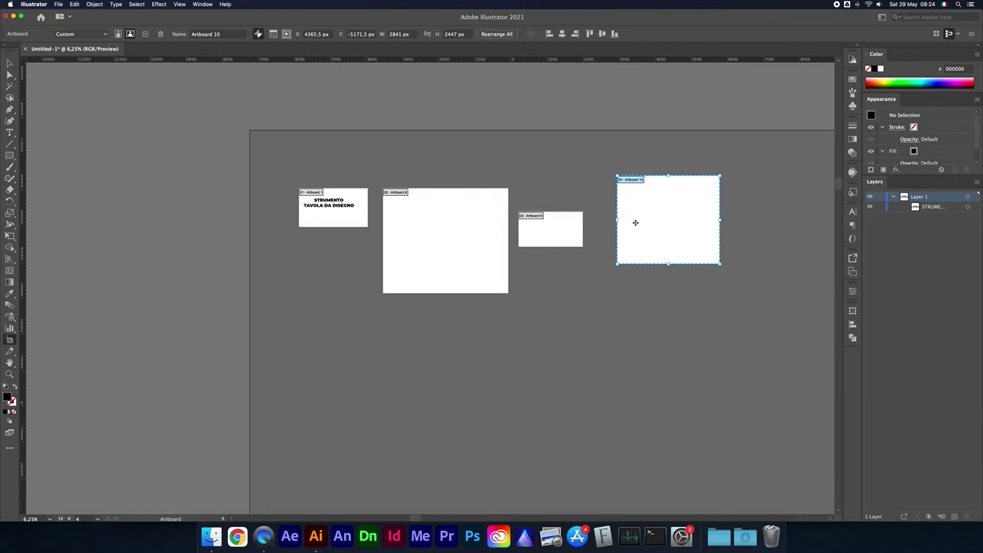
Overlap the newest artboard with the third and draw a black rectangle across them.
left_click_drag(653, 208, 593, 216)
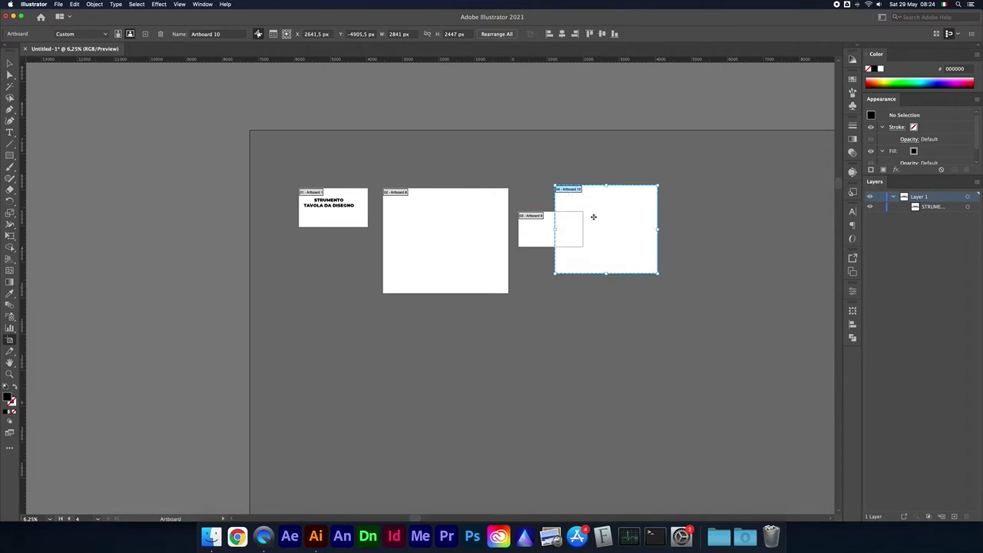
key("m")
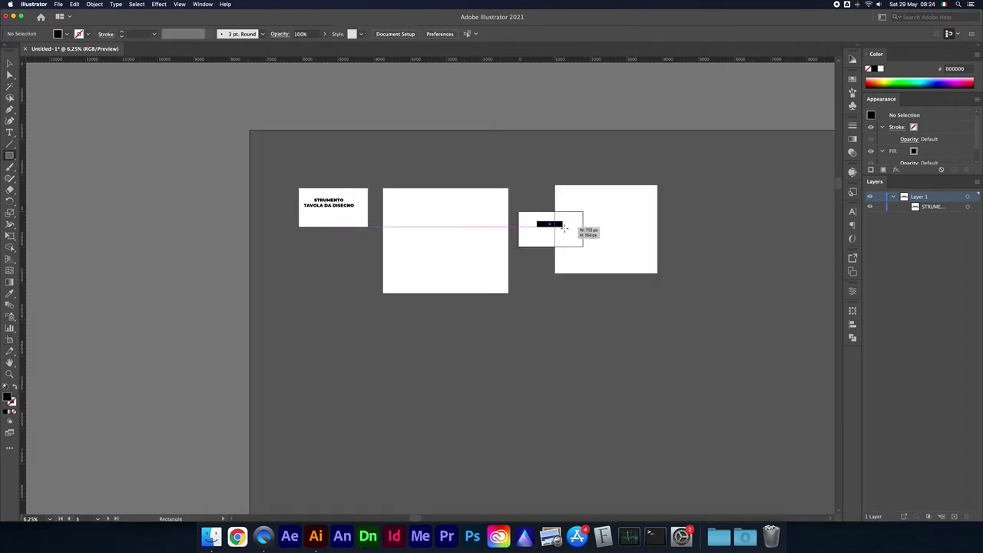
left_click_drag(537, 221, 575, 237)
key("v")
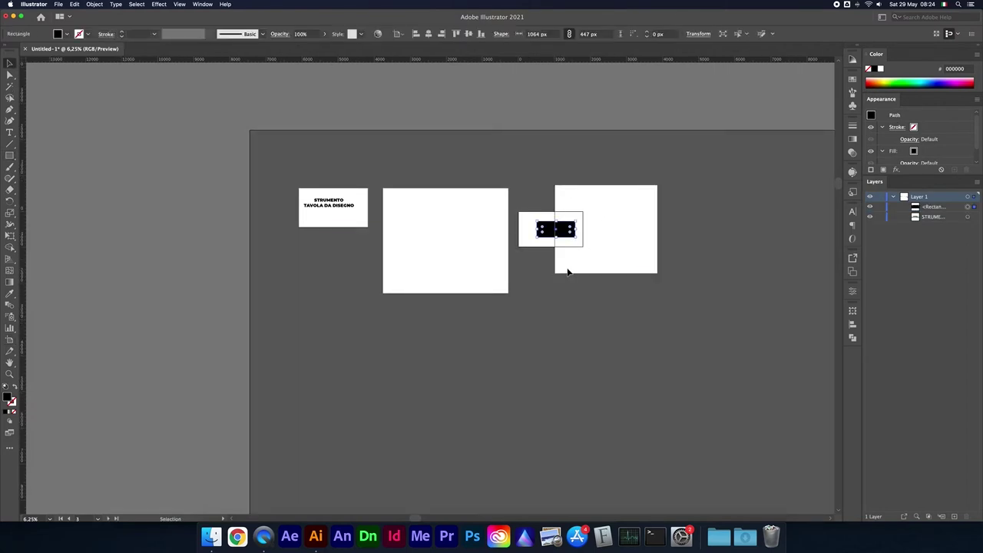
left_click(604, 286)
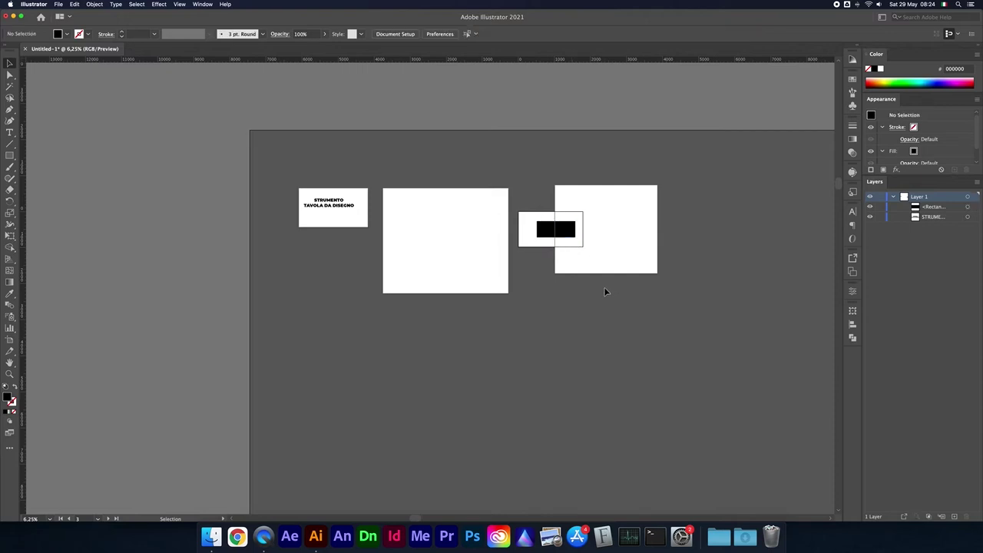
Reposition Artboards 9 and 10, delete Artboard 10, and move the black rectangle down-left.
key("shift+o")
left_click_drag(603, 203, 664, 201)
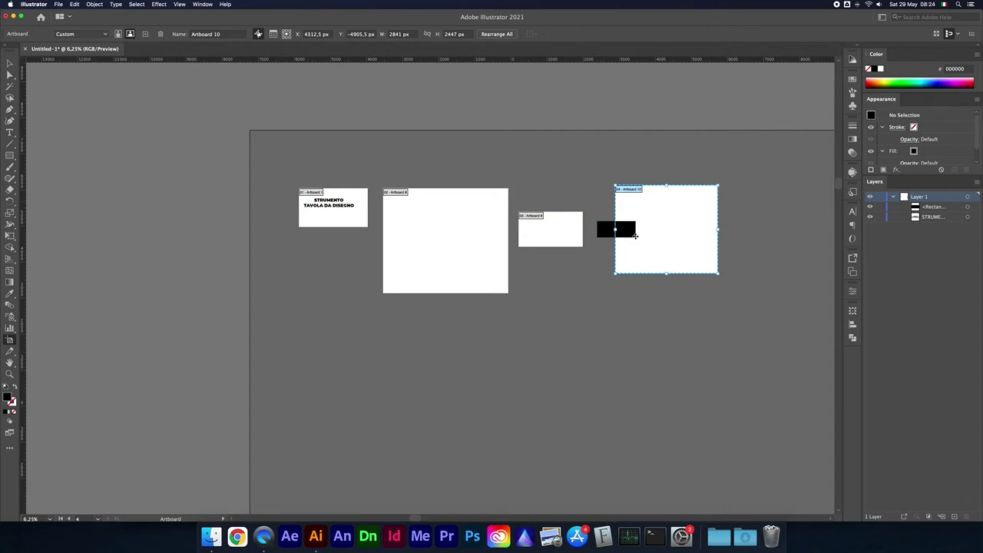
key("ctrl+z")
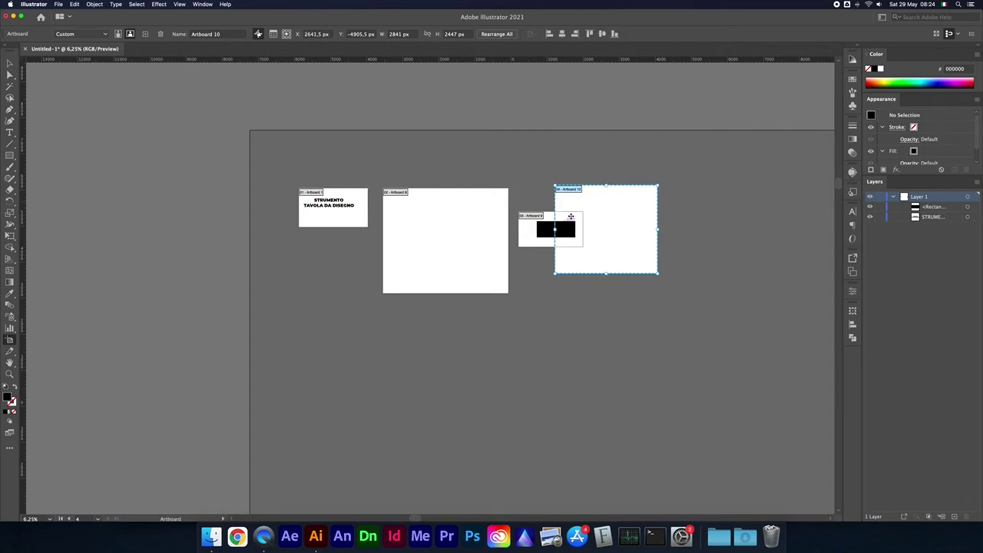
left_click_drag(527, 233, 528, 251)
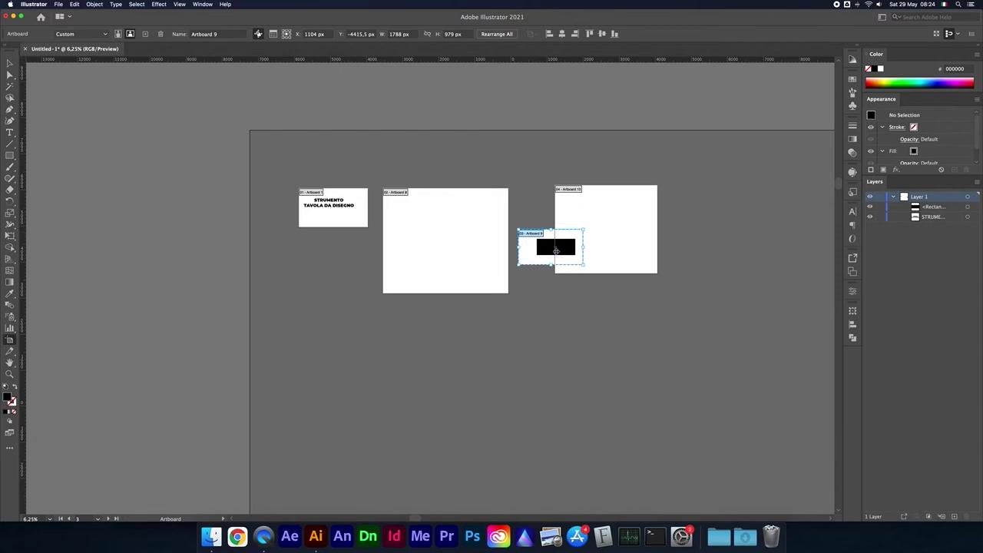
left_click_drag(582, 217, 592, 206)
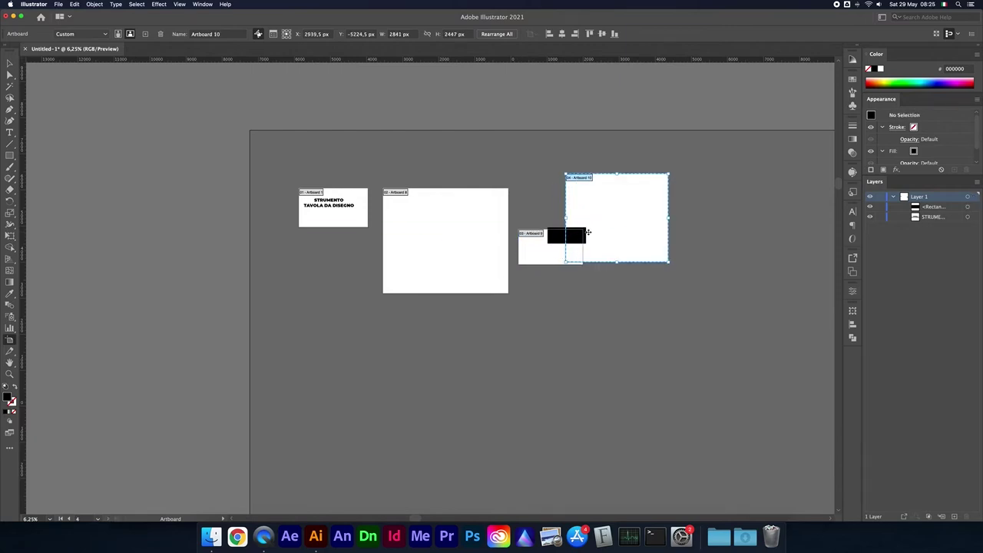
key("Delete")
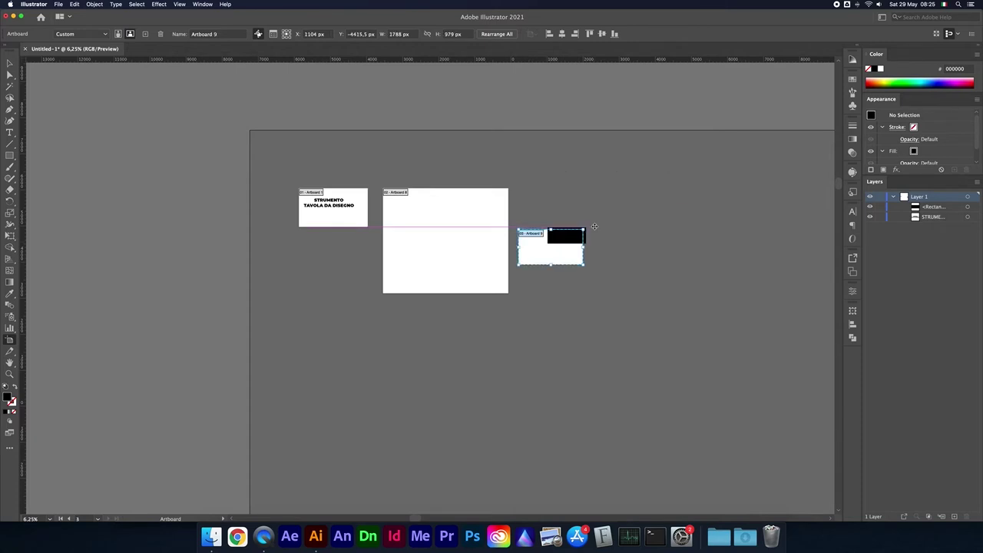
key("v")
left_click_drag(576, 244, 557, 253)
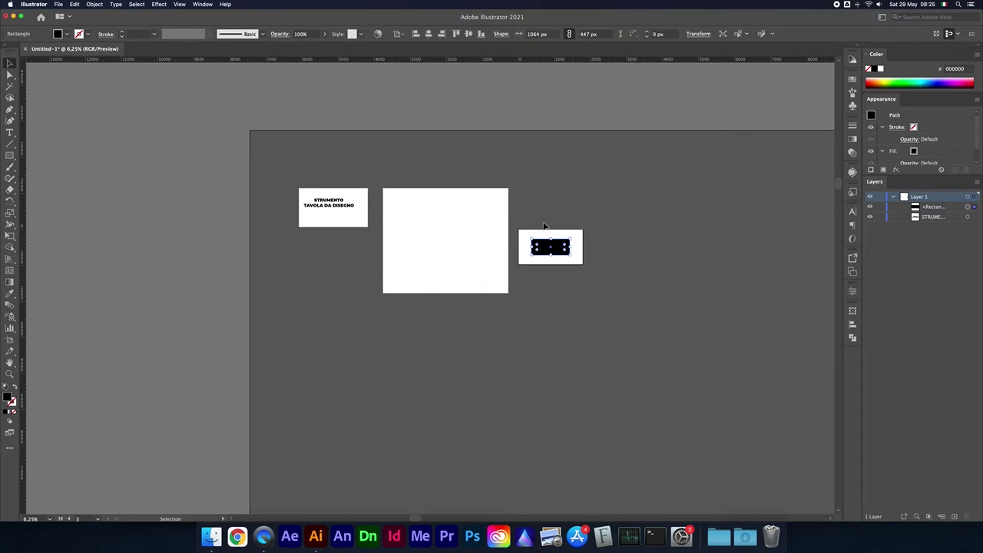
key("shift+o")
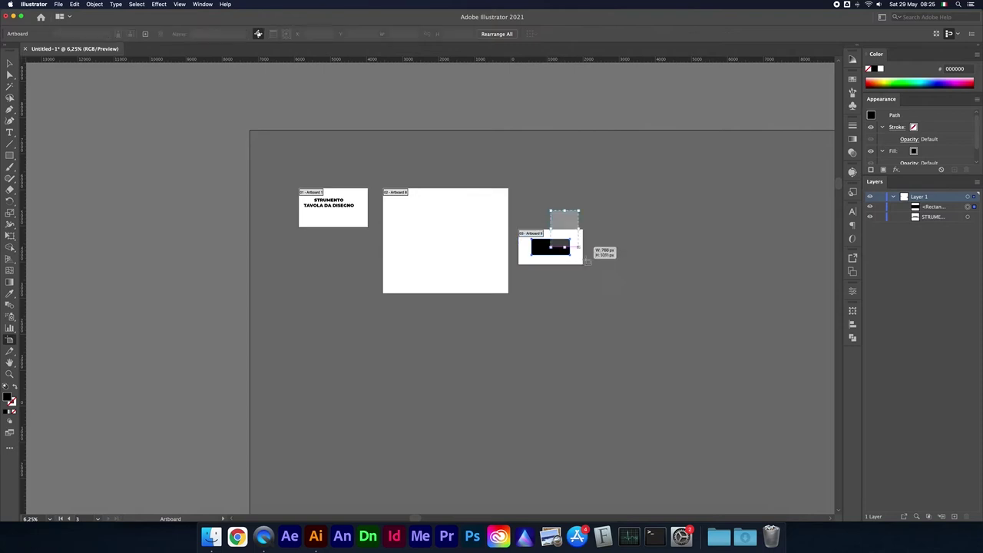
Remove a stray artboard and create a 1064 × 447 px artboard fitted to the black rectangle.
left_click_drag(550, 211, 634, 298)
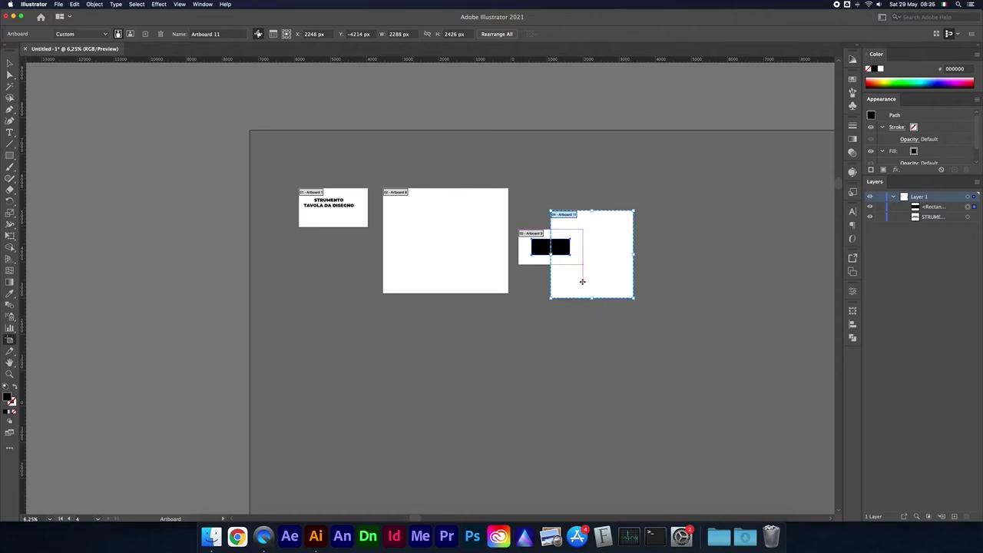
key("Delete")
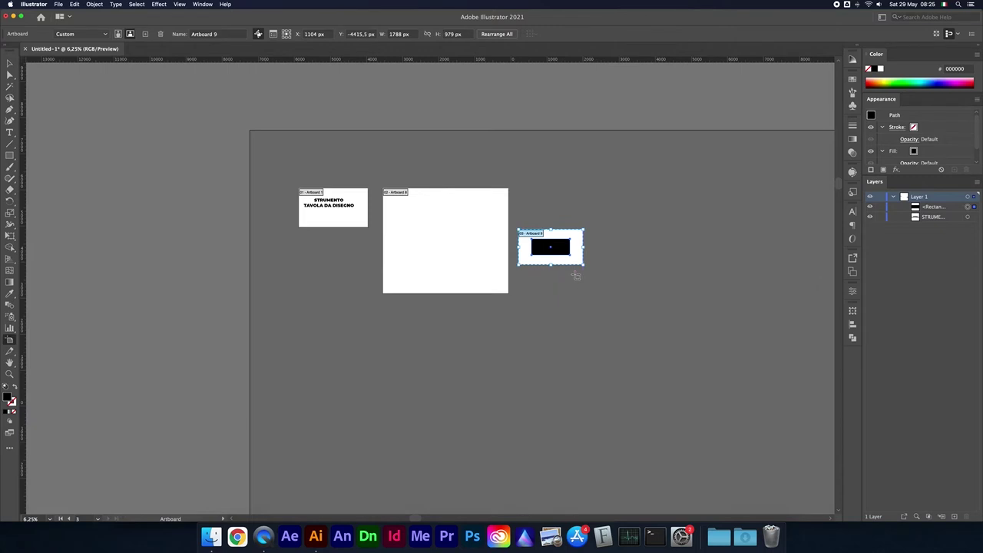
key("v")
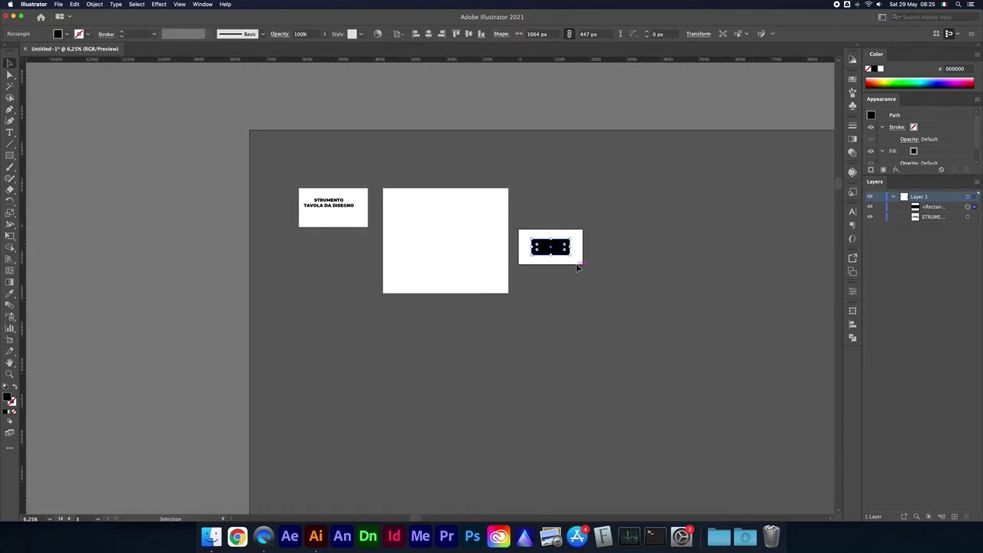
key("shift+o")
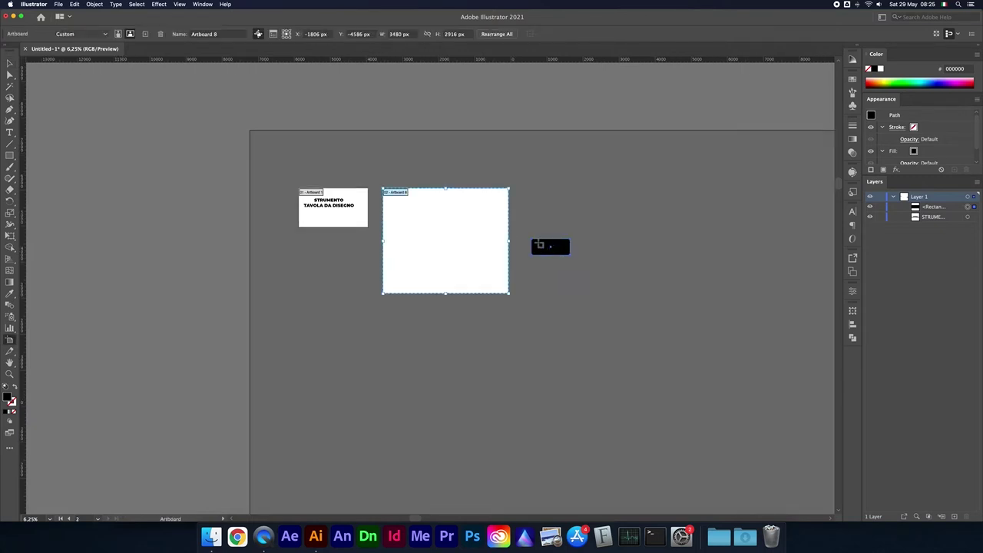
left_click(532, 241)
key("super+0")
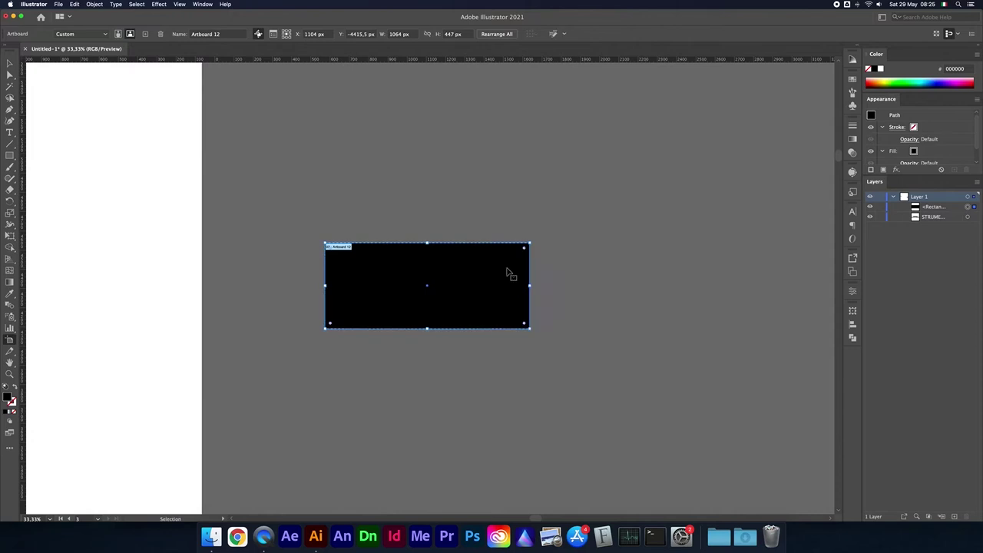
Move the black rectangle up and right, fit a new artboard to it, and reselect it.
key("v")
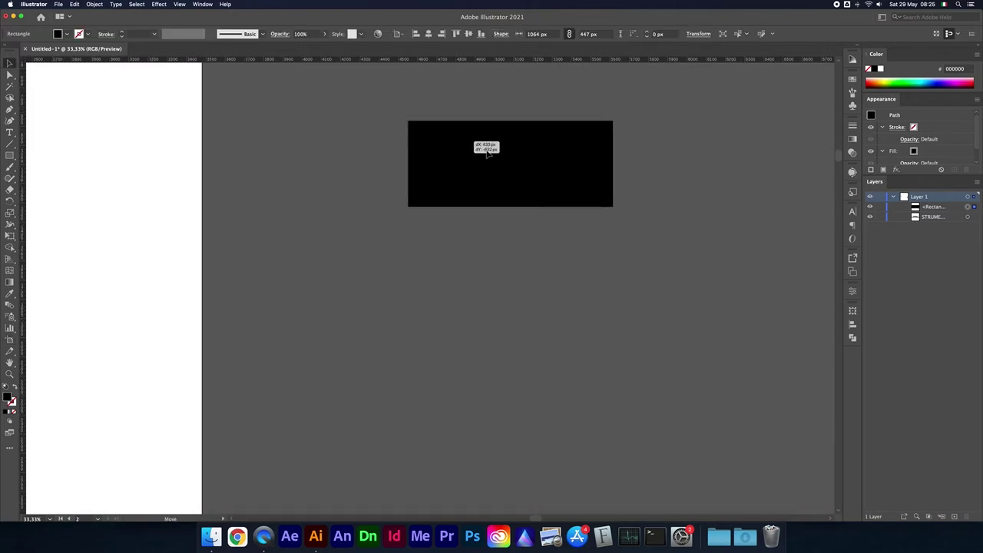
left_click_drag(376, 268, 464, 209)
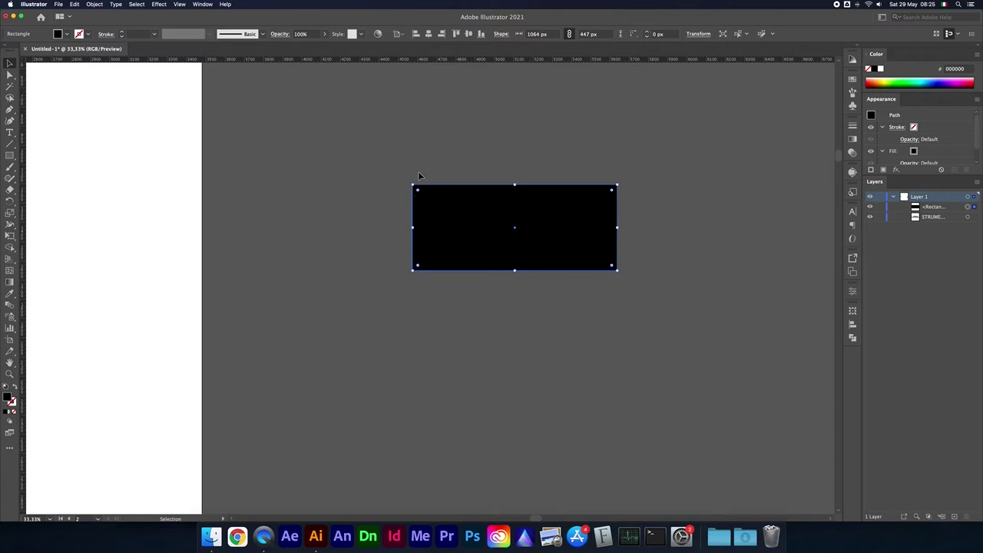
left_click_drag(458, 212, 453, 226)
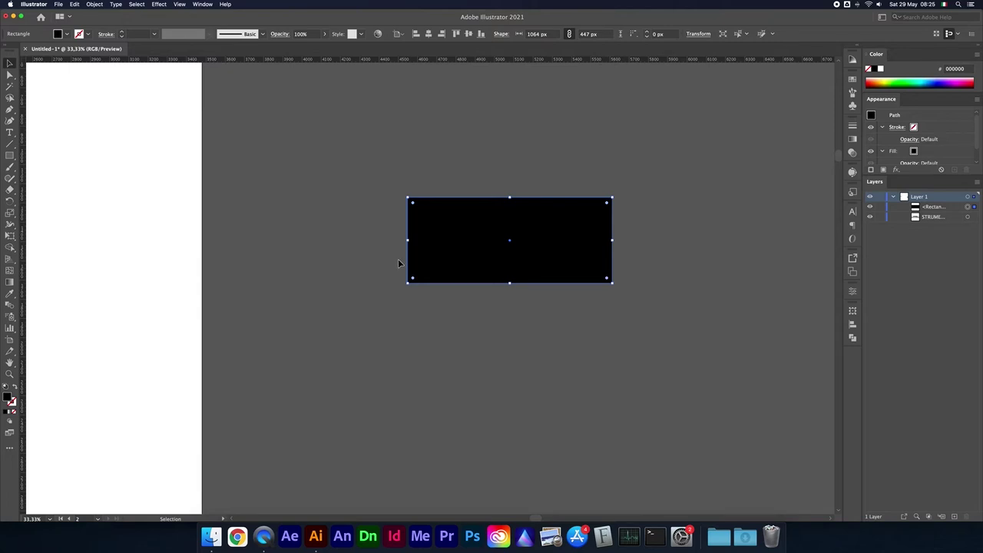
key("shift+o")
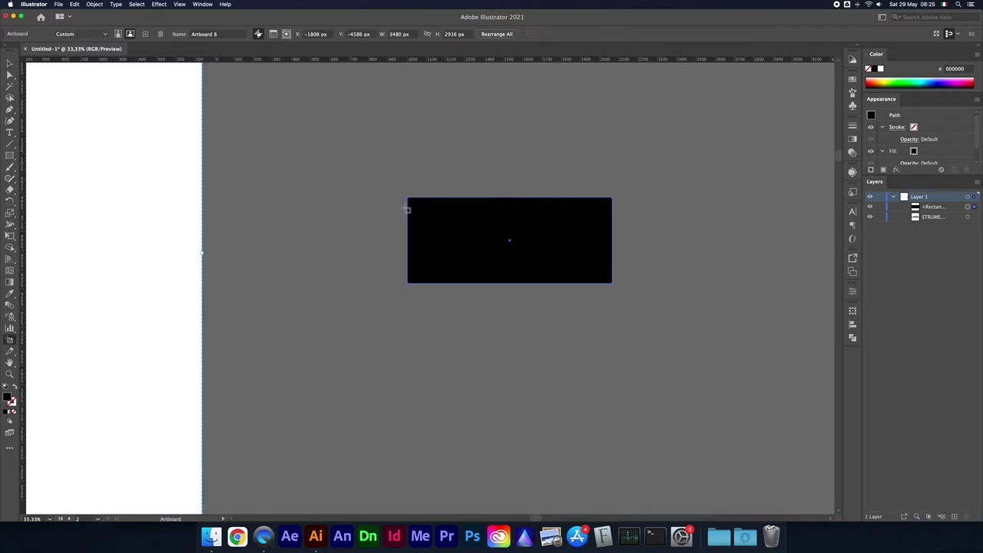
left_click(409, 198)
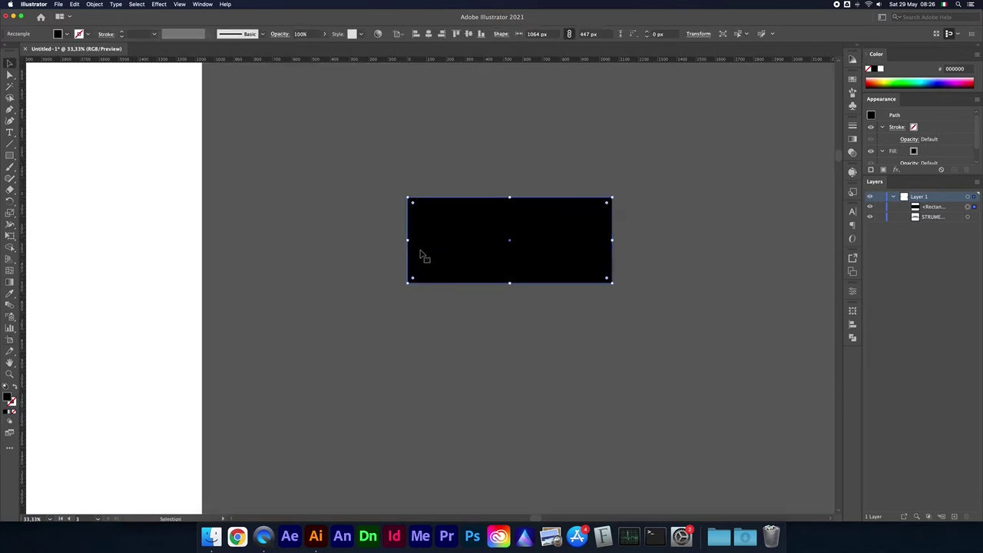
key("v")
left_click(432, 221)
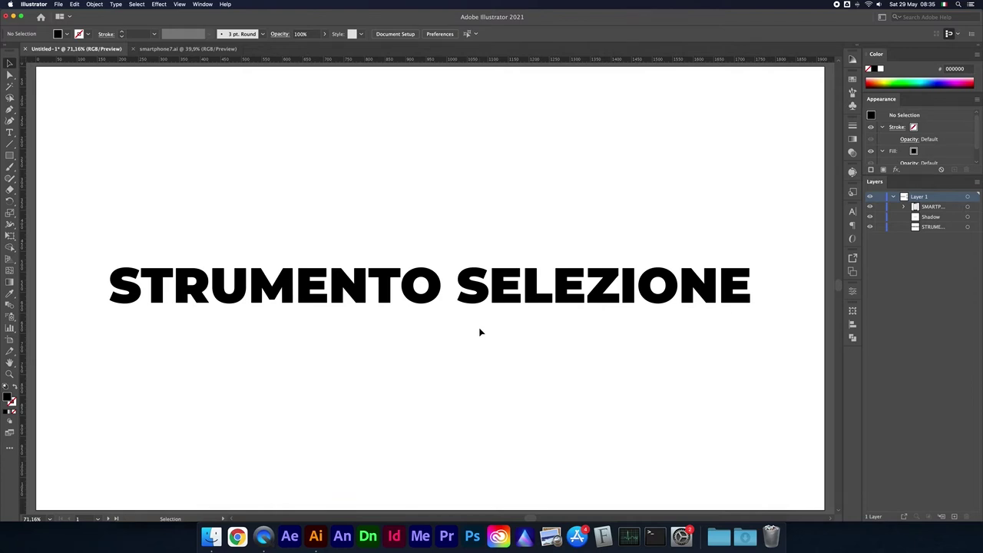
Select the STRUMENTO SELEZIONE title, then zoom out to show the smartphone artwork beside it.
left_click(417, 292)
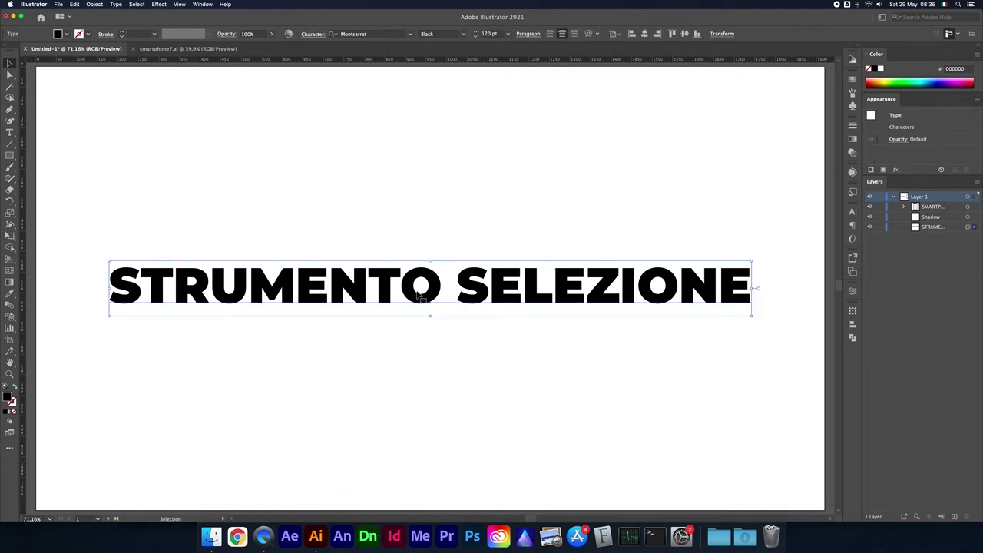
left_click(202, 148)
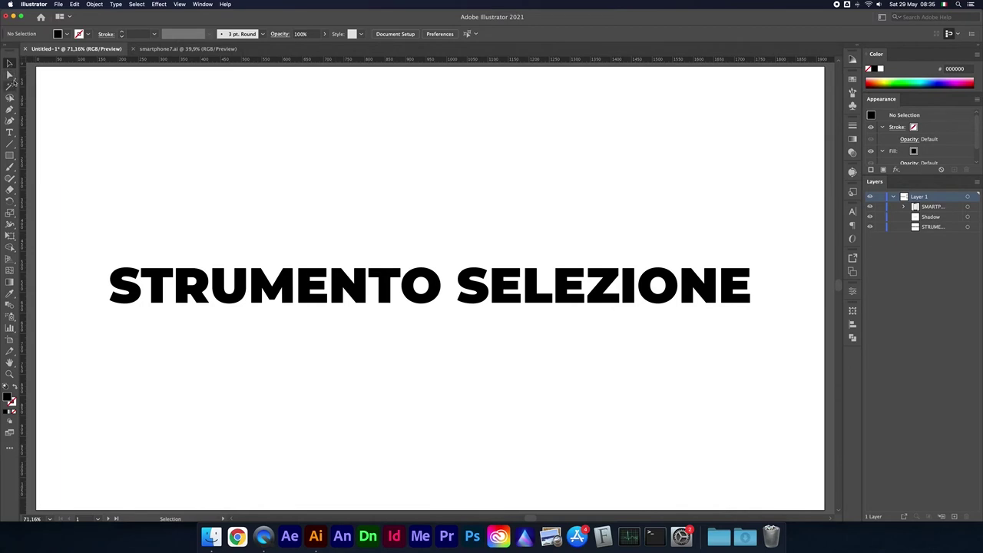
left_click(9, 75)
key("v")
left_click(432, 285)
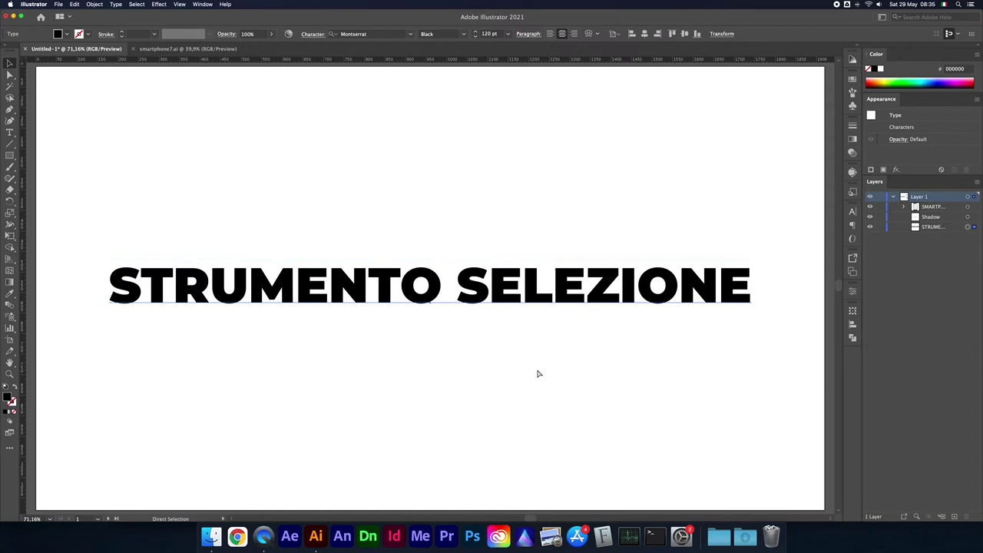
key("super+minus")
scroll(541, 374, "right", 5)
scroll(543, 374, "right", 3)
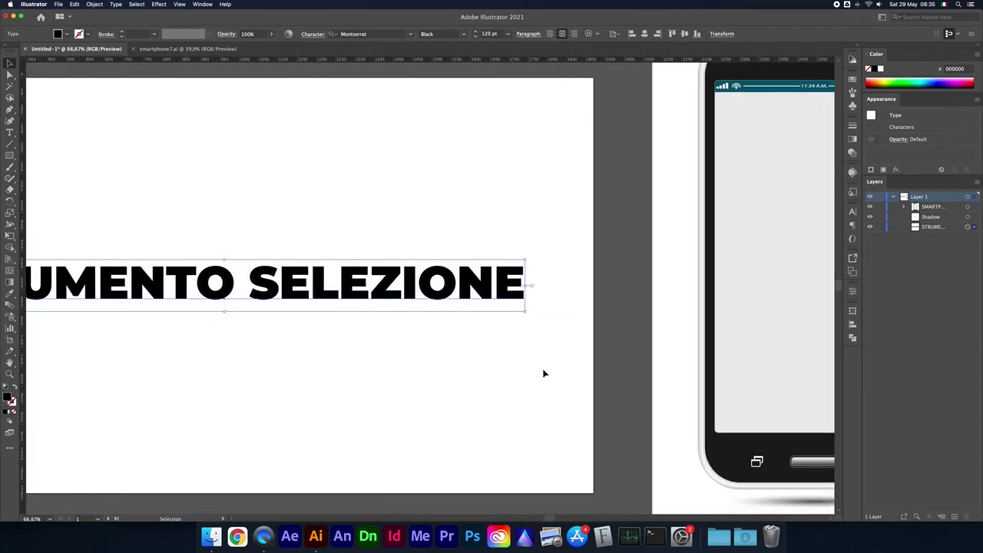
key("super+minus")
scroll(543, 374, "right", 3)
scroll(543, 374, "right", 3)
scroll(543, 374, "right", 5)
left_click(542, 373)
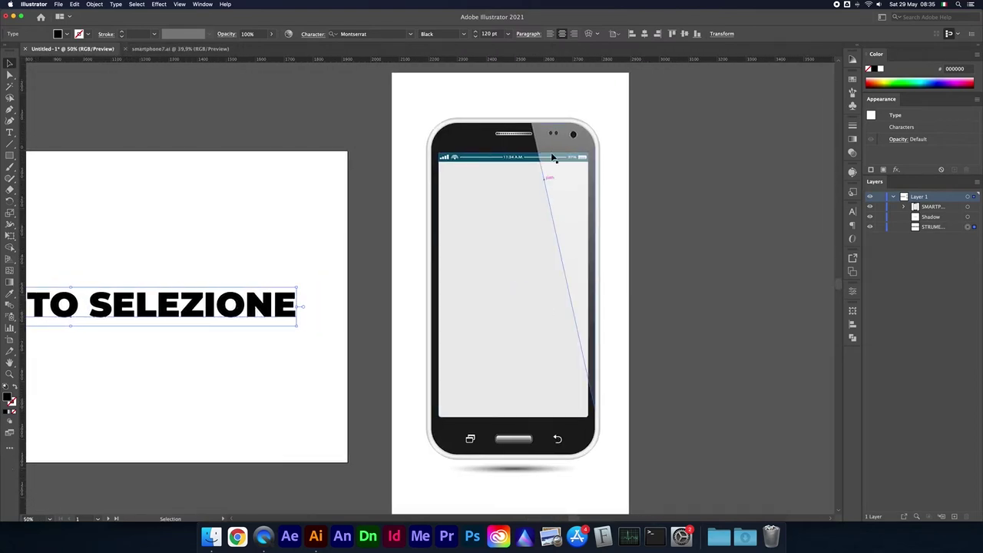
left_click(623, 165)
left_click(525, 471)
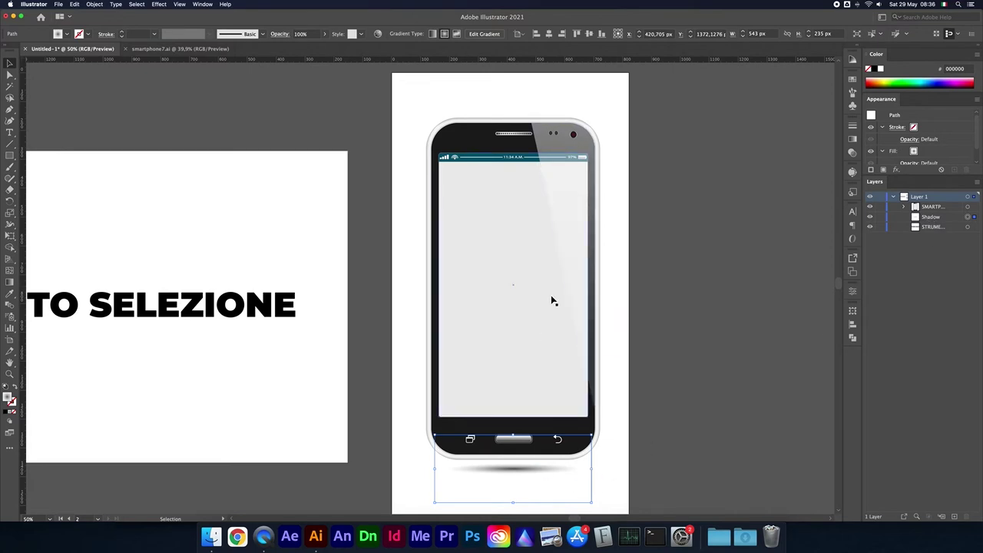
left_click(552, 301)
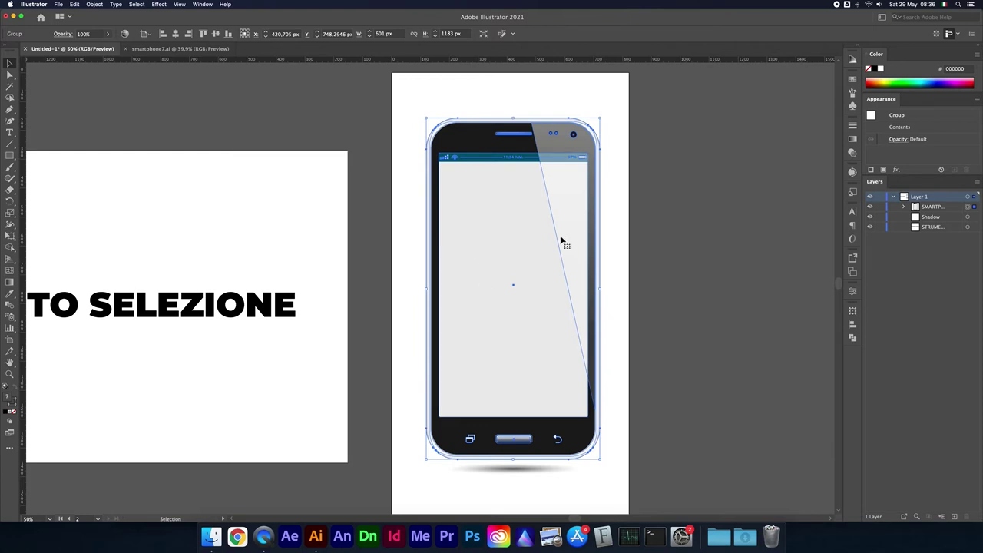
left_click(562, 473)
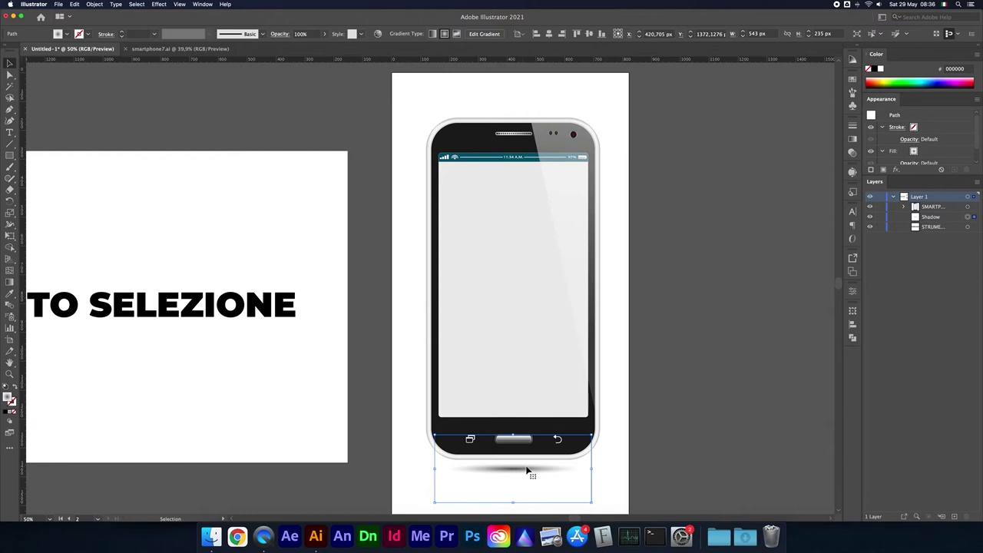
left_click_drag(525, 470, 513, 483)
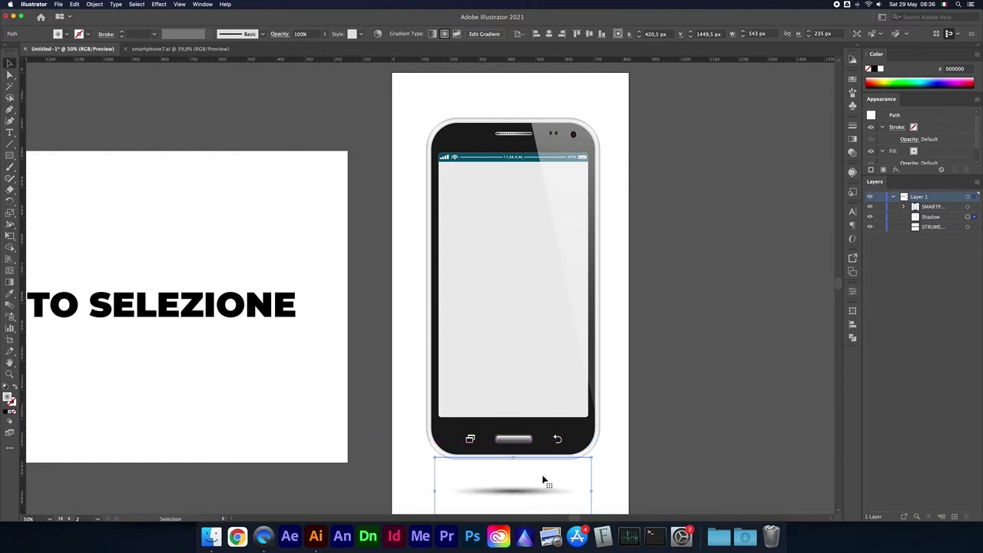
key("super+z")
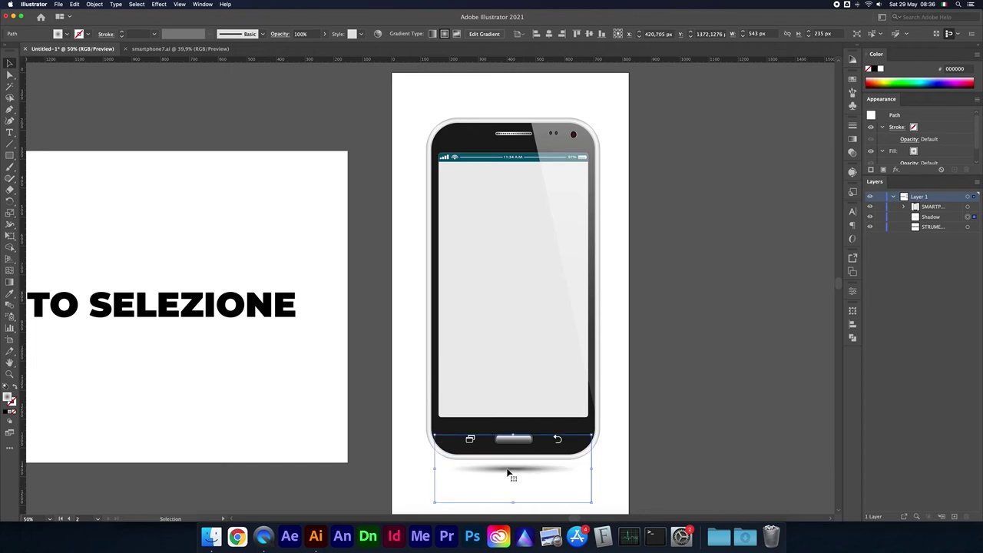
key("super+minus")
key("super+minus")
key("super+plus")
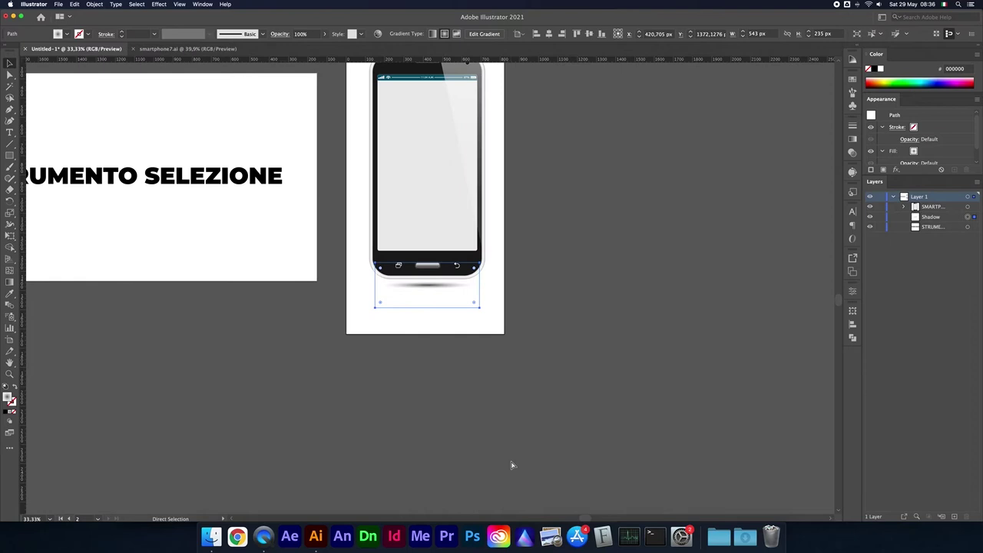
key("super+plus")
key("super+plus")
scroll(511, 465, "up", 3)
scroll(512, 464, "up", 2)
key("super+minus")
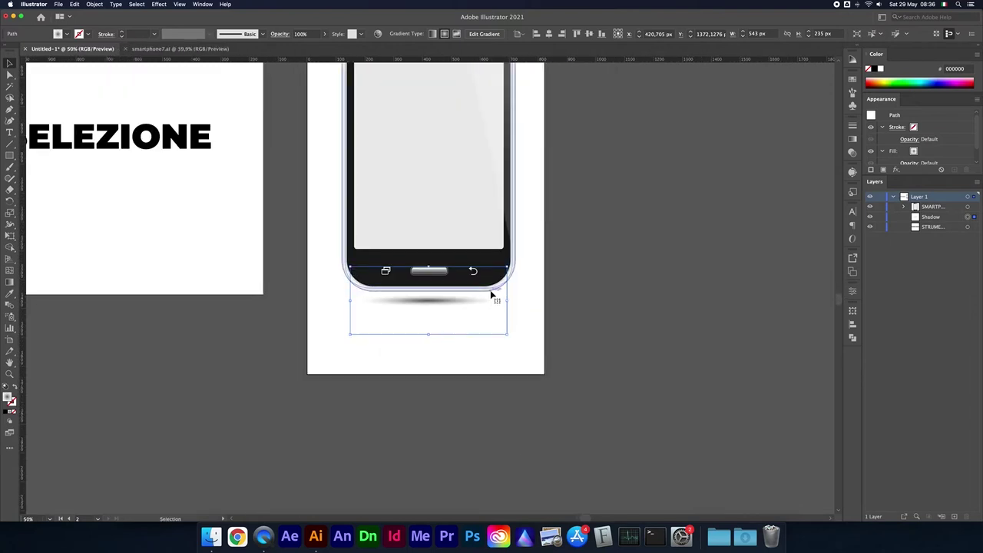
scroll(492, 294, "up", 3)
scroll(491, 294, "up", 3)
left_click(586, 382)
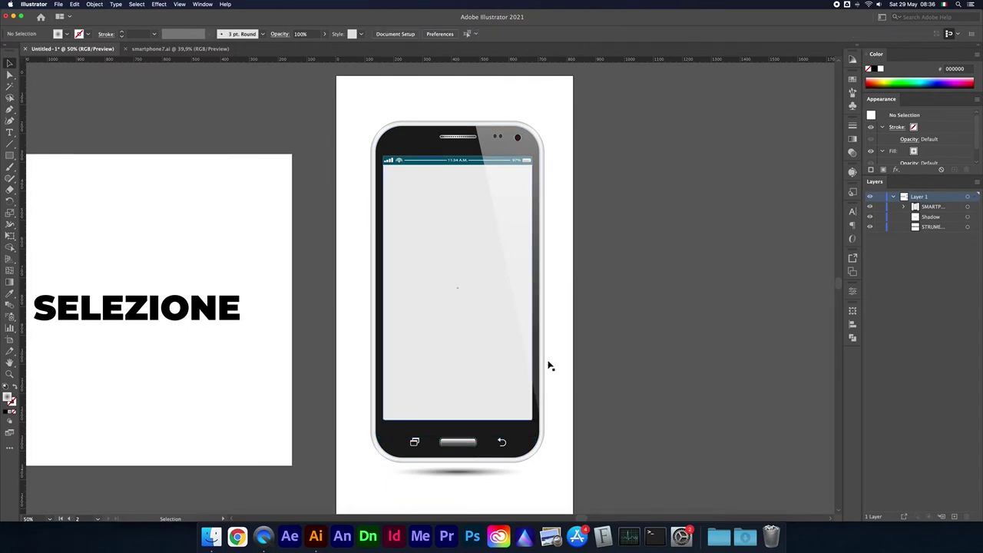
left_click(508, 328)
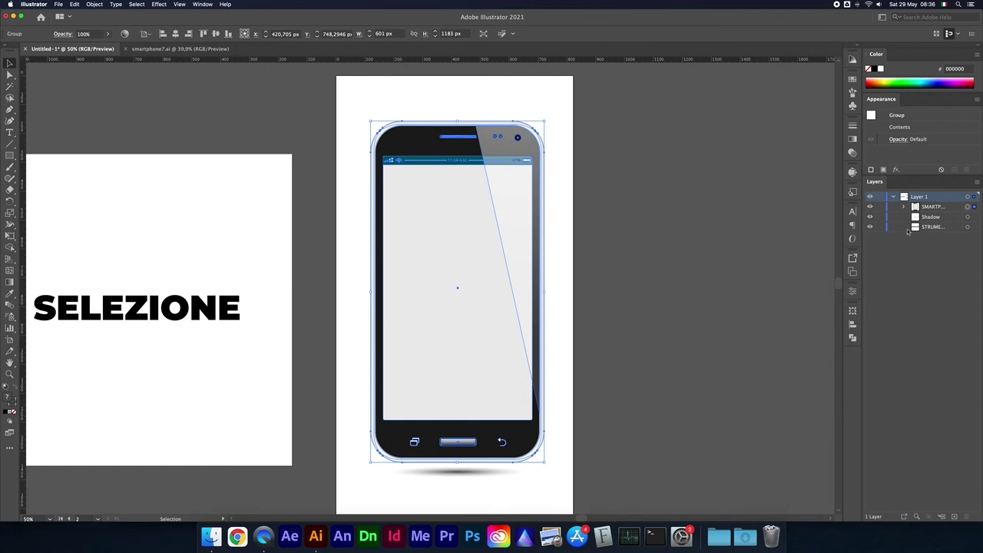
left_click(892, 197)
left_click(894, 198)
left_click(969, 227)
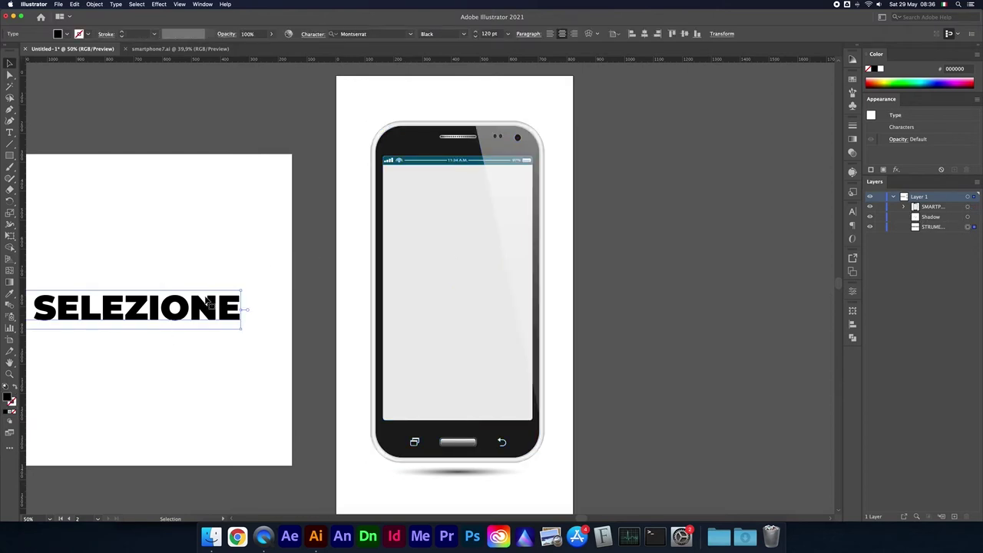
left_click(446, 248)
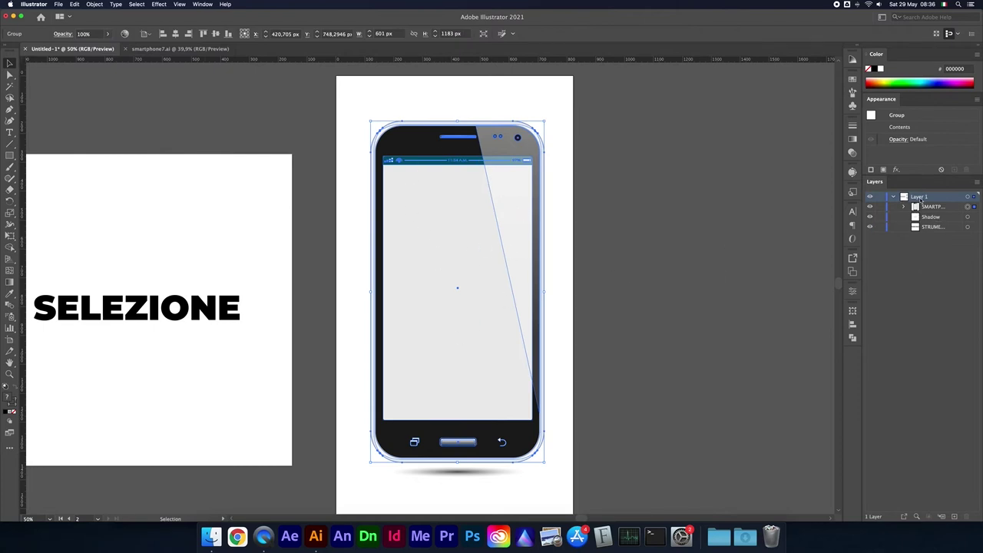
Add Layer 2, move the SELEZIONE text into it, and hide Layer 2.
left_click(953, 515)
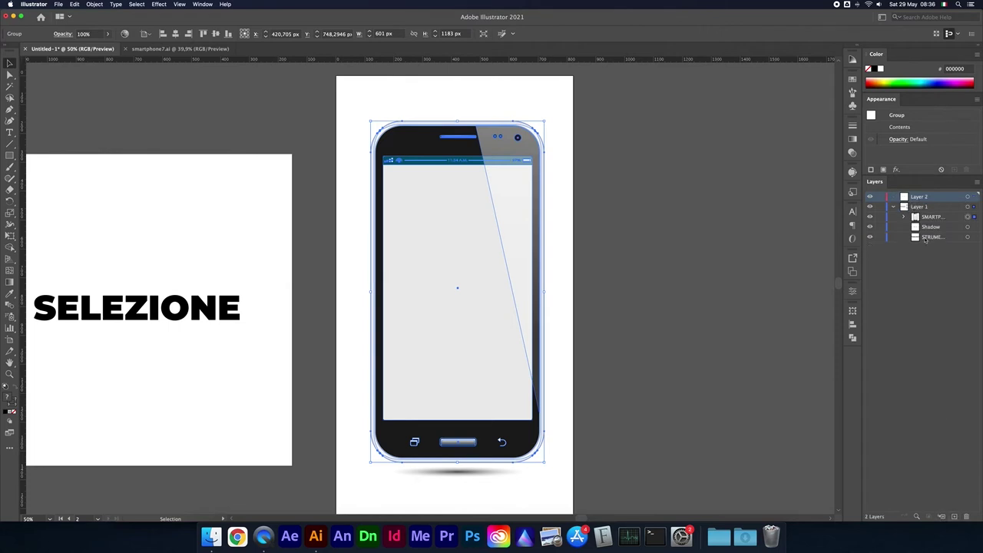
left_click_drag(920, 240, 916, 200)
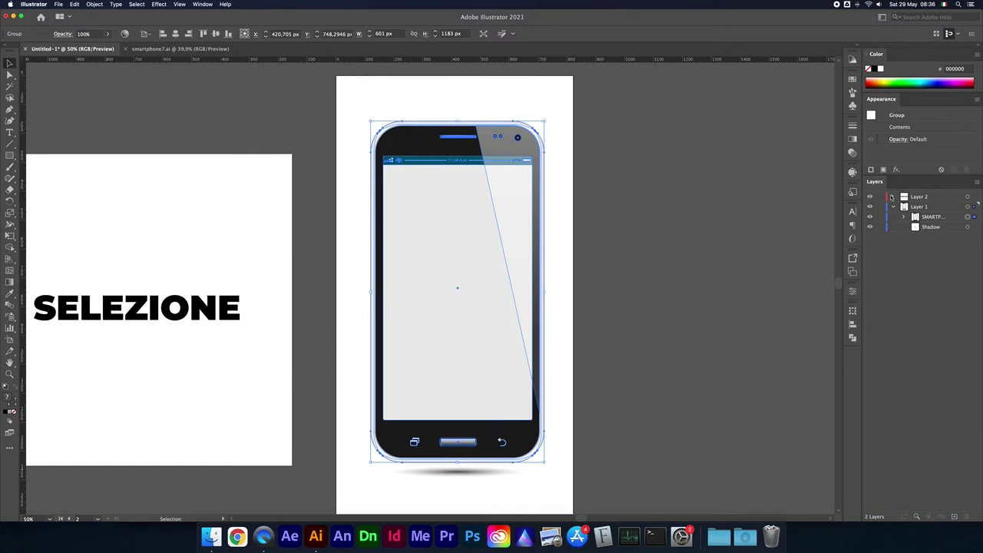
left_click(968, 197)
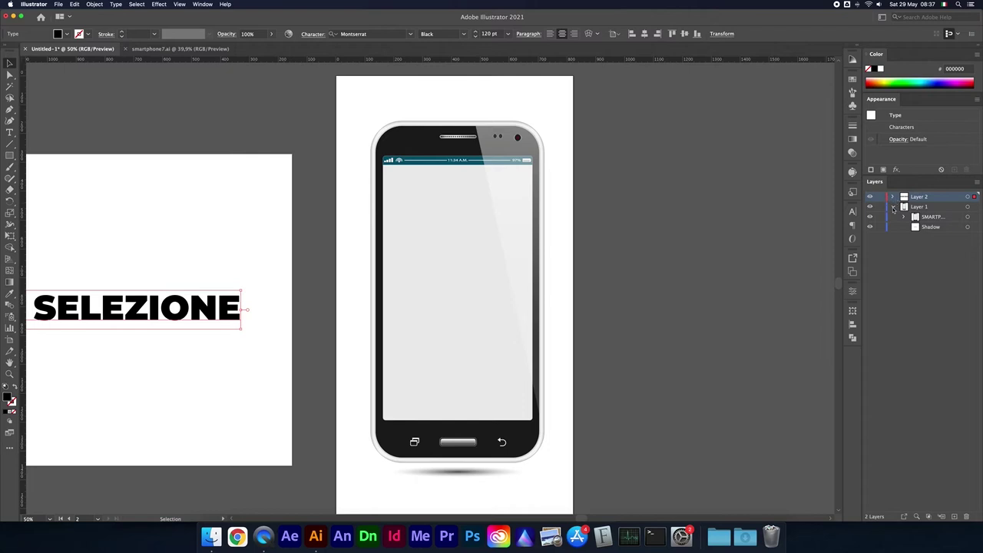
left_click(871, 198)
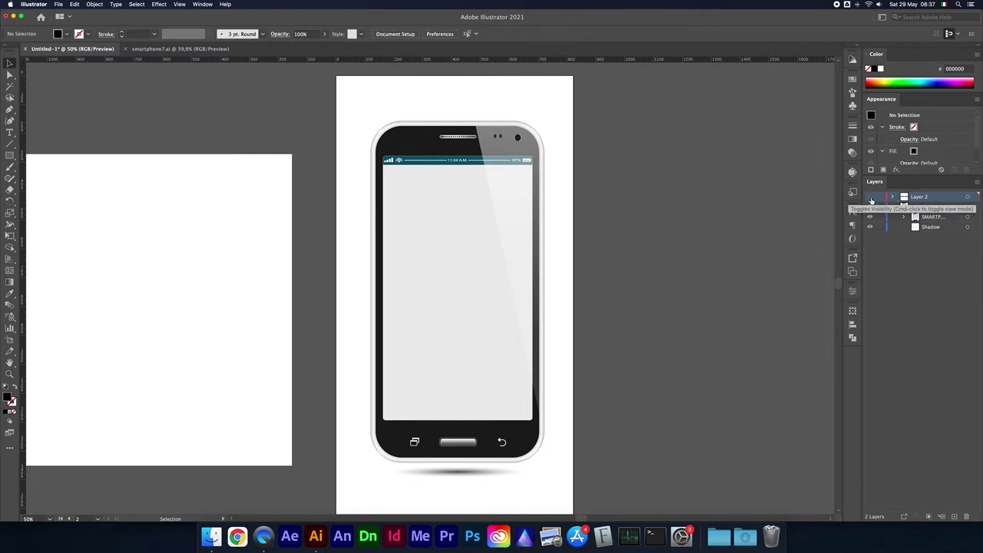
Reselect the smartphone group on the canvas, nudge it slightly, then deselect.
left_click(433, 170)
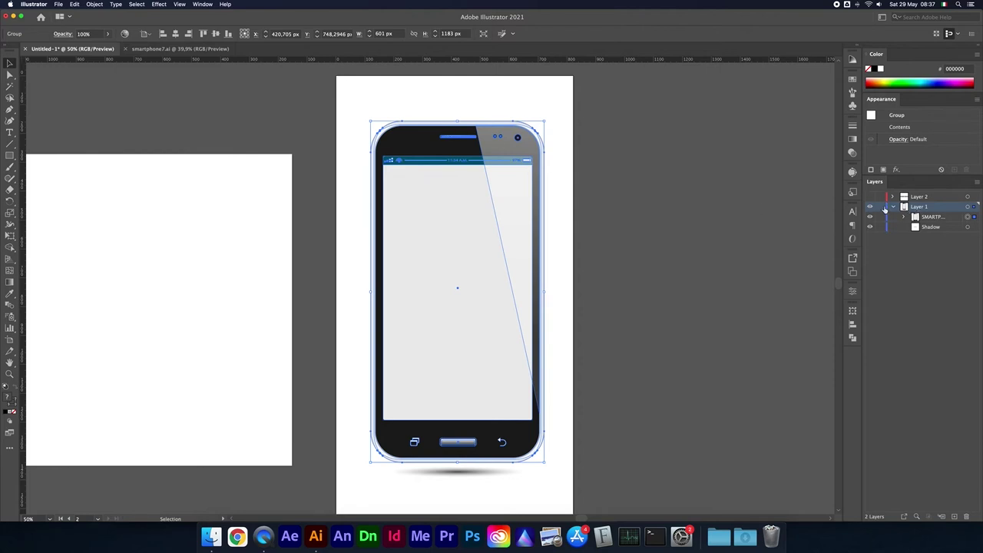
left_click(626, 209)
left_click(471, 216)
left_click(464, 474)
left_click(528, 259)
mouse_move(454, 230)
left_mouse_down()
mouse_move(442, 213)
mouse_move(447, 228)
left_mouse_up()
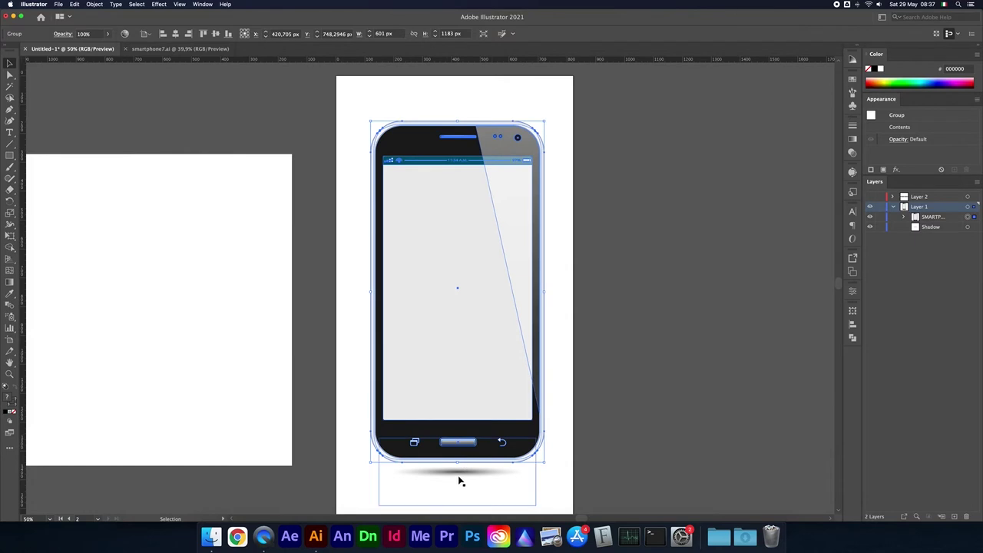
left_click(596, 409)
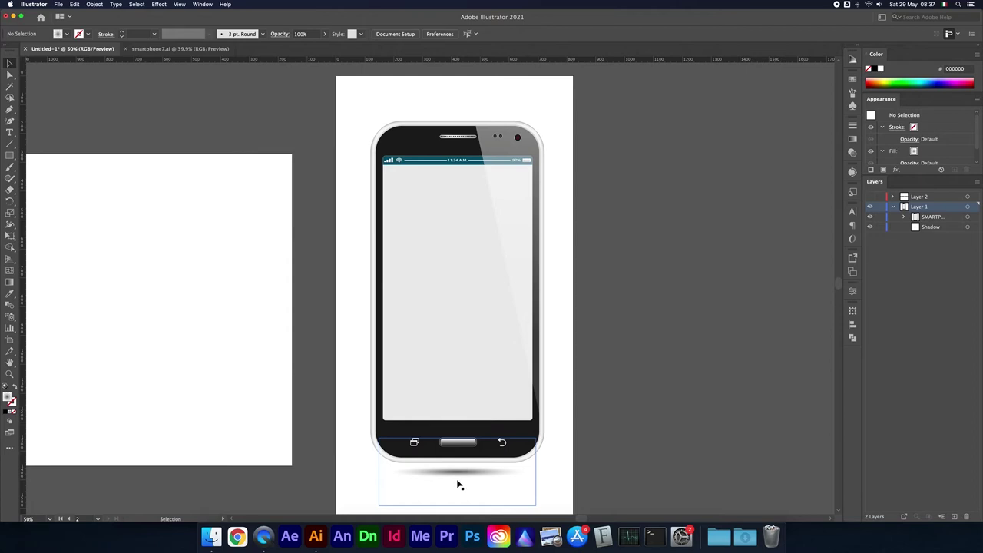
left_click(453, 479)
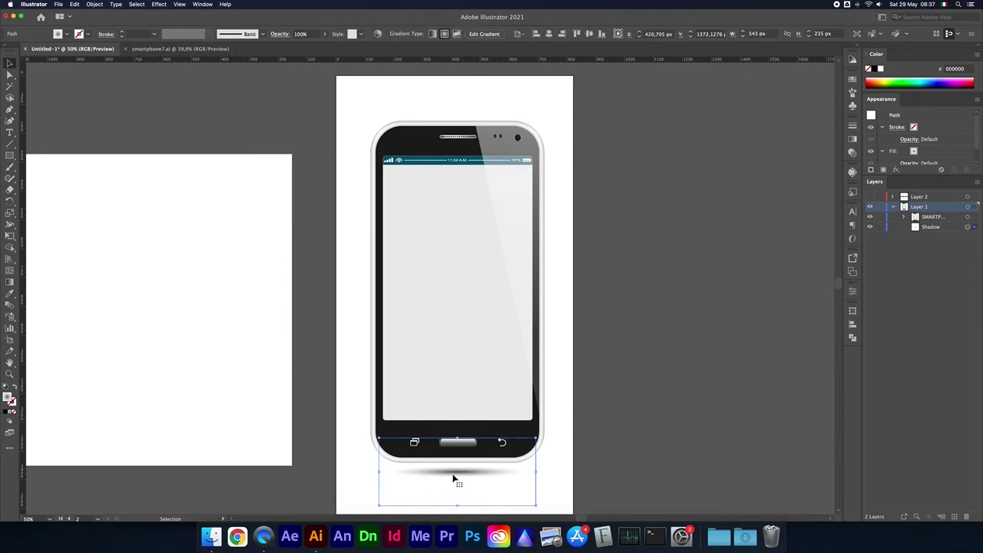
left_click(468, 367, "shift")
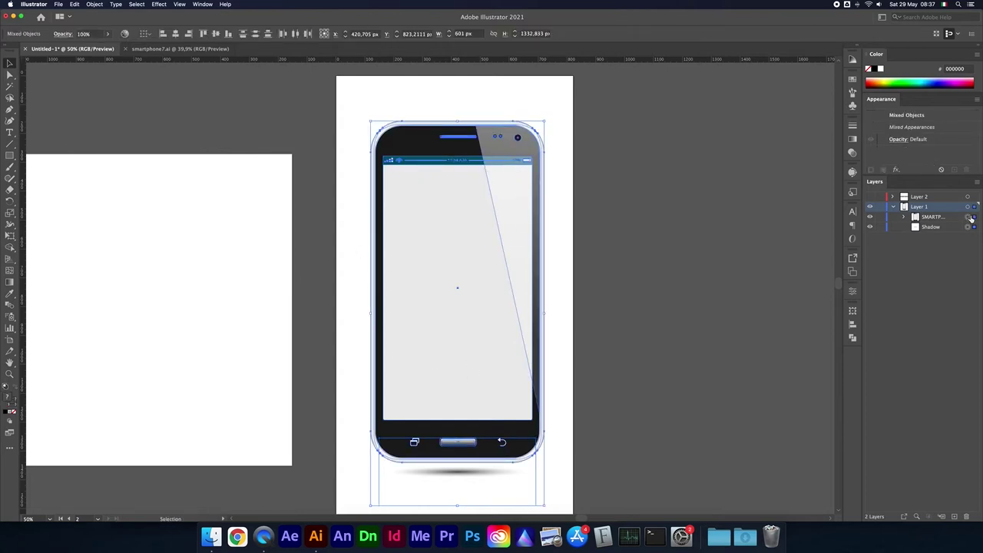
left_click(343, 269)
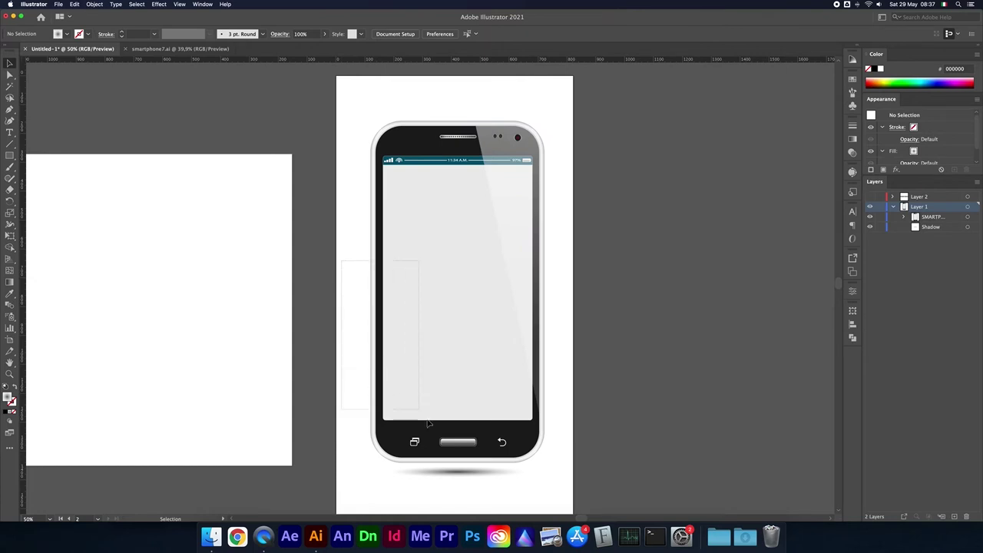
left_click_drag(363, 330, 480, 485)
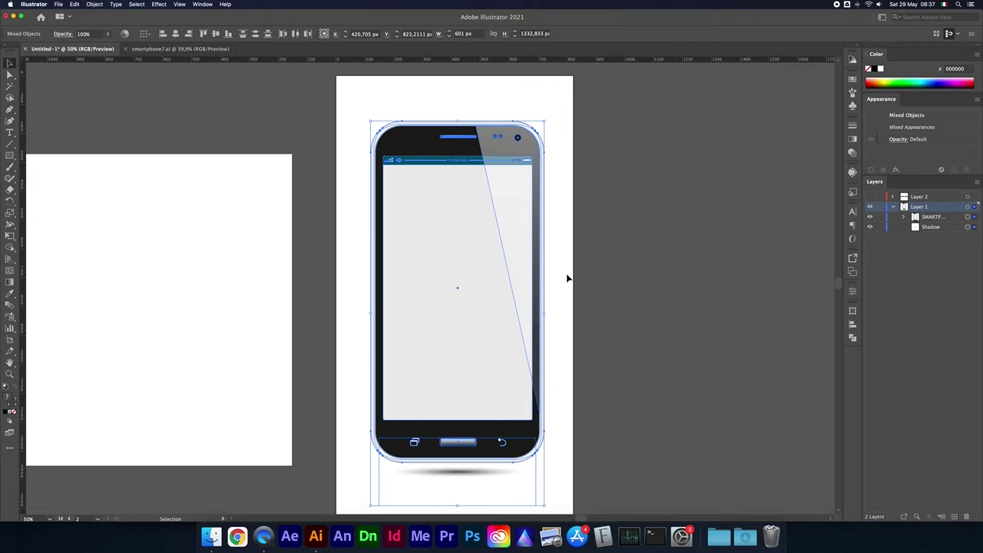
left_click(603, 323)
left_click_drag(609, 269, 381, 497)
left_click(558, 370)
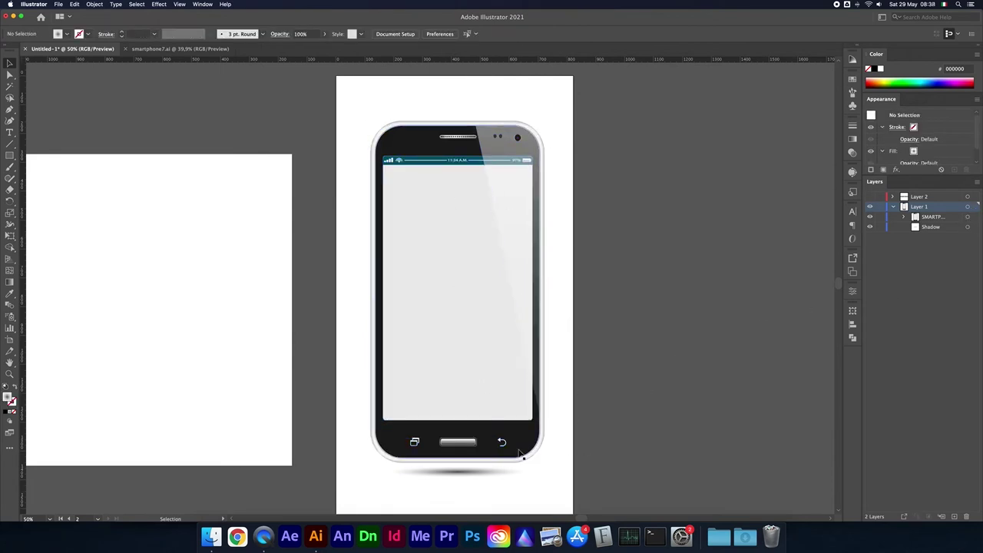
left_click(414, 444)
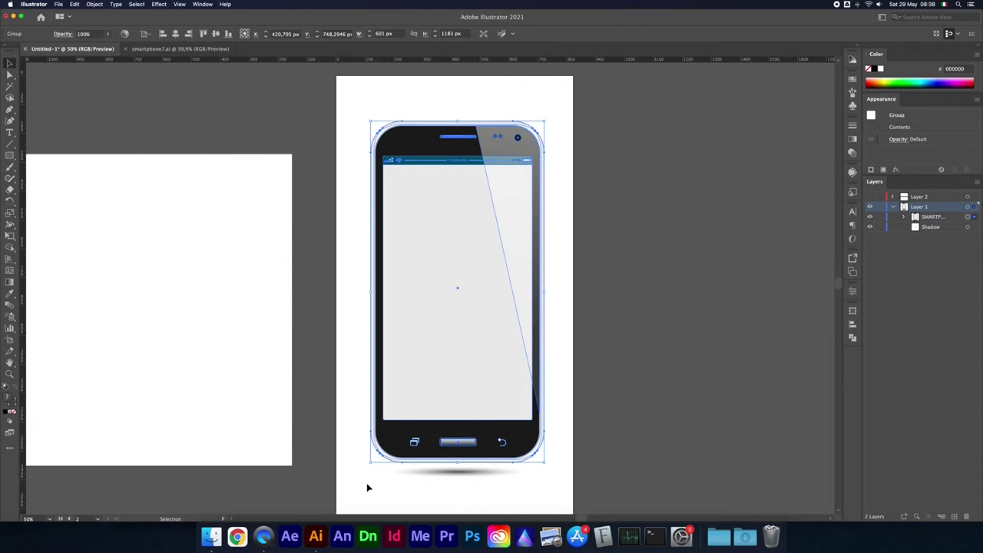
left_click(460, 467, "shift")
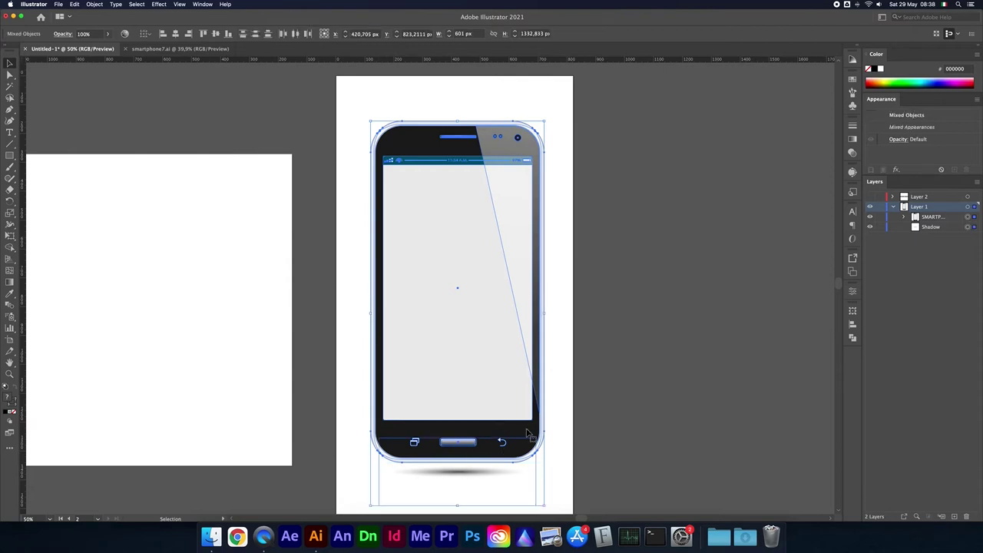
left_click(566, 408)
left_click(468, 246)
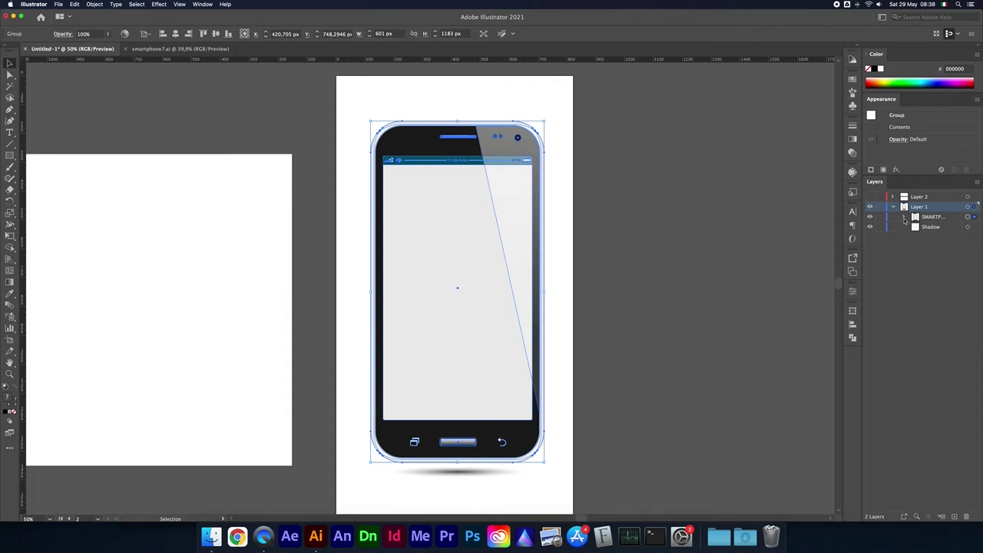
left_click(905, 217)
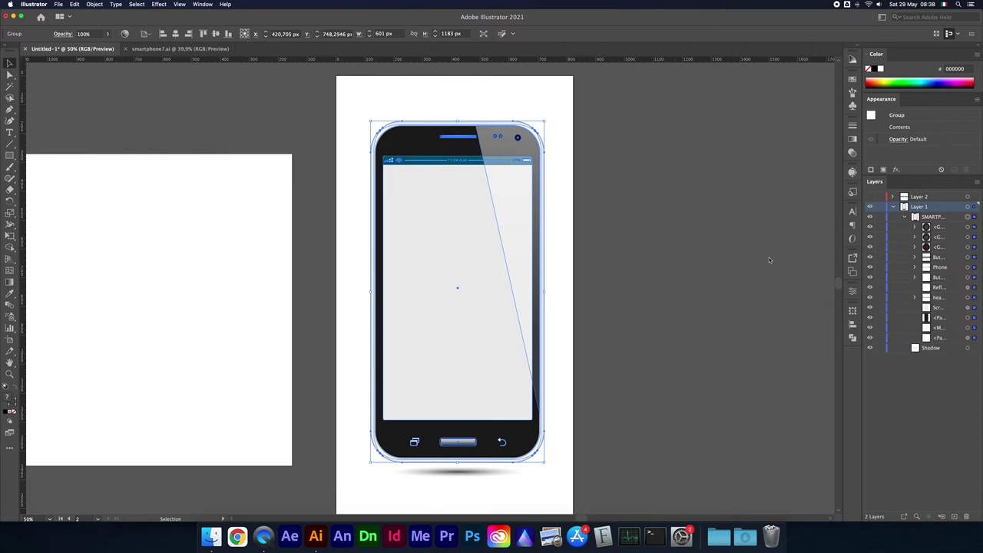
Try moving the home button higher on the phone screen, then undo the move.
left_click(579, 191)
left_click(465, 444)
left_click(973, 258)
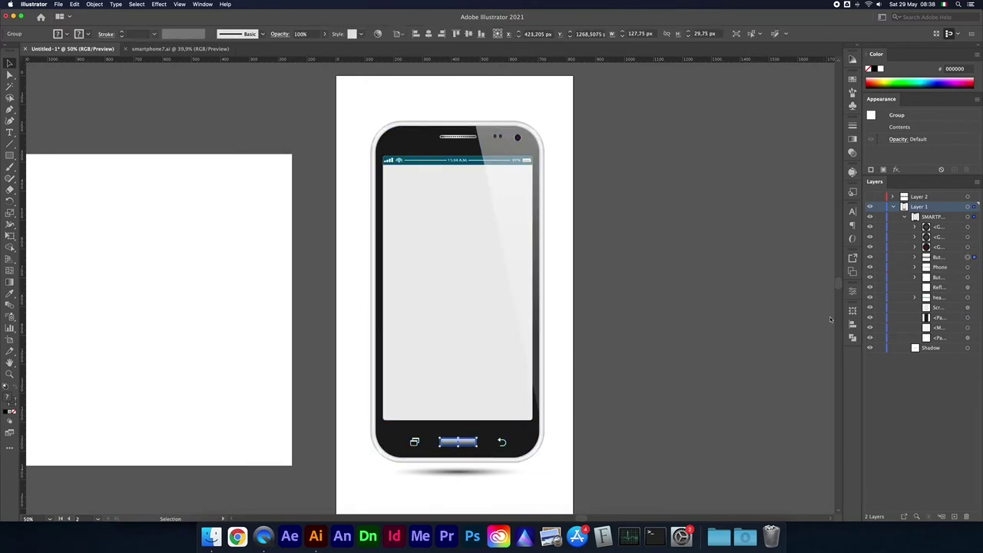
left_click_drag(467, 442, 477, 435)
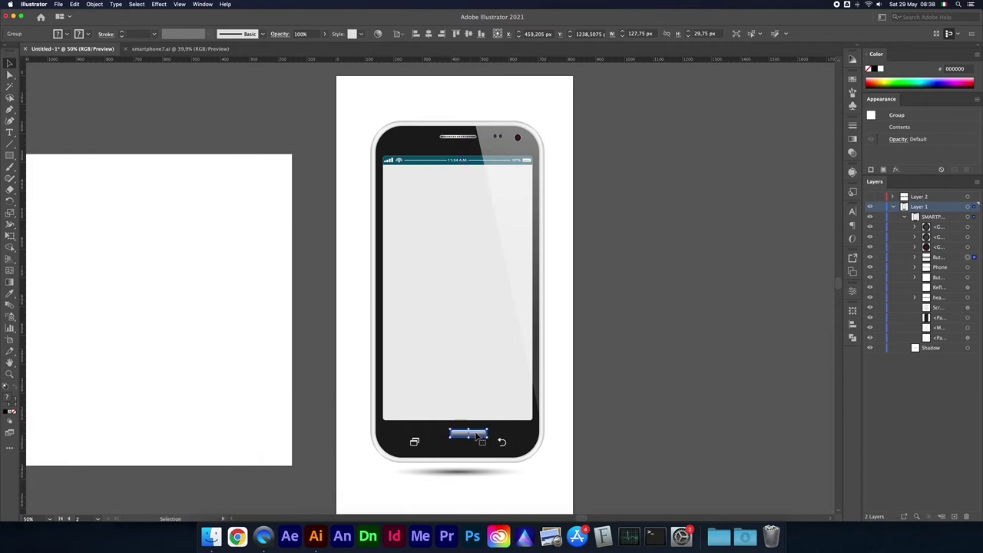
left_click_drag(480, 434, 472, 448)
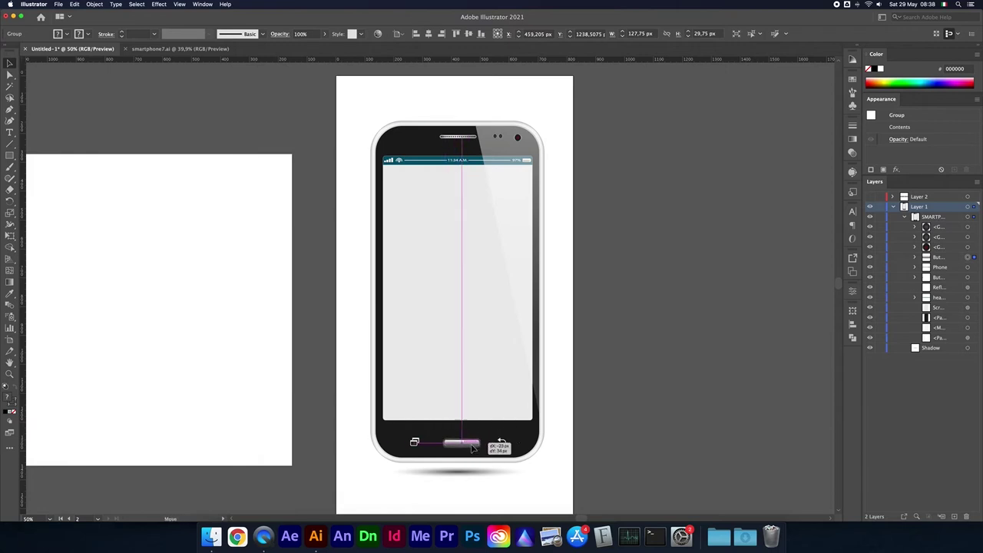
left_click_drag(471, 447, 470, 380)
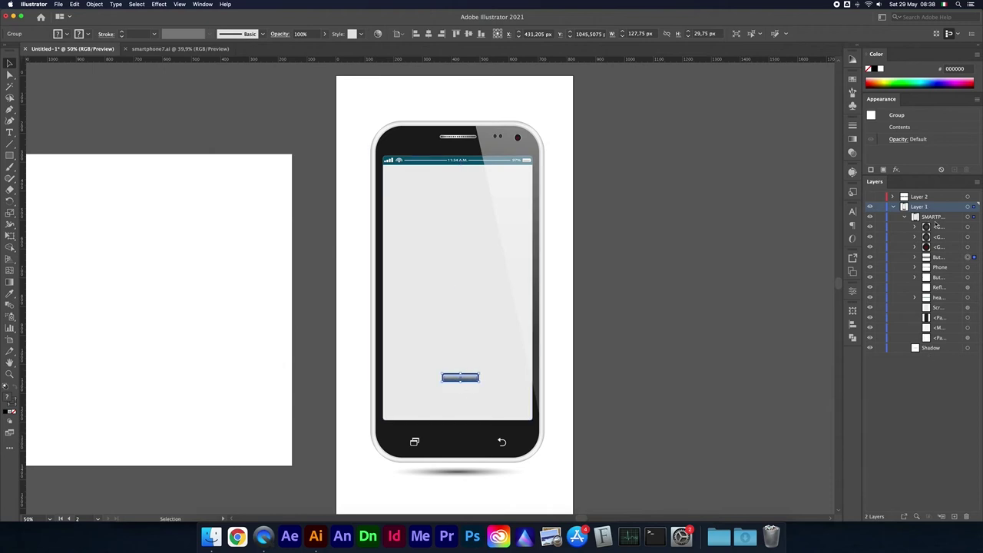
key("ctrl+z")
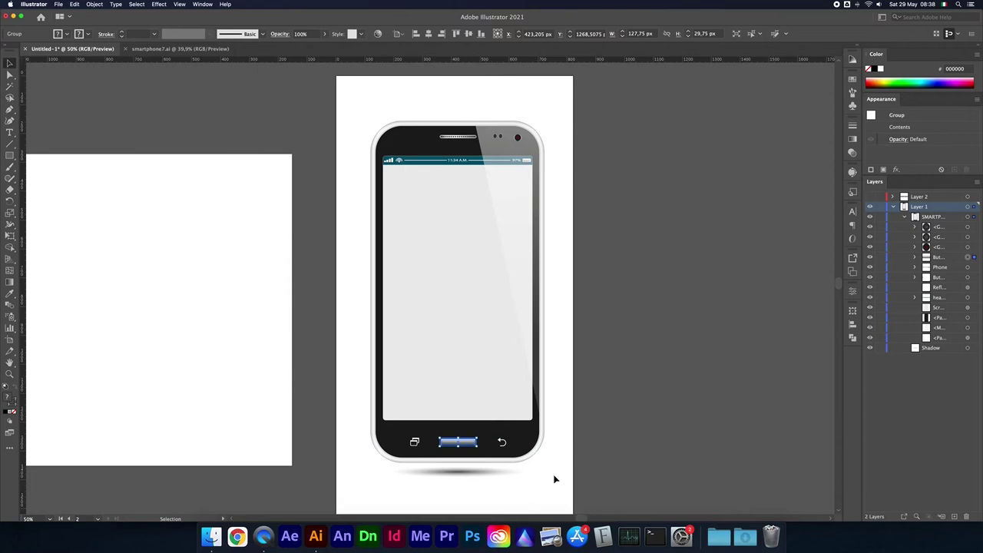
Try shifting the speaker slot left, undo it, and target the smartphone group in Layers.
left_click(495, 452)
left_click(543, 402)
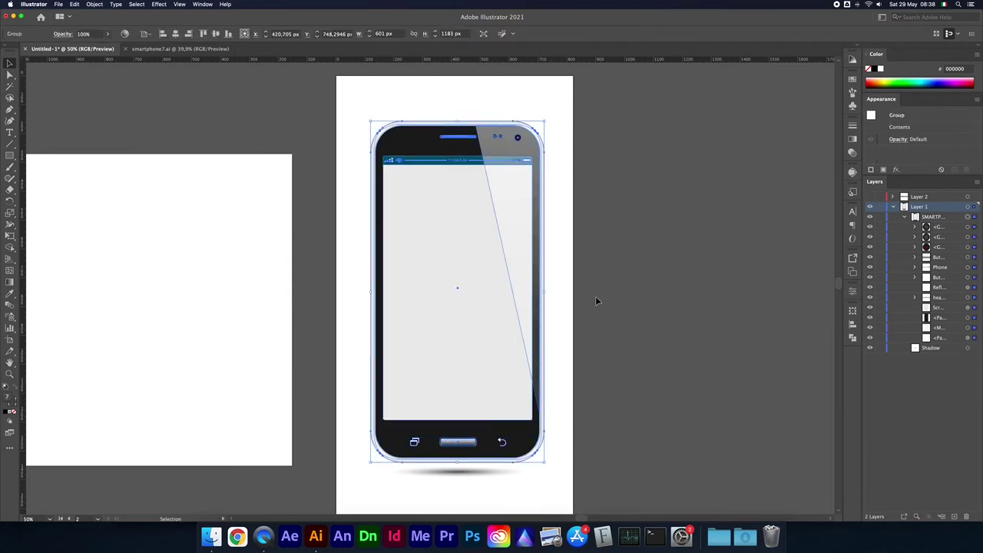
left_click(974, 267)
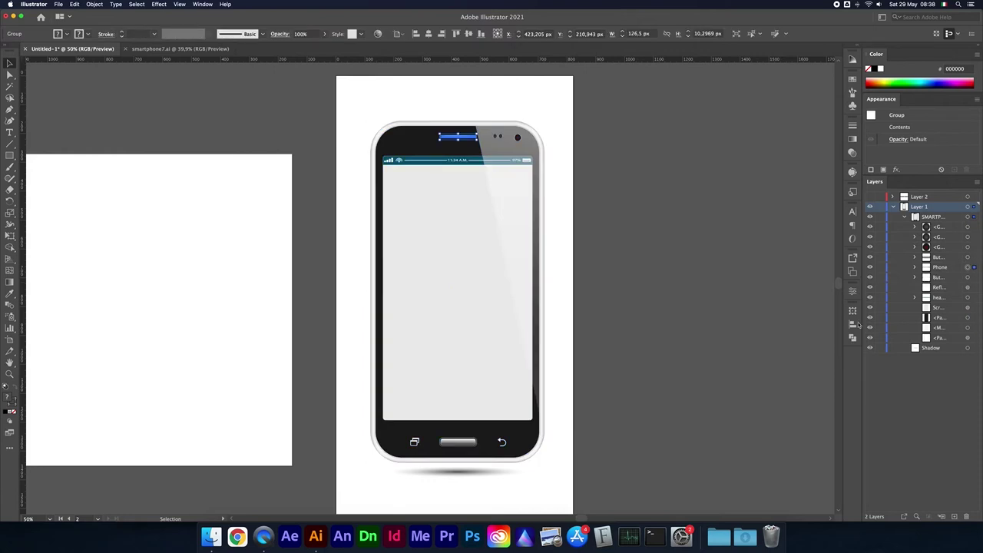
left_click_drag(467, 138, 434, 140)
key("ctrl+z")
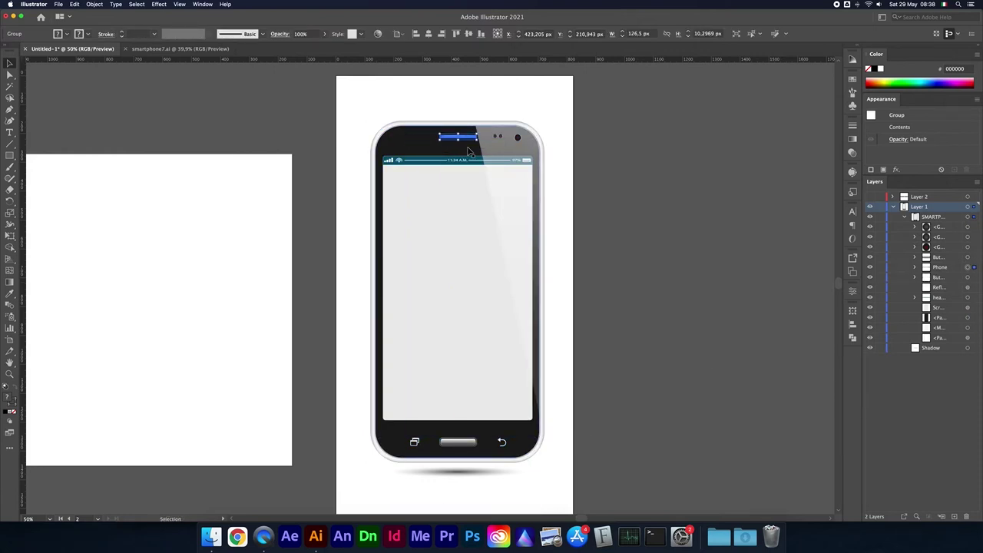
left_click(468, 109)
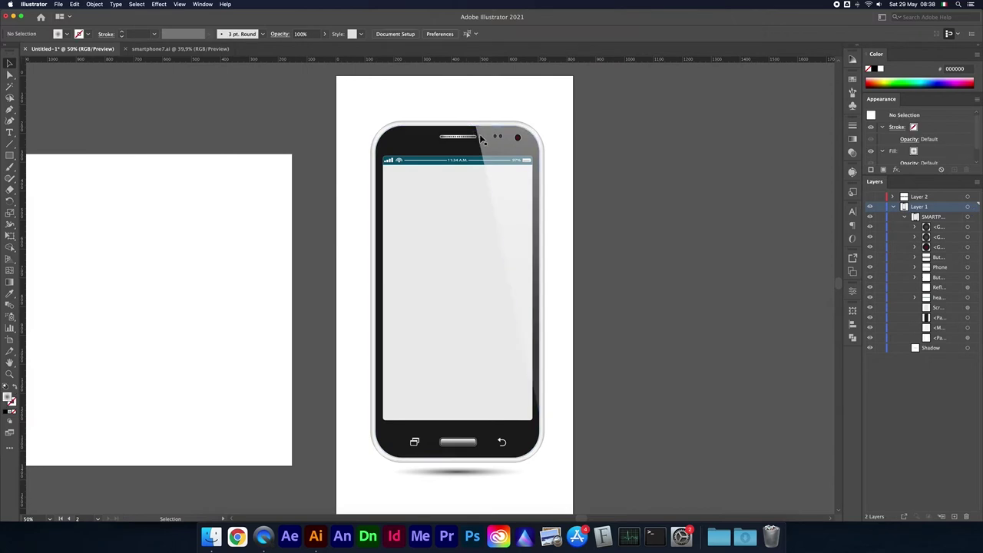
left_click(483, 140)
left_click(931, 217)
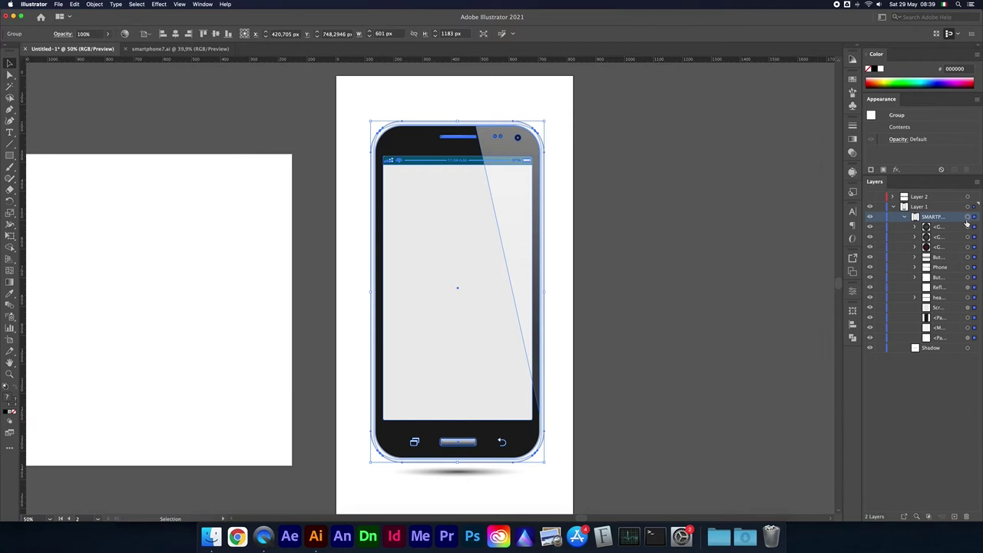
Ungroup the smartphone group, then trial-move the home button and undo it.
right_click(499, 155)
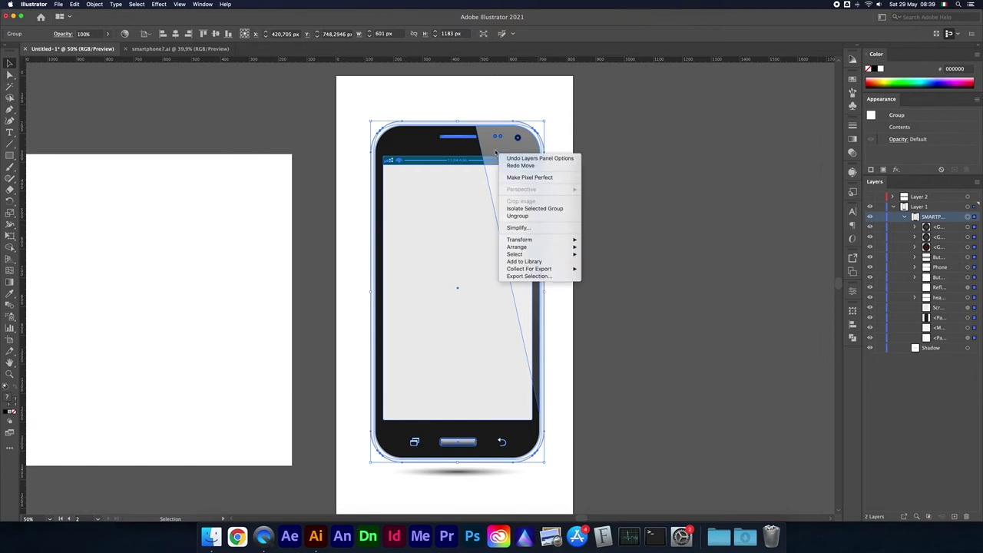
left_click(518, 217)
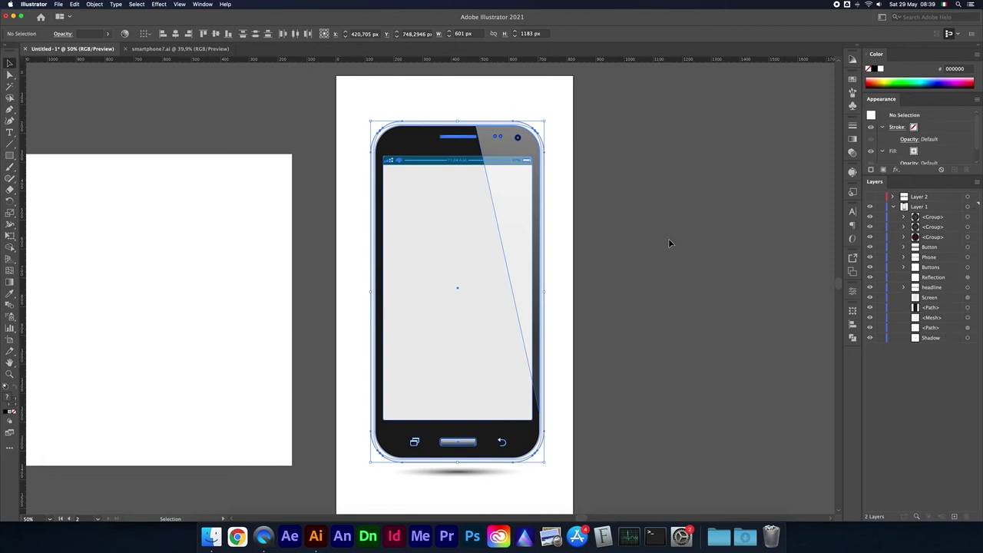
left_click(723, 243)
mouse_move(457, 442)
left_mouse_down()
mouse_move(465, 430)
mouse_move(404, 437)
left_mouse_up()
key("super+z")
key("super+z")
Group the home button with the side icon buttons into one navigation group.
left_click(582, 430)
left_click(455, 443)
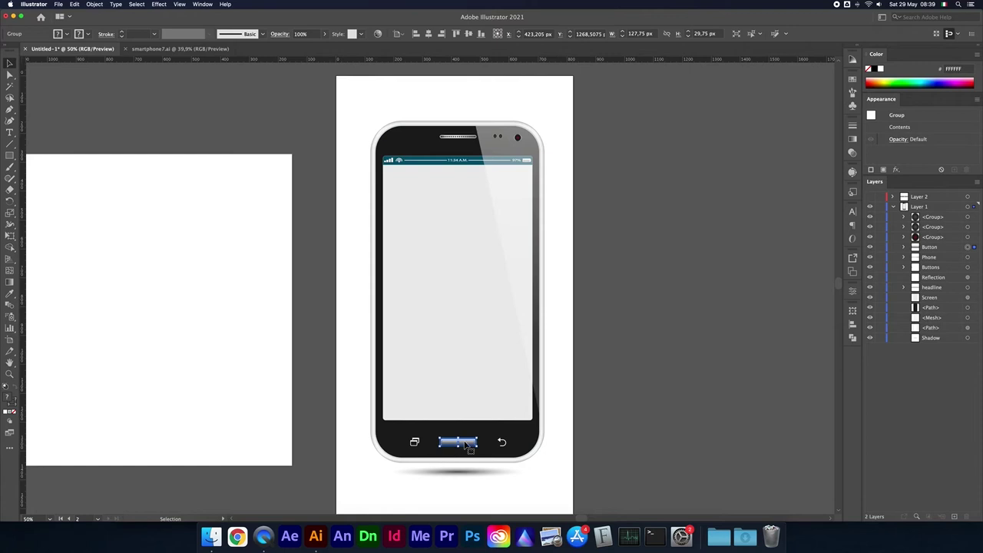
left_click(415, 443, "shift")
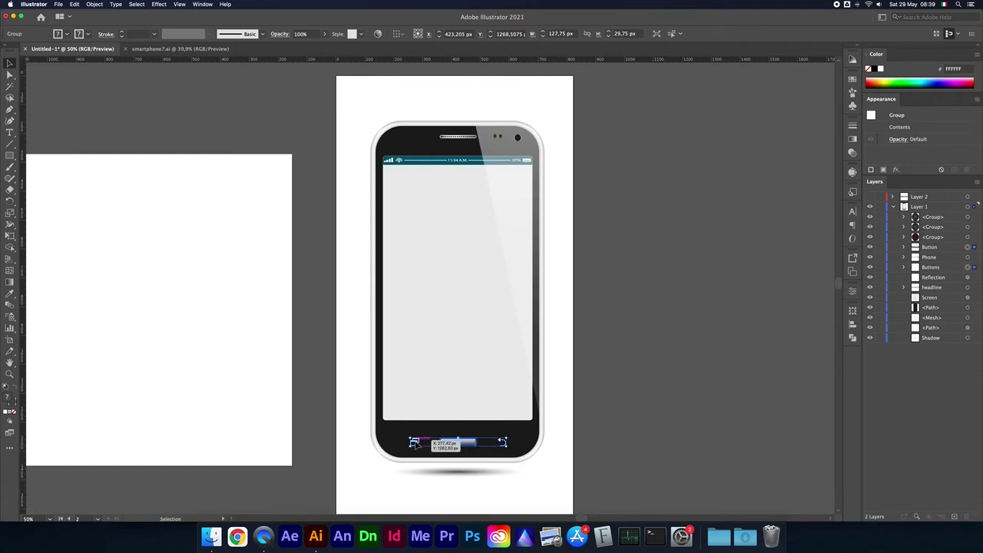
right_click(471, 446)
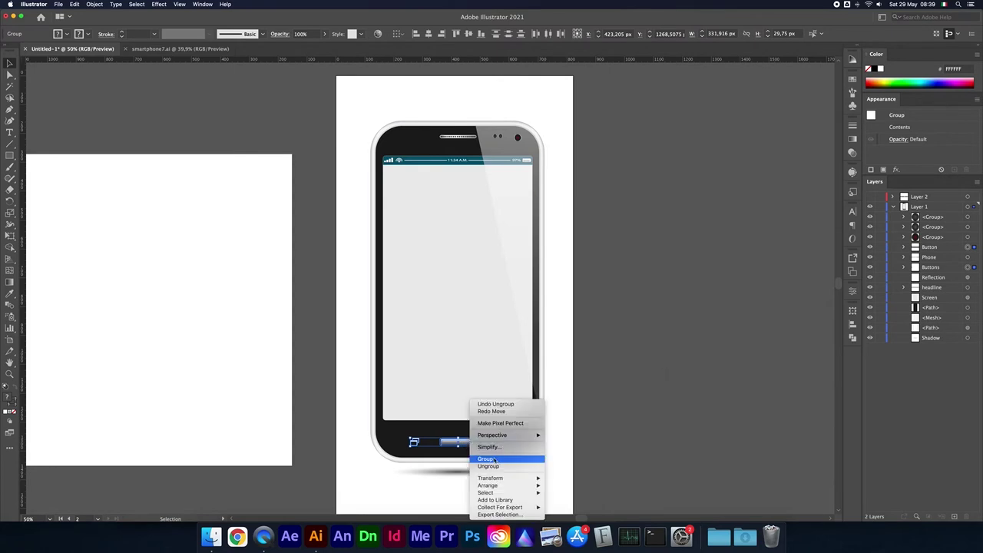
left_click(494, 460)
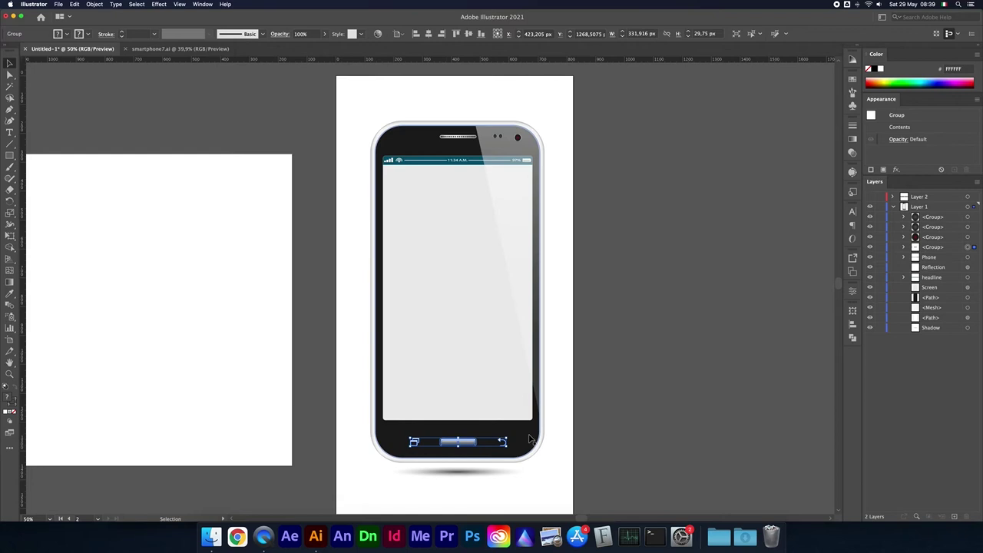
left_click(583, 338)
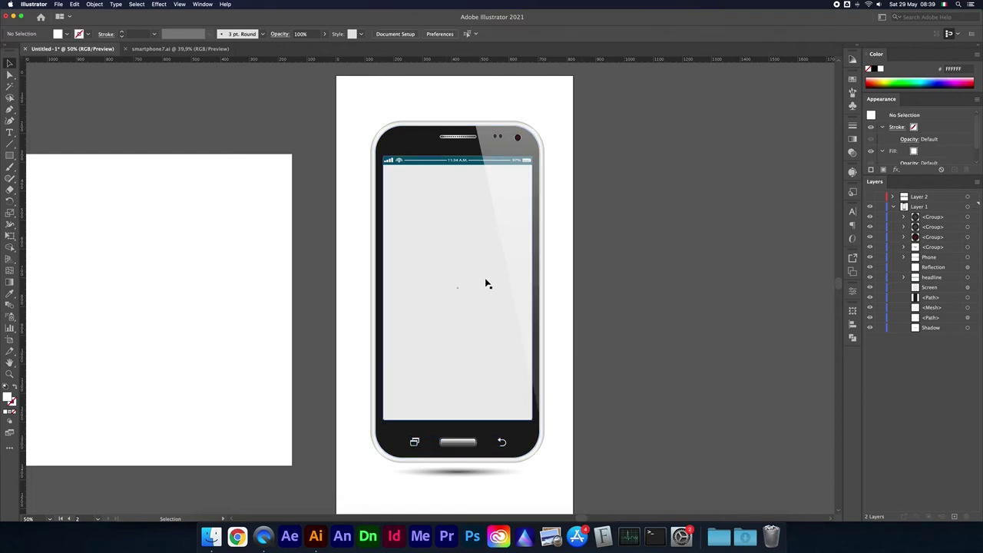
left_click(482, 215)
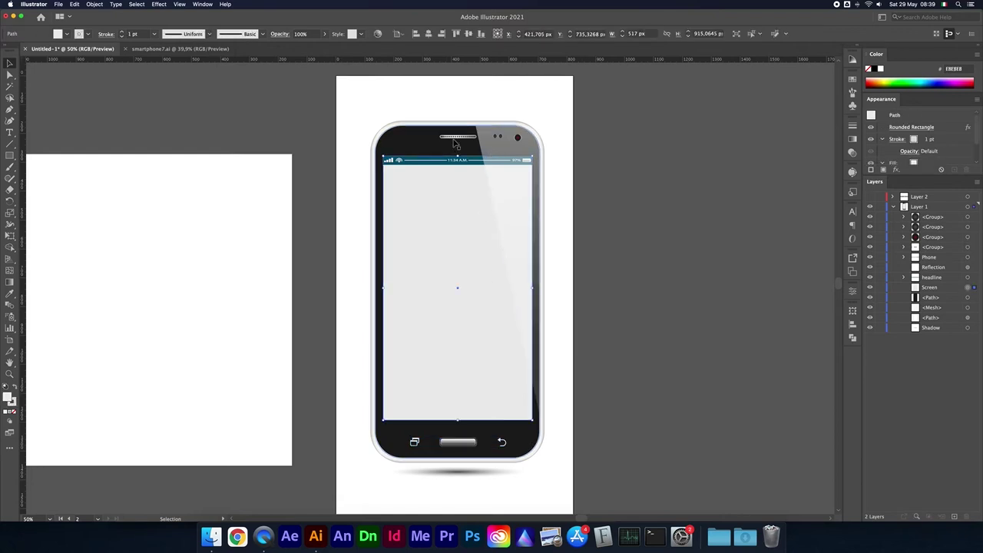
Group the camera dots with the camera lens.
left_click(497, 137)
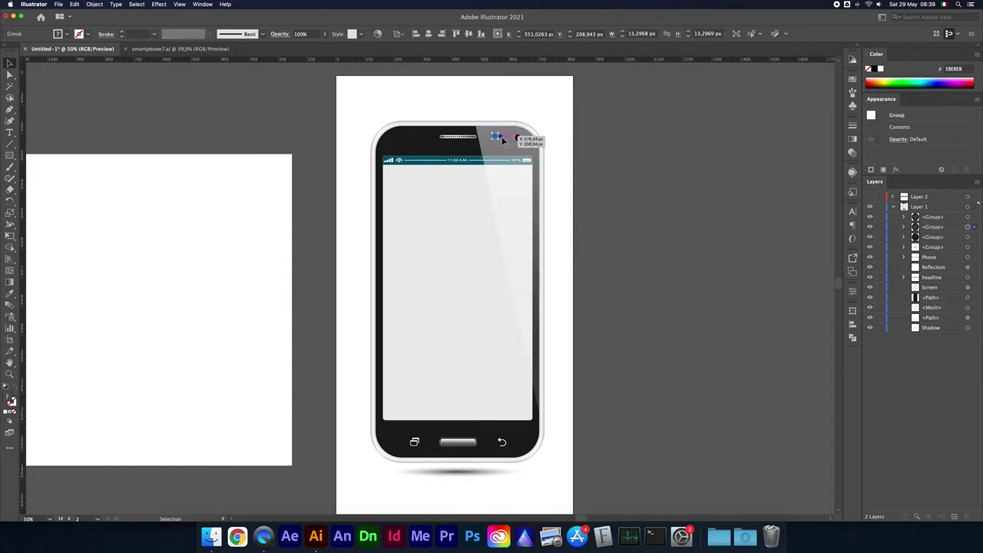
left_click(517, 139, "shift")
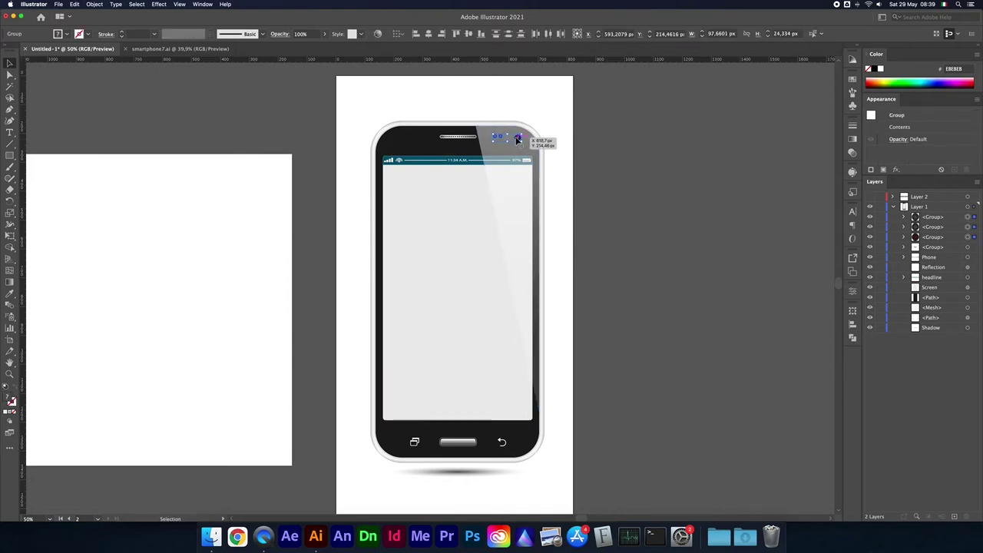
key("ctrl+g")
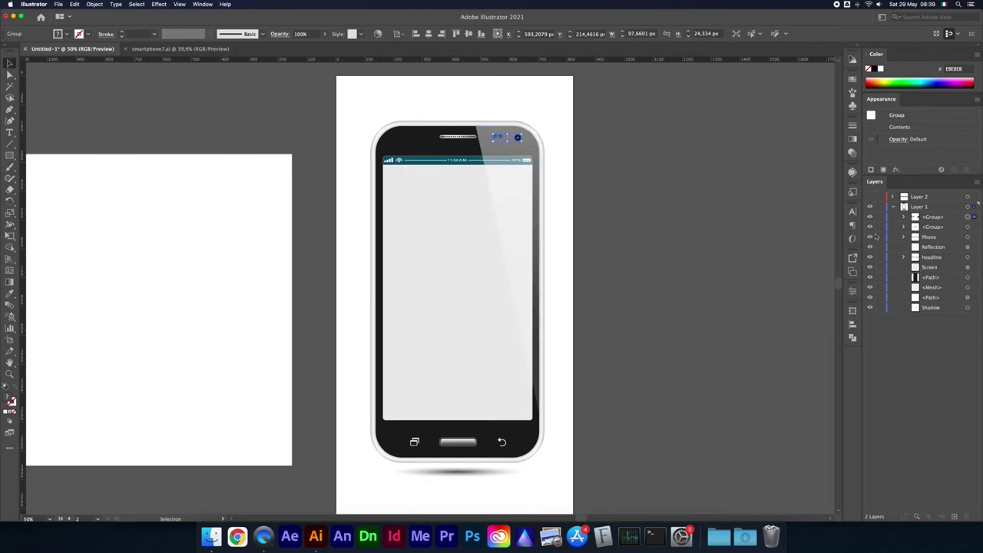
key("ctrl+shift+a")
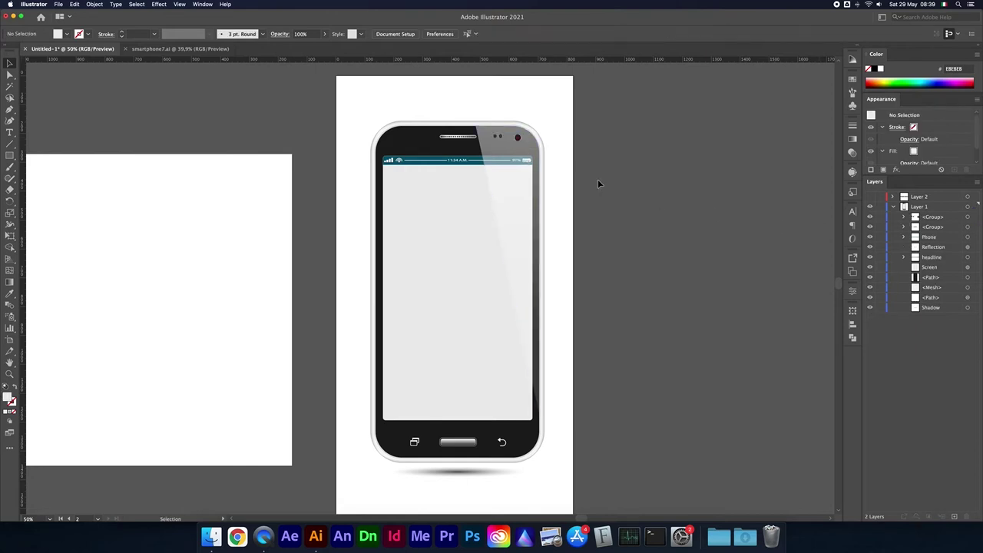
Group the status bar, screen and reflection, and verify the new group by toggling its visibility.
left_click(391, 161)
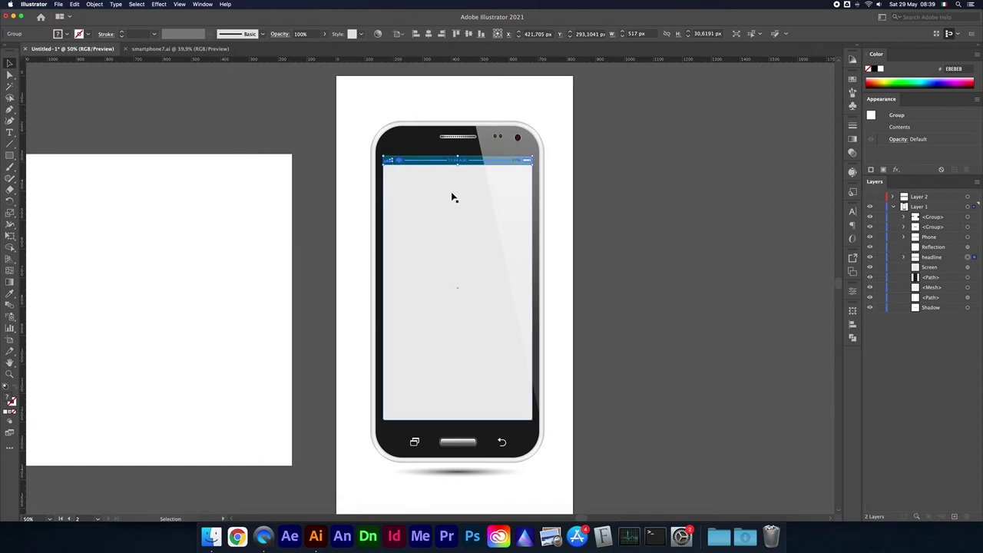
left_click(408, 203, "shift")
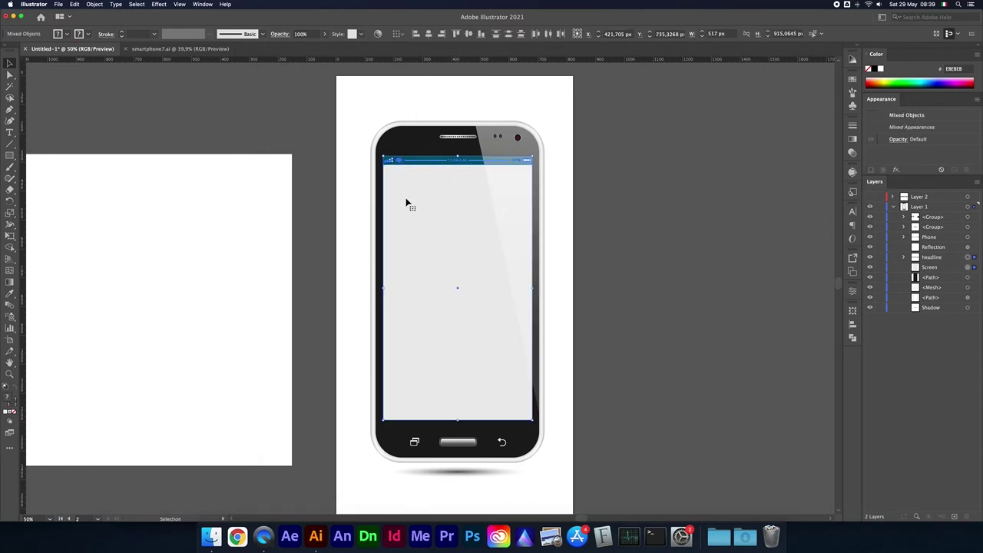
left_click(487, 165, "shift")
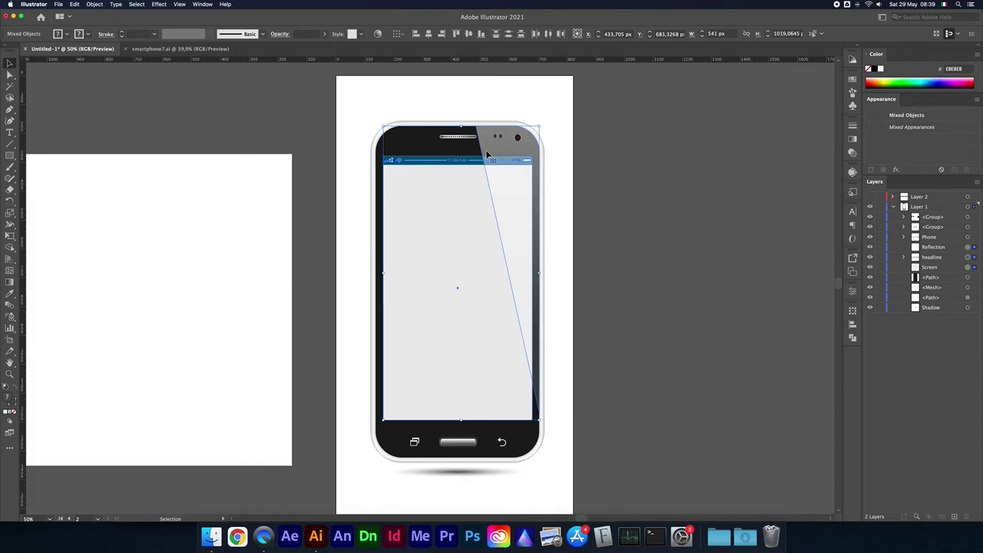
key("ctrl+g")
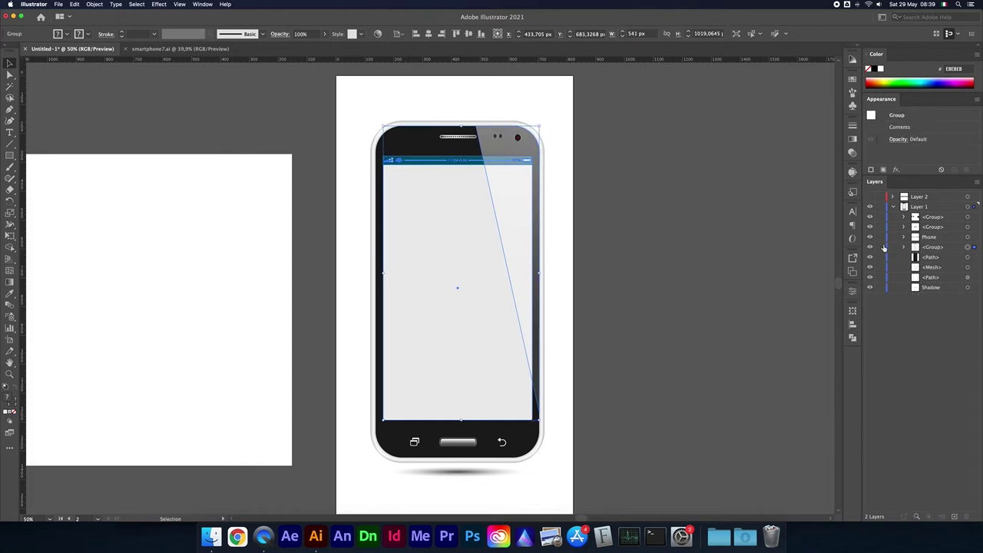
left_click(870, 246)
left_click(870, 246)
left_click(870, 246)
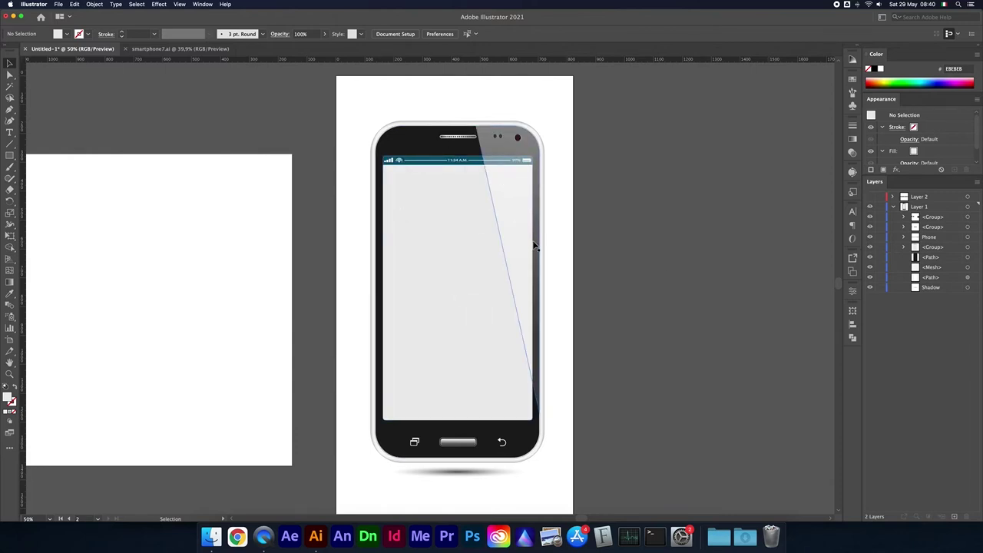
left_click(466, 206)
left_click(356, 205)
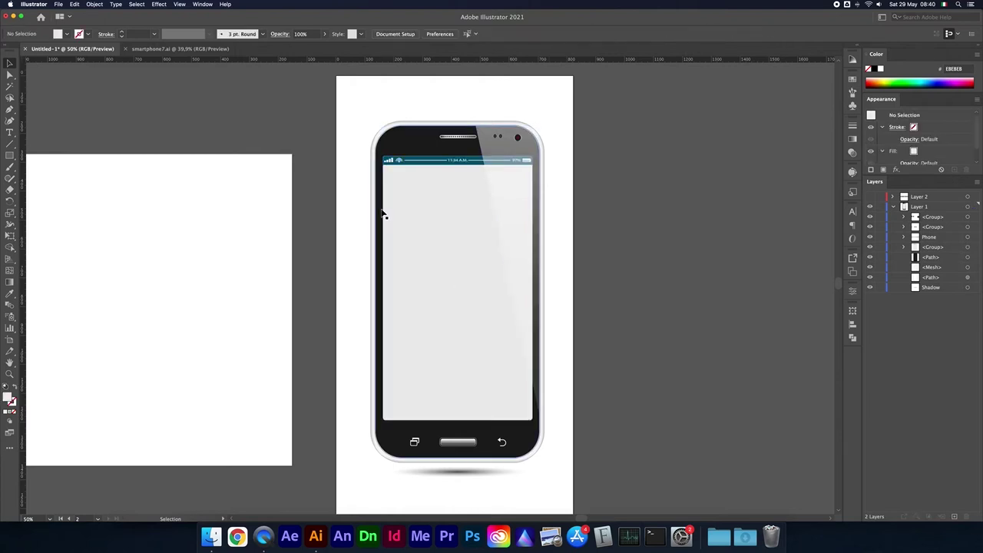
Select the camera group in Layers, zoom in on it and expand its three parts.
left_click(915, 220)
left_click(969, 218)
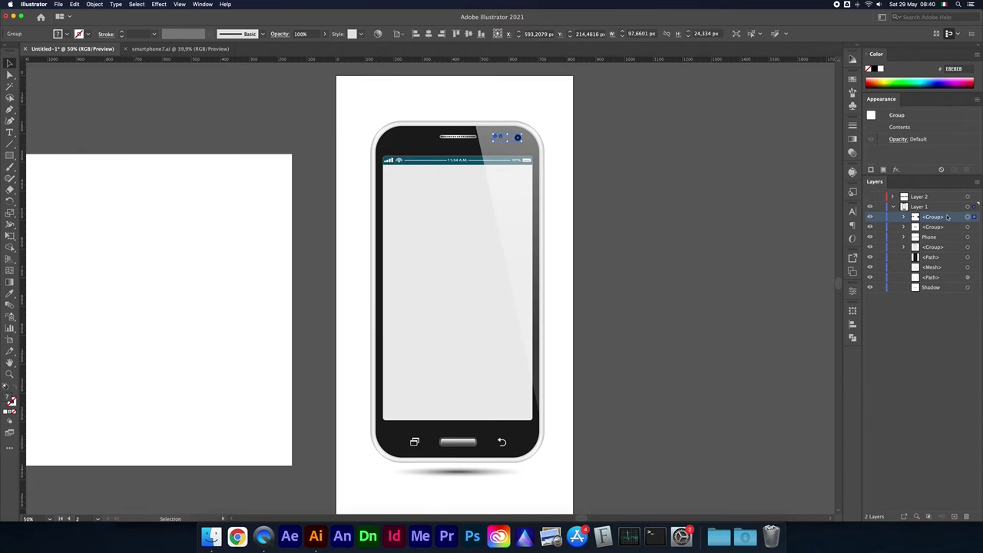
left_click(562, 154)
scroll(520, 193, "up", 5)
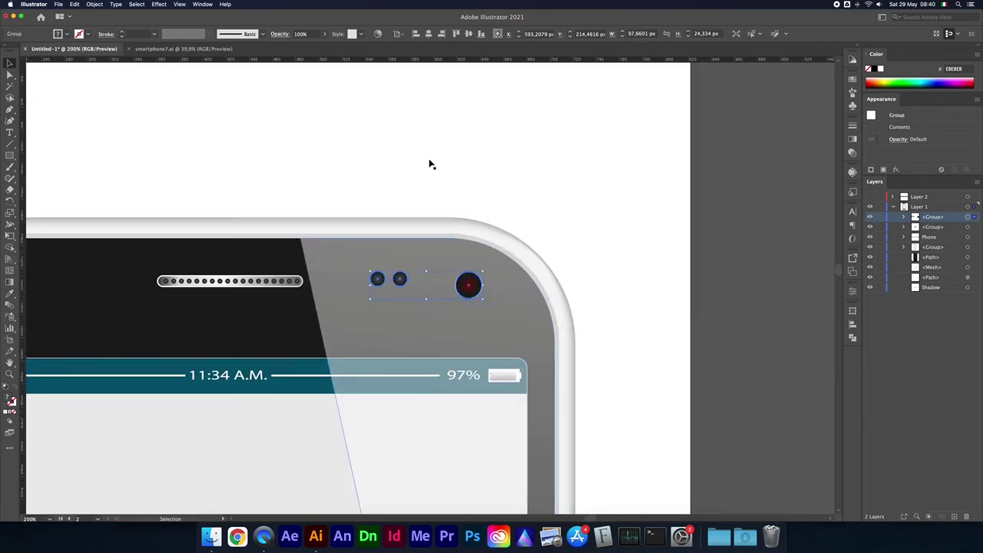
left_click(481, 286)
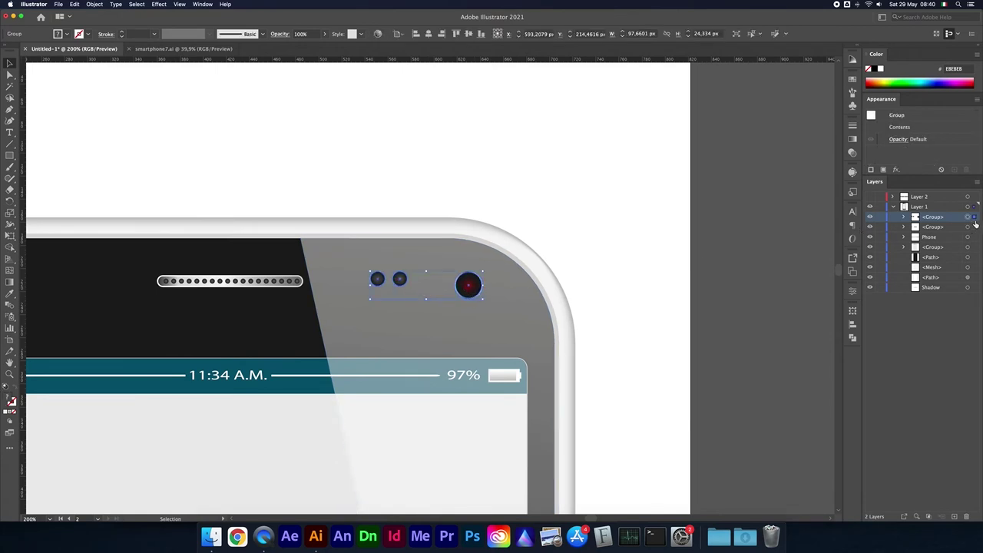
left_click(904, 218)
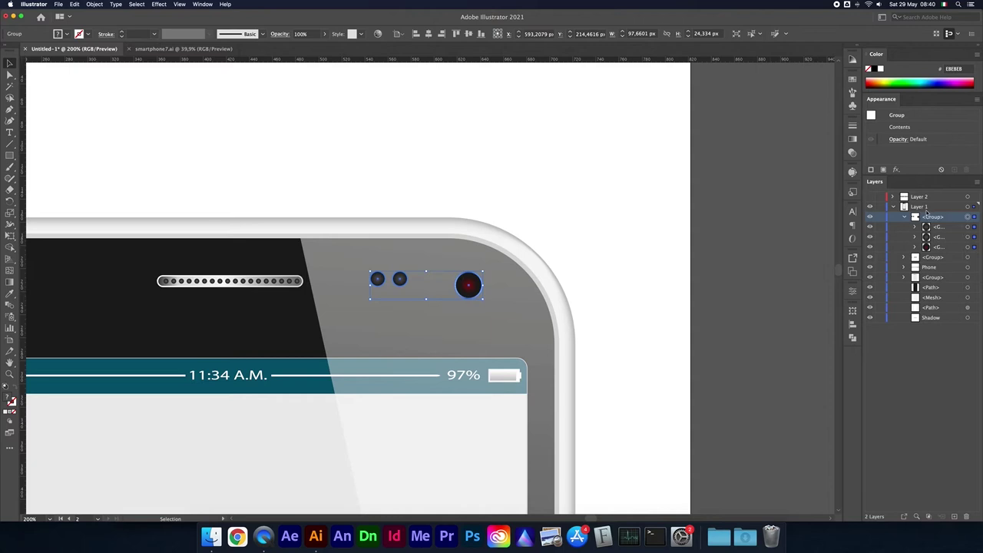
Double-click the camera group on the canvas to enter isolation mode.
left_click(972, 248)
left_click(614, 254)
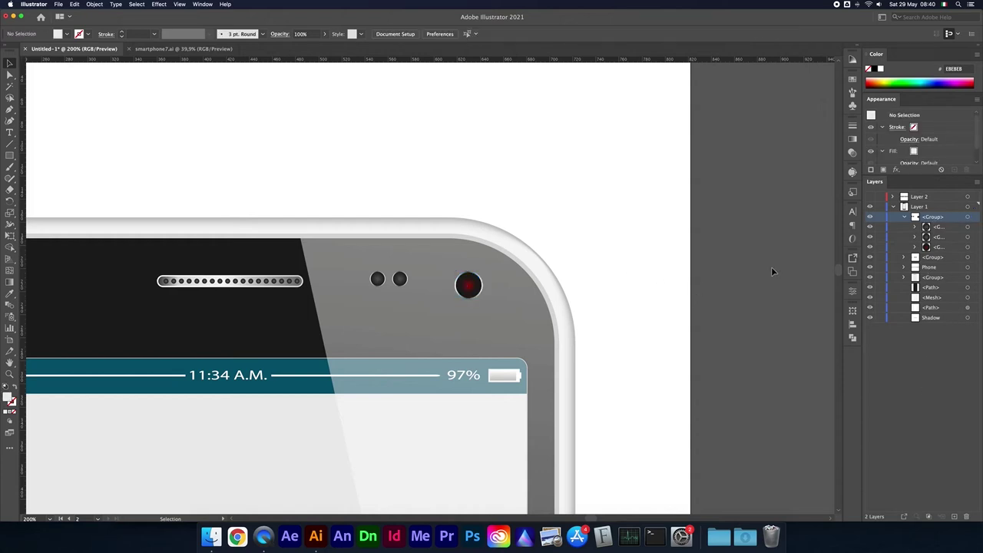
left_click(470, 288)
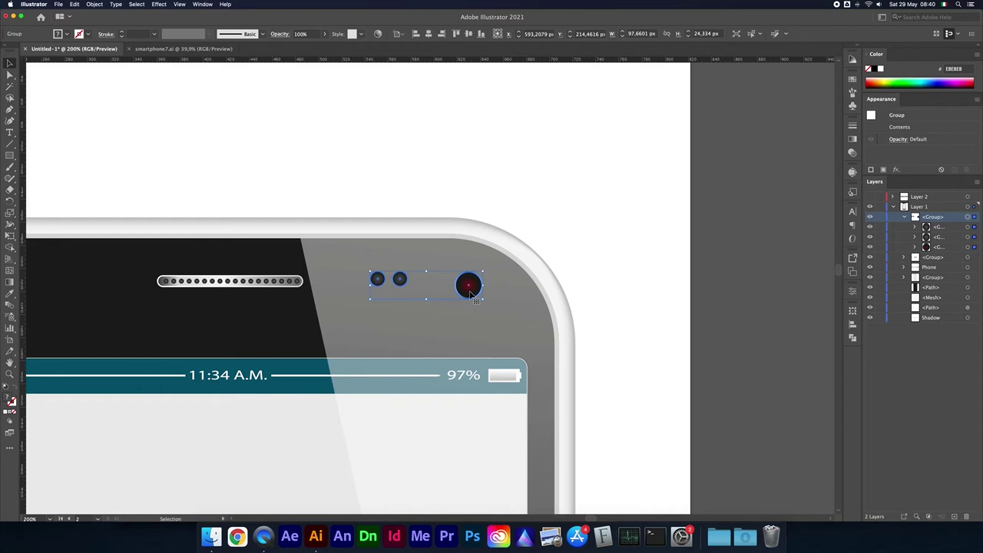
double_click(469, 292)
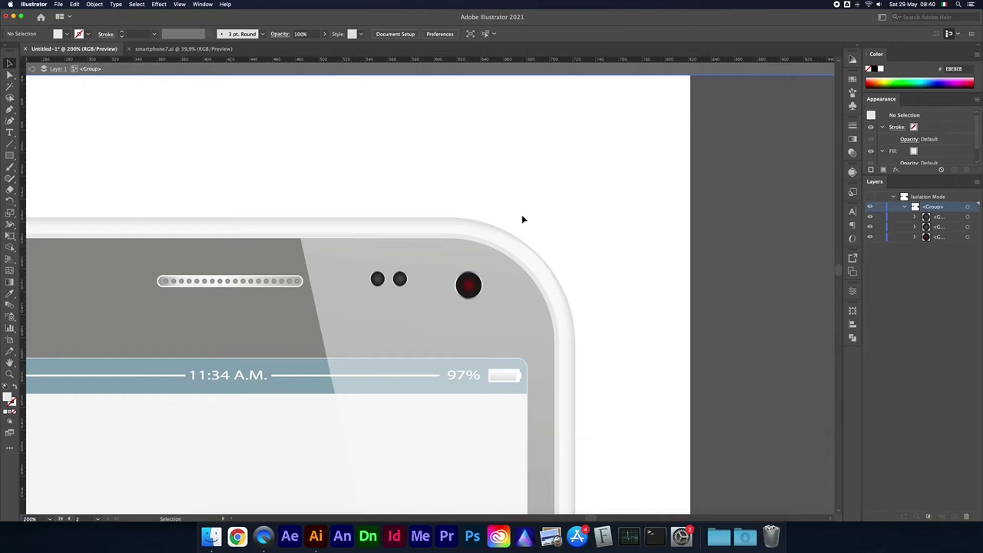
Select the two sensor dots and red camera and drag them closer together in Isolation Mode.
left_click(378, 281)
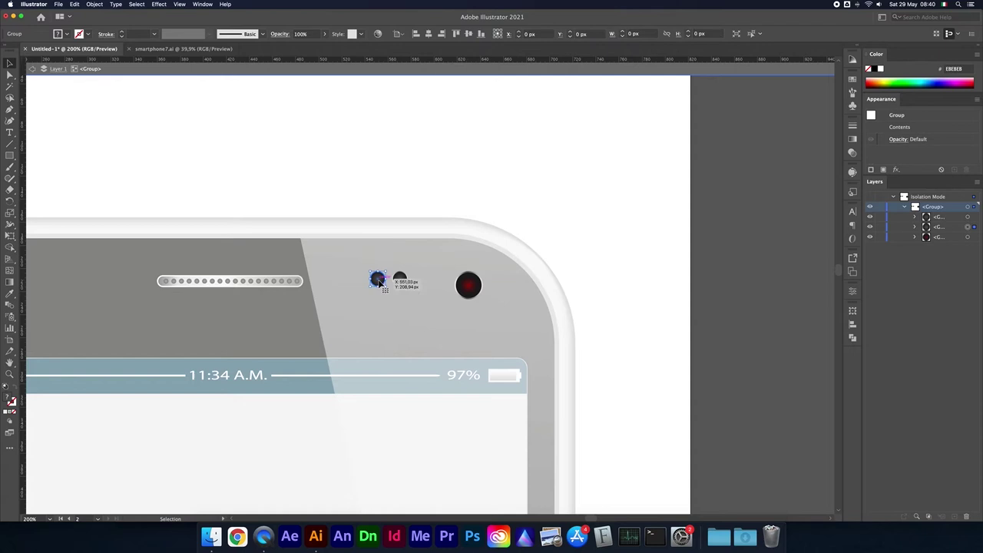
left_click(400, 279)
left_click(470, 285)
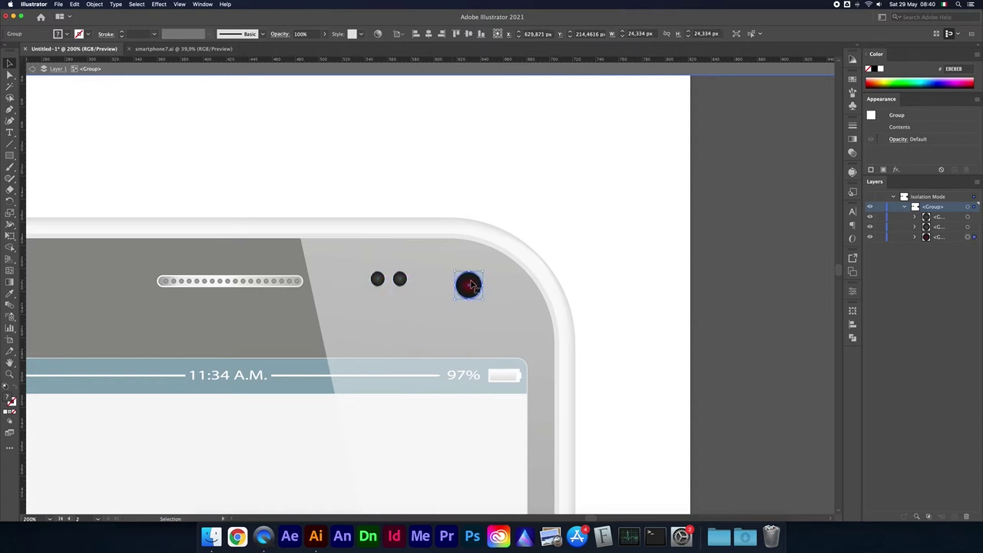
mouse_move(470, 285)
left_mouse_down()
mouse_move(485, 276)
mouse_move(479, 298)
left_mouse_up()
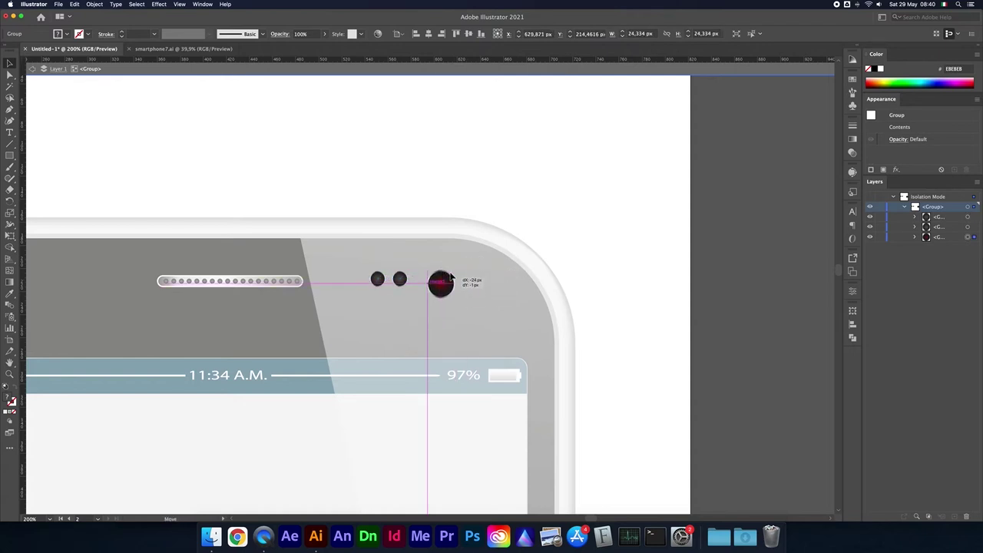
mouse_move(400, 279)
left_mouse_down()
mouse_move(400, 303)
mouse_move(370, 268)
left_mouse_up()
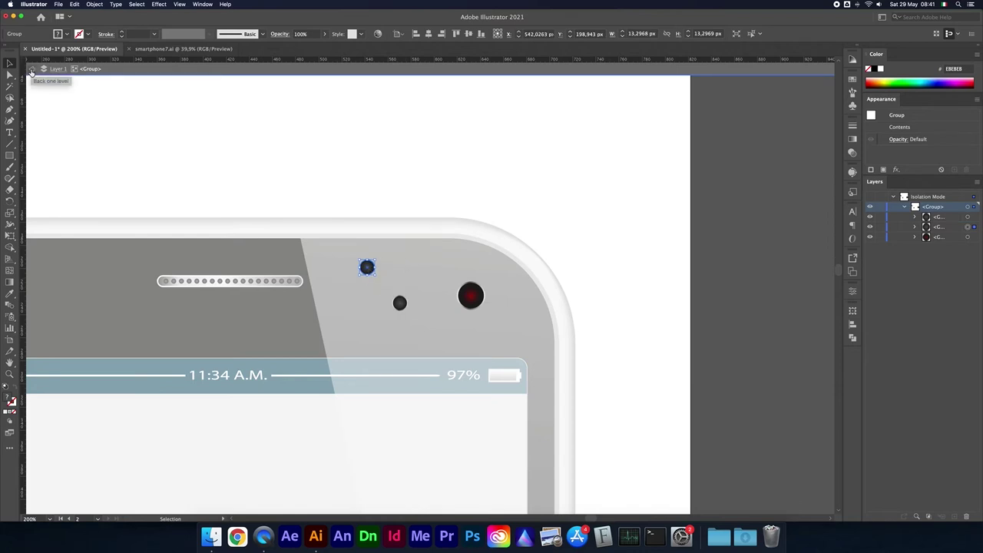
Exit Isolation Mode and shift the whole camera group, nudging it up and left with arrow keys.
left_click(32, 70)
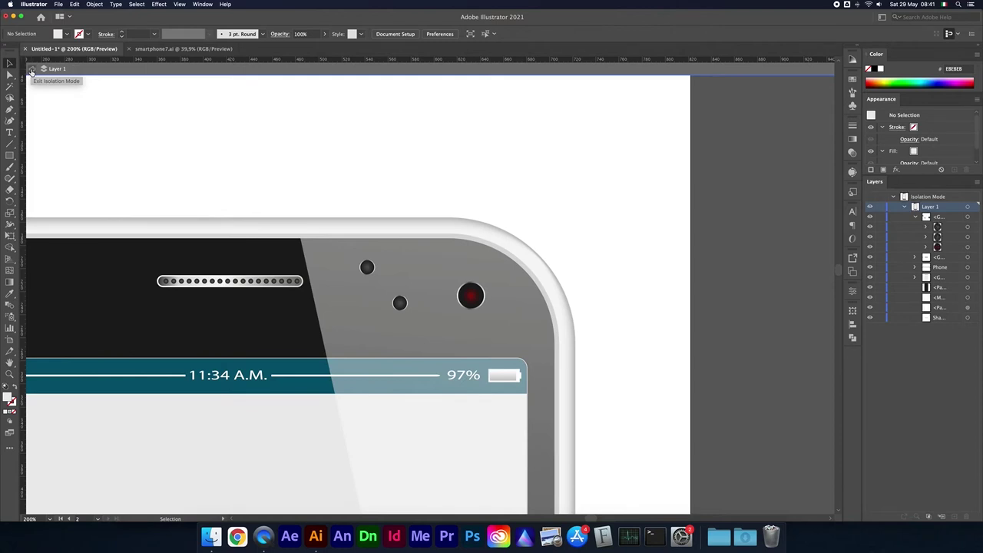
left_click(31, 70)
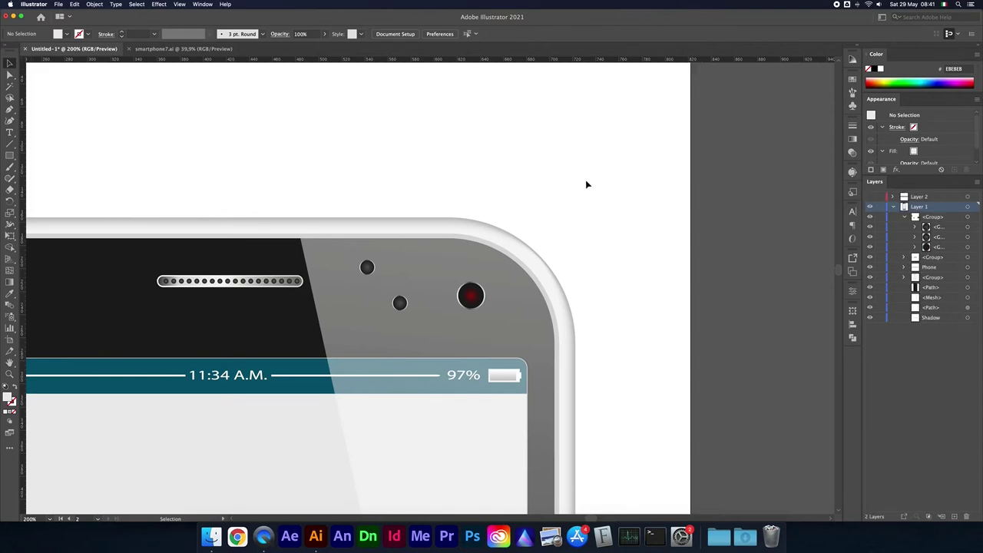
left_click(399, 301)
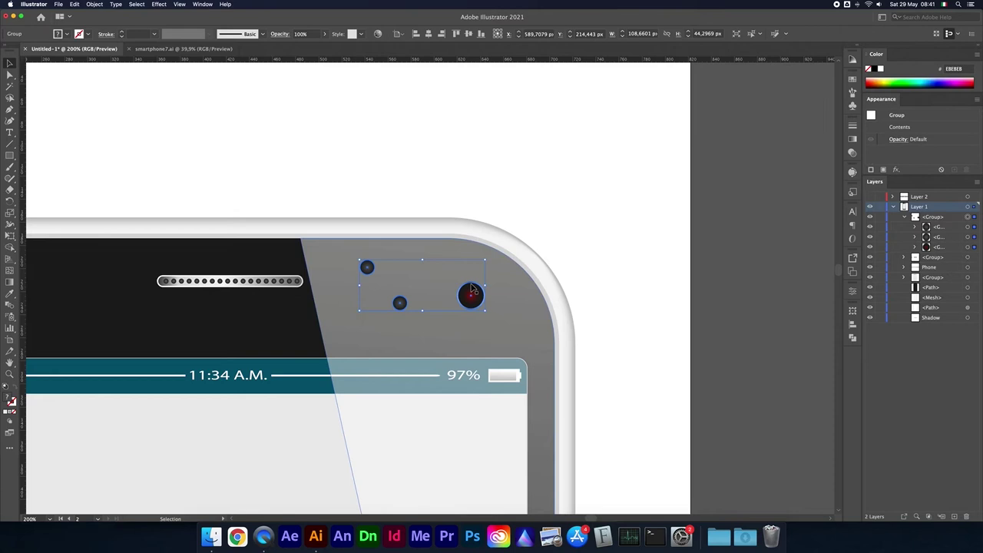
left_click_drag(474, 290, 483, 305)
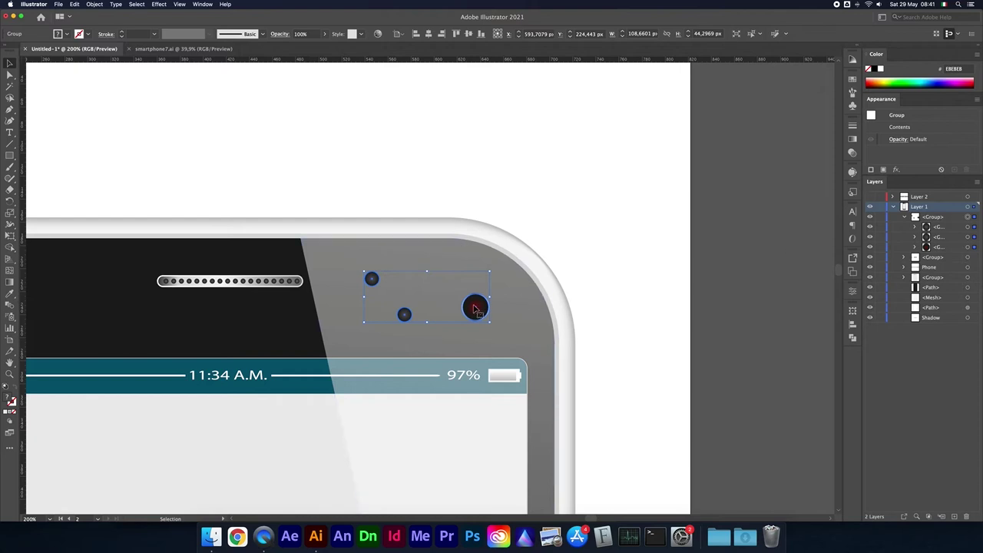
key("Up")
key("Left")
key("Left")
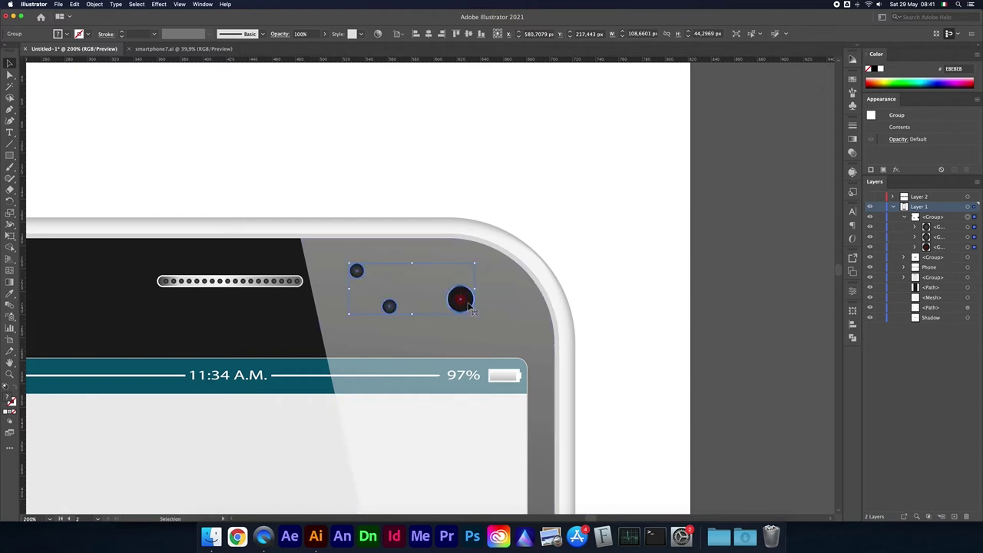
Inside the camera group, line up the grey sensor dot and red camera dot in a row.
double_click(461, 301)
left_click_drag(390, 306, 389, 270)
left_click_drag(461, 299, 439, 276)
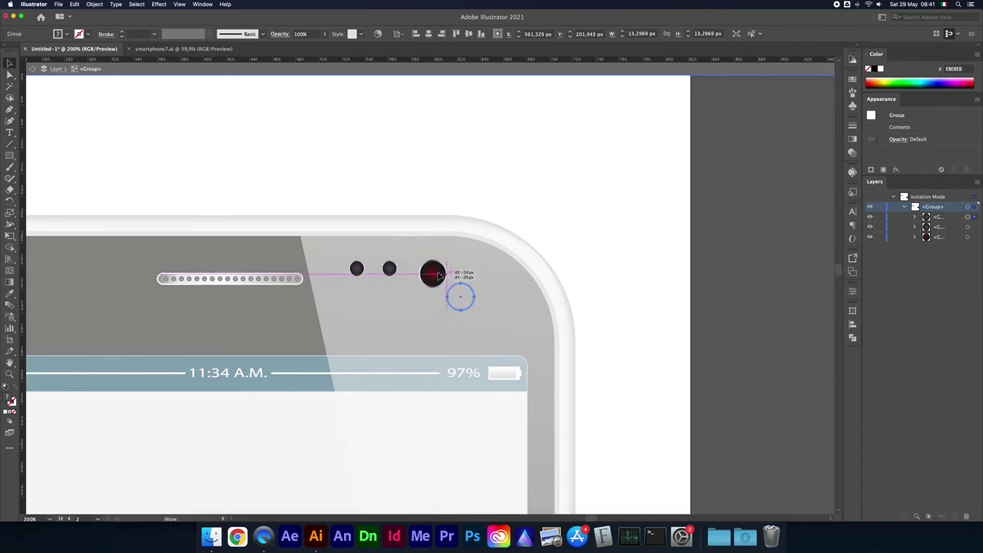
left_click(477, 191)
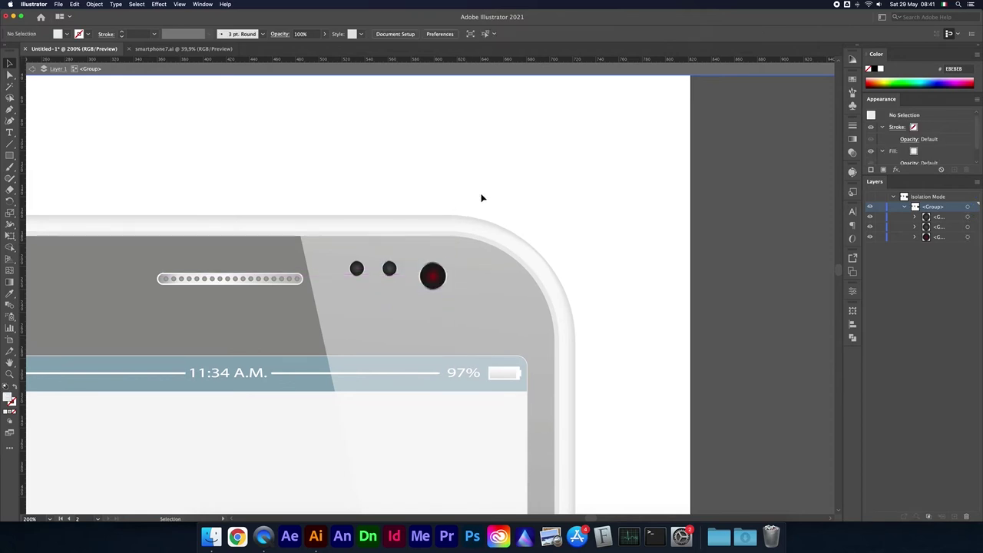
Select the red camera and grey sensor dots, then zoom out to view the whole phone.
left_click(433, 277)
left_click(358, 271)
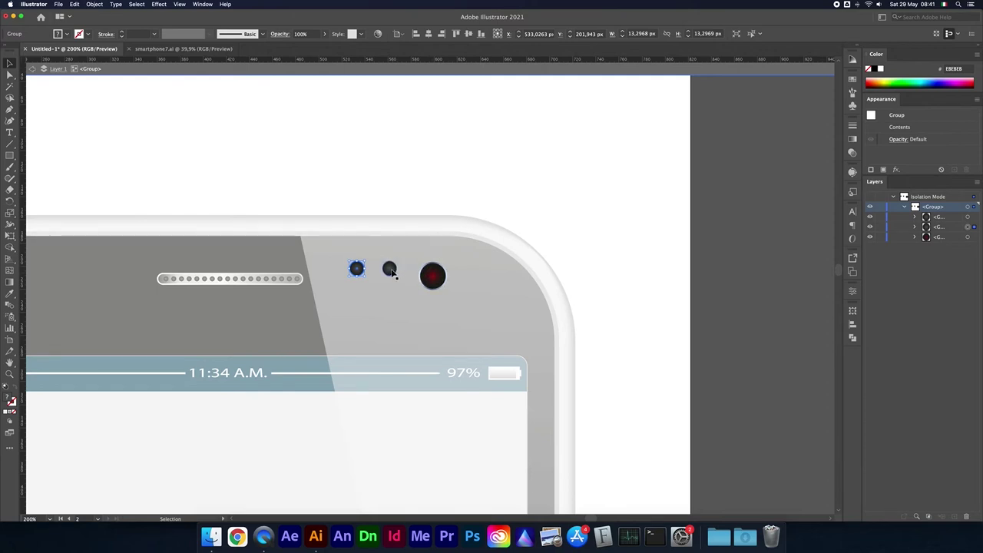
left_click(389, 270)
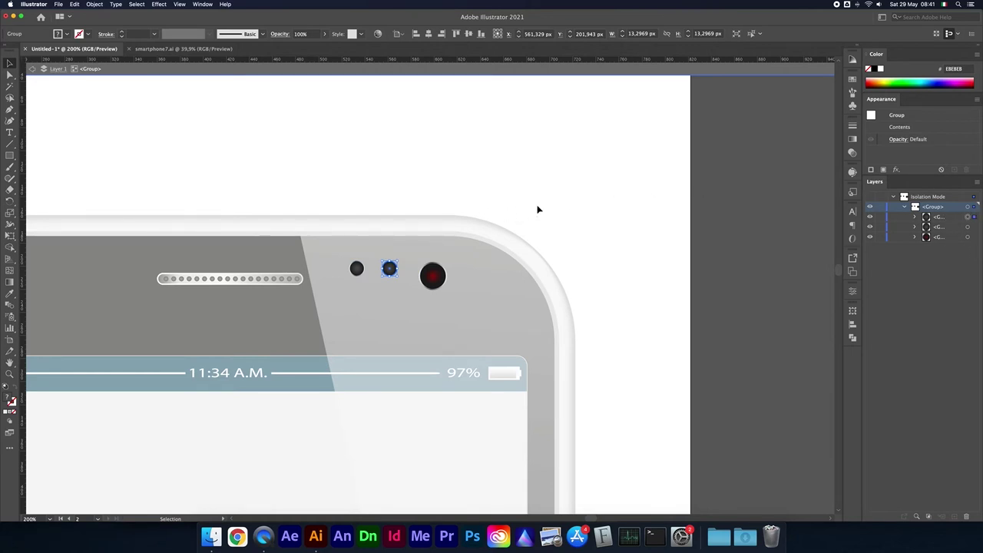
left_click(442, 275)
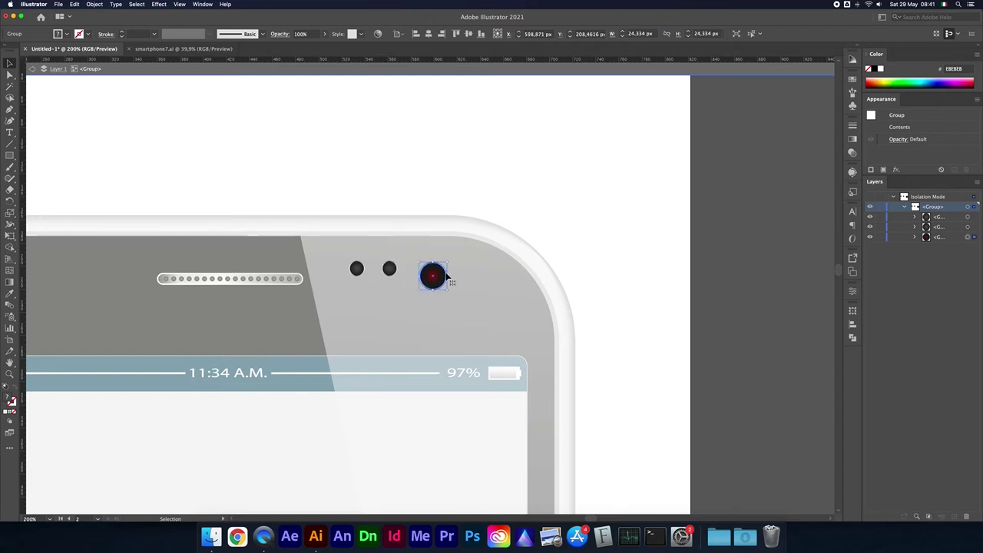
key("super+minus")
key("super+minus")
key("super+minus")
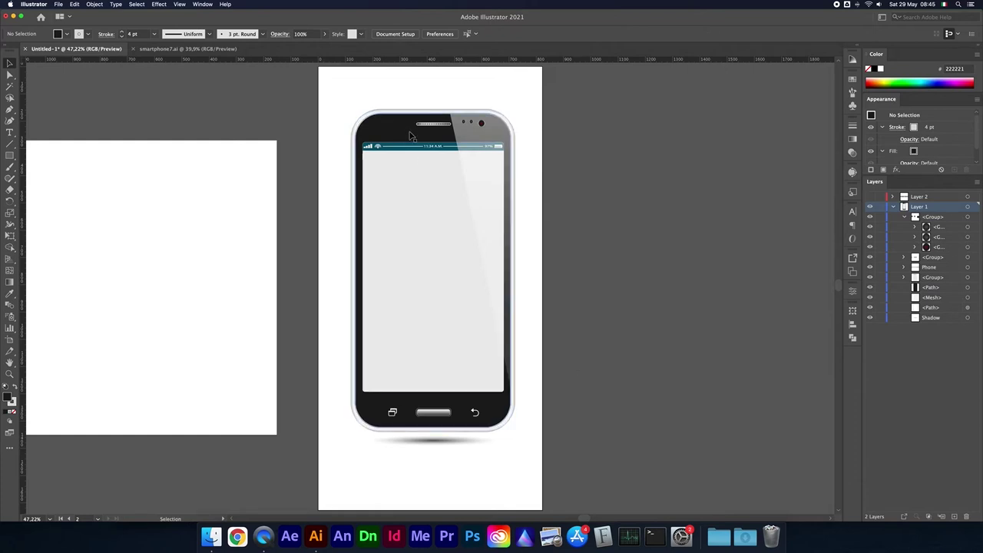
left_click(426, 414)
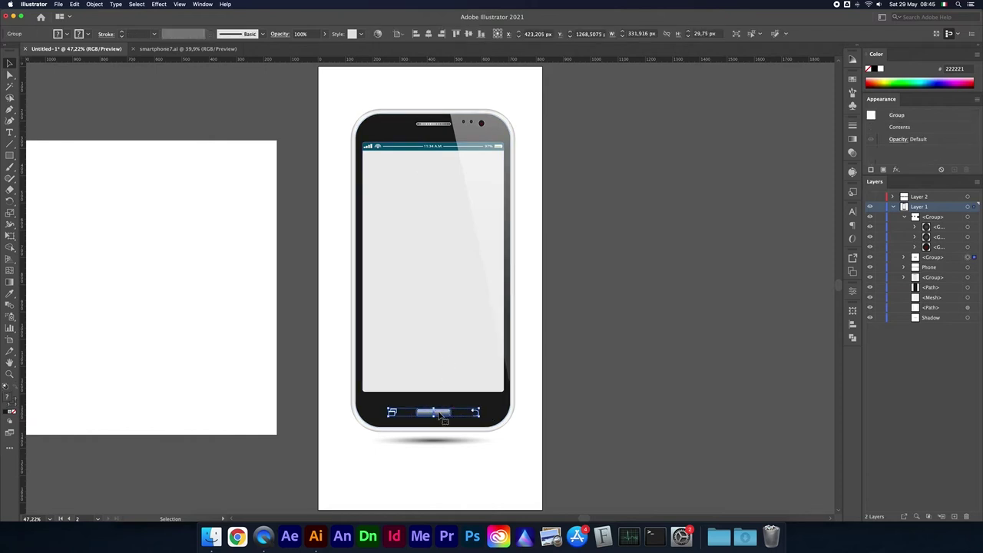
left_click_drag(439, 415, 437, 371)
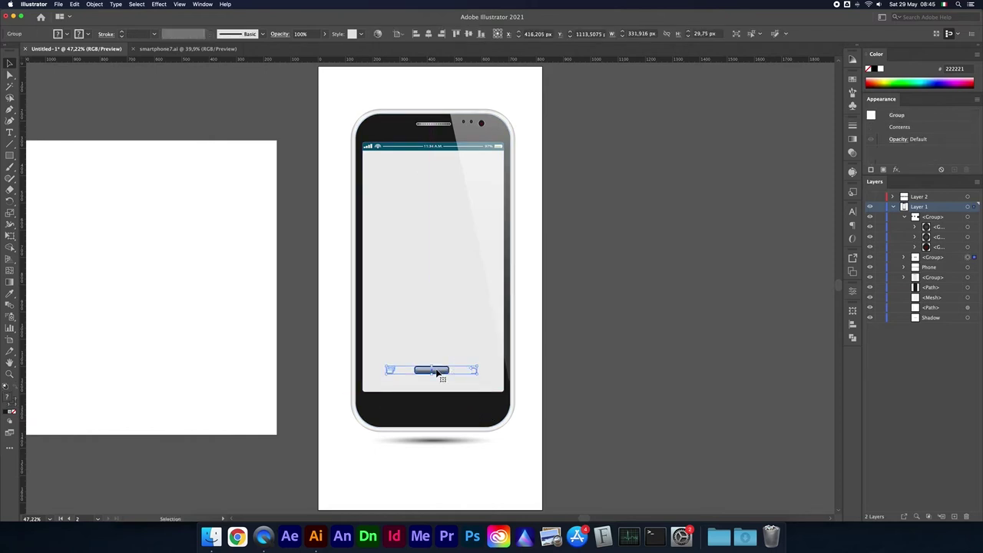
key("super+z")
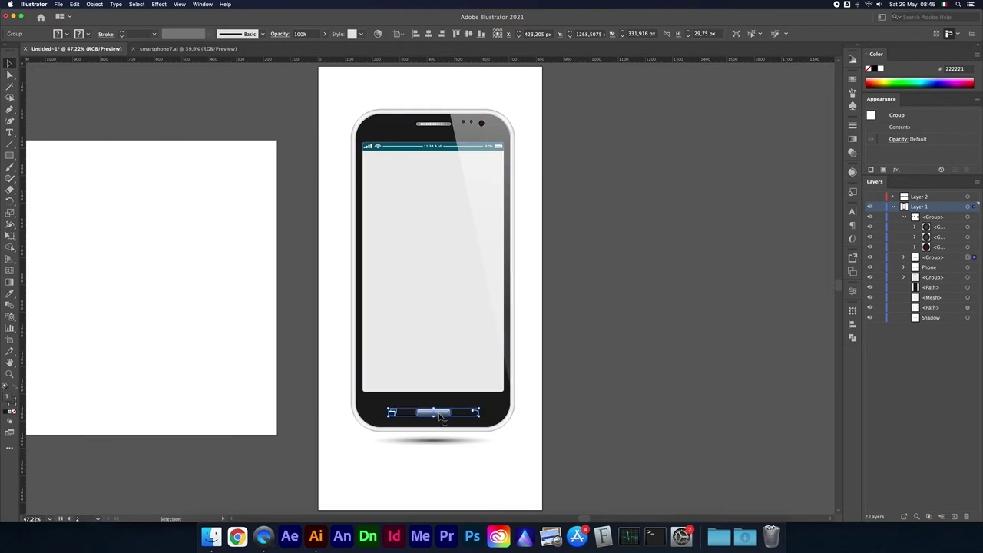
left_click_drag(439, 414, 440, 382)
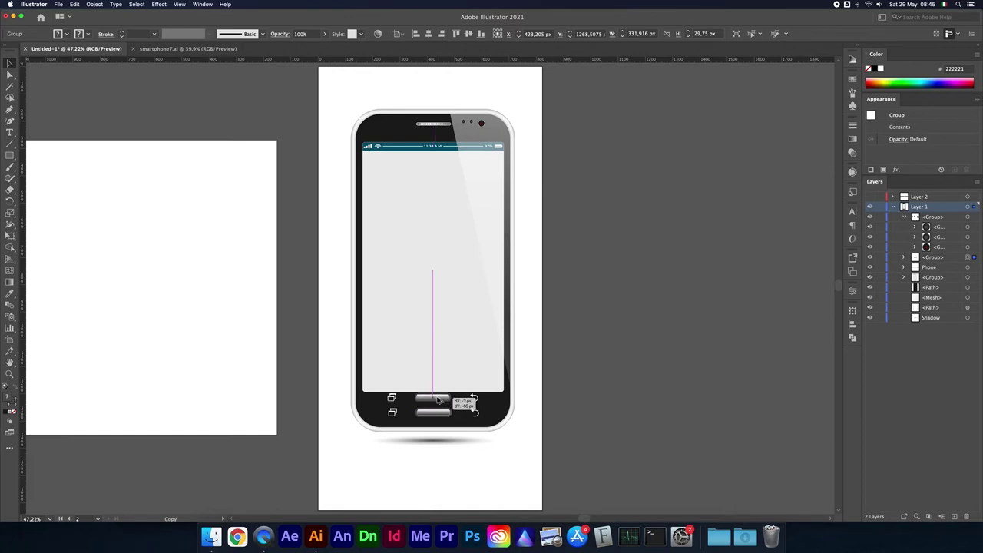
left_click_drag(440, 383, 443, 384)
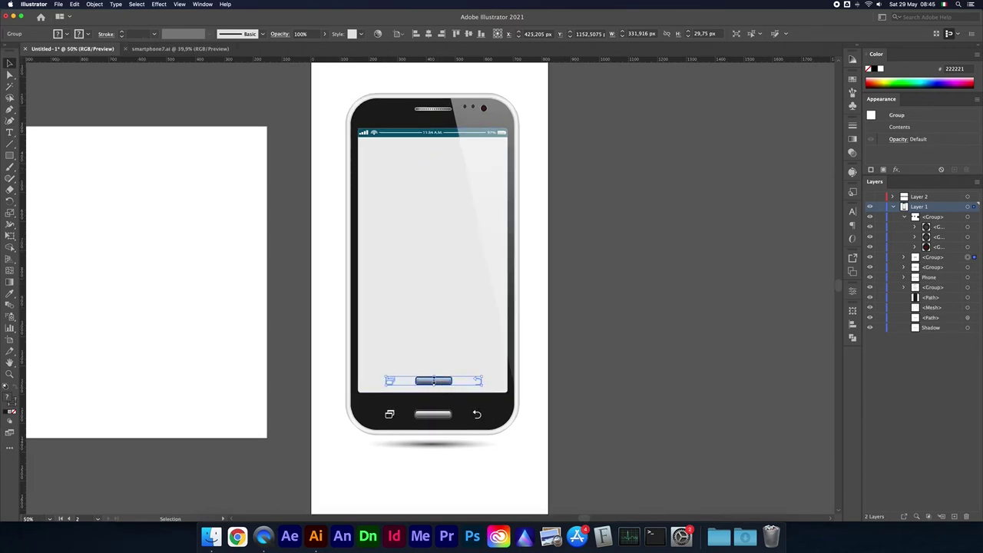
key("ctrl+z")
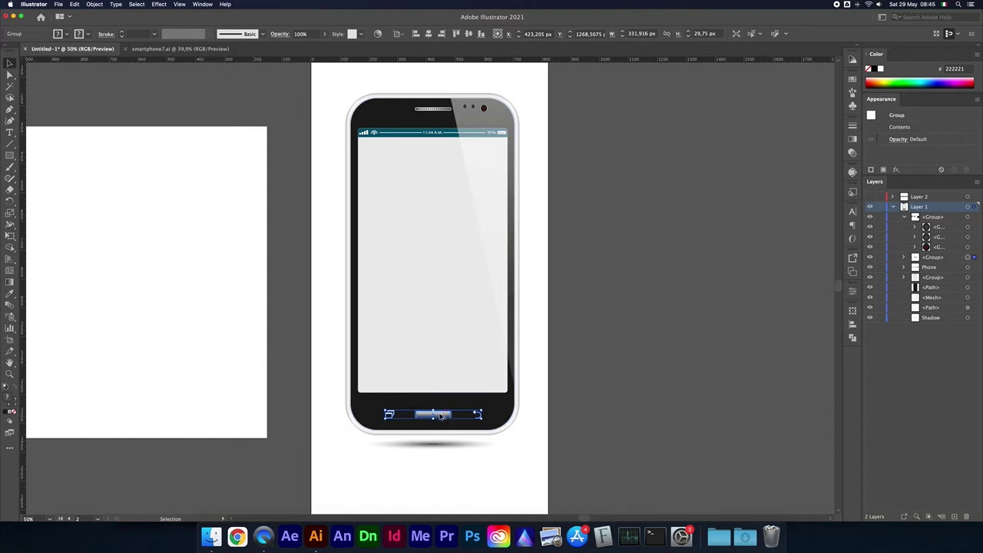
mouse_move(440, 416)
left_mouse_down()
mouse_move(428, 392)
mouse_move(436, 401)
left_mouse_up()
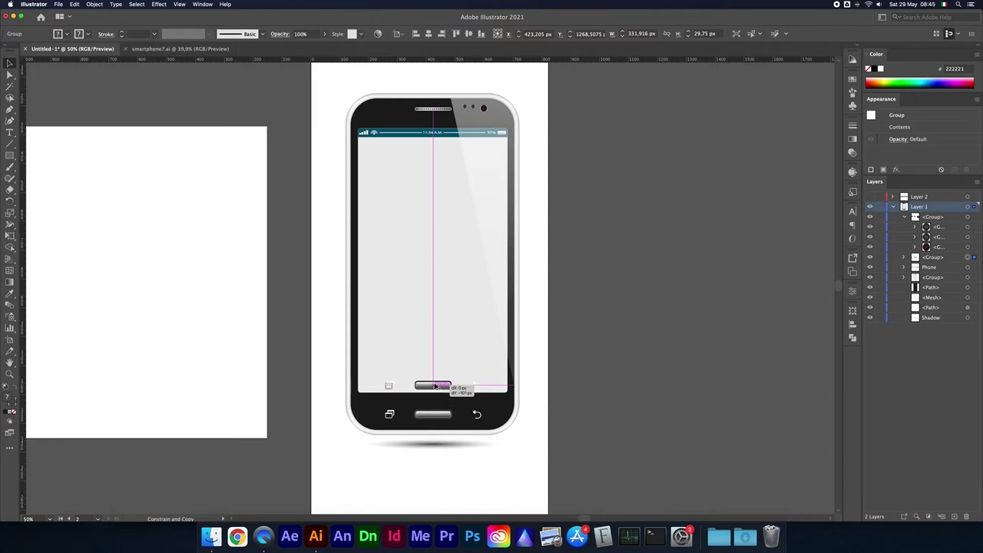
left_click_drag(435, 402, 435, 373)
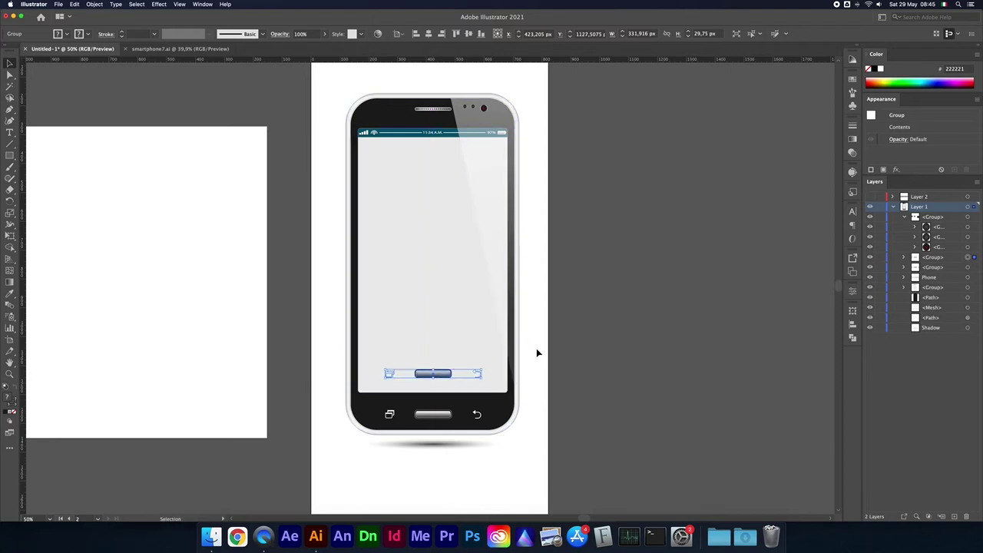
key("super+d")
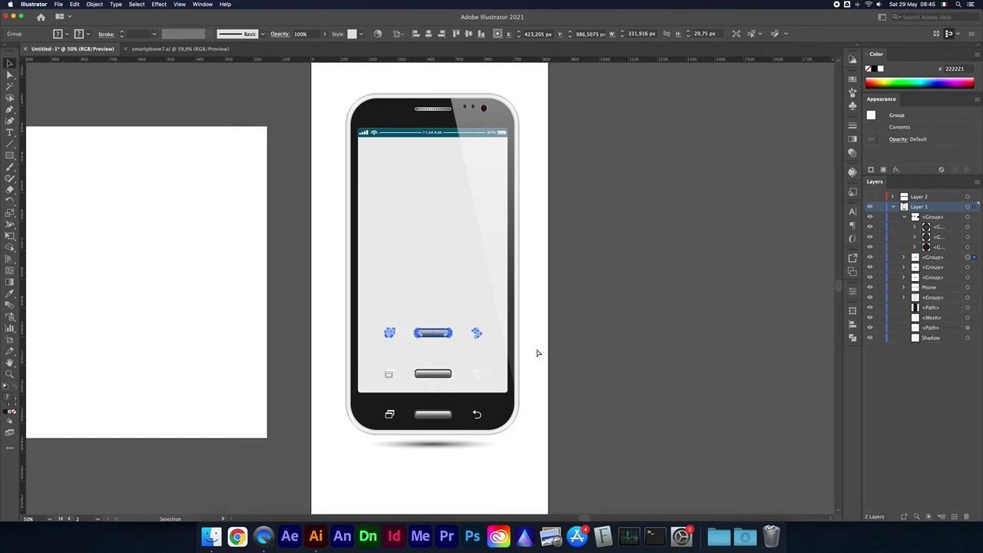
key("super+d")
key("super+d")
key("super+d")
key("super+d")
key("v")
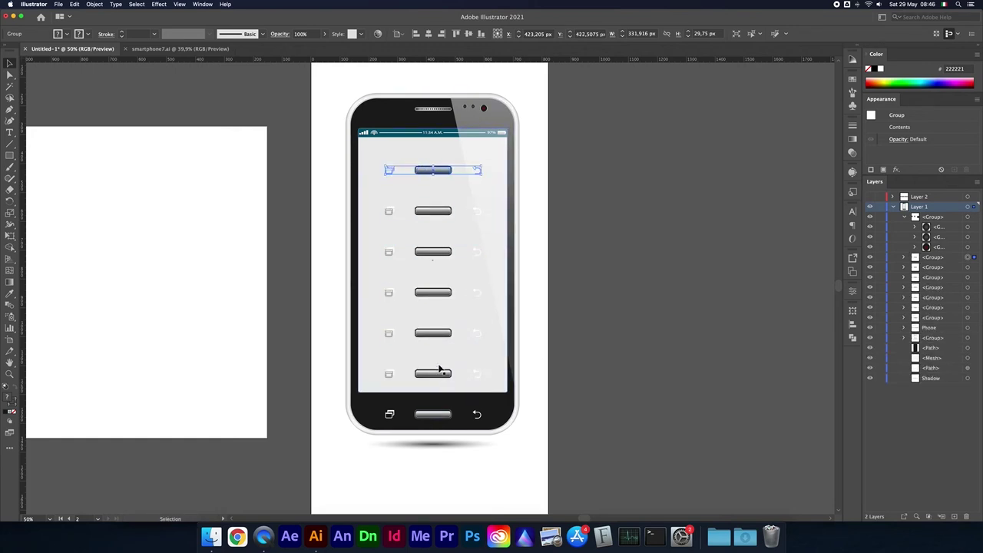
key("super+z")
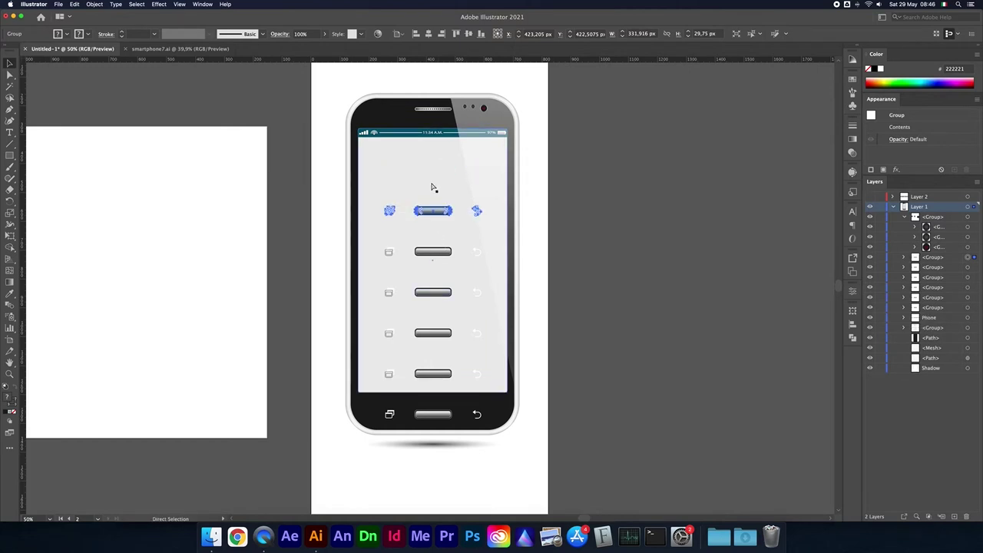
key("super+z")
key("super+z")
key("super+z")
key("super+z")
key("super+z")
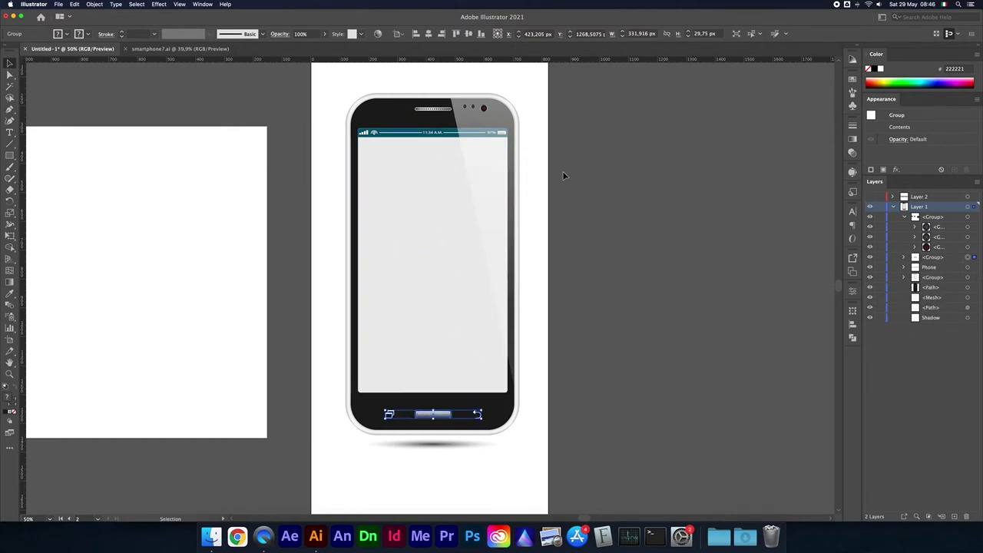
left_click(562, 171)
key("super+minus")
Drag a copy of the phone mockup to the right and repeat it twice with Cmd+D.
left_click_drag(356, 143, 530, 408)
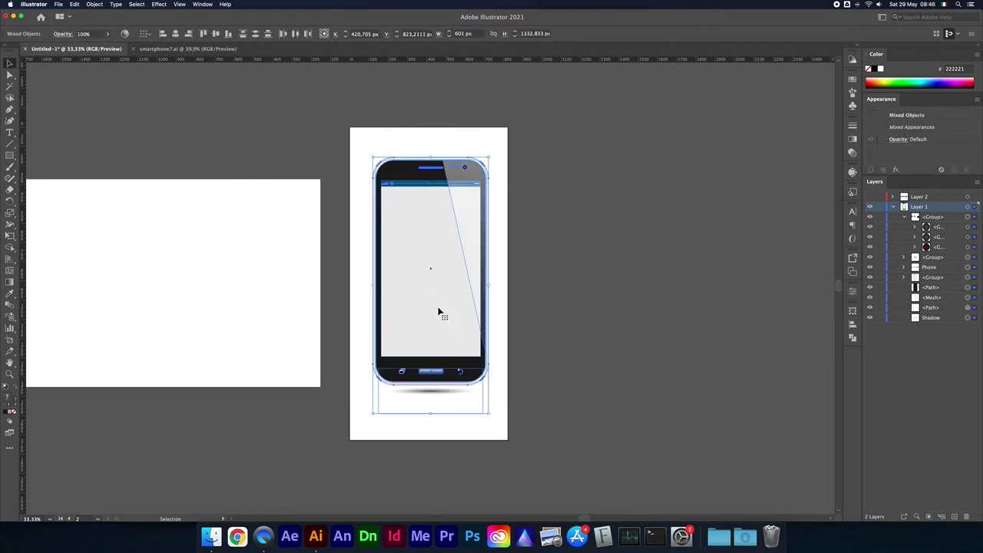
left_click_drag(439, 311, 594, 302)
key("super+minus")
key("super+minus")
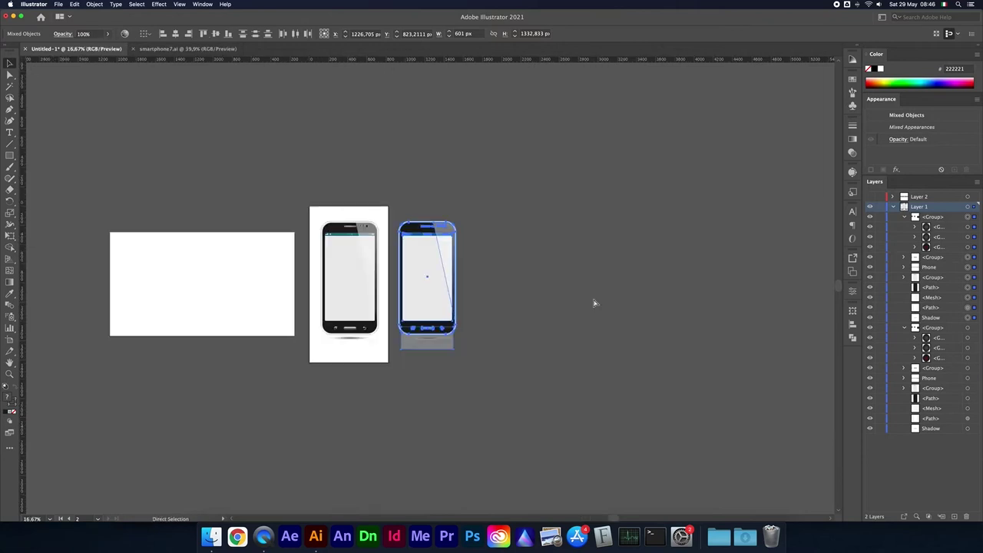
key("super+minus")
key("super+d")
key("super+d")
key("super+d")
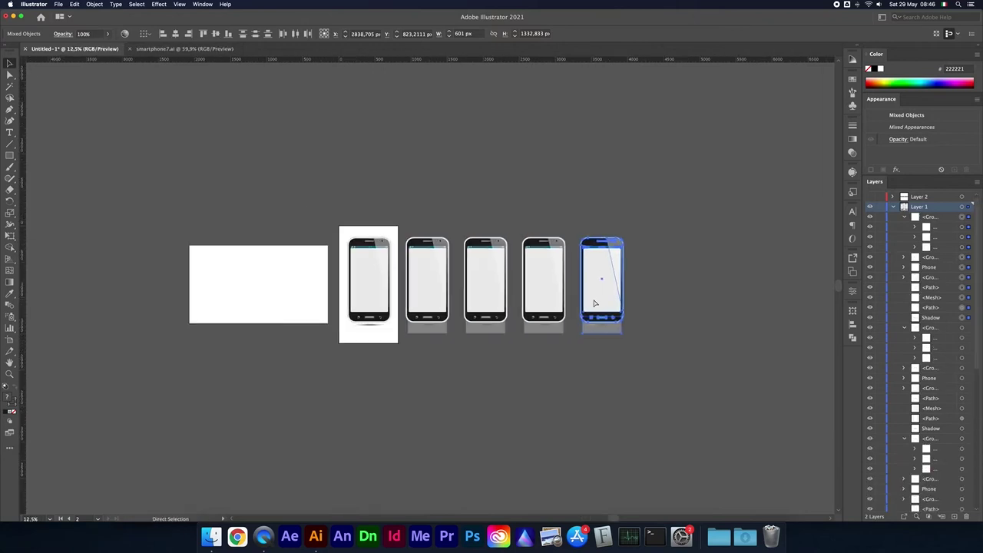
key("super+d")
key("super+d")
key("super+d")
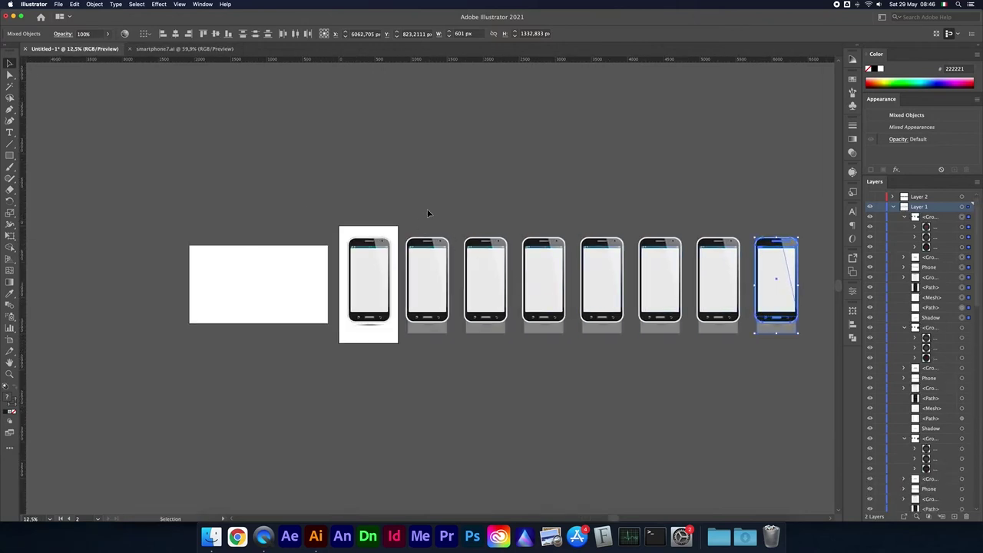
Undo the extra phone copies and zoom in on the original phone.
left_click(428, 213)
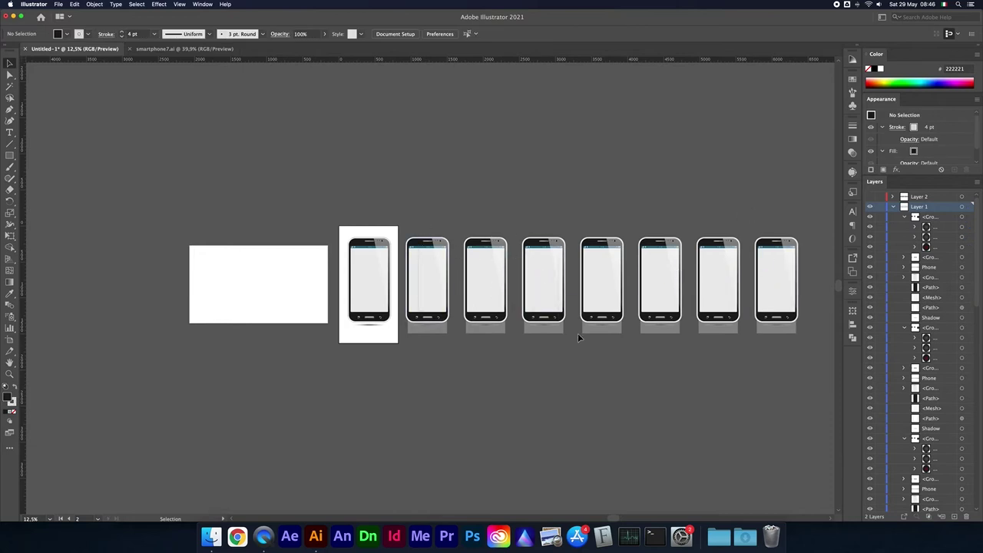
key("super+z")
key("super+z")
key("super+z")
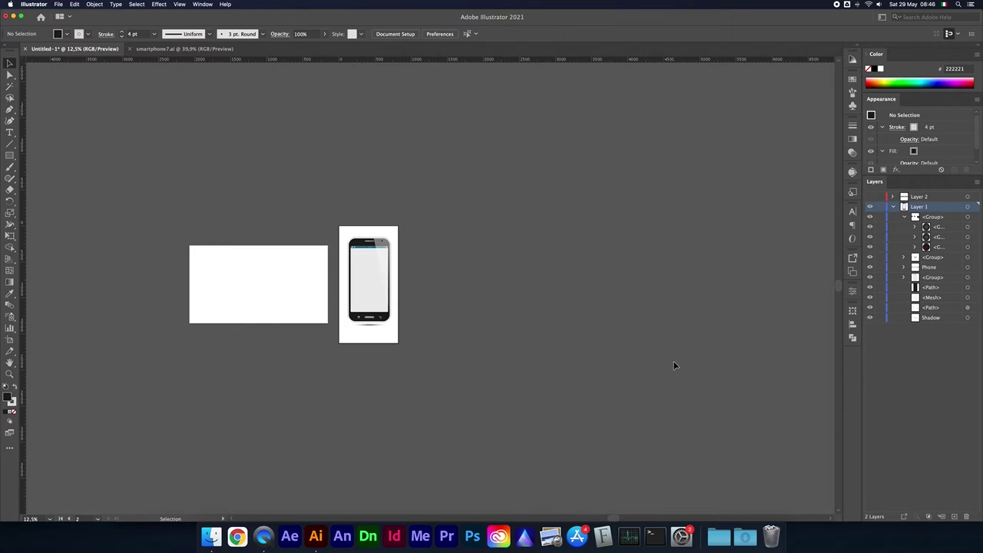
key("super+equal")
key("super+equal")
key("super+equal")
scroll(610, 344, "left", 3)
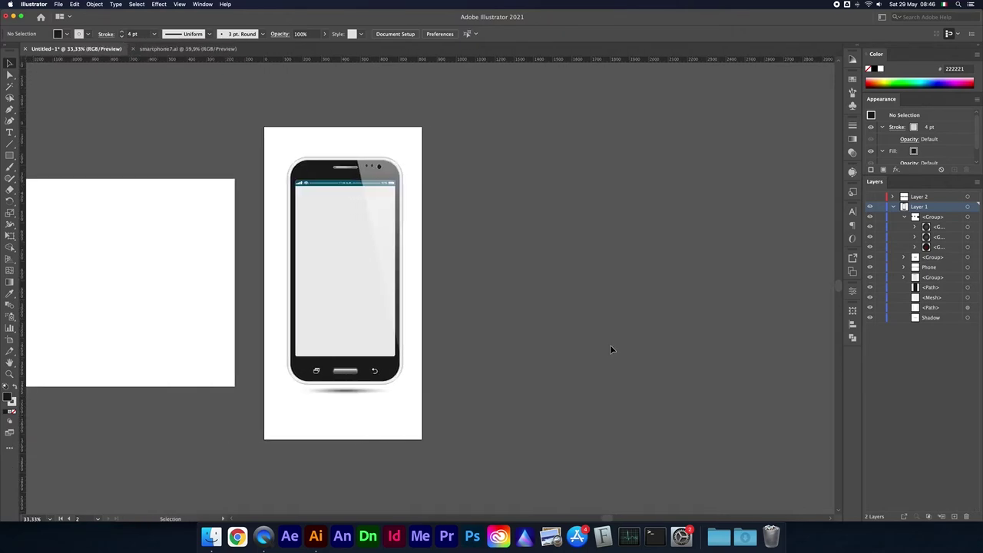
scroll(610, 345, "left", 1)
scroll(611, 345, "left", 3)
key("super+equal")
scroll(611, 344, "right", 1)
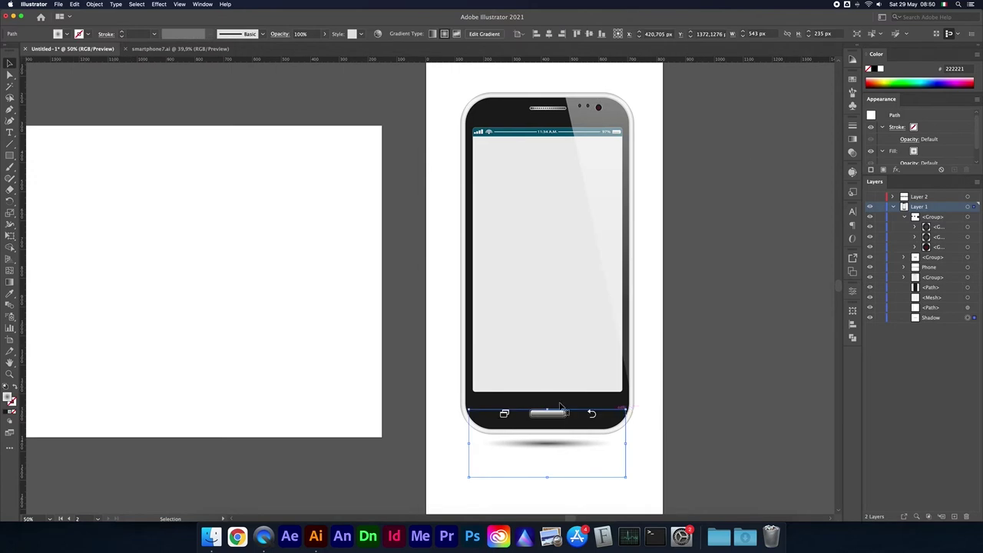
Marquee-select the entire phone and scale it by its bounding-box handles, narrowing then widening it.
left_click(438, 363)
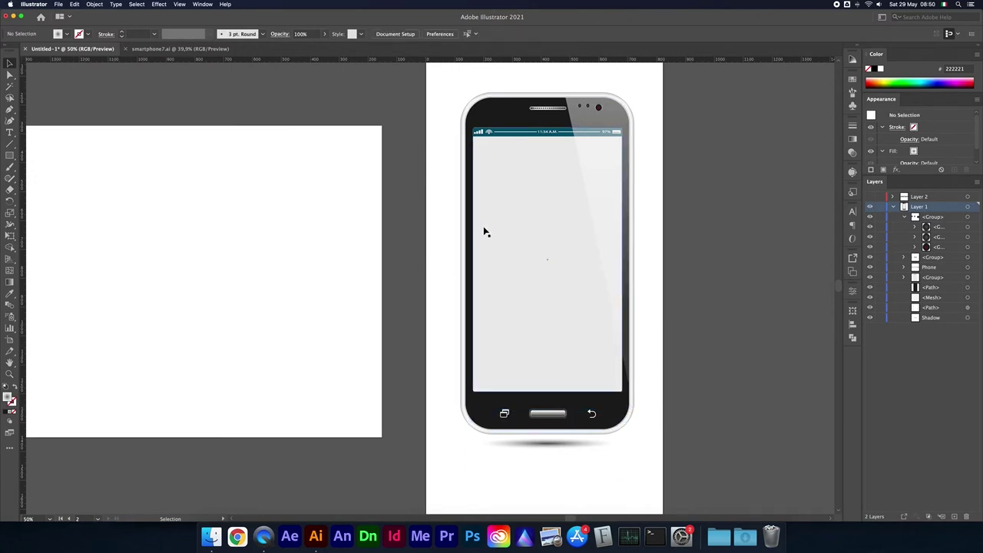
left_click_drag(449, 81, 651, 466)
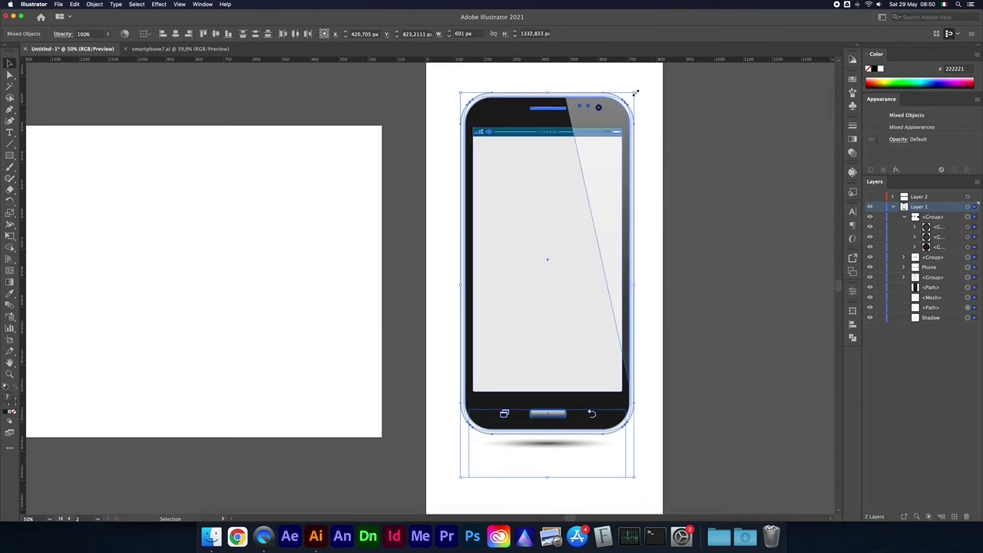
mouse_move(635, 92)
left_mouse_down()
mouse_move(586, 180)
mouse_move(626, 135)
left_mouse_up()
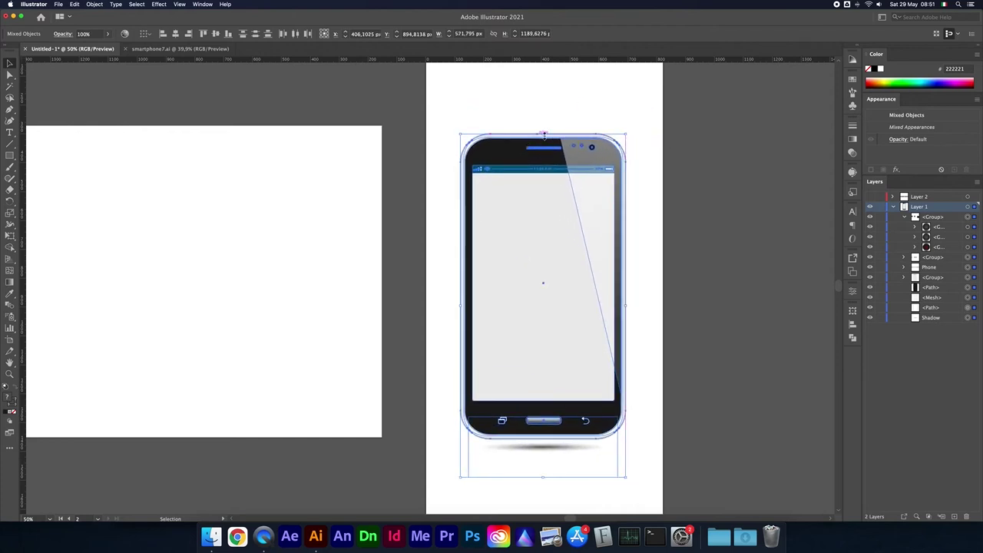
left_click_drag(543, 134, 537, 130)
left_click_drag(628, 134, 582, 140)
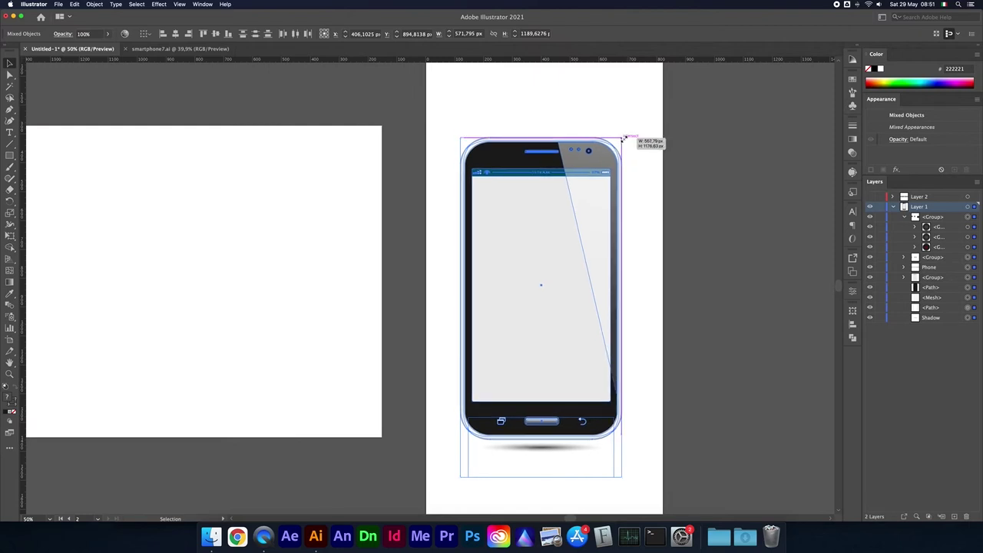
left_click_drag(581, 140, 575, 142)
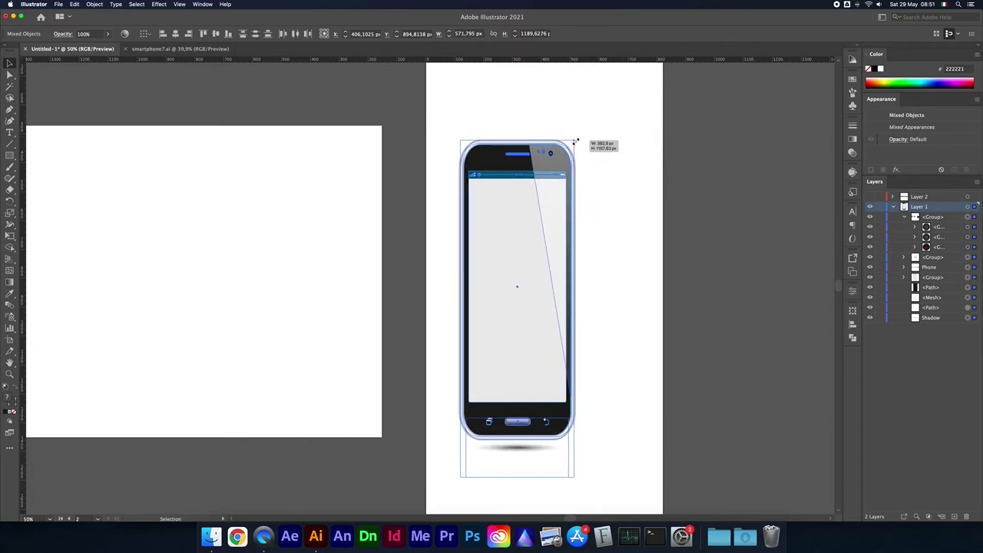
mouse_move(575, 141)
left_mouse_down()
mouse_move(610, 146)
mouse_move(691, 90)
mouse_move(680, 106)
mouse_move(650, 81)
mouse_move(595, 139)
mouse_move(656, 99)
mouse_move(628, 113)
left_mouse_up()
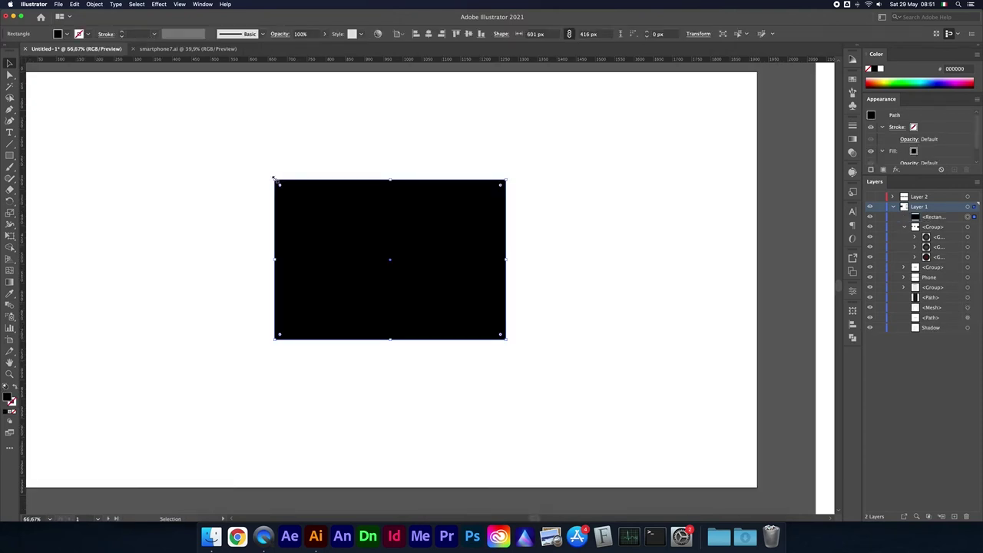
Resize the black rectangle with its bounding-box handles into an 862 × 862 px square.
left_click_drag(275, 180, 366, 211)
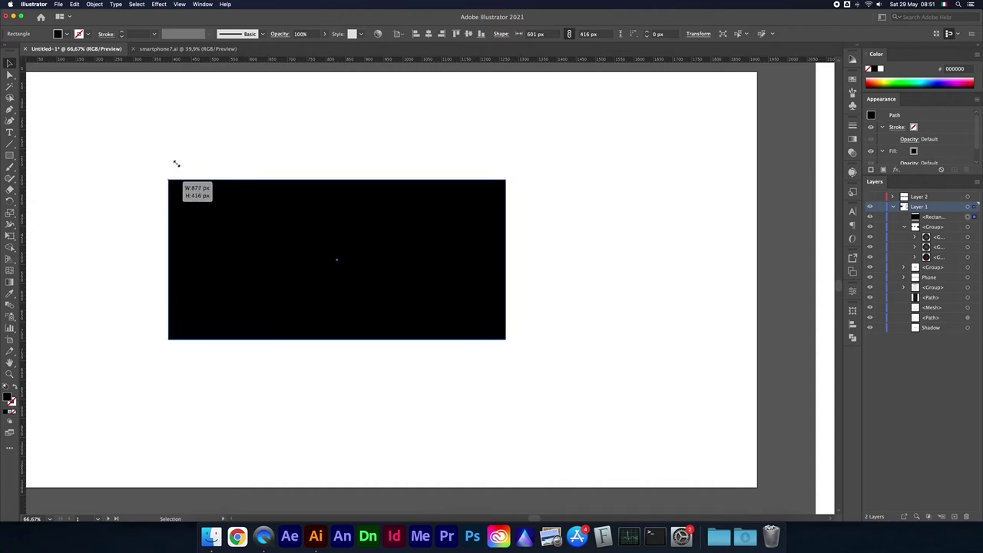
left_click_drag(366, 211, 200, 125)
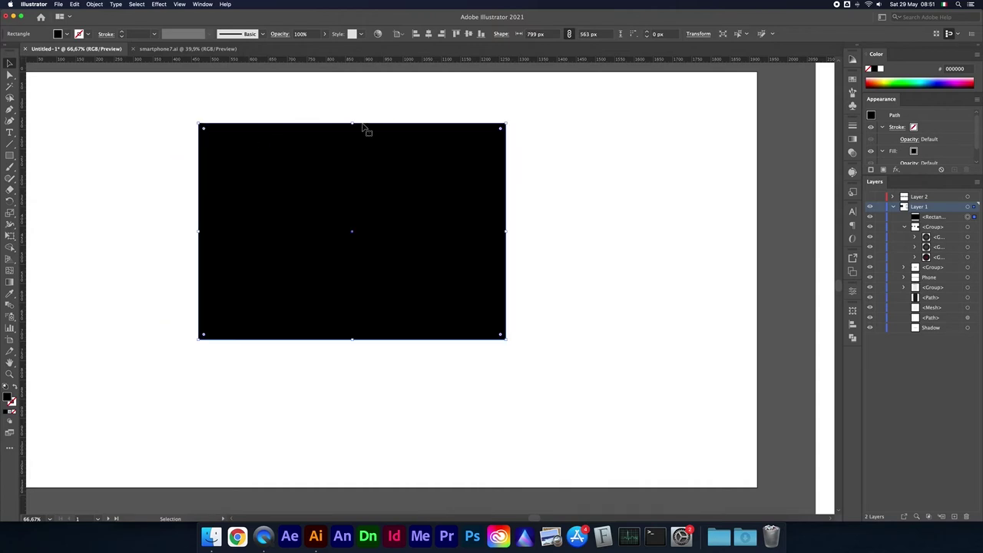
left_click_drag(354, 123, 353, 102)
left_click_drag(507, 221, 651, 223)
mouse_move(652, 340)
left_mouse_down()
mouse_move(618, 397)
mouse_move(543, 449)
mouse_move(648, 399)
mouse_move(550, 413)
mouse_move(531, 435)
left_mouse_up()
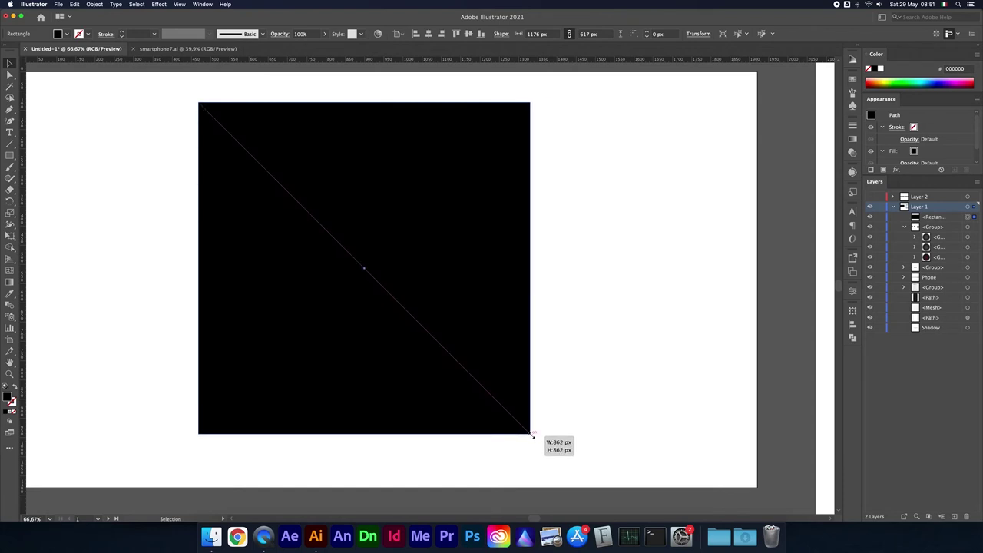
left_click_drag(532, 435, 532, 434)
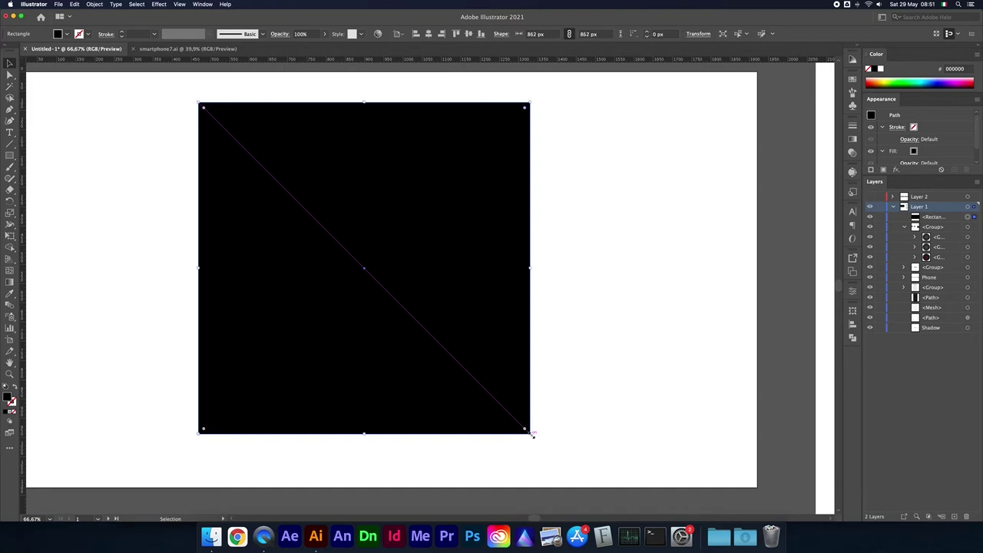
left_click(603, 145)
left_click(494, 156)
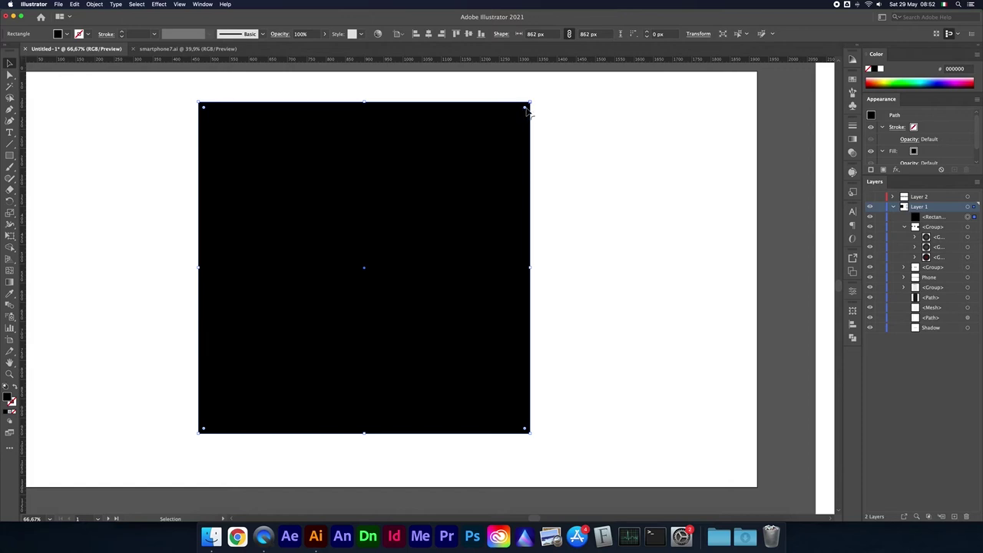
Zoom in and drag a live-corner widget to round the square's corners slightly.
left_click(518, 167)
key("super+1")
scroll(476, 191, "up", 3)
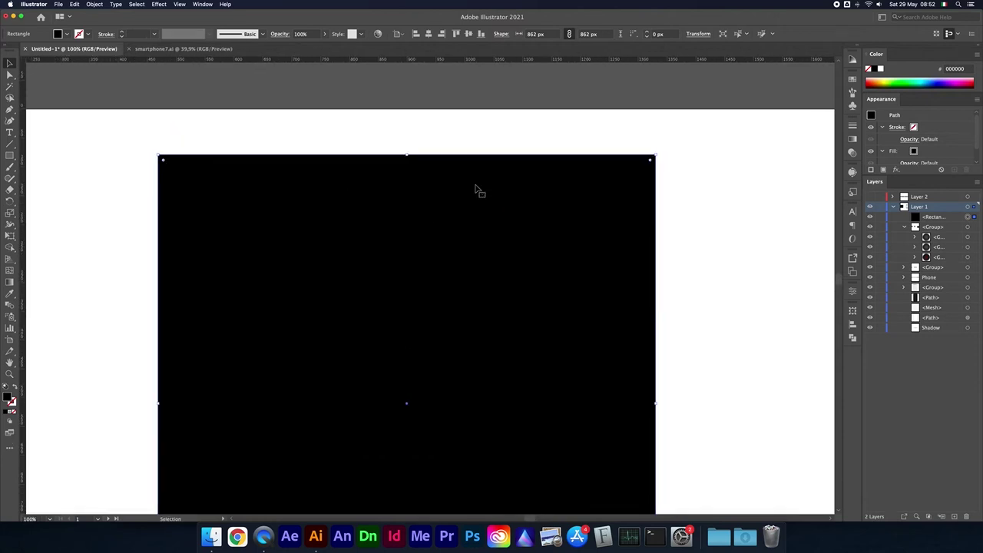
scroll(537, 191, "right", 3)
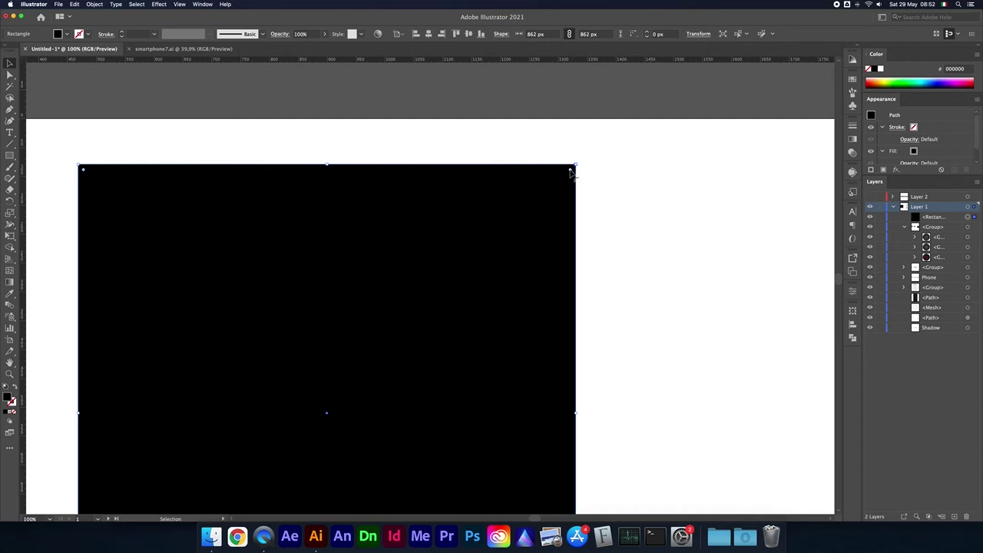
left_click_drag(571, 173, 554, 196)
key("super+alt+0")
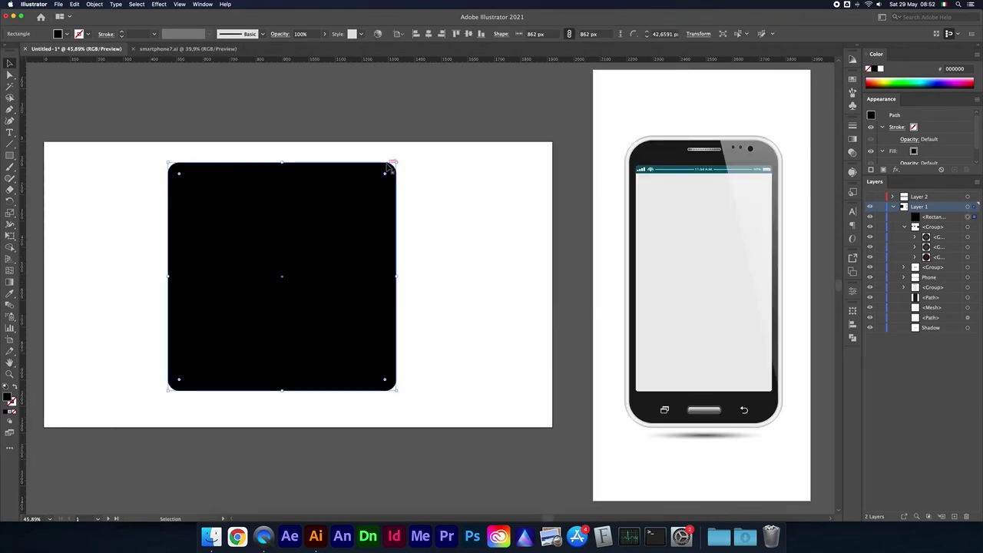
Round the square into a circle, then into a wide rounded rectangle, and delete it.
left_click_drag(386, 175, 294, 278)
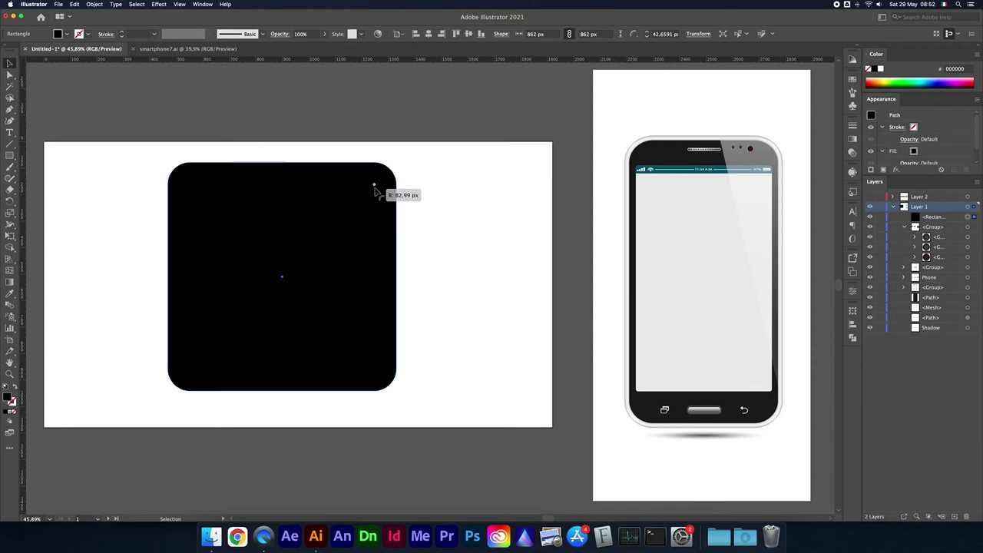
left_click_drag(293, 281, 283, 284)
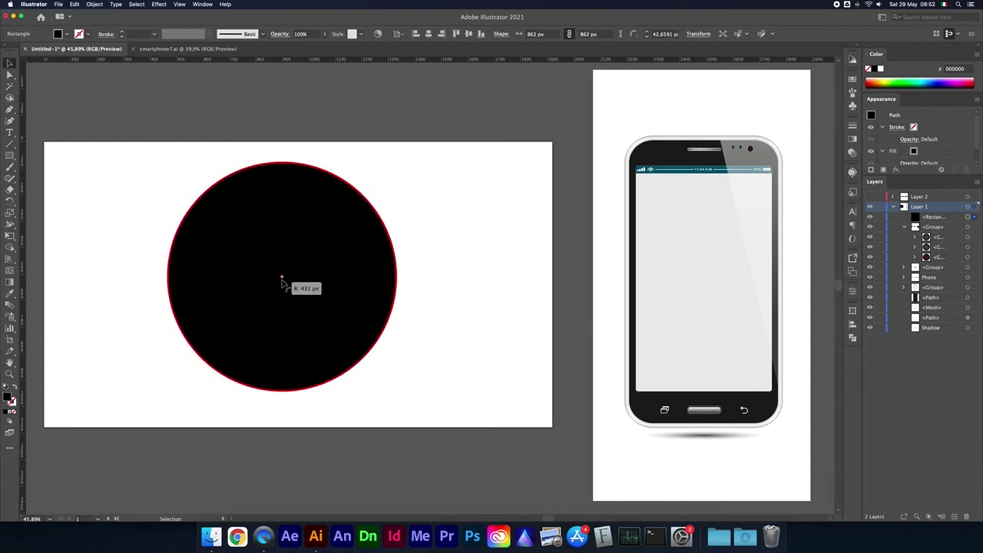
mouse_move(281, 284)
left_mouse_down()
mouse_move(334, 223)
mouse_move(393, 187)
mouse_move(398, 178)
mouse_move(386, 184)
mouse_move(390, 177)
mouse_move(408, 166)
mouse_move(394, 164)
mouse_move(410, 156)
mouse_move(392, 164)
mouse_move(404, 160)
left_mouse_up()
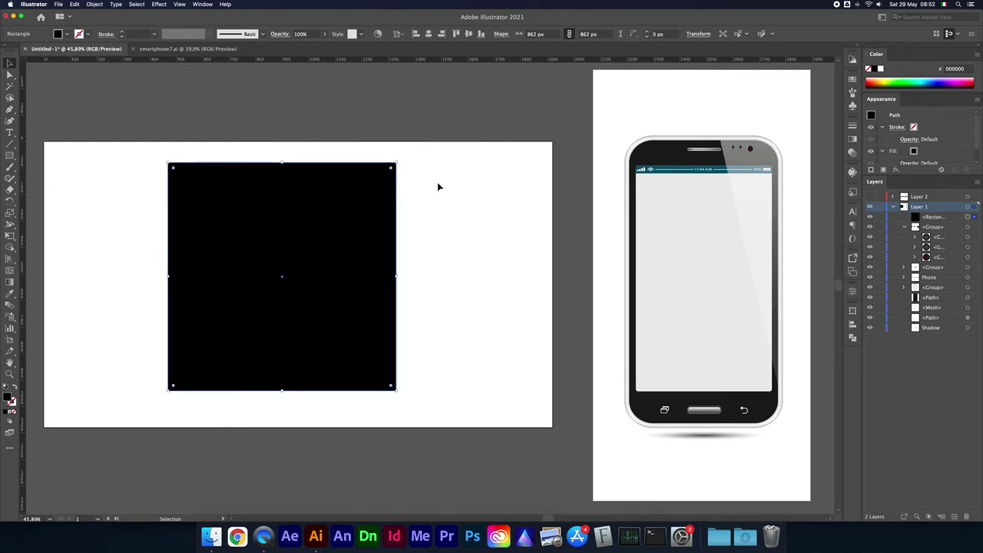
left_click_drag(397, 276, 519, 277)
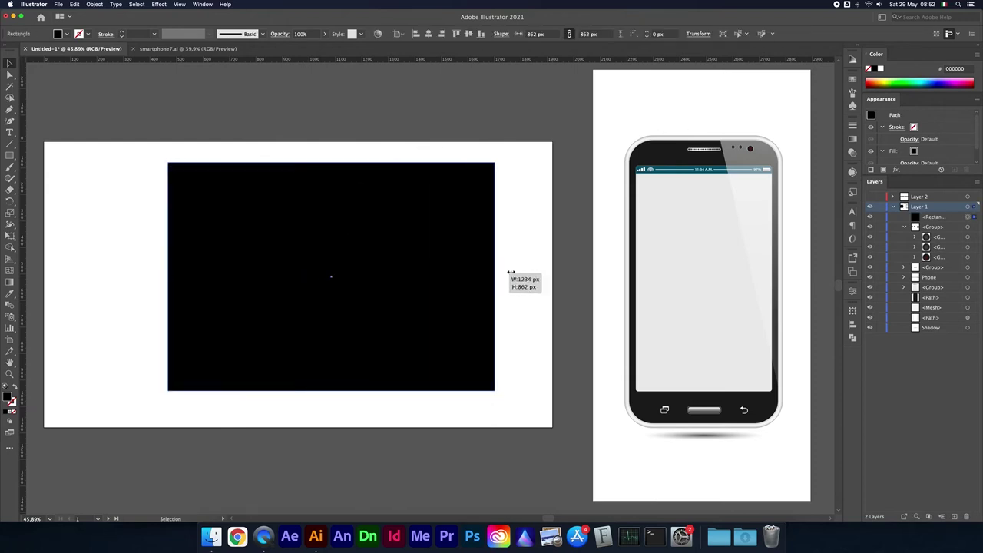
left_click_drag(513, 169, 422, 230)
key("Delete")
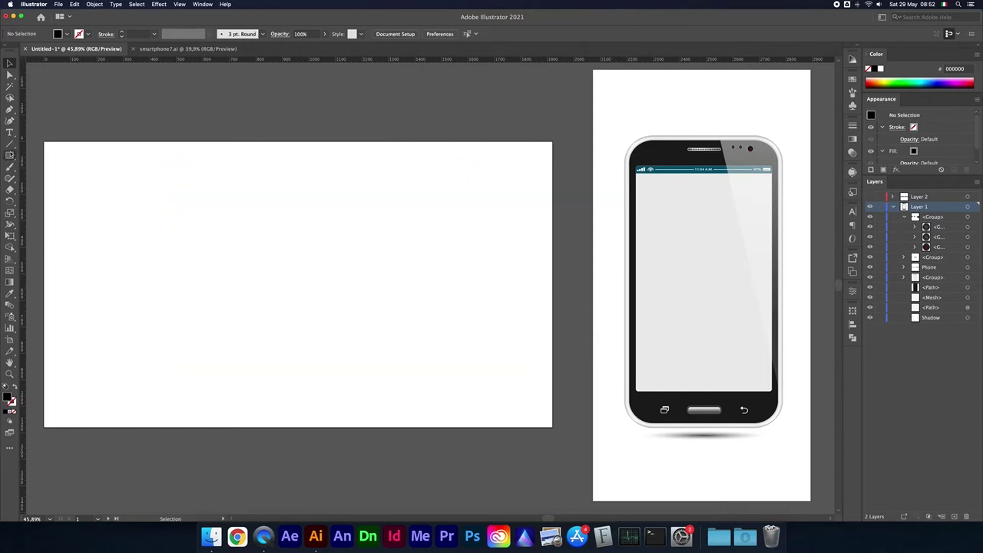
Draw a black five-pointed star on the empty artboard with the Star tool.
left_click_drag(9, 155, 64, 157)
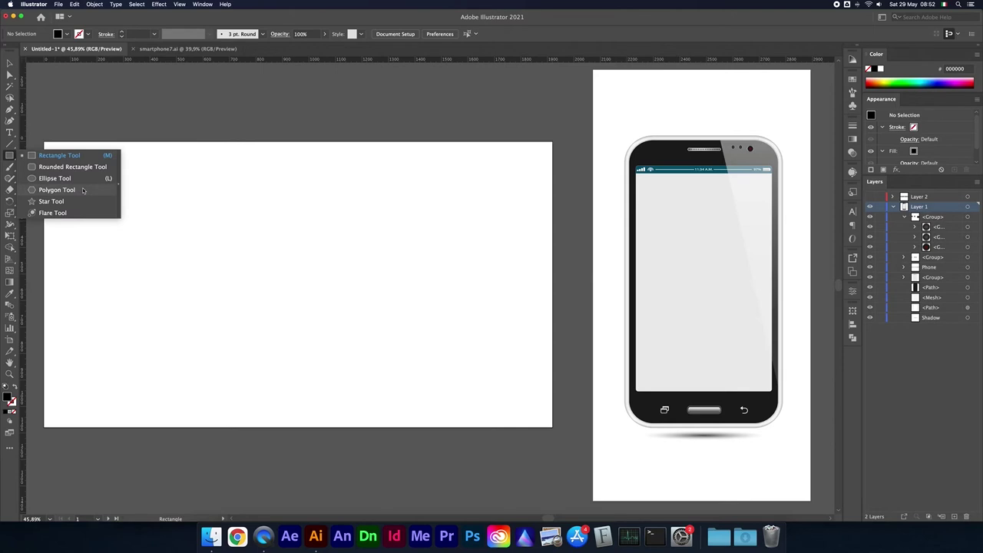
left_click(62, 201)
left_click(220, 239)
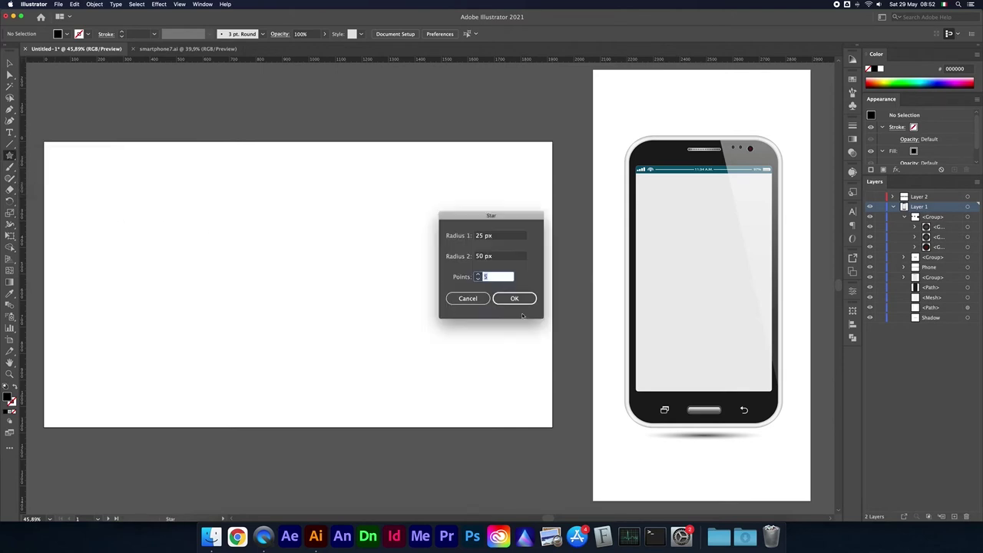
left_click(521, 305)
left_click(517, 299)
left_click(10, 63)
Zoom in on the star and toggle Direct Selection (A) to show its anchor points.
key("super+equal")
key("super+equal")
key("super+equal")
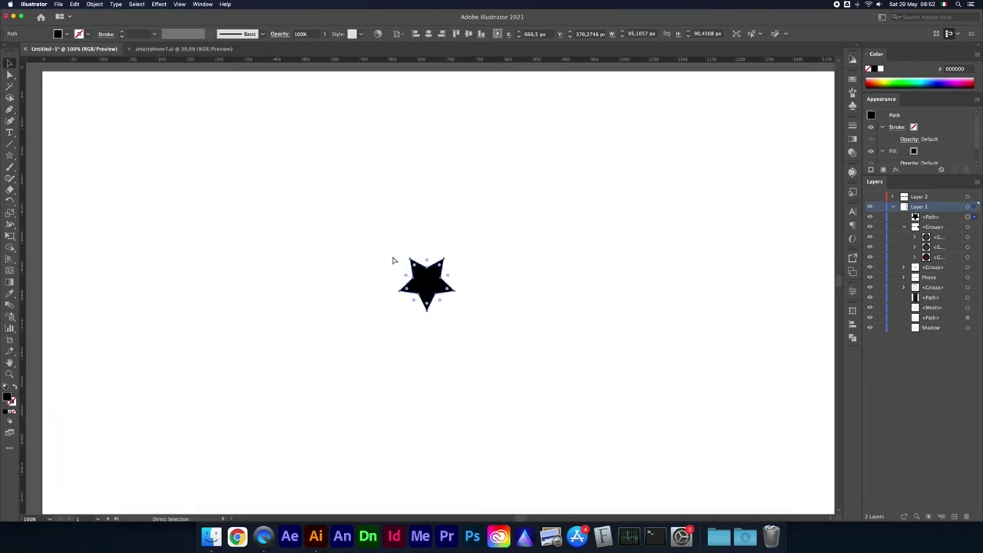
key("super+equal")
key("super+equal")
key("super+equal")
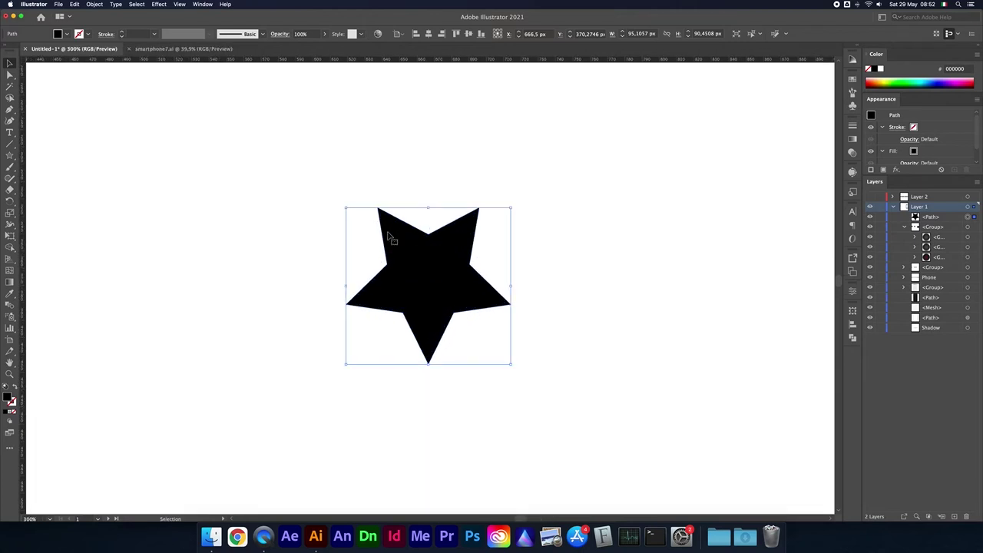
key("super+equal")
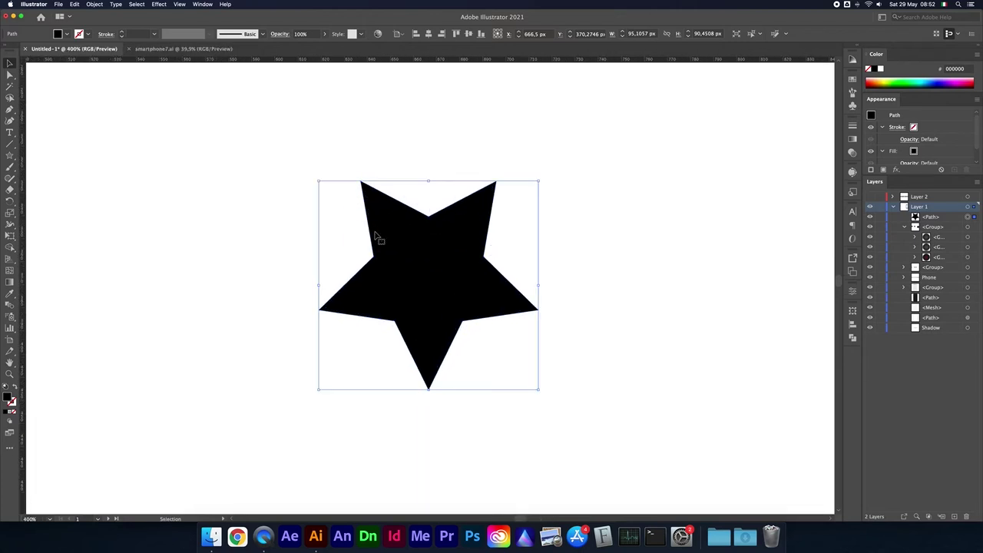
key("a")
key("super+equal")
key("v")
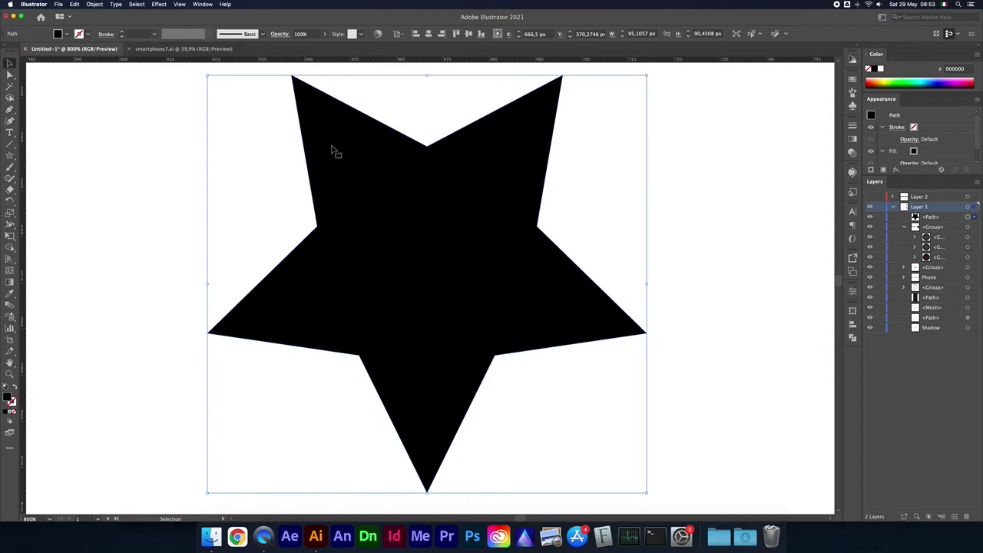
scroll(329, 149, "up", 2)
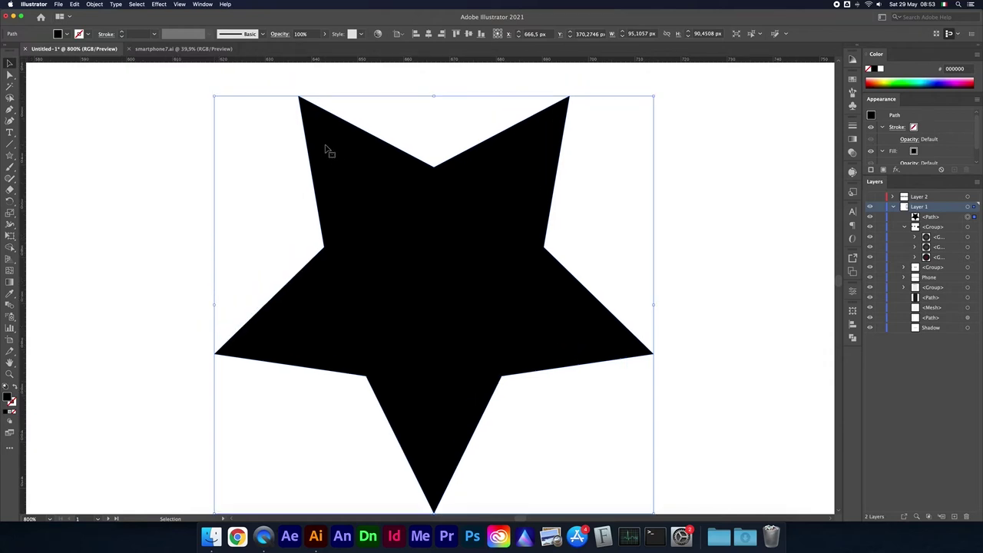
key("a")
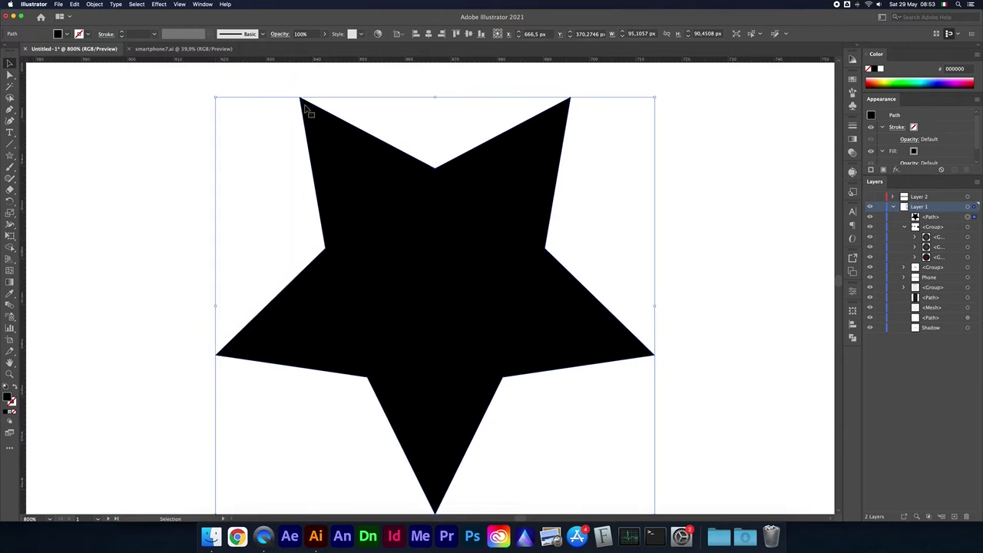
Drag the star's live corners to round it into a flower shape, then restore sharp points.
left_click_drag(304, 106, 321, 127)
key("v")
key("a")
left_click_drag(320, 126, 401, 172)
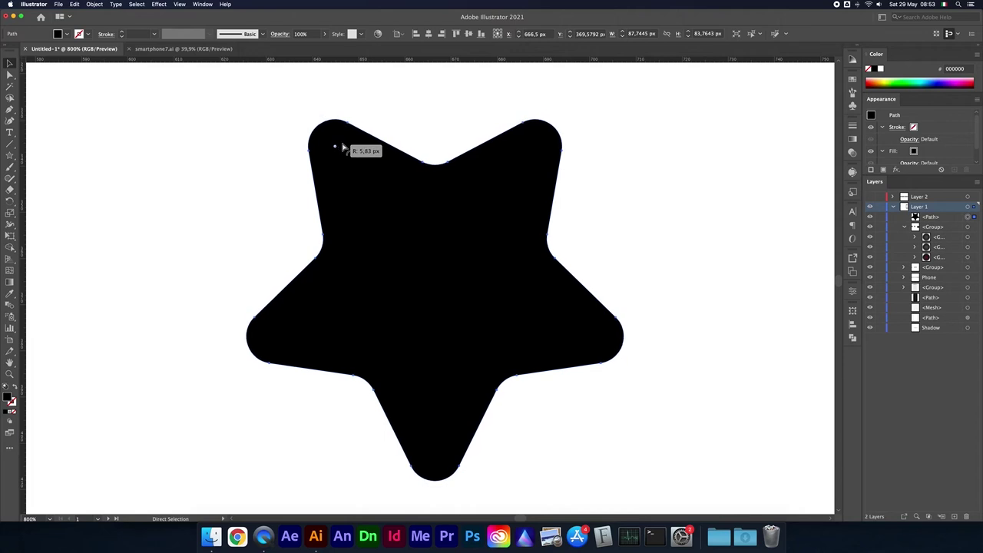
mouse_move(335, 146)
left_mouse_down()
mouse_move(424, 213)
mouse_move(285, 101)
left_mouse_up()
key("v")
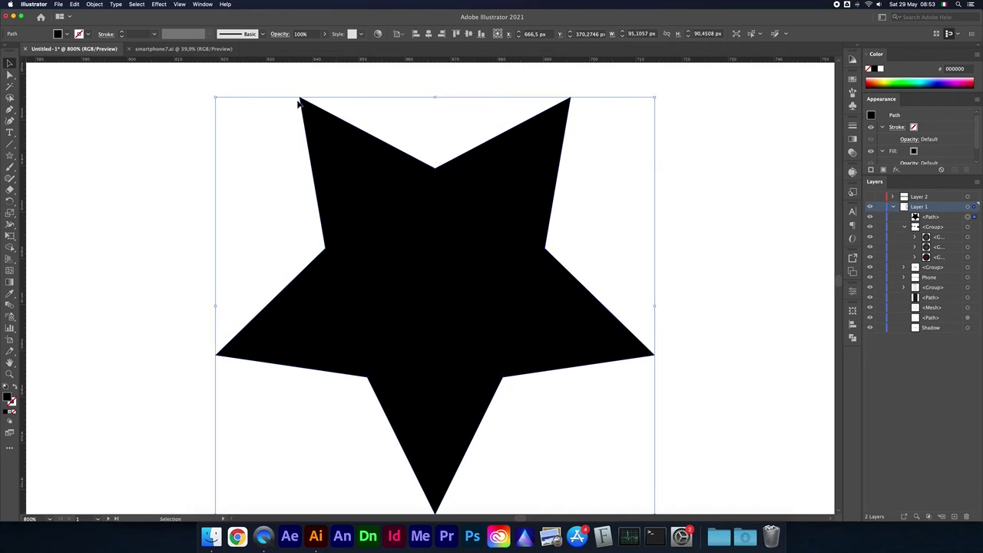
Move the whole star slightly up and right, then zoom out.
left_click(282, 90)
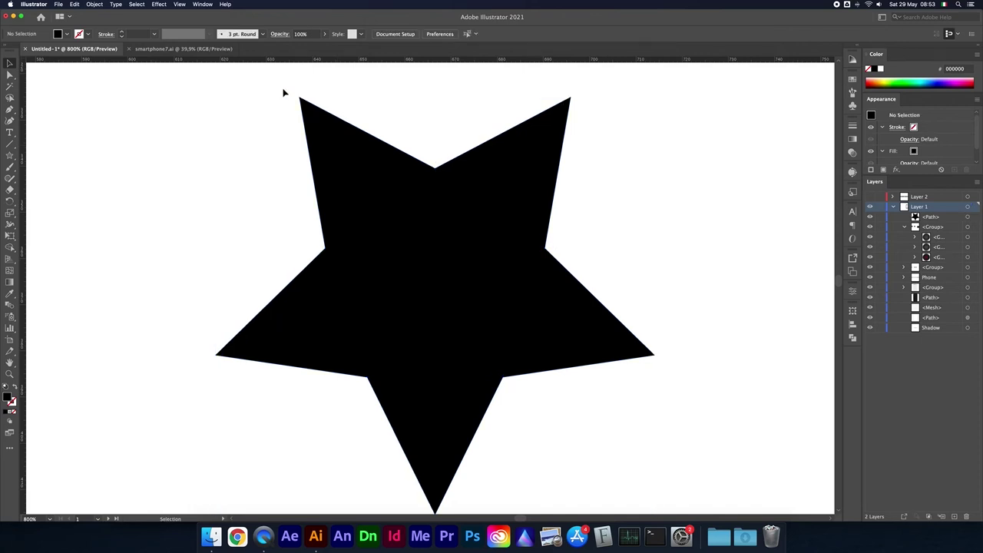
left_click(9, 75)
left_click(9, 63)
left_click(354, 179)
left_click_drag(445, 351, 460, 337)
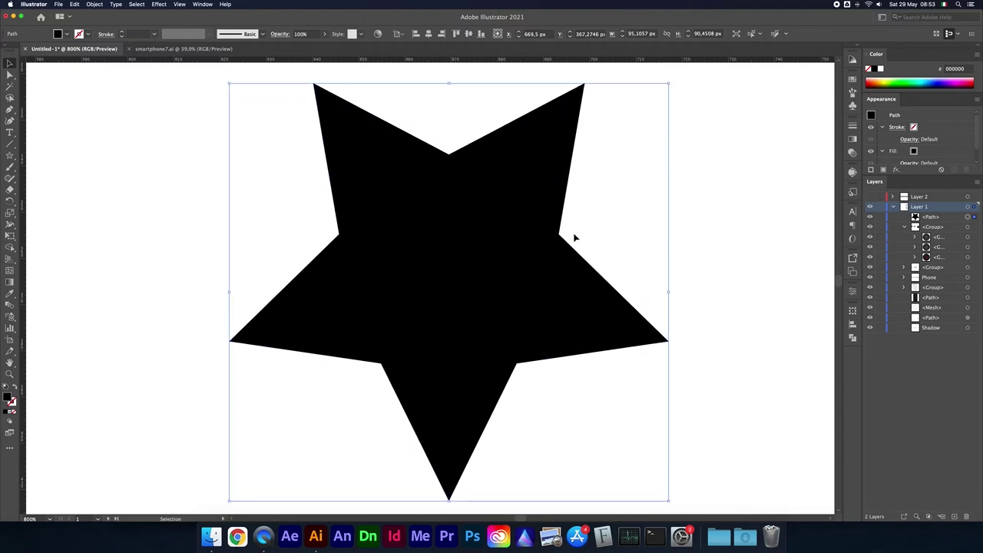
key("super+minus")
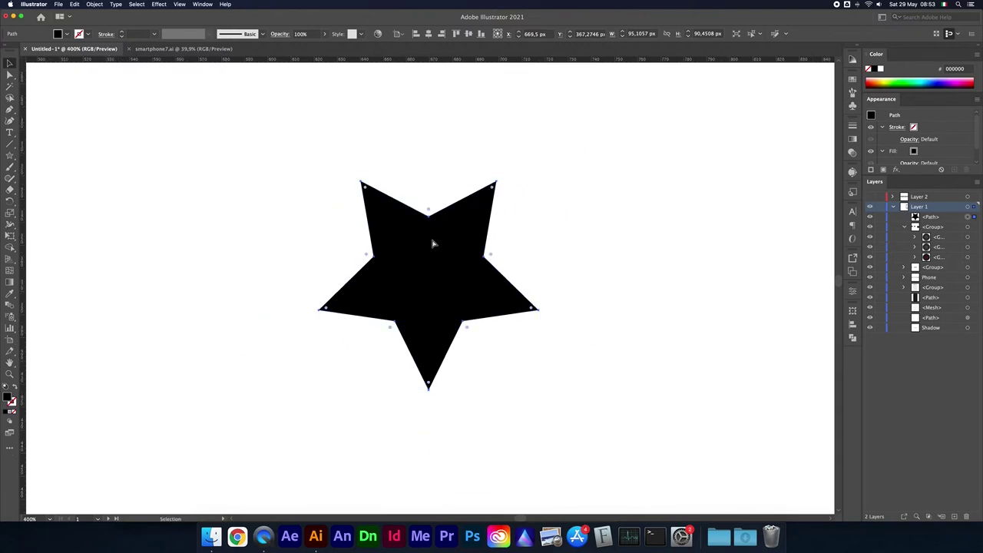
Option-drag a copy of the star to its upper right.
key("super+minus")
left_click_drag(432, 263, 560, 222)
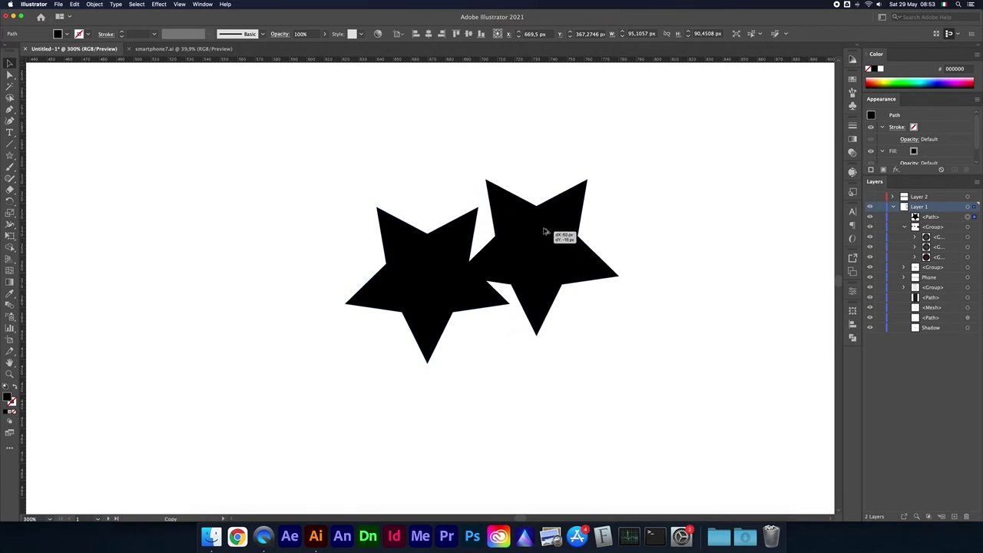
left_click_drag(560, 222, 561, 223)
left_click(451, 169)
Marquee-select both stars and group them with Cmd+G, confirming they select as one.
left_click_drag(403, 143, 572, 281)
key("super+g")
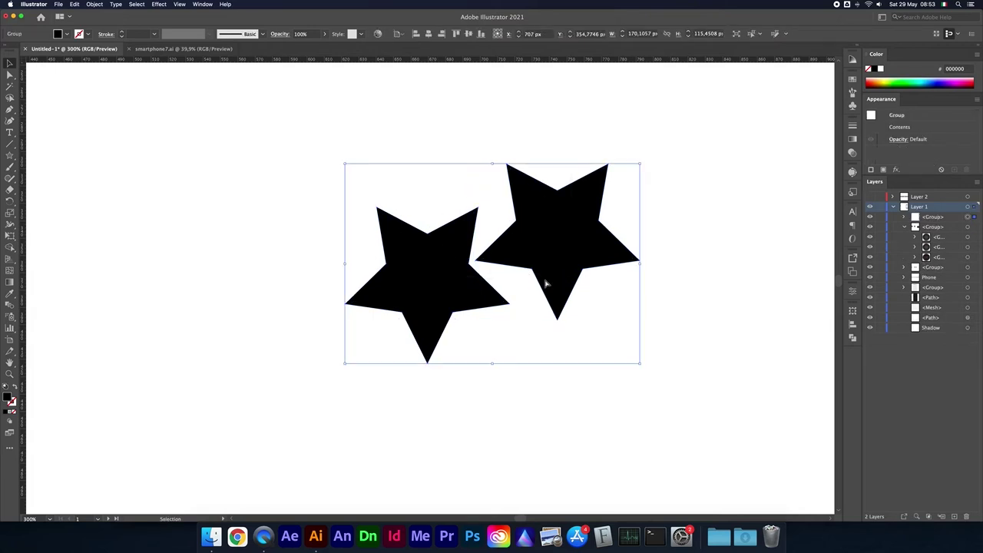
left_click(287, 201)
left_click(423, 287)
left_click(292, 237)
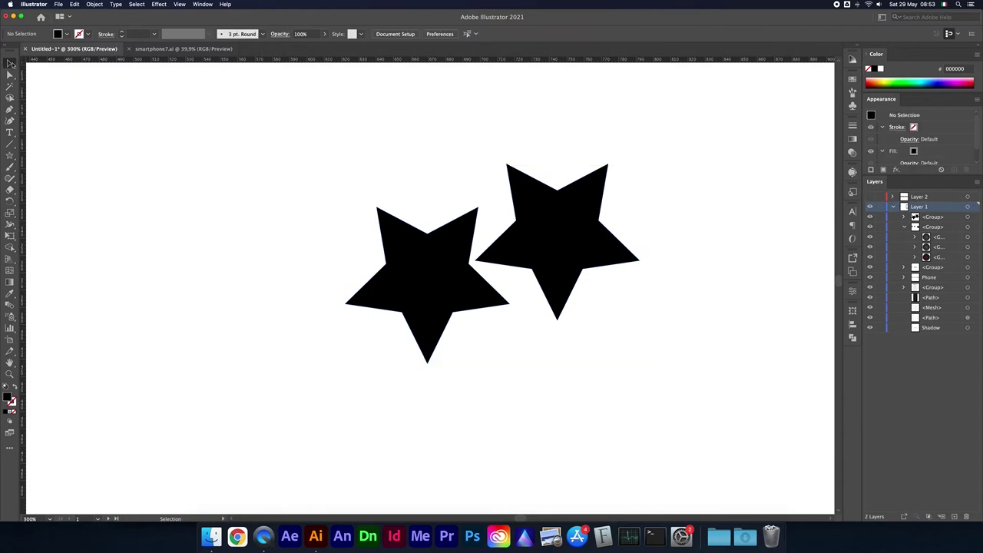
left_click(402, 254)
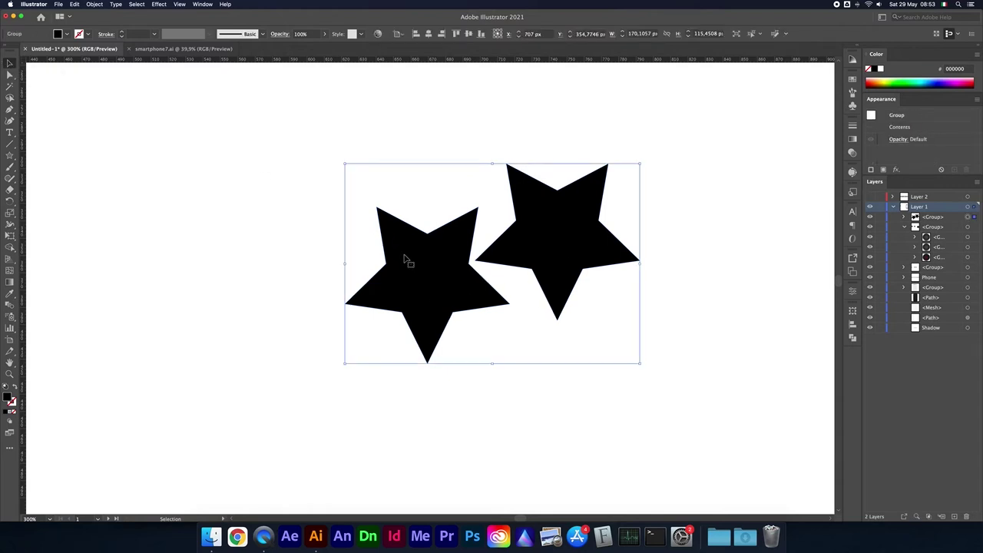
left_click(257, 205)
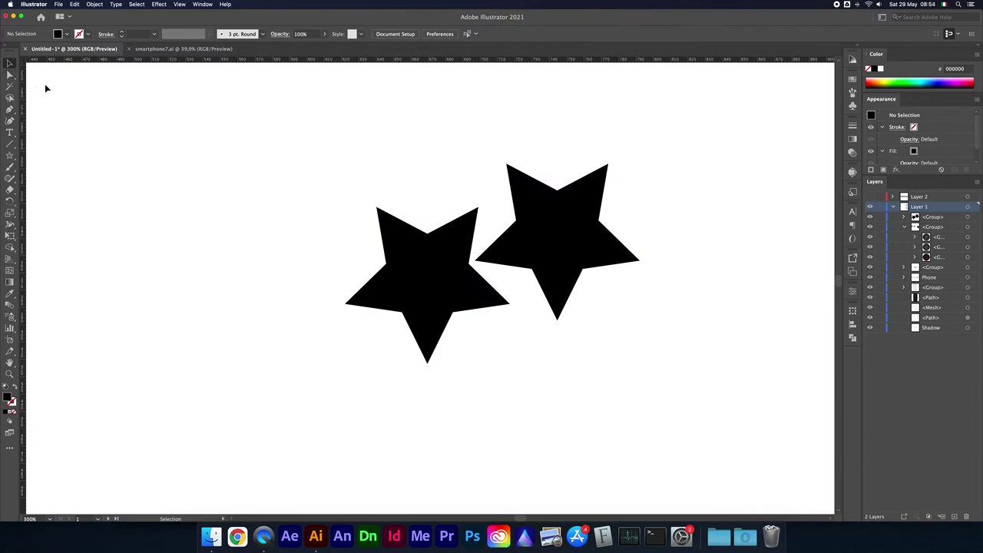
key("a")
Move the left star slightly on its own within the group.
left_click(416, 278)
left_click_drag(434, 287, 420, 278)
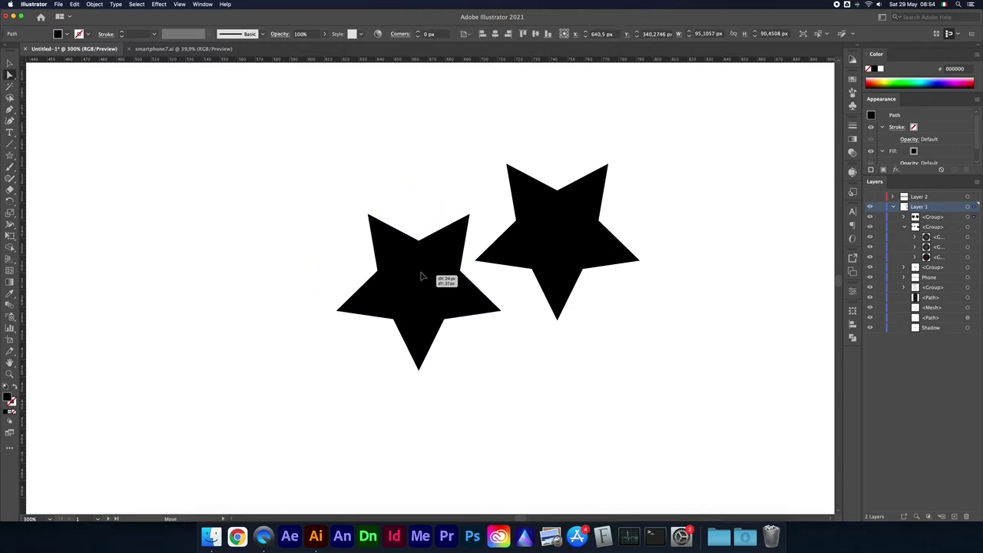
left_click_drag(421, 279, 421, 272)
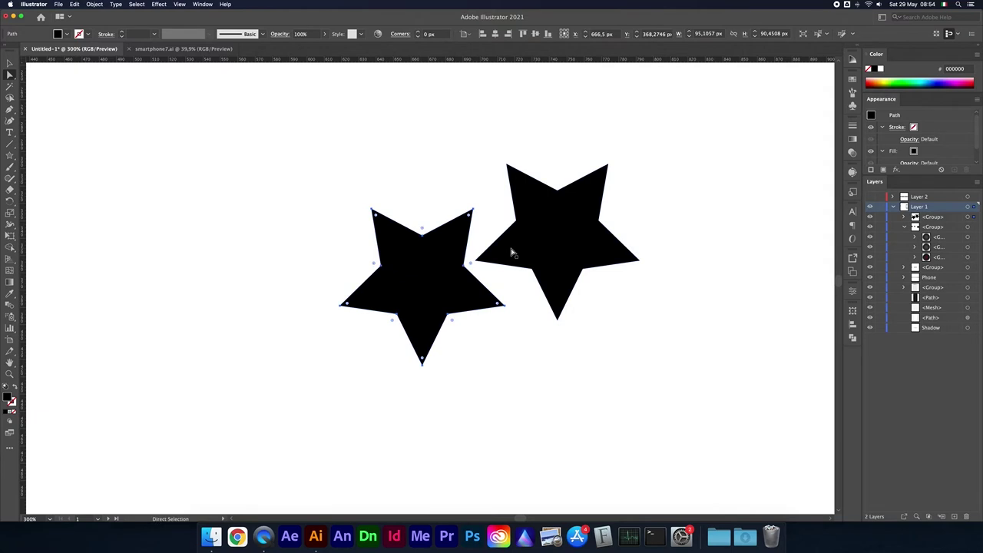
key("v")
key("super+equal")
Zoom in on the left star's top and try selecting its top anchor points.
left_click(220, 197)
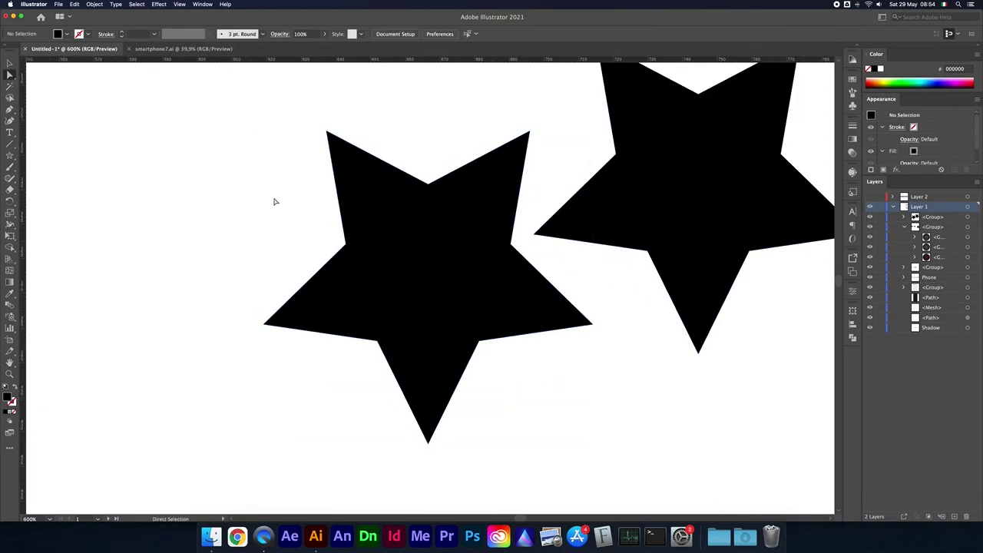
key("super+equal")
scroll(288, 199, "up", 3)
scroll(296, 212, "left", 2)
scroll(296, 213, "up", 1)
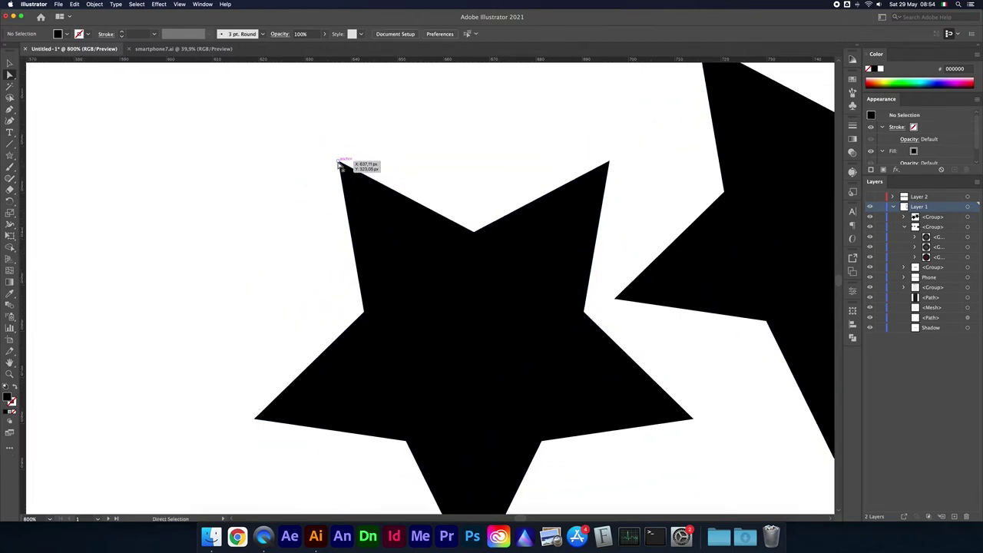
key("a")
left_click(338, 164)
left_click(340, 165)
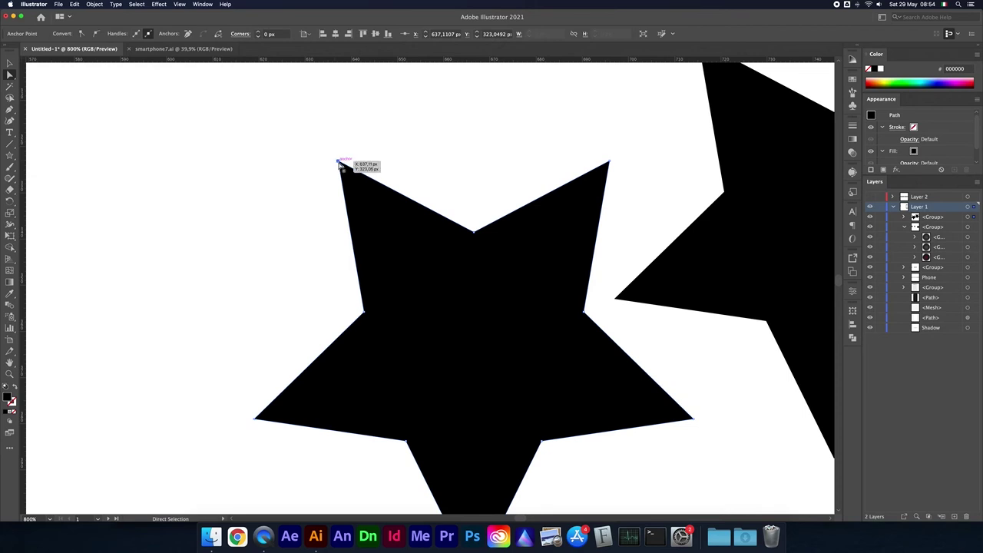
left_click_drag(305, 139, 495, 247)
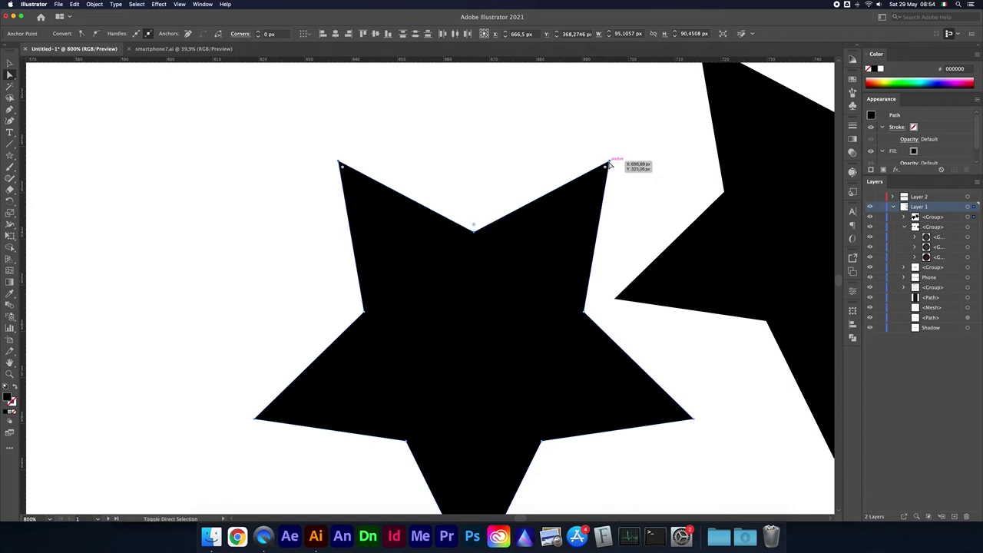
left_click(249, 255)
key("super+minus")
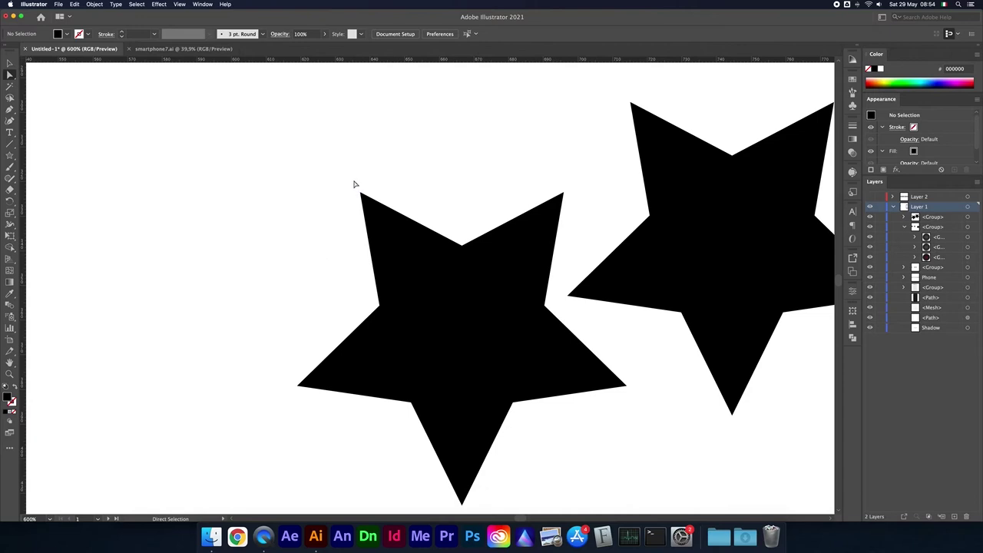
Select the left star's top two points and drag their live corners to round them.
mouse_move(338, 176)
left_mouse_down()
mouse_move(377, 207)
mouse_move(359, 193)
left_mouse_up()
left_click_drag(557, 176, 577, 199)
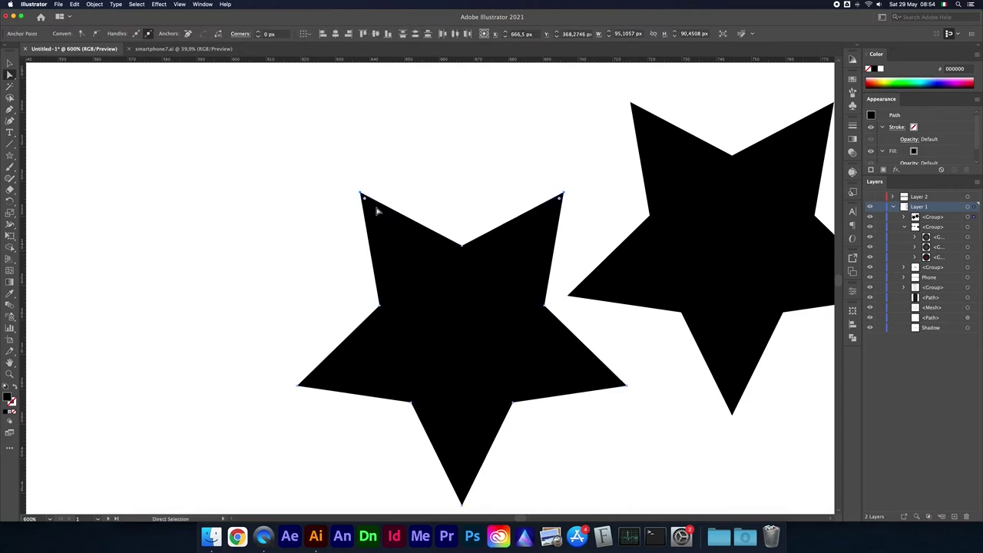
left_click_drag(364, 197, 385, 229)
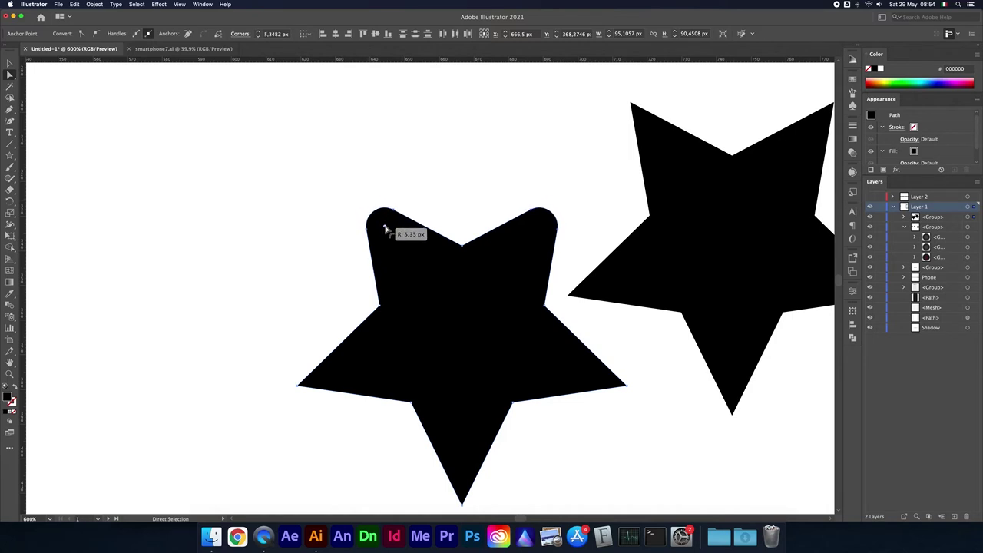
left_click(461, 184)
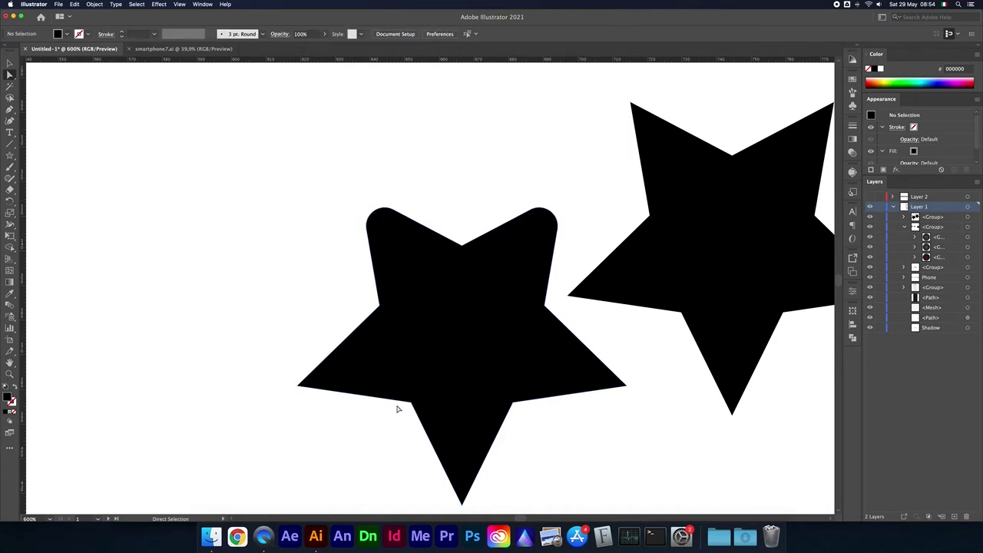
Select the left star's left and right tips and round them with the live-corner widget.
scroll(397, 409, "down", 2)
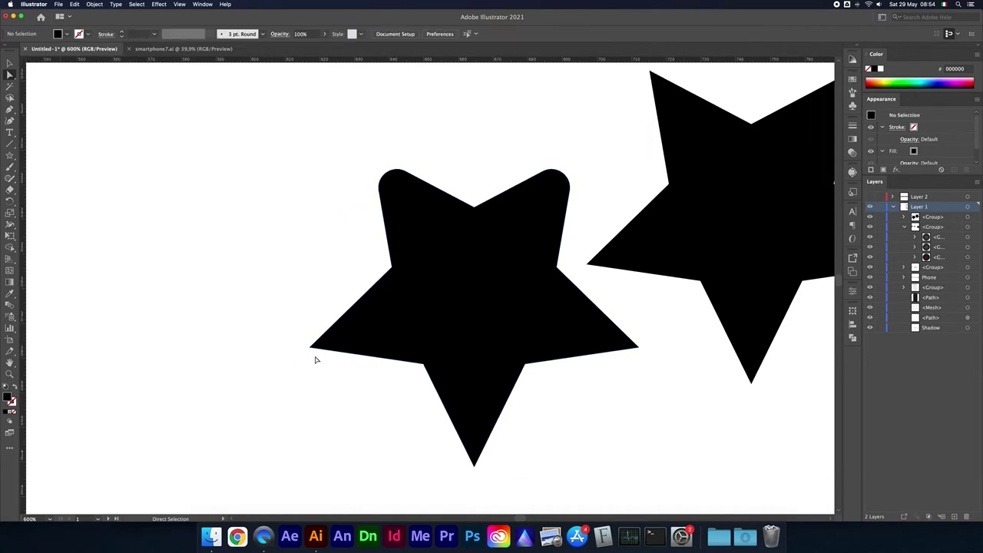
left_click_drag(359, 359, 437, 382)
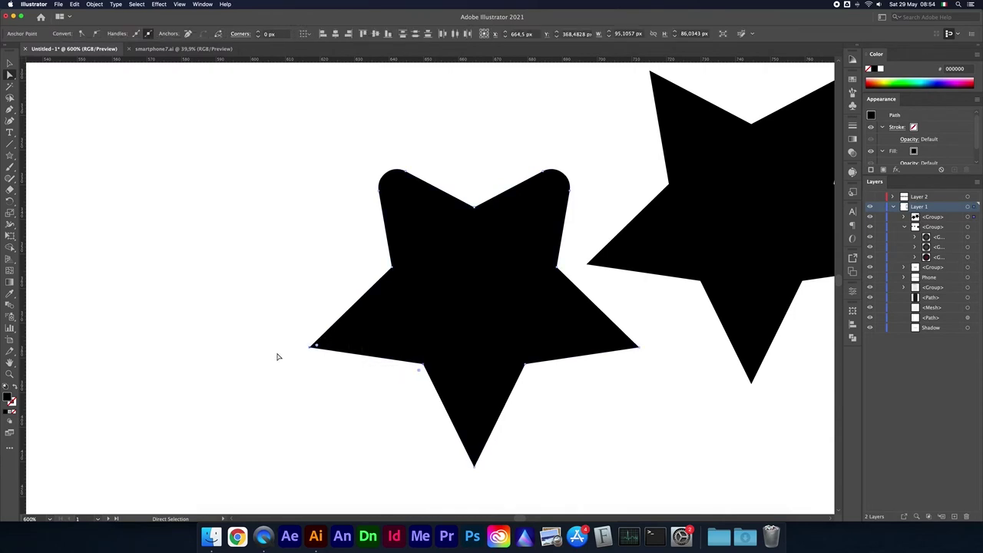
left_click(344, 414)
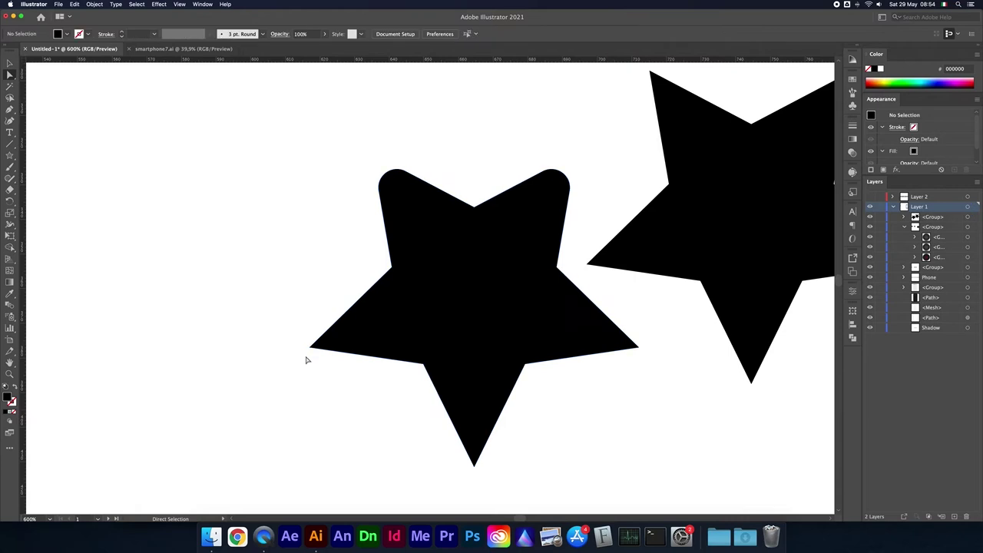
left_click(311, 347)
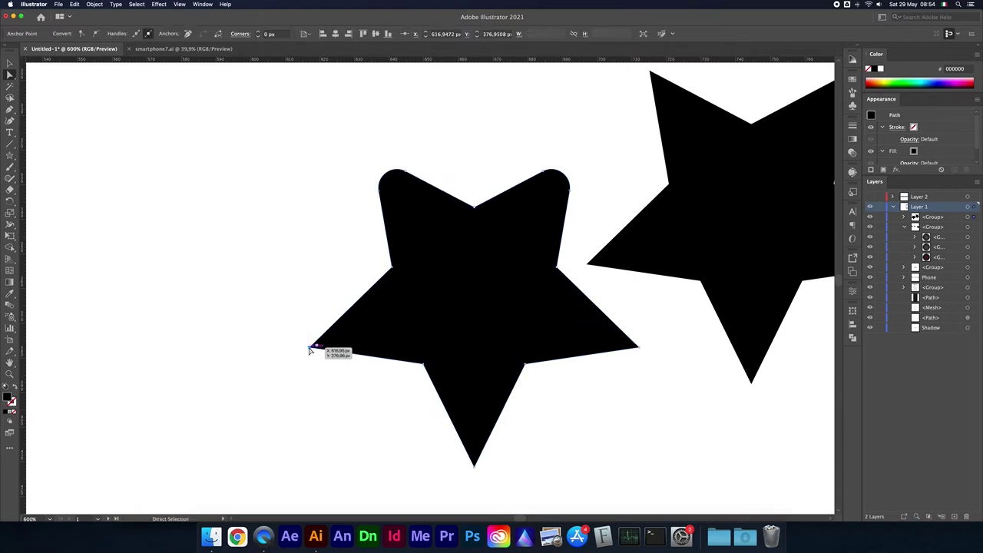
left_click(636, 347, "shift")
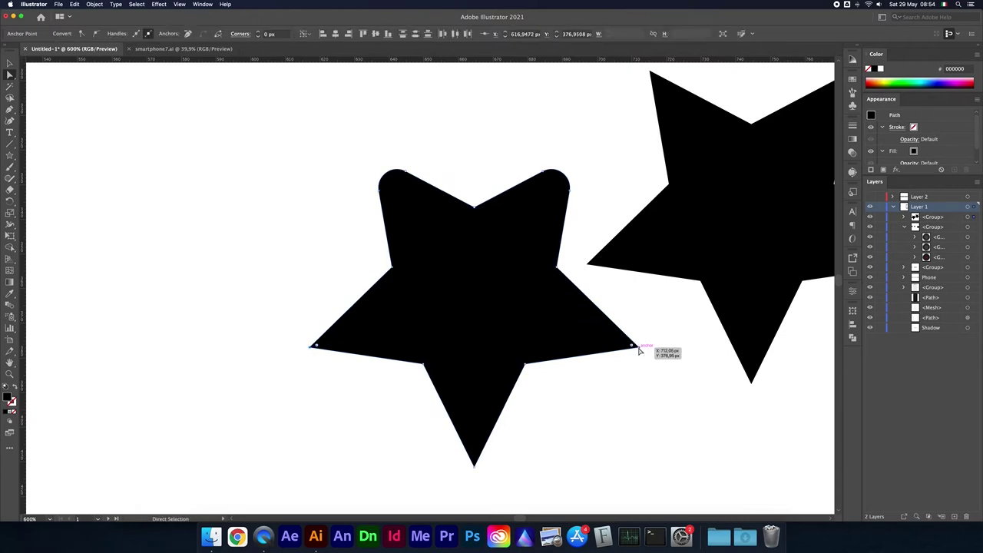
left_click(526, 365, "shift")
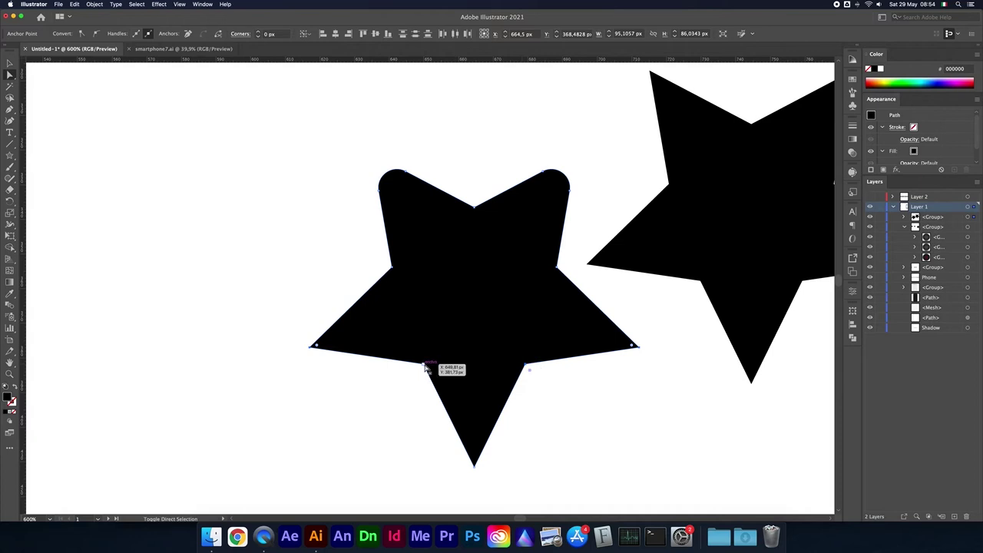
left_click(423, 364, "shift")
mouse_move(316, 349)
left_mouse_down()
mouse_move(406, 324)
mouse_move(362, 341)
mouse_move(404, 340)
mouse_move(368, 345)
mouse_move(395, 340)
mouse_move(387, 345)
left_mouse_up()
Clear the selection and review the left star with its rounded top and side points.
left_click(282, 300)
left_click(447, 303)
left_click(315, 254)
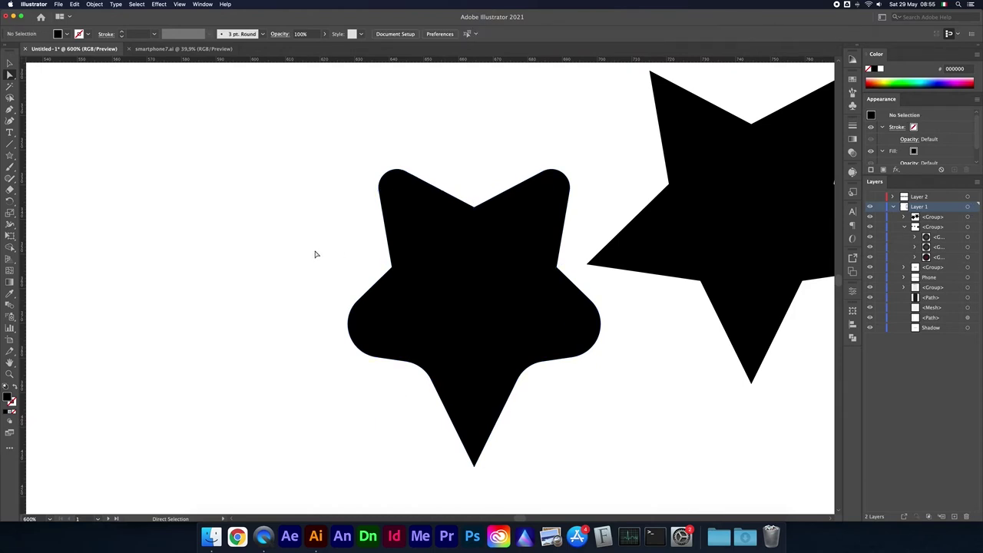
scroll(334, 263, "down", 3)
scroll(353, 264, "down", 2)
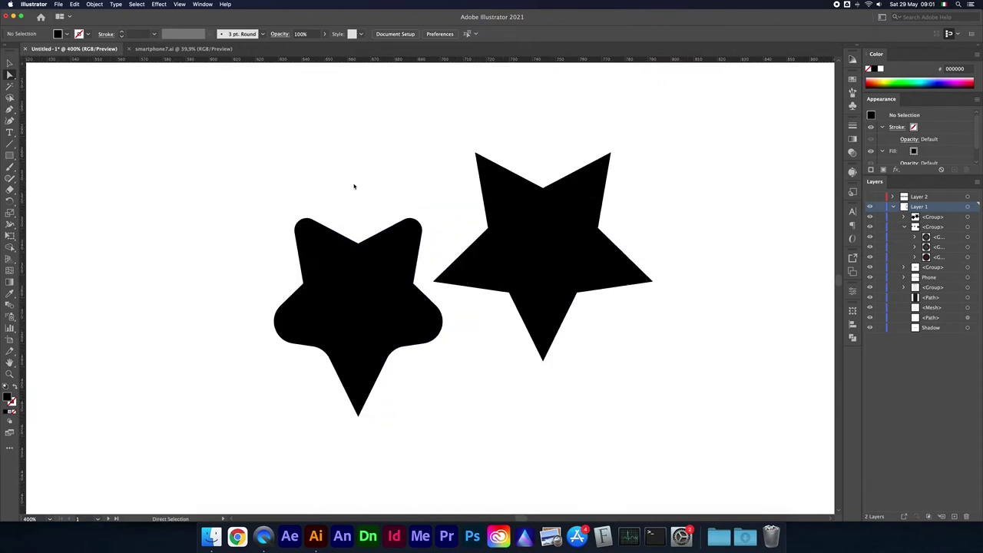
Alt-drag a copy of the right star up and to the right, then zoom out.
left_click(552, 237)
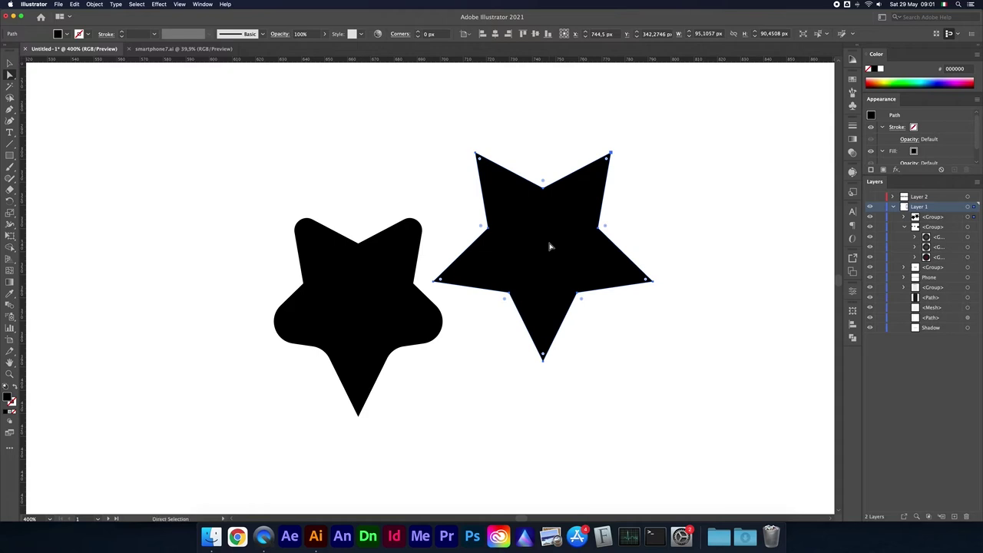
left_click_drag(548, 245, 722, 189)
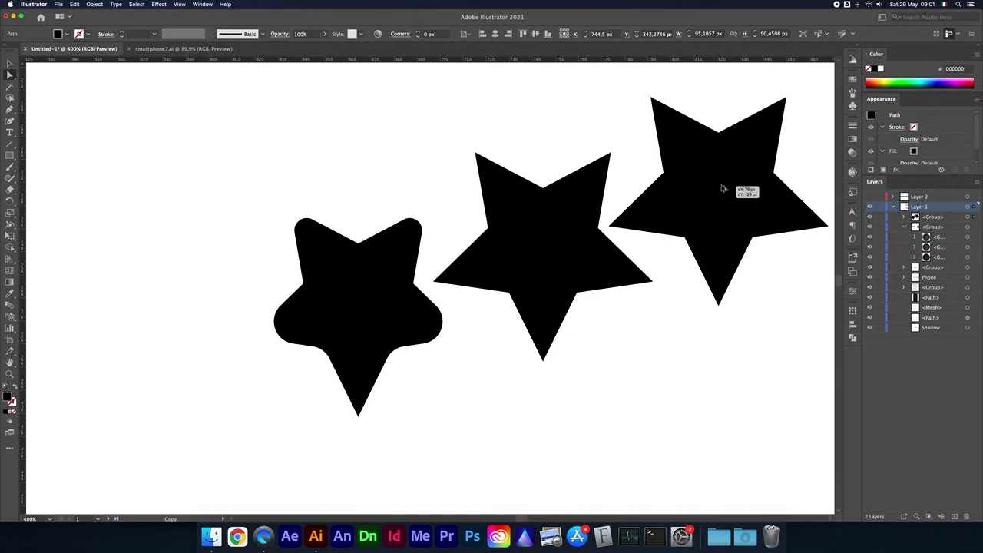
key("ctrl+minus")
key("ctrl+minus")
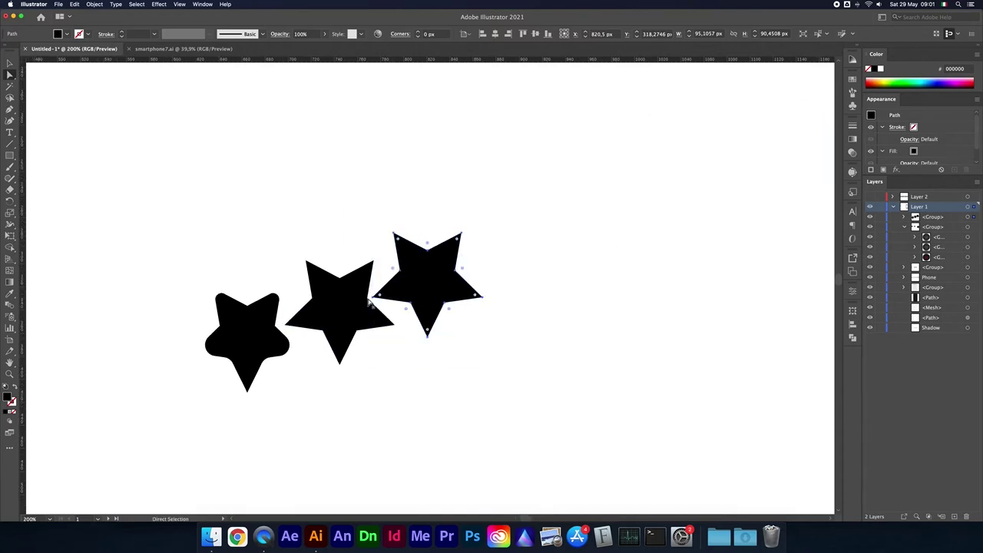
Select all three stars together, checking the group's contents in the Layers list.
left_click_drag(506, 188, 186, 441)
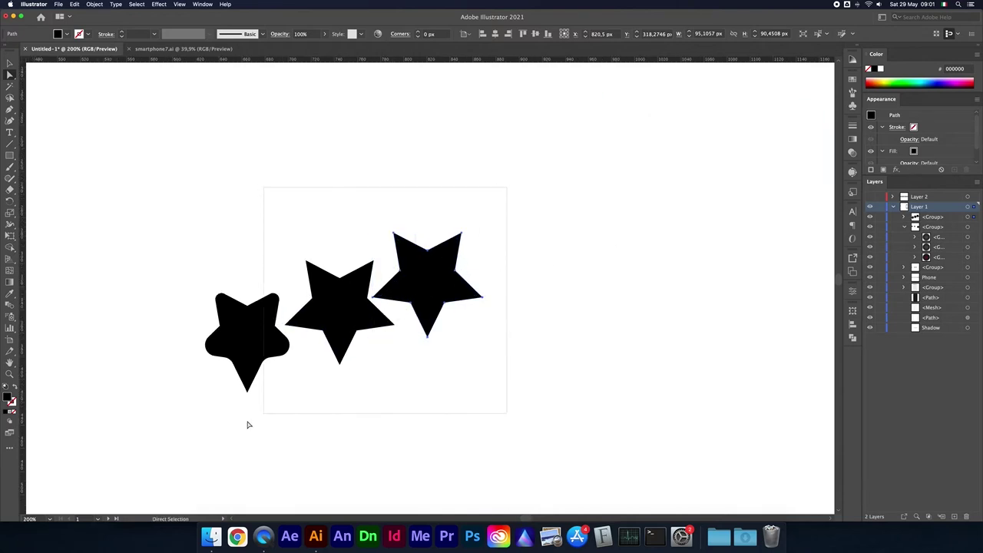
left_click(174, 246)
left_click(233, 327)
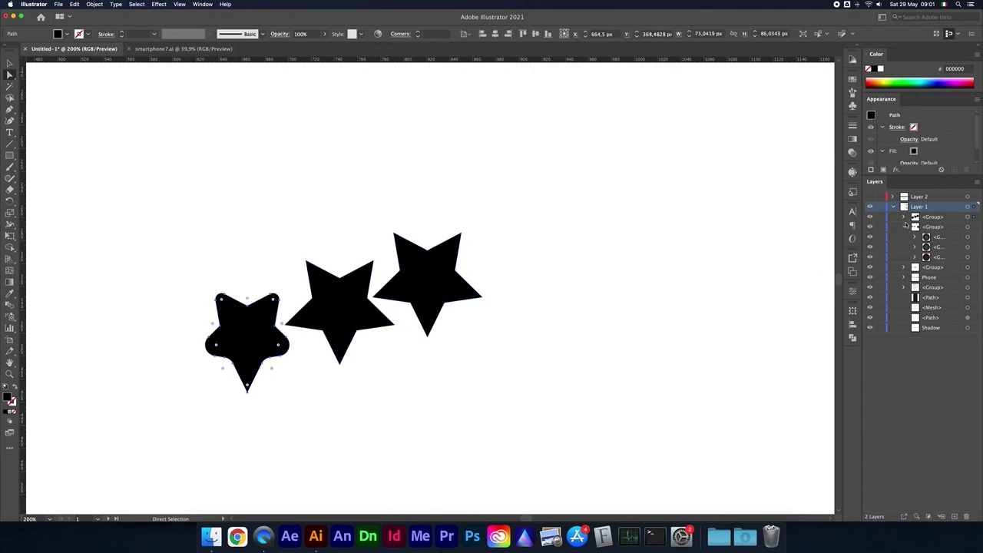
left_click(905, 217)
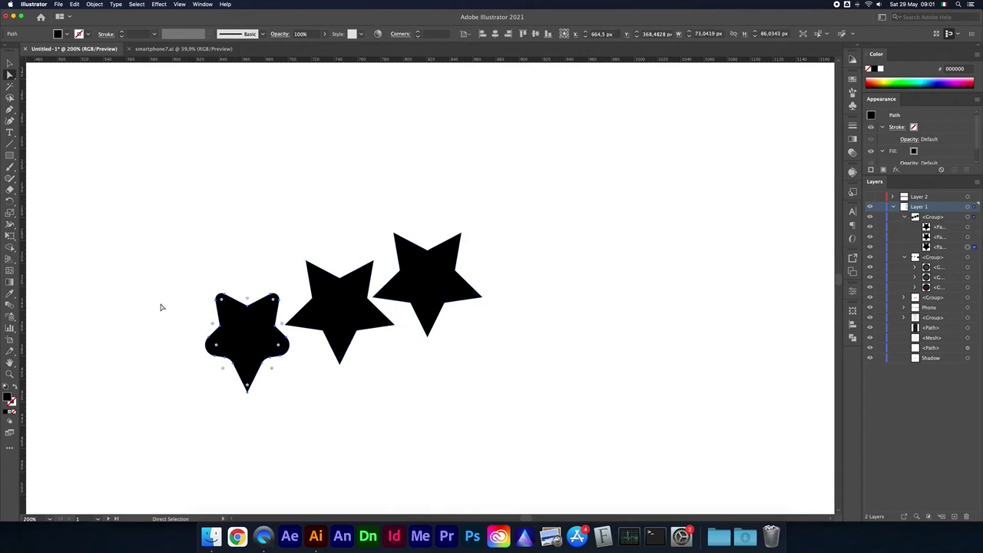
left_click(161, 307)
left_click(247, 327)
left_click_drag(164, 211, 288, 315)
Duplicate the three-star group down-right and repeat the copy along a diagonal with Cmd+D.
left_click_drag(345, 348, 504, 410)
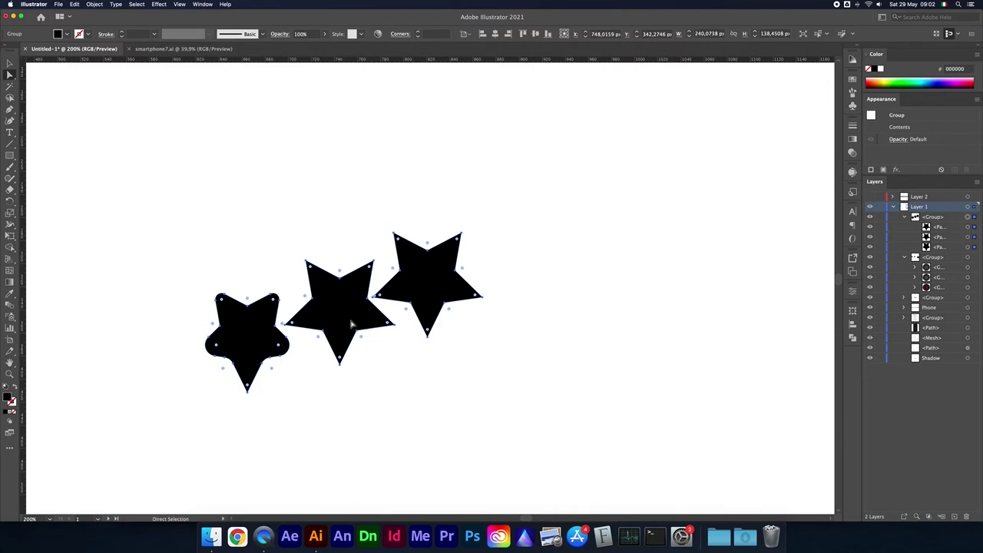
left_click_drag(349, 323, 506, 371)
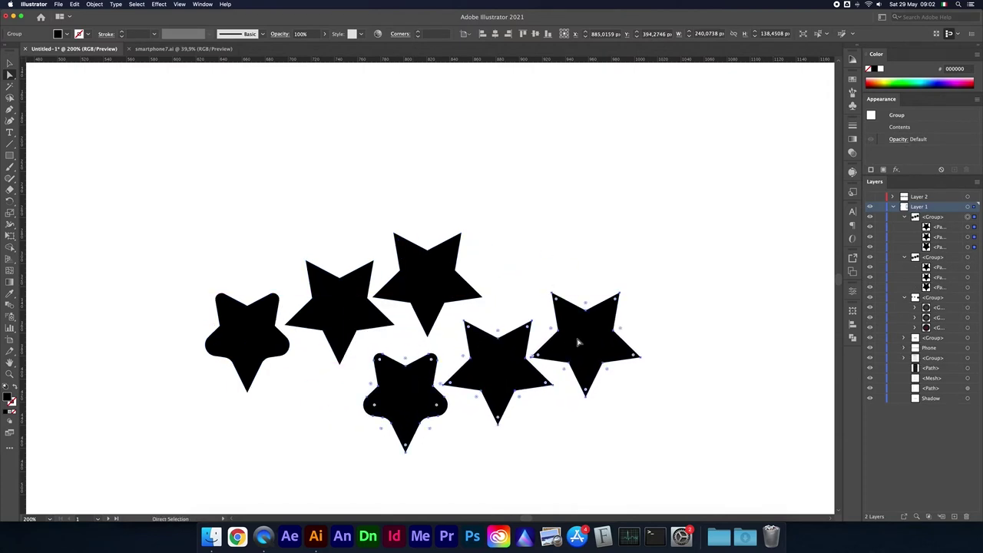
key("ctrl+d")
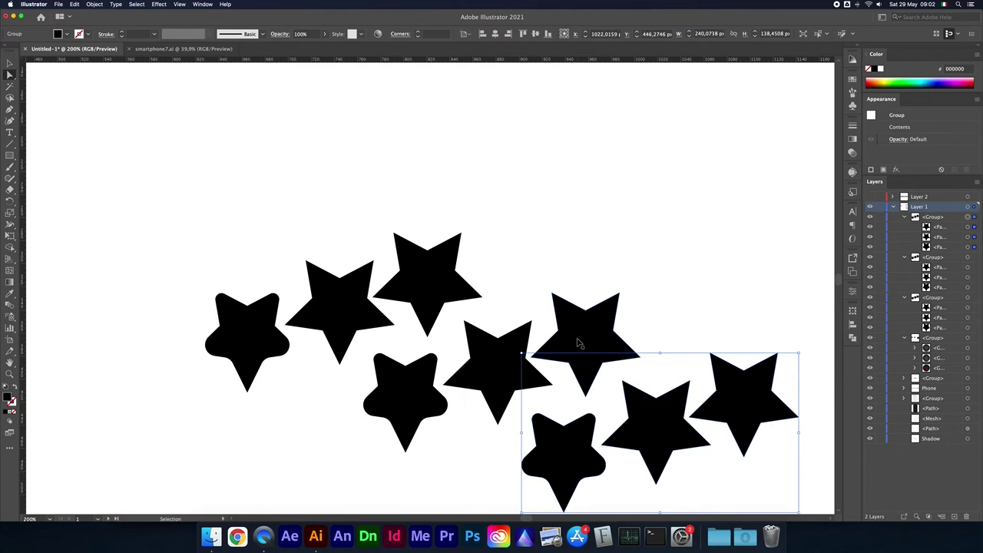
key("ctrl+d")
key("ctrl+minus")
key("ctrl+d")
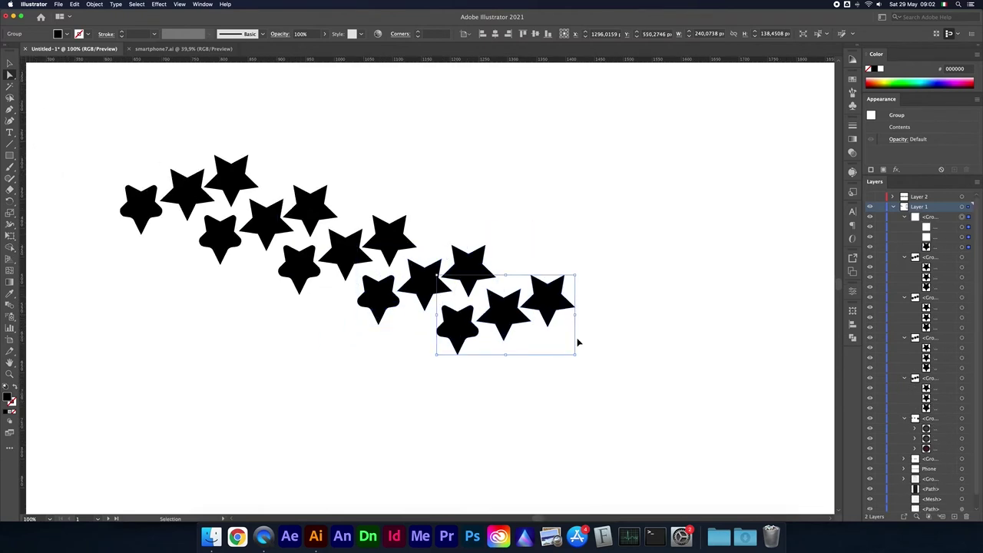
key("ctrl+d")
key("ctrl+d")
key("a")
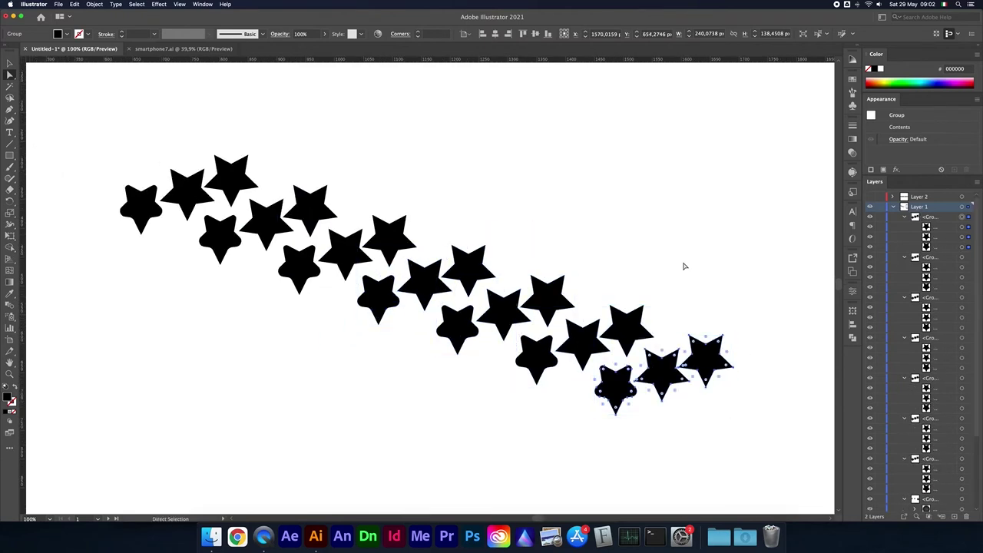
Deselect the stars and undo the last two star-group copies.
left_click(685, 266)
key("ctrl+z")
key("ctrl+z")
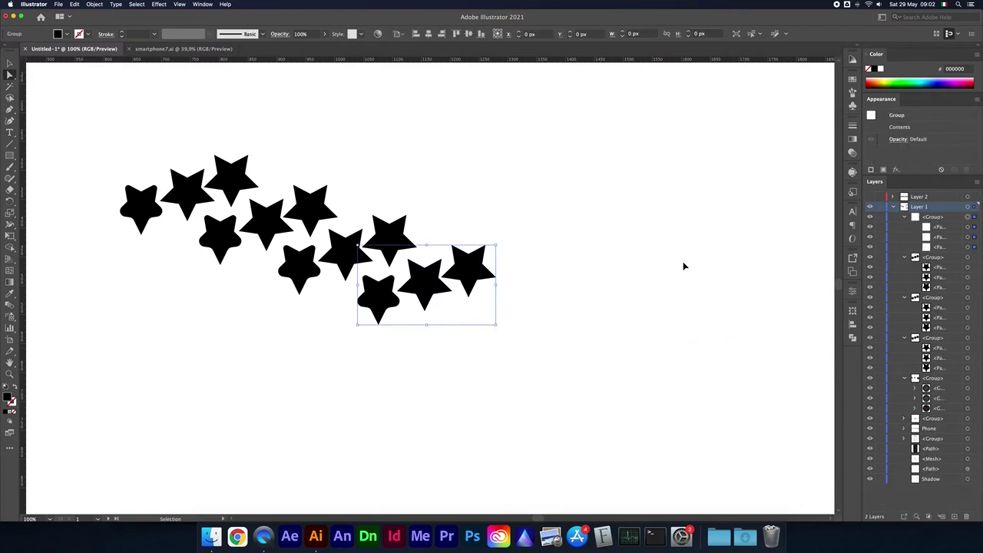
key("ctrl+z")
key("ctrl+z")
key("ctrl+z")
key("ctrl+z")
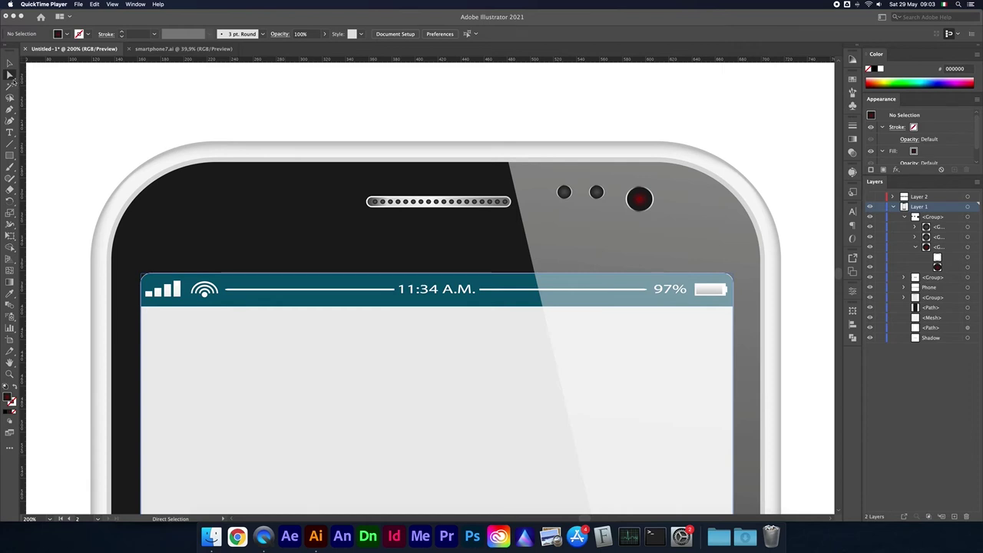
left_click(9, 73)
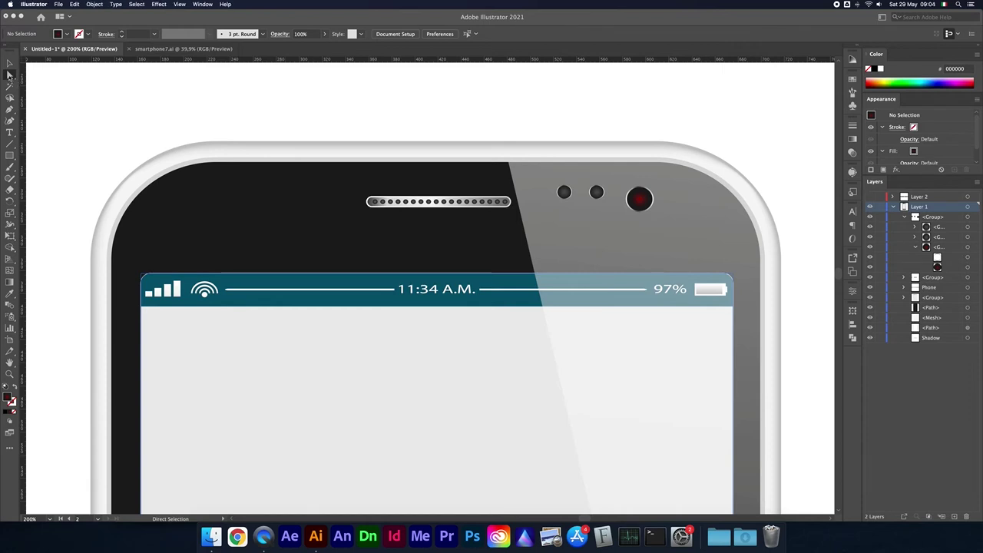
left_click(10, 73)
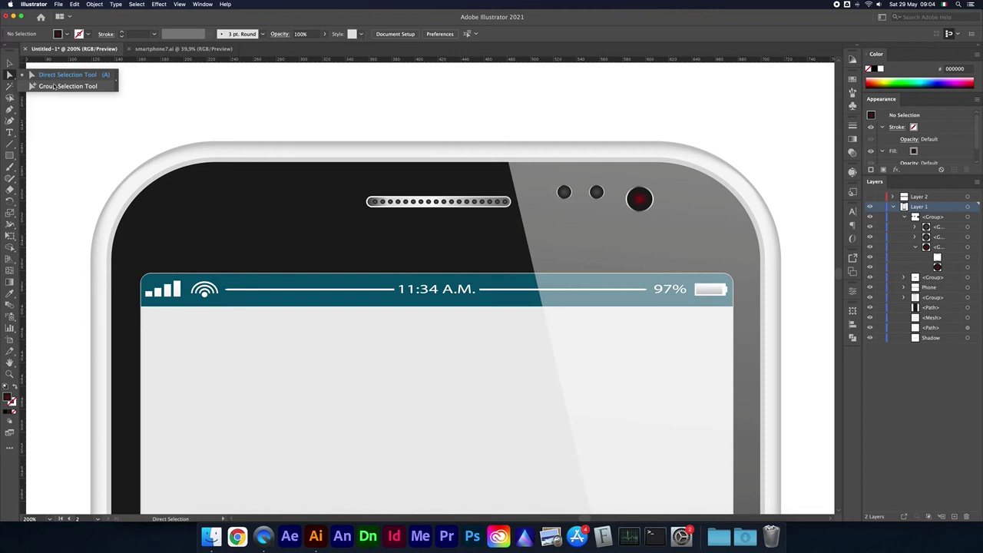
left_click(55, 87)
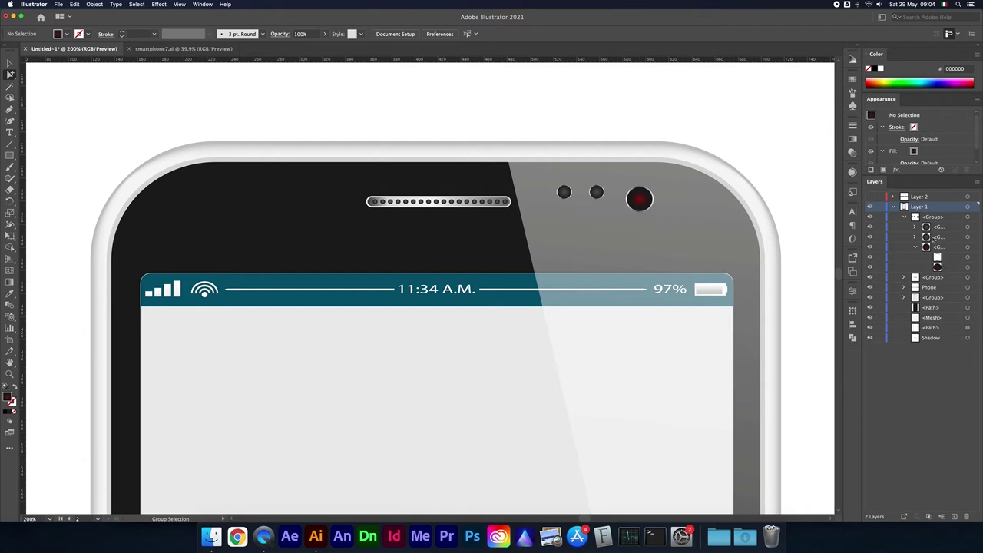
left_click(646, 199)
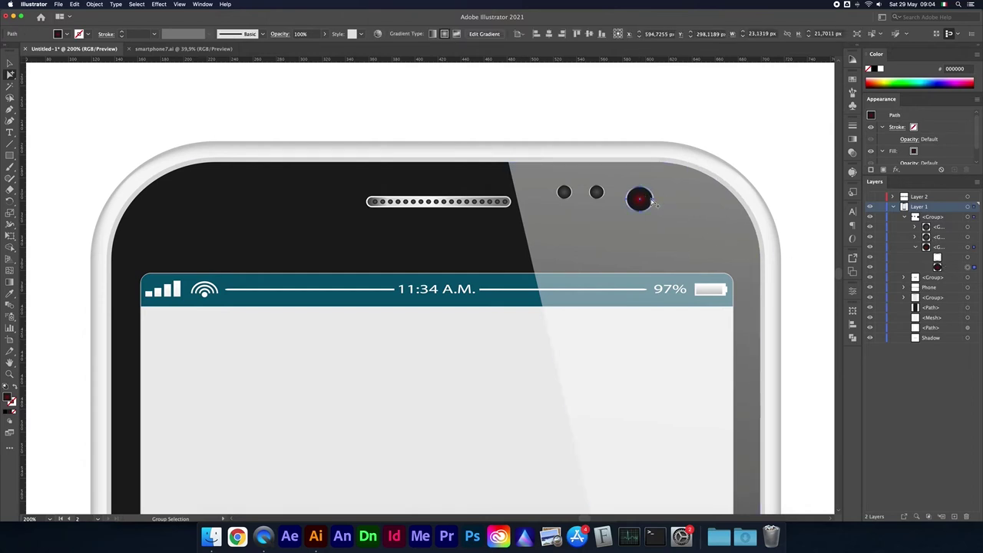
left_click(597, 192)
left_click(915, 227)
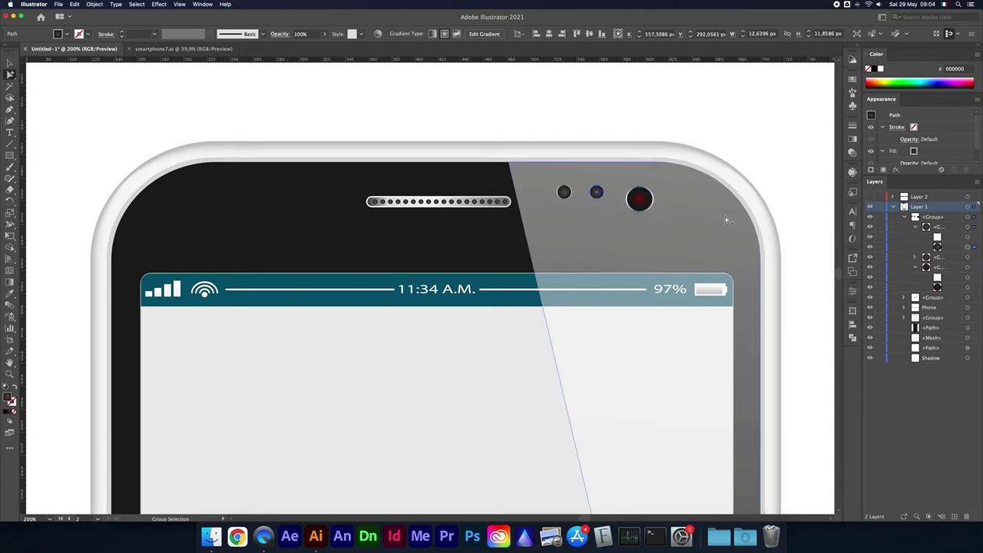
left_click(648, 201)
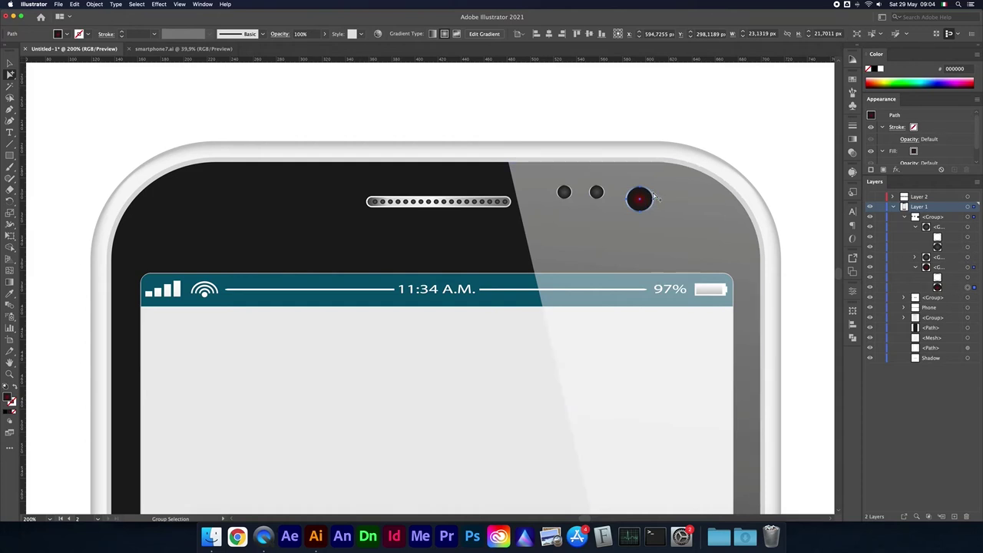
left_click(660, 126)
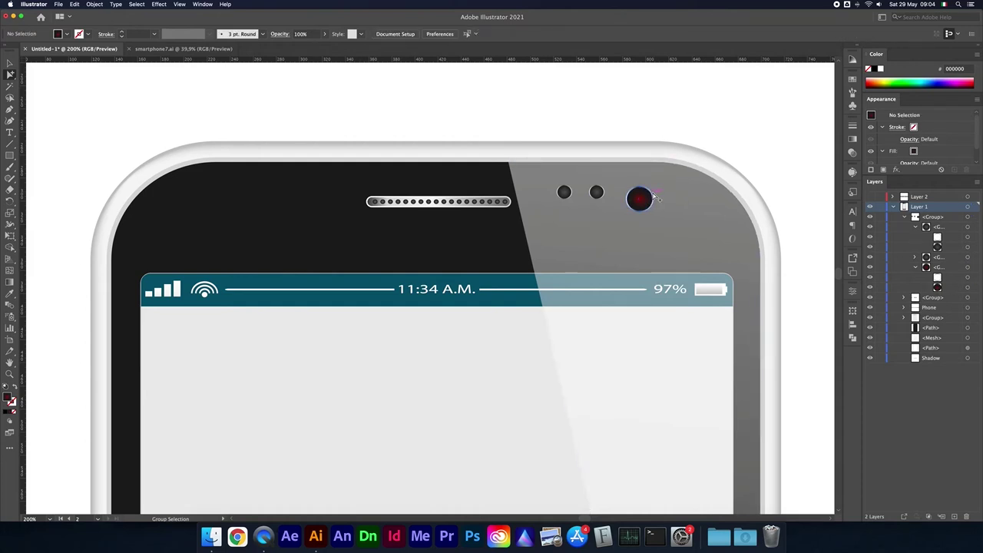
left_click(655, 199)
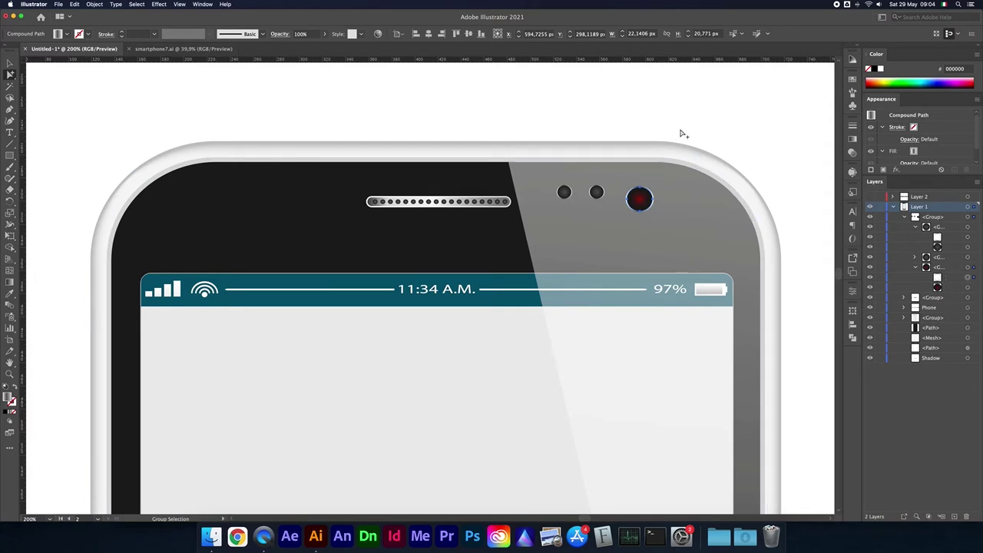
left_click(650, 200)
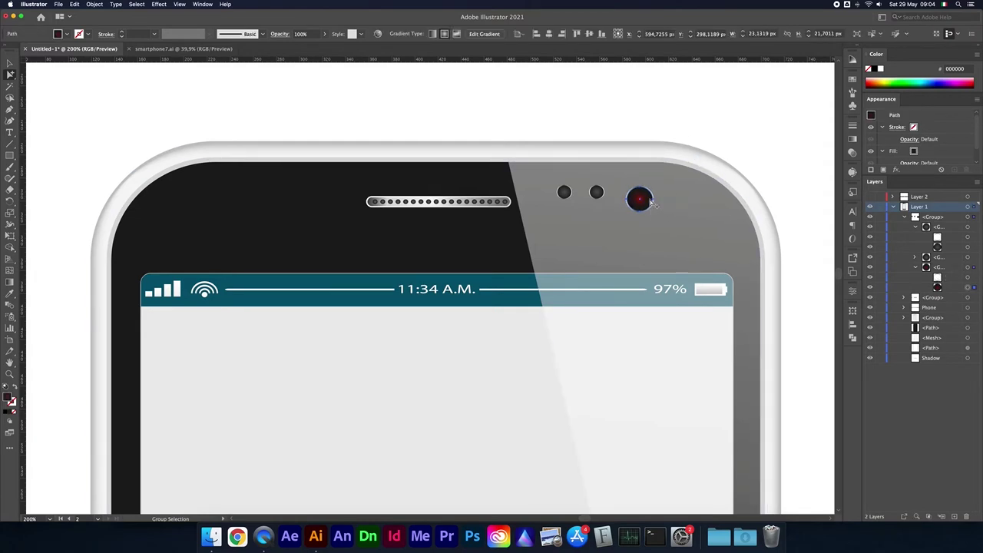
left_click(649, 201)
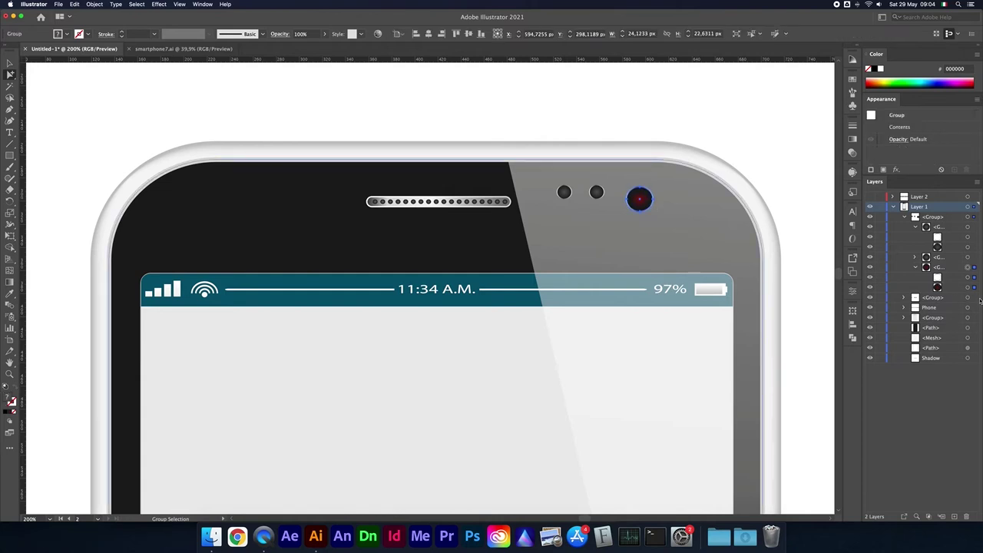
left_click(647, 201)
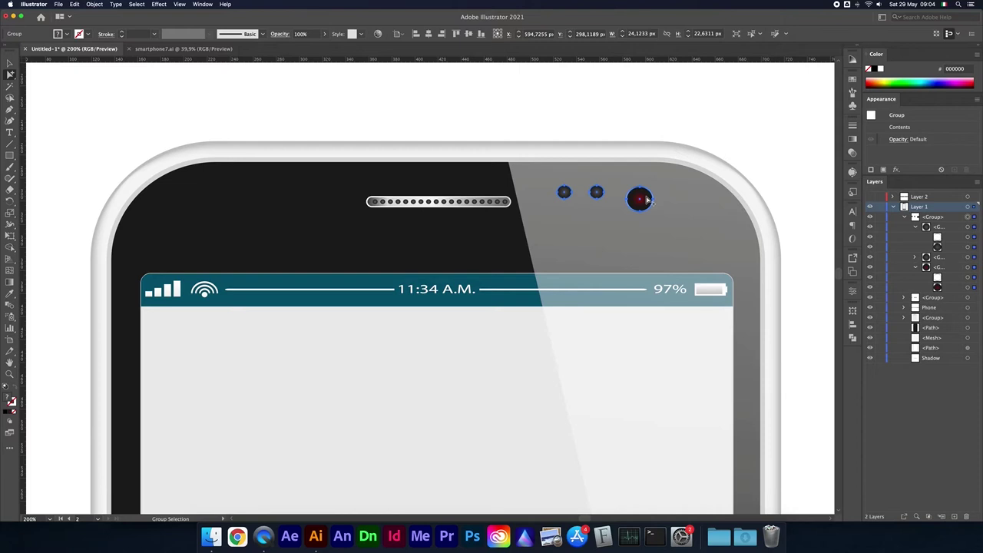
left_click(557, 138)
left_click(638, 200)
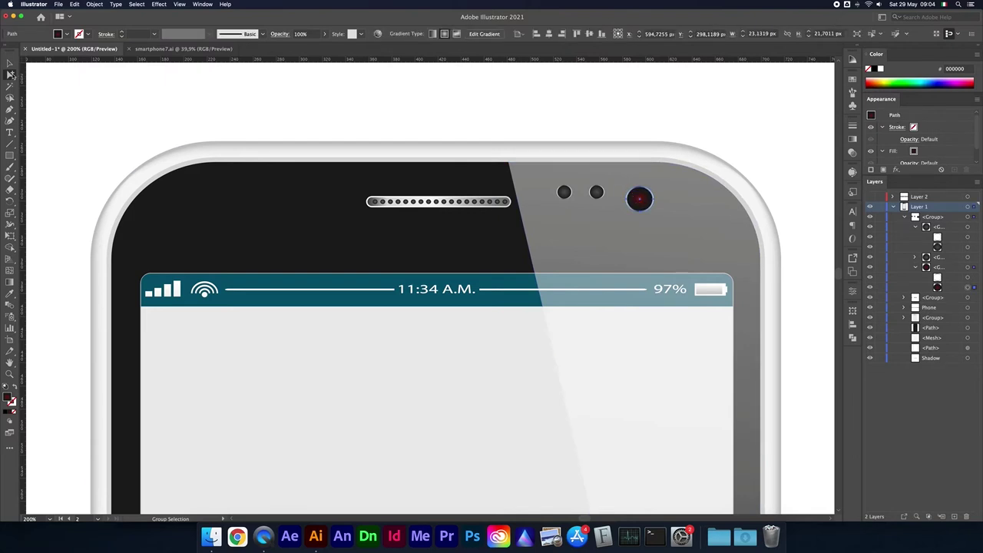
left_click(11, 74)
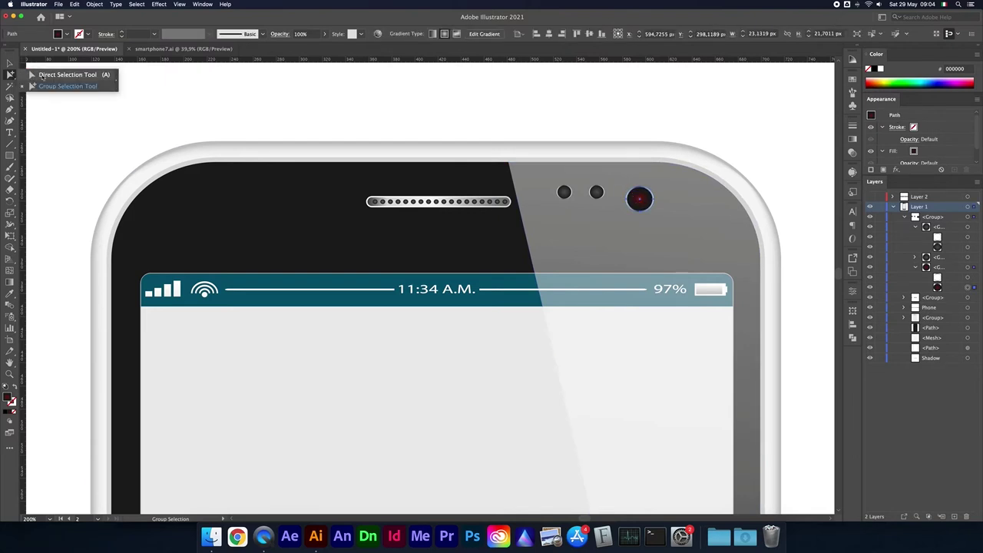
left_click(69, 77)
left_click(250, 95)
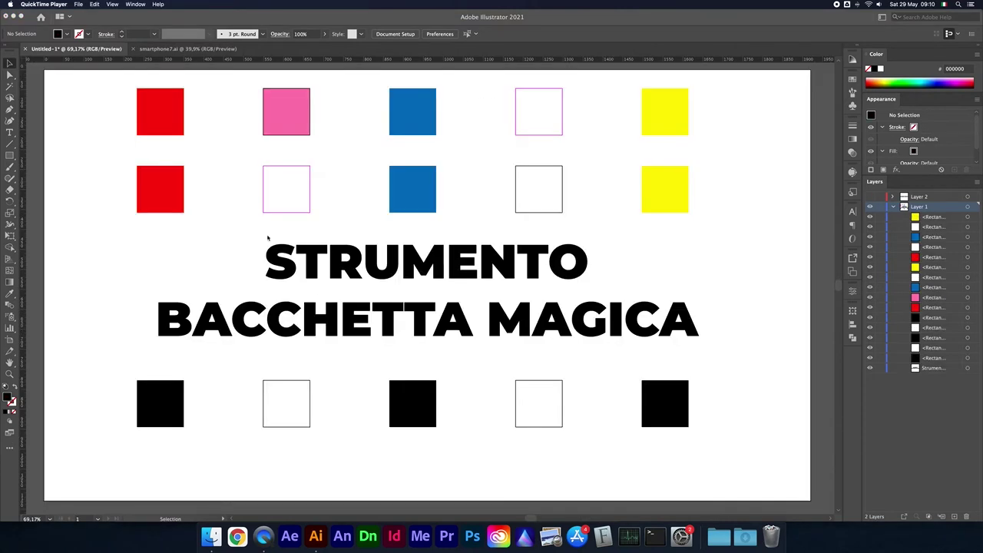
left_click(9, 87)
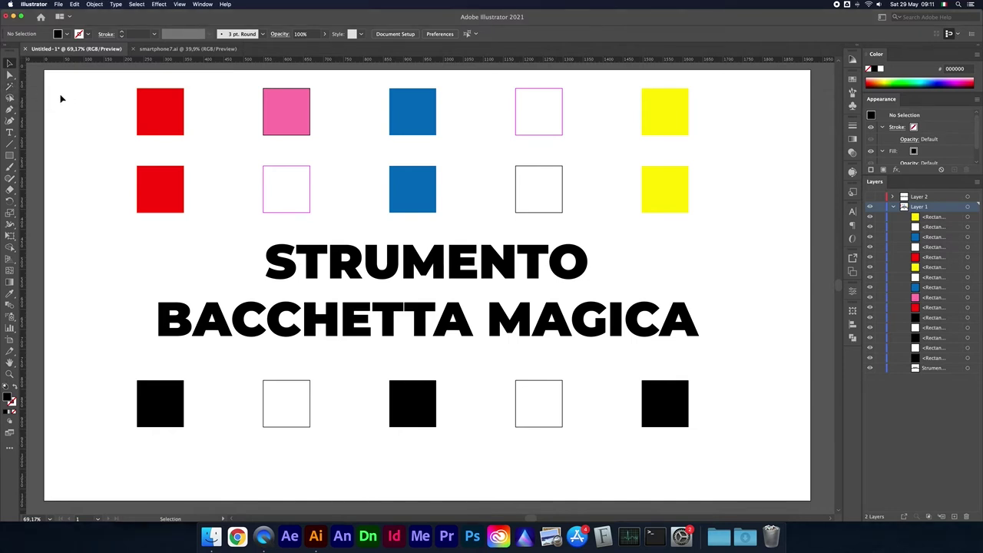
key("y")
left_click(170, 100)
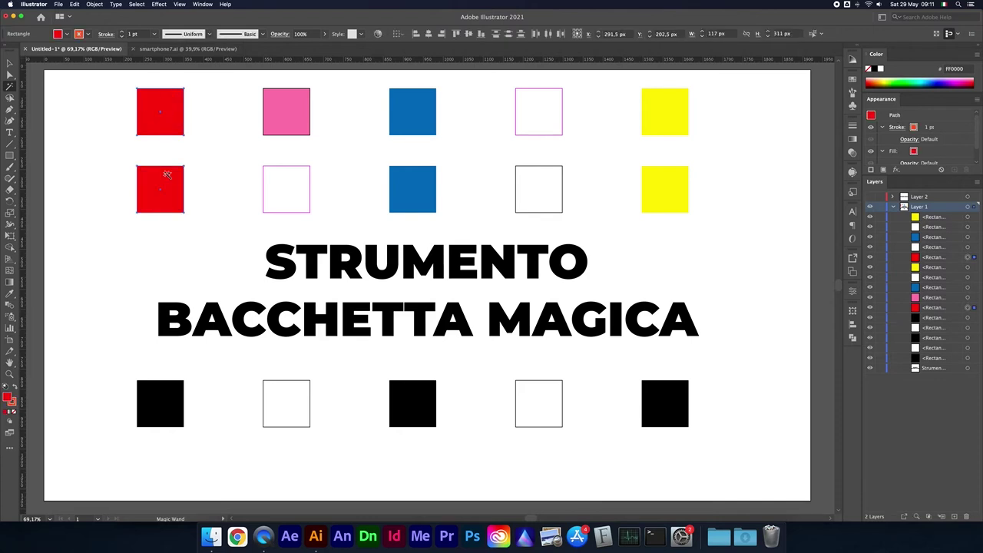
left_click(428, 114)
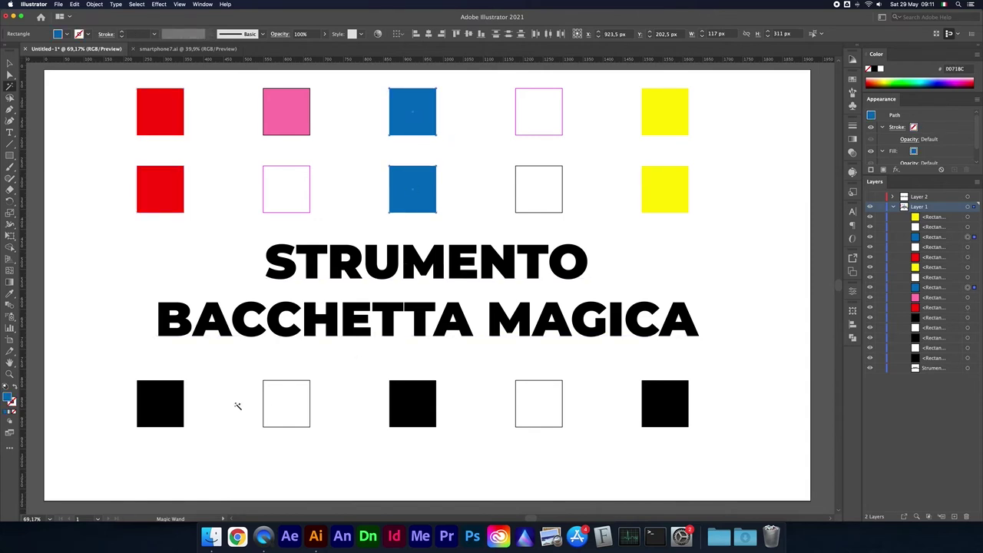
left_click(159, 397)
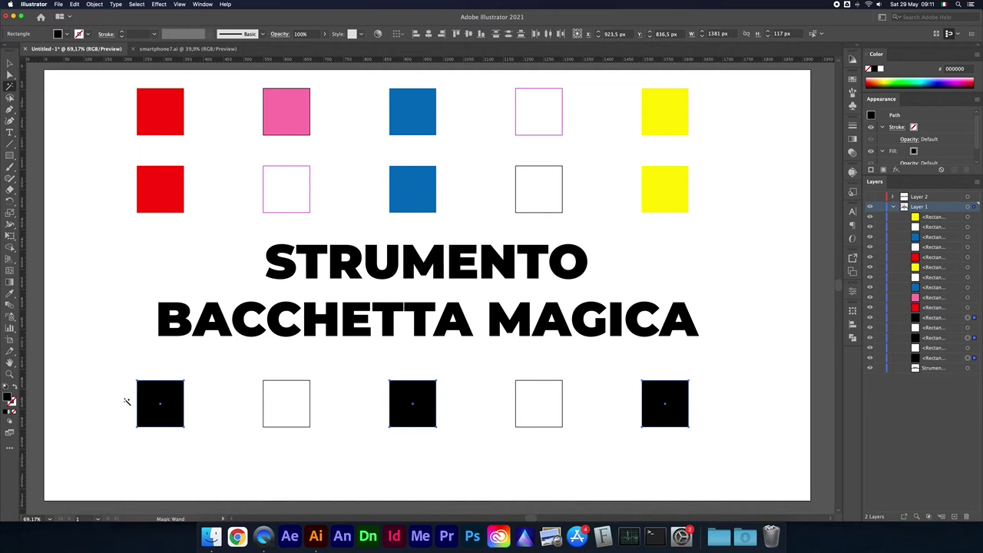
left_click(402, 201)
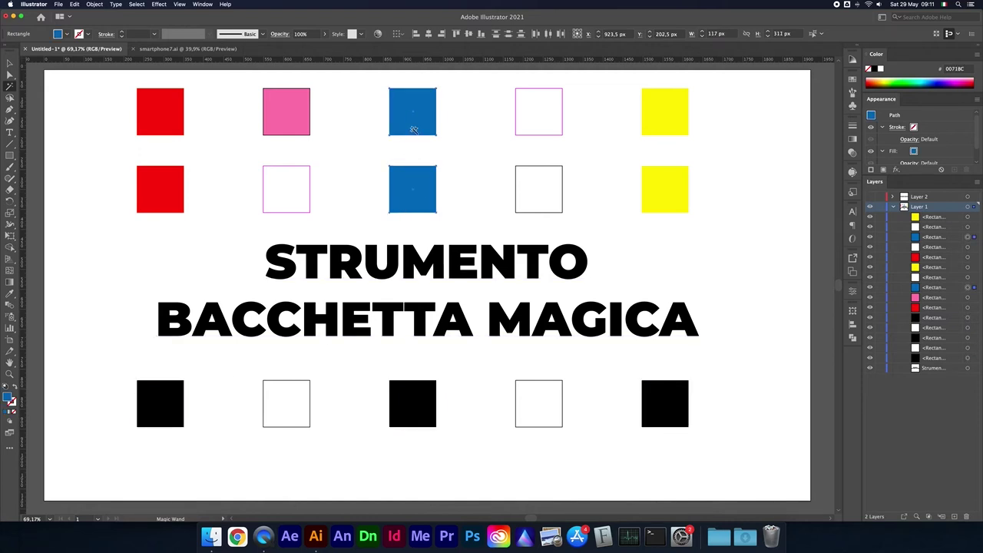
left_click(652, 176)
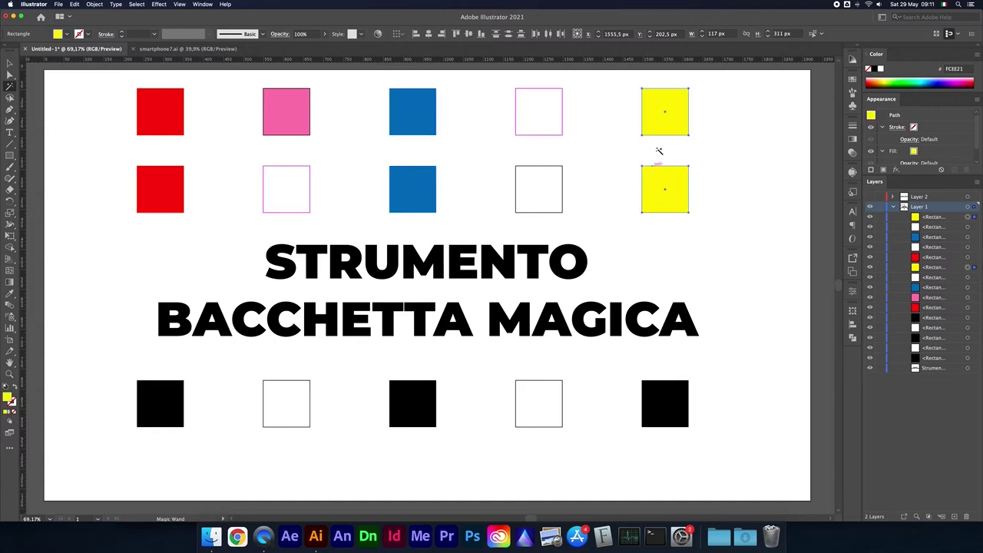
left_click(562, 113)
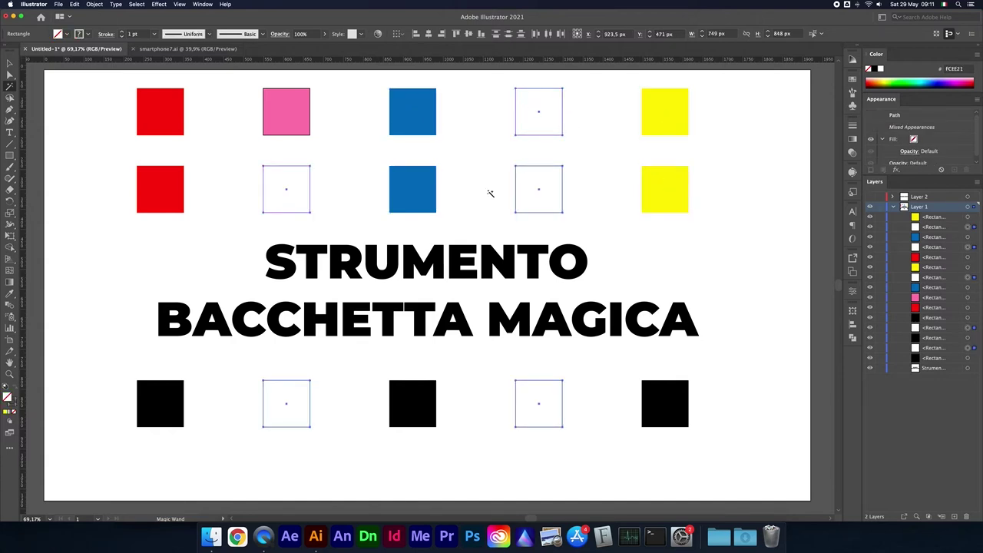
key("v")
key("y")
left_click(293, 120)
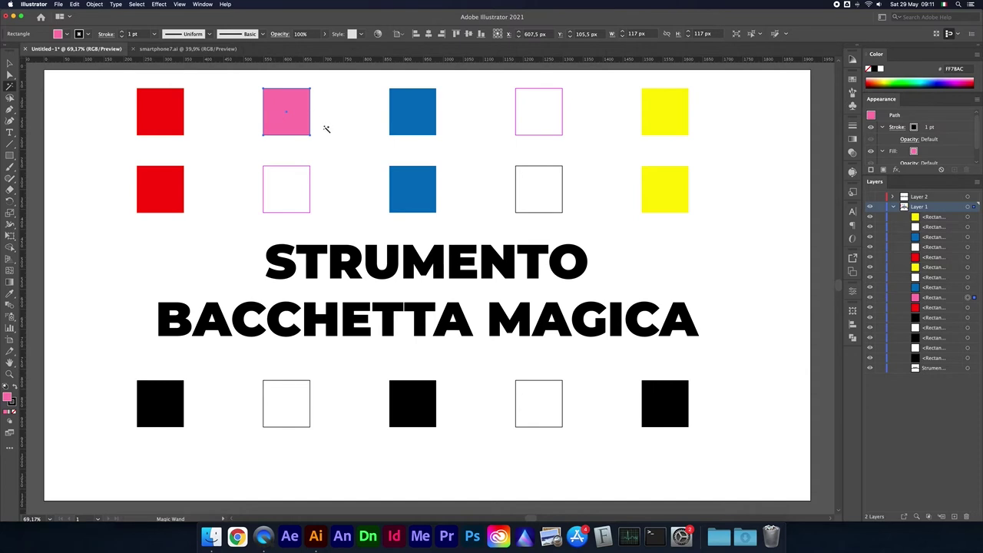
key("v")
left_click(10, 63)
left_click(225, 112)
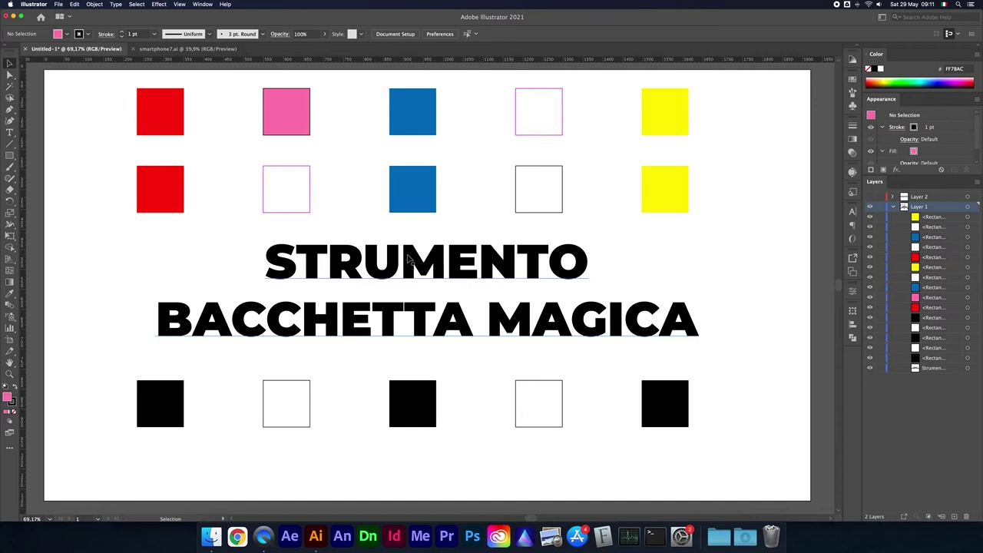
Select then deselect the second-row red square, and open the Select menu's Same options.
left_click(149, 208)
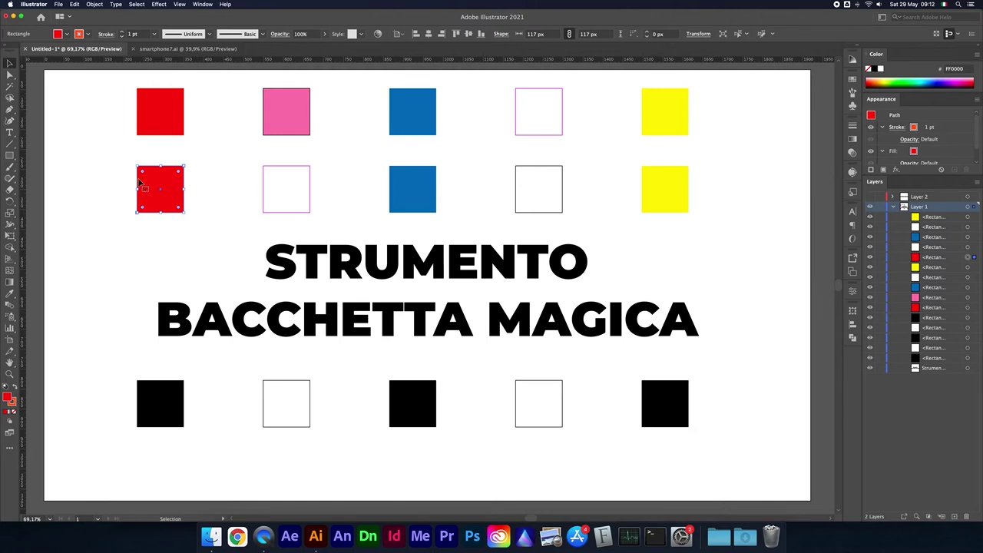
left_click(122, 198)
left_click(141, 183)
left_click(120, 167)
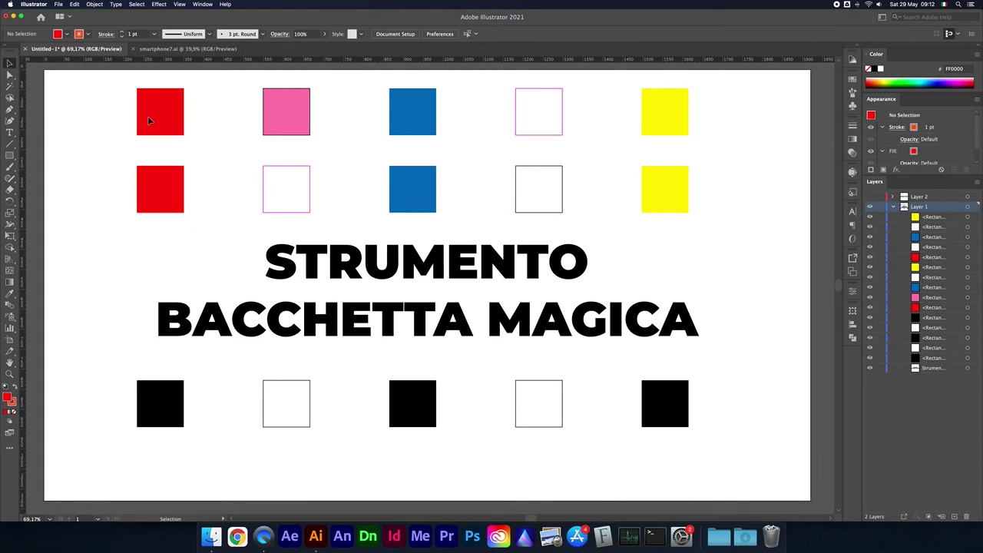
left_click(137, 5)
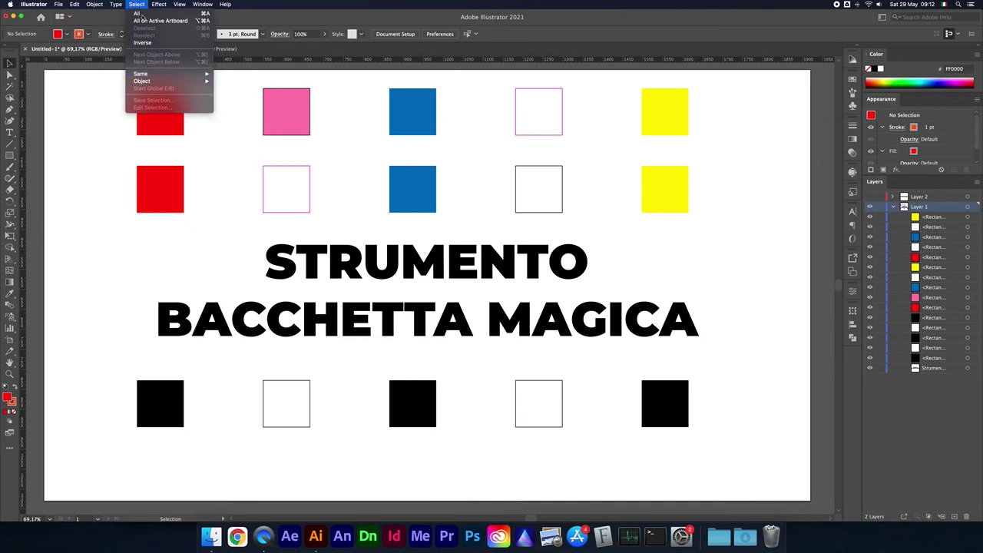
mouse_move(141, 74)
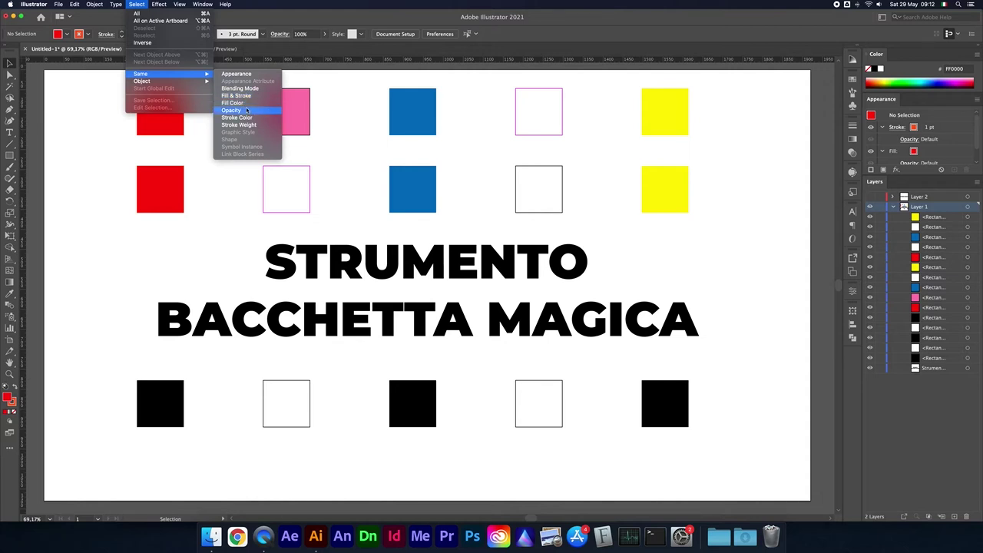
Select the top-left red square plus the bottom-left black square, ready to edit Opacity.
left_click(343, 105)
left_click(172, 121)
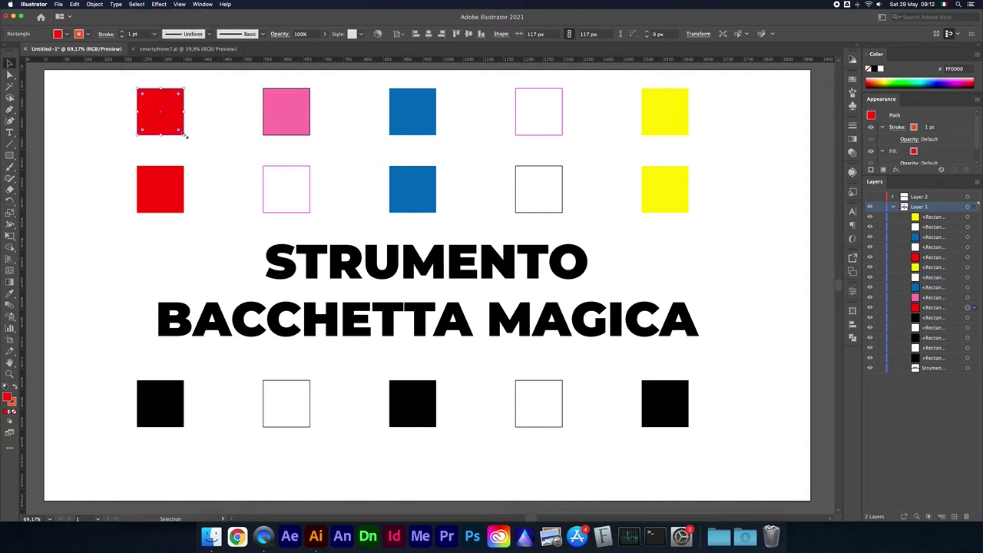
left_click(159, 423, "shift")
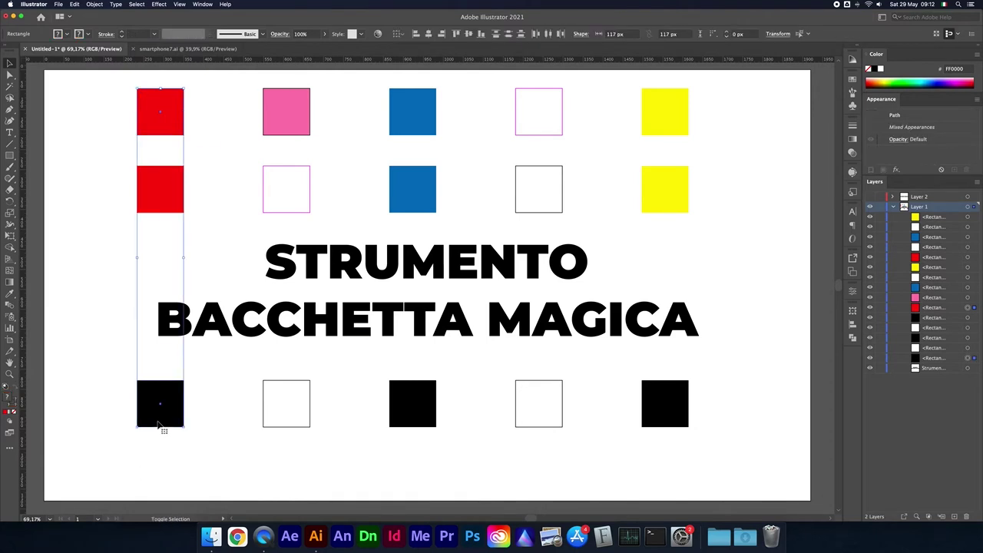
left_click(308, 35)
Set the two selected squares to 50% opacity and deselect them.
type("50")
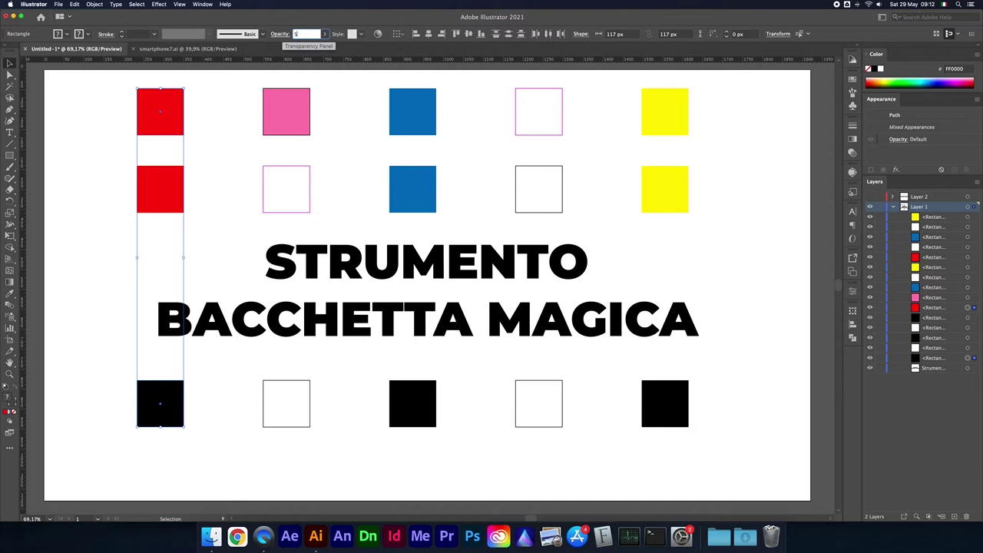
key("Return")
left_click(89, 134)
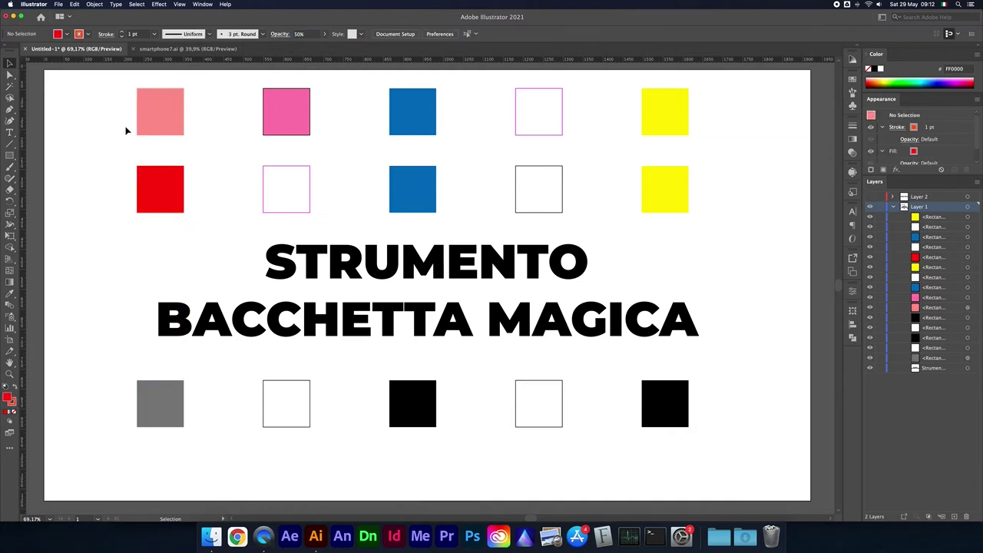
Select every object with the same opacity, test moving them, then undo and deselect.
left_click(146, 128)
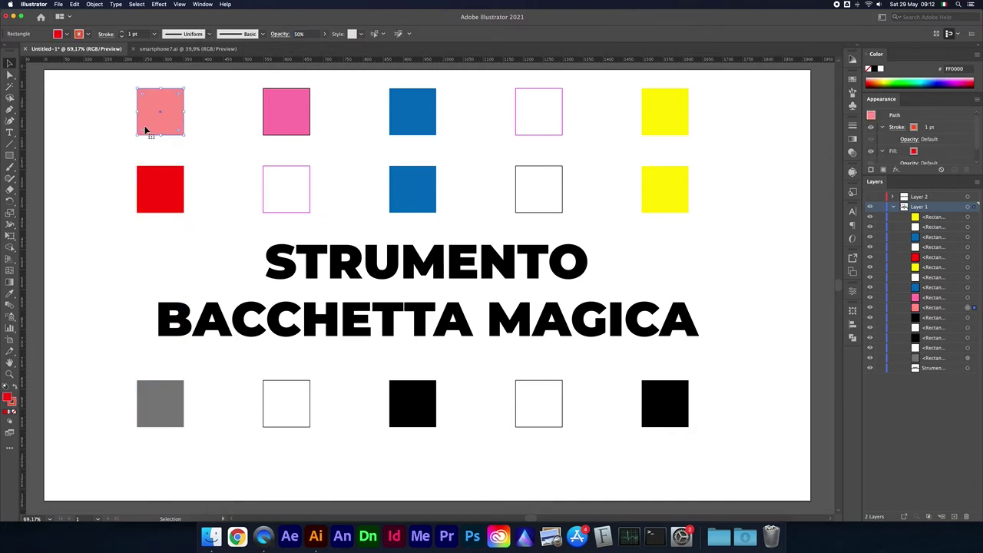
left_click(142, 5)
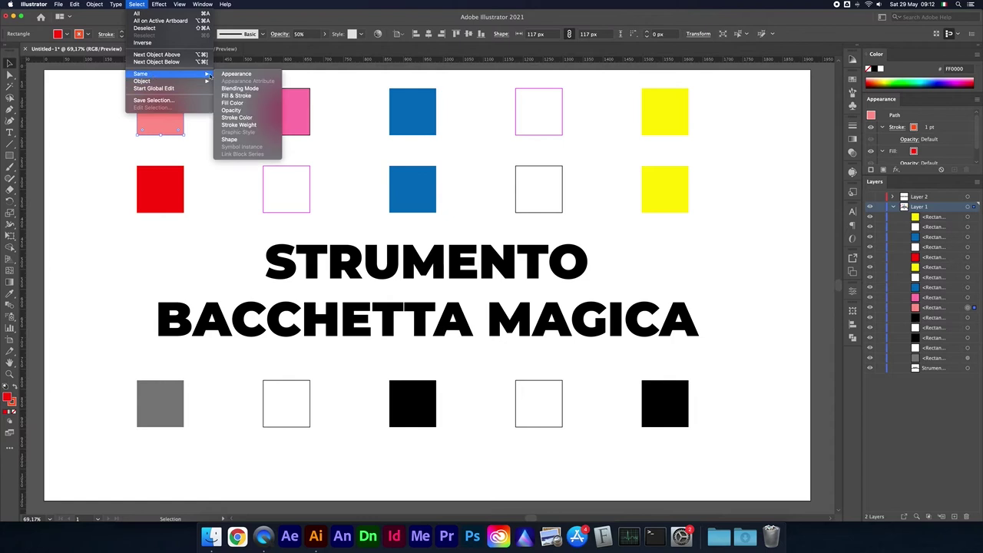
left_click(246, 112)
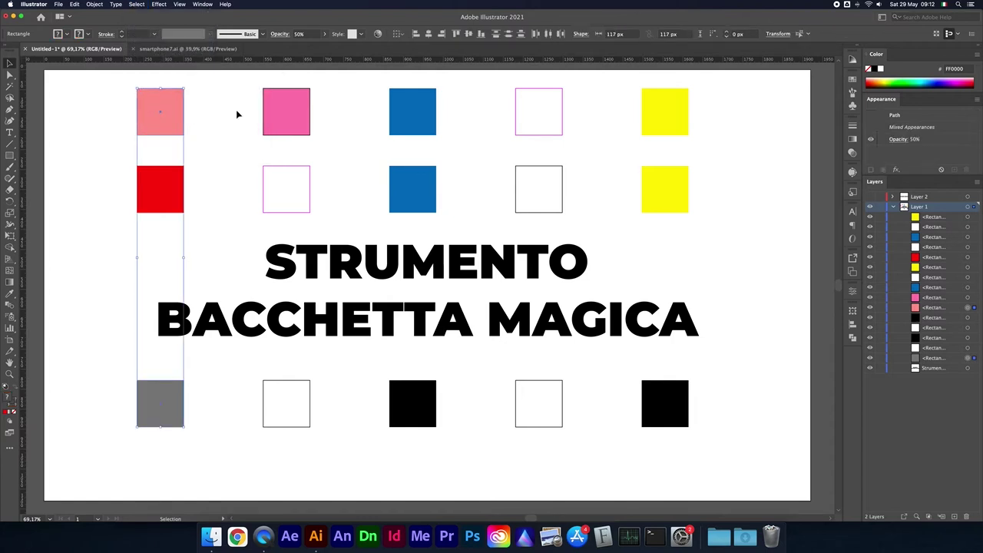
left_click_drag(146, 401, 95, 401)
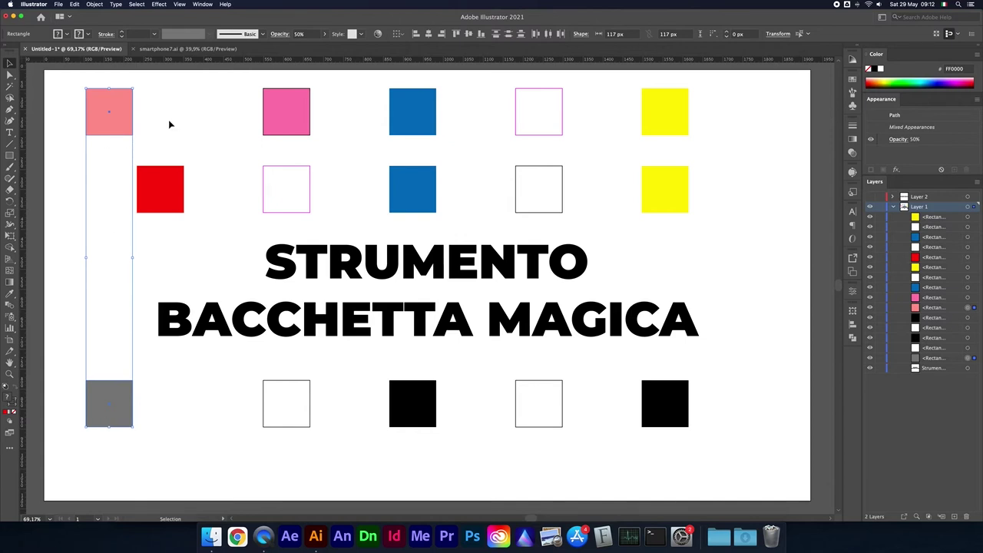
key("super+z")
left_click(222, 122)
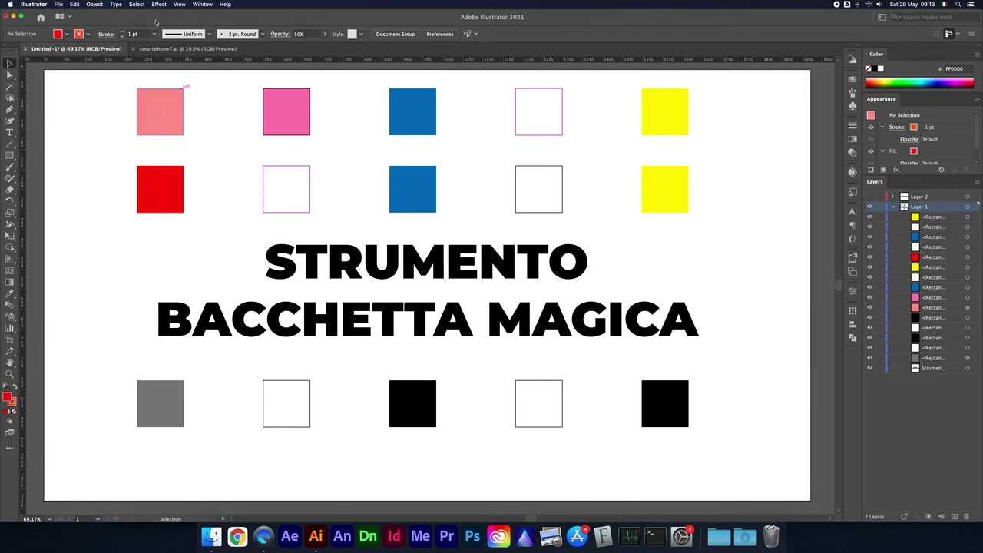
Select all pink-outlined squares via Same Stroke Color and shift them down-right.
left_click(310, 186)
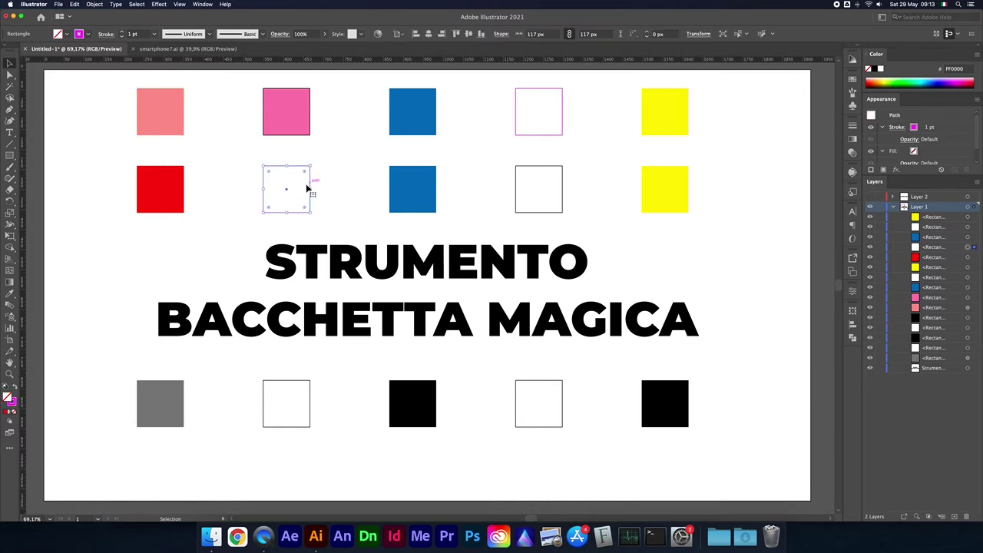
left_click(313, 181)
left_click(311, 181)
left_click(134, 5)
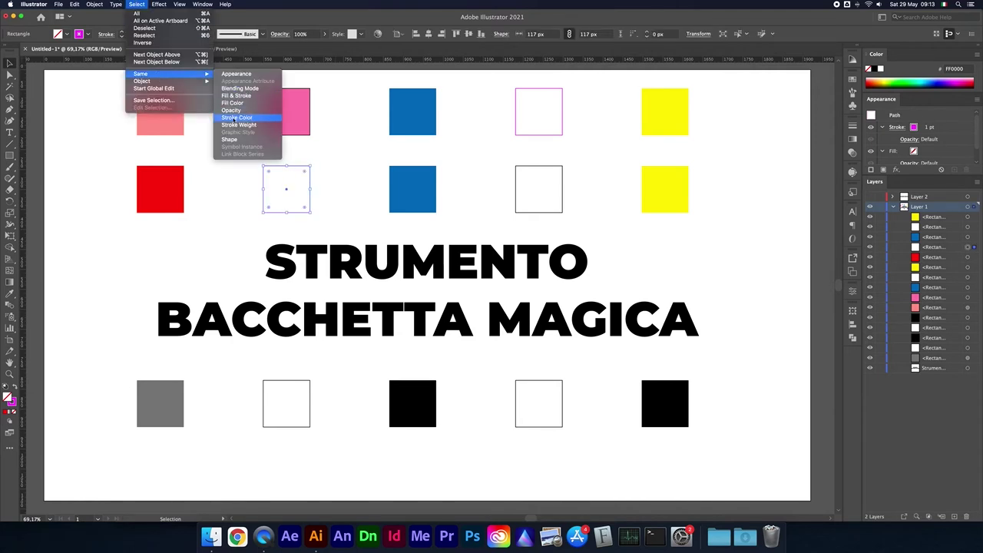
left_click(240, 119)
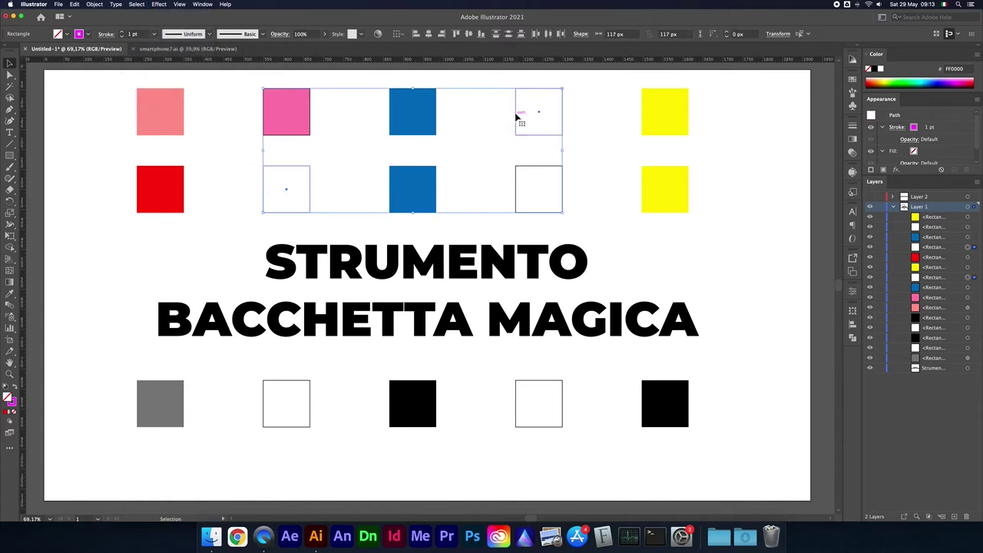
mouse_move(518, 117)
left_mouse_down()
mouse_move(530, 148)
mouse_move(516, 118)
mouse_move(520, 126)
left_mouse_up()
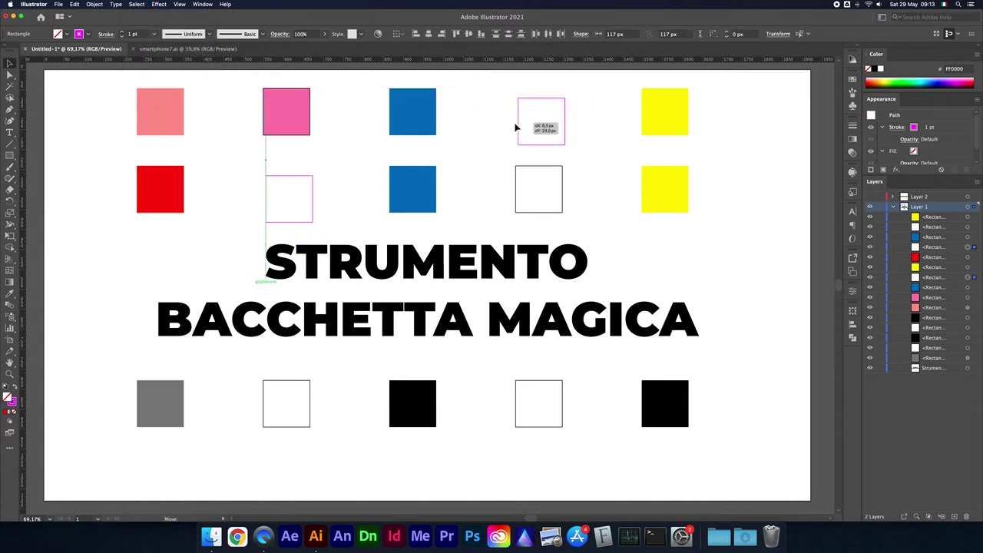
left_click(219, 108)
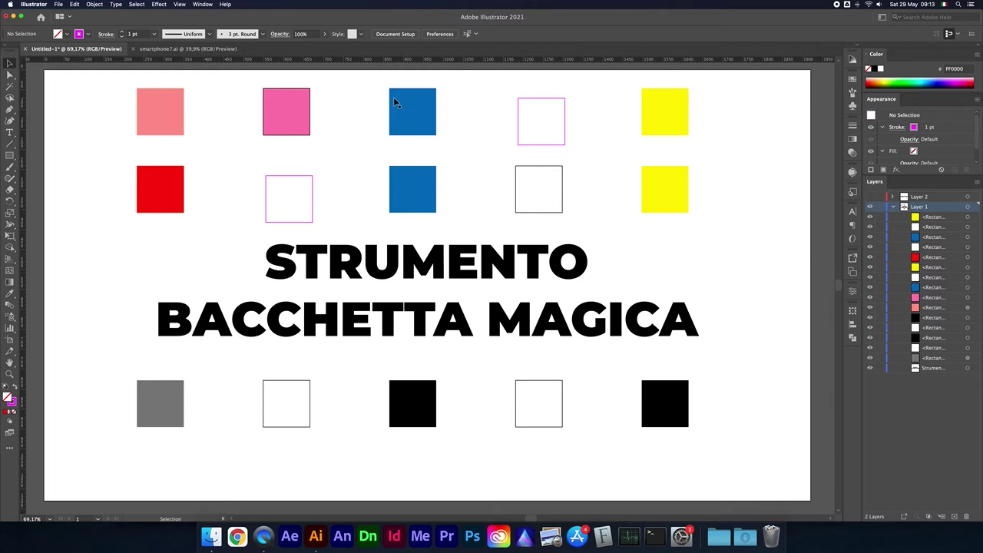
Select both blue squares via Same Fill Color and move them right together.
left_click(393, 97)
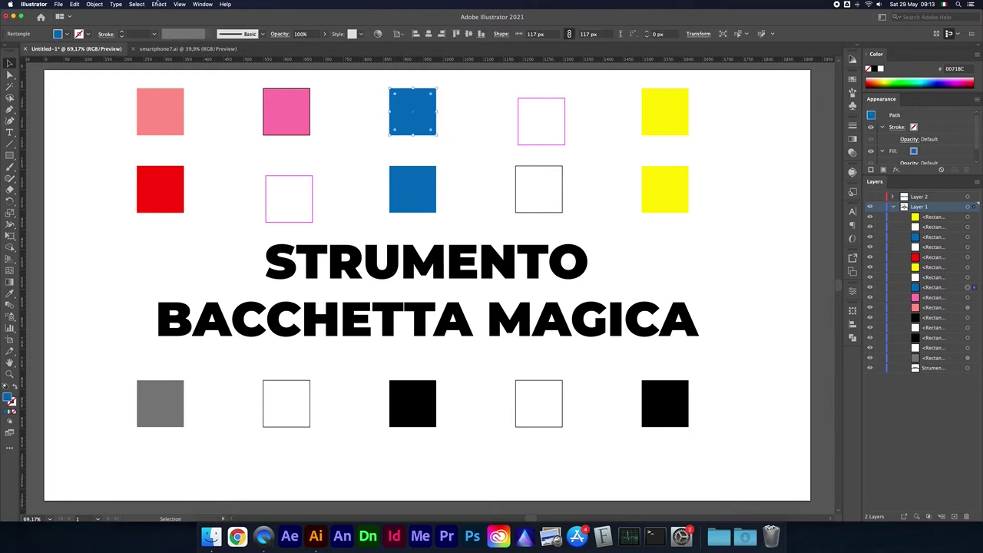
left_click(136, 3)
mouse_move(165, 73)
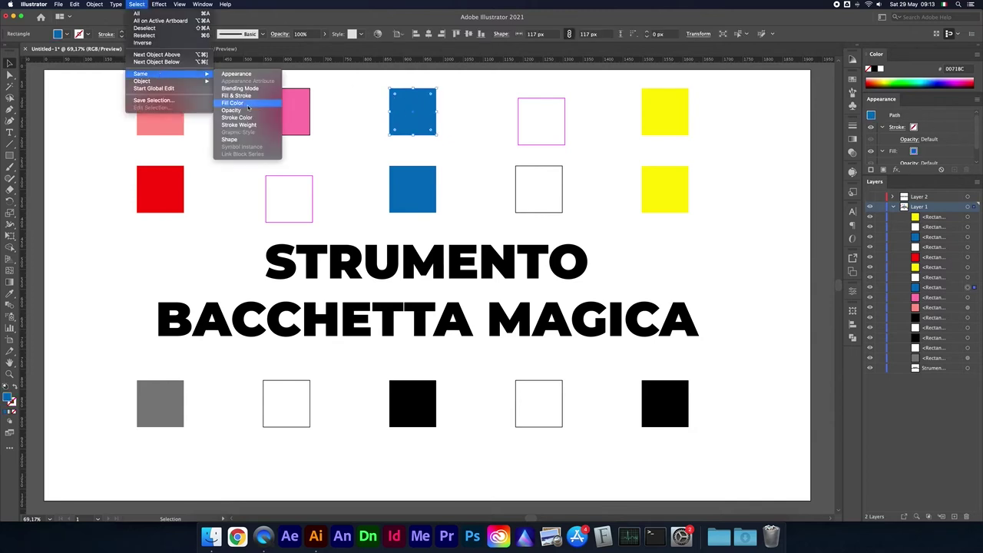
left_click(240, 102)
mouse_move(430, 129)
left_mouse_down()
mouse_move(472, 115)
mouse_move(453, 129)
left_mouse_up()
left_click(368, 153)
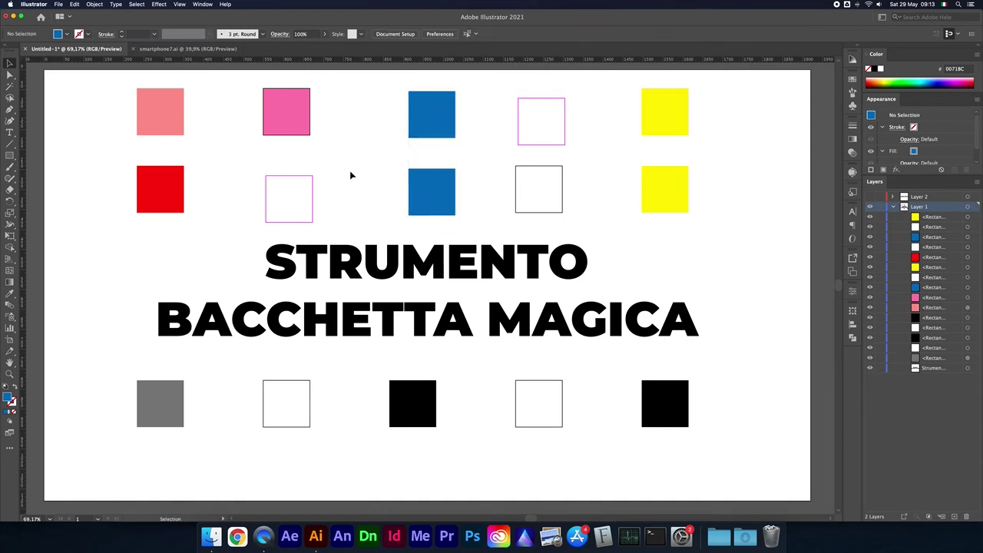
Select the four black-outlined white squares via Same Fill & Stroke and reposition them.
left_click(288, 380)
left_click(115, 4)
mouse_move(141, 73)
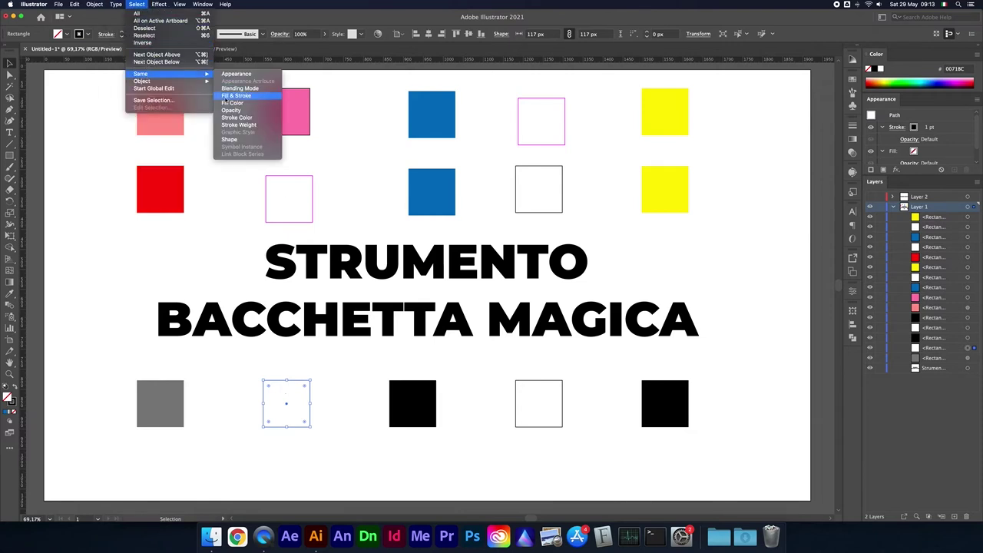
left_click(231, 96)
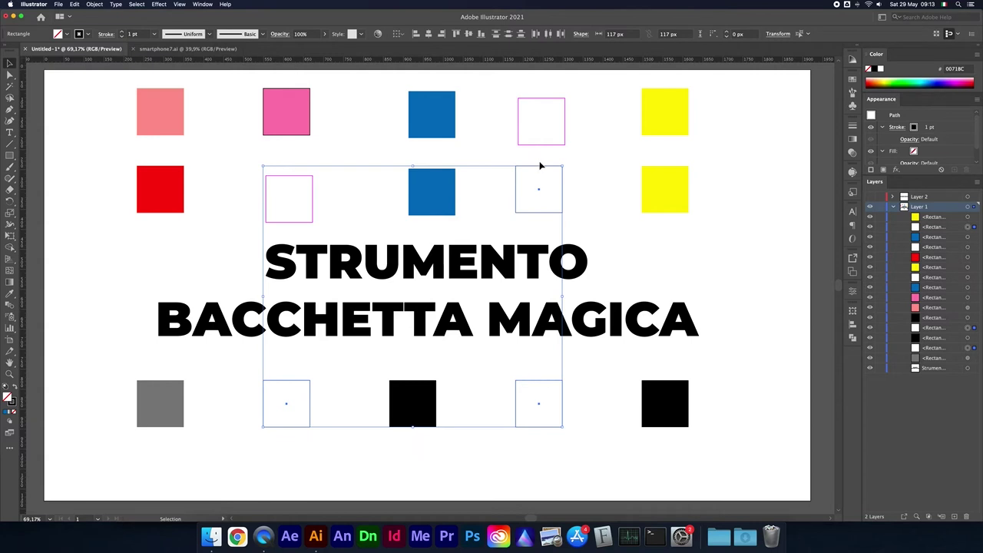
mouse_move(540, 165)
left_mouse_down()
mouse_move(550, 173)
mouse_move(529, 183)
left_mouse_up()
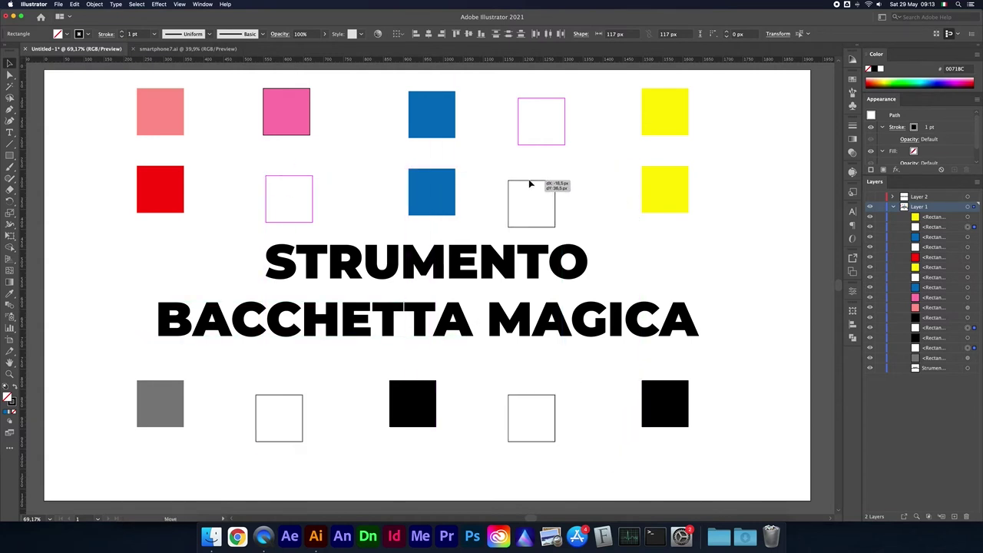
left_click_drag(529, 183, 534, 178)
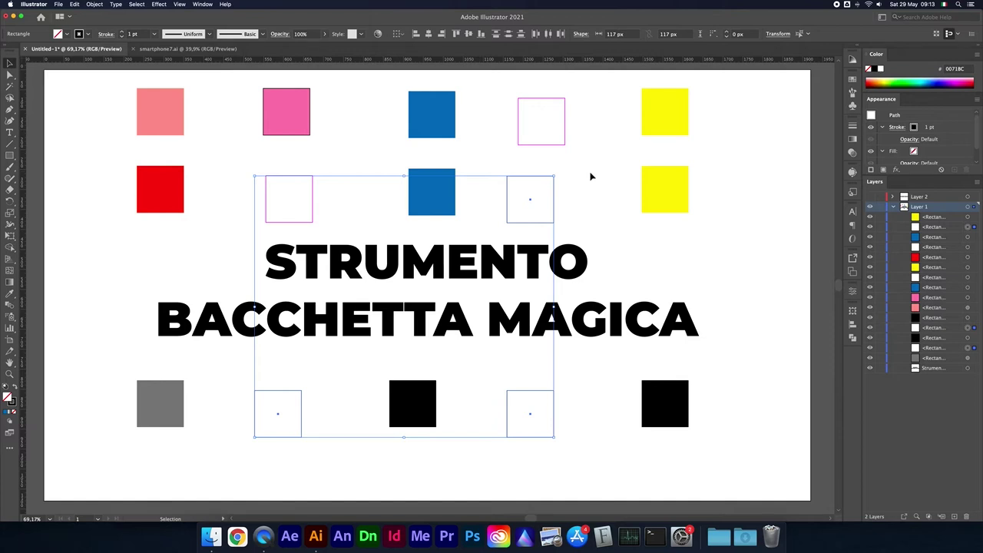
left_click(579, 179)
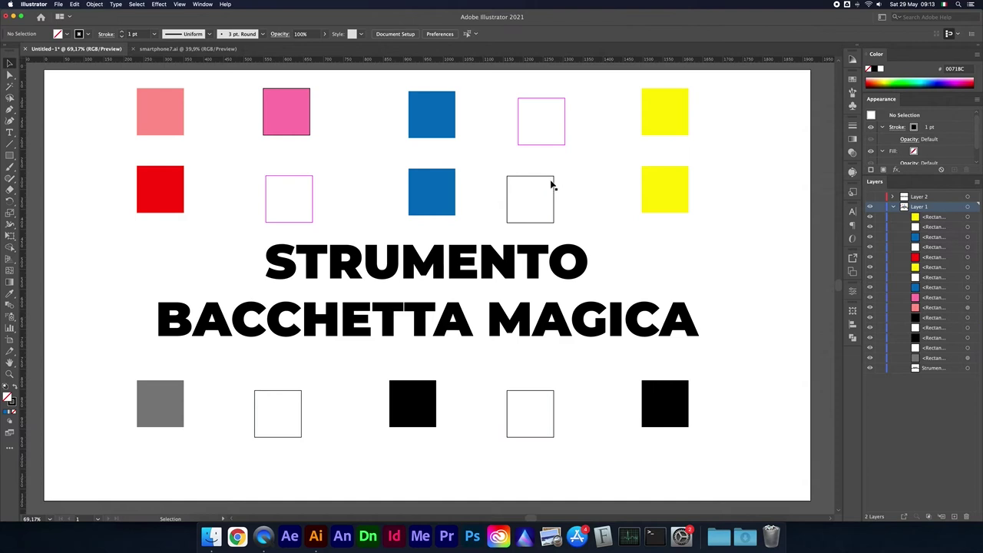
left_click(530, 181)
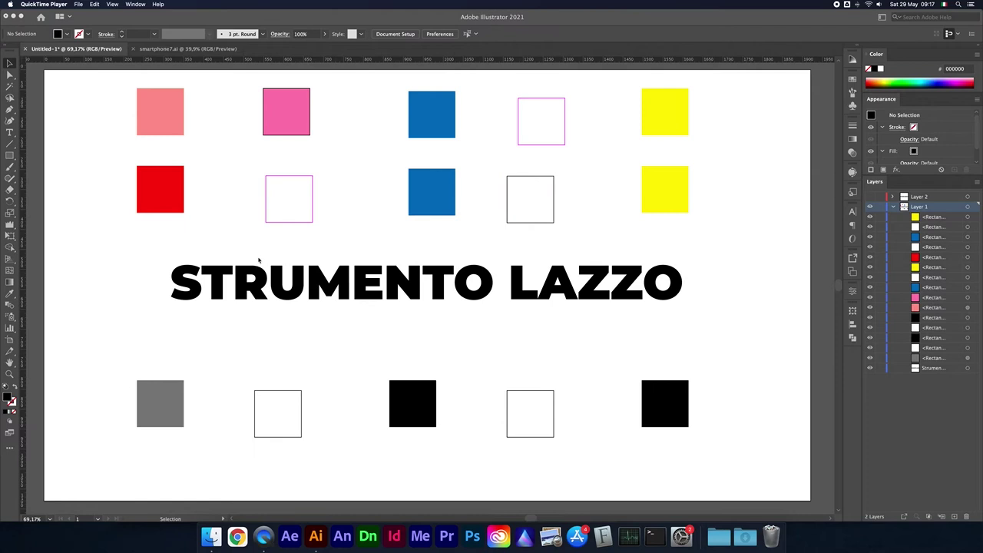
Bring Illustrator back to the front and switch to the Wrinkle tool.
left_click(40, 117)
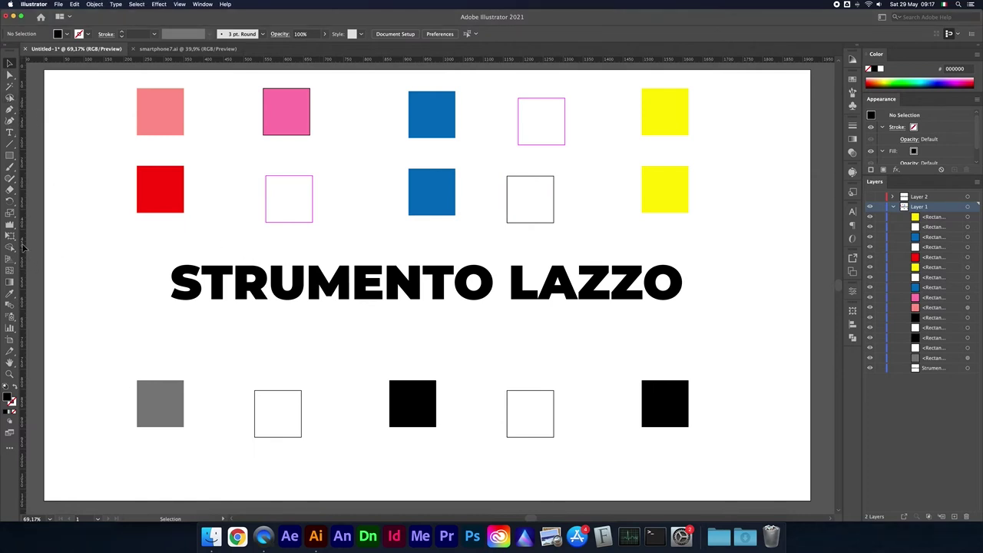
left_click(10, 225)
At 100% zoom, wrinkle the red square's top and bottom edges, then zoom in with the Selection tool.
key("super+1")
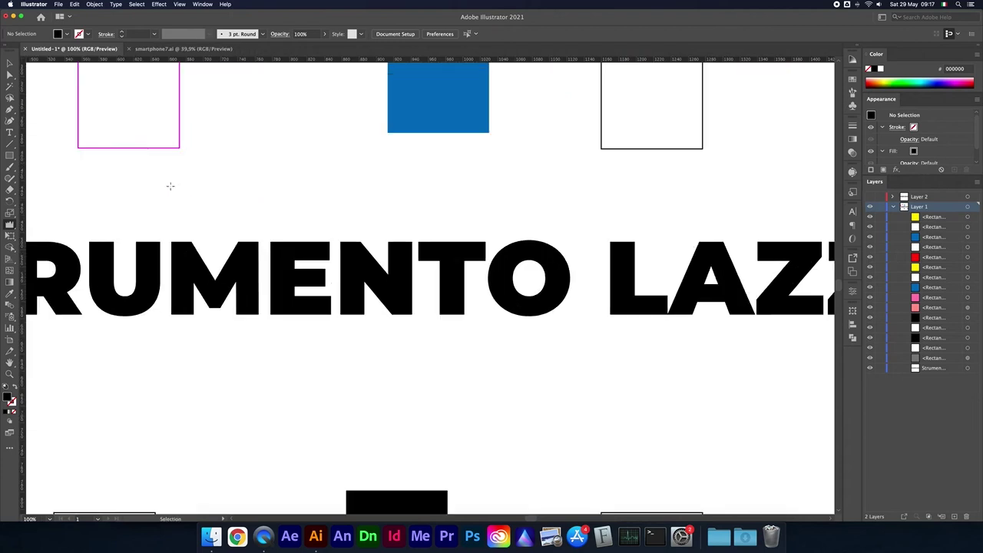
left_click_drag(149, 138, 564, 358)
mouse_move(297, 250)
left_mouse_down()
mouse_move(219, 289)
mouse_move(315, 251)
mouse_move(299, 279)
mouse_move(274, 257)
mouse_move(215, 274)
mouse_move(213, 358)
mouse_move(245, 340)
mouse_move(291, 351)
mouse_move(319, 329)
left_mouse_up()
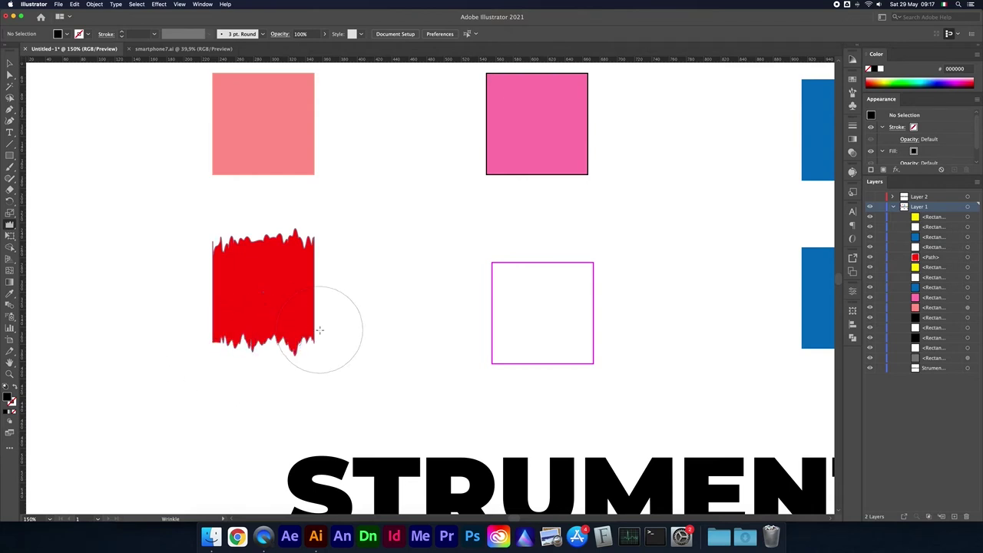
key("v")
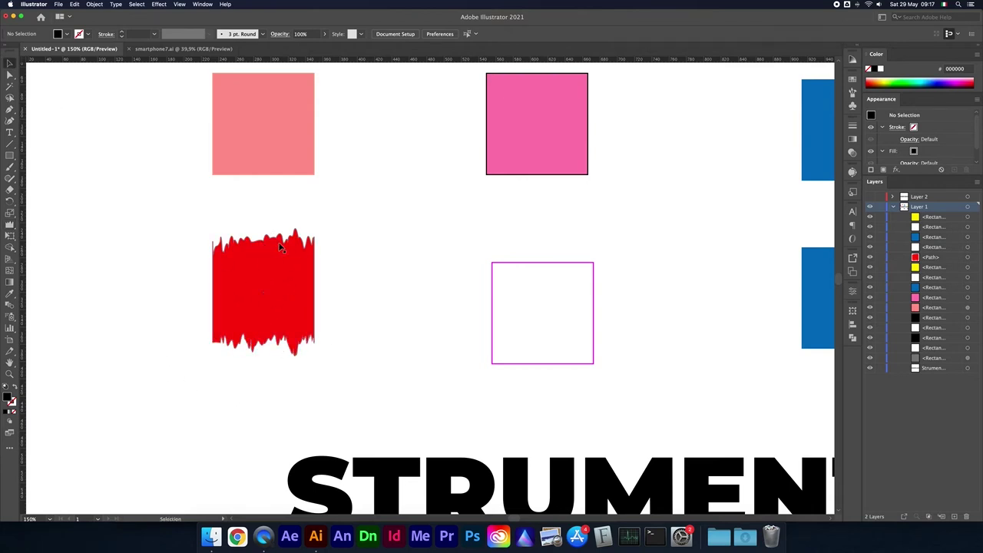
key("super+equal")
key("super+equal")
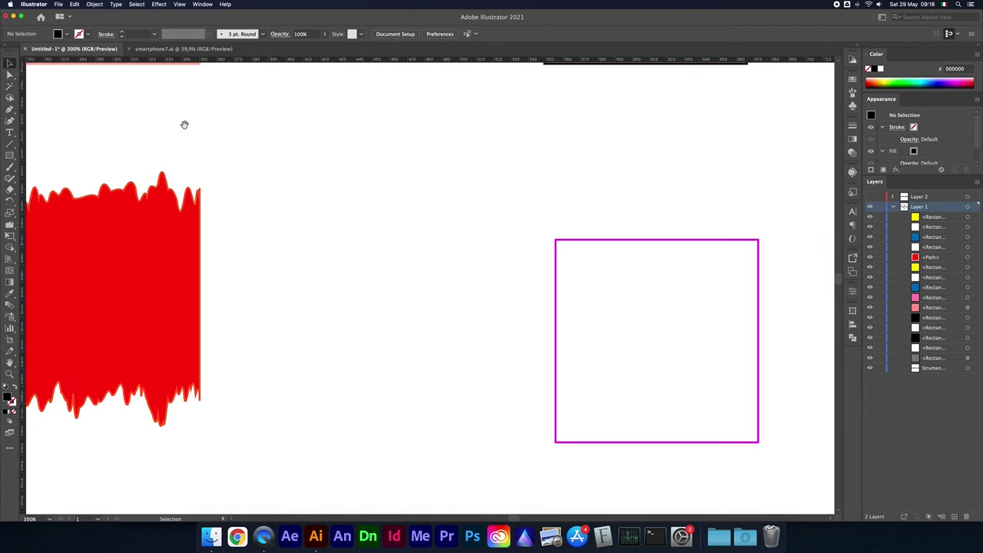
Select the pink rectangle's anchors with Direct Selection, try rounding its left corners, then undo.
left_click_drag(184, 129, 378, 228)
left_click(296, 125)
left_click(10, 74)
left_click(226, 192)
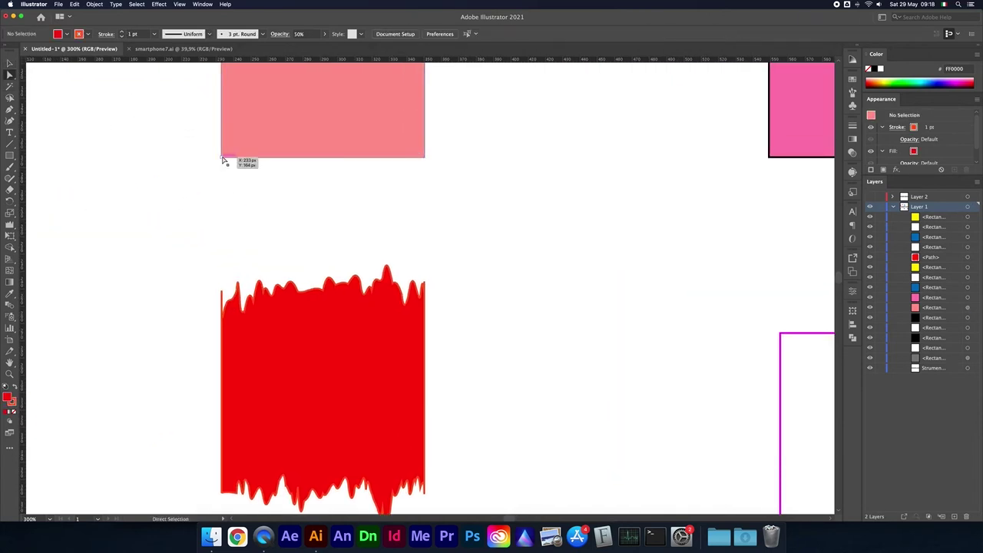
left_click(223, 159)
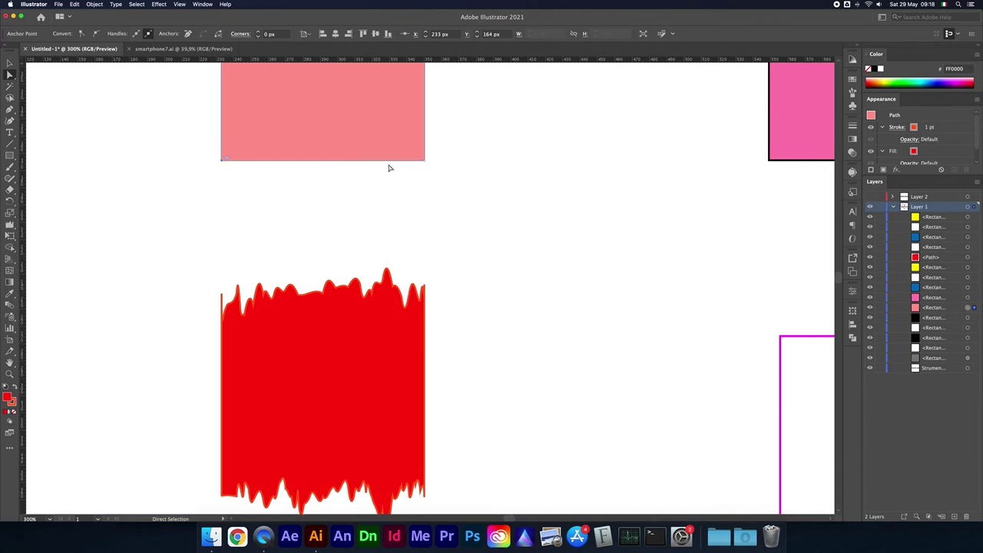
scroll(387, 164, "up", 5)
left_click(207, 162)
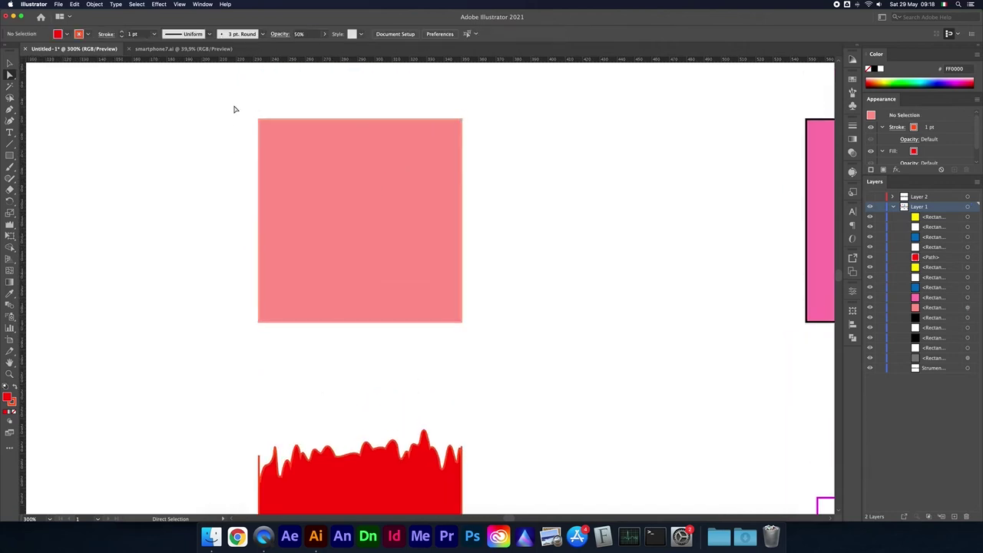
mouse_move(267, 235)
left_mouse_down()
mouse_move(281, 345)
mouse_move(307, 368)
left_mouse_up()
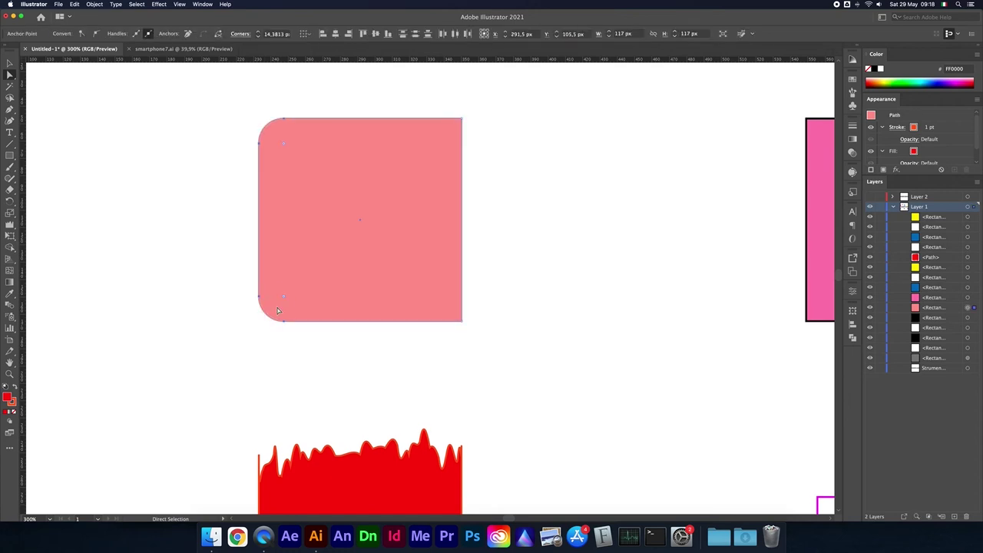
key("super+z")
Round the top-left and bottom-right corners, then deselect the rectangle.
left_click_drag(236, 98, 303, 160)
left_click_drag(487, 349, 429, 291)
left_click(450, 319)
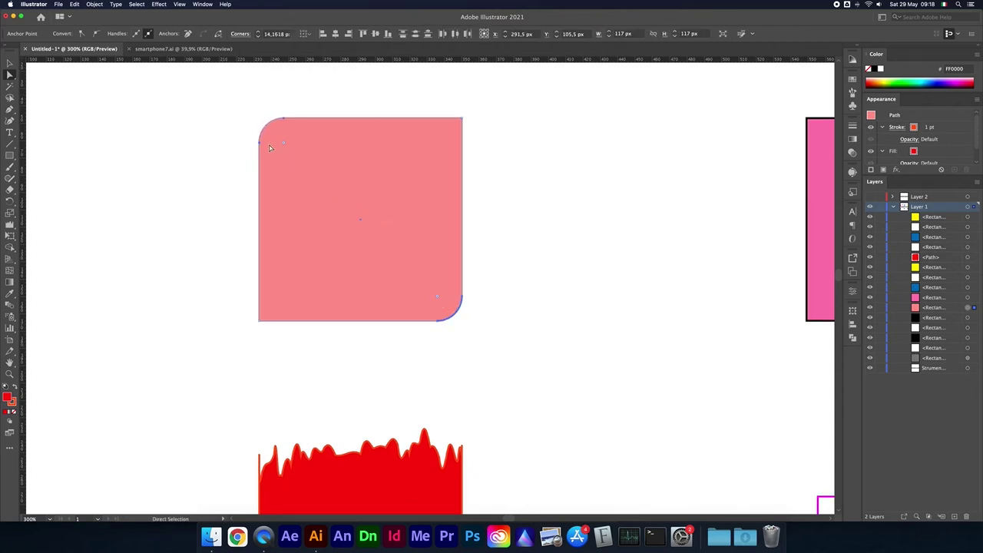
left_click(232, 146)
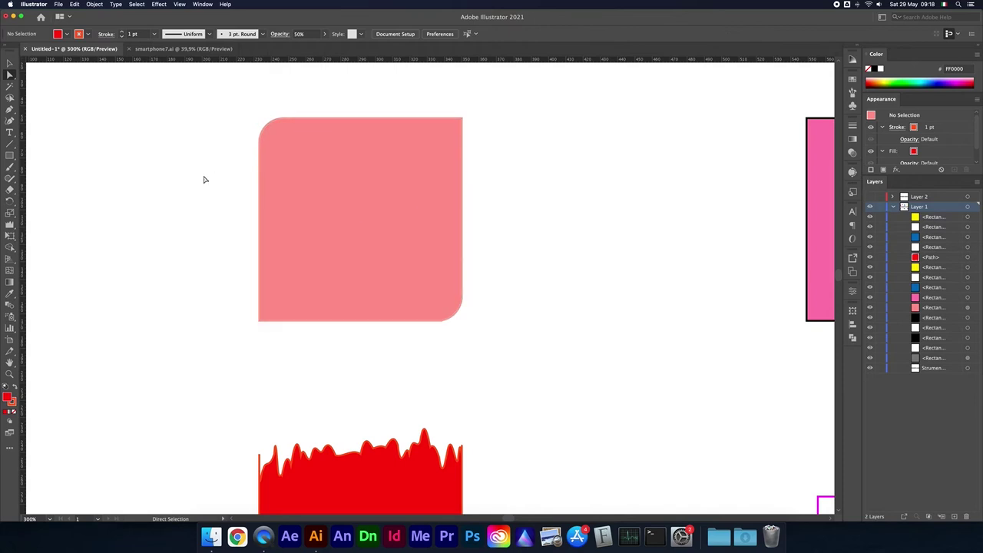
Set the wrinkled red shape's stroke to None and deselect it.
scroll(502, 237, "down", 3)
scroll(448, 253, "down", 3)
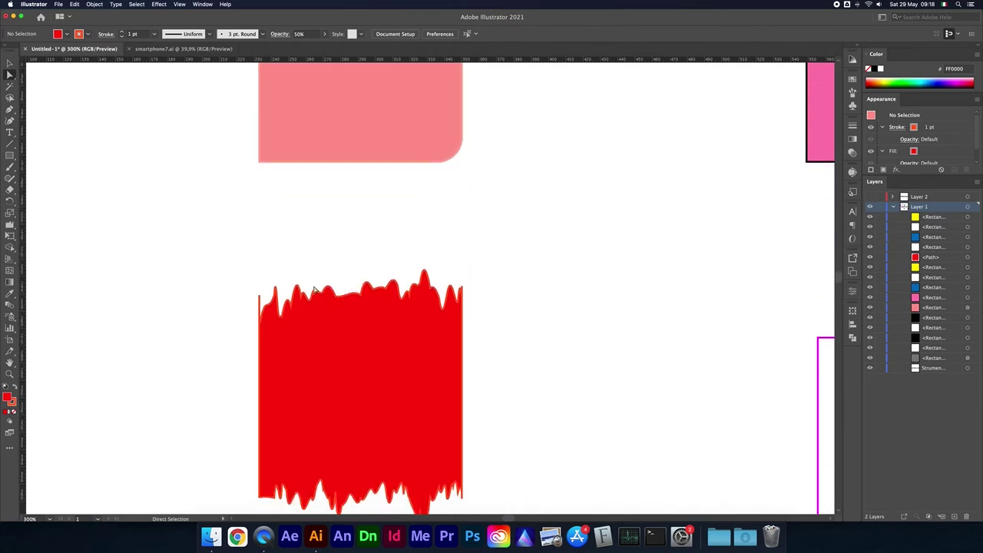
scroll(315, 288, "down", 1)
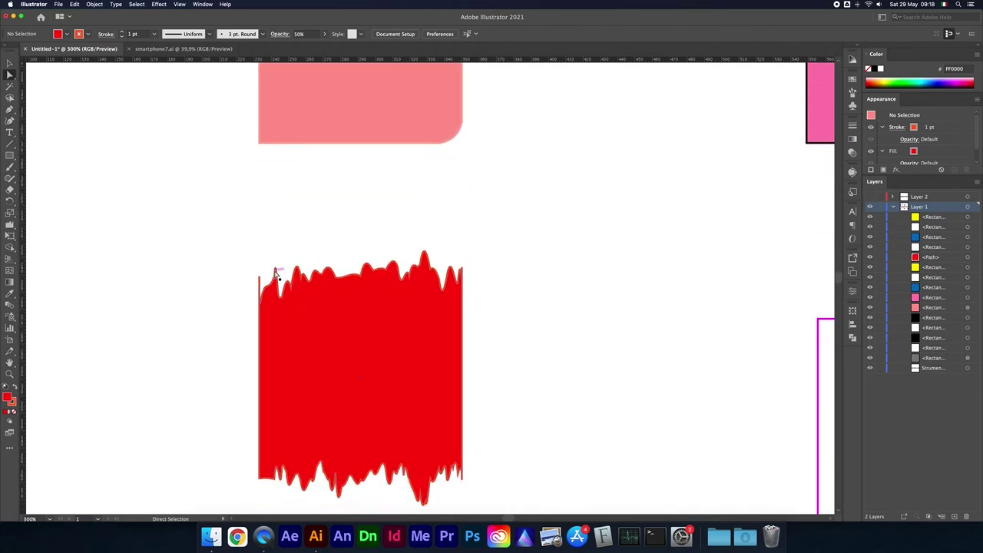
scroll(498, 266, "down", 3)
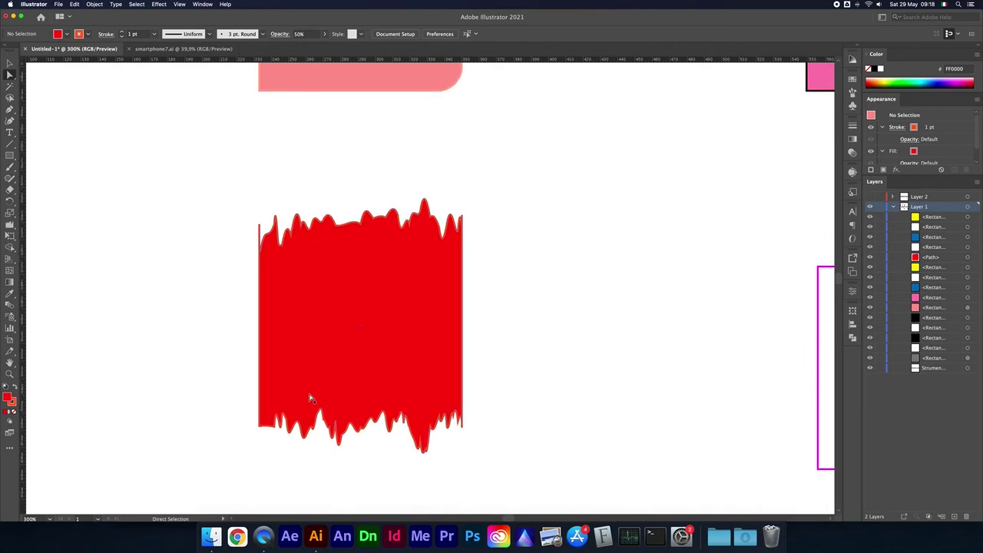
left_click(308, 307)
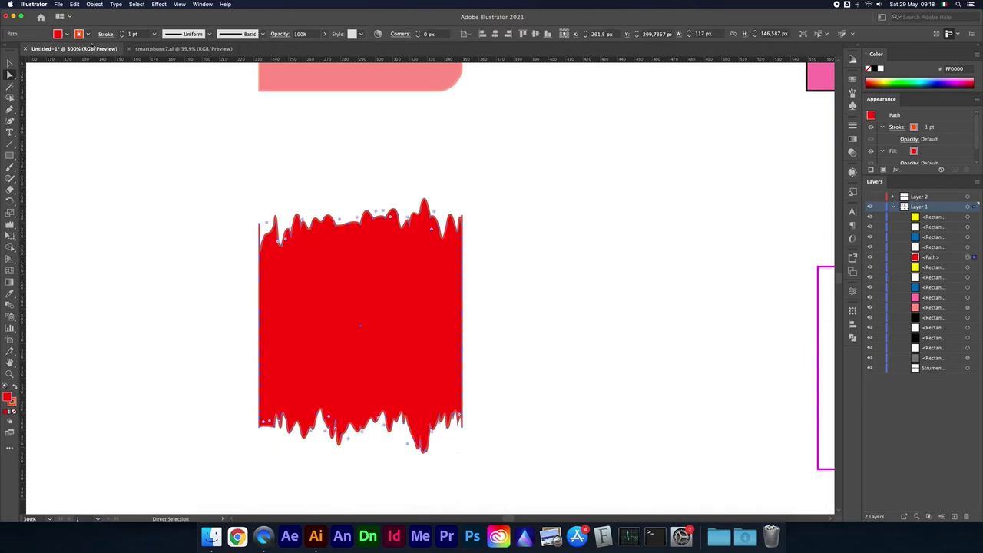
left_click(89, 35)
left_click(7, 52)
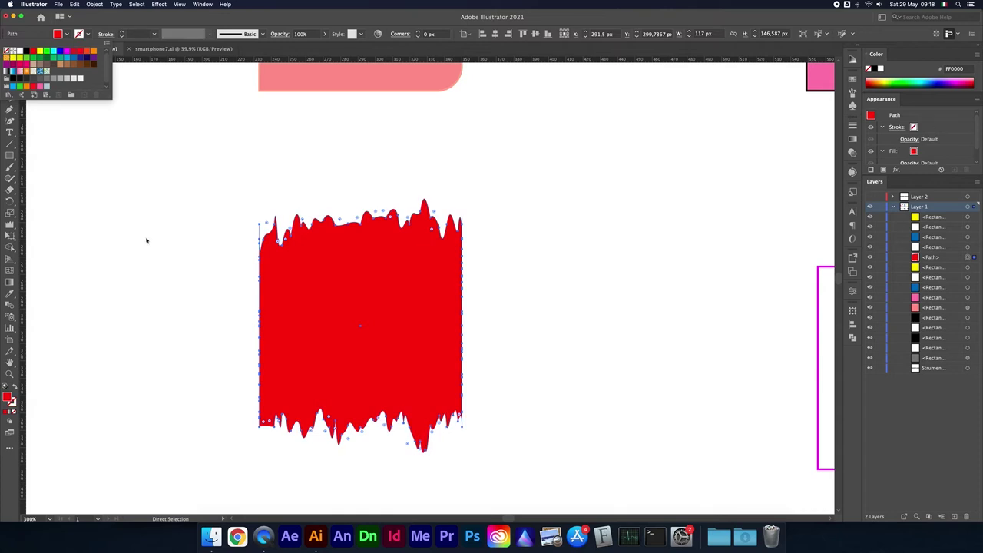
left_click(228, 285)
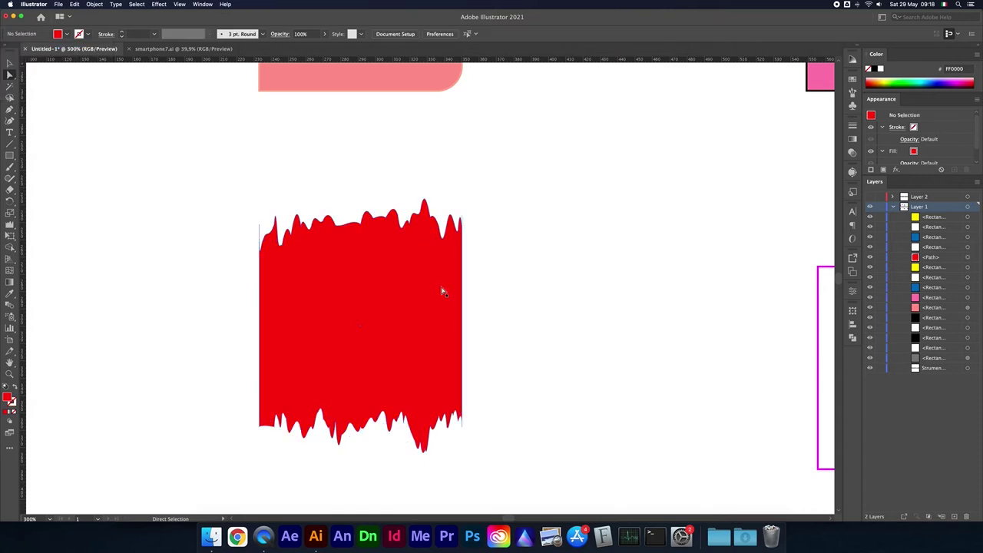
Navigate to the red shape's drippy bottom edge and select its wavy path.
scroll(442, 292, "up", 2)
scroll(442, 292, "down", 3)
scroll(443, 291, "down", 2)
scroll(443, 291, "up", 2)
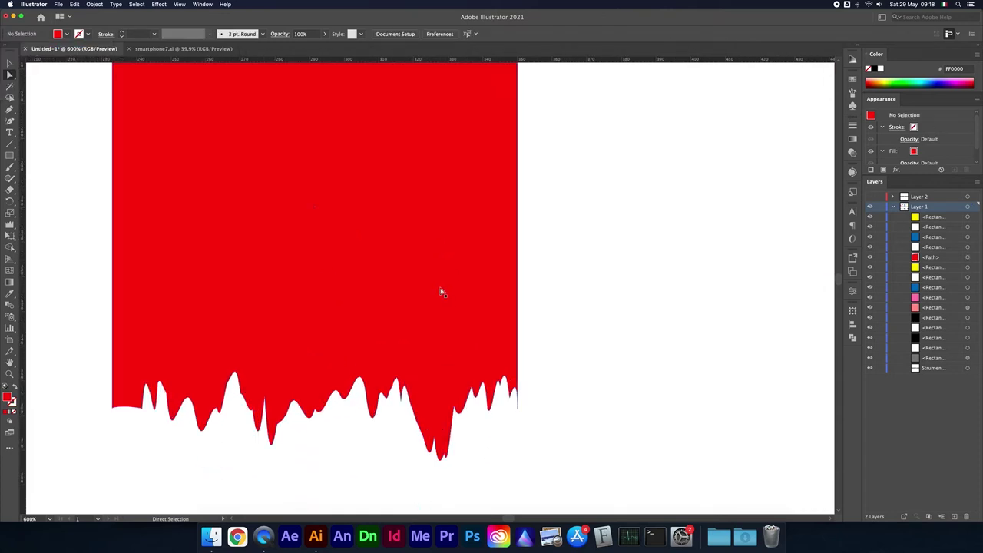
scroll(443, 292, "down", 1)
scroll(443, 292, "down", 2)
scroll(443, 292, "left", 2)
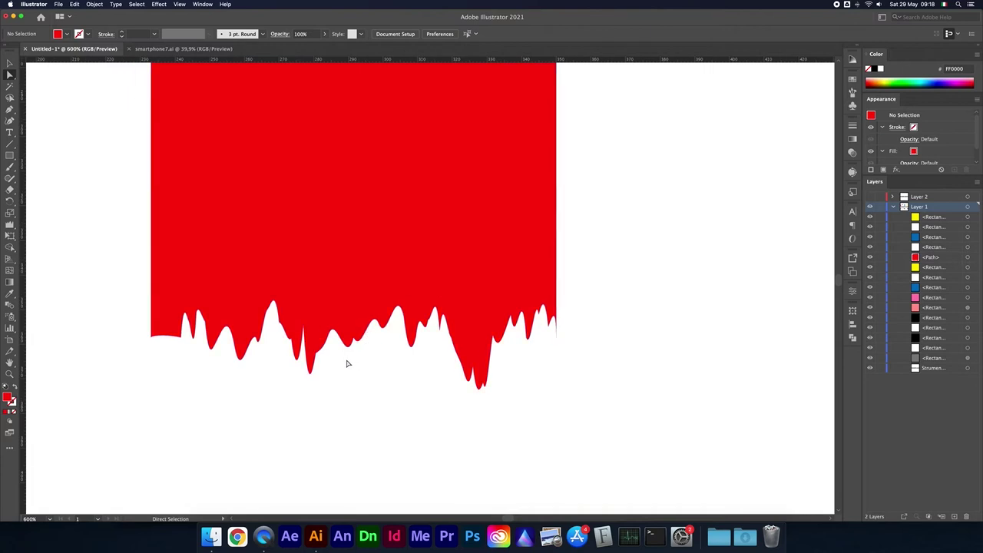
left_click(354, 340)
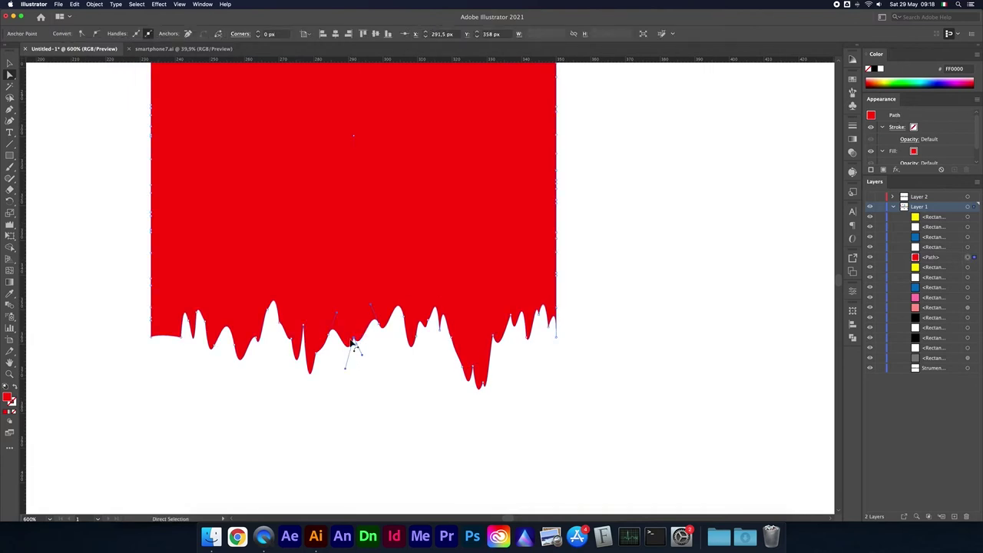
left_click(344, 288)
scroll(441, 370, "up", 2)
scroll(441, 370, "left", 2)
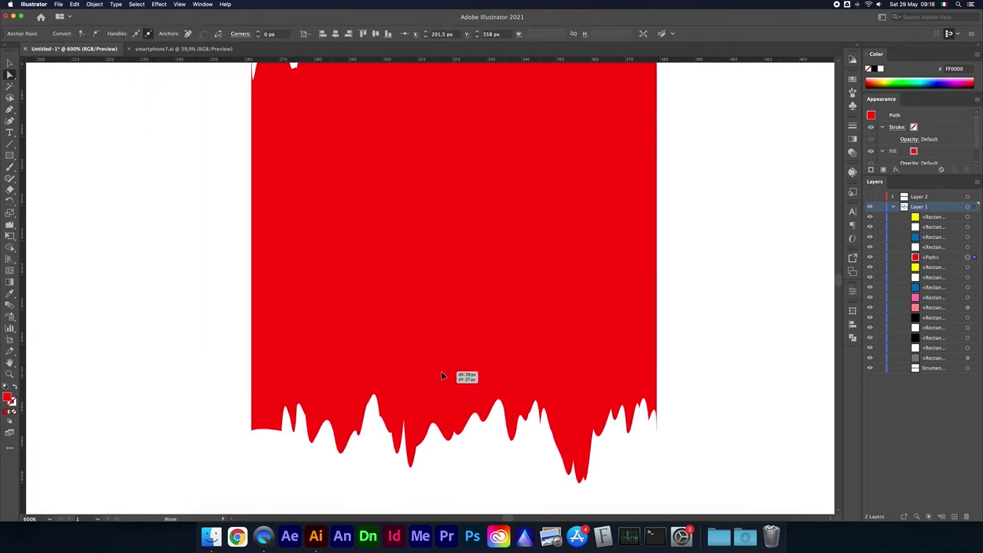
scroll(377, 307, "down", 1)
scroll(377, 307, "right", 1)
mouse_move(357, 437)
left_mouse_down()
mouse_move(519, 313)
mouse_move(526, 319)
left_mouse_up()
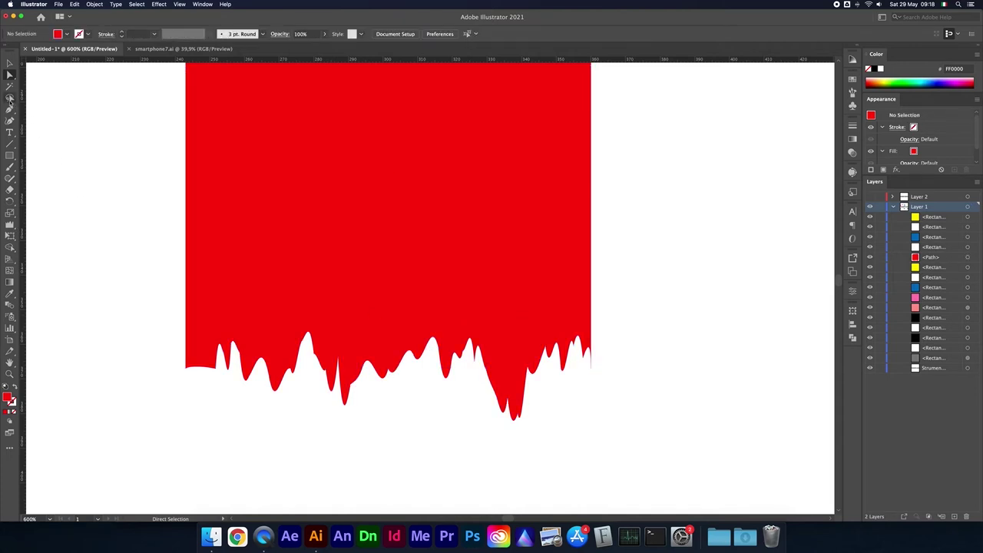
left_click(10, 97)
Lasso-select the anchor points of the right-hand drip on the red shape's bottom edge.
mouse_move(300, 363)
left_mouse_down()
mouse_move(356, 359)
mouse_move(324, 388)
left_mouse_up()
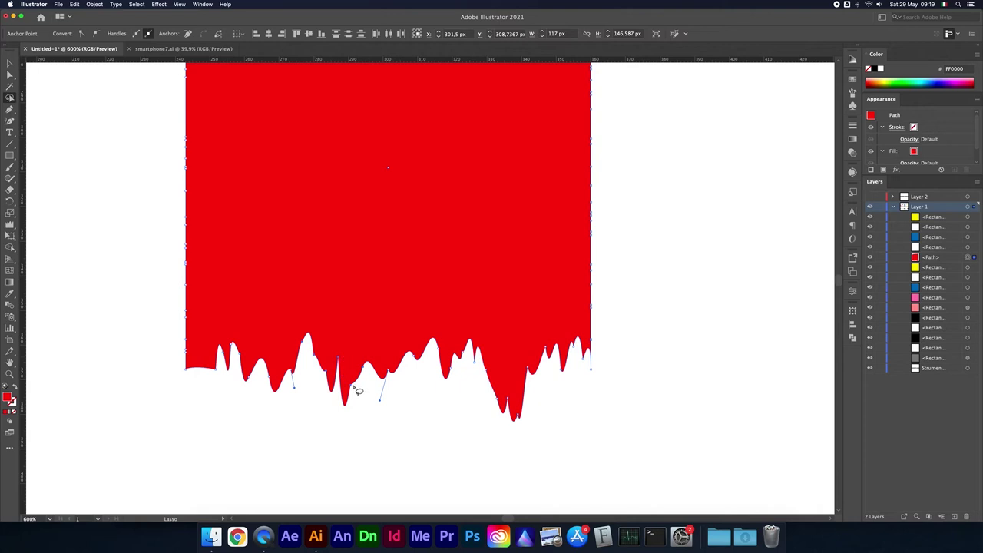
left_click(567, 390)
left_click_drag(575, 358, 583, 359)
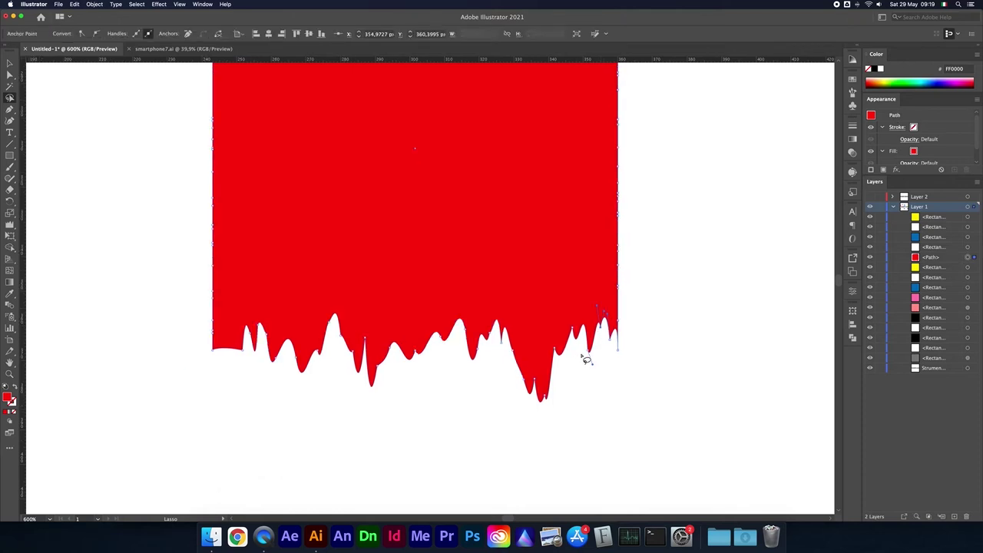
left_click_drag(591, 362, 578, 357)
left_click_drag(579, 360, 550, 352)
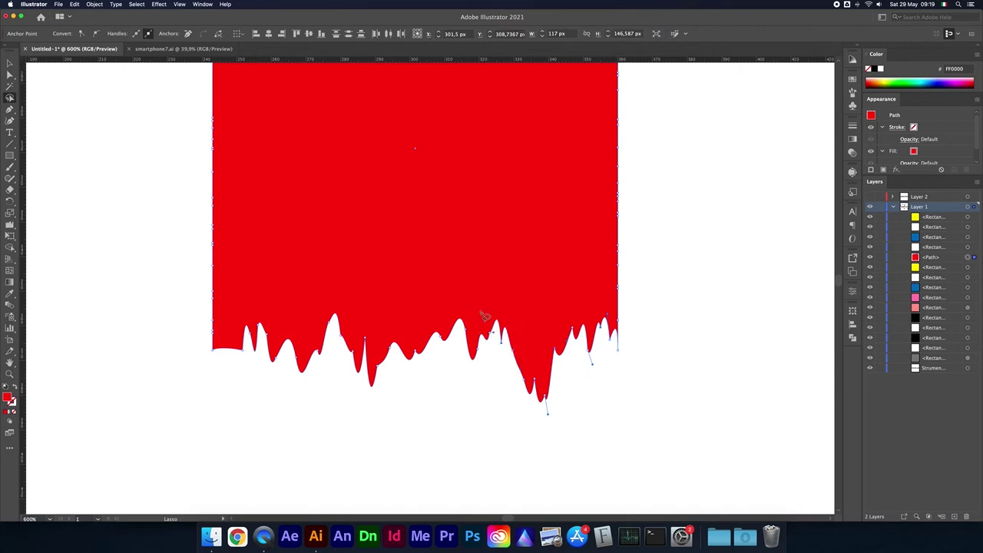
Drag the selected drip points with Direct Selection to reshape the bottom edge.
left_click(9, 74)
left_click(10, 75)
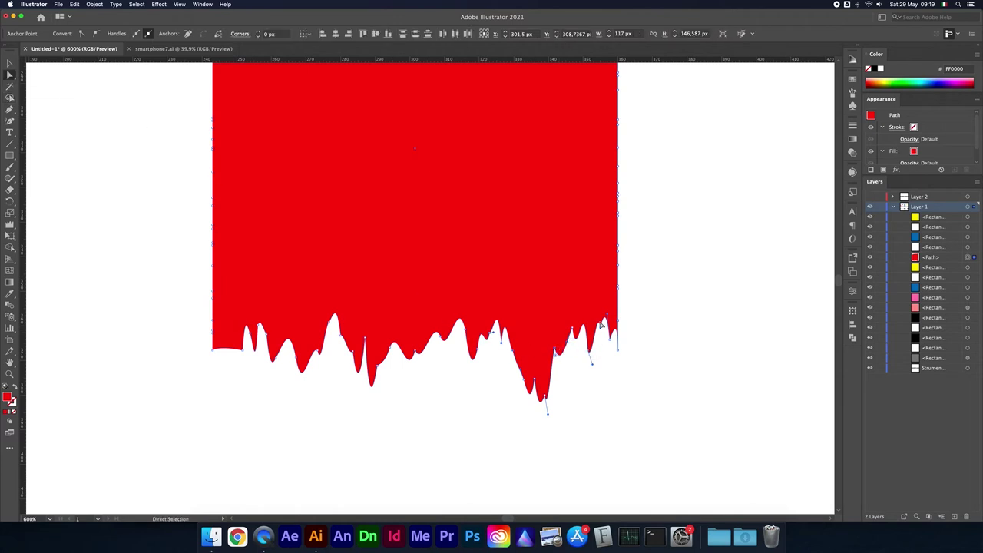
mouse_move(556, 349)
left_mouse_down()
mouse_move(494, 330)
mouse_move(433, 227)
mouse_move(505, 234)
mouse_move(532, 412)
mouse_move(517, 223)
mouse_move(509, 286)
mouse_move(571, 453)
mouse_move(625, 369)
mouse_move(527, 263)
mouse_move(561, 293)
mouse_move(541, 343)
mouse_move(560, 344)
left_mouse_up()
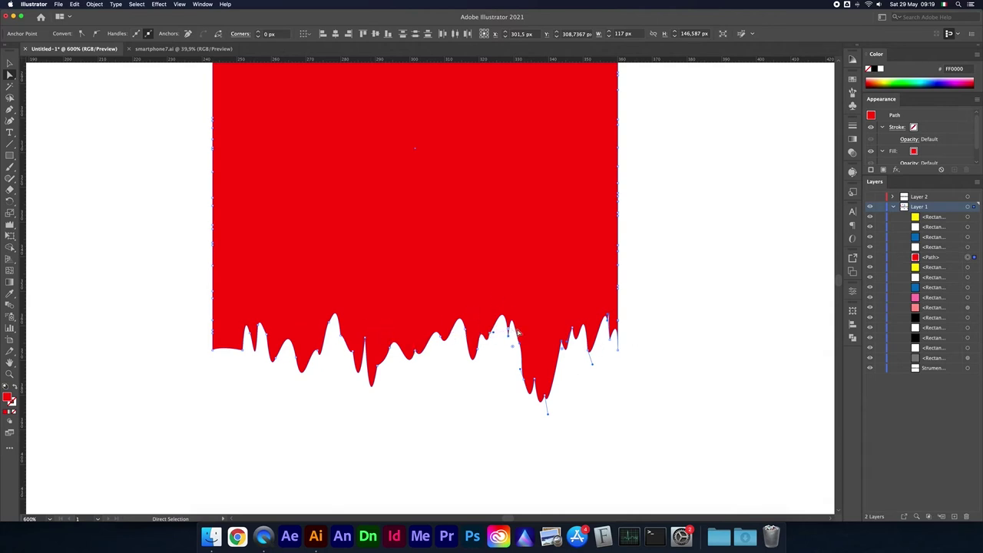
mouse_move(508, 337)
left_mouse_down()
mouse_move(474, 389)
mouse_move(418, 414)
mouse_move(603, 403)
mouse_move(504, 351)
left_mouse_up()
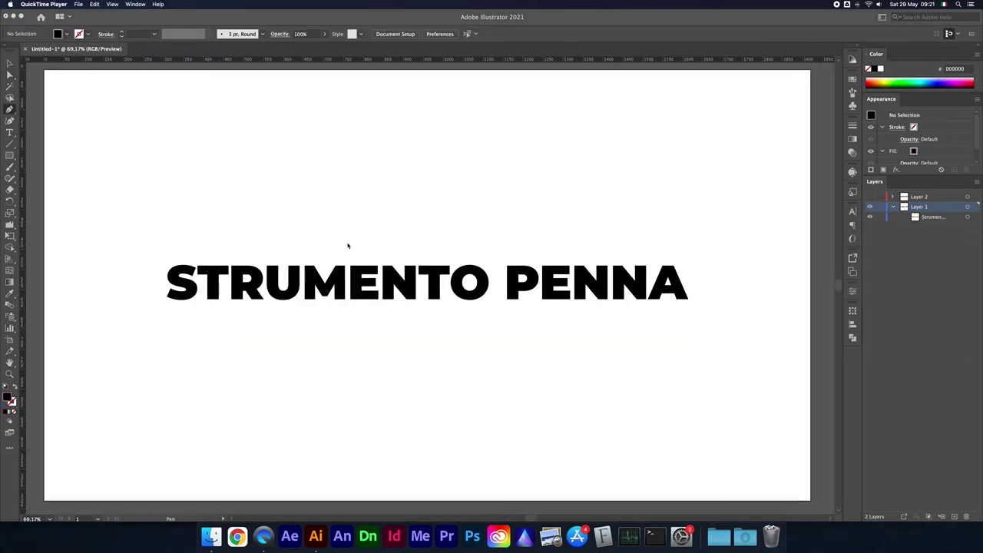
Choose the Pen tool and view the artboard at actual size.
left_click(52, 81)
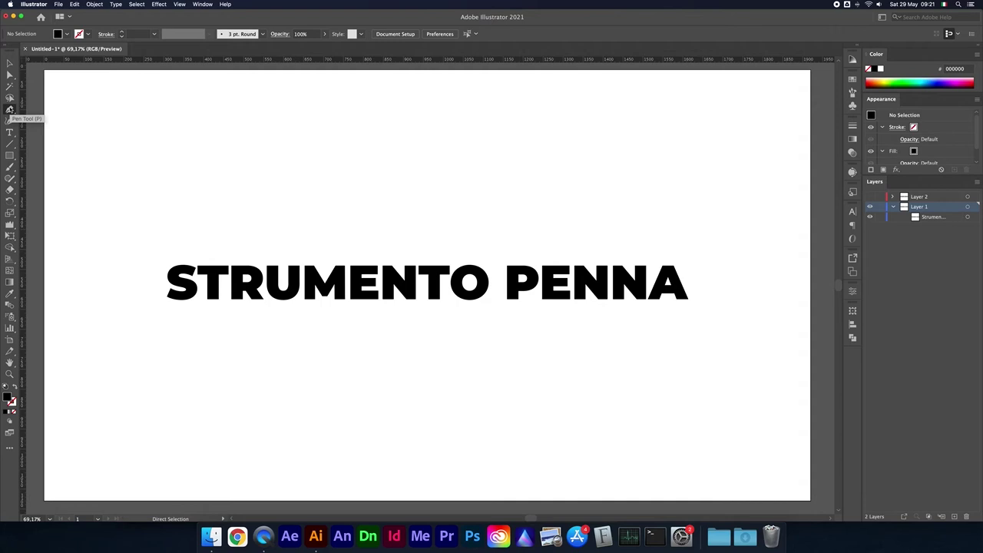
left_click(10, 110)
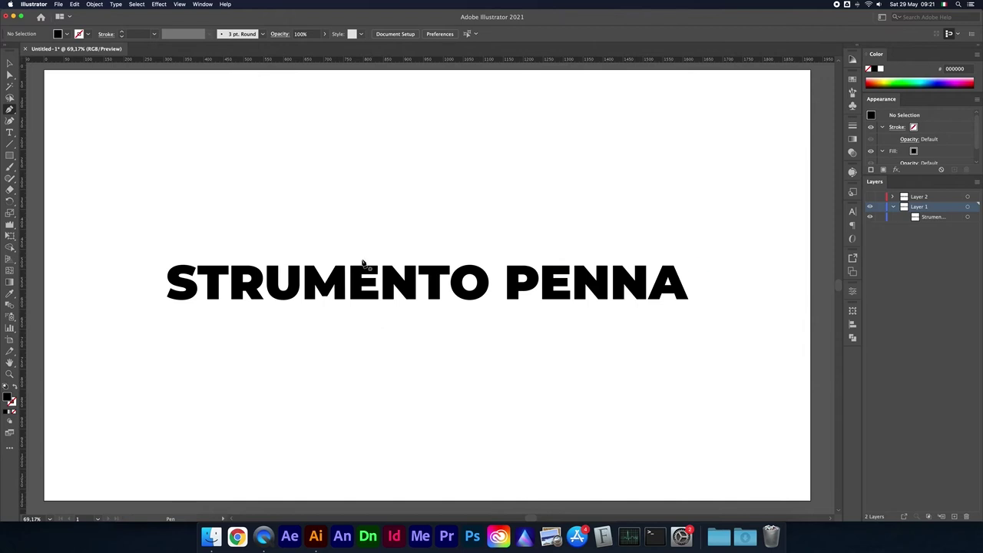
key("super+1")
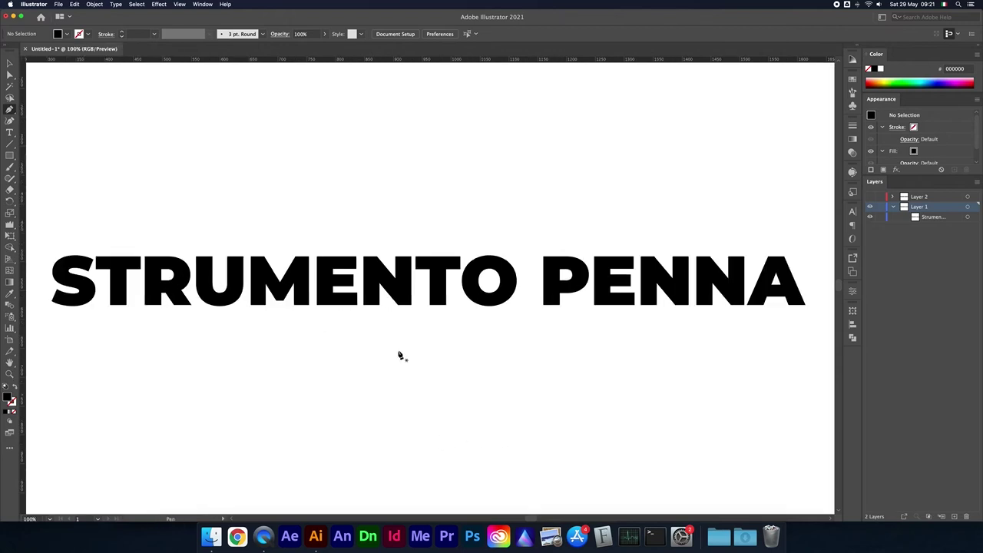
scroll(407, 395, "down", 3)
mouse_move(372, 337)
left_mouse_down()
mouse_move(387, 341)
mouse_move(376, 340)
left_mouse_up()
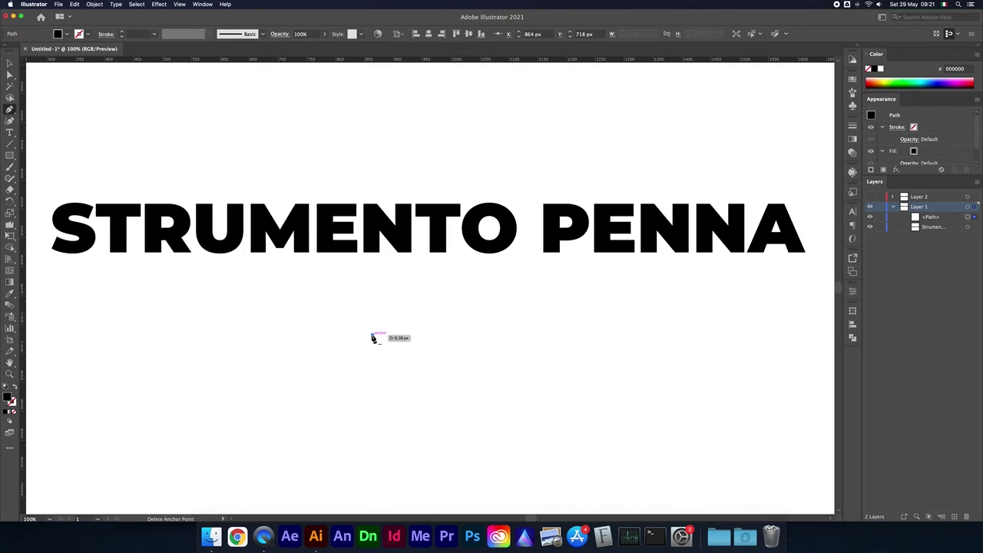
Draw a closed five-corner straight-sided black shape, then undo it.
left_click(483, 336)
left_click(513, 381)
left_click(439, 411)
left_click(384, 379)
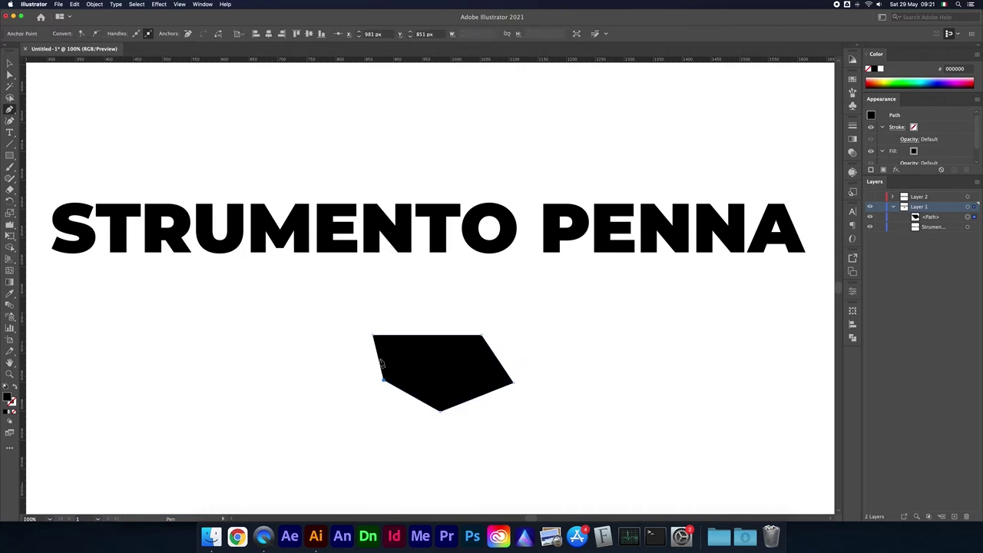
left_click(373, 335)
key("super+z")
key("super+z")
key("super+z")
key("super+z")
key("super+z")
Draw a trial two-anchor straight line below the title, then undo both anchors.
left_click(334, 331)
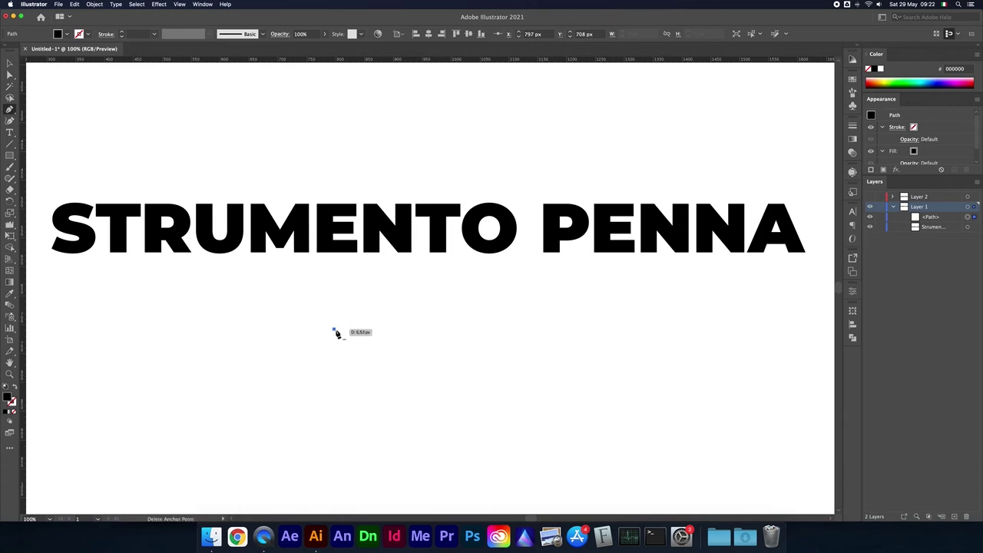
left_click(406, 329)
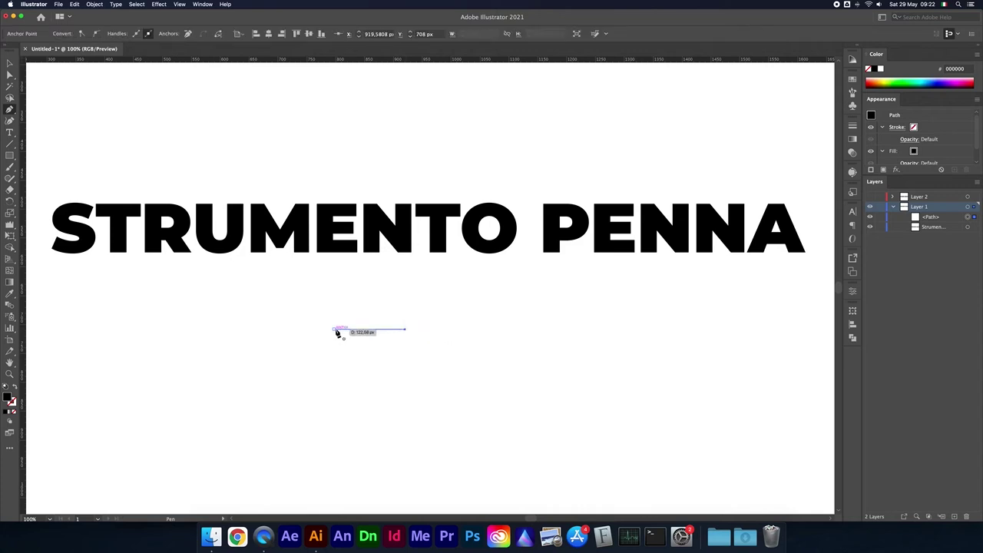
key("ctrl+z")
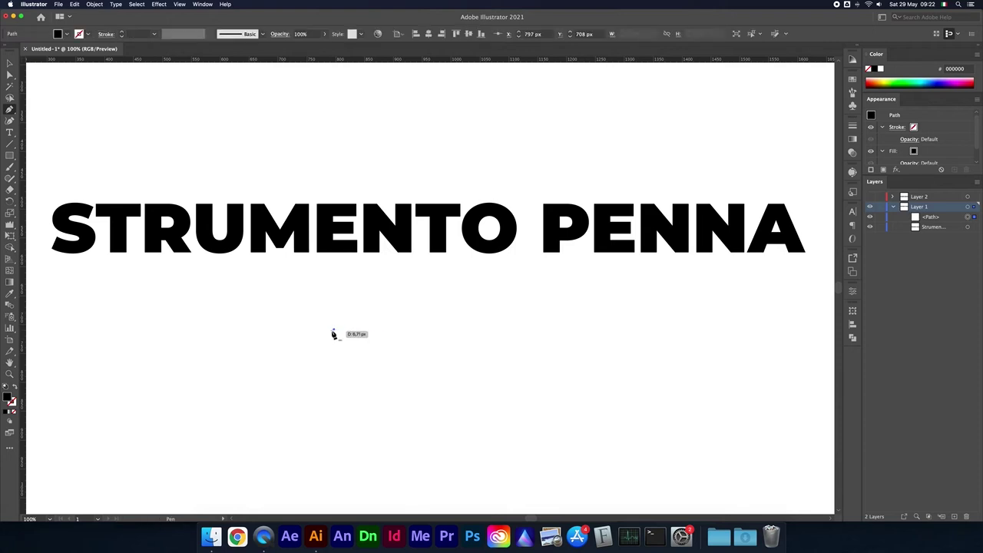
key("ctrl+z")
left_click(326, 339)
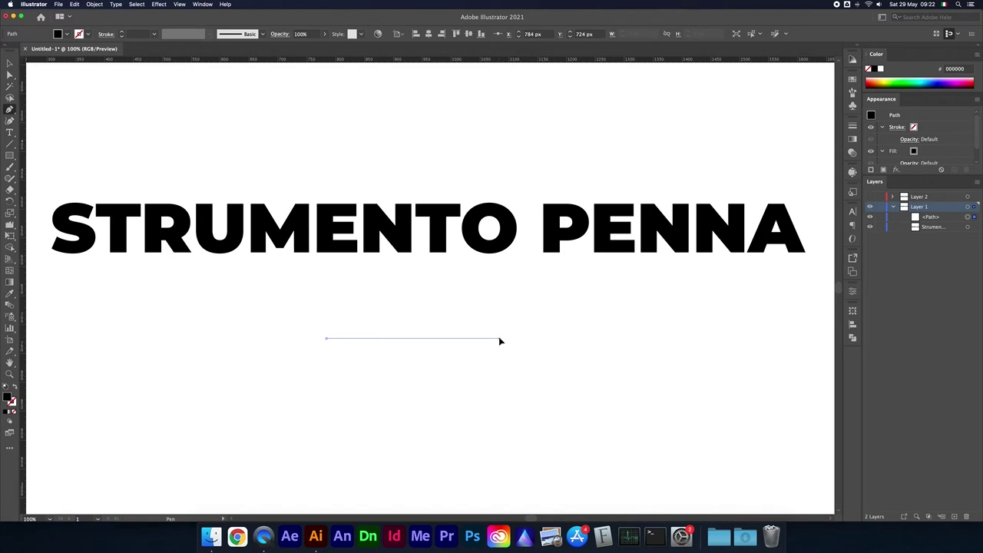
left_click_drag(499, 339, 507, 342)
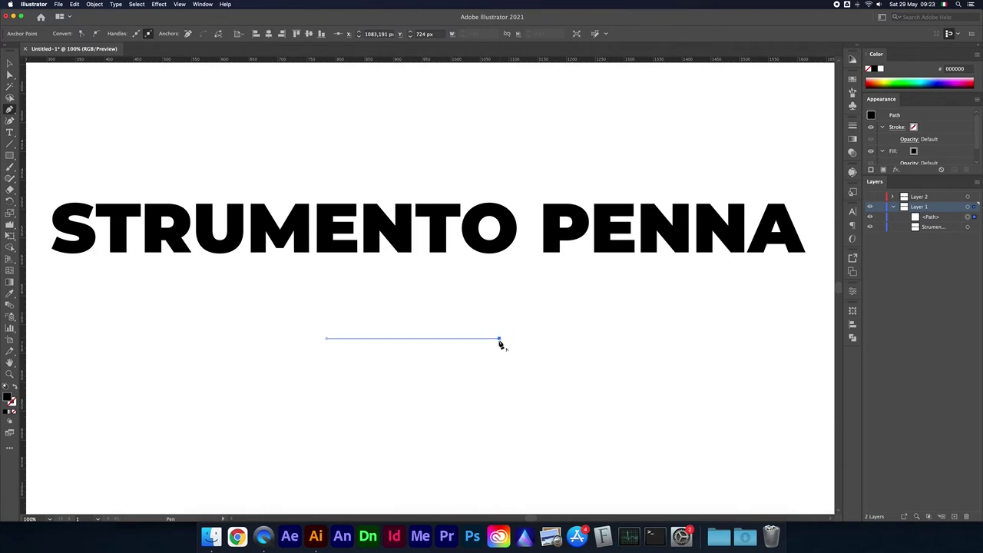
left_click(499, 390)
left_click(350, 381)
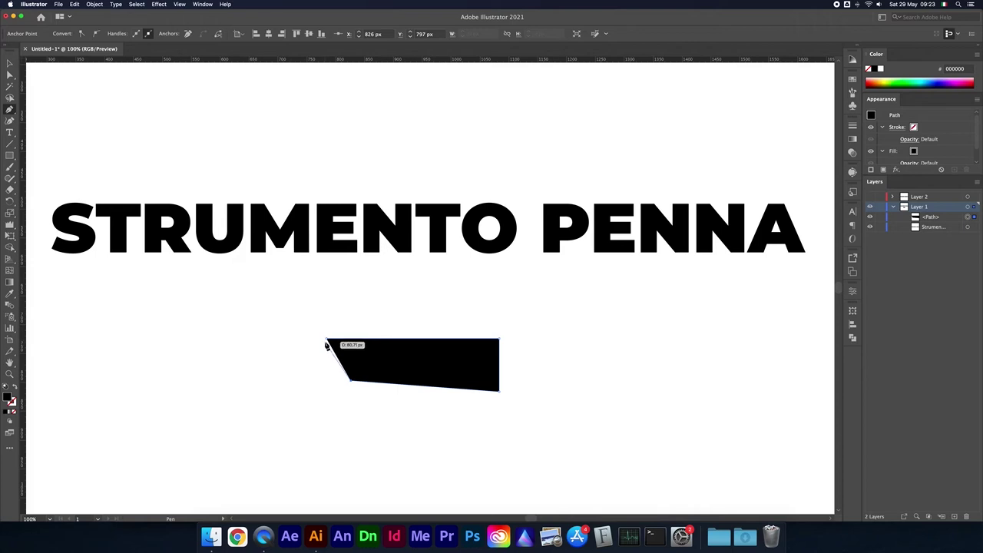
left_click(327, 339)
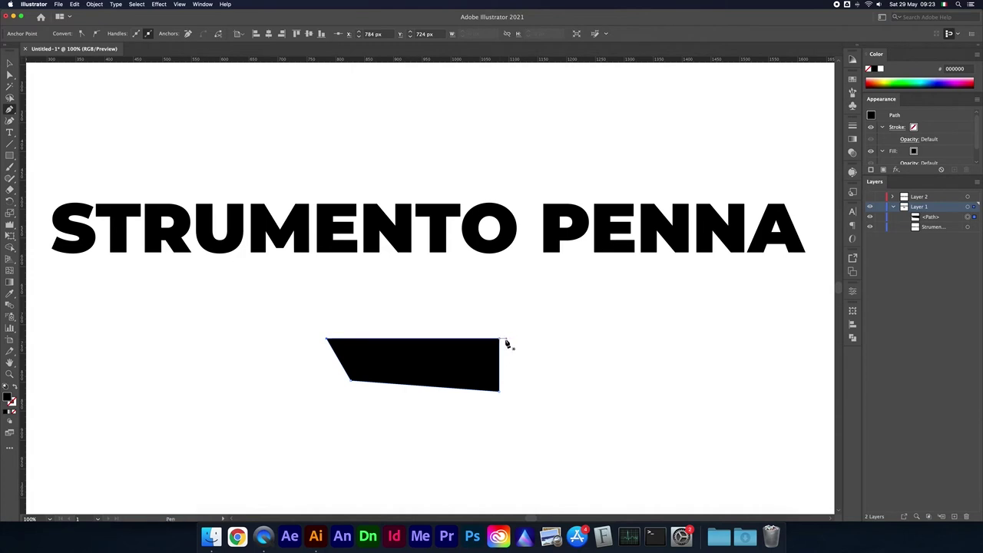
left_click(499, 339)
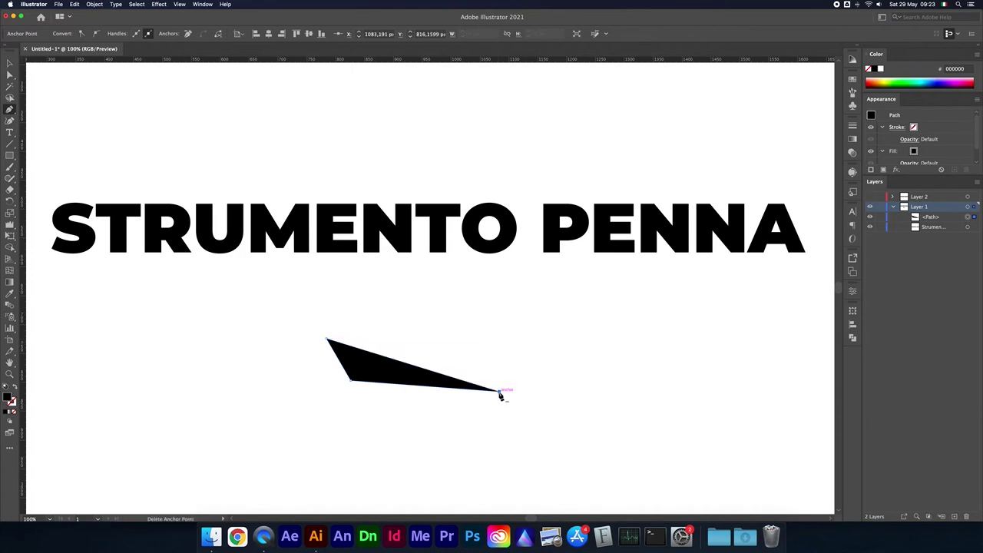
left_click(500, 392)
left_click(351, 379)
left_click(500, 392)
left_click(483, 328)
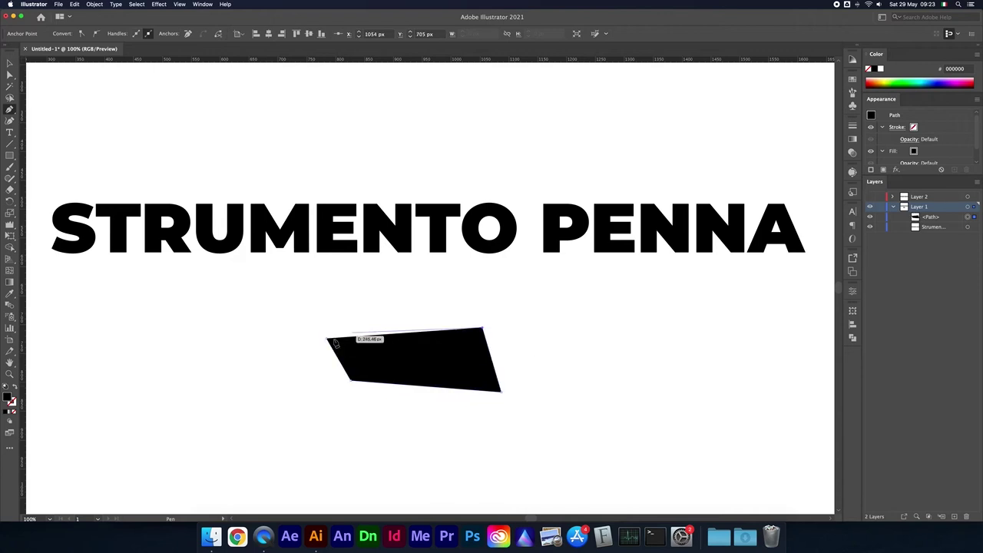
left_click(328, 338)
key("BackSpace")
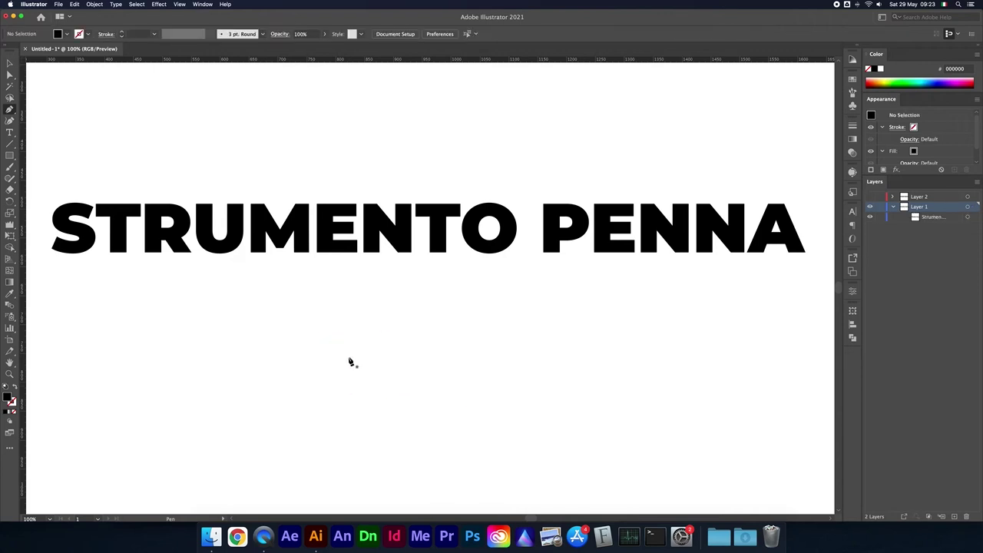
left_click(309, 323)
left_click(261, 388)
left_click(428, 398)
left_click(396, 327)
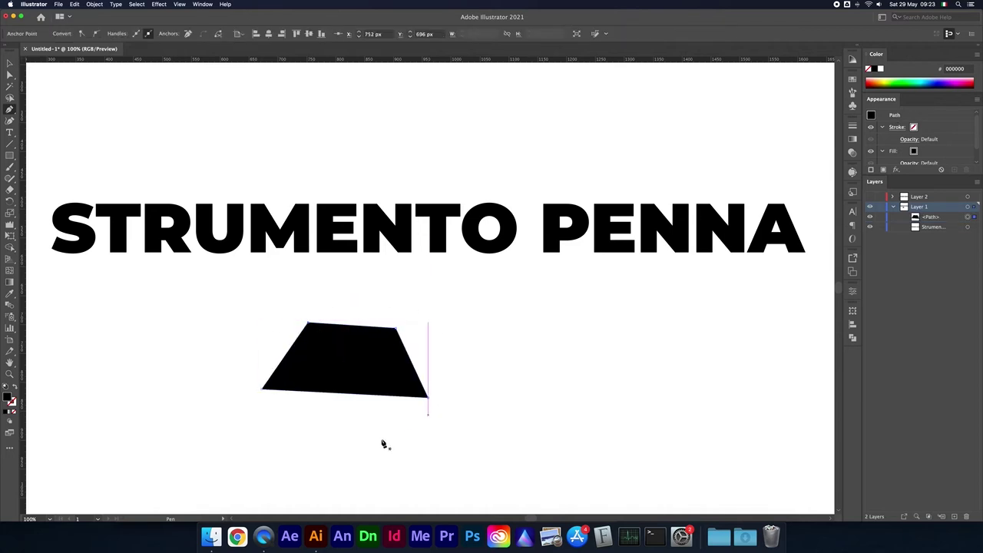
key("super+z")
key("BackSpace")
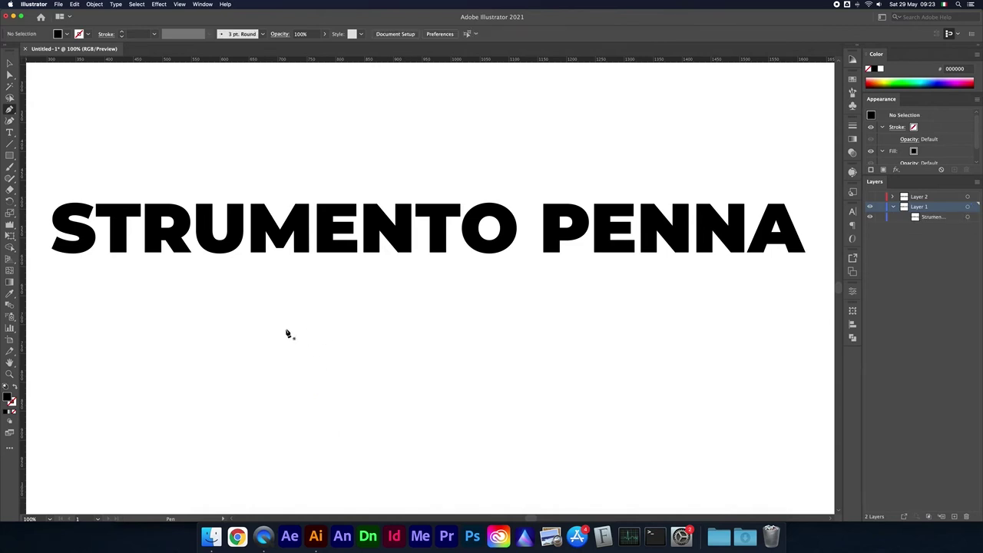
left_click(285, 329)
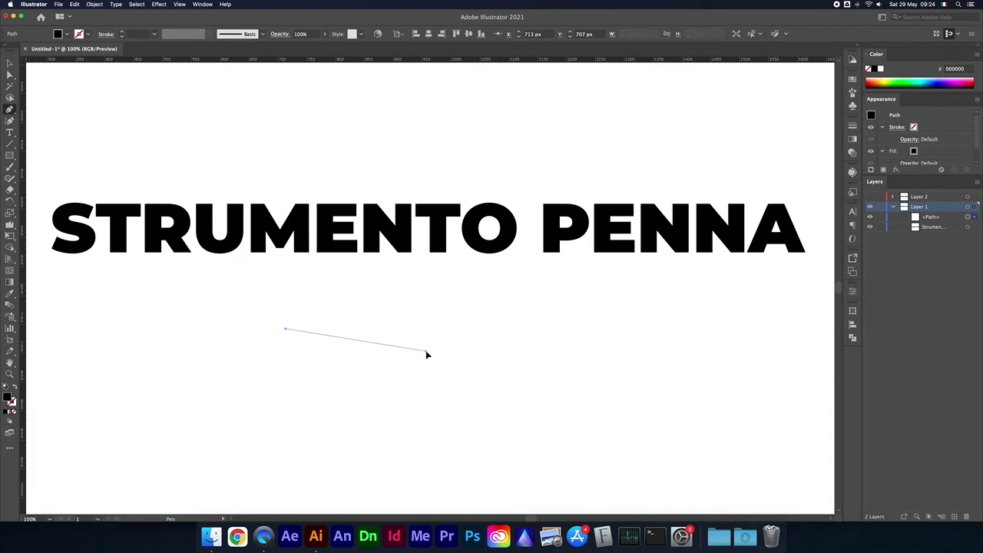
Drag curved anchors around to form a shoe-sole-shaped blob, closing on the start point.
mouse_move(449, 359)
left_mouse_down()
mouse_move(353, 413)
mouse_move(456, 428)
mouse_move(480, 416)
left_mouse_up()
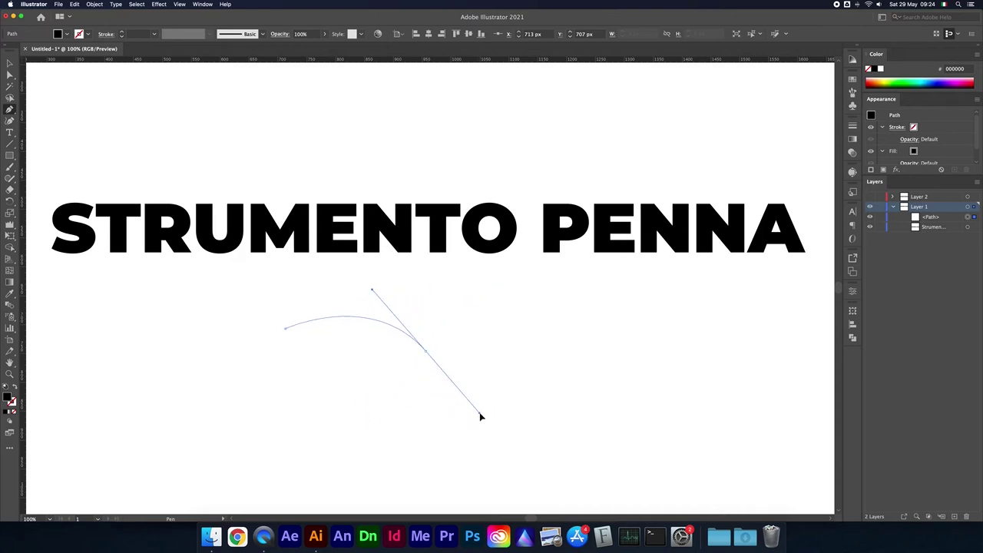
left_click_drag(481, 415, 469, 413)
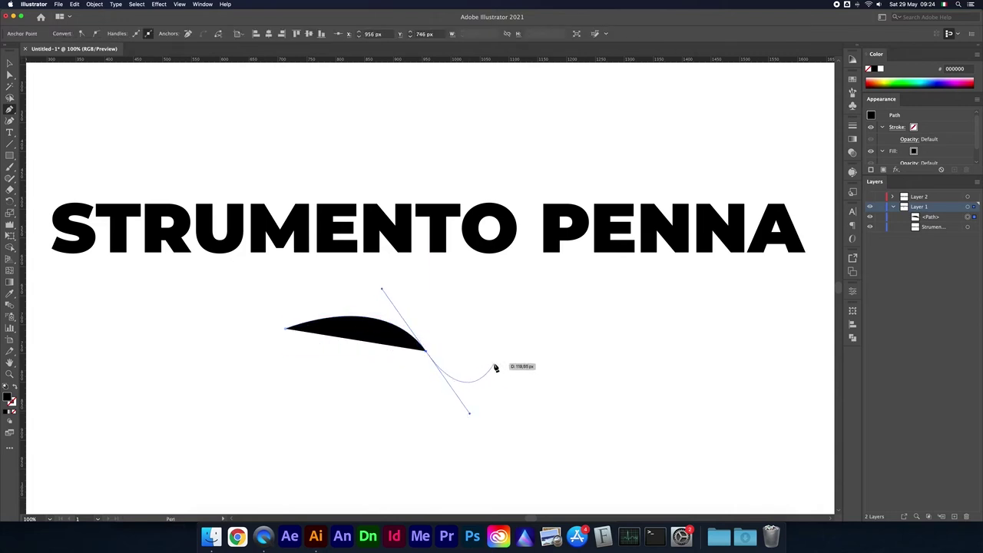
left_click(539, 356)
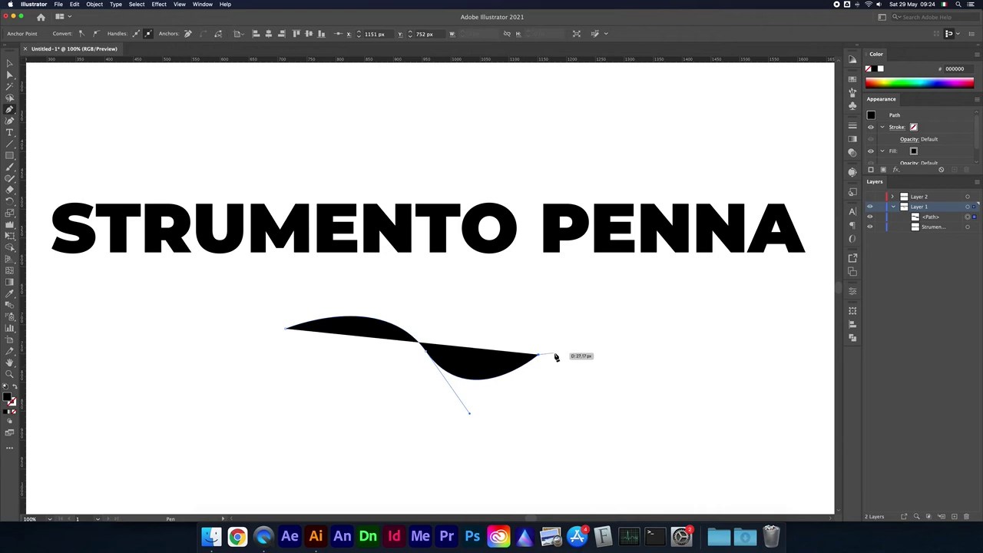
left_click_drag(624, 421, 496, 494)
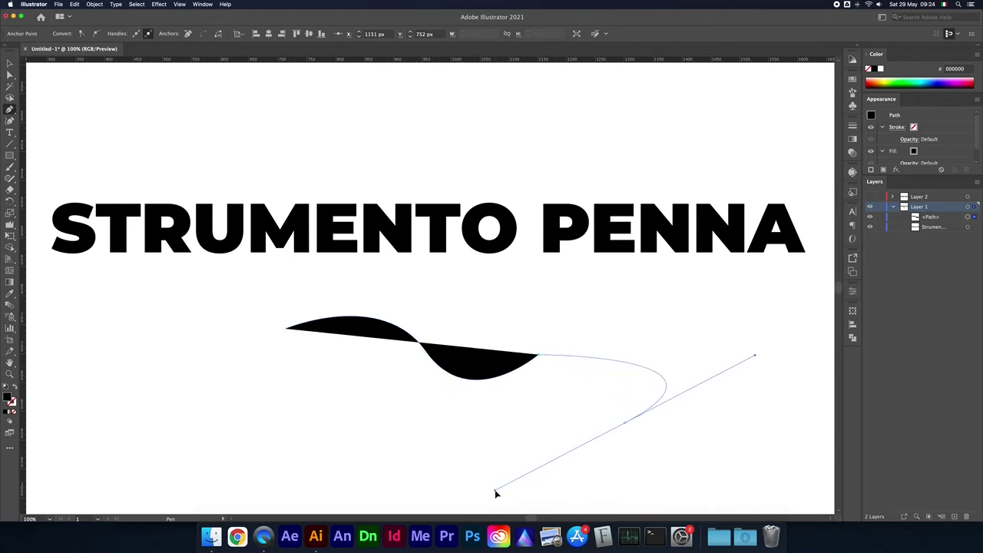
mouse_move(373, 445)
left_mouse_down()
mouse_move(322, 418)
mouse_move(263, 459)
left_mouse_up()
left_click_drag(286, 332, 328, 317)
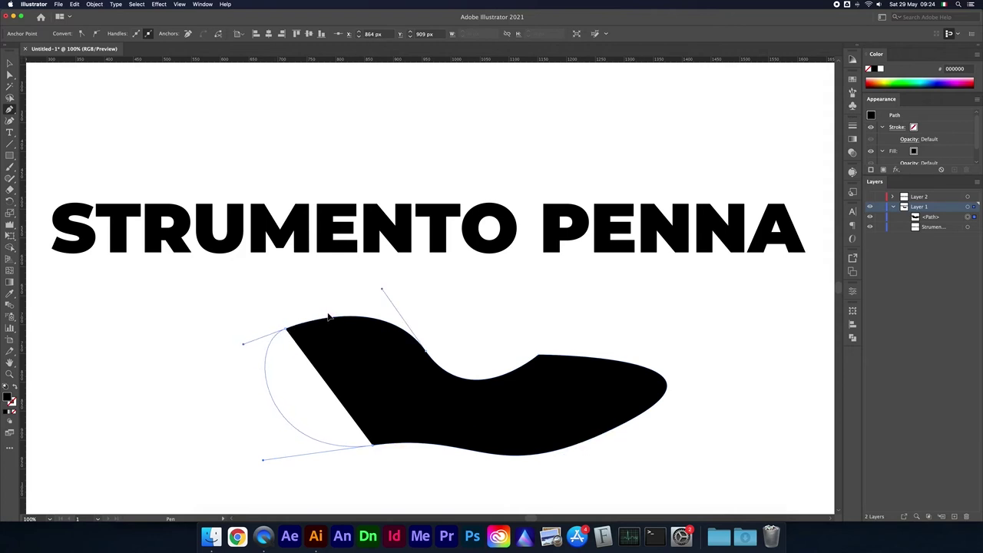
left_click_drag(327, 313, 327, 314)
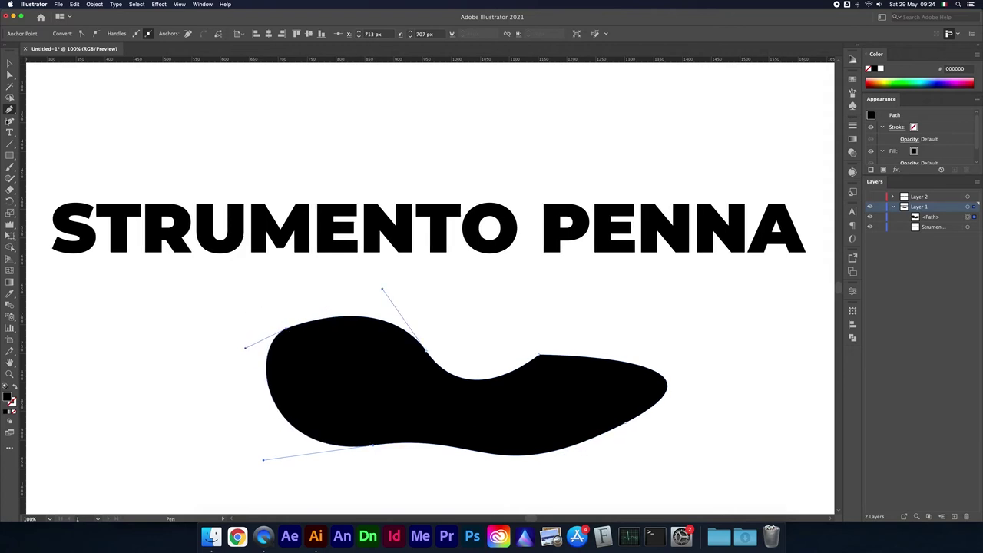
With the Selection tool, deselect and then reselect the black blob.
left_click(9, 63)
left_click(230, 347)
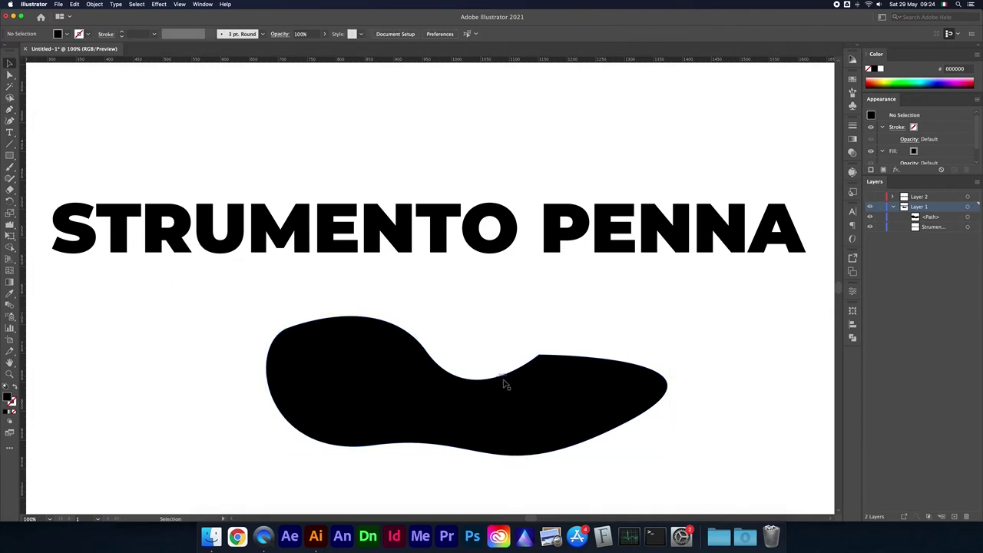
left_click(537, 373)
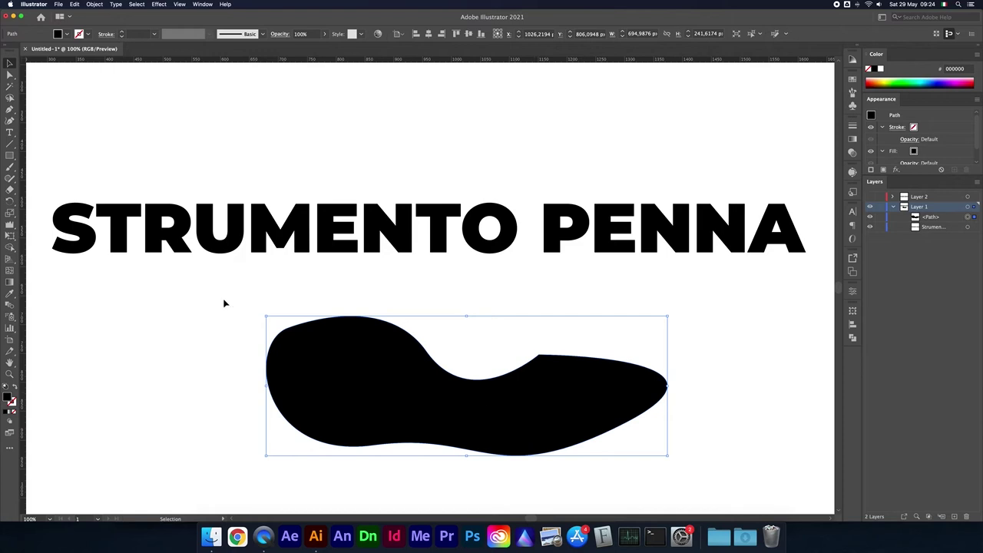
Tear off the Shaper tool group and park it near the top right.
left_click(9, 177)
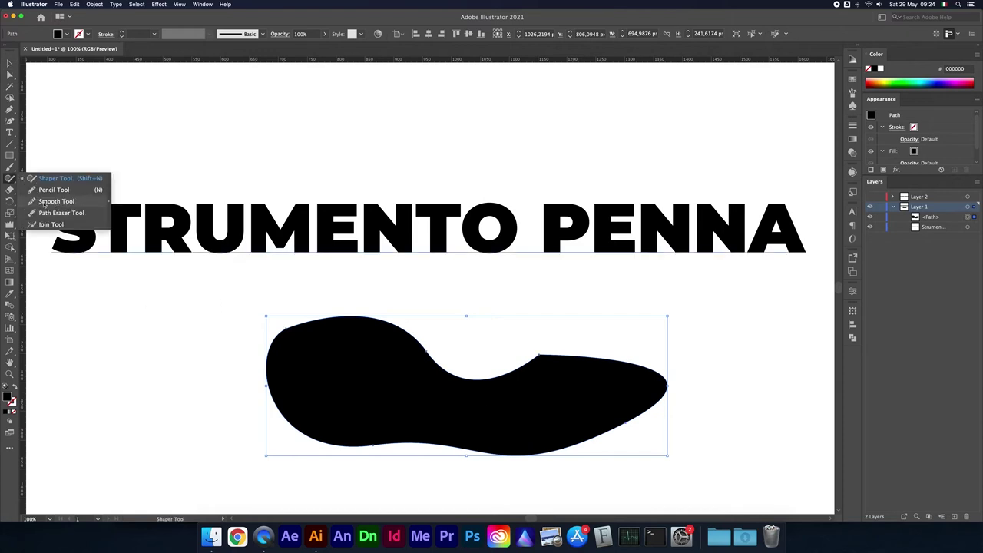
left_click(109, 200)
mouse_move(47, 189)
left_mouse_down()
mouse_move(87, 168)
mouse_move(776, 69)
left_mouse_up()
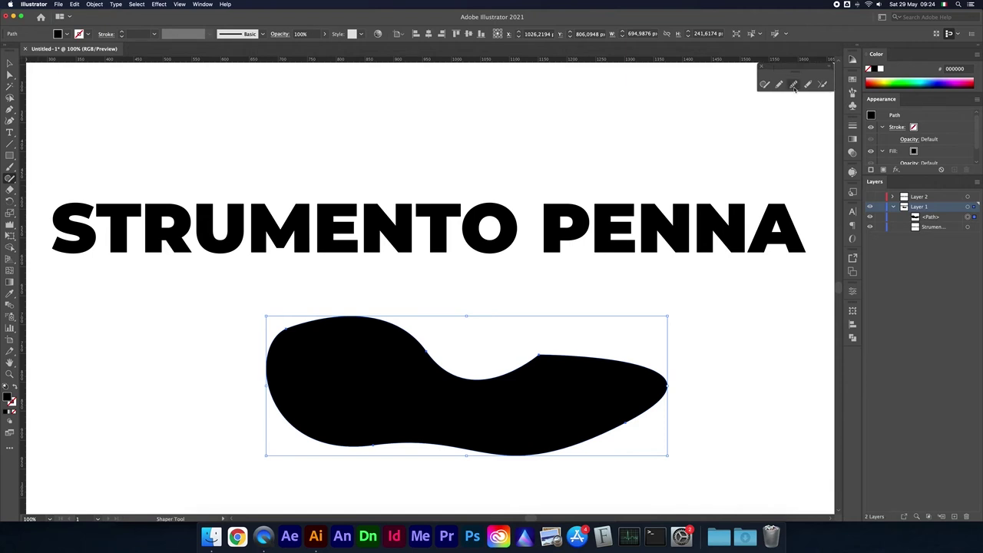
left_click(794, 86)
Reselect the blob and smooth its upper, lower-right and upper-left edges with the Smooth tool.
key("super+shift+a")
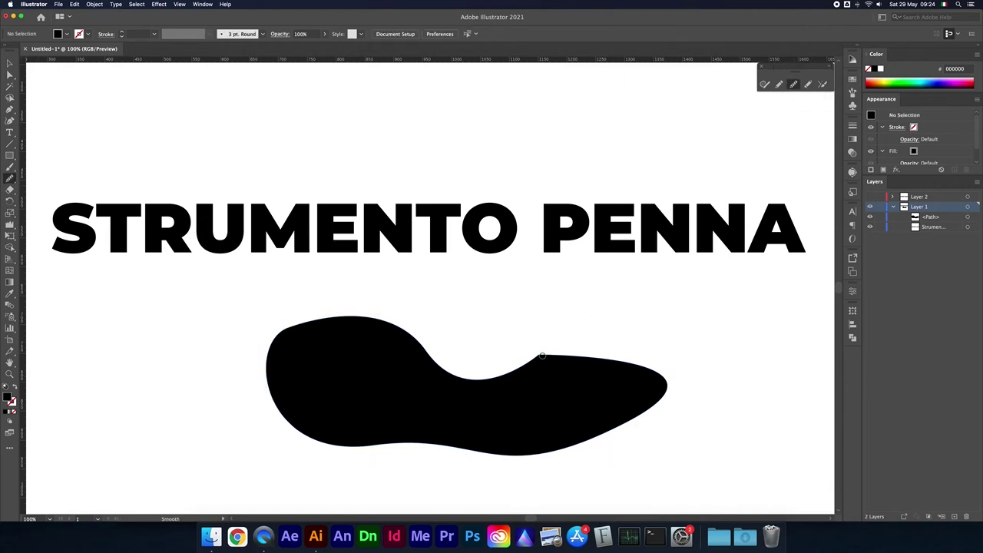
key("v")
left_click(535, 375)
left_click(794, 84)
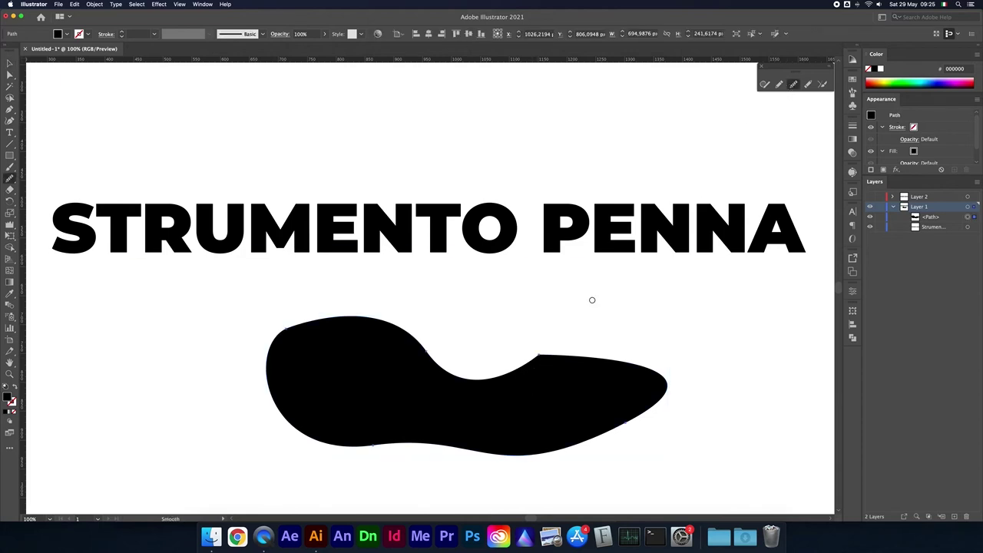
left_click_drag(560, 354, 526, 364)
left_click_drag(657, 396, 648, 408)
left_click_drag(278, 329, 318, 322)
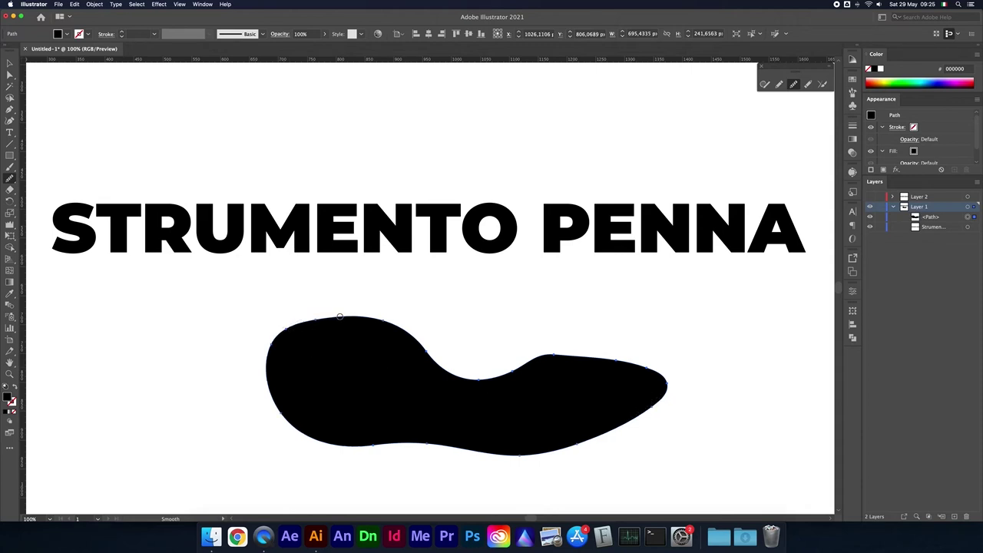
Select the black blob and delete it.
key("v")
left_click(476, 307)
left_click(400, 366)
key("Delete")
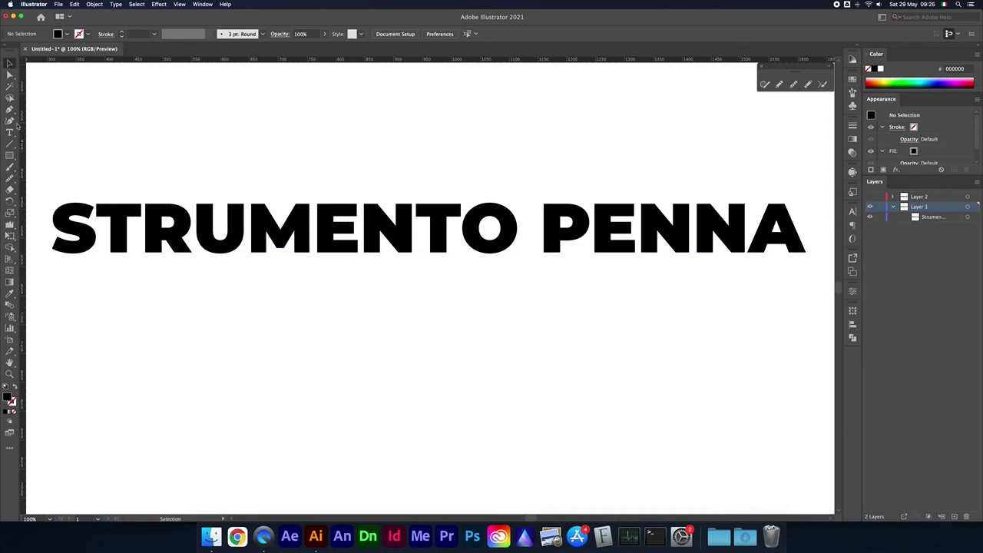
Zoom to 200% and place a first anchor plus a dragged curved anchor forming an arch.
key("super+equal")
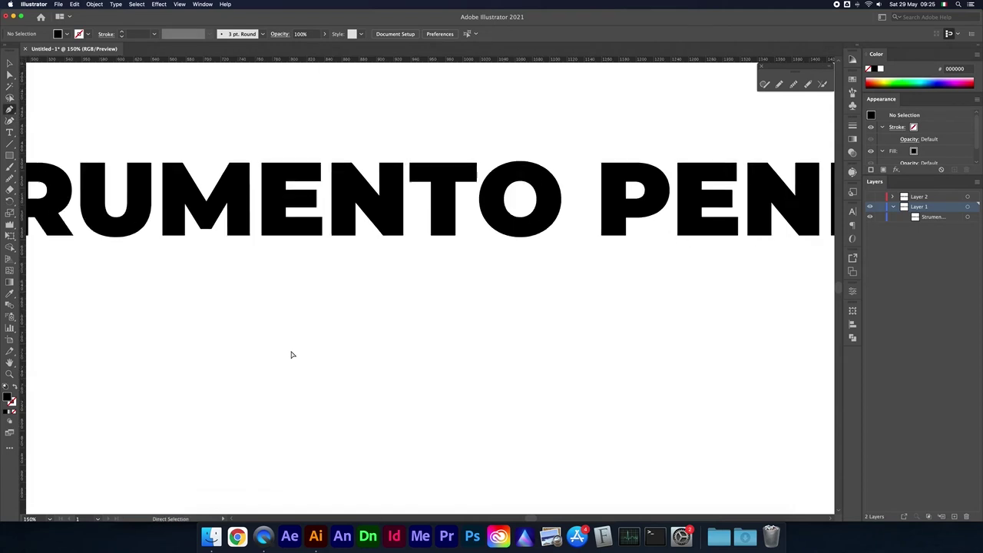
key("super+equal")
left_click(276, 355)
left_click(369, 355)
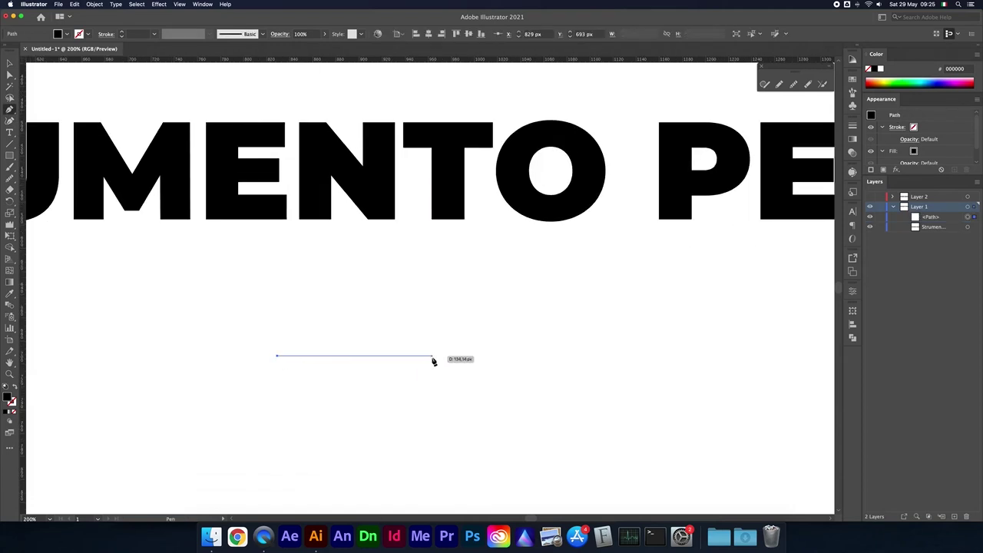
left_click_drag(431, 355, 514, 433)
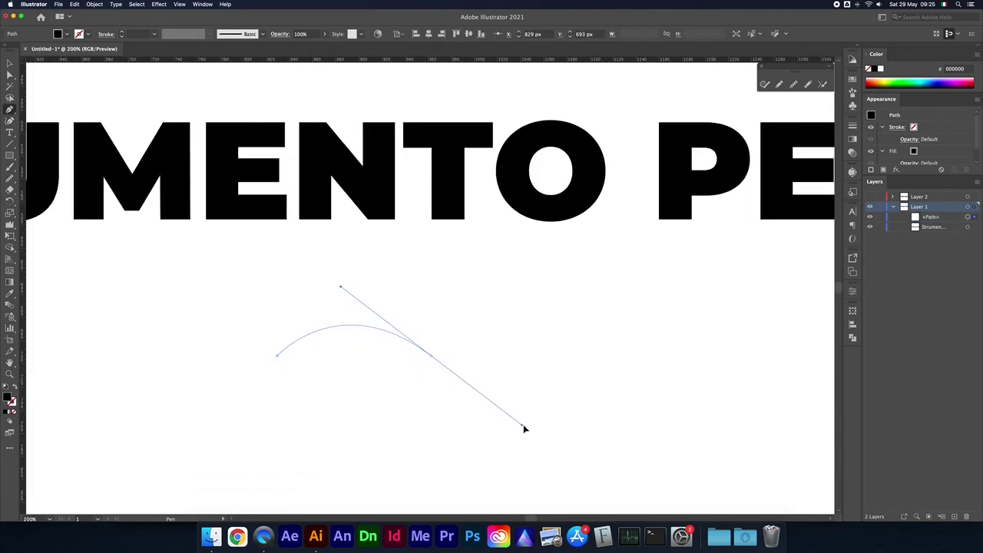
left_click_drag(431, 356, 436, 362)
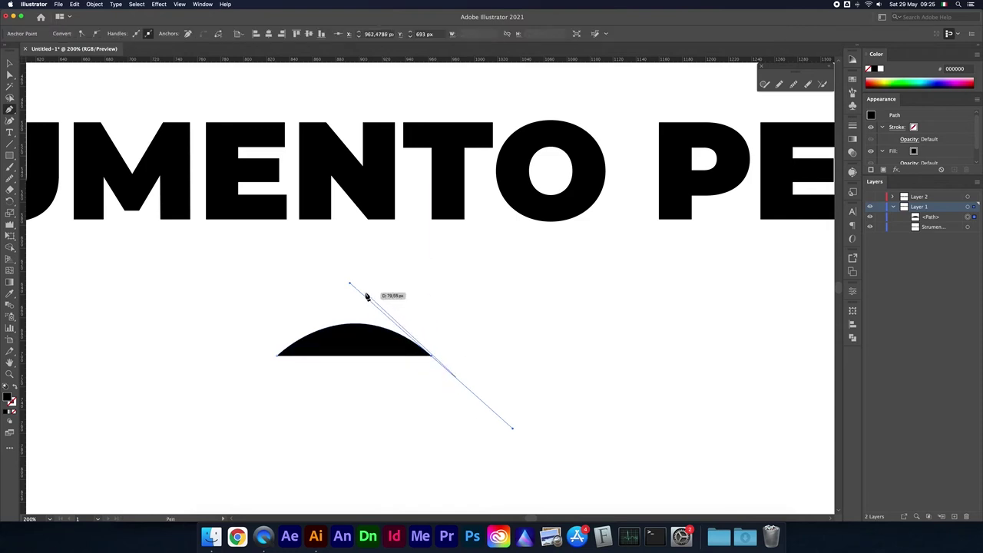
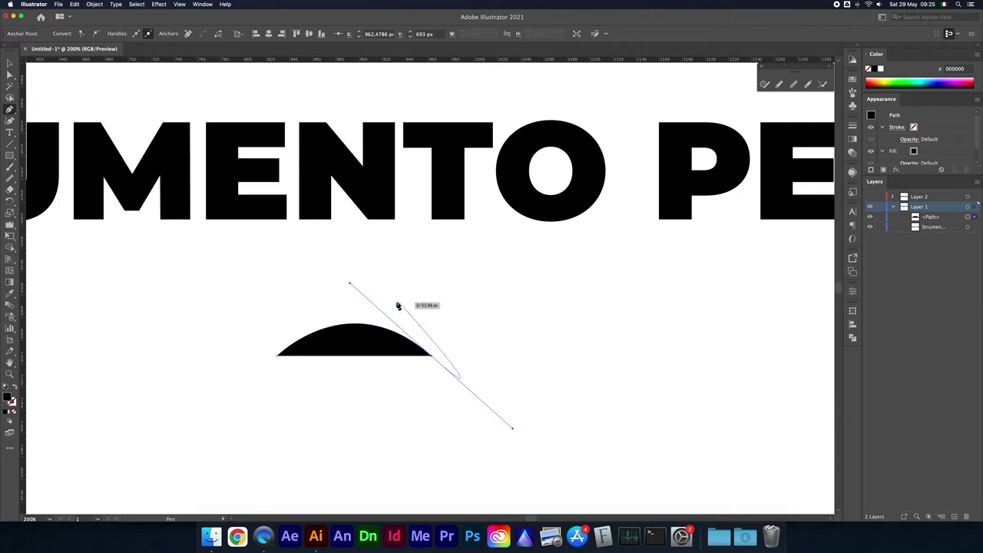
Draw a closed, curvy black blob with the Pen tool below the MENTO PE lettering.
mouse_move(349, 283)
left_mouse_down()
mouse_move(384, 285)
mouse_move(406, 308)
mouse_move(351, 296)
mouse_move(327, 313)
mouse_move(383, 298)
left_mouse_up()
mouse_move(482, 416)
left_mouse_down()
mouse_move(446, 371)
mouse_move(487, 377)
mouse_move(465, 382)
mouse_move(468, 394)
left_mouse_up()
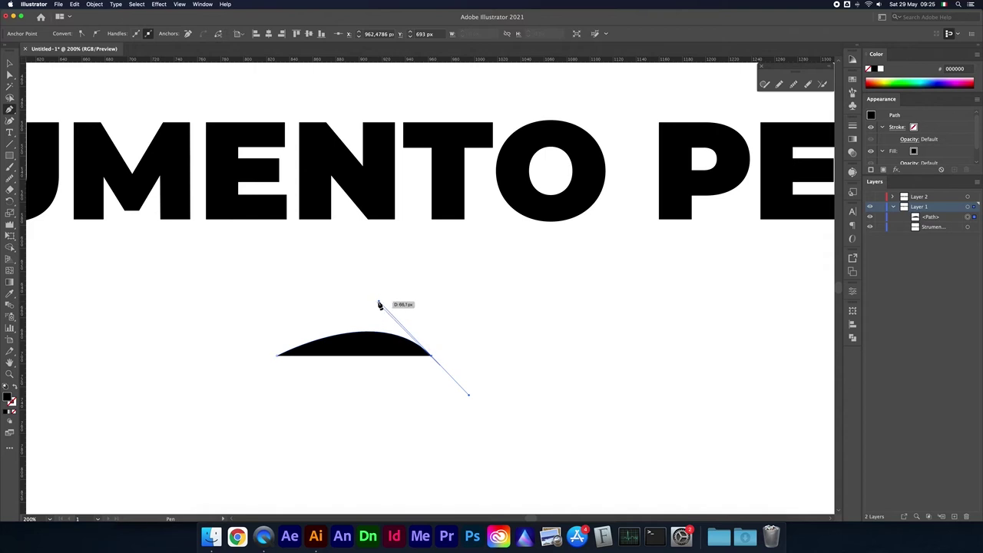
mouse_move(379, 302)
left_mouse_down()
mouse_move(358, 300)
mouse_move(348, 267)
left_mouse_up()
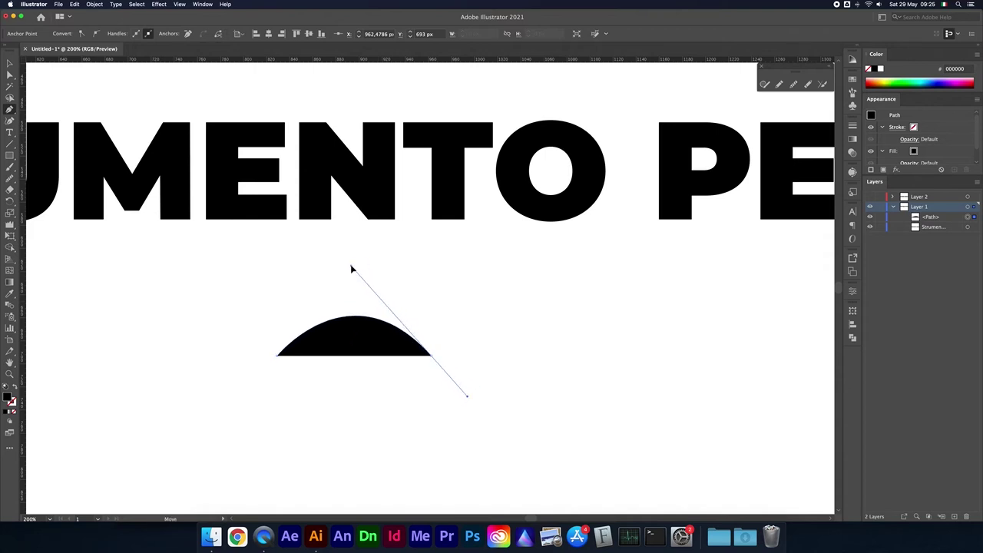
mouse_move(468, 394)
left_mouse_down()
mouse_move(437, 377)
mouse_move(468, 397)
mouse_move(467, 372)
mouse_move(496, 376)
mouse_move(445, 372)
mouse_move(481, 403)
mouse_move(512, 390)
mouse_move(484, 394)
mouse_move(434, 352)
mouse_move(472, 401)
mouse_move(522, 377)
mouse_move(481, 405)
mouse_move(440, 374)
left_mouse_up()
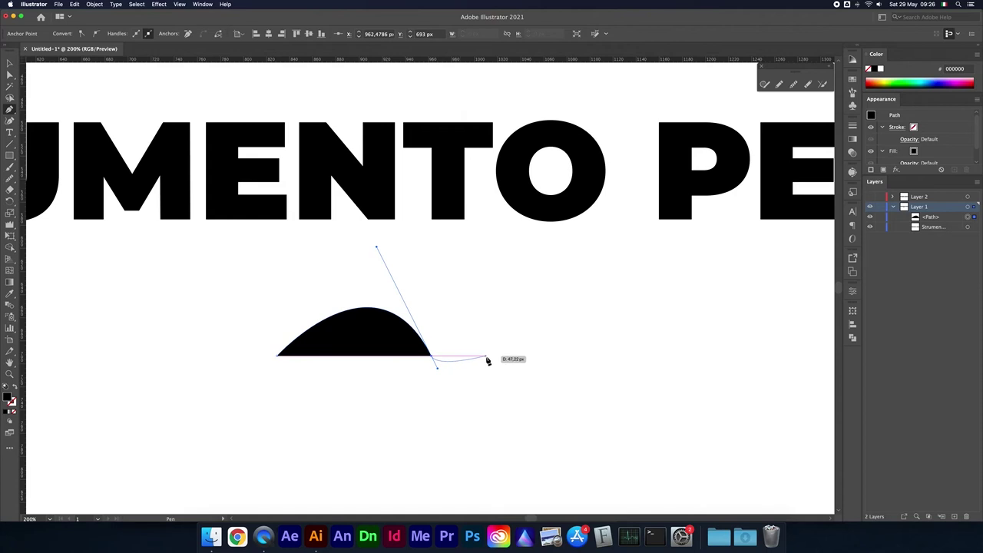
left_click_drag(434, 359, 471, 402)
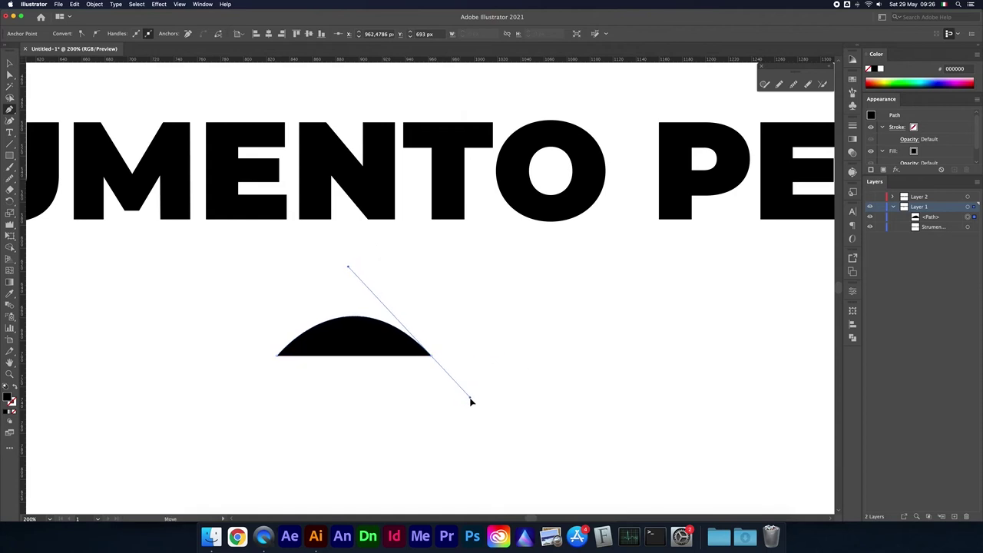
left_click(512, 383)
left_click_drag(503, 474, 366, 477)
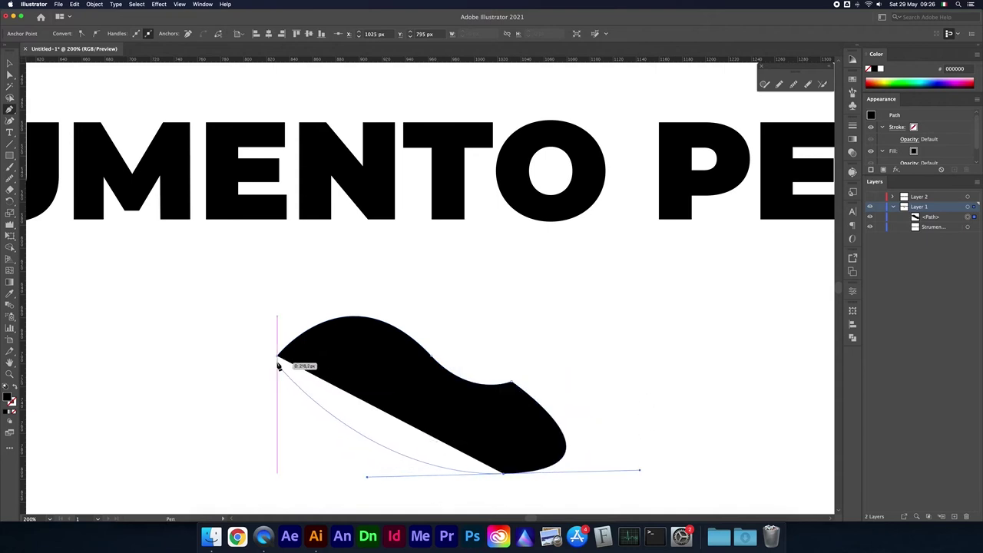
mouse_move(277, 357)
left_mouse_down()
mouse_move(287, 284)
mouse_move(320, 303)
left_mouse_up()
Select the finished blob and delete it.
key("v")
left_click(125, 261)
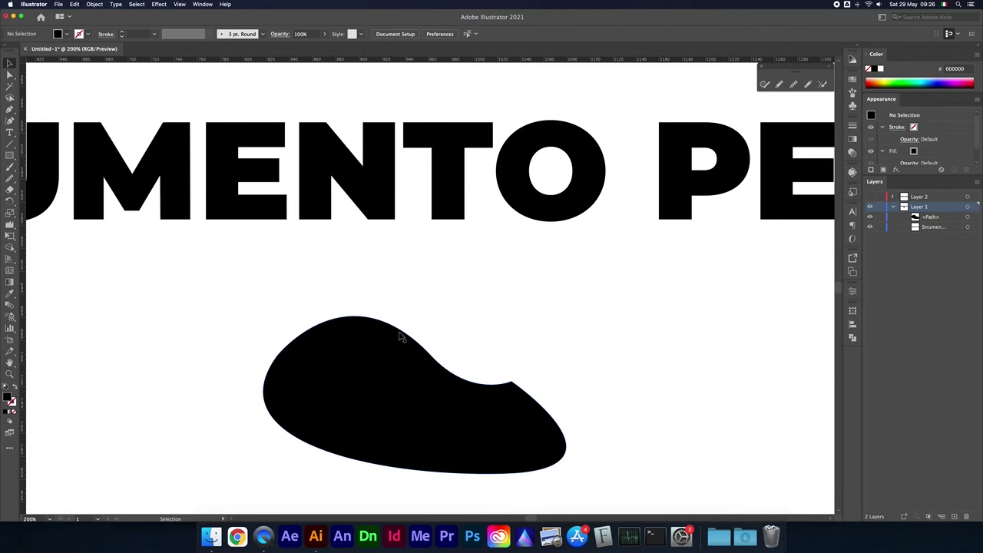
left_click(411, 375)
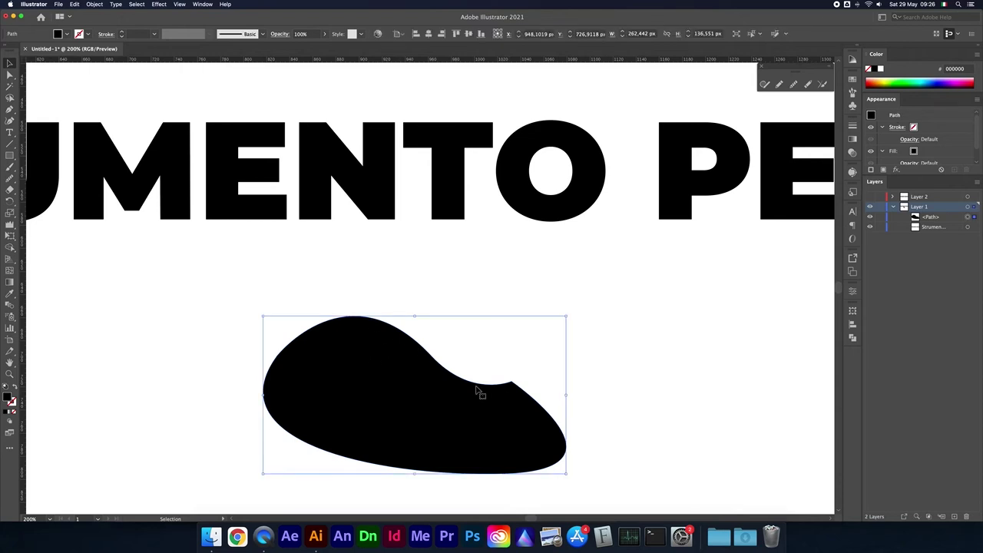
key("Delete")
Start a new Pen path below the lettering, undoing the first misplaced attempts.
key("p")
left_click_drag(366, 382, 468, 335)
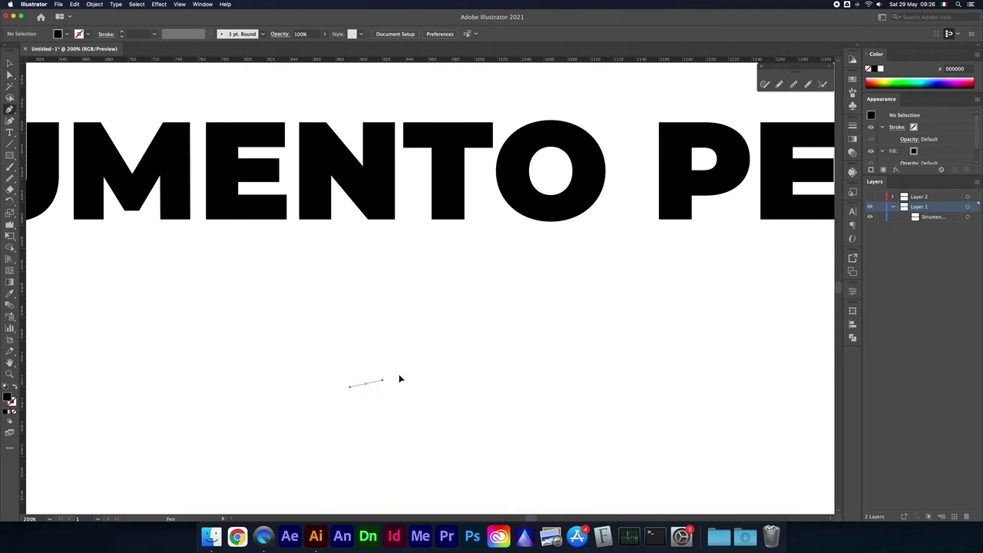
left_click_drag(552, 366, 609, 416)
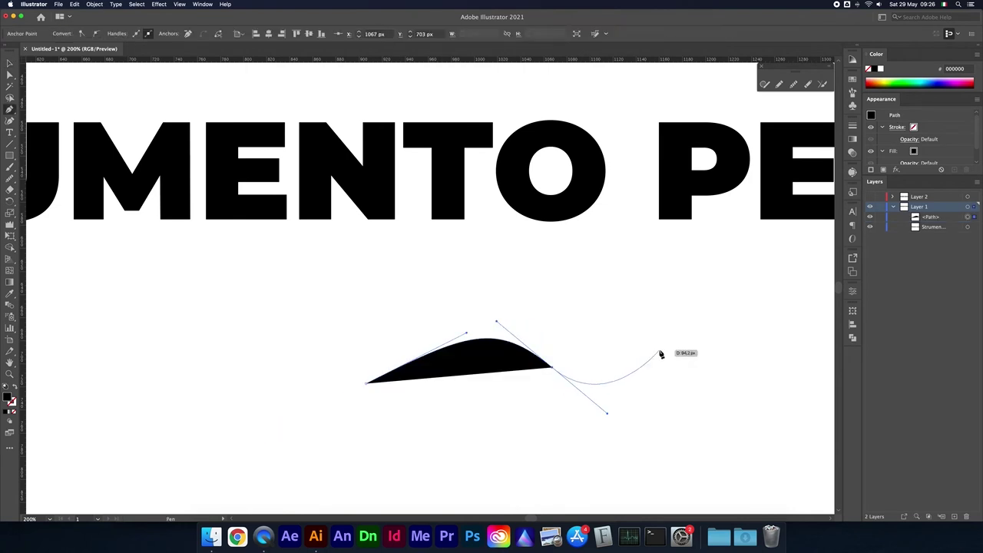
left_click_drag(661, 350, 685, 333)
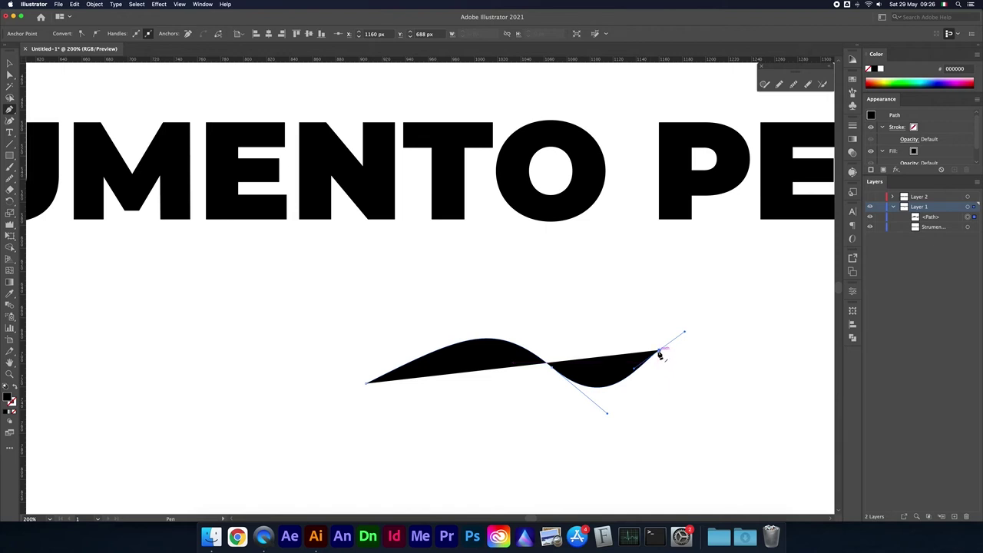
key("cmd+z")
key("cmd+z")
key("cmd+z")
left_click(279, 358)
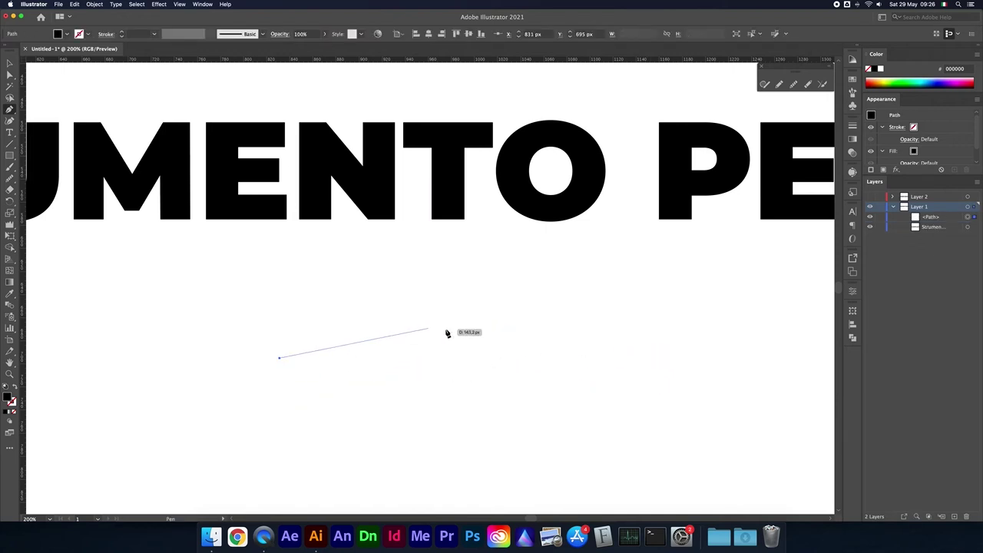
left_click(495, 359)
key("cmd+z")
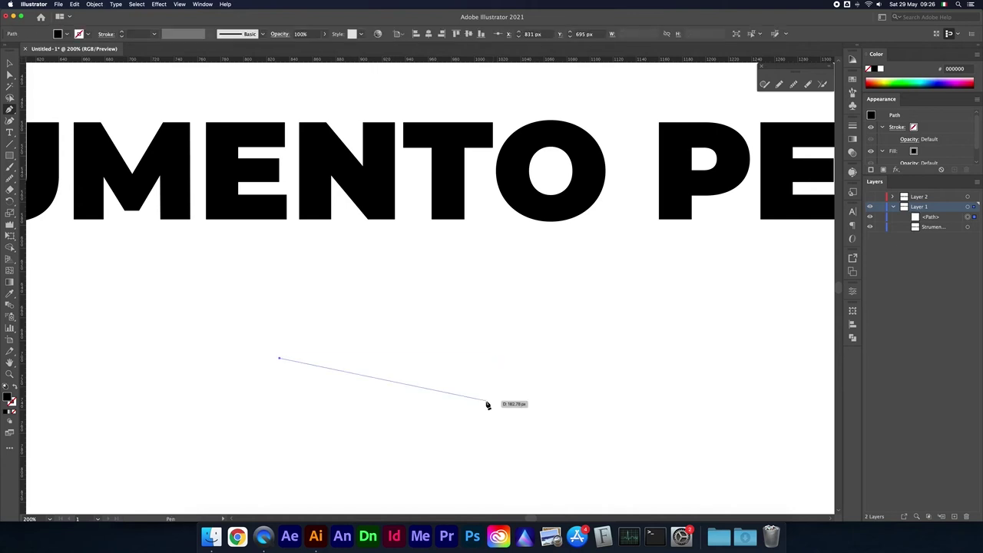
Finish a half-dome with a curved top and straight slanted base, then move it right and down.
left_click_drag(456, 330, 584, 414)
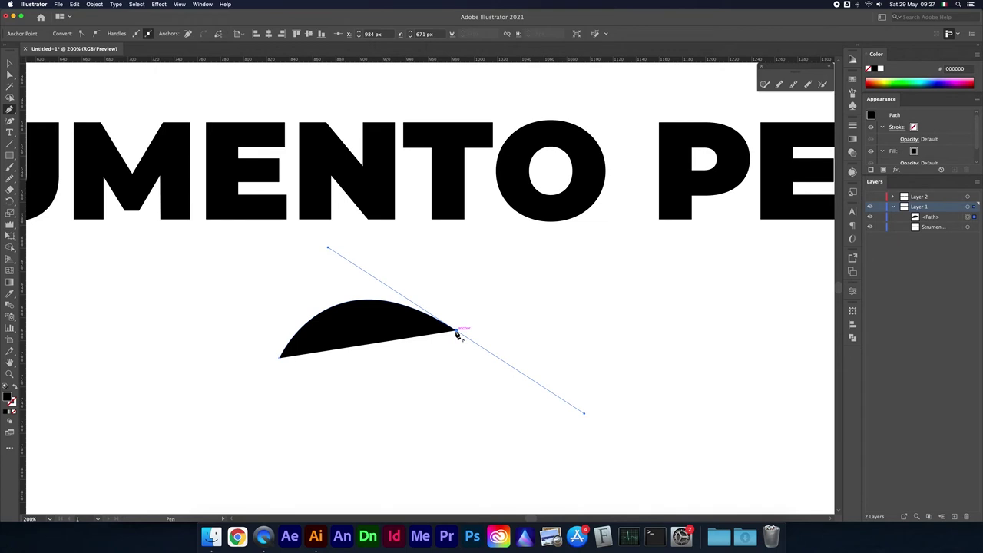
mouse_move(461, 315)
left_mouse_down()
mouse_move(442, 374)
mouse_move(326, 462)
mouse_move(340, 456)
mouse_move(303, 467)
mouse_move(453, 347)
mouse_move(524, 355)
mouse_move(433, 401)
mouse_move(463, 335)
mouse_move(427, 443)
mouse_move(281, 447)
mouse_move(452, 337)
mouse_move(345, 438)
mouse_move(284, 421)
mouse_move(119, 437)
left_mouse_up()
key("super+z")
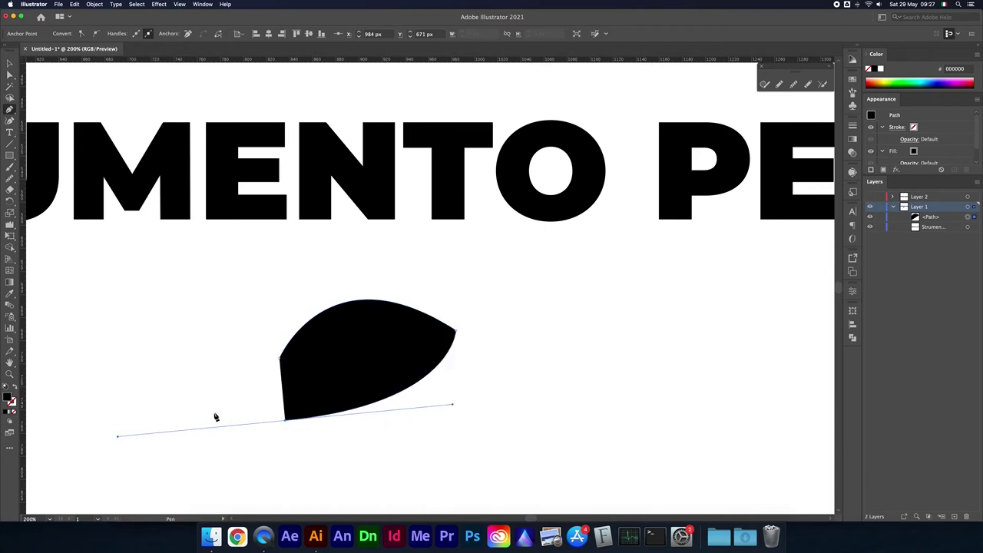
left_click_drag(450, 325, 407, 414)
key("super+z")
mouse_move(455, 330)
left_mouse_down()
mouse_move(456, 361)
mouse_move(459, 341)
left_mouse_up()
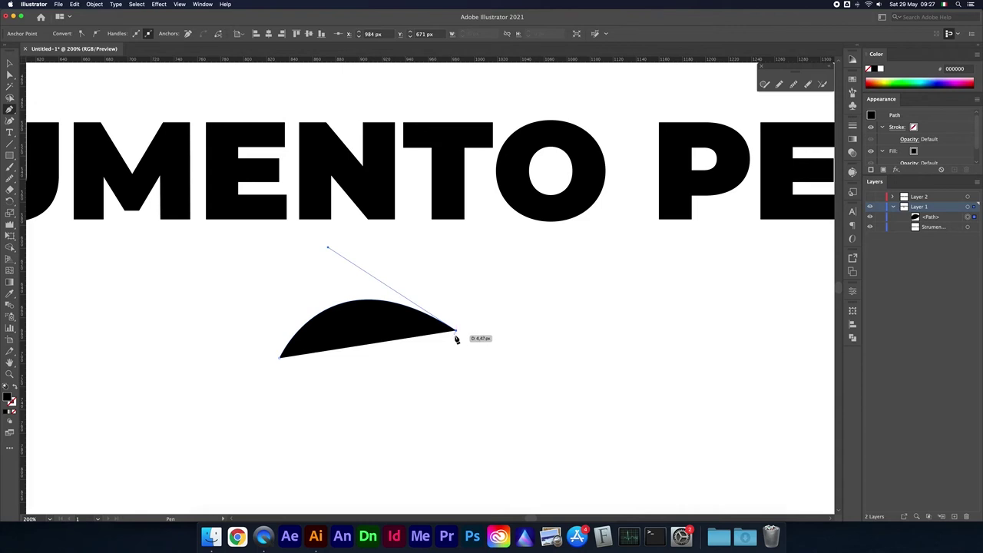
left_click(311, 405)
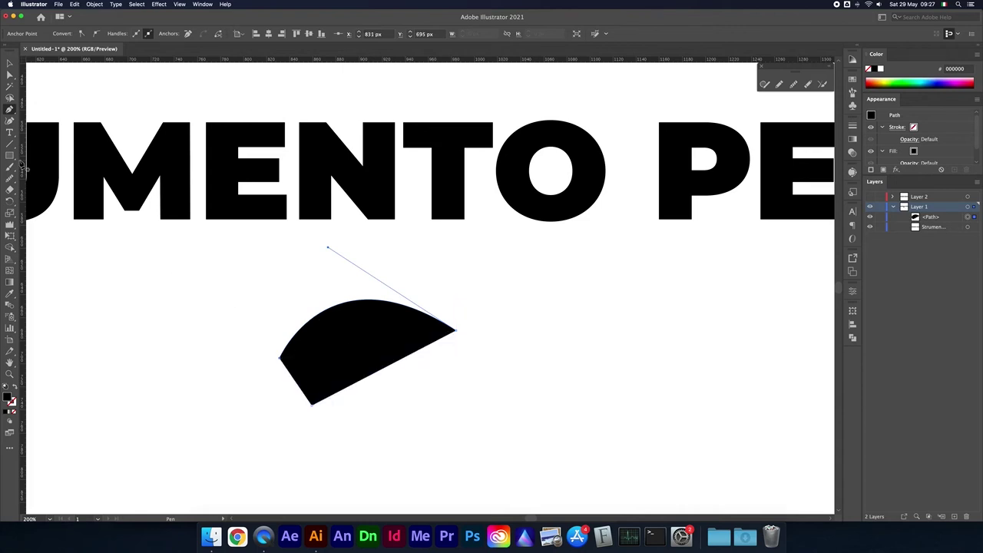
left_click(9, 64)
left_click_drag(366, 358, 480, 370)
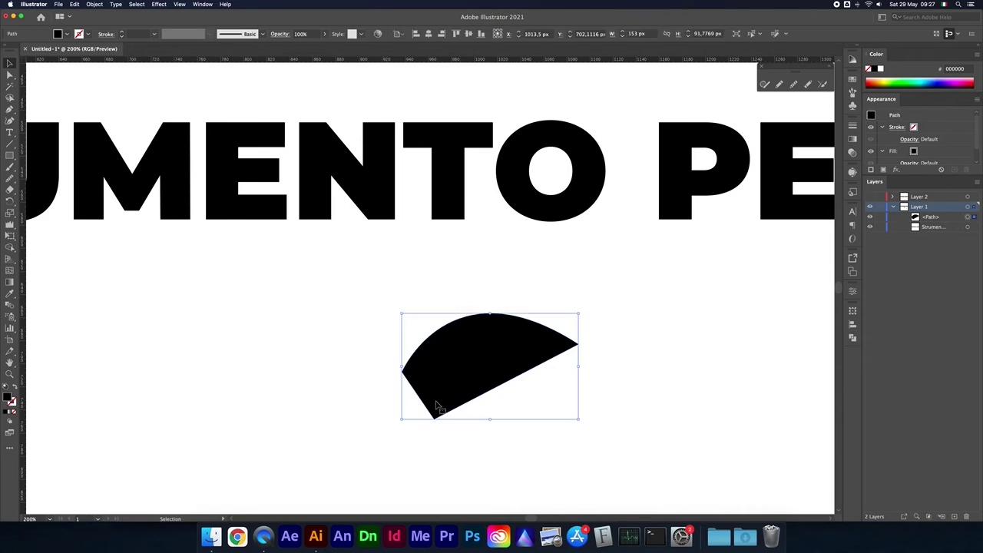
Drag the half-dome's bottom anchor down into a single point, forming a downward fan-shaped wedge.
left_click(9, 109)
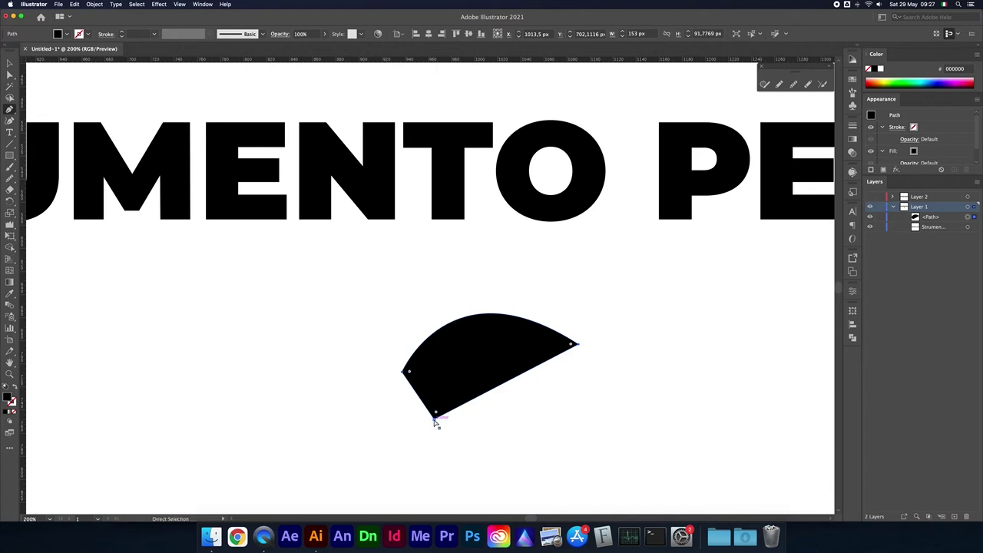
left_click_drag(435, 421, 440, 435)
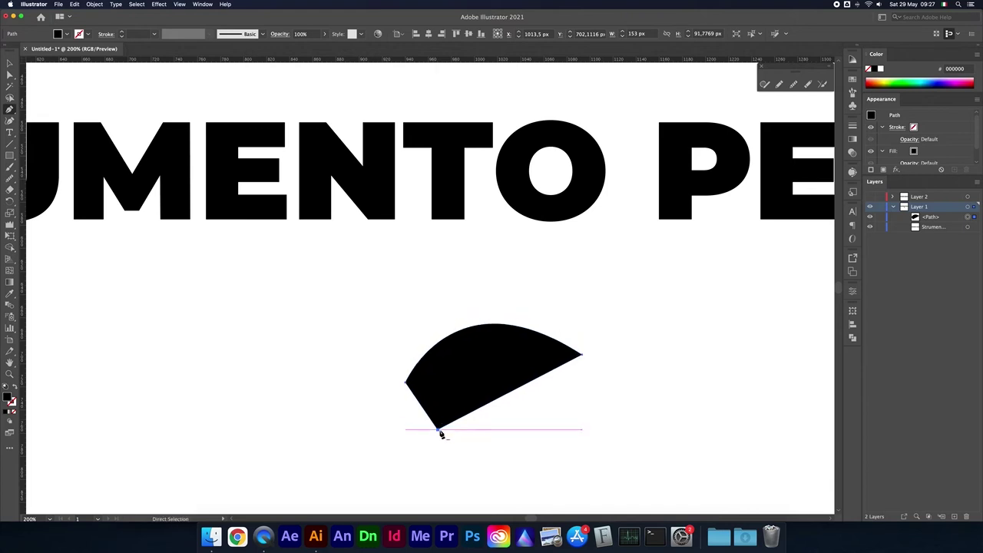
mouse_move(438, 437)
left_mouse_down()
mouse_move(521, 480)
mouse_move(495, 481)
left_mouse_up()
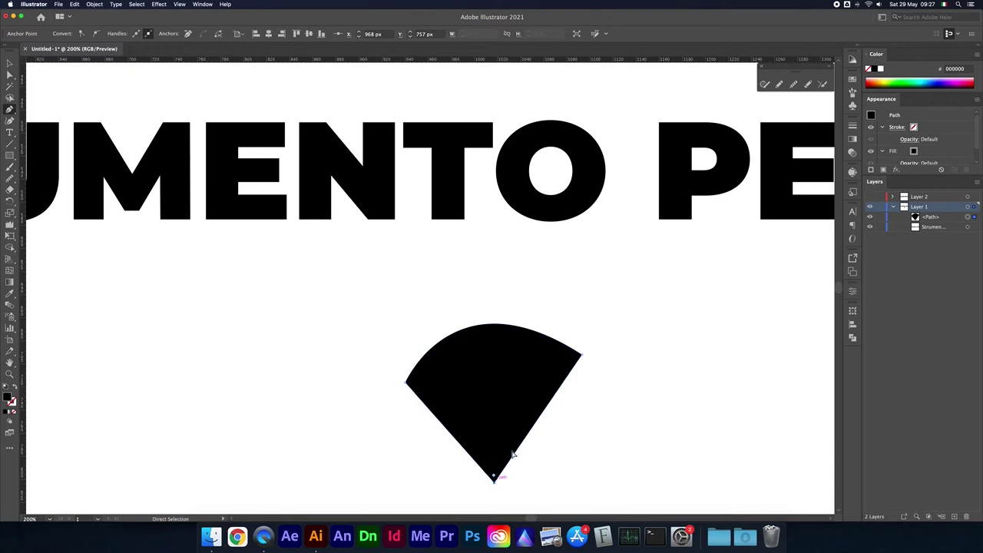
left_click(10, 111)
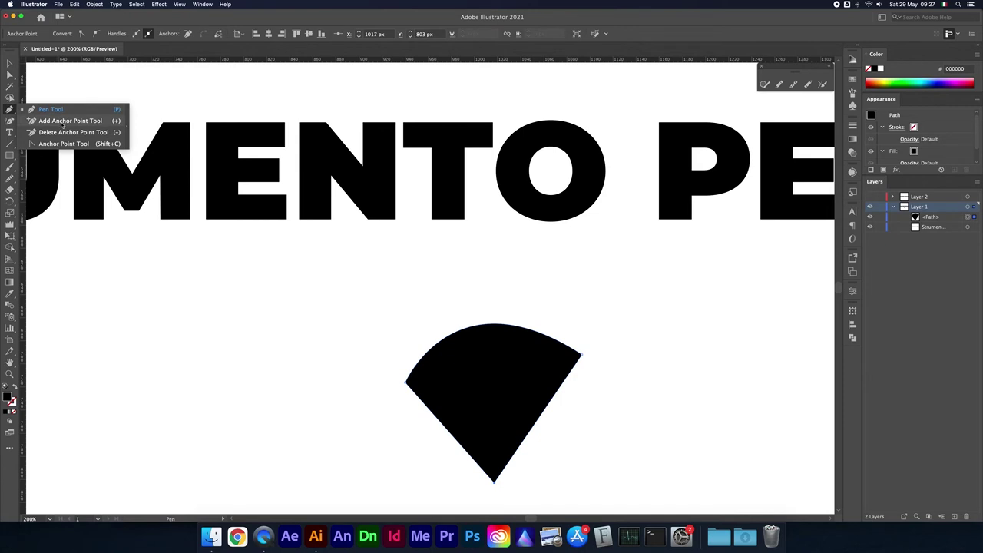
left_click(61, 124)
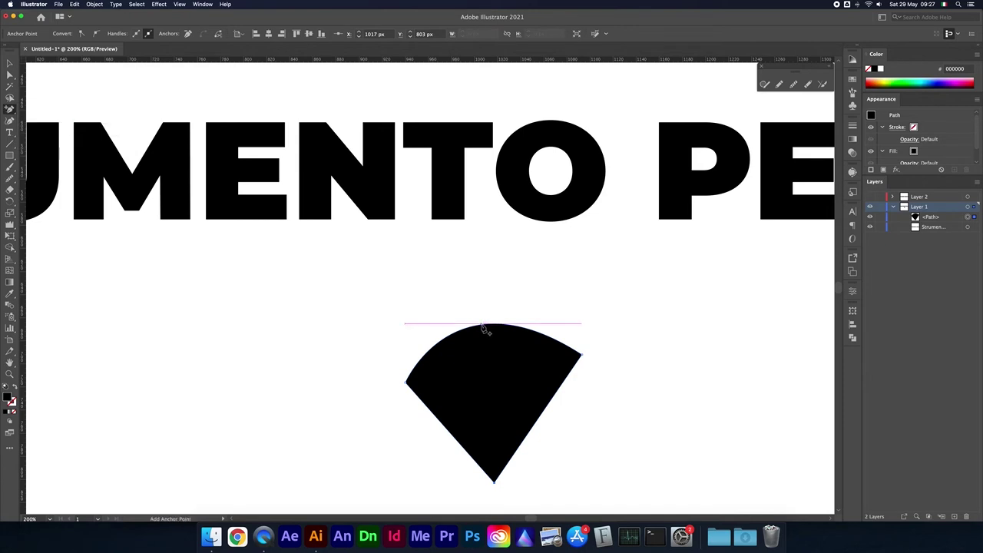
Add anchors on the wedge's lower-left and right edges and pull them outward.
left_click(444, 426)
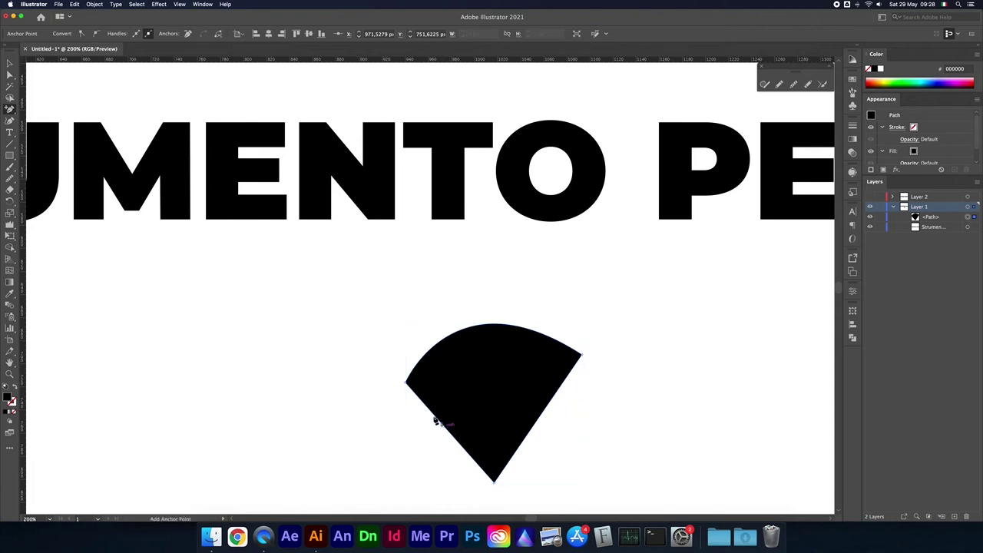
key("a")
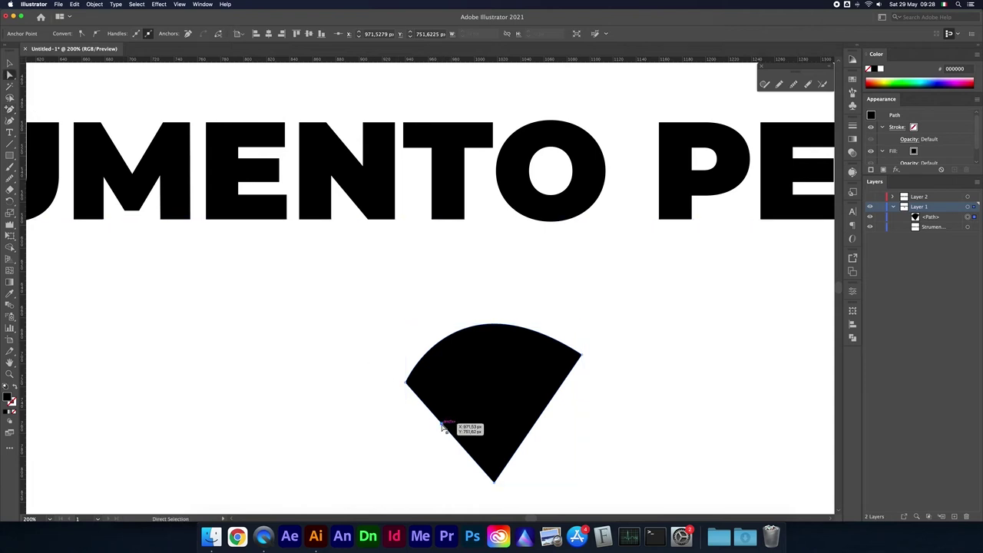
left_click_drag(444, 426, 384, 453)
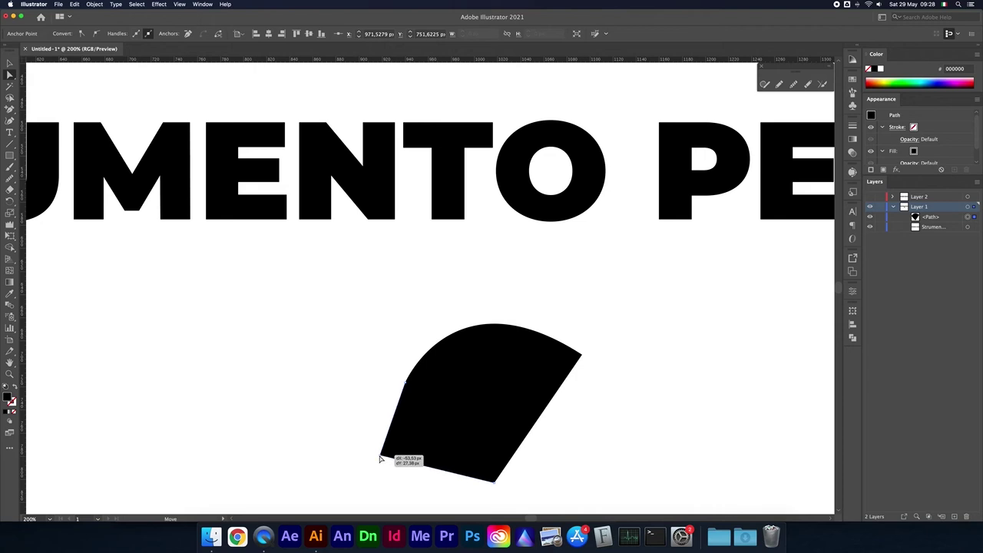
left_click(10, 112)
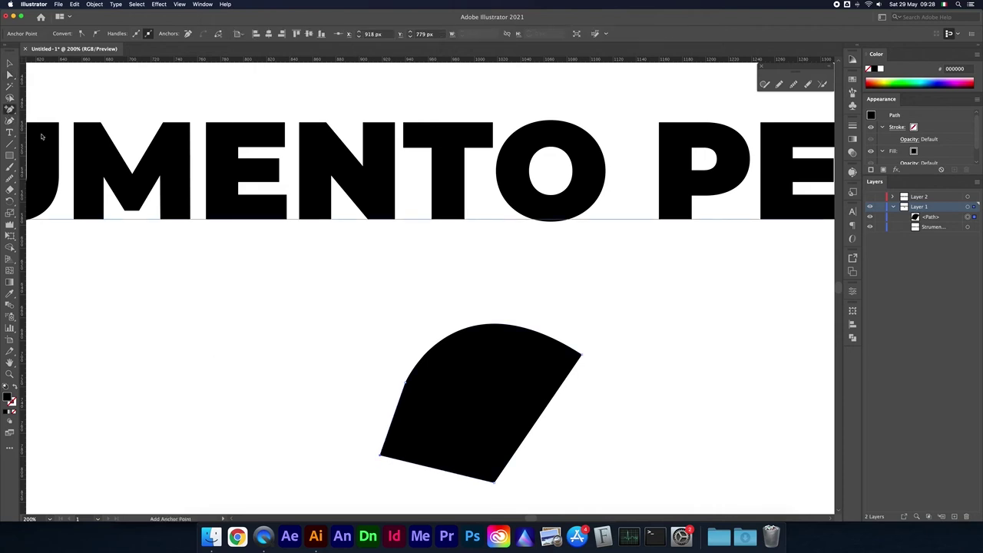
left_click(543, 413)
key("a")
left_click_drag(544, 413, 619, 452)
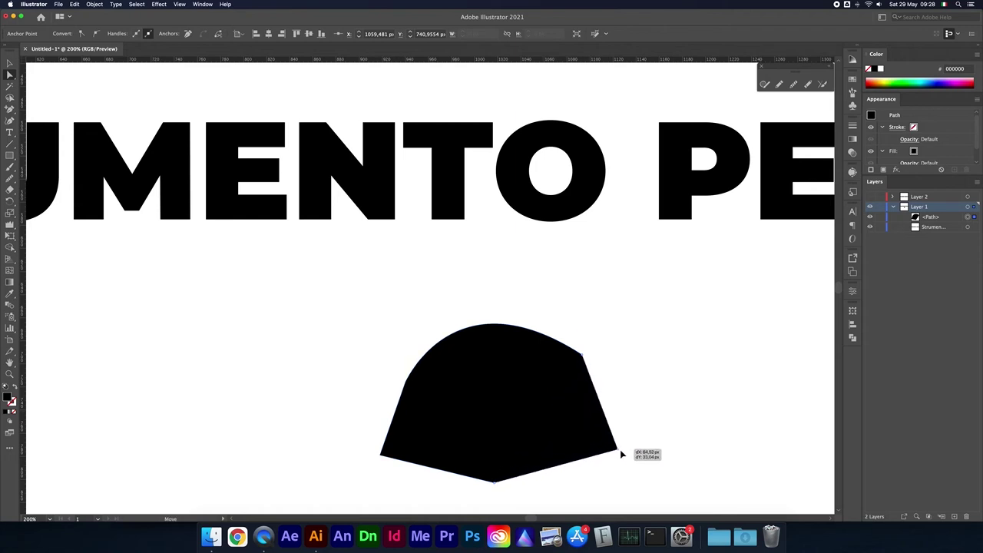
Convert the lower-left and lower-right corners into smooth curves with the Anchor Point Tool.
left_click(12, 112)
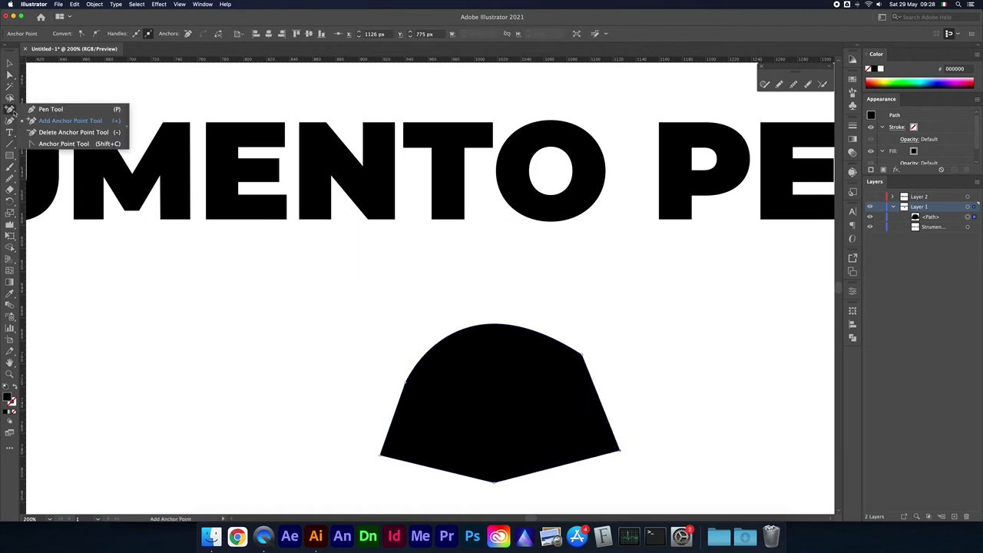
left_click(63, 143)
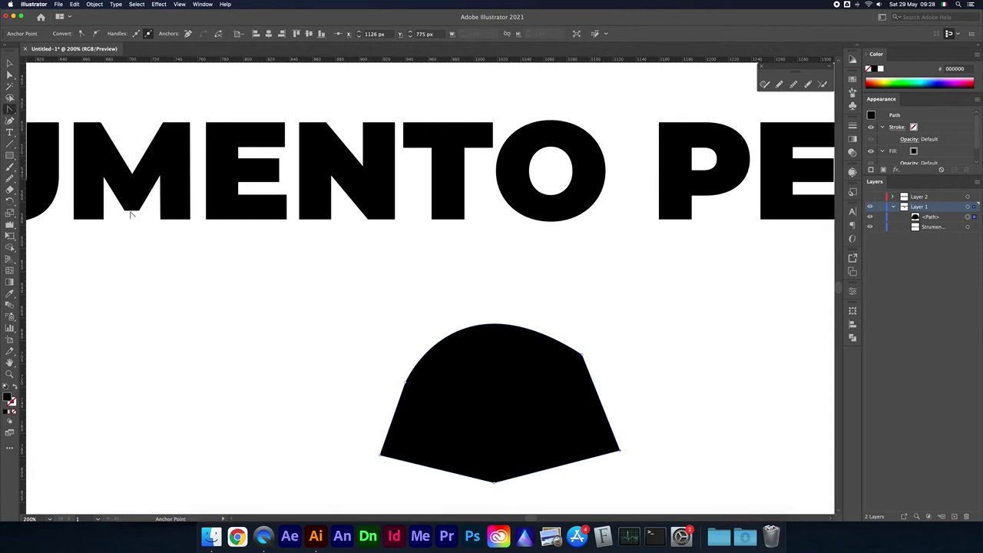
left_click_drag(380, 453, 370, 415)
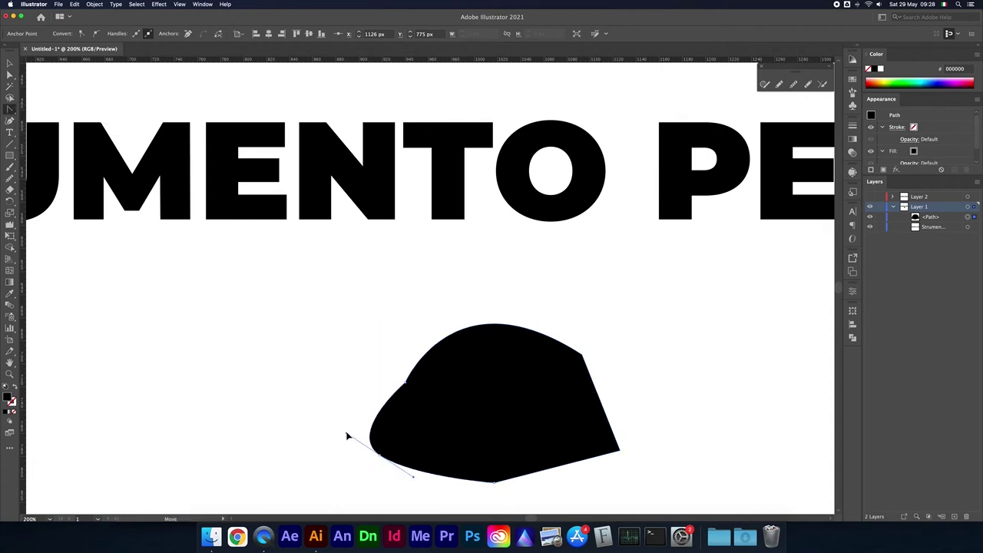
left_click_drag(370, 415, 374, 433)
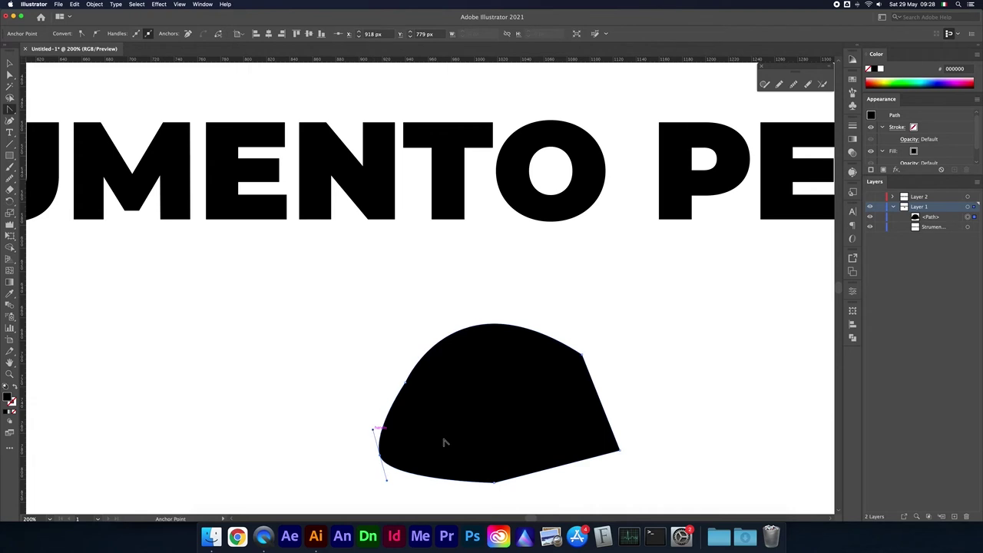
mouse_move(622, 452)
left_mouse_down()
mouse_move(605, 497)
mouse_move(617, 486)
mouse_move(582, 496)
left_mouse_up()
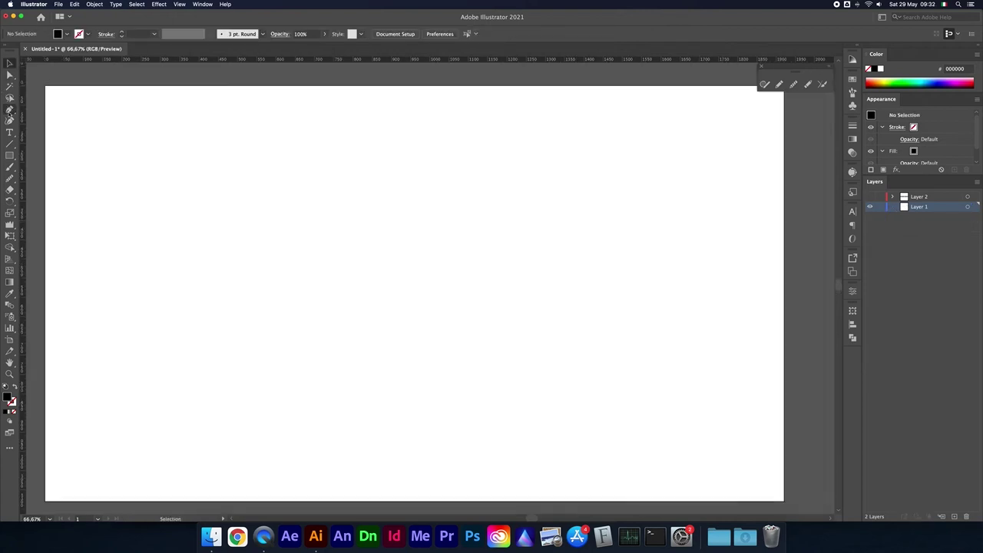
Draw a small closed black wavy shape near the top-left of the artboard.
left_click(156, 165)
left_click(239, 168)
mouse_move(212, 221)
left_mouse_down()
mouse_move(175, 223)
mouse_move(103, 131)
mouse_move(192, 166)
left_mouse_up()
left_click(9, 63)
left_click(242, 150)
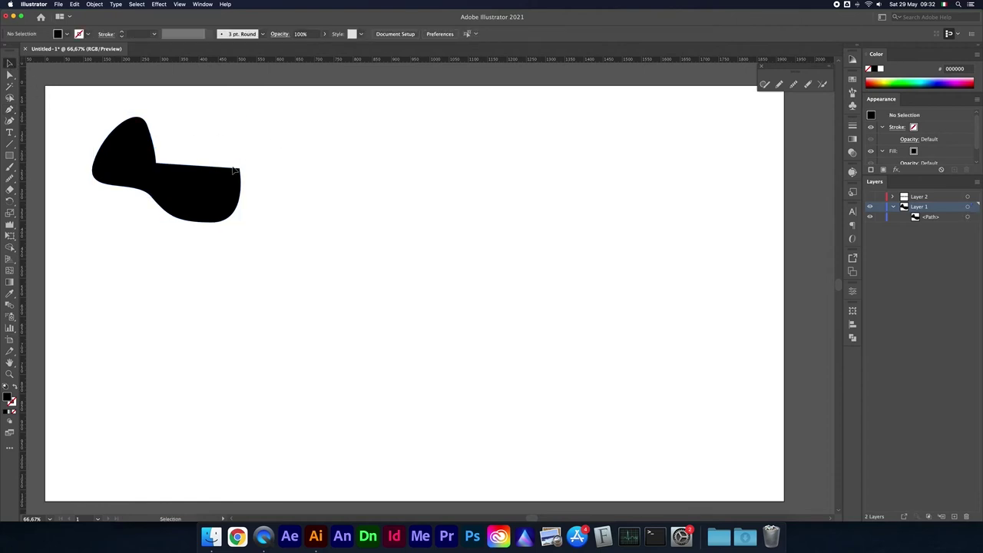
Move the black shape toward the top-left corner of the artboard.
left_click(198, 186)
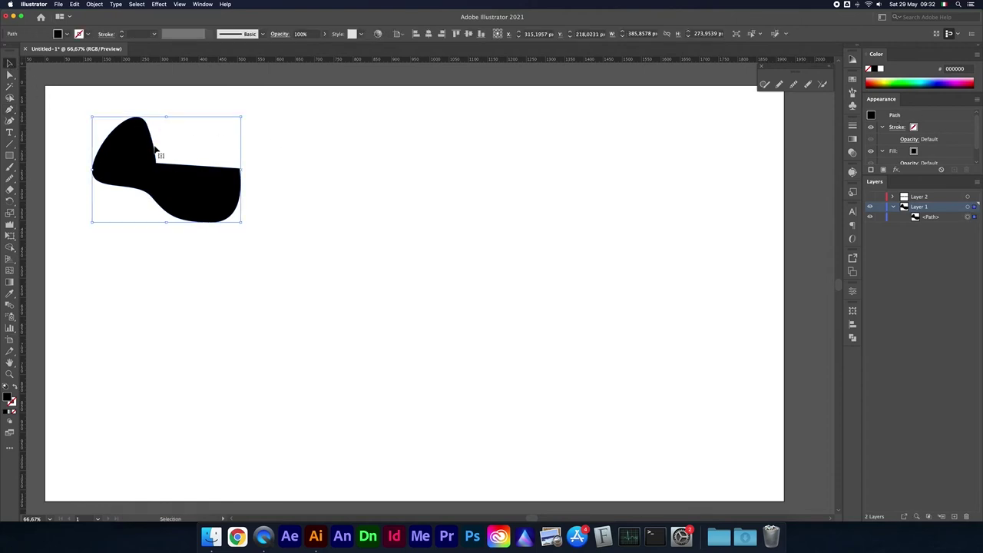
left_click(282, 167)
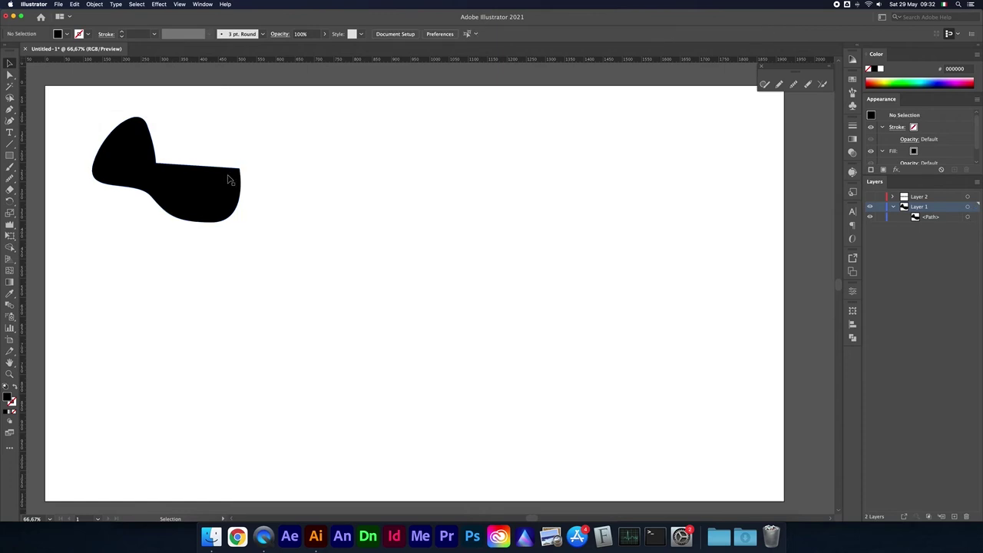
left_click_drag(191, 185, 160, 159)
left_click(301, 166)
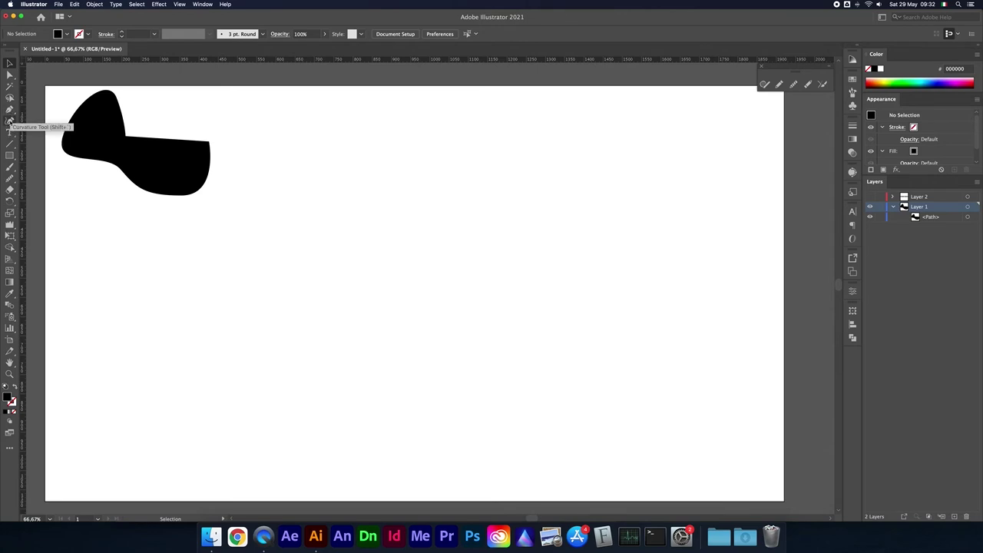
left_click(9, 120)
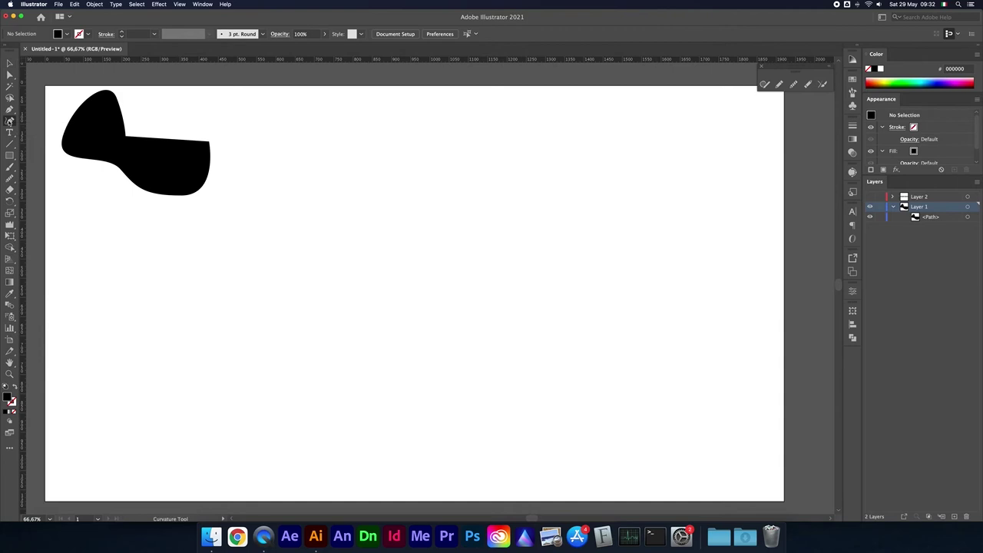
Draw a large smooth closed black blob with the Curvature Tool.
left_click(565, 152)
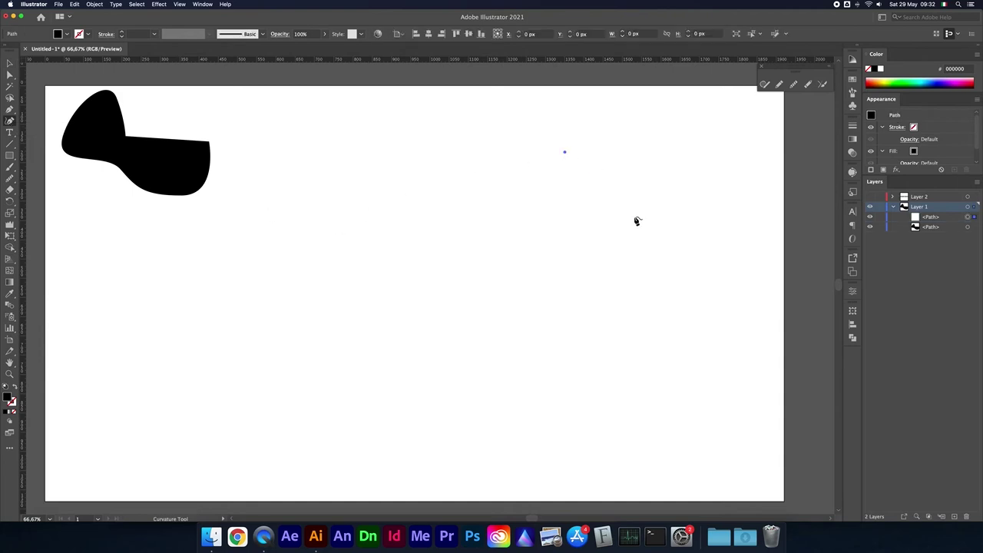
left_click(633, 268)
left_click(548, 331)
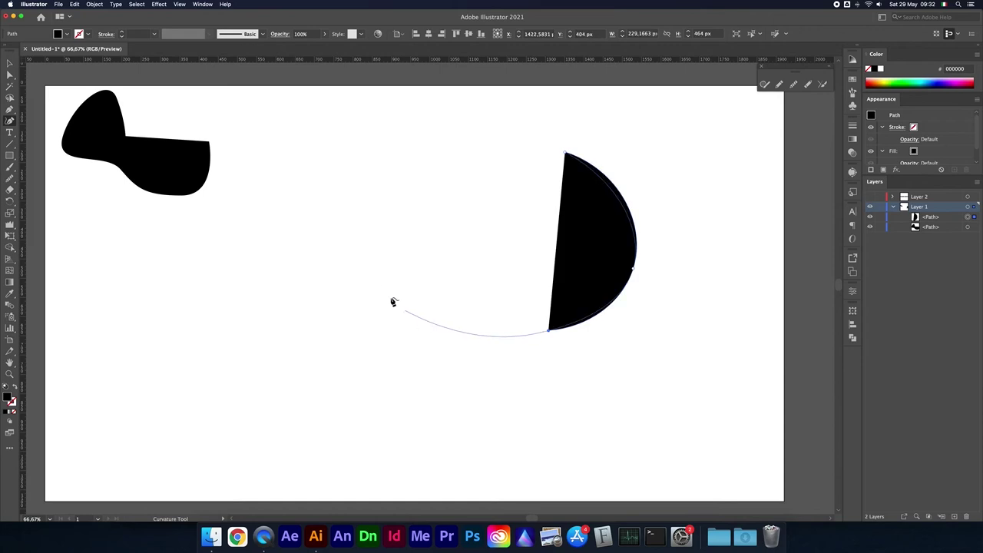
left_click(376, 267)
left_click(390, 179)
left_click(443, 135)
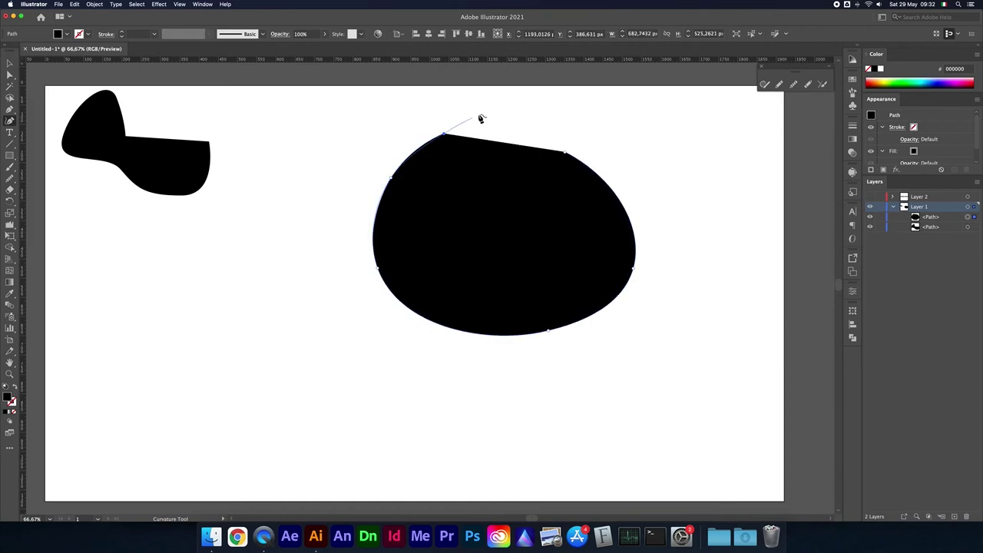
left_click(490, 94)
left_click(592, 110)
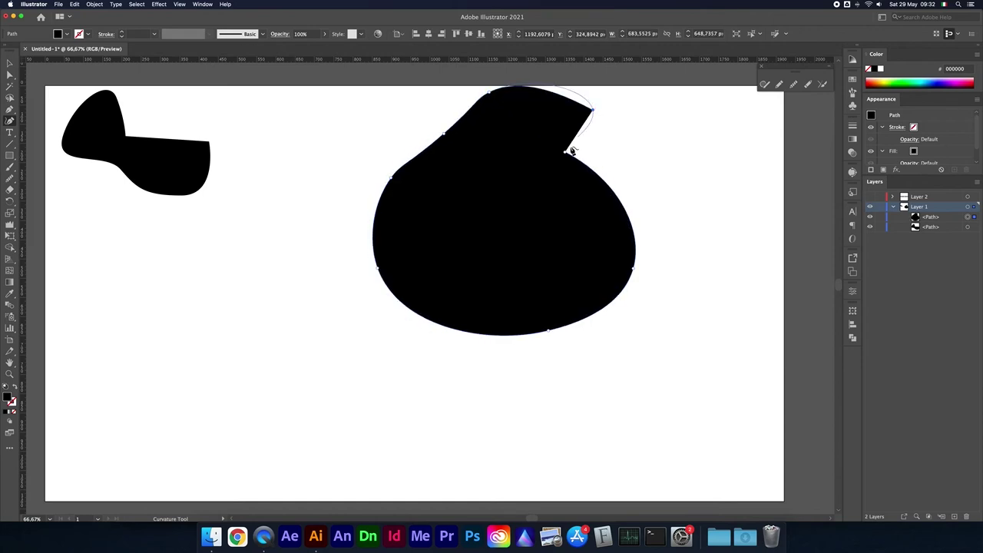
Move the large blob down and to the left, below the first shape.
key("v")
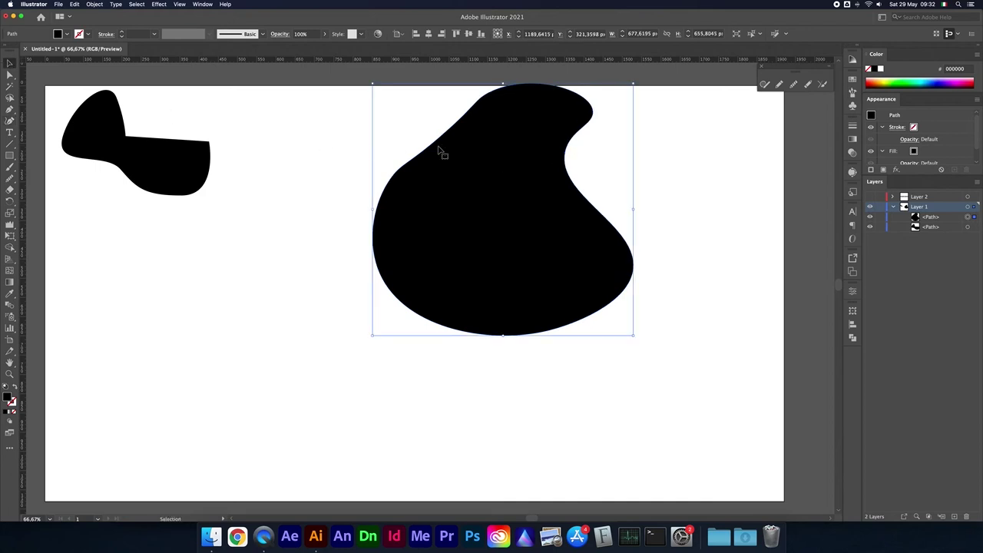
left_click_drag(439, 149, 354, 259)
left_click(616, 228)
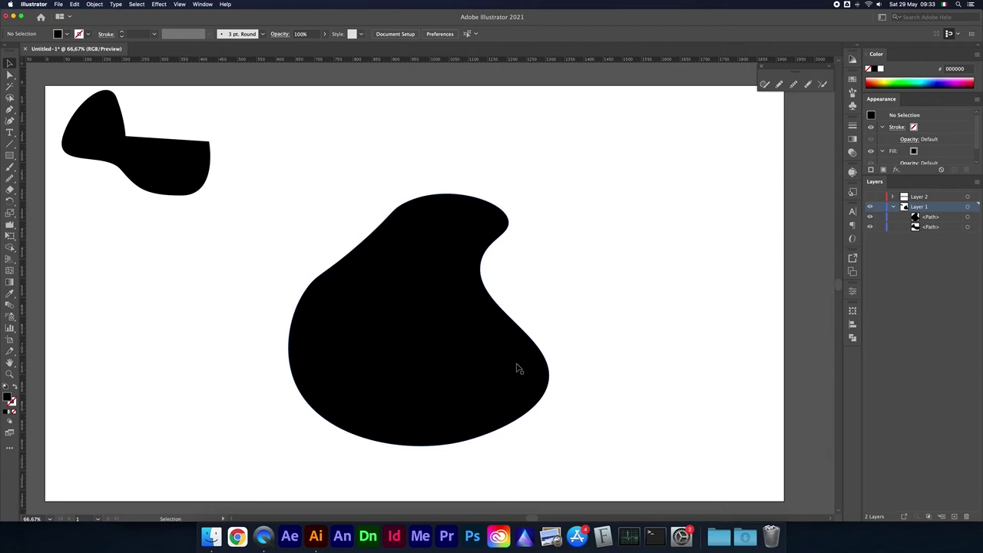
left_click_drag(463, 345, 296, 350)
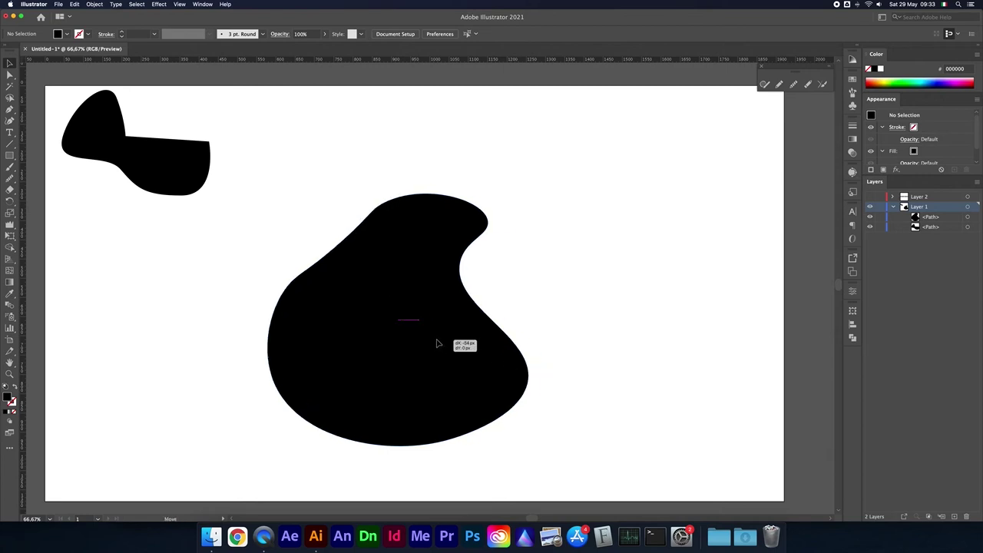
Draw a second closed curved shape on the right with a pointed right tip.
left_click(11, 122)
left_click(566, 182)
left_click(609, 254)
left_click(608, 364)
left_click(490, 351)
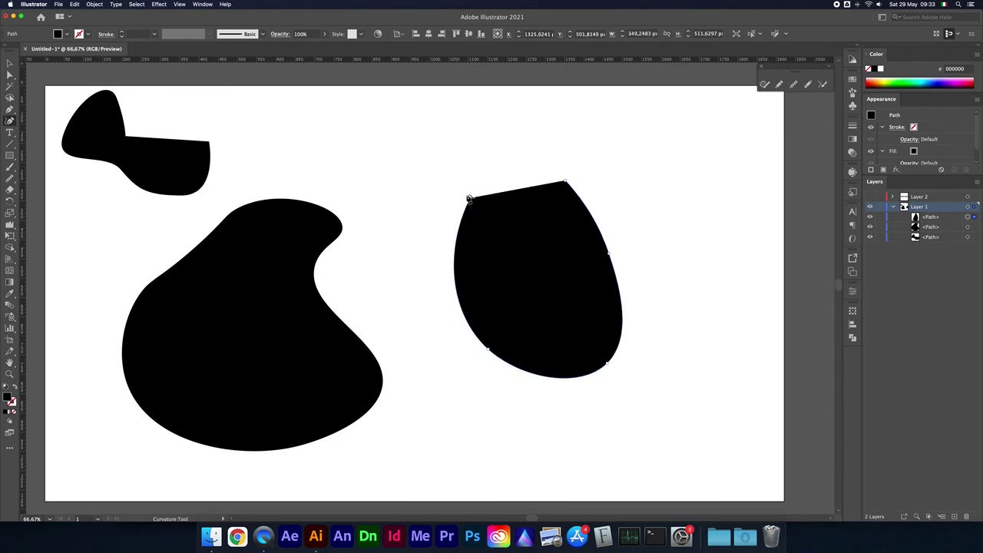
left_click(470, 198)
left_click(390, 153)
left_click(511, 117)
left_click(648, 154)
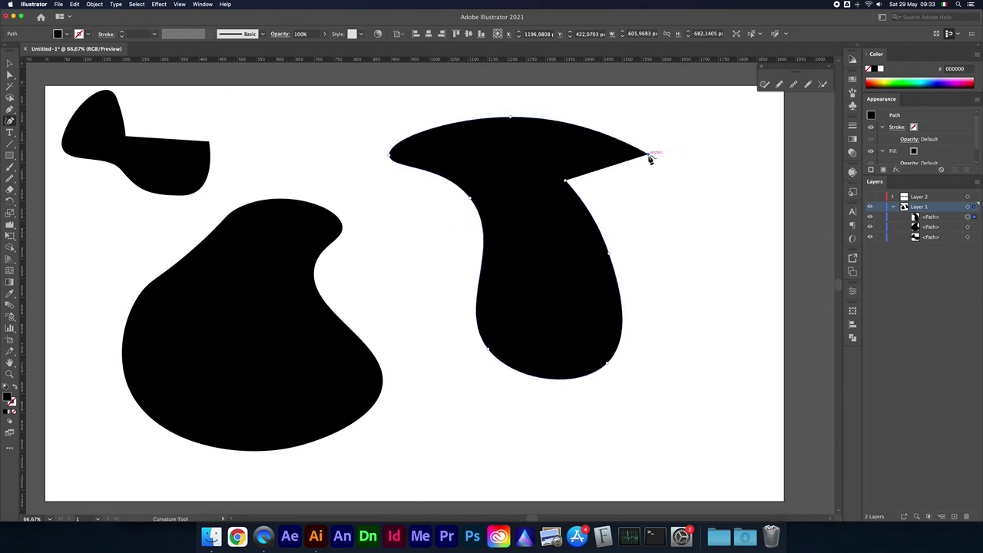
left_click(567, 183)
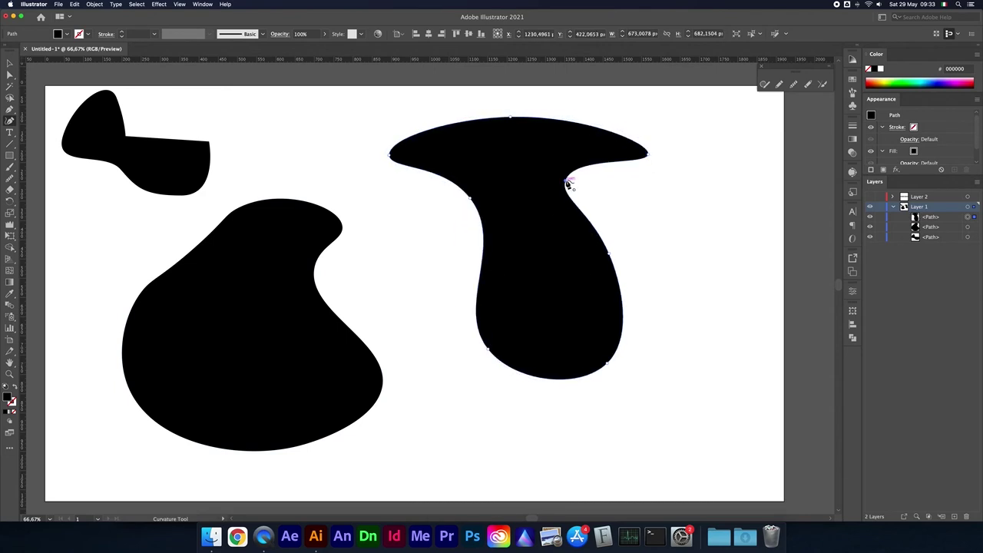
Make the right tip a sharp corner and smooth the inner point into a mushroom shape.
double_click(648, 155)
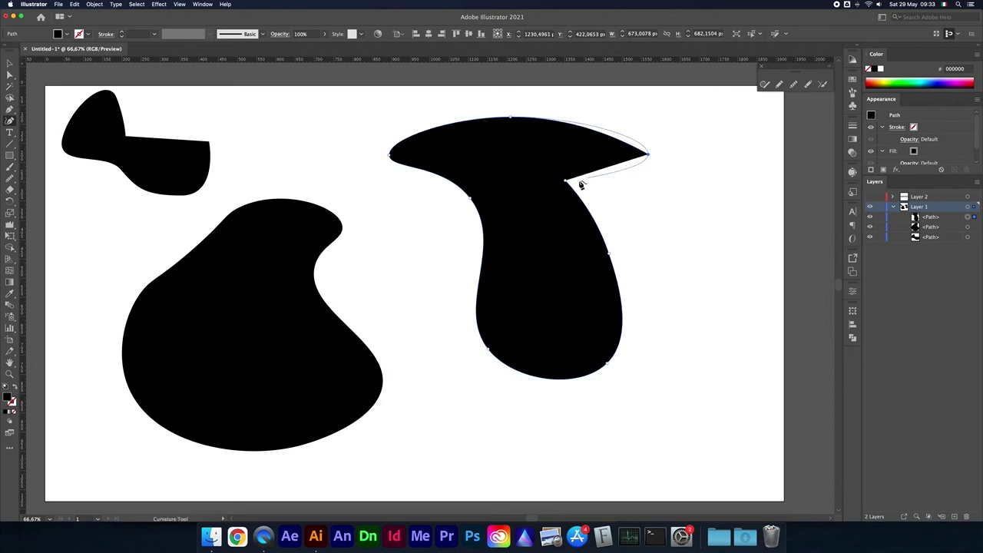
double_click(566, 183)
key("ctrl+z")
double_click(567, 183)
double_click(567, 183)
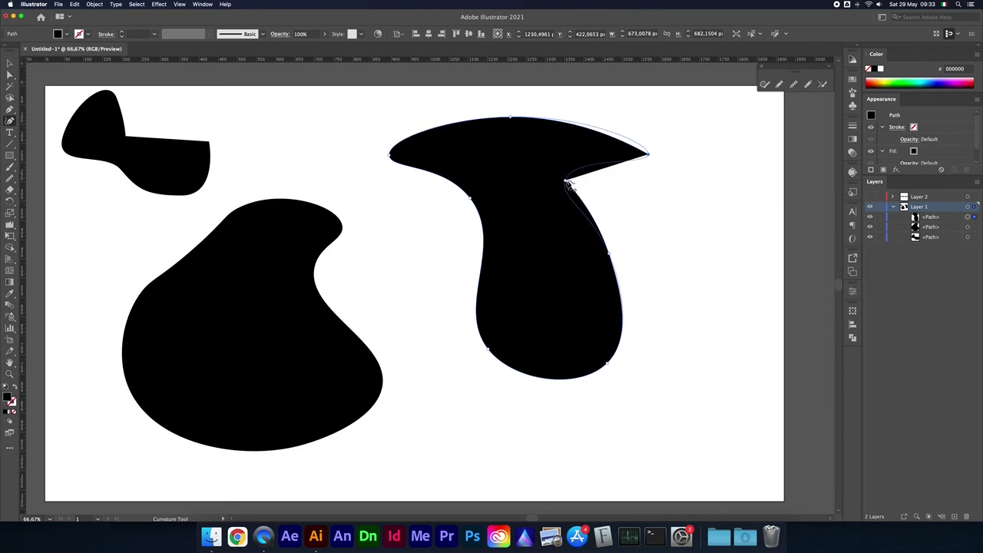
double_click(567, 183)
double_click(567, 182)
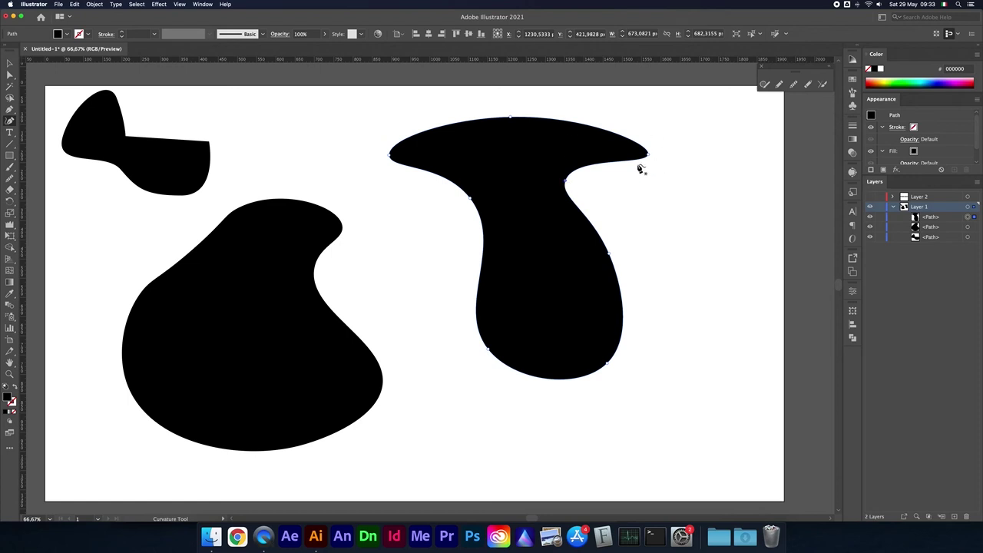
Move the mushroom-shaped object down and right, then delete it.
left_click(9, 63)
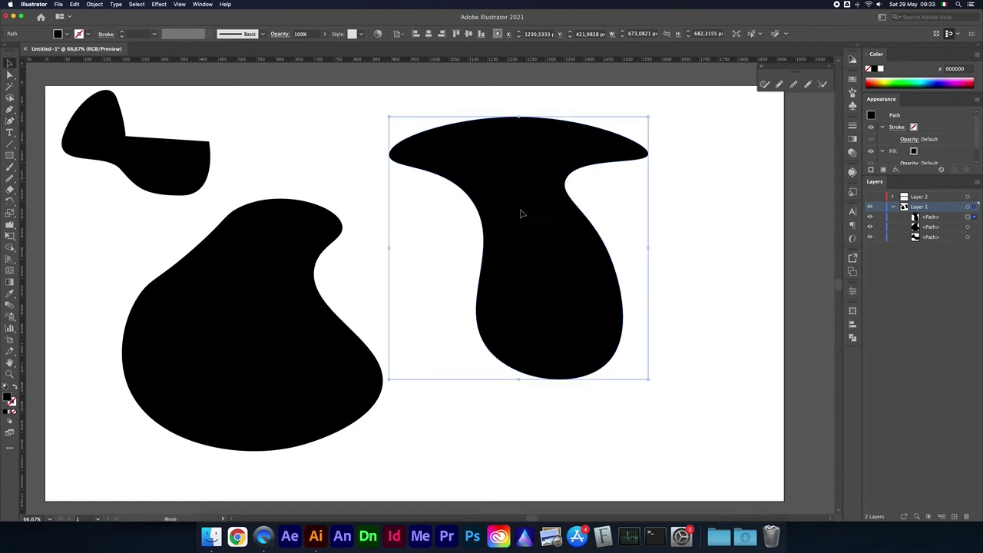
left_click_drag(516, 213, 578, 257)
left_click(734, 238)
left_click(593, 255)
key("Delete")
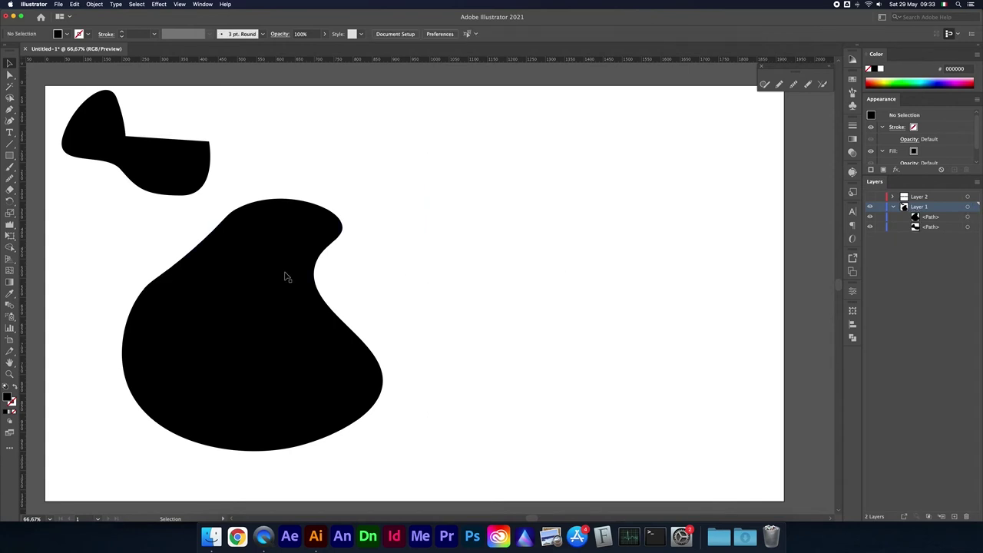
Delete the large black blob shape.
left_click(284, 276)
key("Delete")
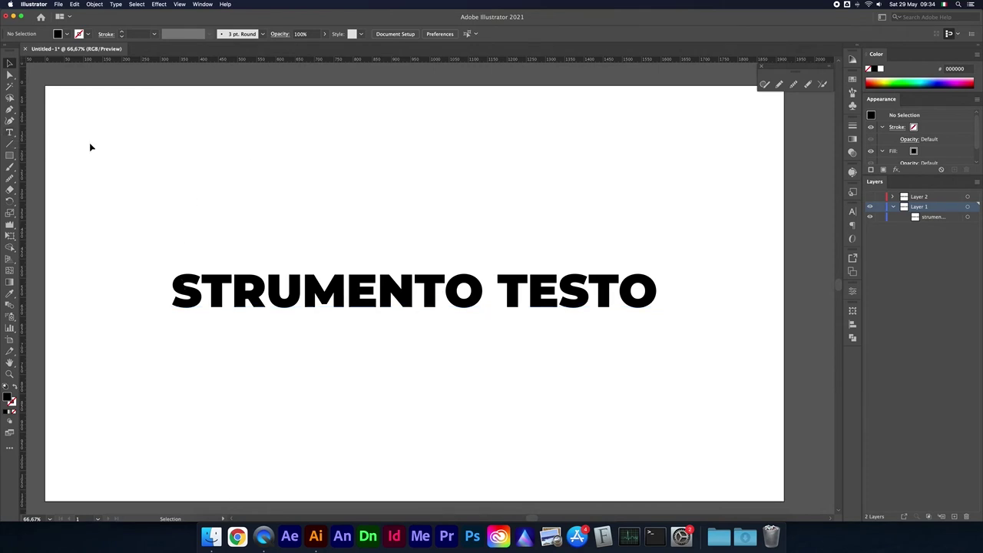
left_click(9, 132)
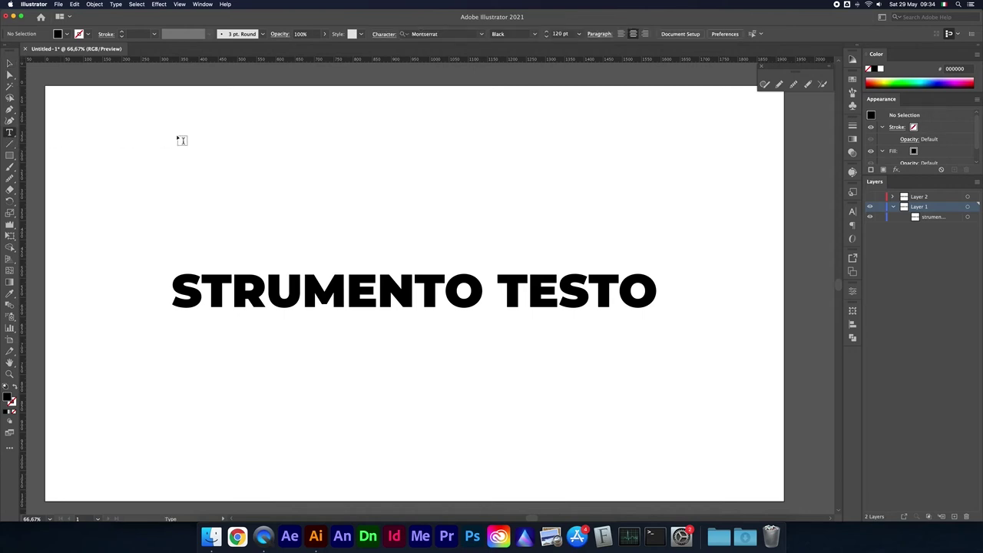
Edit the STRUMENTO TESTO lettering, inserting then removing extra TT and V letters.
double_click(333, 290)
left_click_drag(304, 290, 377, 287)
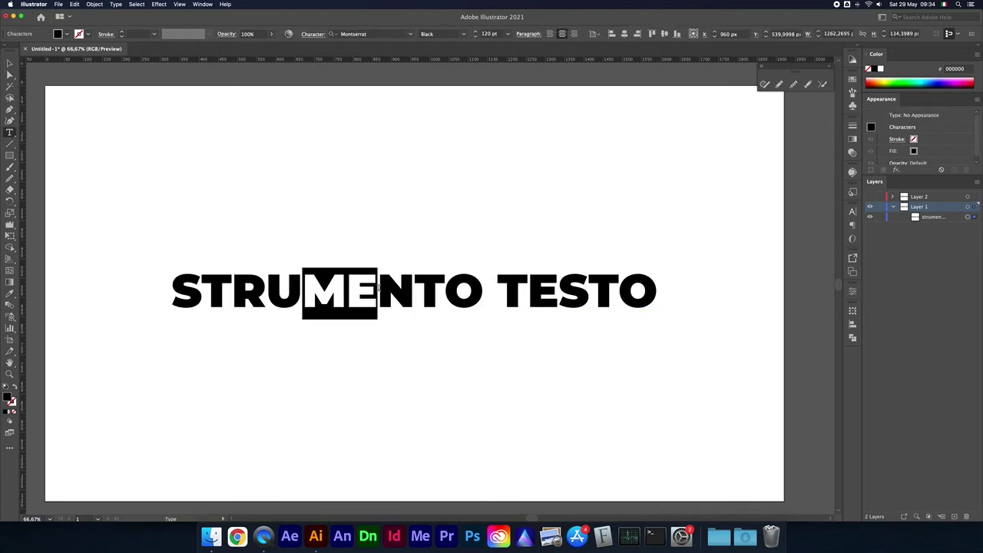
left_click(500, 284)
type("TT")
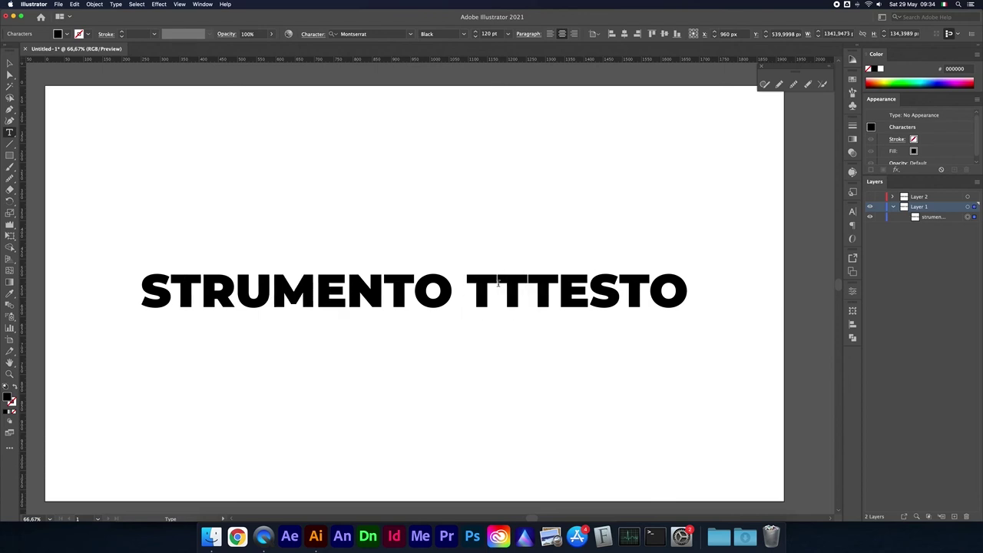
key("BackSpace")
key("BackSpace")
type("V")
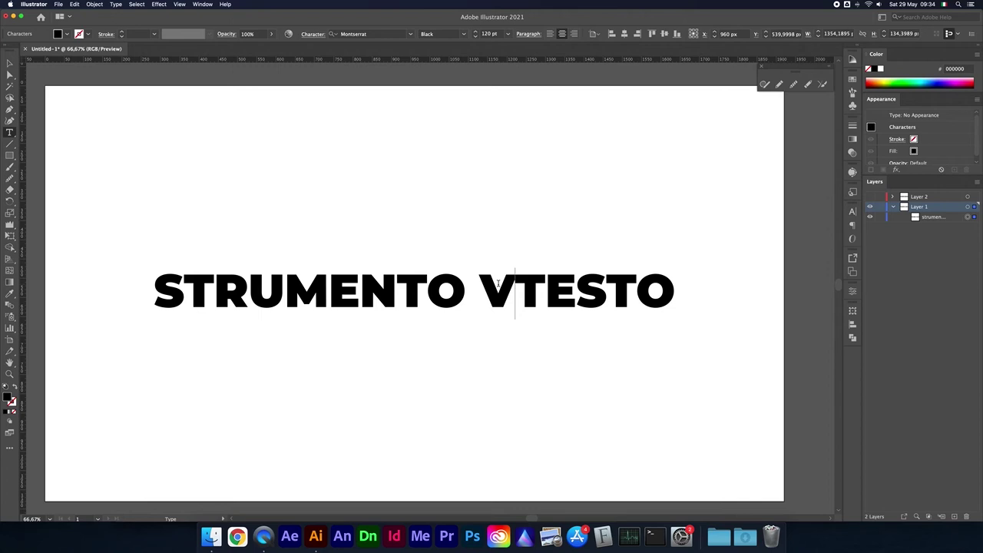
type("VVV")
key("BackSpace")
key("BackSpace")
key("BackSpace")
key("BackSpace")
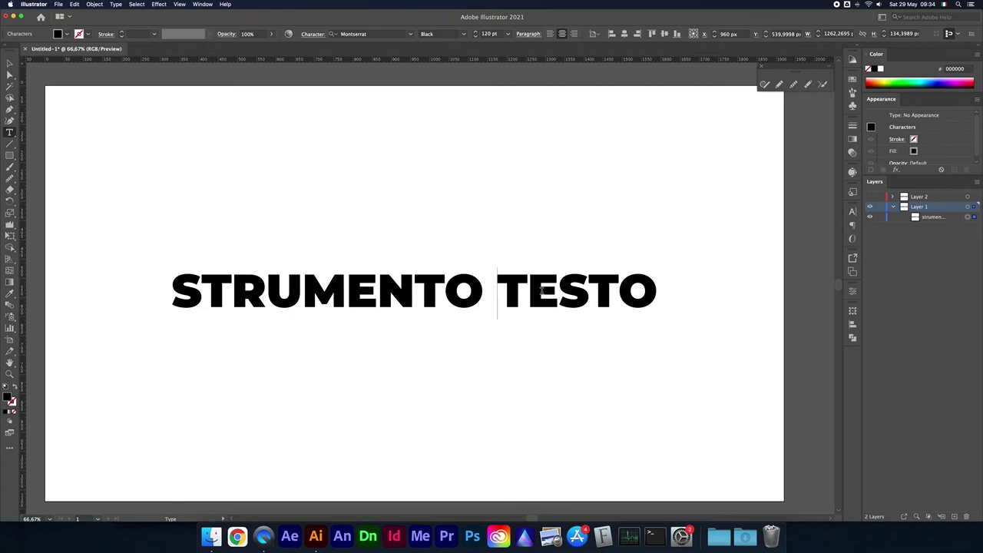
key("Escape")
Fit the artboard in the window and remove the spaces between STR and UMENTO.
scroll(516, 295, "up", 4)
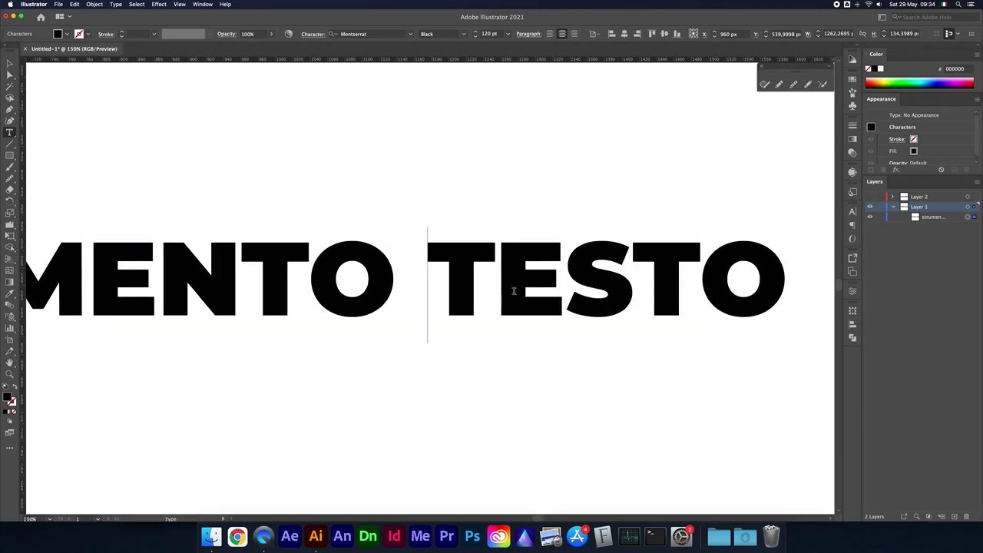
key("super+minus")
key("super+minus")
key("super+0")
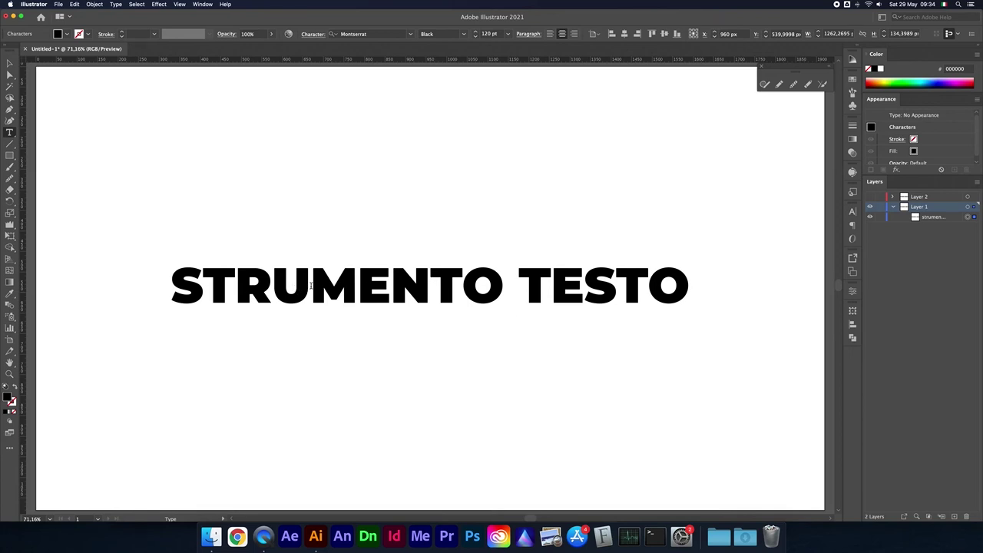
left_click(269, 285)
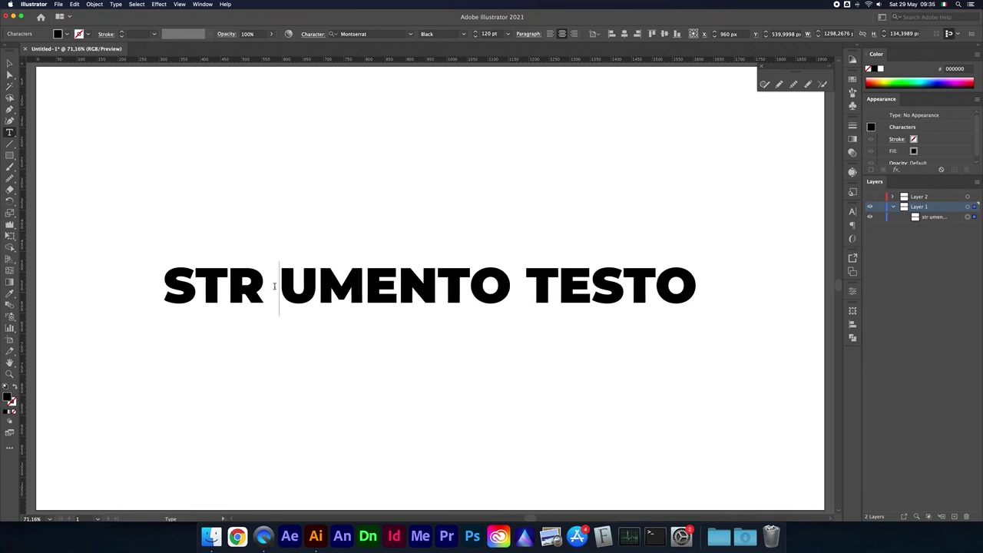
key("BackSpace")
key("BackSpace")
key("BackSpace")
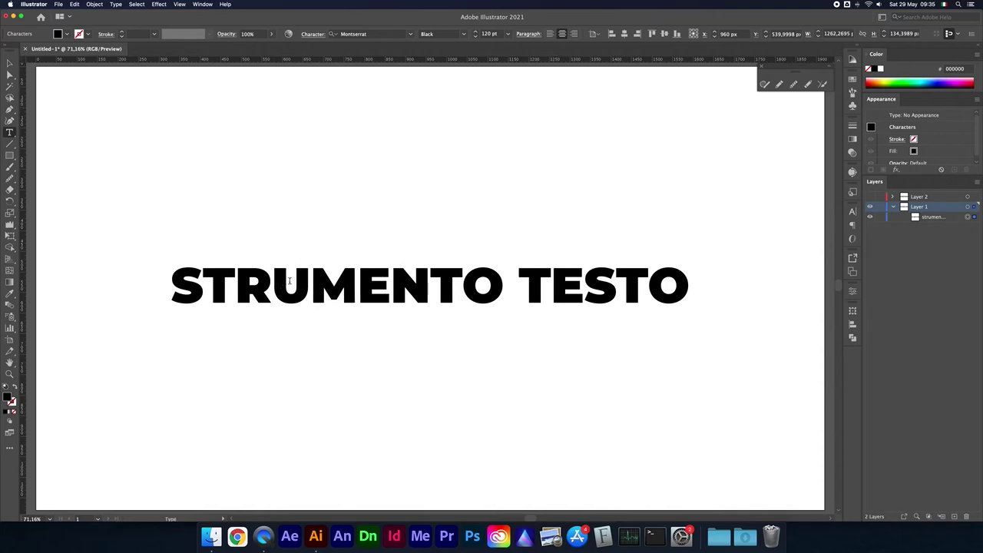
left_click_drag(306, 280, 270, 287)
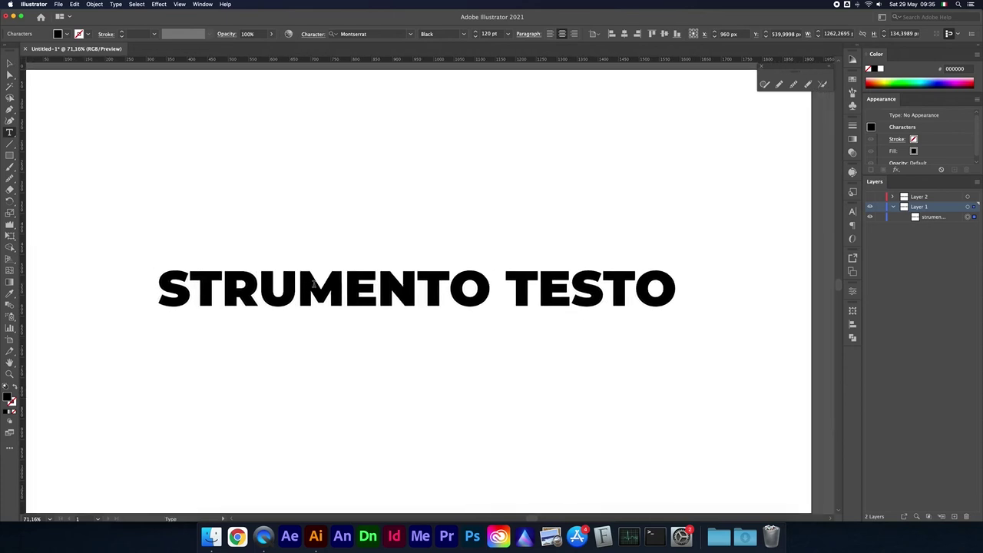
Delete the STRUMENTO TESTO text object, leaving the artboard empty.
left_click(10, 63)
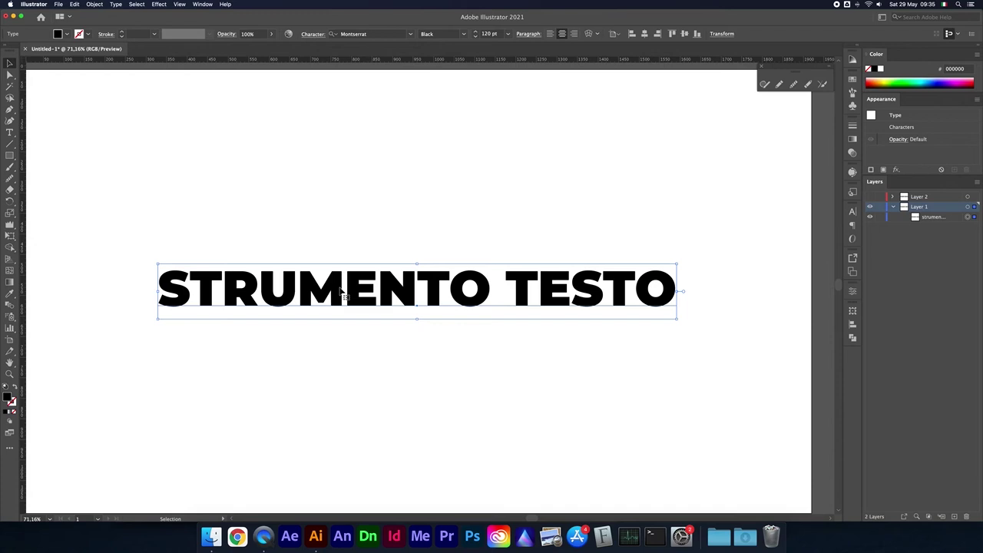
key("Delete")
key("t")
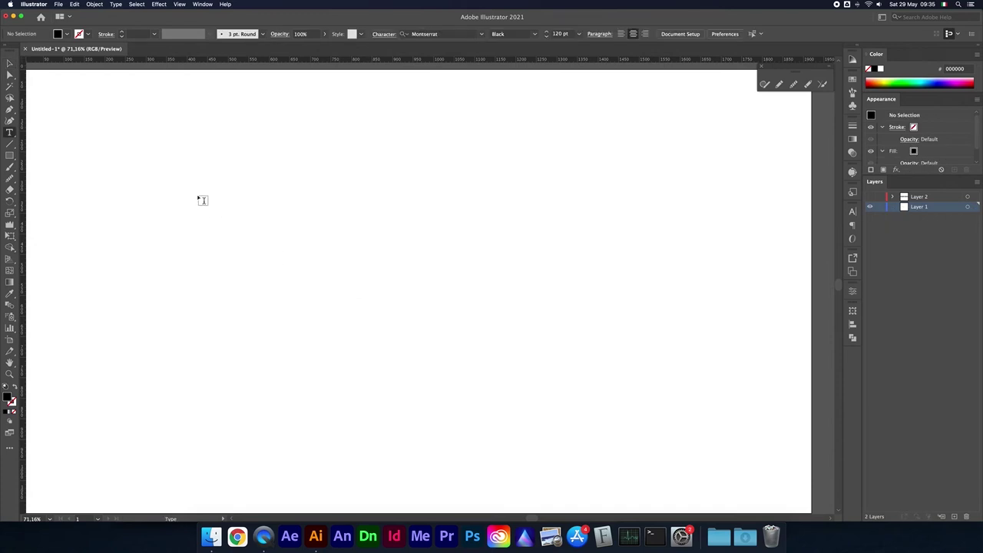
Type 'IL MIO TESTO' as point text and move it toward the page centre.
left_click(274, 232)
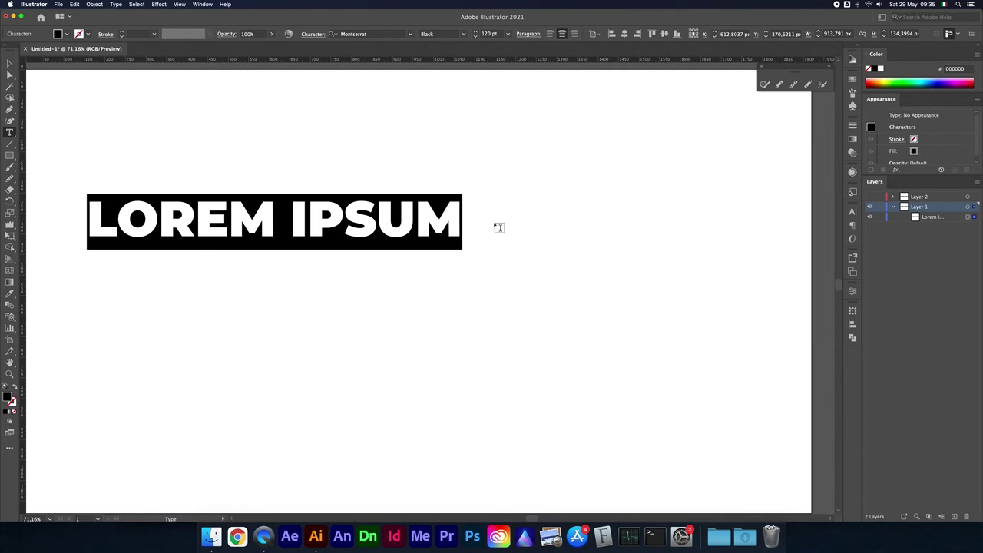
type("IL MIO TESTO")
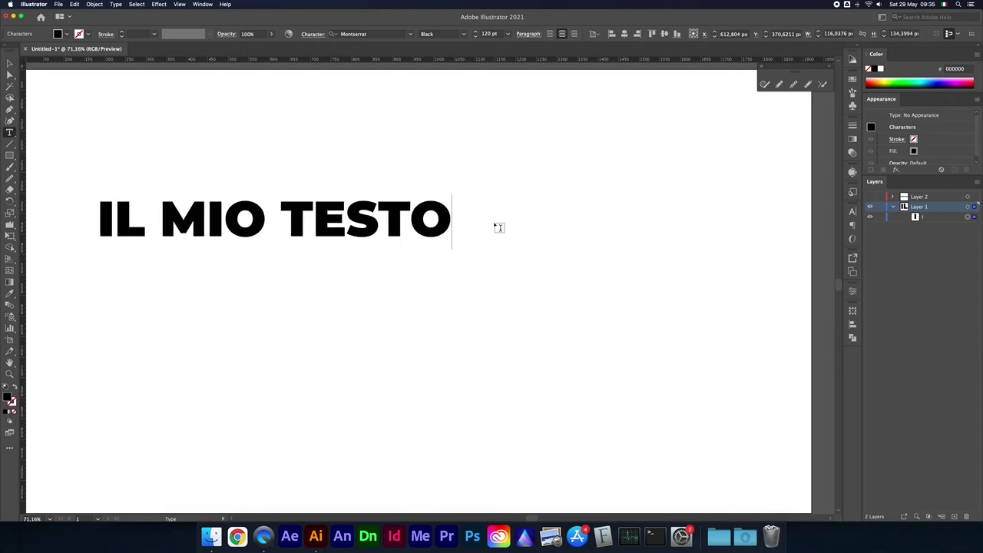
key("super+a")
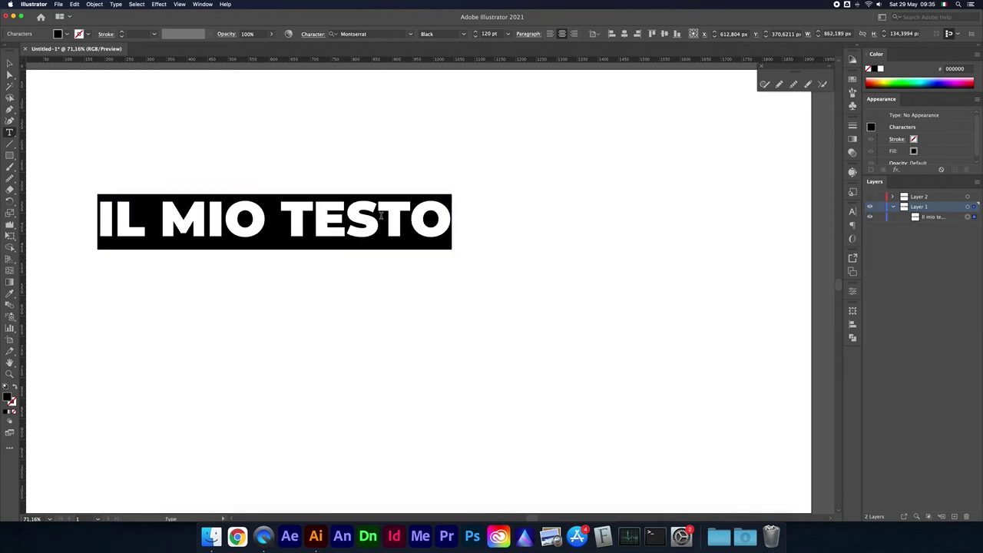
key("Escape")
left_click_drag(235, 207, 371, 246)
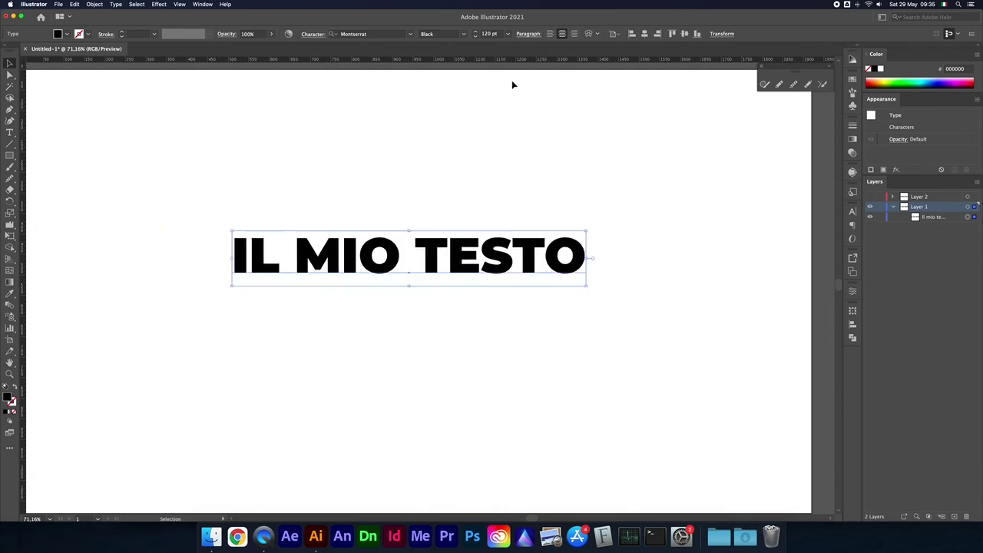
Try left, right and centre alignment on the heading, then bring up the Character settings.
left_click(549, 33)
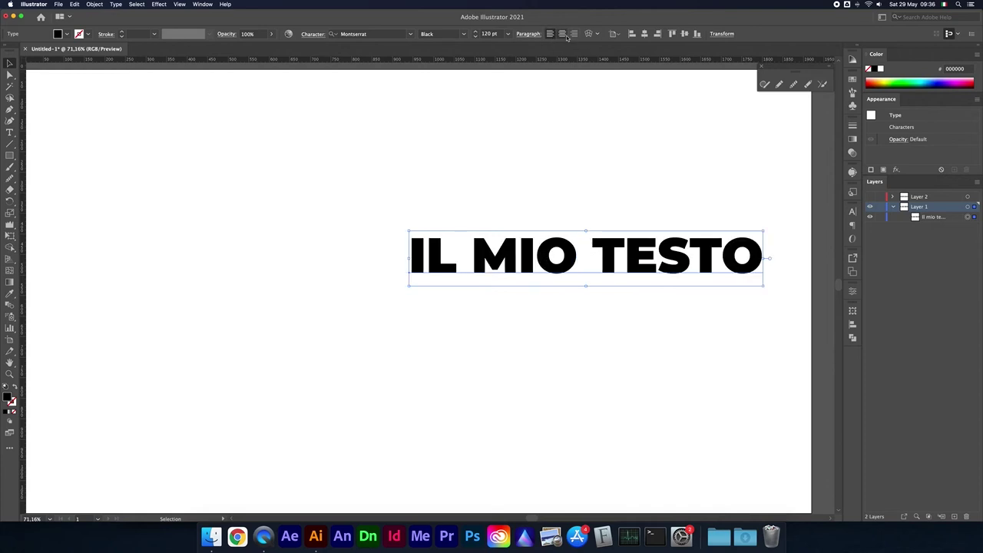
left_click(561, 34)
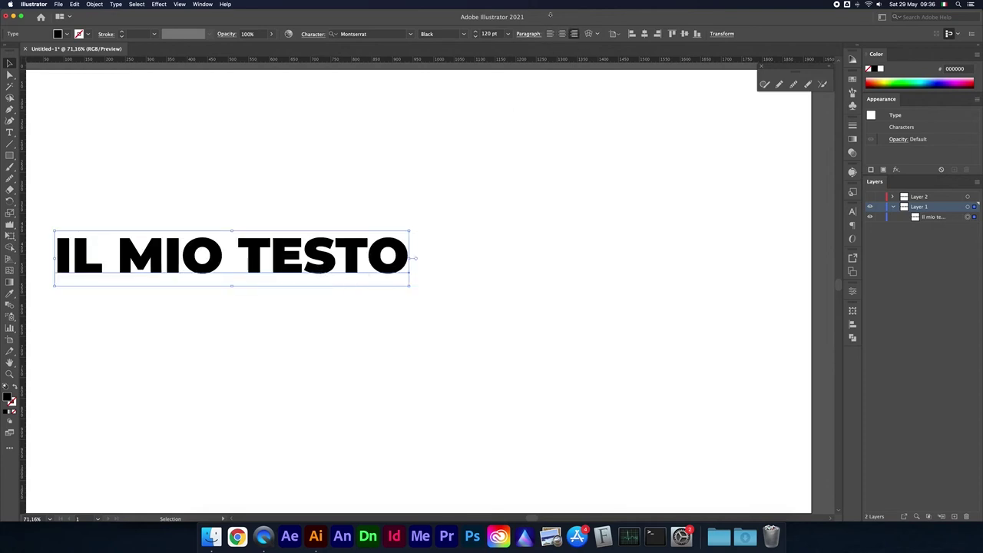
left_click(562, 33)
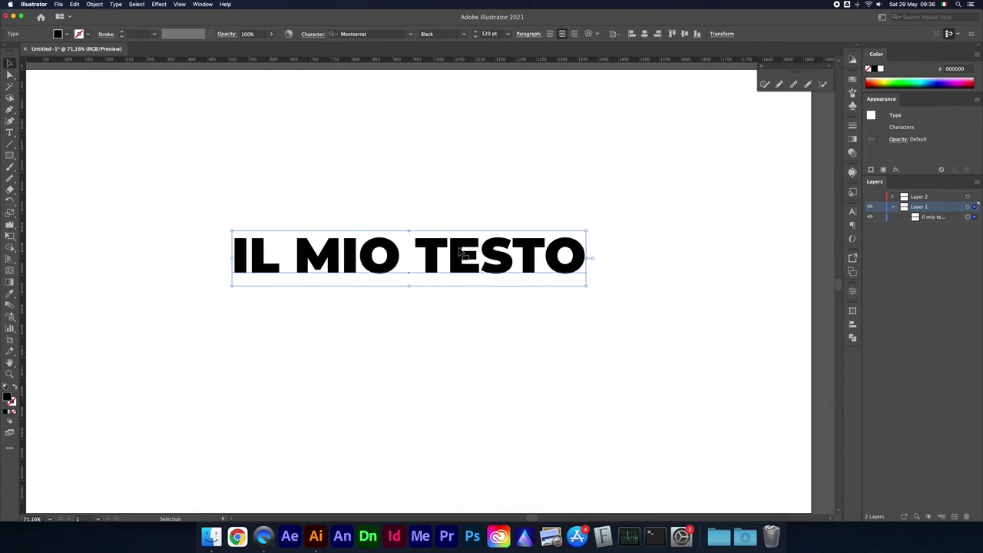
left_click(851, 211)
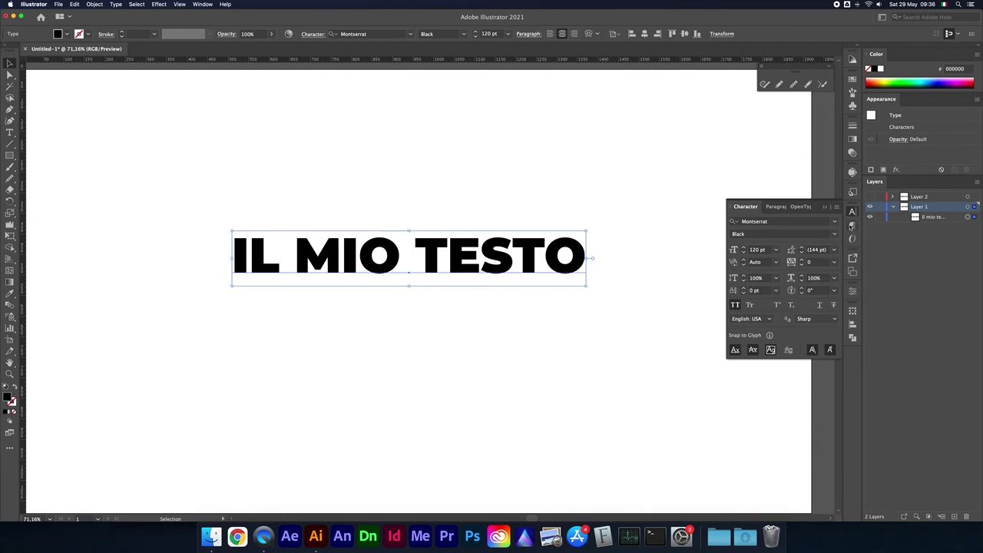
left_click(851, 226)
left_click(851, 213)
left_click(202, 4)
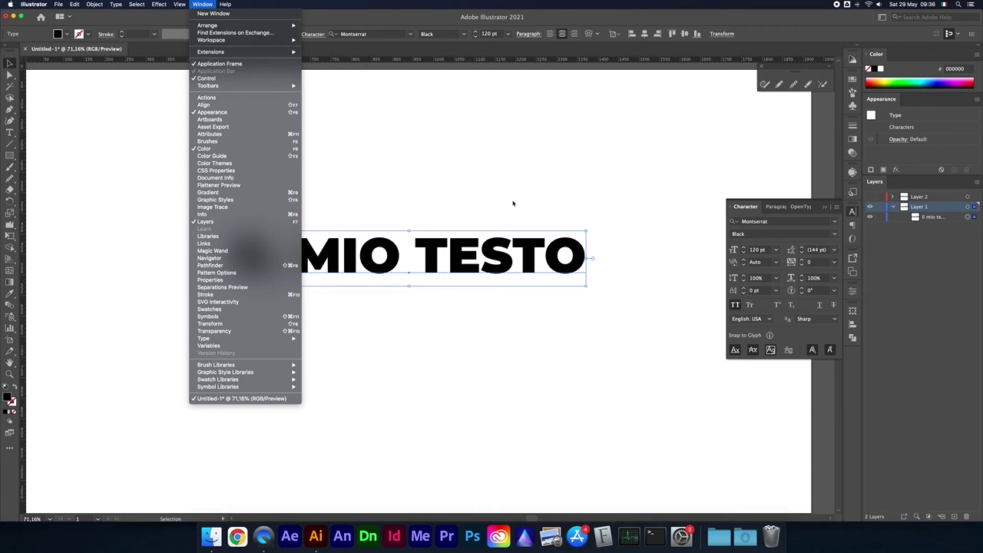
left_click(728, 221)
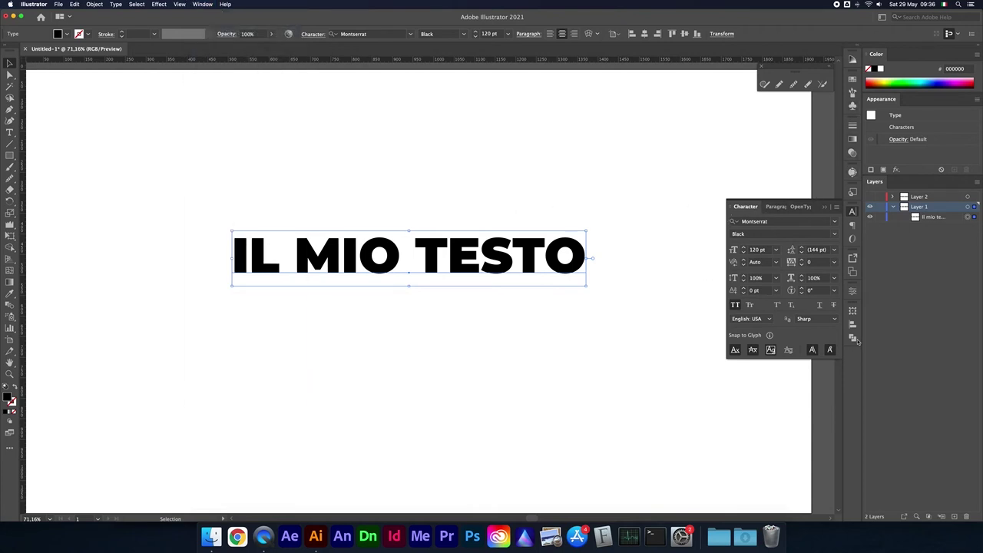
left_click(682, 240)
key("super+a")
left_click(835, 222)
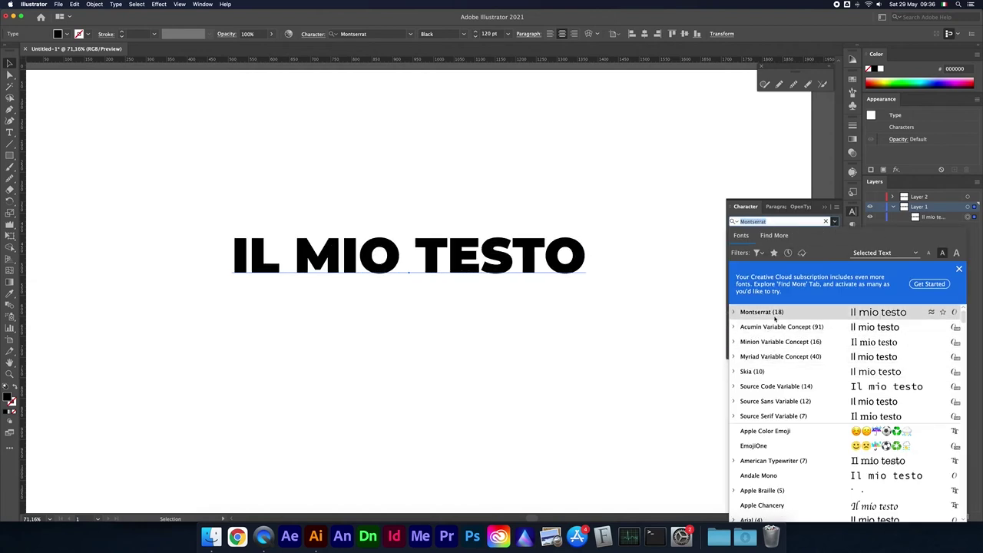
left_click(701, 252)
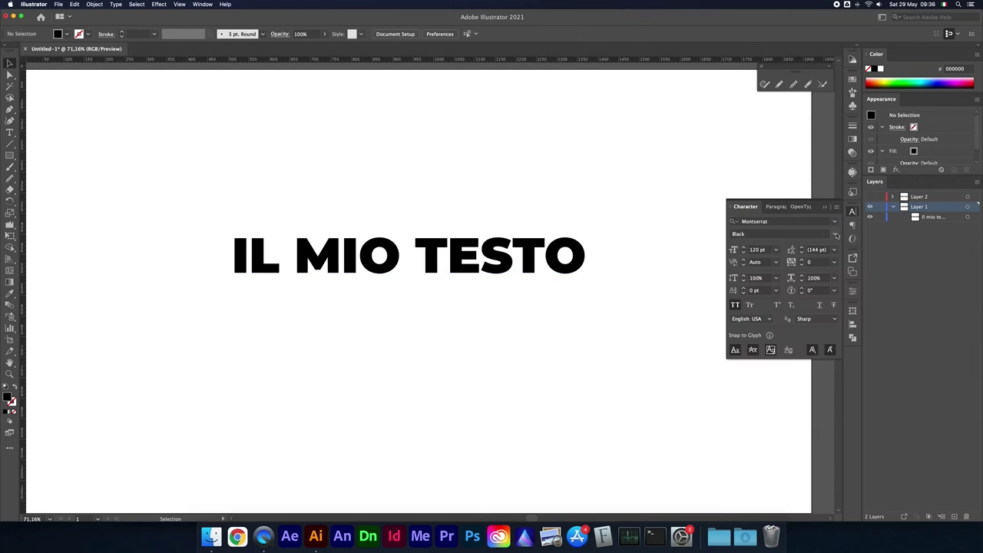
left_click(835, 233)
left_click(611, 241)
left_click(396, 257)
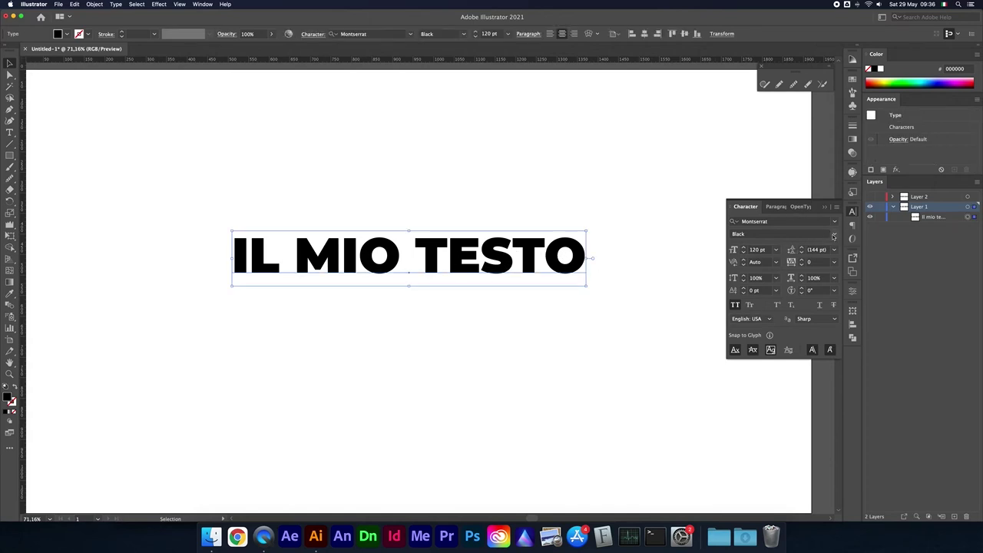
left_click(834, 234)
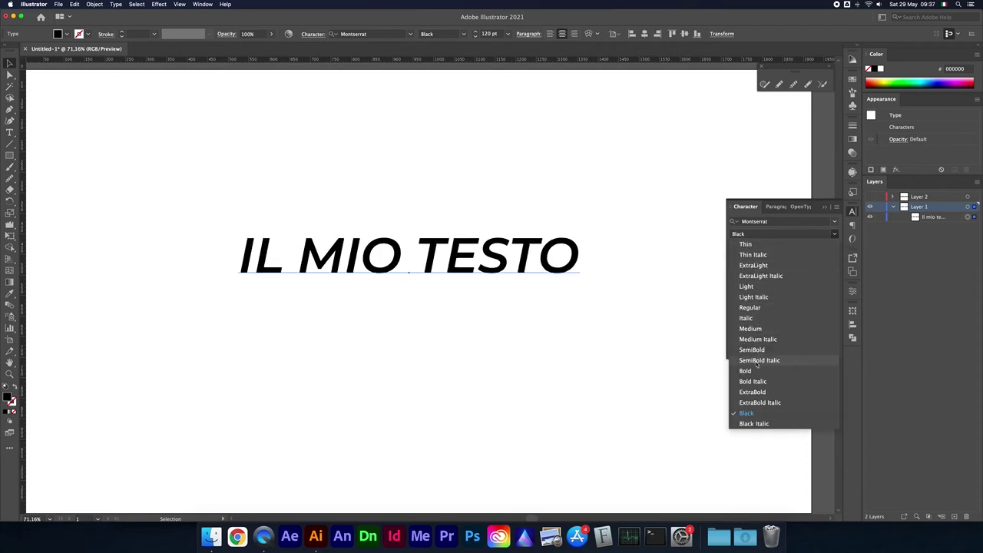
Keep the Black weight, try 60 pt, then set the heading to 120 pt.
left_click(672, 254)
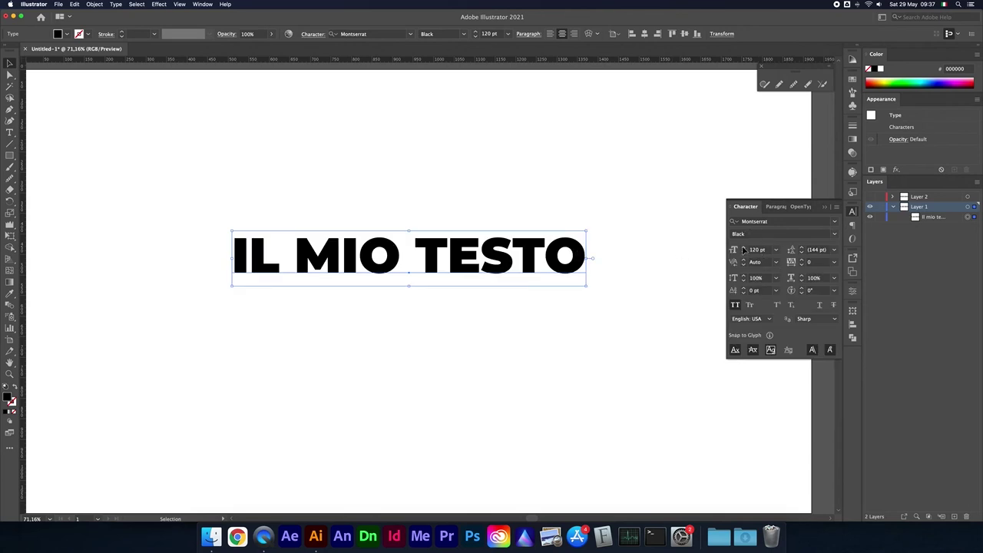
left_click(766, 249)
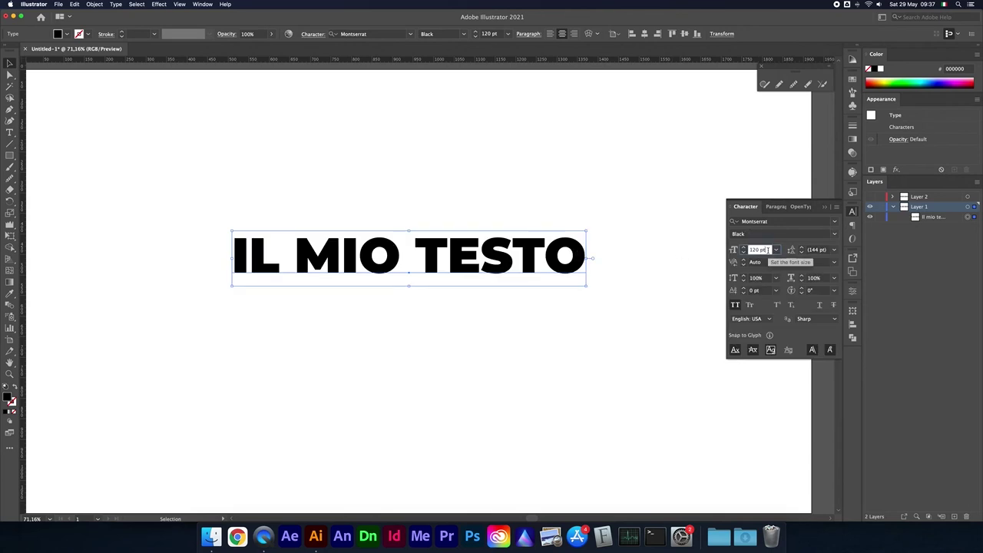
key("Down")
key("Down")
key("Down")
key("Down")
key("Down")
key("Down")
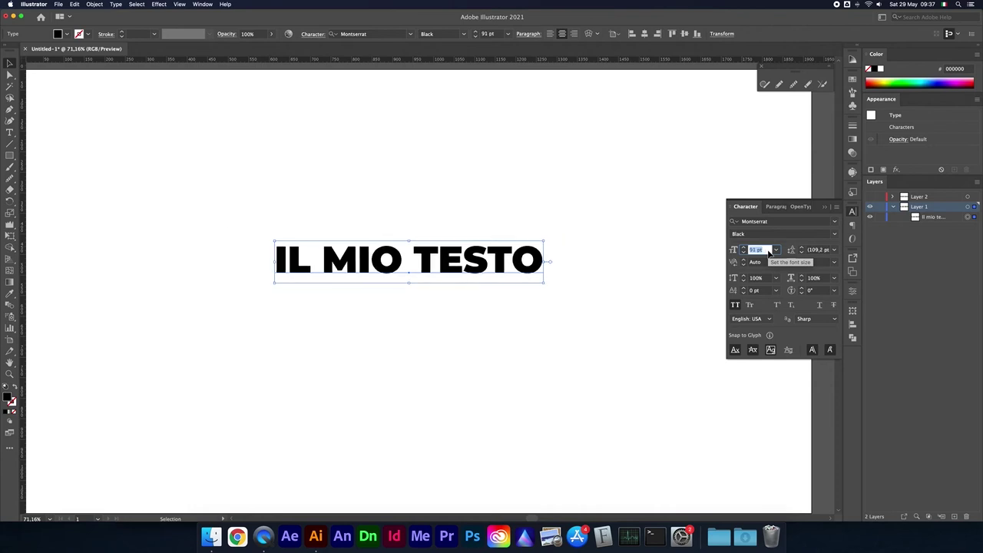
left_click(775, 249)
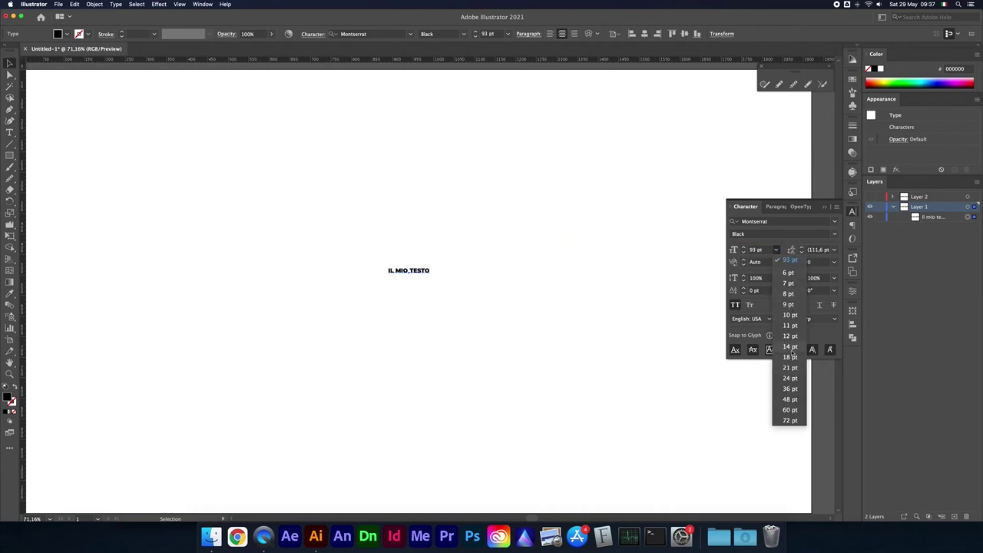
left_click(791, 413)
left_click(764, 251)
type("120")
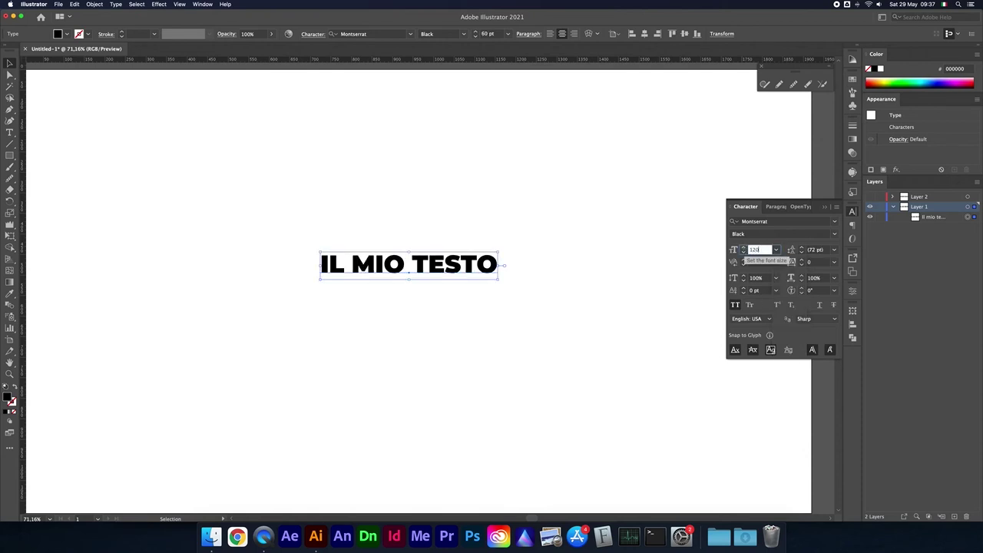
key("Return")
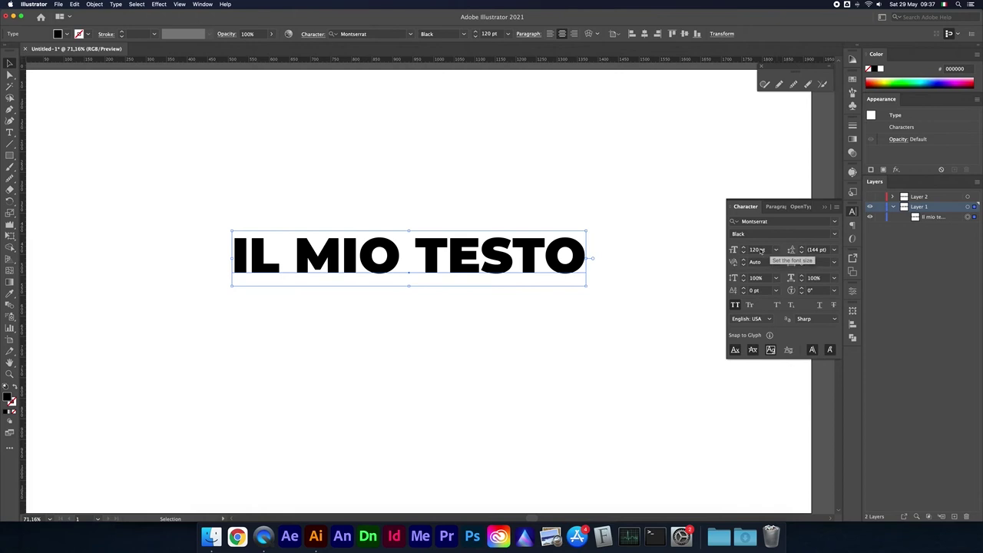
Step the heading's font size up from 120 pt to 190 pt.
left_click(758, 249)
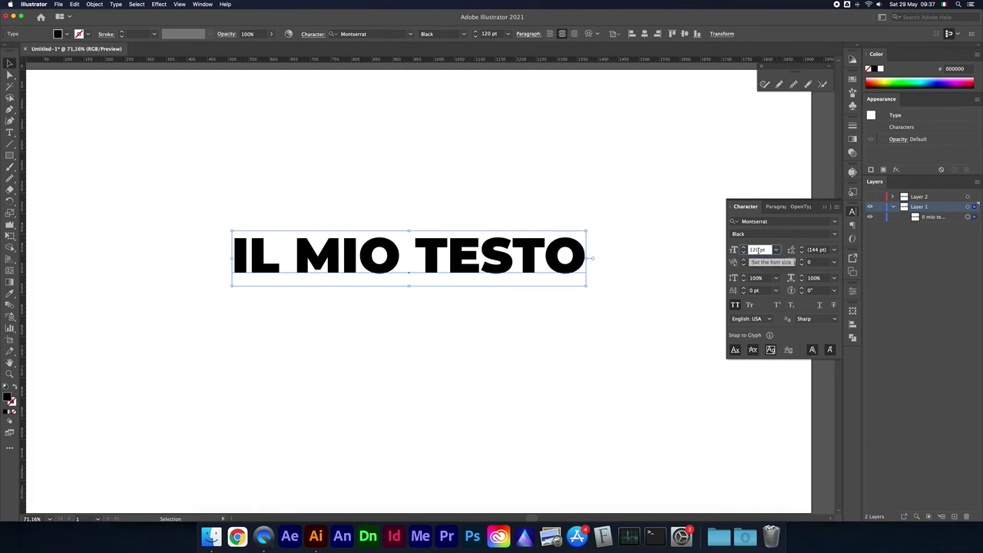
key("Up")
key("Up")
key("Up")
key("Up")
key("Up")
key("Up")
key("Down")
key("Down")
key("Down")
key("Down")
key("Down")
key("Down")
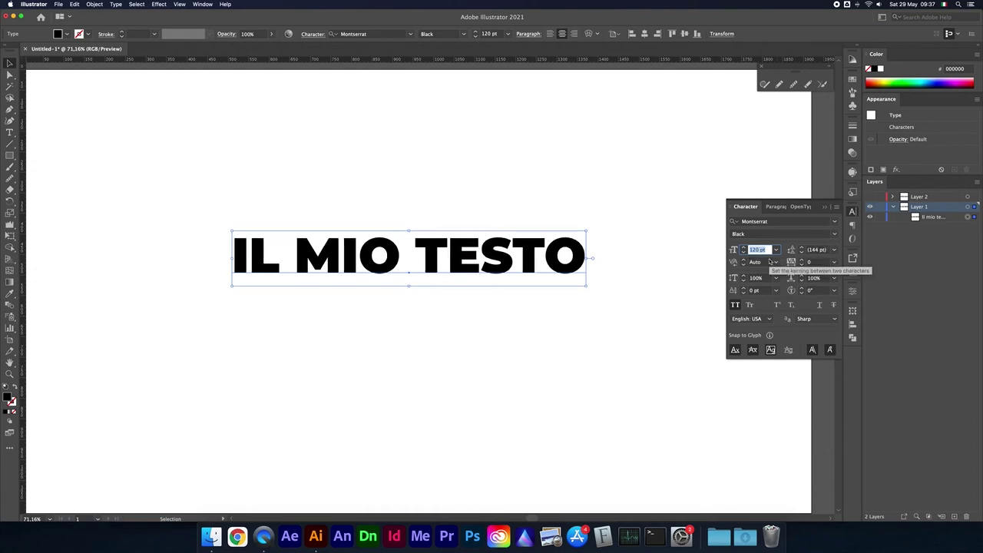
key("shift+Up")
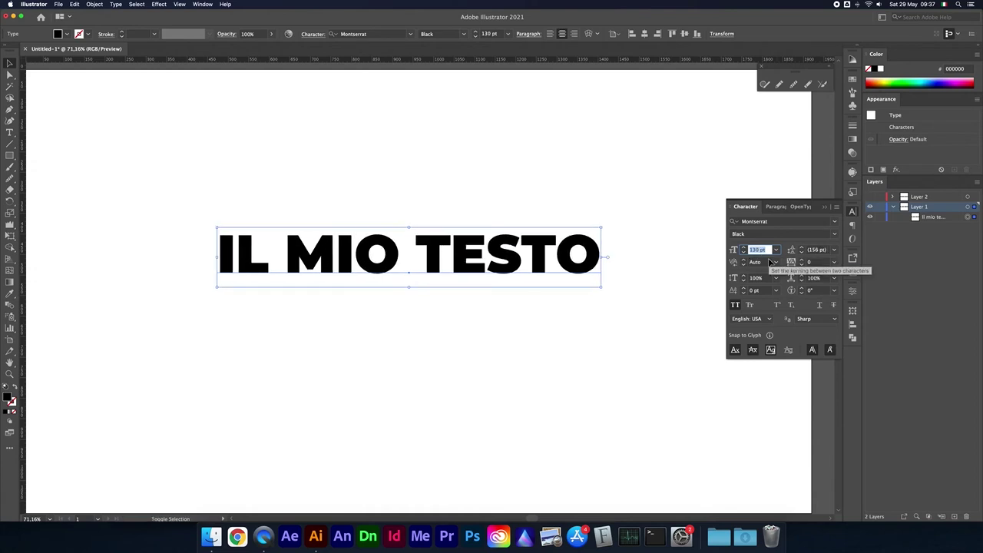
key("shift+Up")
key("shift+Up")
key("shift+Down")
key("shift+Down")
key("shift+Down")
key("shift+Down")
key("shift+Up")
key("shift+Up")
key("shift+Up")
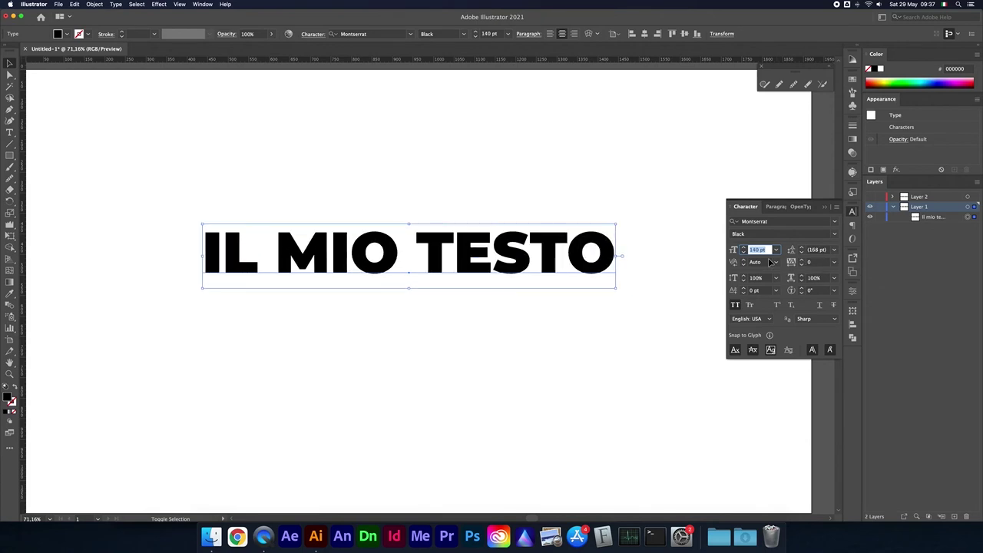
key("shift+Up")
key("shift+Up")
key("shift+Up")
key("shift+Up")
key("shift+Up")
Set leading to 220 pt and test tracking at 80 and 8, leaving it at 0.
left_click(816, 250)
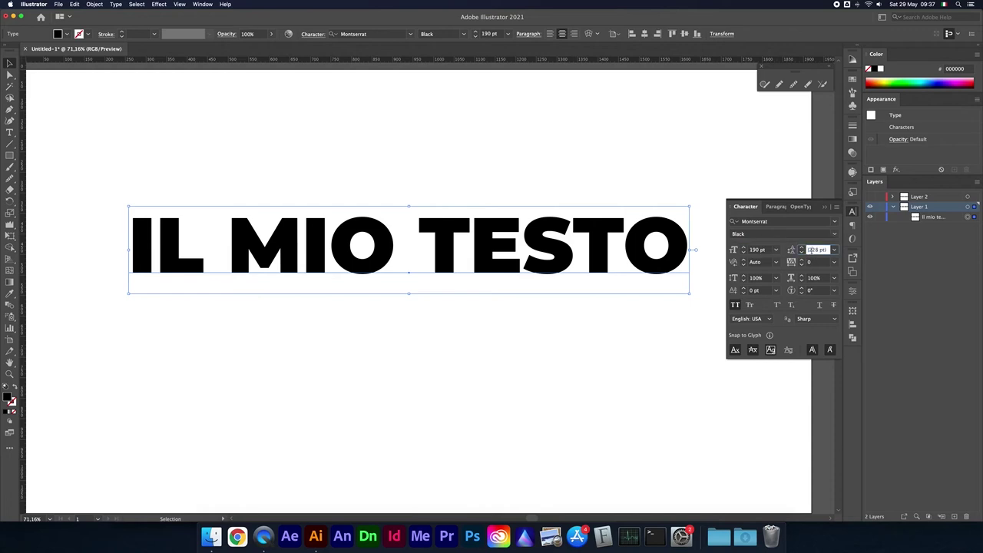
type("220")
key("Return")
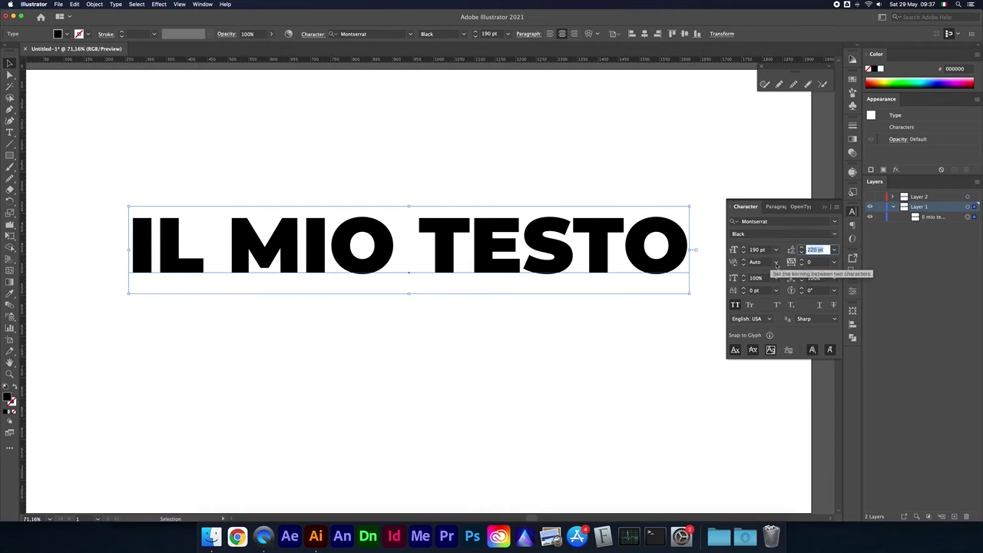
left_click(818, 262)
type("80")
key("Return")
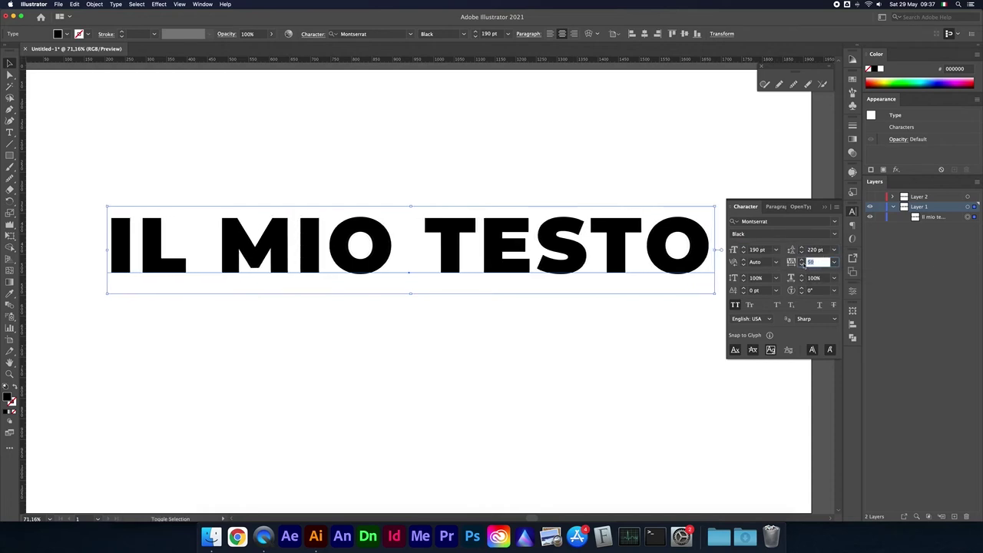
type("0")
key("Return")
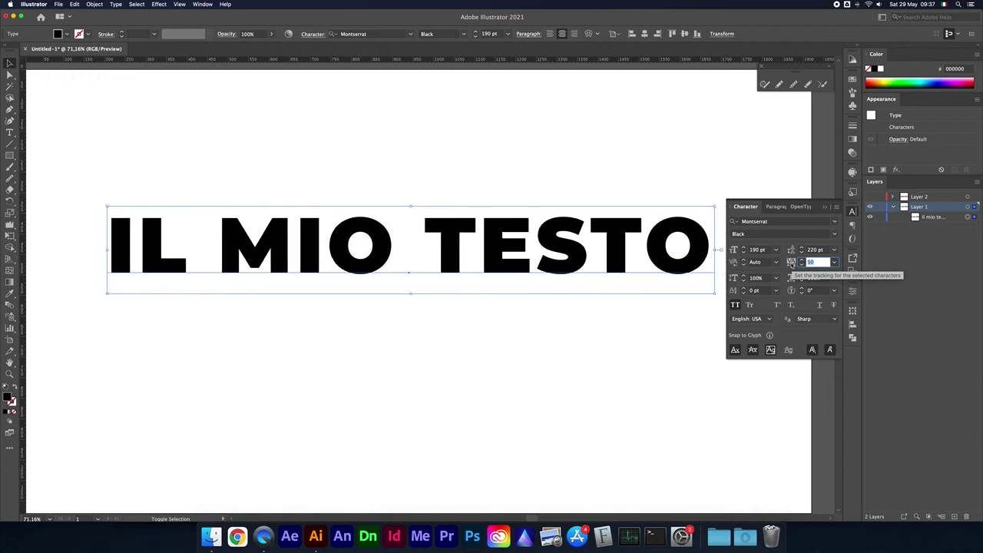
type("8")
key("Return")
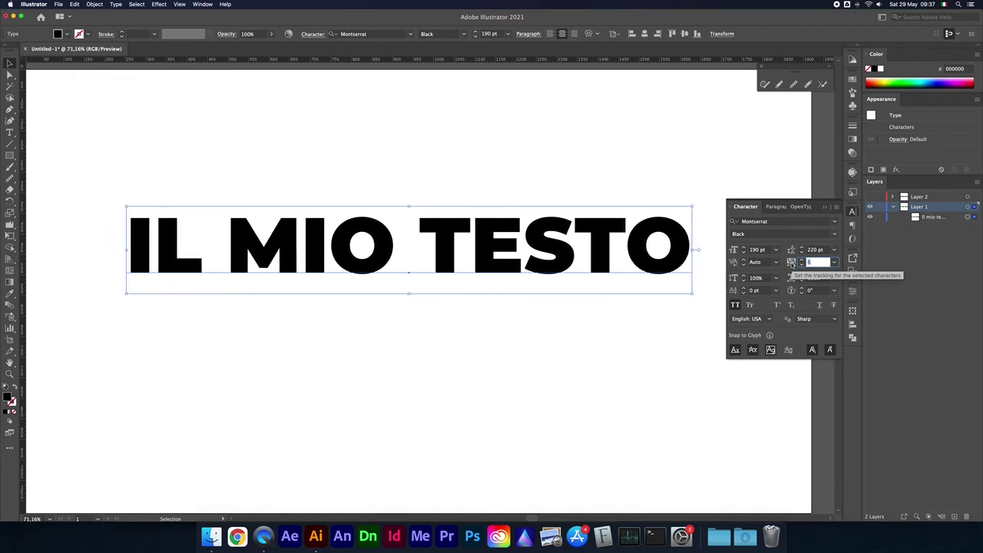
type("0")
key("Return")
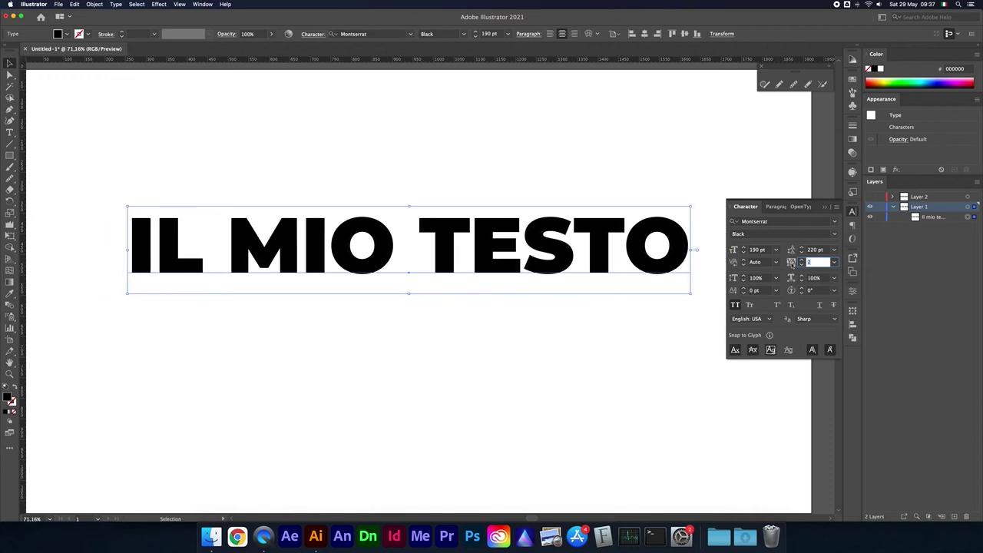
Scroll through the vertical scale values, then deselect and reselect the heading text.
left_click(765, 278)
scroll(766, 278, "down", 5)
scroll(766, 281, "down", 5)
scroll(765, 281, "up", 5)
scroll(765, 281, "up", 2)
scroll(766, 281, "up", 2)
scroll(766, 281, "up", 1)
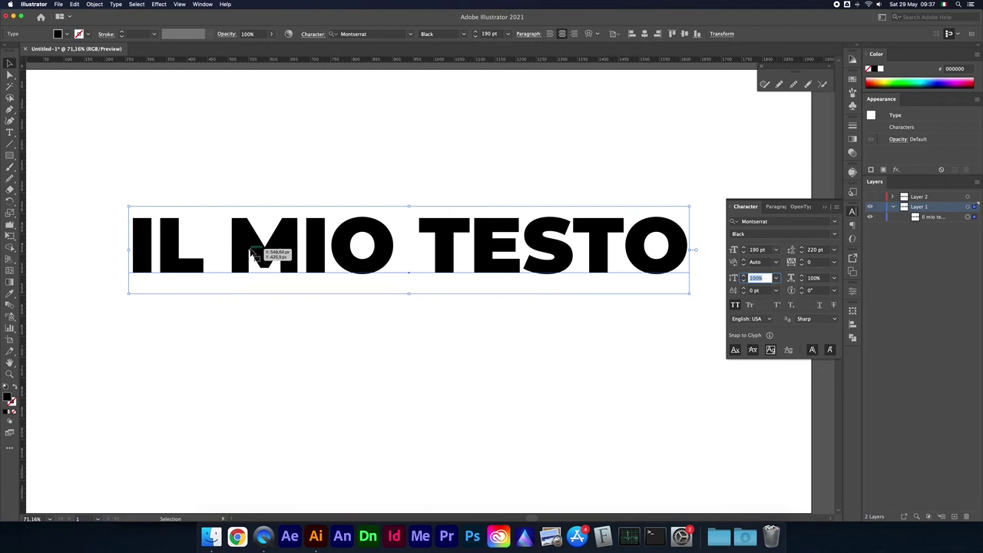
left_click(572, 316)
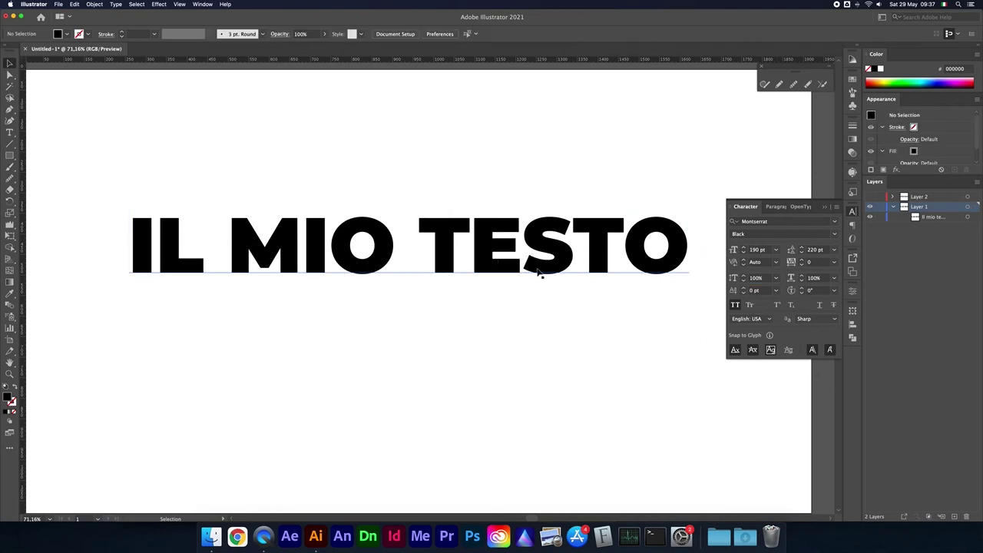
triple_click(485, 242)
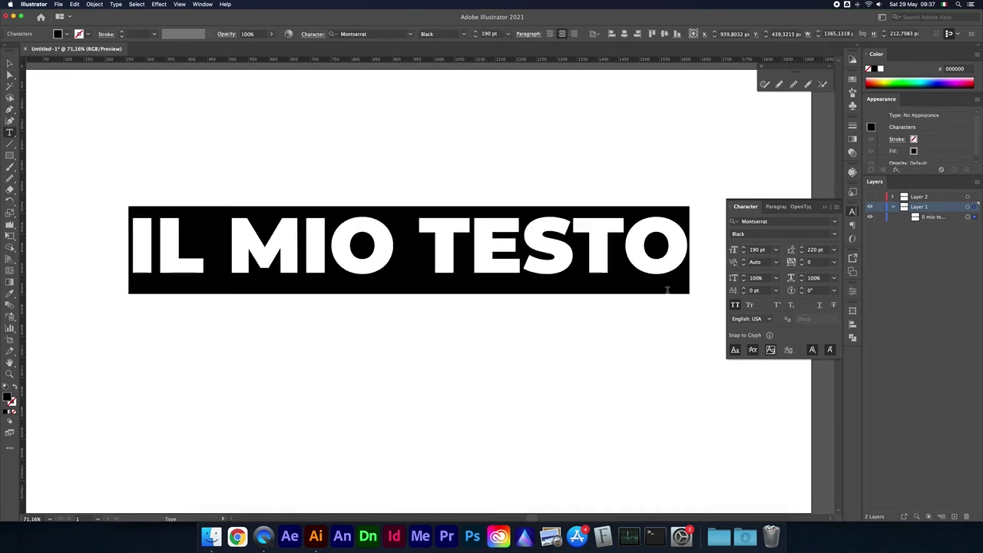
Turn off All Caps and replace the capital I with a lowercase i.
left_click(736, 305)
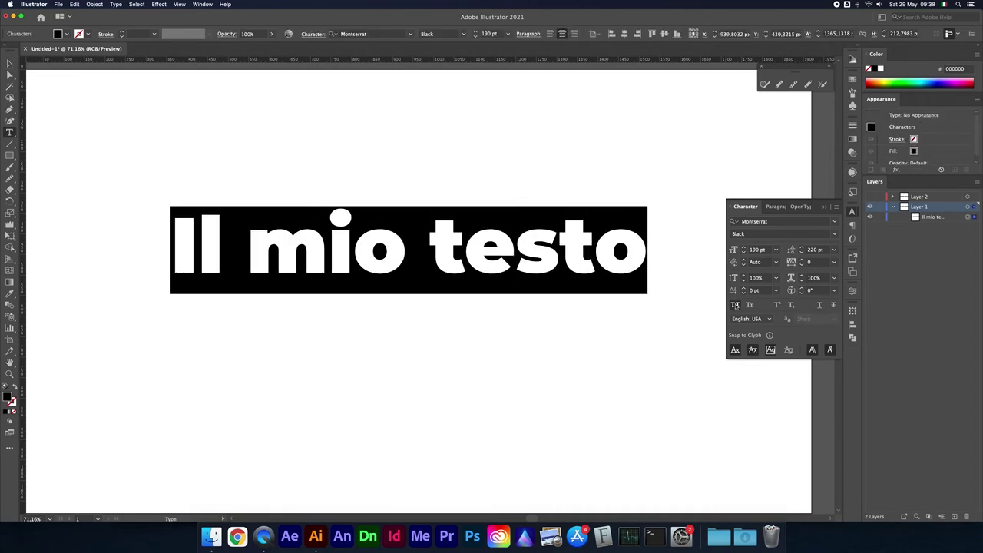
left_click(196, 238)
key("BackSpace")
type("i")
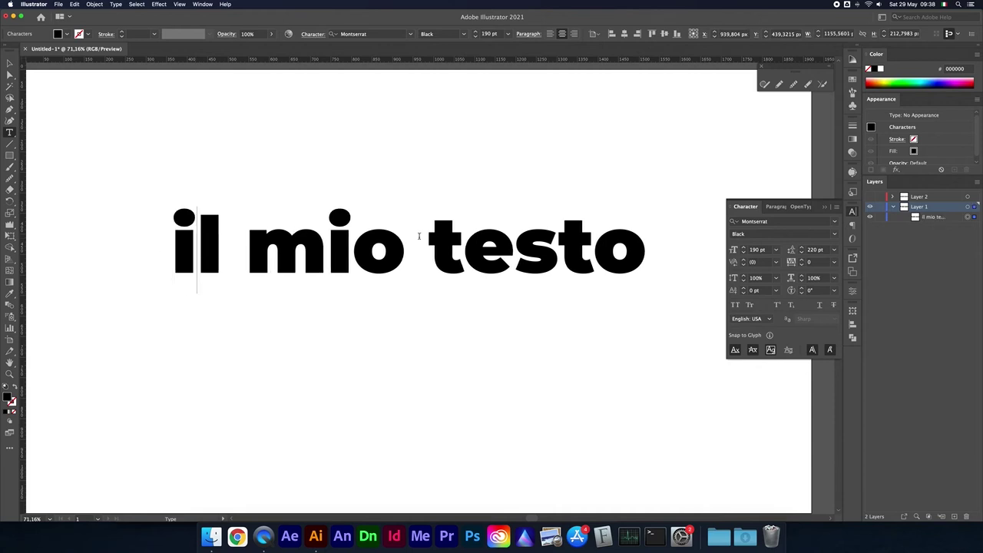
Select testo, try All Caps on it, then turn it back off.
triple_click(546, 244)
left_click(447, 243)
left_click_drag(447, 242, 706, 282)
left_click(735, 306)
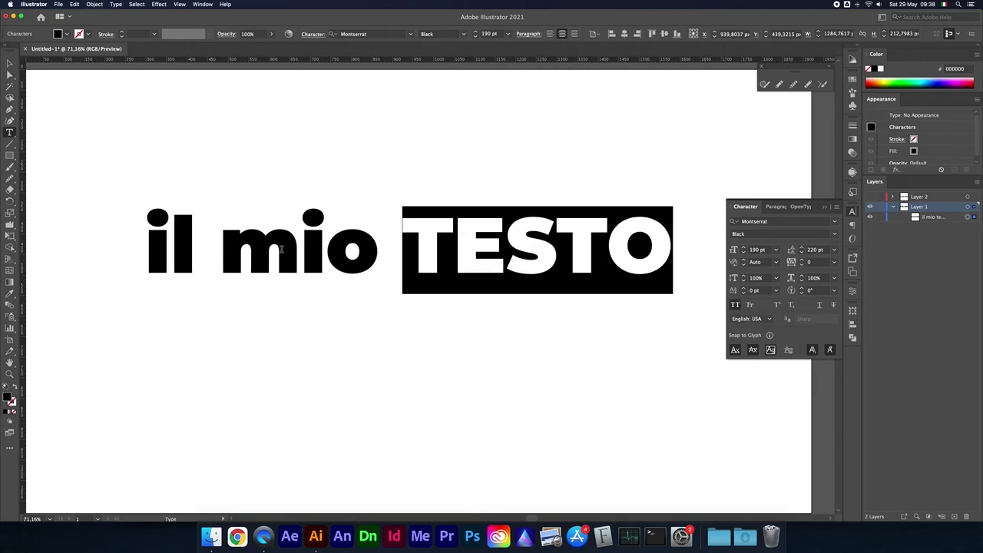
left_click(554, 244)
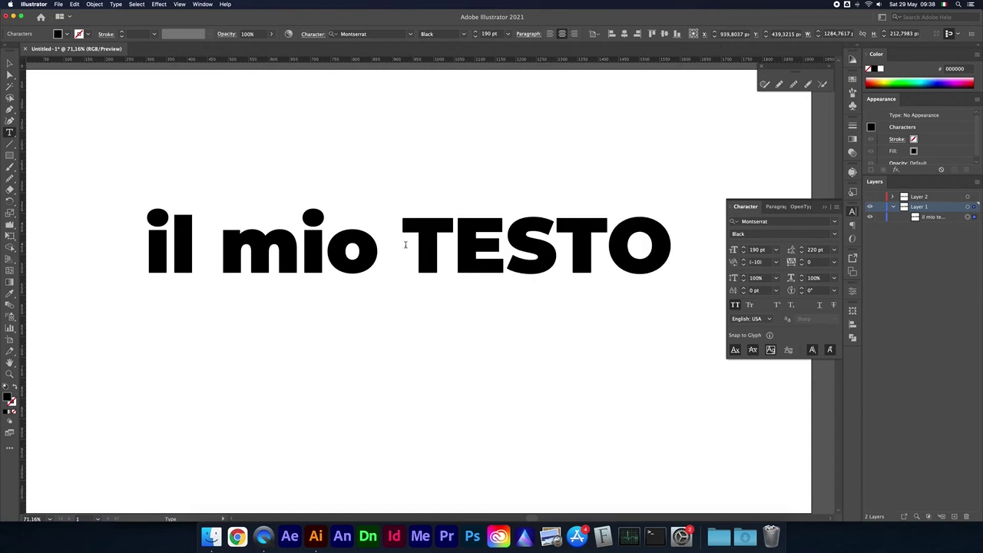
left_click_drag(405, 244, 640, 242)
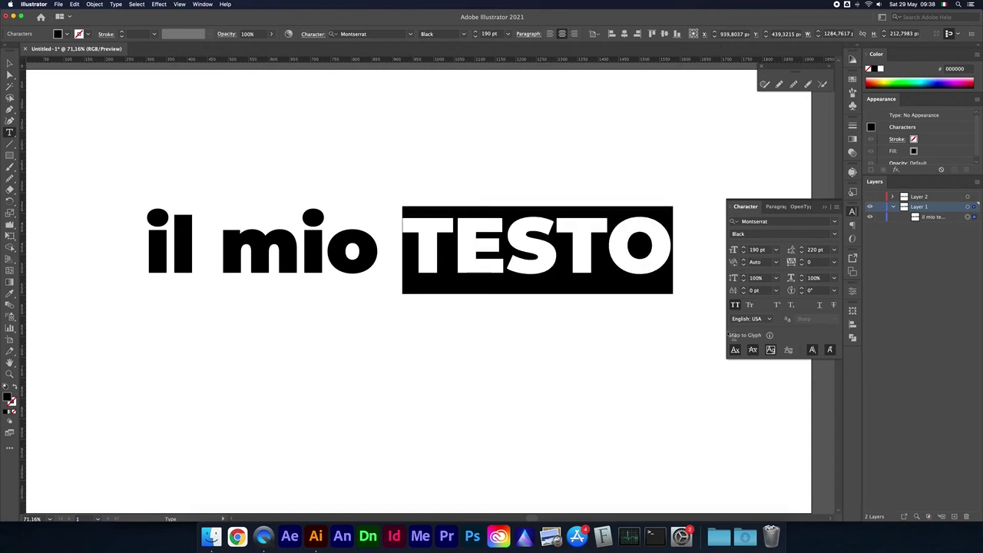
left_click(735, 305)
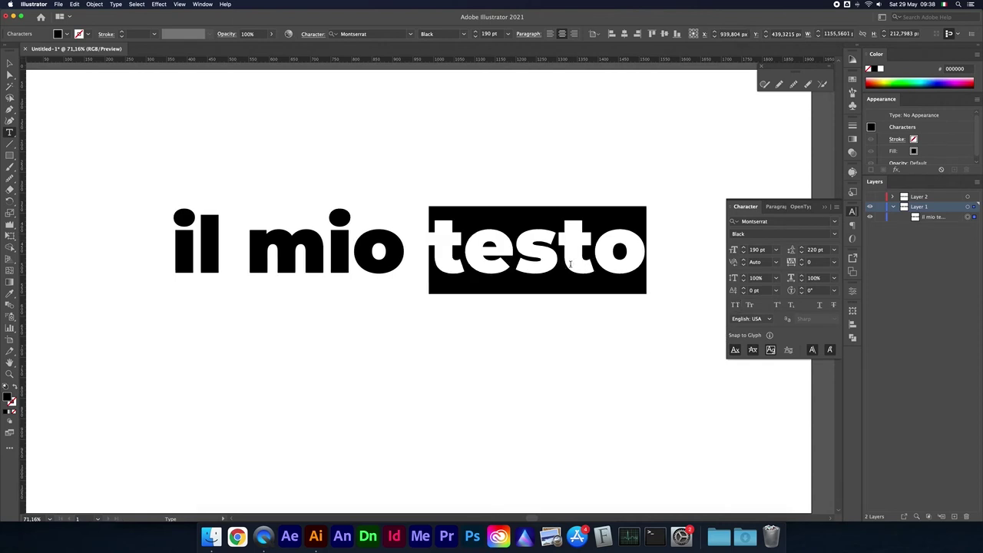
Type an extra word TESTO after testo, then delete it.
left_click(646, 244)
type("TES")
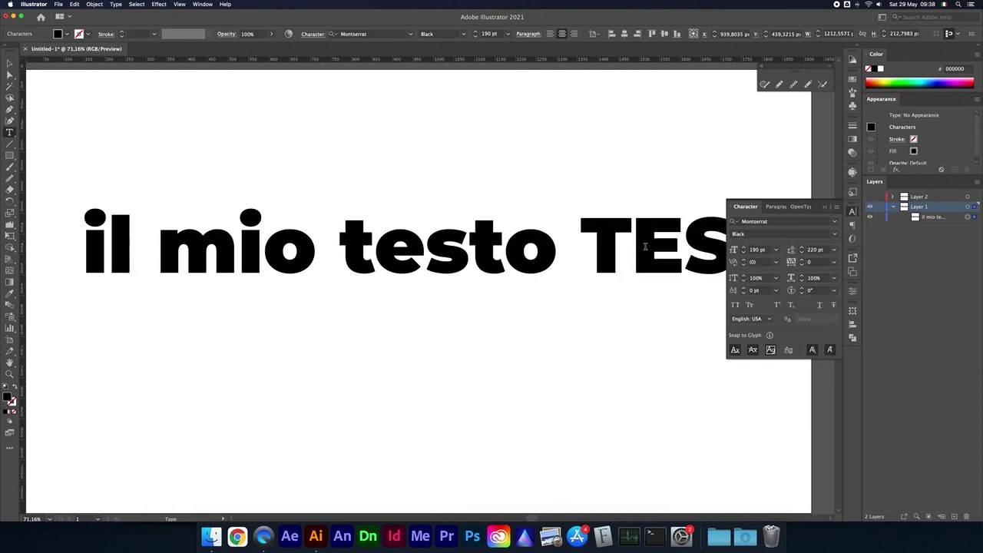
type("TO")
scroll(578, 248, "right", 3)
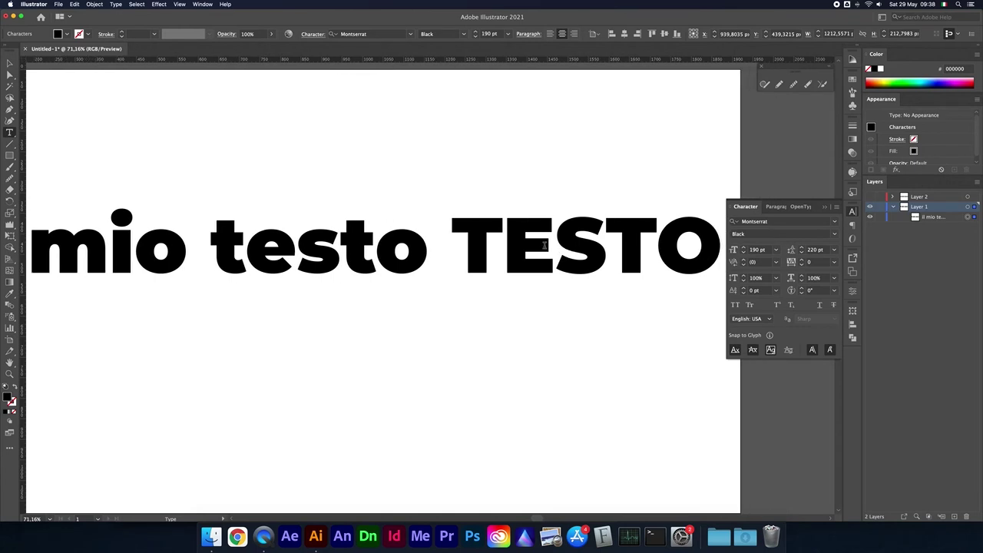
double_click(654, 269)
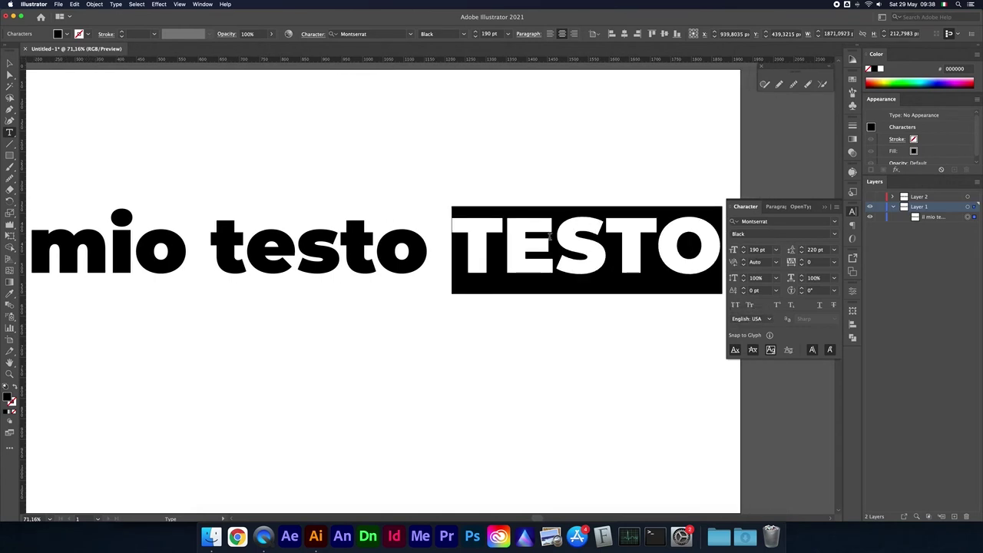
key("BackSpace")
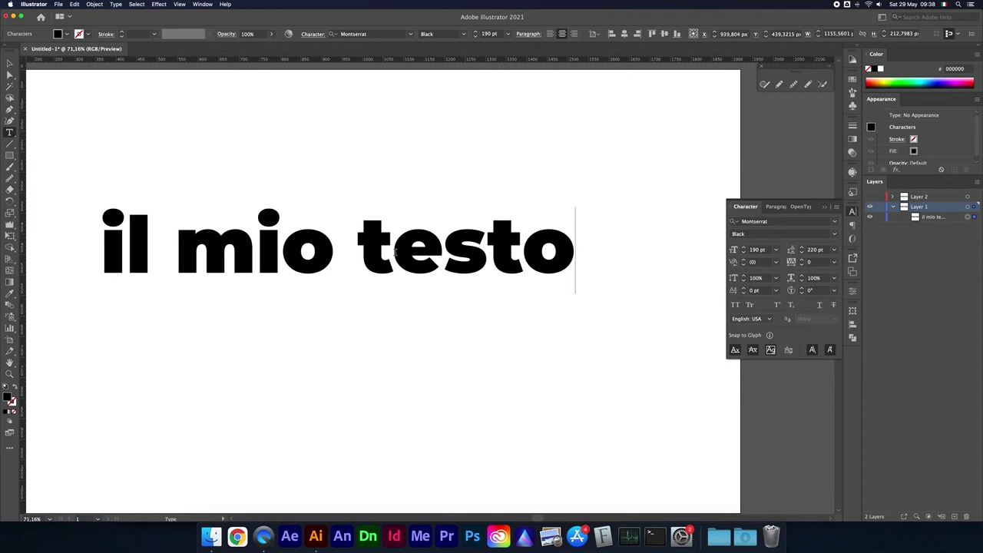
Set the word testo in All Caps, then reselect TESTO.
double_click(395, 252)
left_click(735, 304)
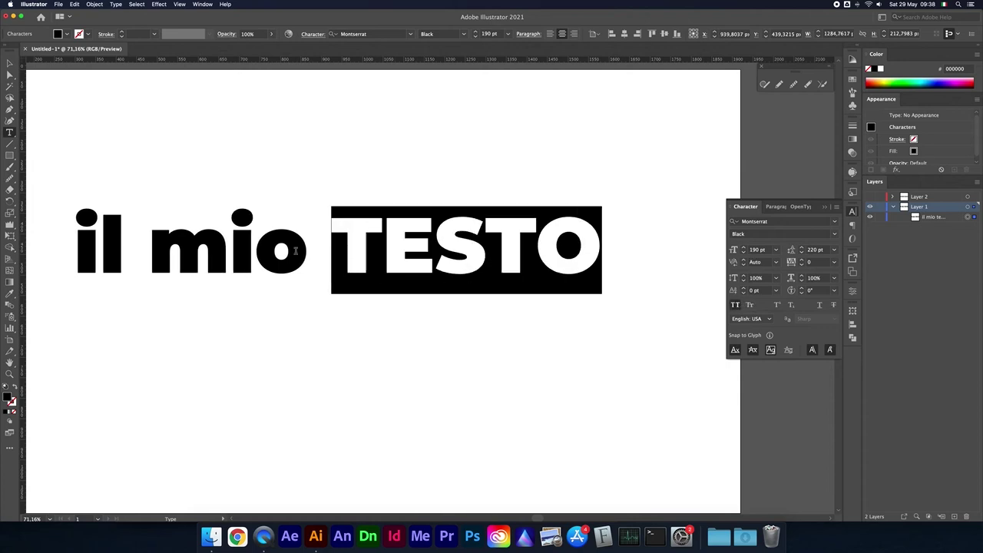
left_click_drag(98, 252, 74, 251)
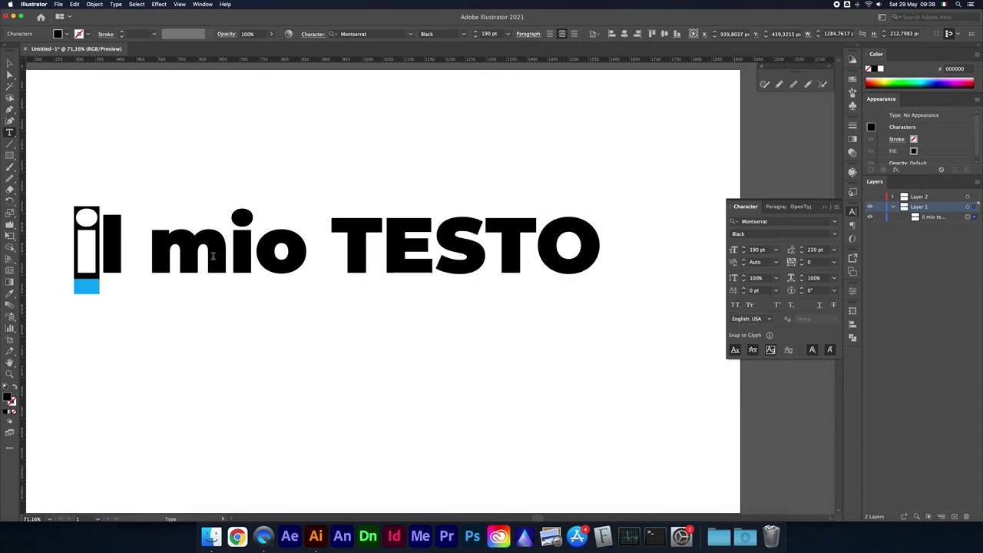
left_click_drag(337, 233, 603, 238)
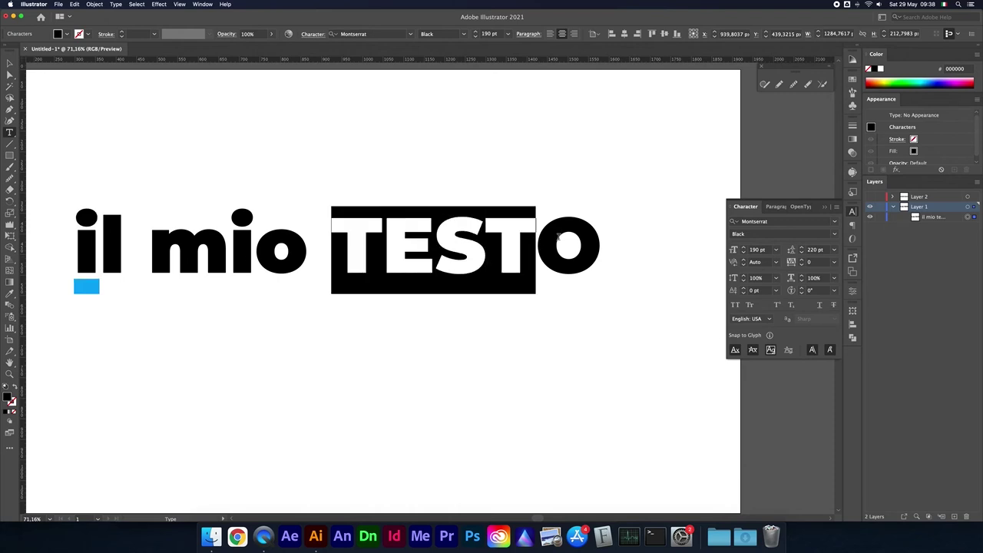
left_click(427, 248)
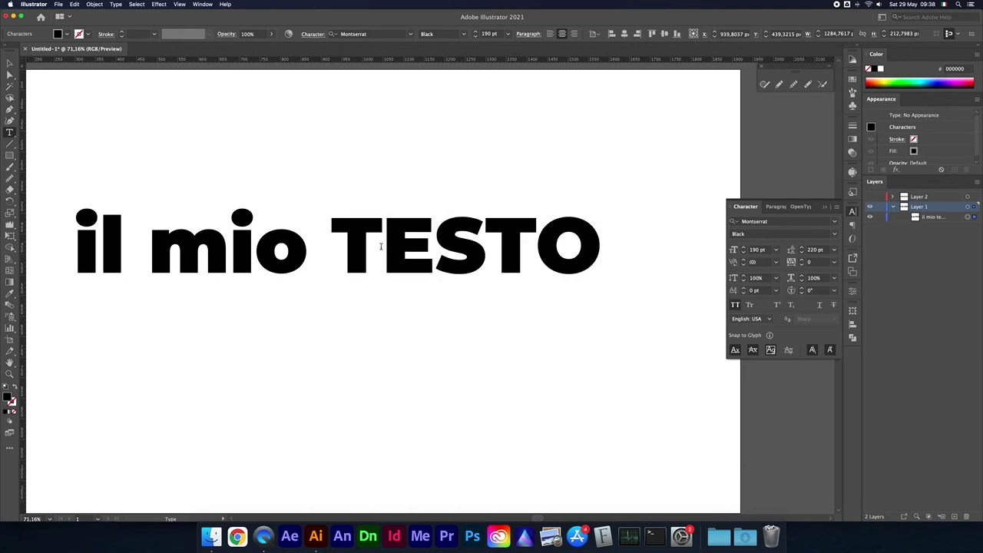
double_click(450, 254)
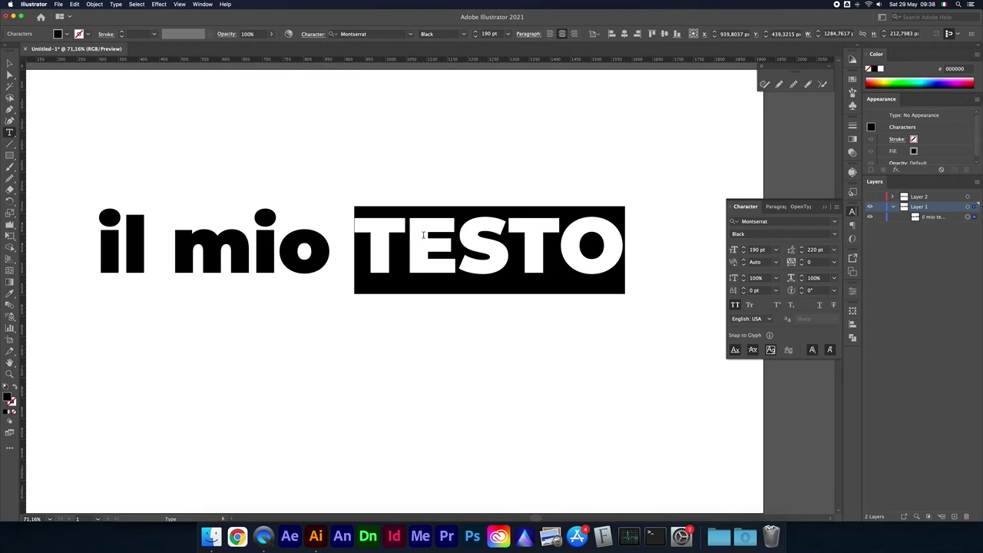
left_click(115, 5)
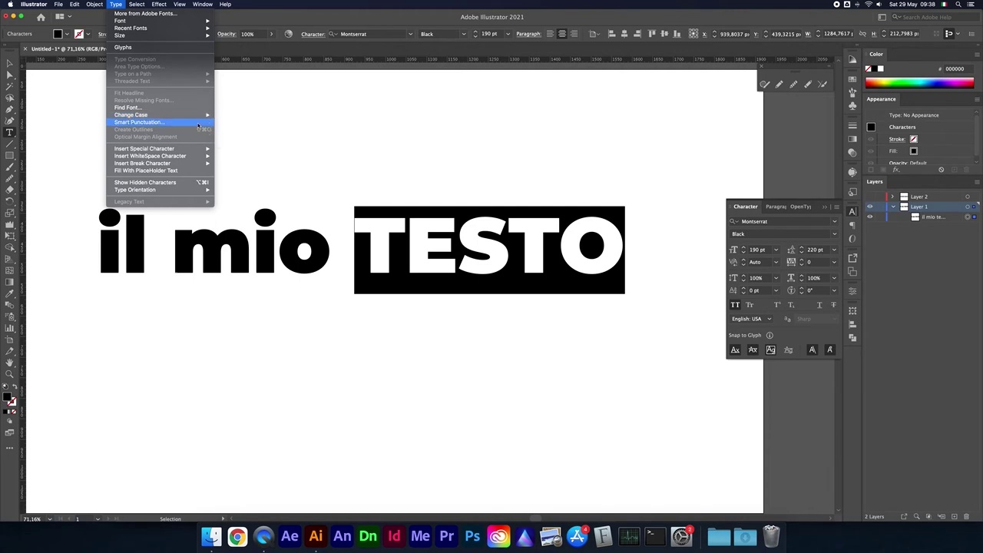
Convert the whole heading line to UPPERCASE, then to lowercase.
left_click(285, 146)
left_click_drag(105, 243, 596, 227)
left_click(116, 4)
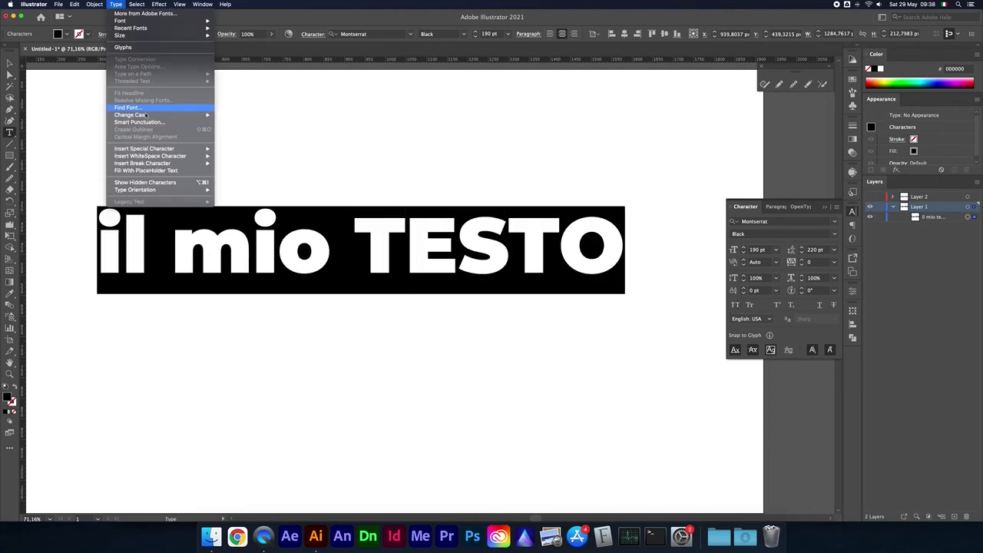
left_click(228, 117)
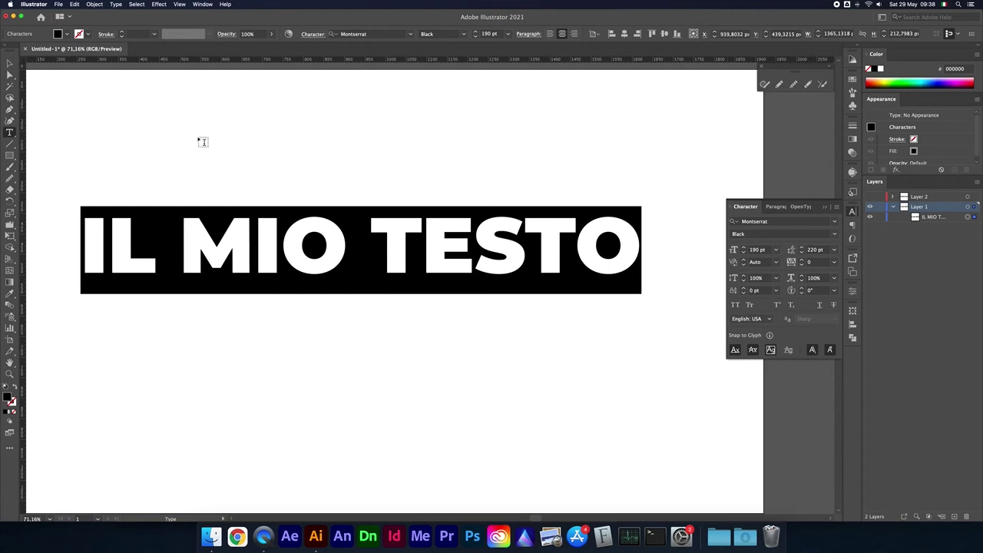
left_click(116, 4)
mouse_move(132, 114)
left_click(235, 122)
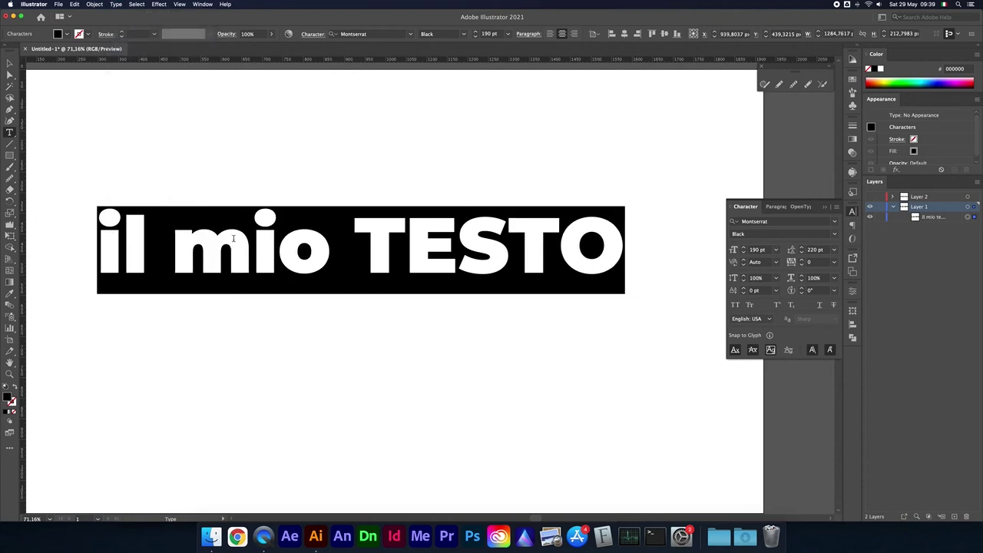
Select TESTO and toggle its All Caps styling off.
left_click(460, 236)
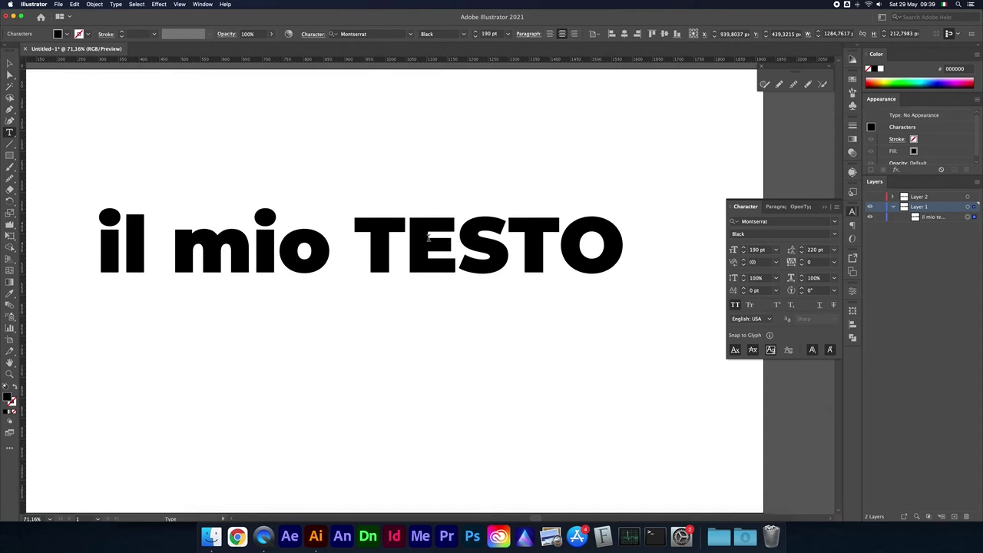
double_click(428, 237)
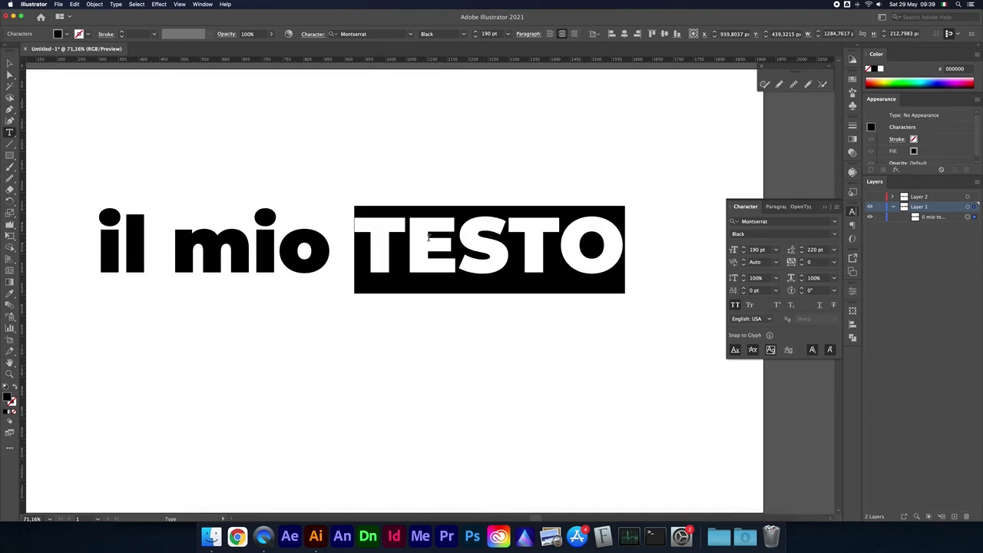
left_click(735, 305)
left_click(734, 306)
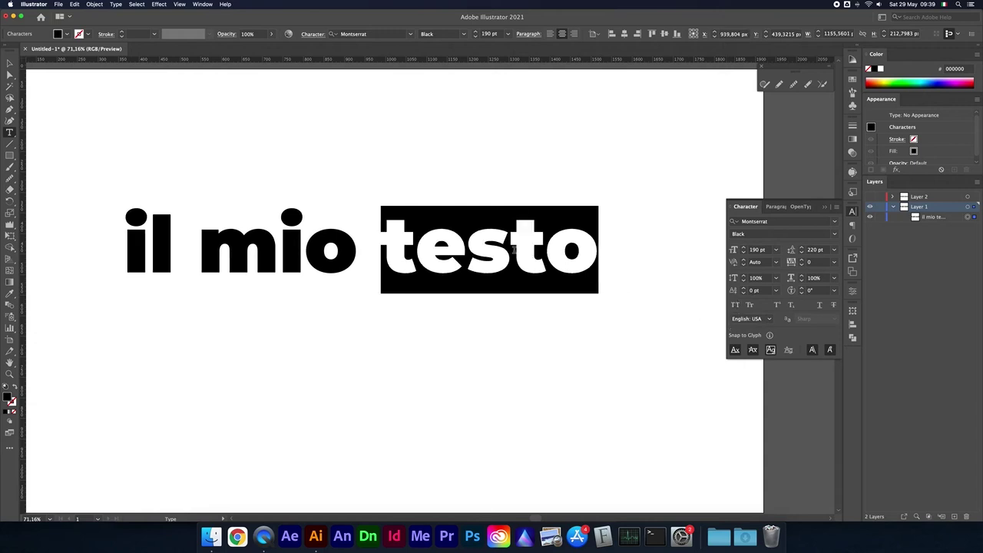
left_click(531, 249)
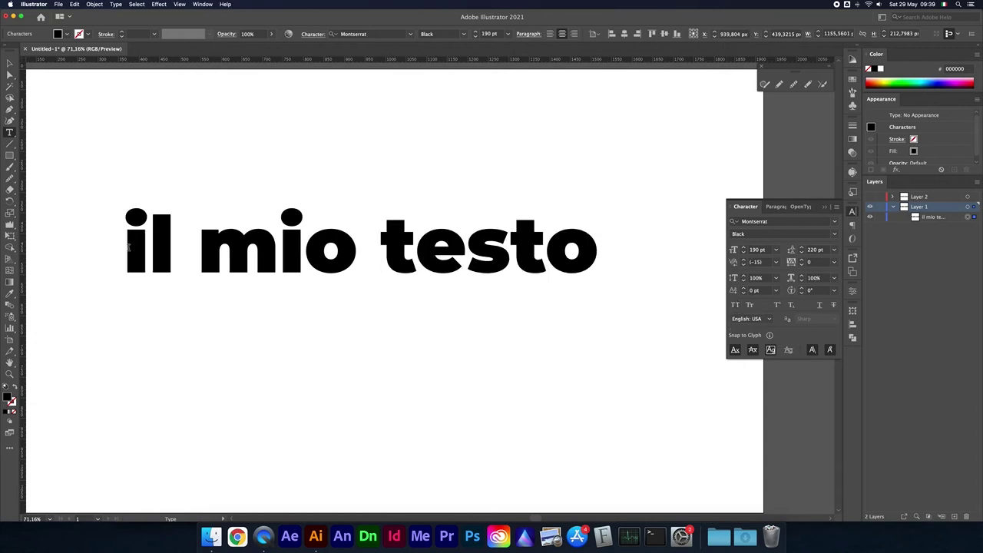
Apply Title Case, then Sentence case, to the whole heading line.
left_click_drag(127, 247, 574, 245)
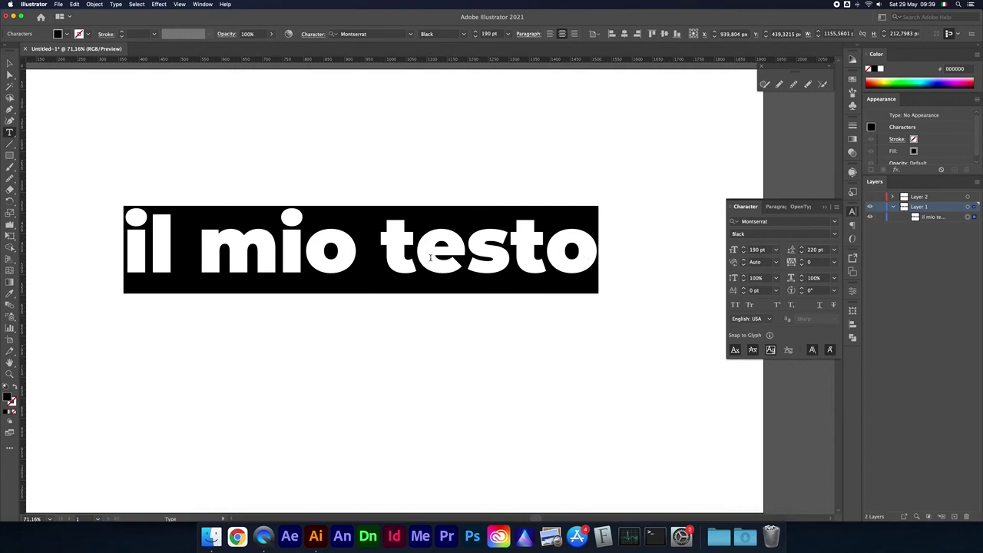
left_click(115, 4)
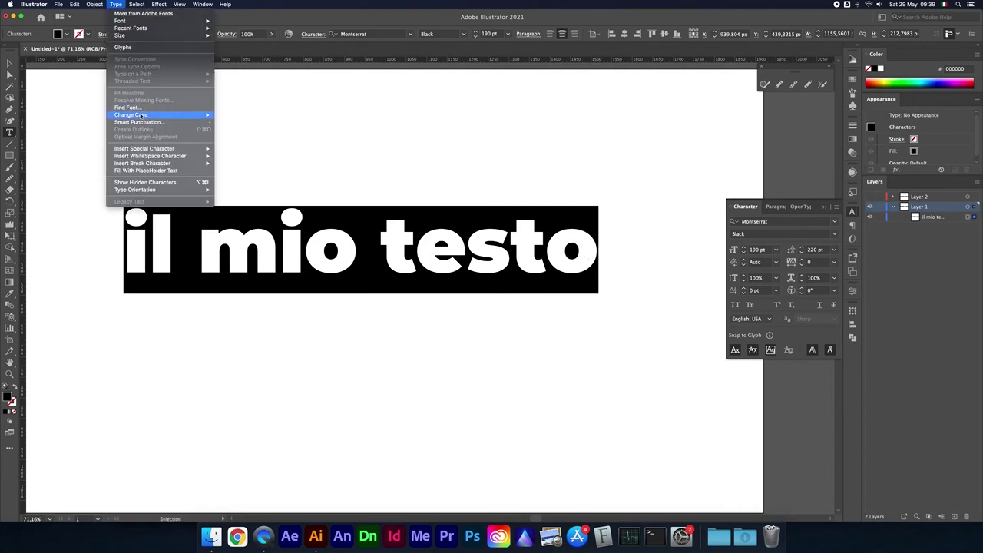
mouse_move(131, 115)
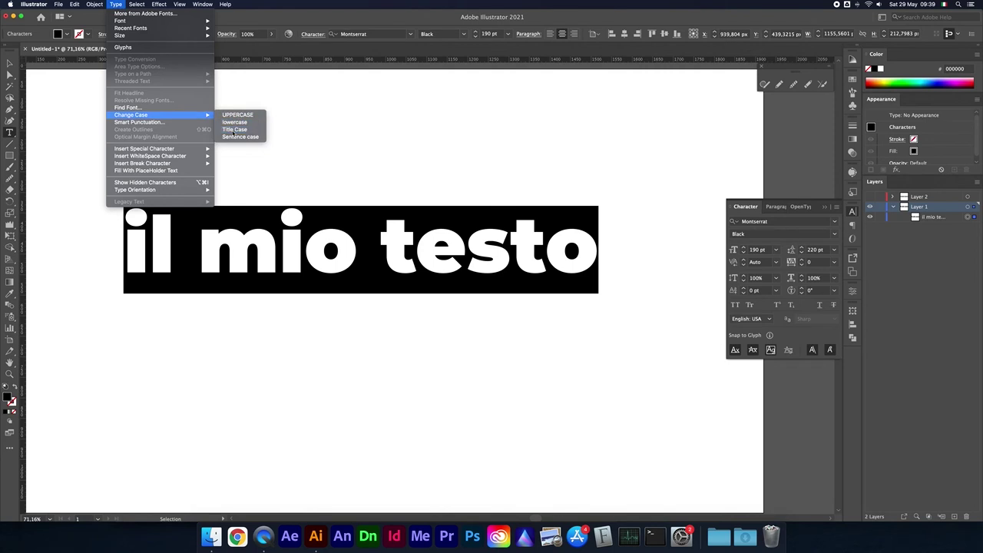
left_click(234, 130)
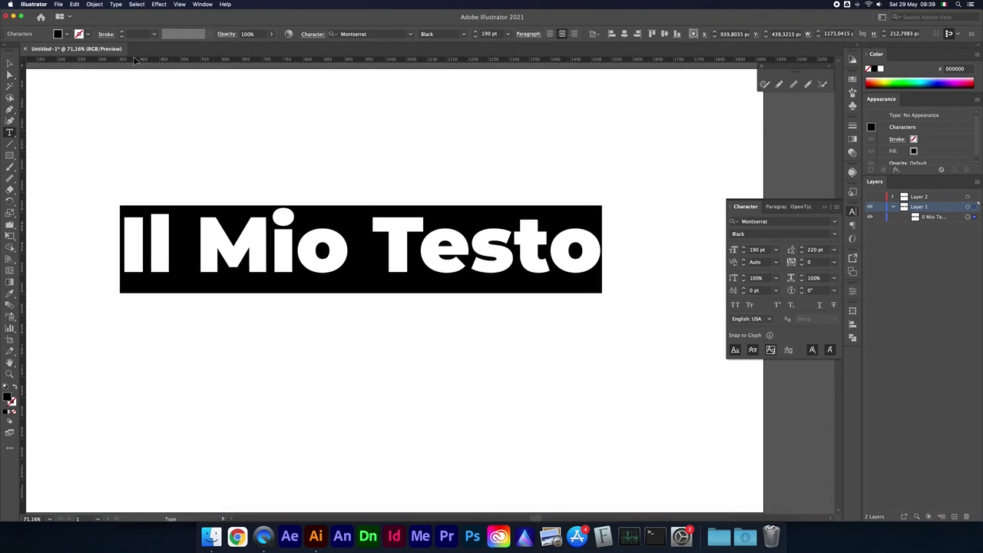
left_click(116, 5)
mouse_move(131, 114)
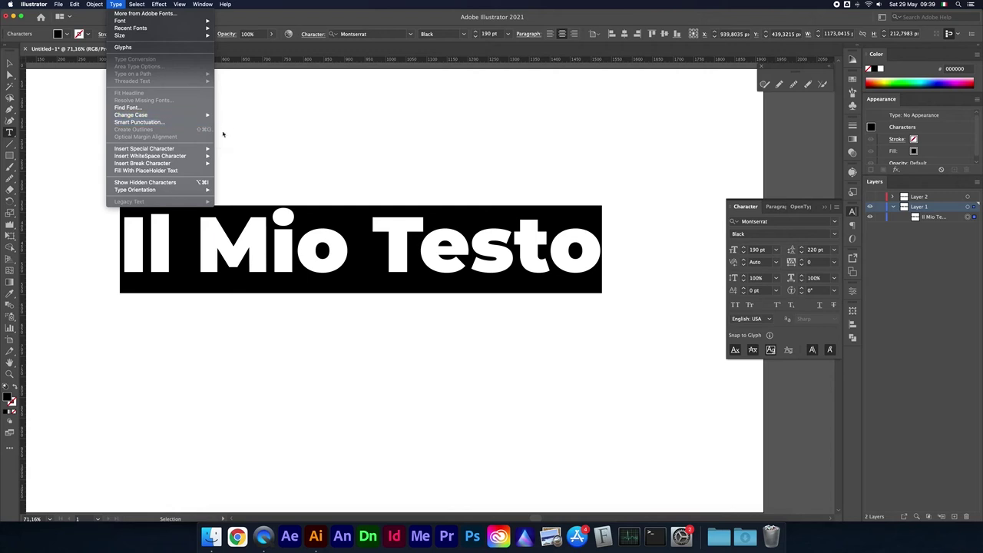
left_click(256, 139)
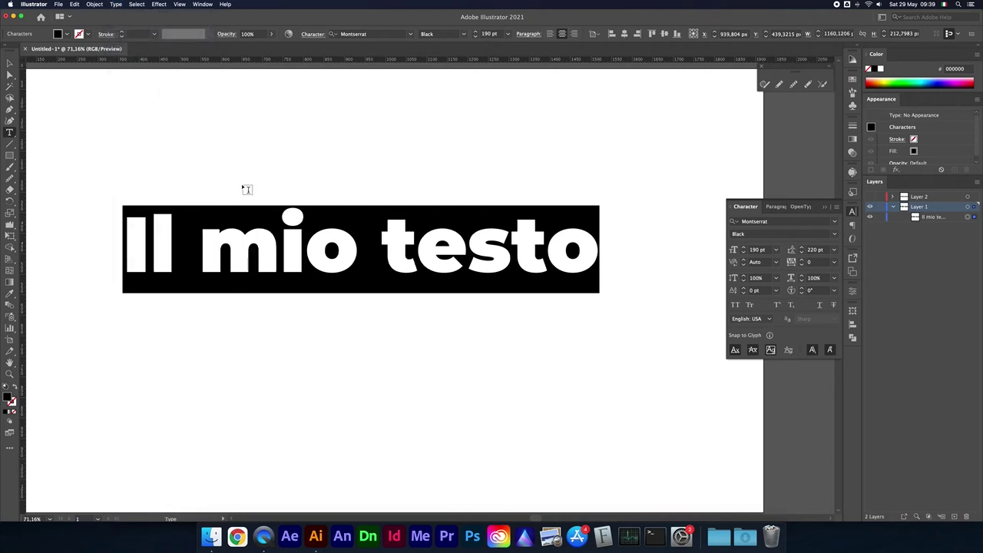
Select 'Il mio testo' and squash its vertical scale, then raise it back toward full height.
left_click_drag(151, 235, 127, 235)
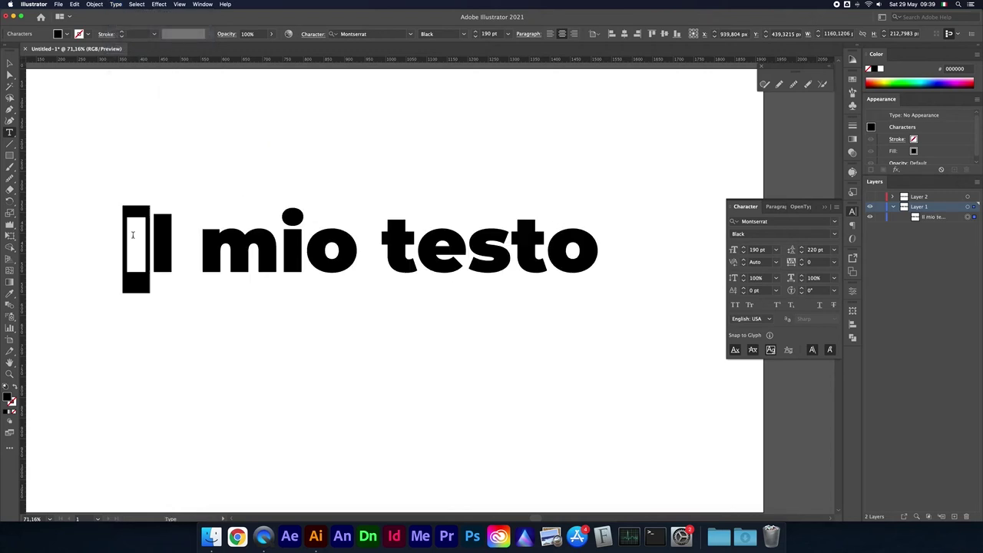
left_click(577, 245)
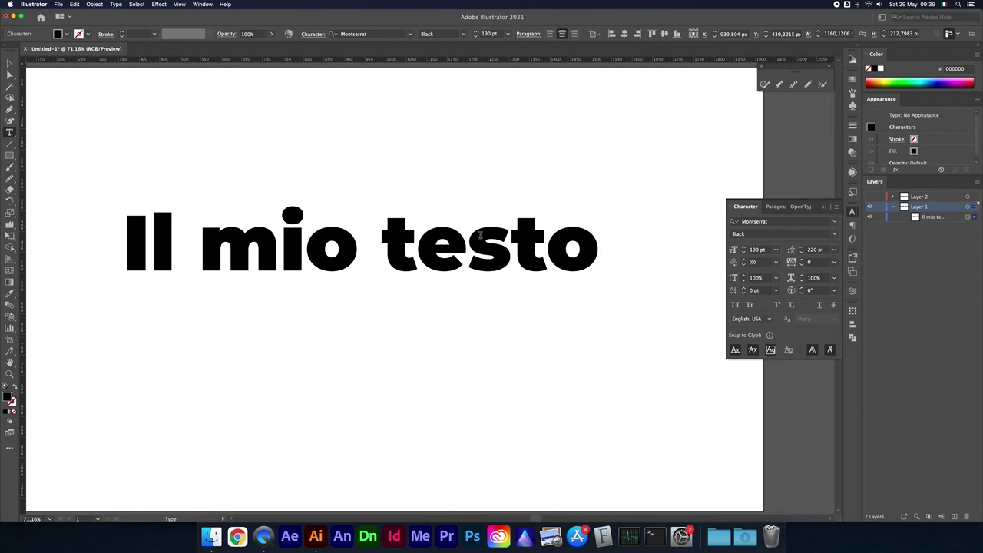
left_click_drag(125, 238, 600, 239)
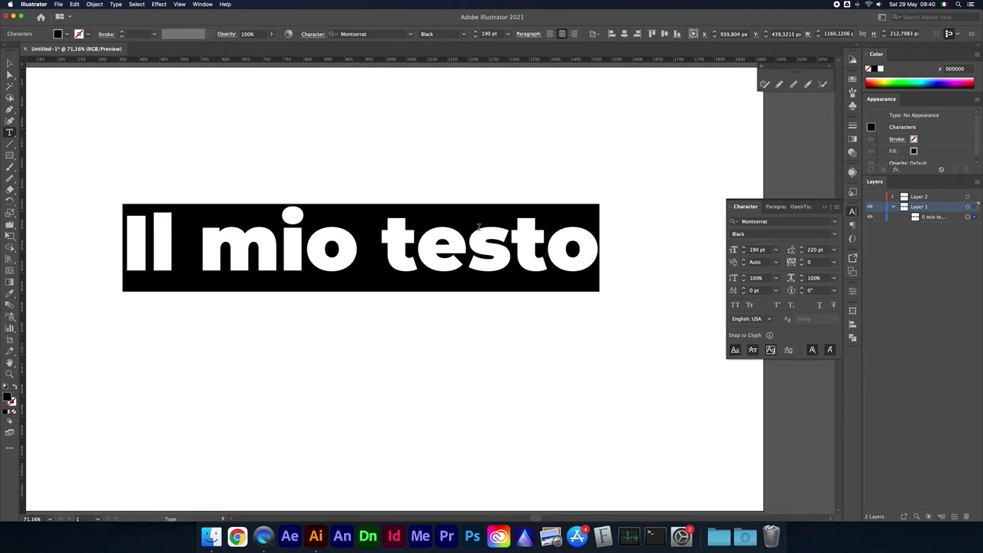
left_click(775, 262)
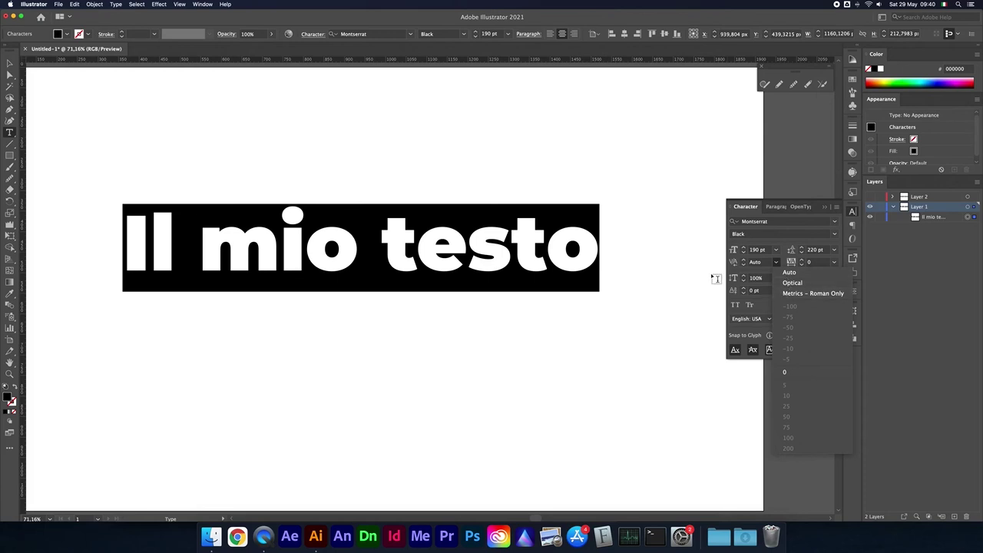
left_click(761, 277)
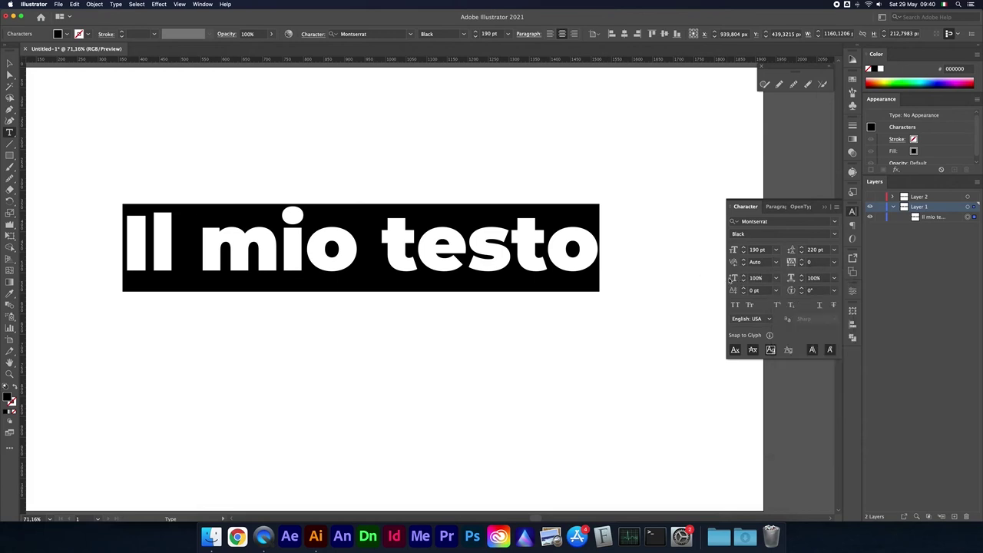
left_click(758, 277)
key("shift+Down")
key("shift+Down")
key("shift+Down")
key("shift+Down")
key("shift+Down")
key("shift+Down")
key("shift+Down")
key("shift+Down")
key("shift+Up")
key("shift+Up")
key("shift+Up")
key("shift+Up")
key("shift+Up")
key("shift+Up")
key("shift+Up")
key("shift+Up")
Squash the letter s in testo to 60% vertical scale, then restore it to 100%.
left_click(418, 246)
left_click_drag(421, 246, 462, 246)
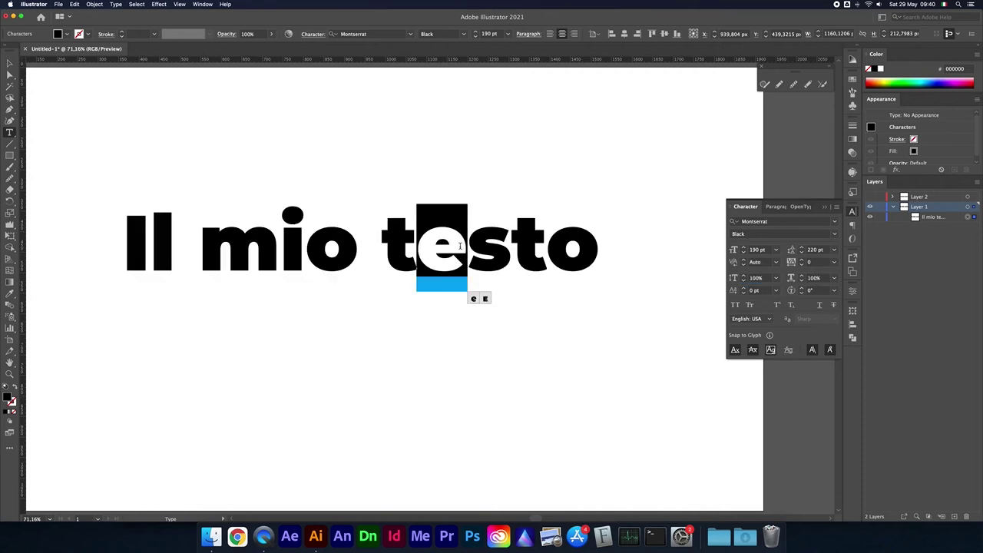
left_click(456, 244)
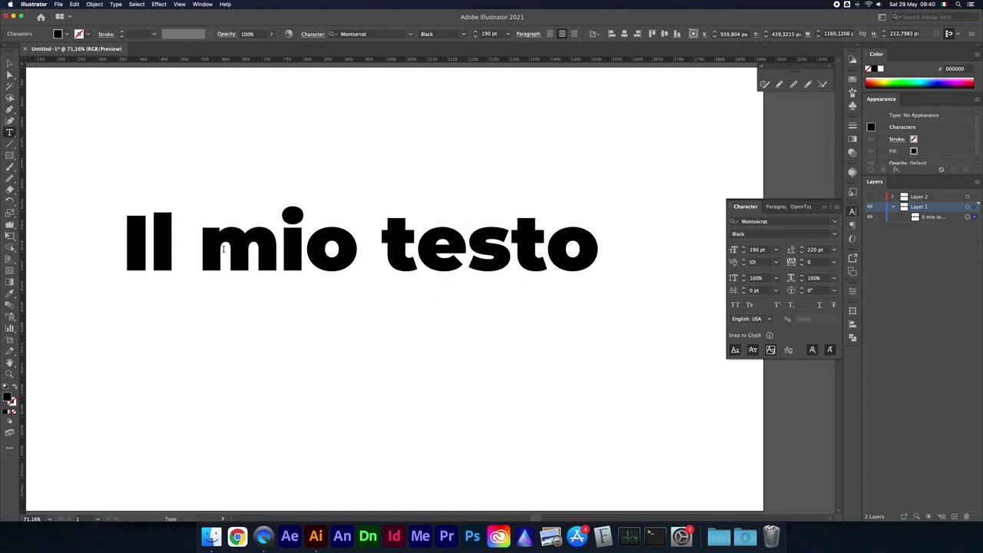
left_click_drag(124, 248, 600, 240)
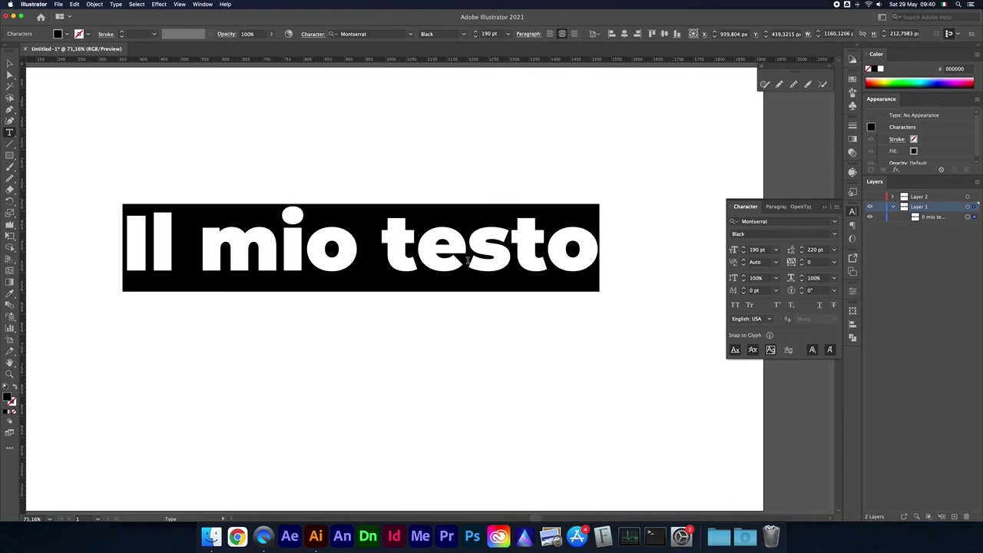
left_click_drag(467, 247, 511, 248)
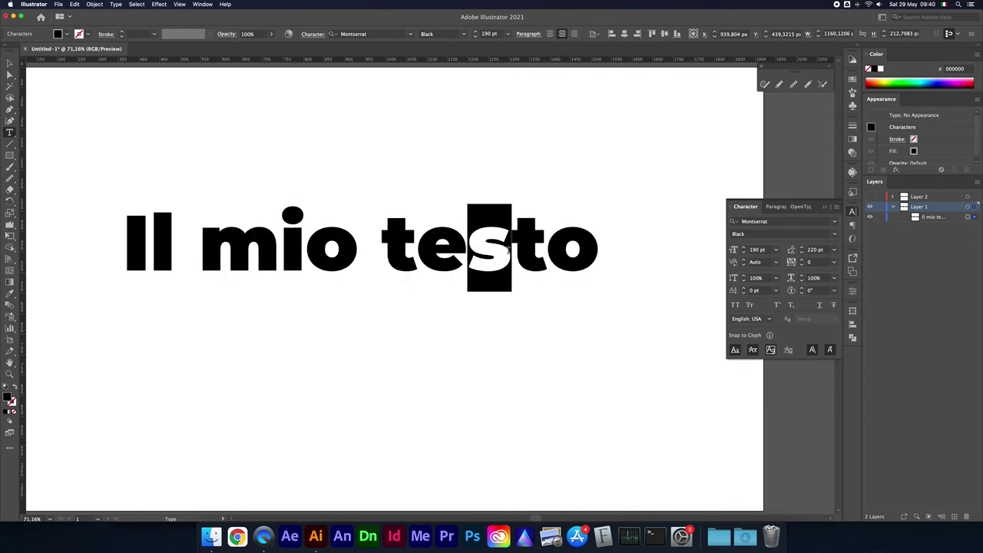
left_click(760, 279)
key("shift+Down")
key("shift+Down")
key("shift+Down")
key("shift+Down")
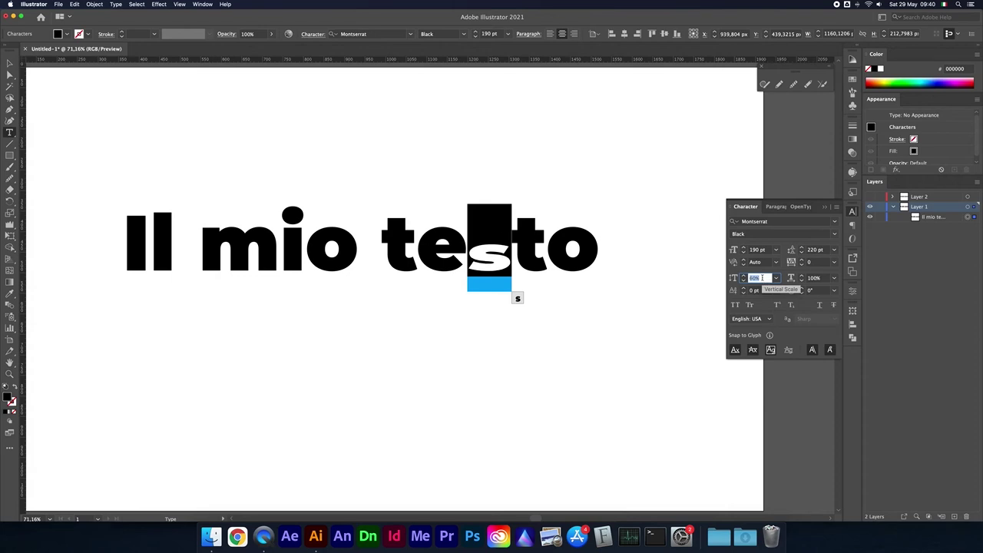
key("shift+Up")
key("shift+Up")
key("shift+Up")
key("shift+Up")
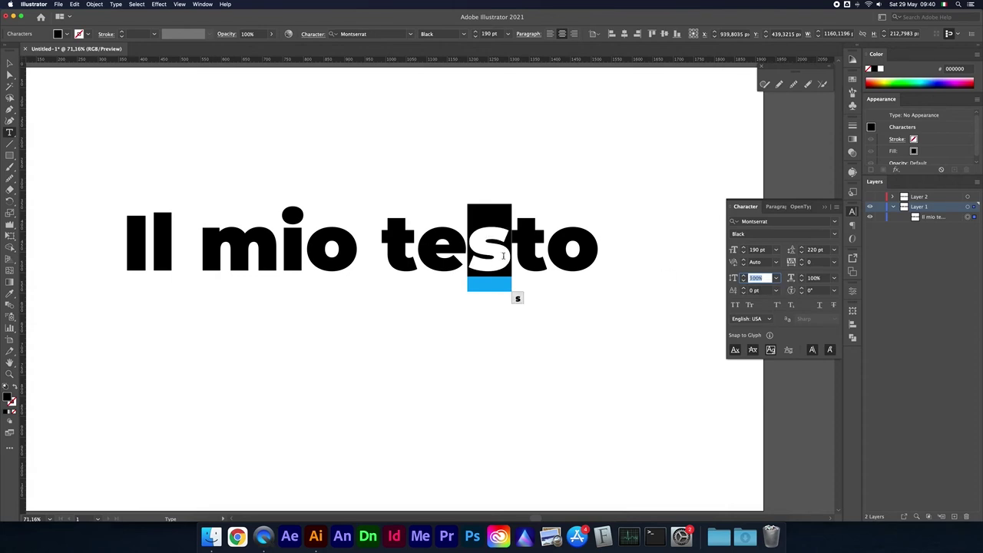
left_click(494, 263)
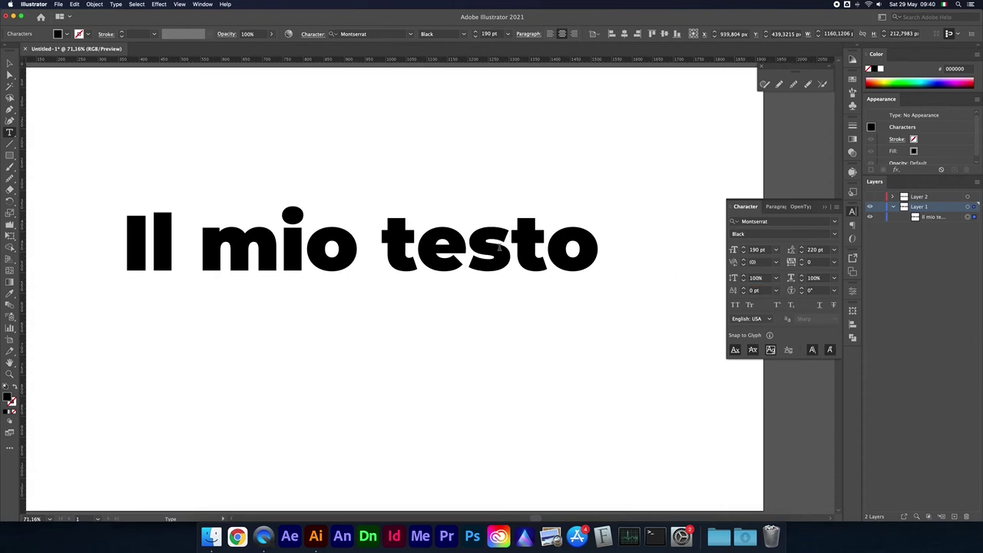
Test horizontal scale on the whole line, ending with a 150% stretch.
key("shift+Left")
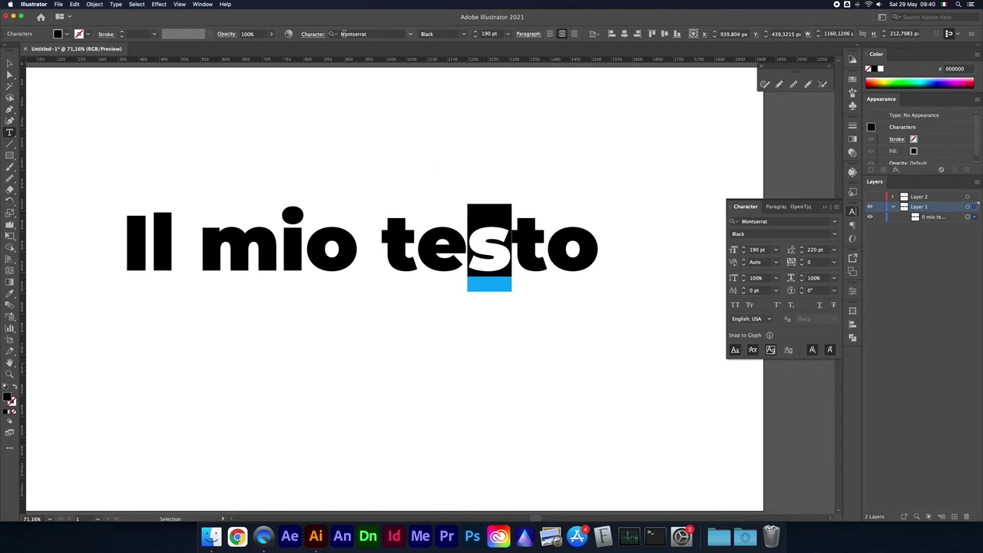
left_click_drag(391, 241, 493, 245)
left_click(477, 244)
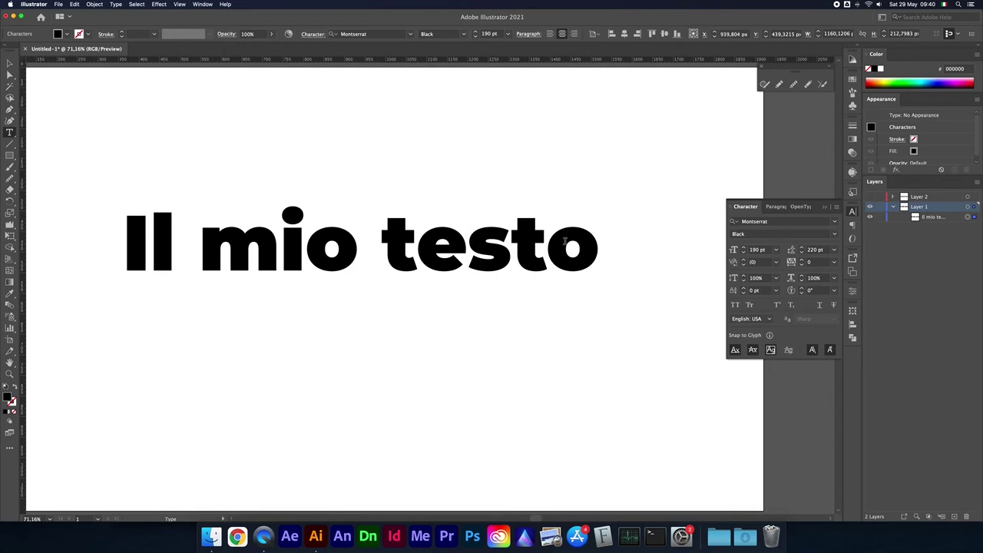
left_click_drag(596, 241, 128, 243)
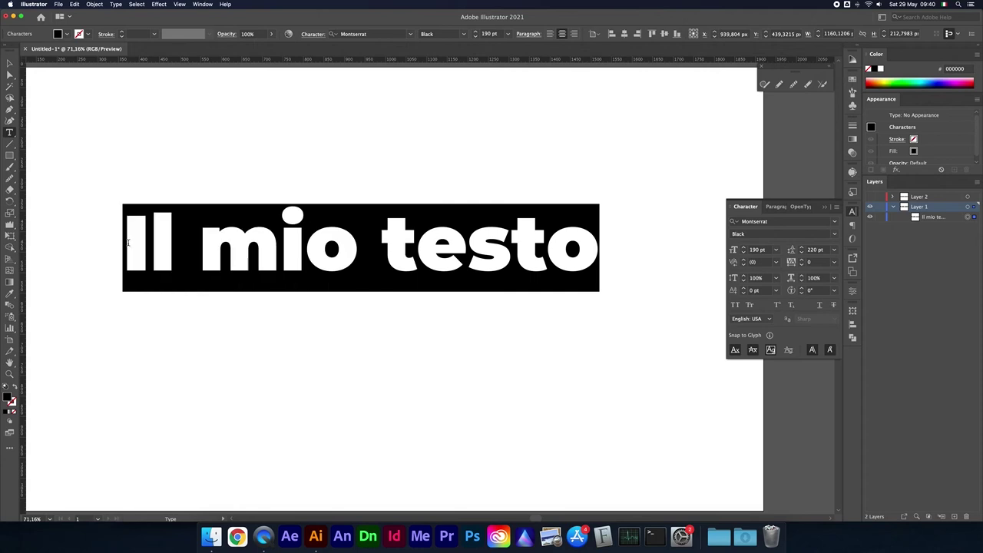
left_click(458, 238)
left_click(820, 278)
key("shift+Up")
key("shift+Up")
key("shift+Up")
key("shift+Up")
key("shift+Up")
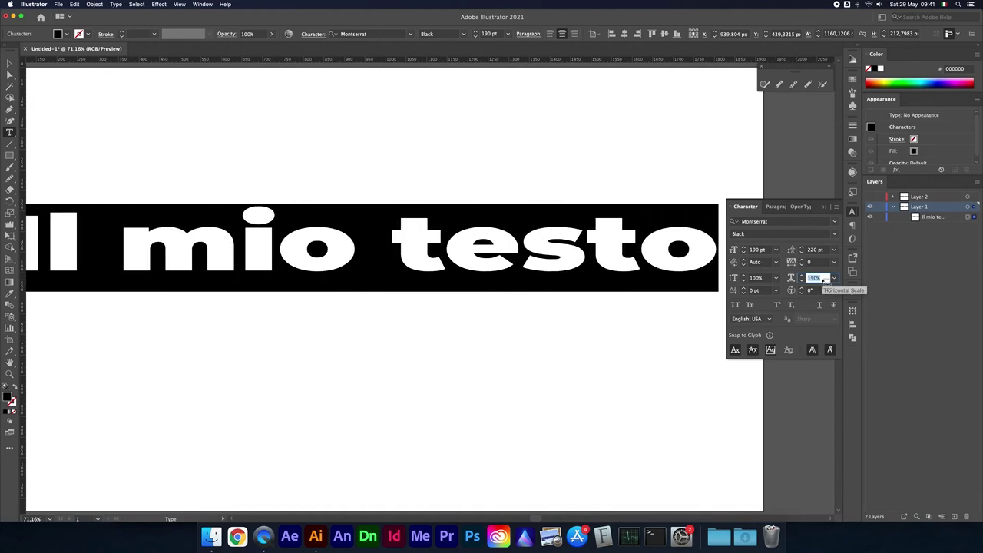
key("shift+Down")
key("shift+Down")
key("shift+Down")
key("shift+Down")
key("shift+Down")
key("shift+Down")
key("shift+Up")
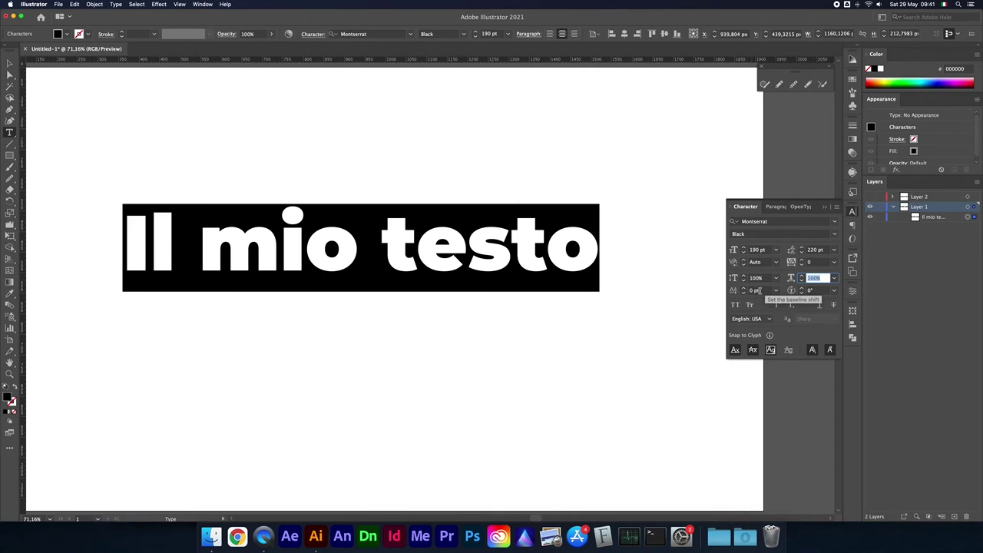
Raise tracking to 150 and break testo onto a second line.
left_click(812, 262)
key("Up")
key("Up")
key("Up")
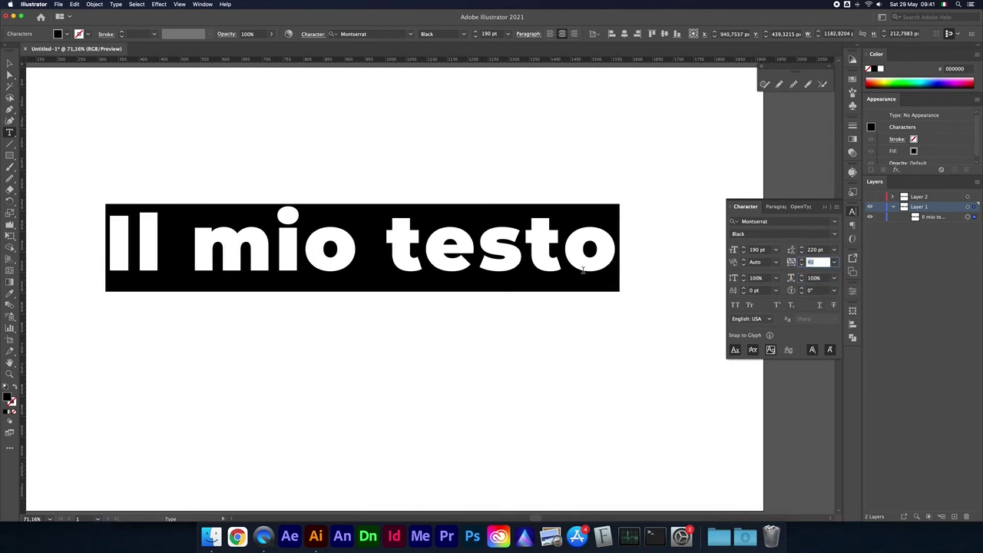
key("Up")
key("Up")
key("Up")
key("Up")
key("Up")
key("Up")
key("Up")
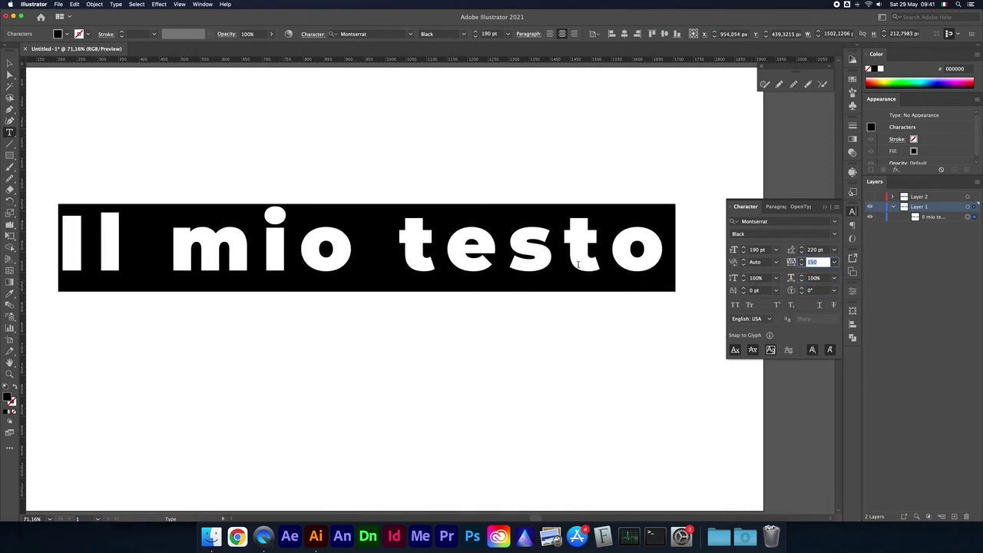
left_click(398, 246)
key("Return")
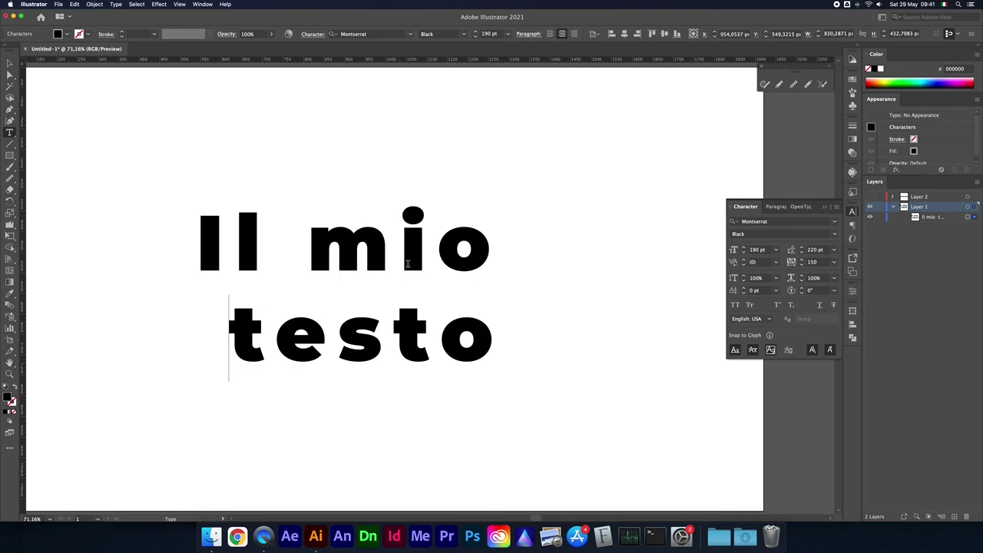
Adjust the two-line heading's leading between 160 and 170 pt.
key("super+a")
left_click(815, 250)
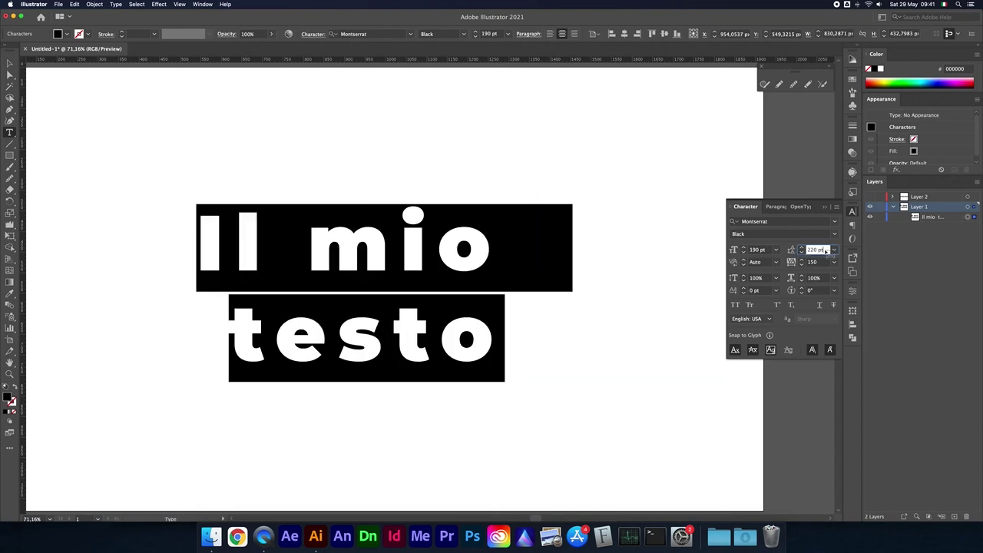
key("Down")
key("Down")
key("Down")
key("Down")
key("Down")
key("Down")
key("Up")
key("Up")
key("Up")
key("Up")
key("Down")
key("Down")
key("Down")
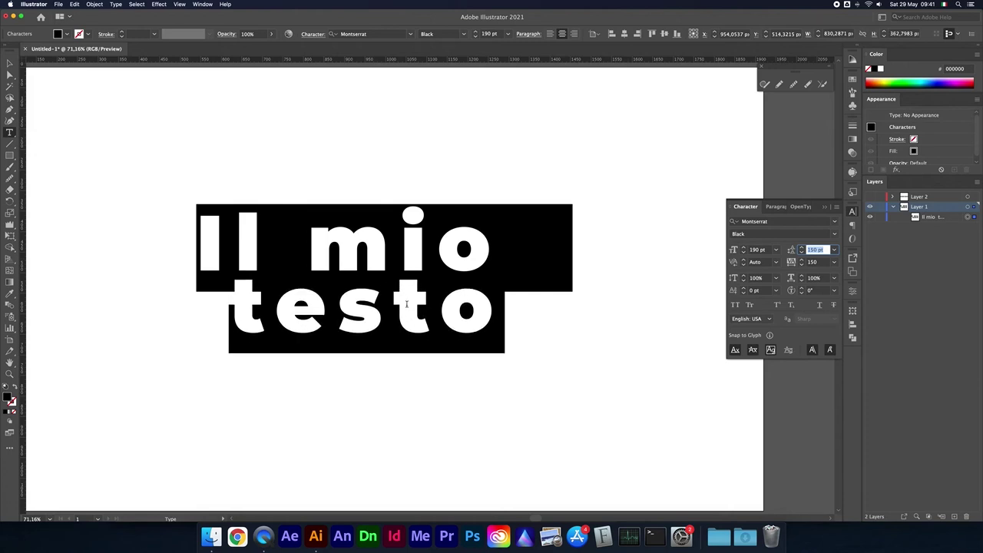
key("Down")
key("Up")
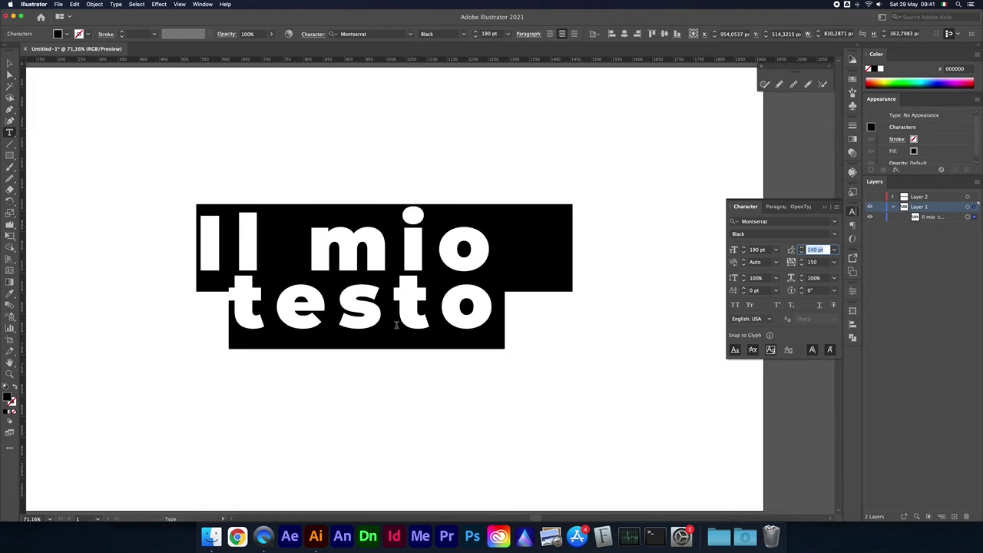
key("Up")
key("Up")
key("Down")
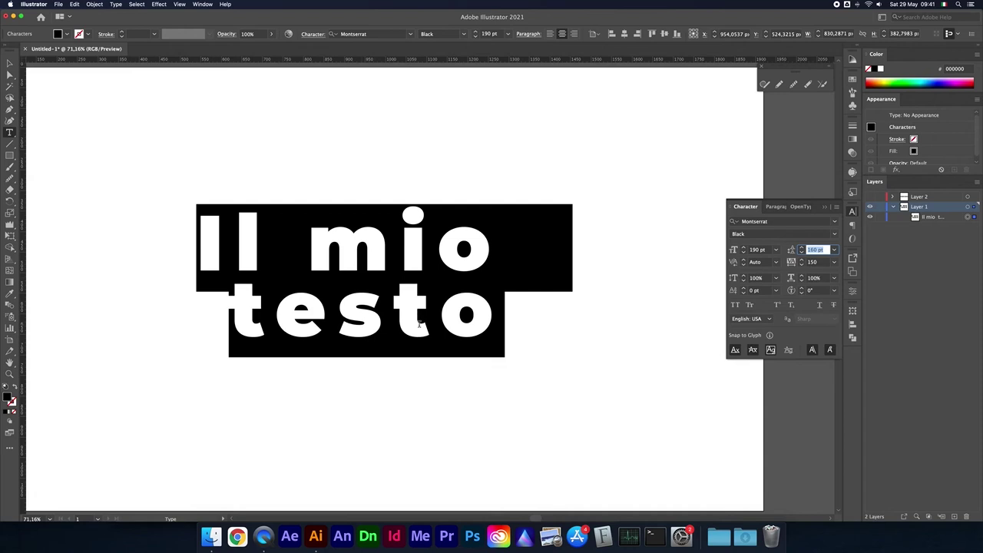
Raise tracking to 240, bring it back down, and rejoin testo onto one line.
left_click(814, 262)
key("Up")
key("Up")
key("Up")
key("Up")
key("Up")
key("Up")
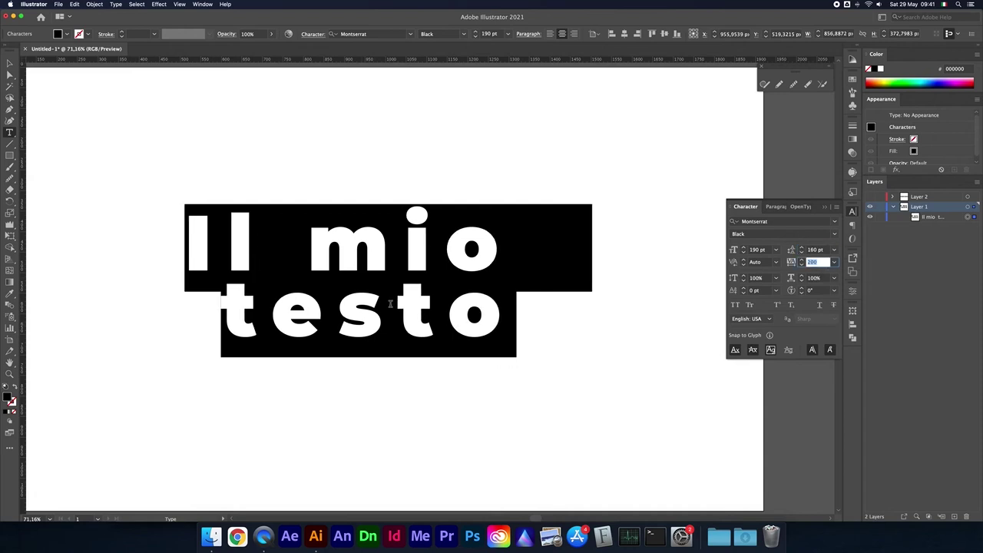
key("Up")
key("Up")
key("Up")
key("Down")
key("Down")
key("Down")
key("Down")
key("Down")
key("Down")
key("Down")
key("Down")
key("Down")
key("Down")
key("Down")
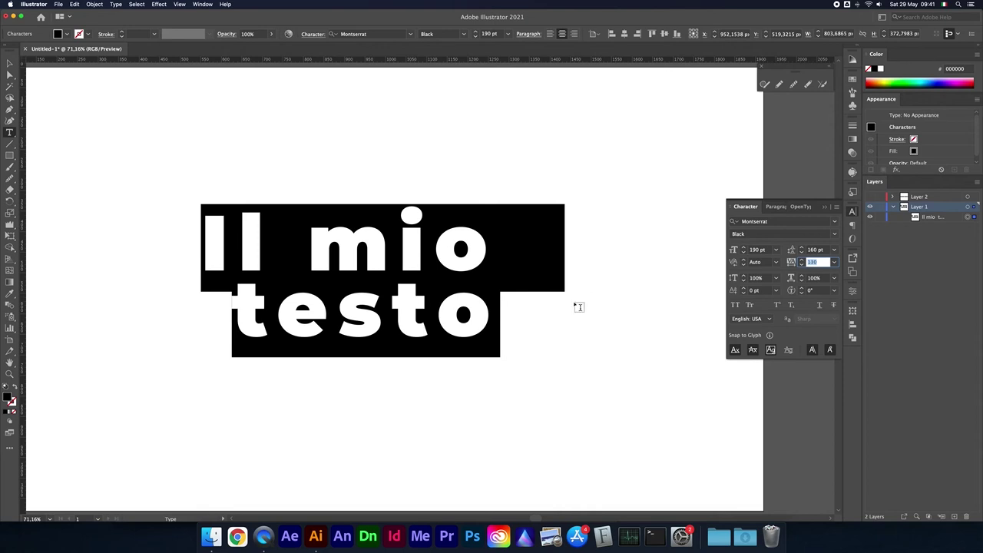
left_click(234, 307)
key("BackSpace")
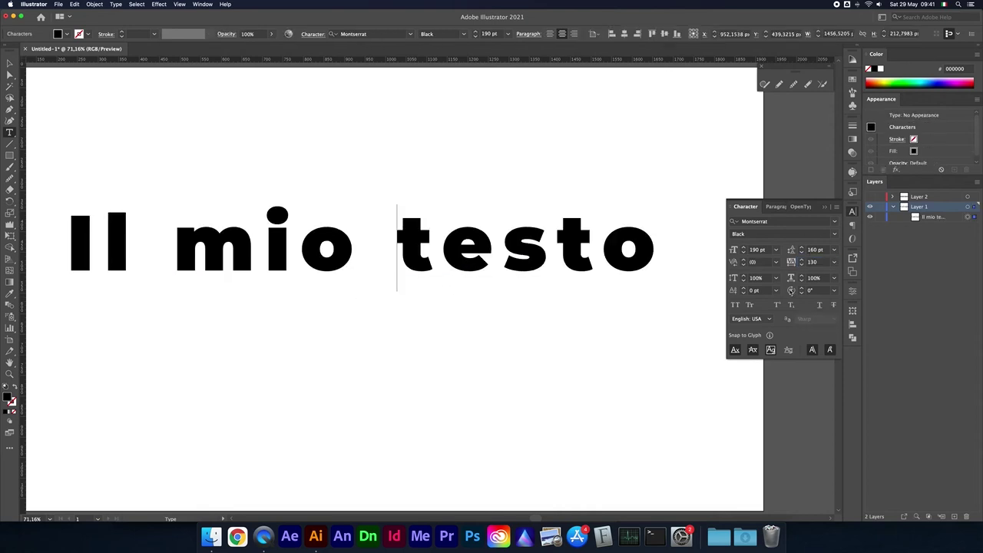
Try small caps and a capital T on testo, then turn small caps off.
double_click(495, 251)
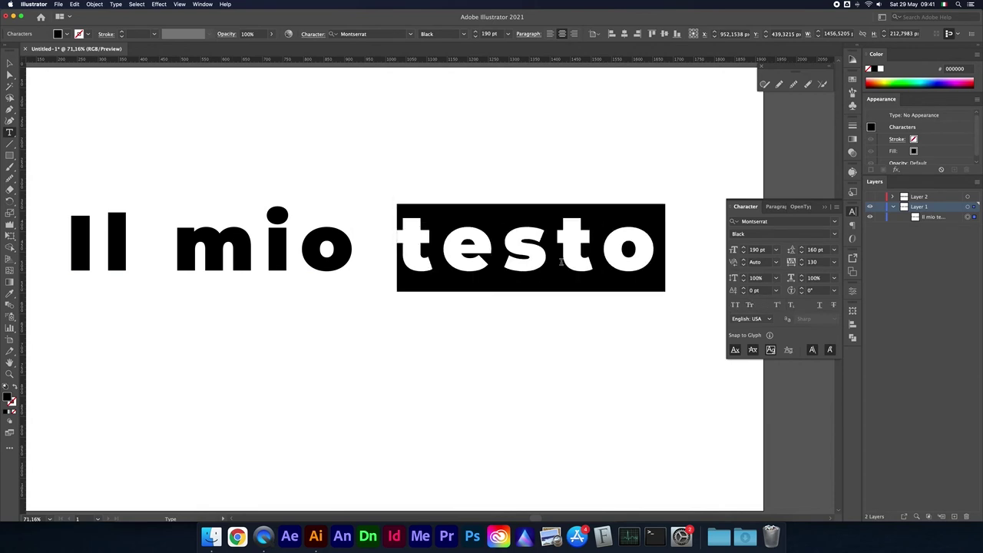
left_click(750, 305)
left_click_drag(441, 239, 408, 239)
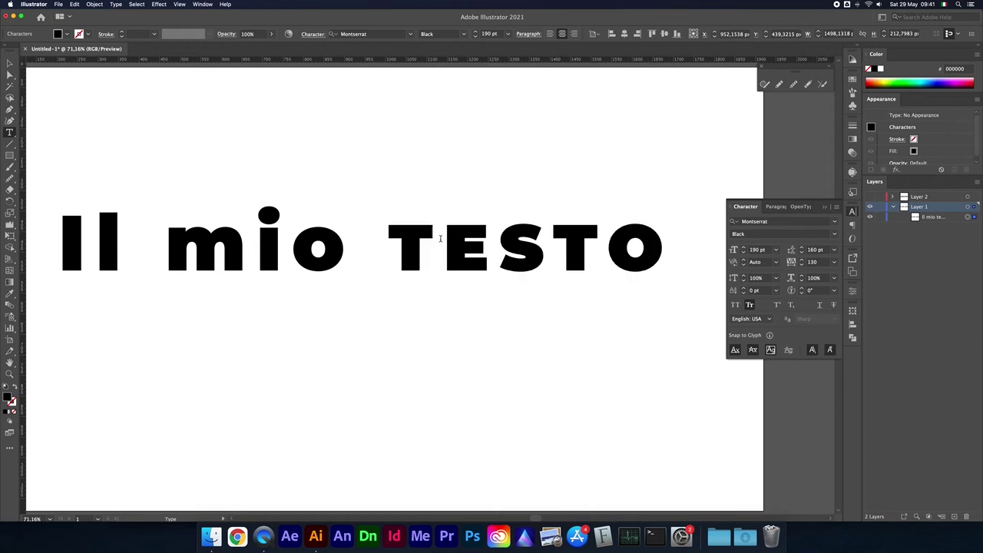
type("T")
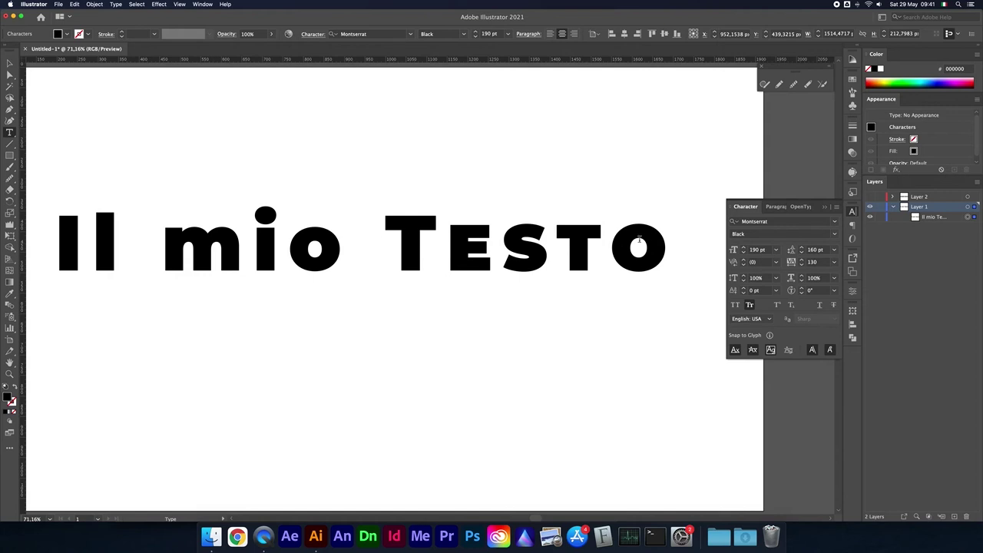
left_click_drag(665, 241, 418, 237)
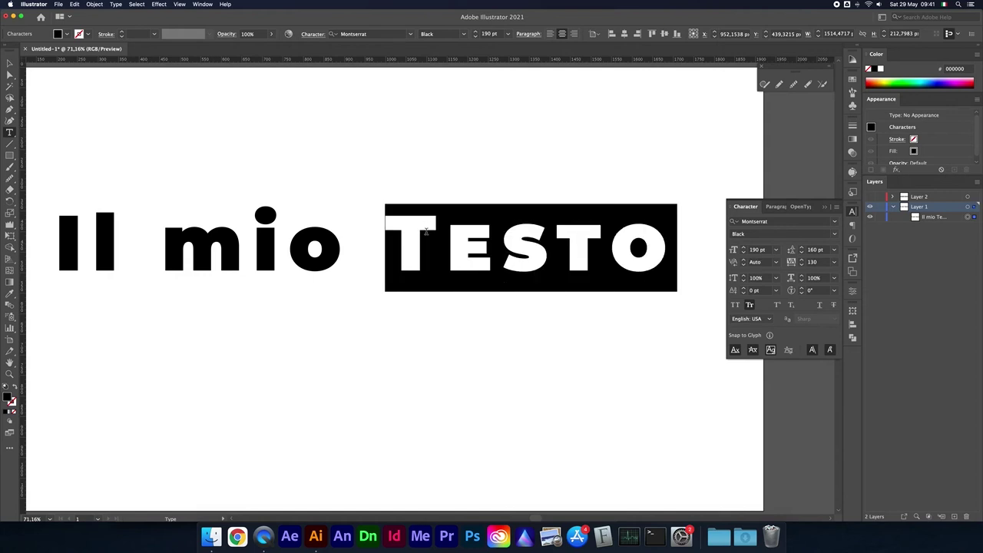
left_click(750, 304)
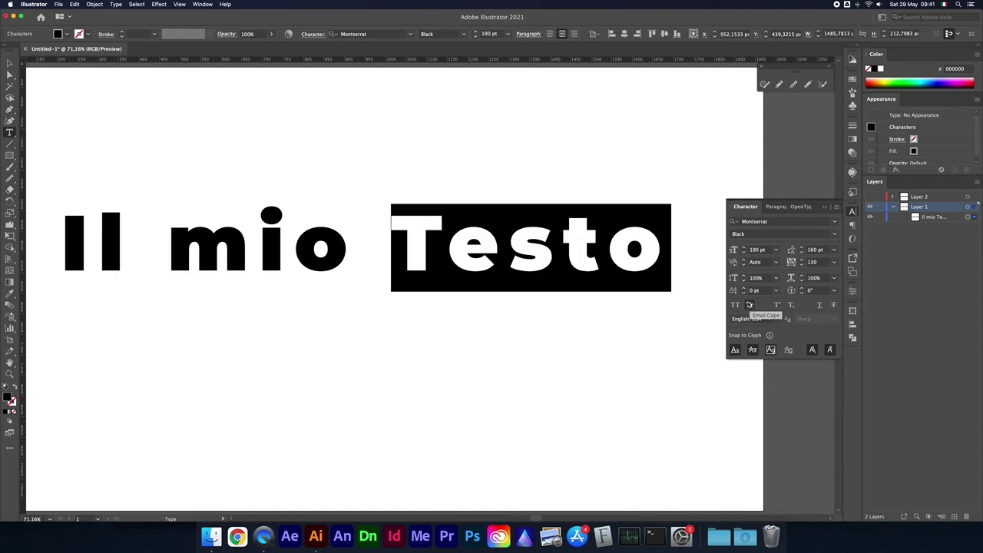
Replace the capital T with a lowercase t and select testo.
left_click(448, 243)
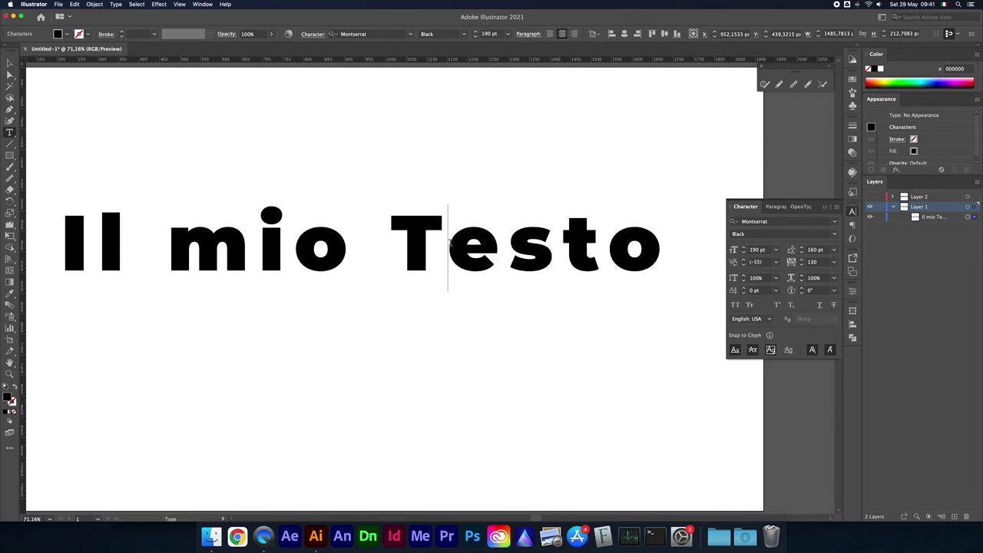
key("BackSpace")
type("t")
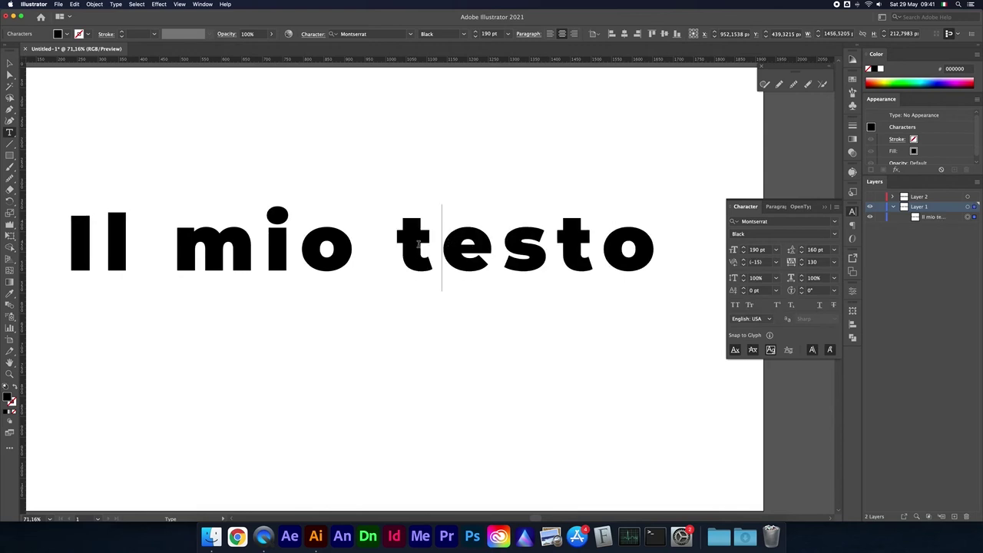
mouse_move(399, 239)
left_mouse_down()
mouse_move(628, 245)
mouse_move(410, 247)
left_mouse_up()
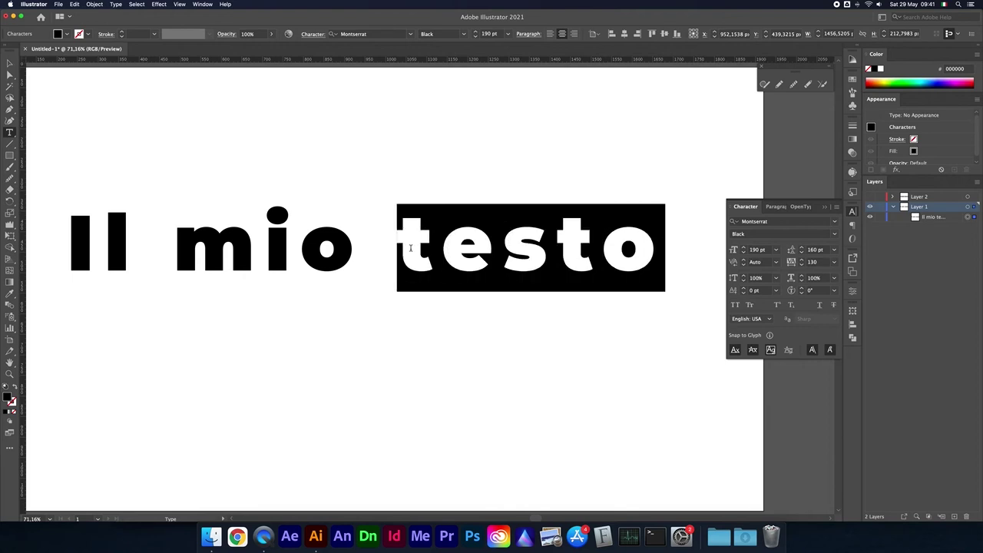
Type a 1 right after testo and select it.
left_click(641, 246)
type("1")
key("shift+Left")
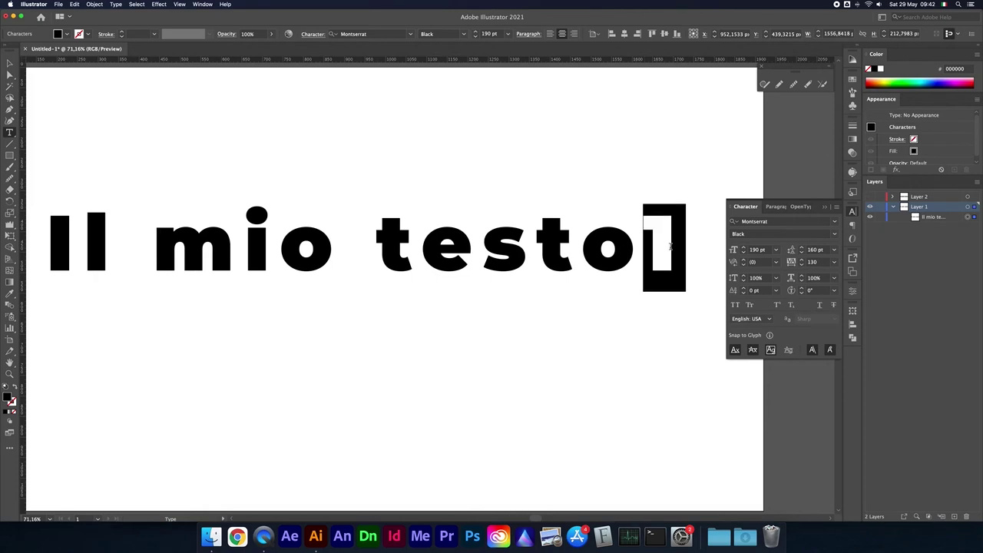
Try the 1 as superscript and subscript, then return it to normal baseline size.
left_click(777, 305)
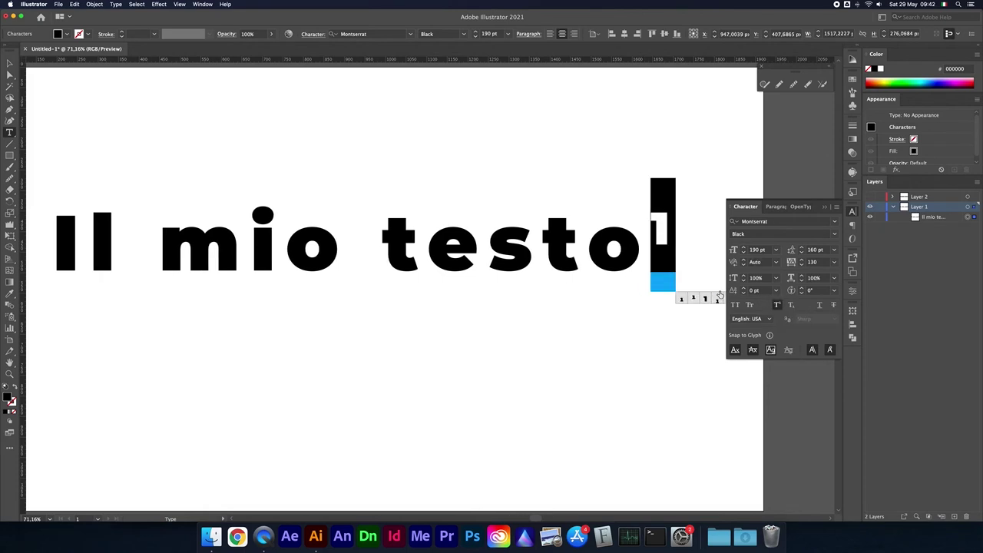
left_click(791, 307)
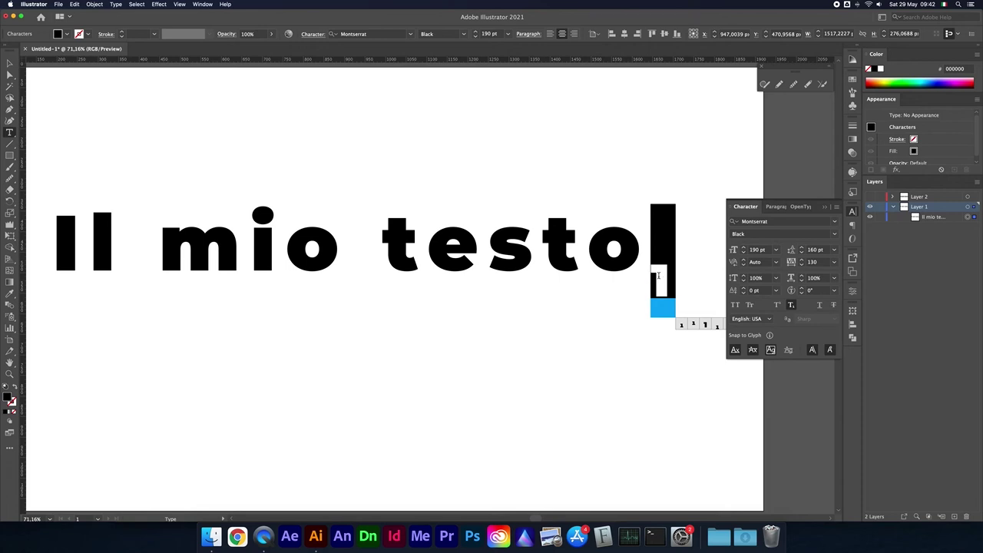
left_click(776, 306)
left_click(776, 306)
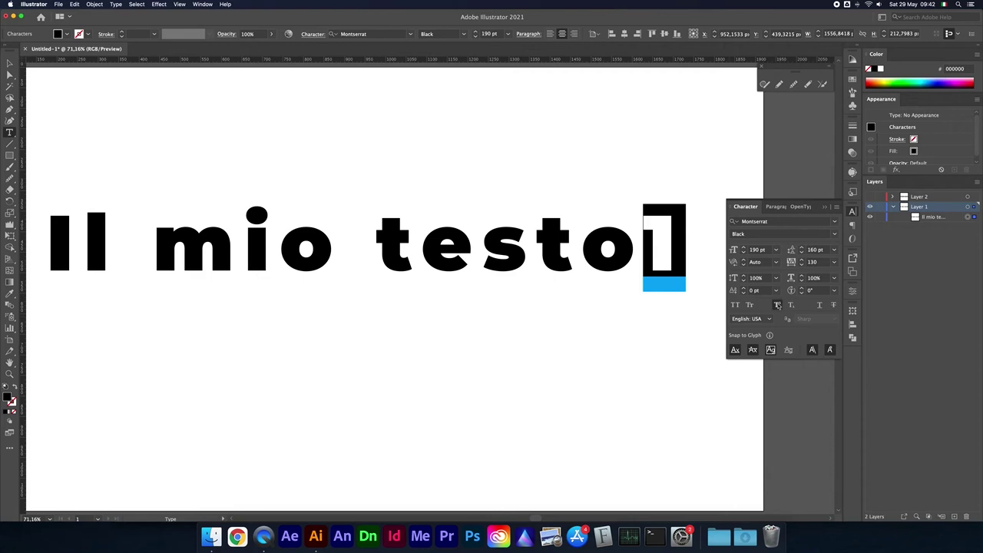
left_click(777, 305)
left_click(777, 305)
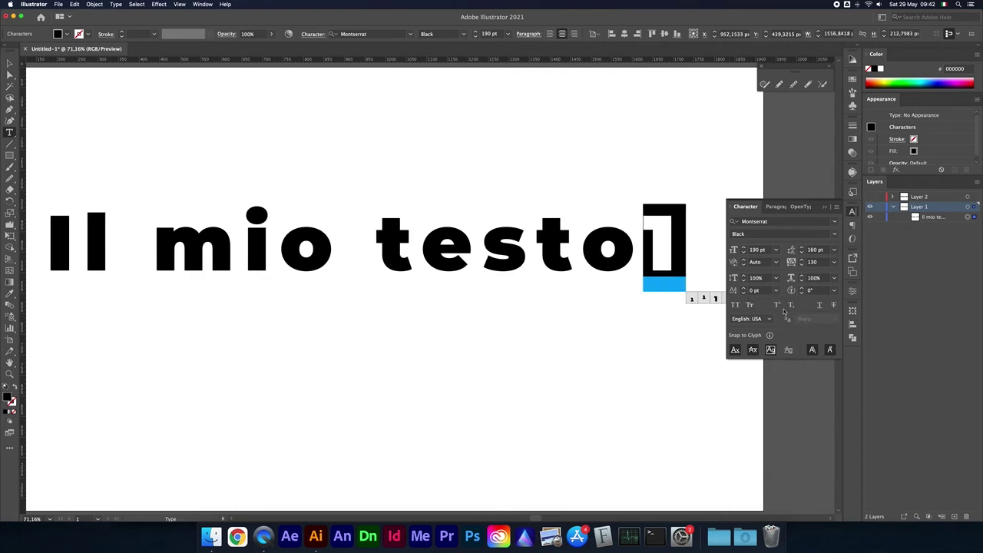
double_click(497, 234)
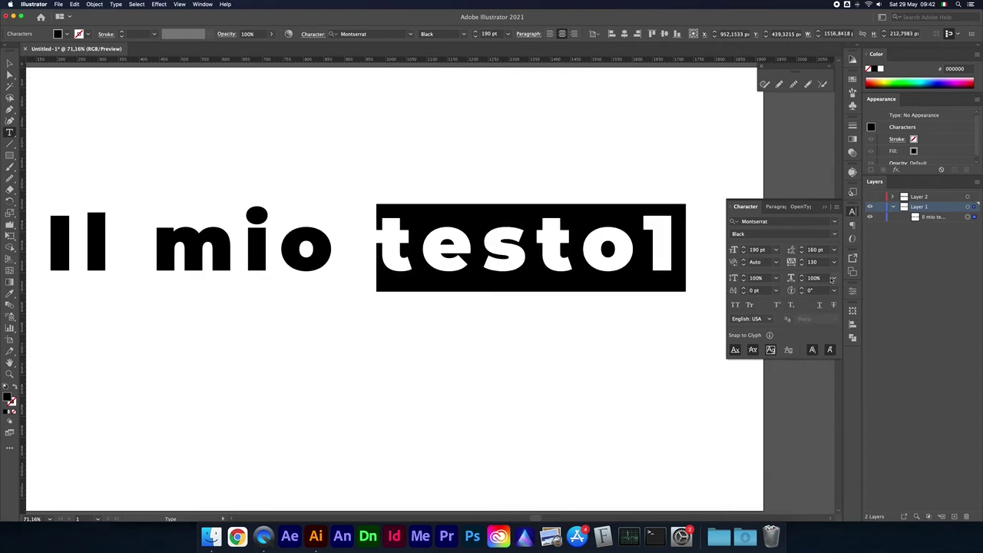
scroll(608, 271, "left", 3)
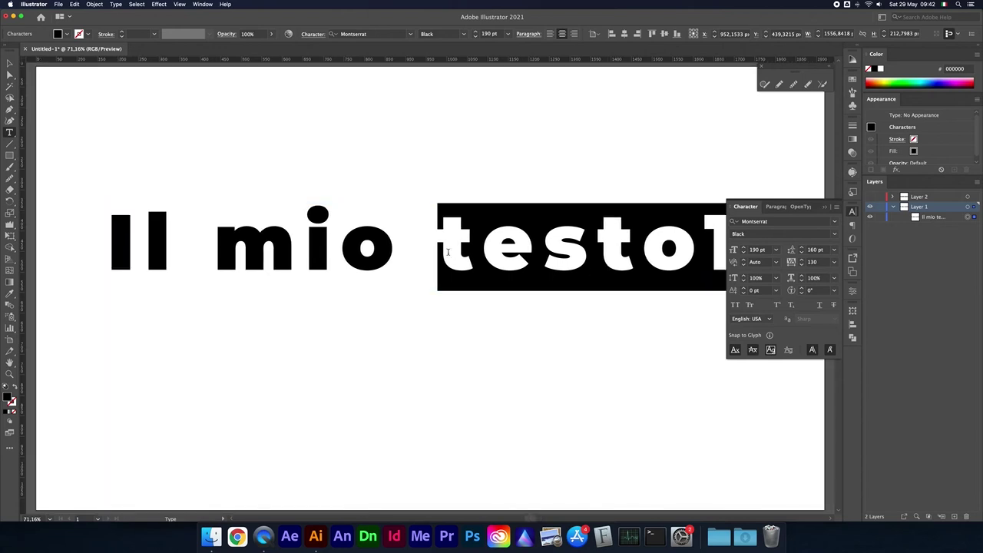
left_click(819, 305)
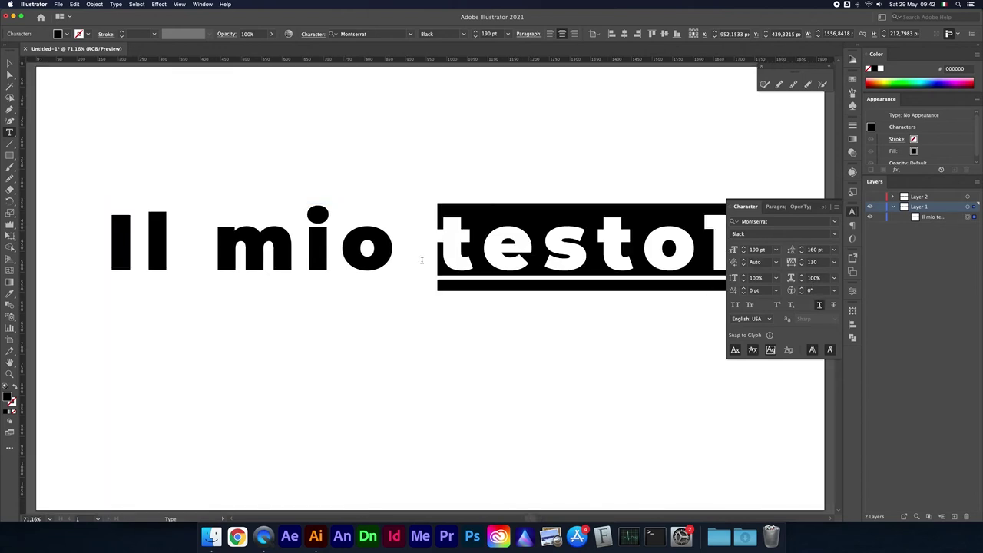
double_click(332, 248)
left_click(833, 305)
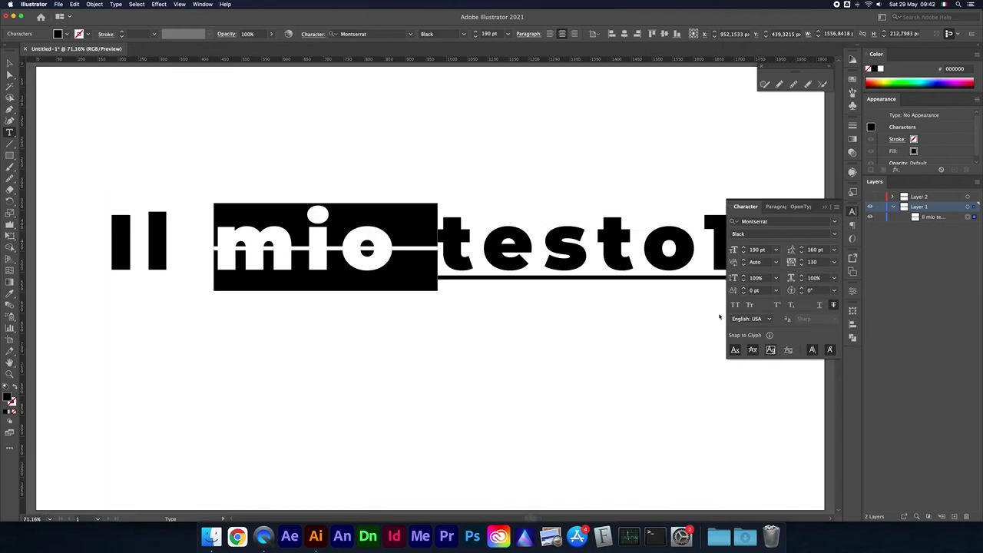
left_click(508, 332, "super")
key("super+minus")
key("super+minus")
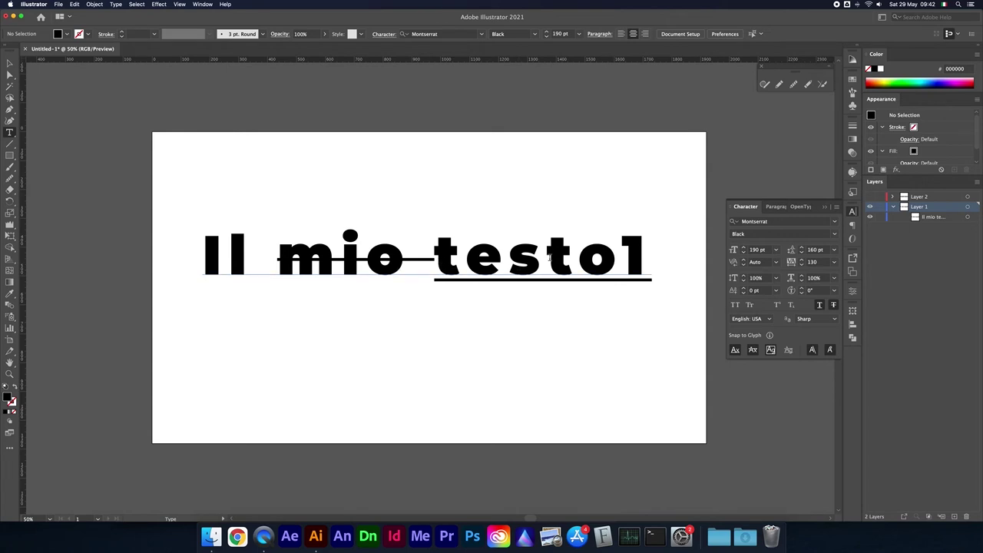
left_click_drag(654, 258, 193, 273)
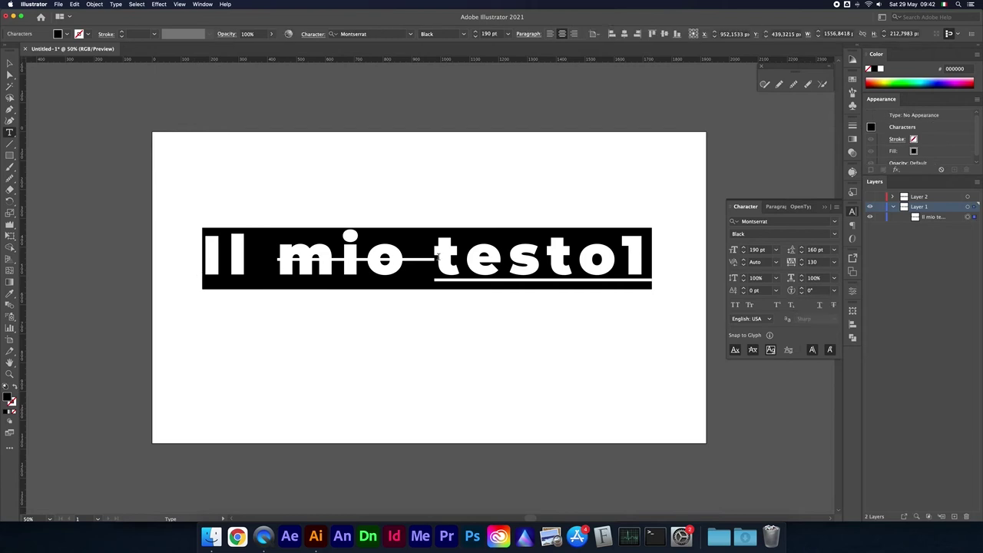
left_click(819, 305)
left_click(819, 305)
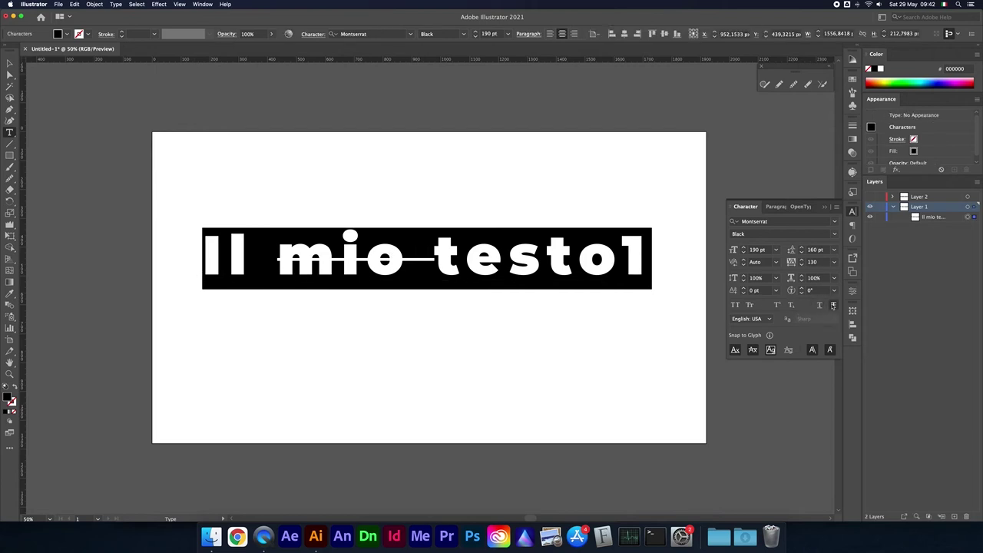
left_click(833, 305)
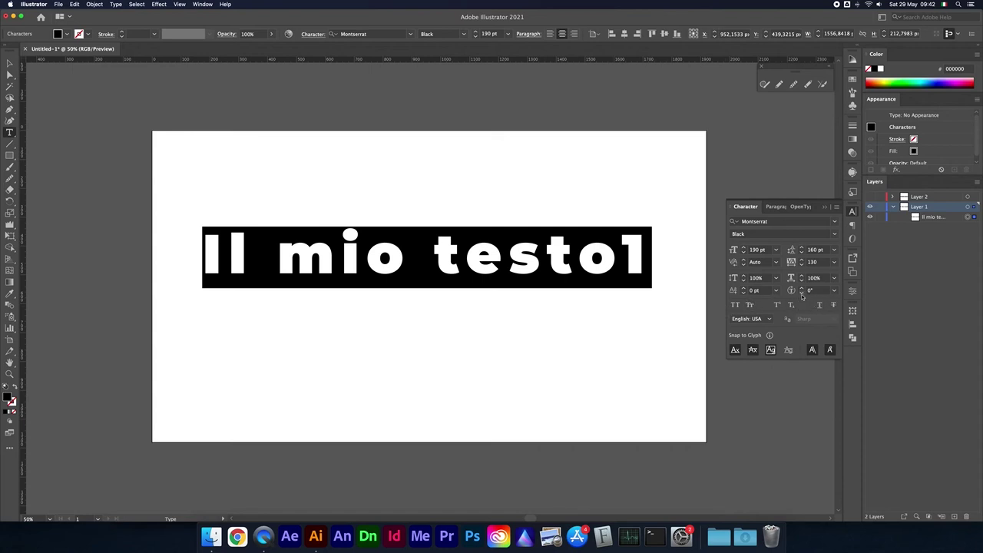
left_click(522, 274)
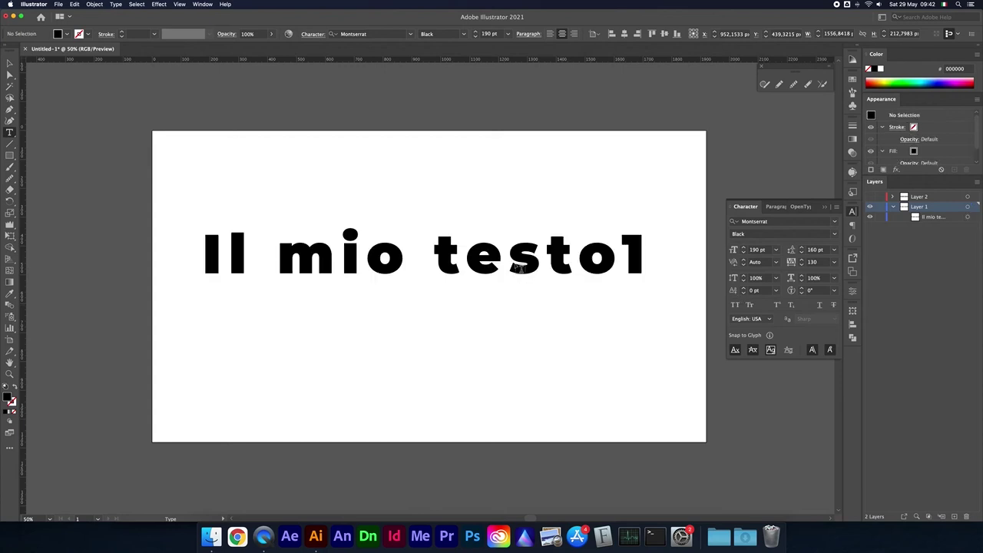
Raise testo1 above the baseline with a 40 pt baseline shift, keeping letters unrotated.
double_click(568, 266)
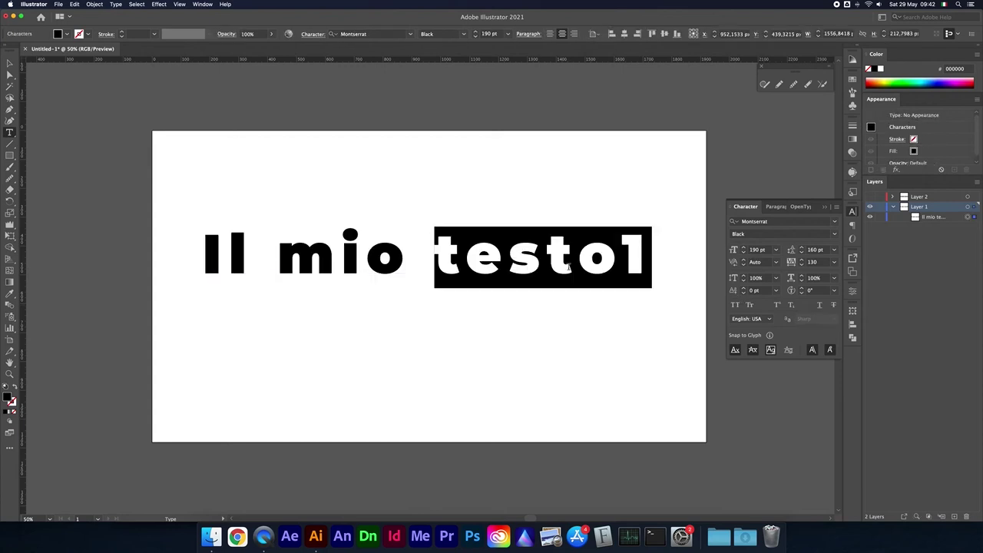
left_click(765, 291)
key("shift+Up")
key("shift+Up")
key("shift+Up")
key("shift+Up")
key("shift+Down")
key("shift+Down")
key("shift+Down")
key("shift+Down")
key("shift+Down")
key("shift+Down")
key("shift+Down")
key("shift+Down")
key("shift+Down")
key("shift+Up")
key("shift+Up")
key("shift+Up")
key("shift+Up")
key("shift+Up")
key("shift+Up")
left_click(834, 290)
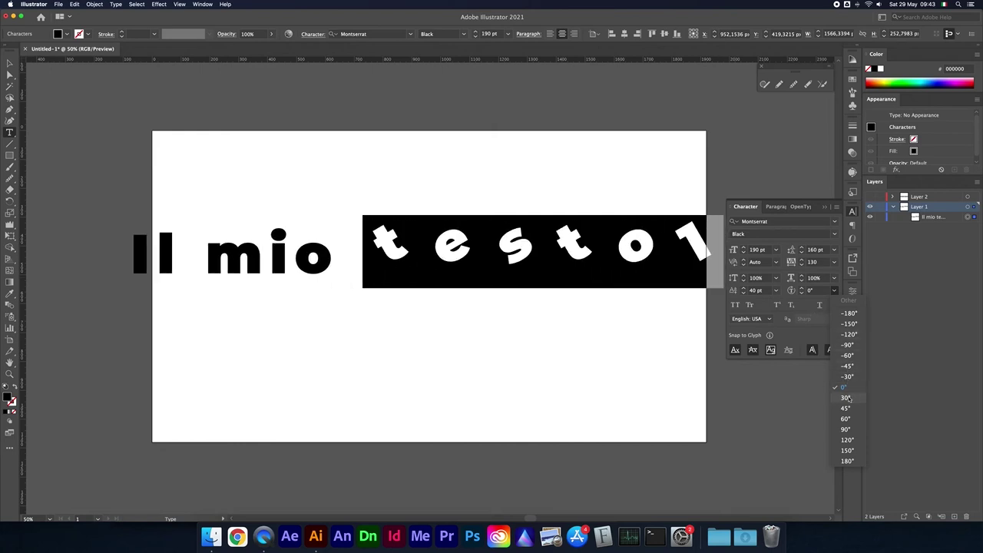
key("Escape")
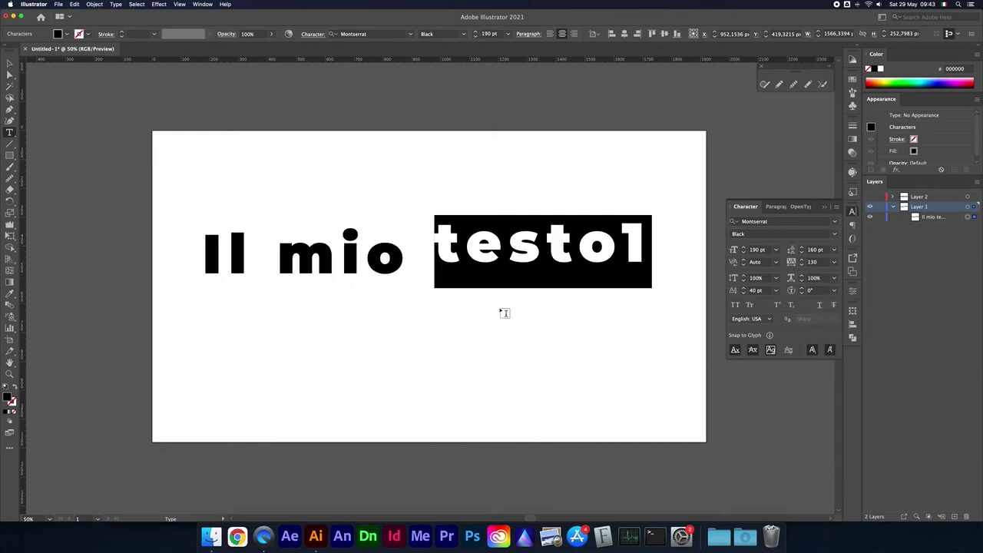
Rotate the letter e in testo1 to -180° so it sits upside down.
left_click_drag(466, 245, 508, 245)
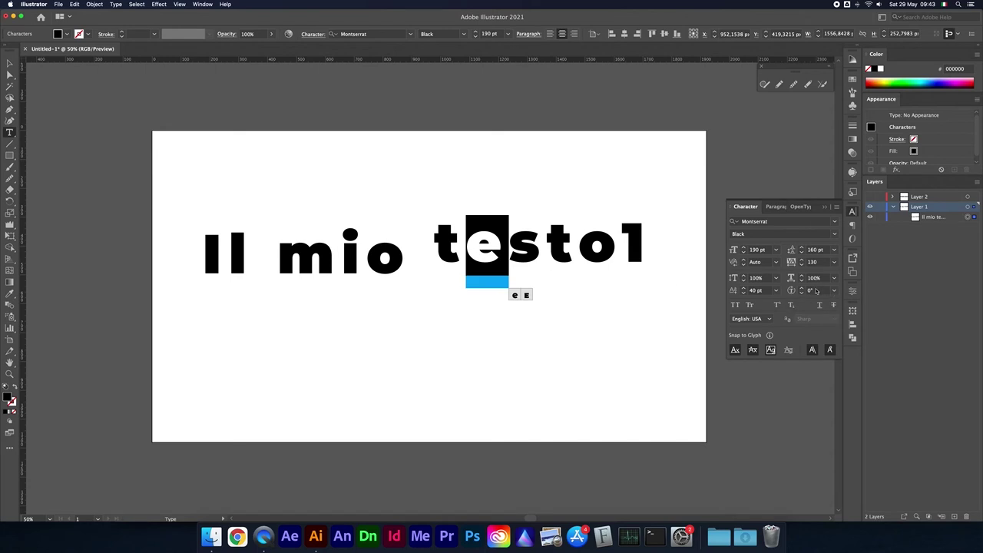
left_click(813, 291)
scroll(812, 290, "up", 5)
scroll(816, 289, "up", 3)
scroll(816, 290, "up", 2)
scroll(817, 289, "up", 2)
scroll(818, 287, "up", 3)
scroll(817, 289, "up", 1)
left_click(760, 291)
scroll(760, 291, "down", 2)
scroll(762, 291, "down", 2)
scroll(763, 291, "down", 1)
scroll(765, 292, "down", 2)
scroll(764, 291, "down", 1)
scroll(765, 292, "down", 1)
scroll(765, 292, "down", 1)
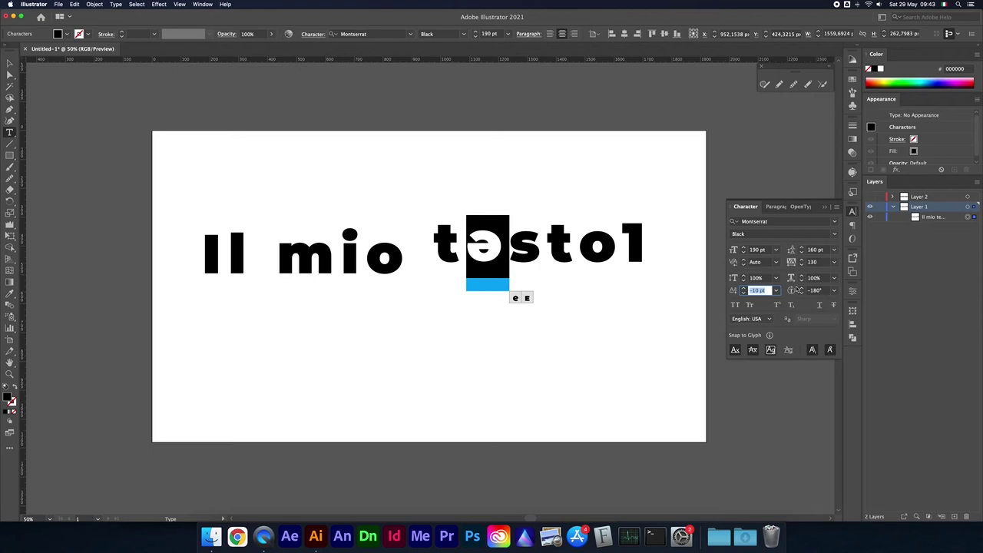
left_click(566, 250)
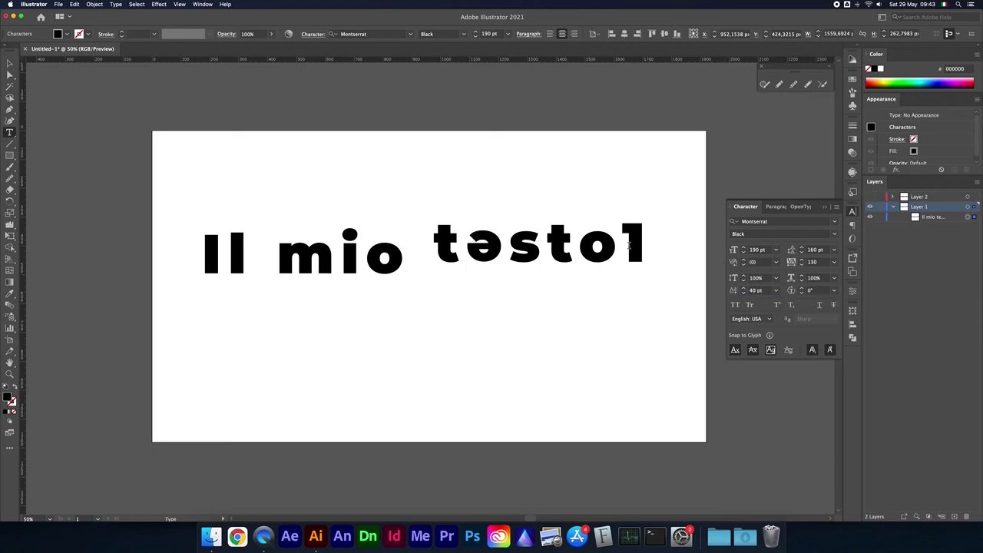
Select the Il mio testo1 text object, nudge it, and convert it to outlines.
key("Escape")
left_click(10, 64)
left_click(254, 225)
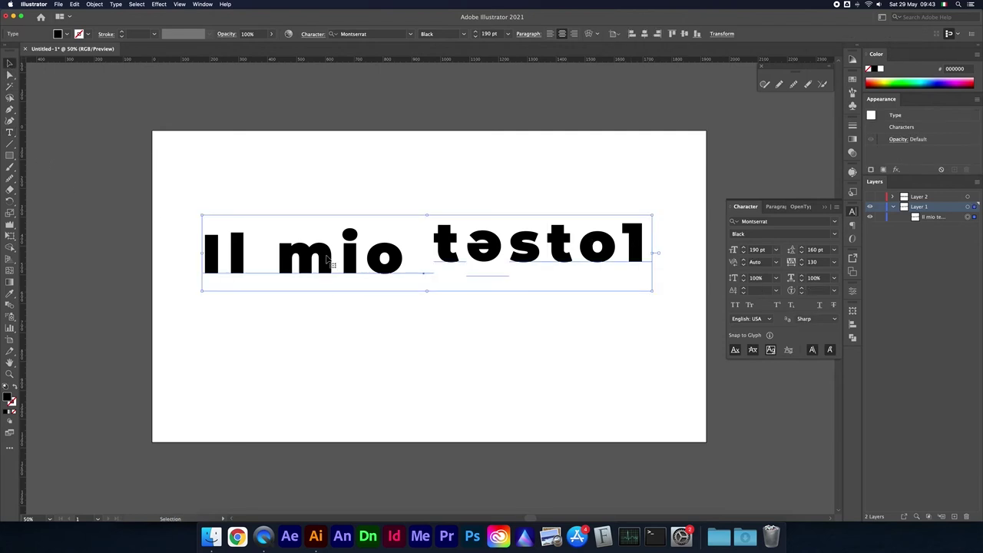
left_click_drag(336, 256, 343, 264)
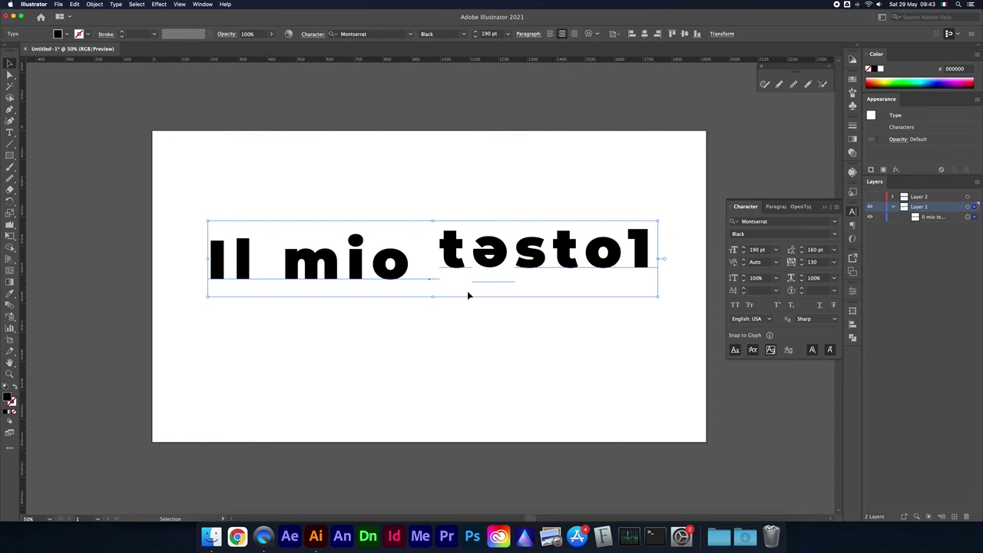
key("super+shift+o")
key("a")
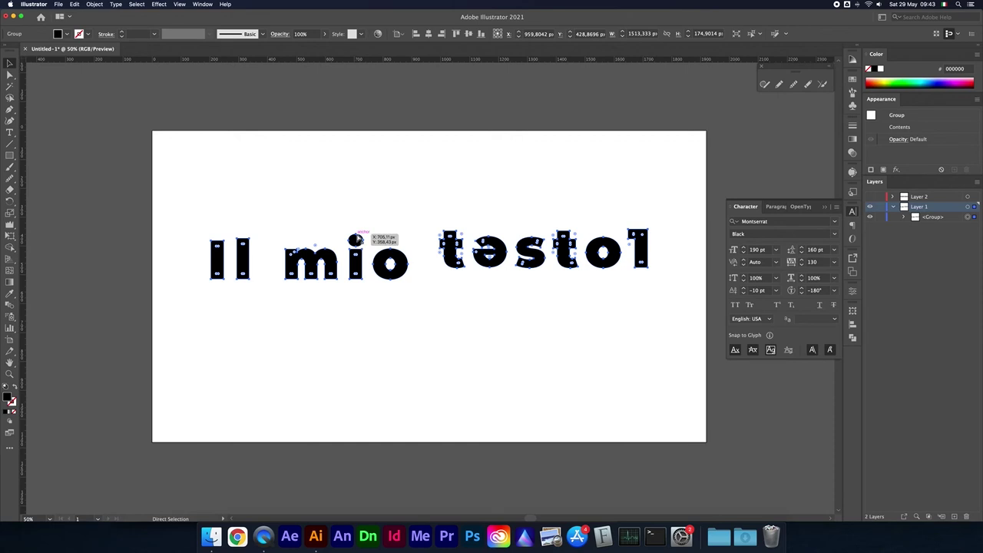
Drag the outlined 1 and o apart, then undo back to the editable line.
key("v")
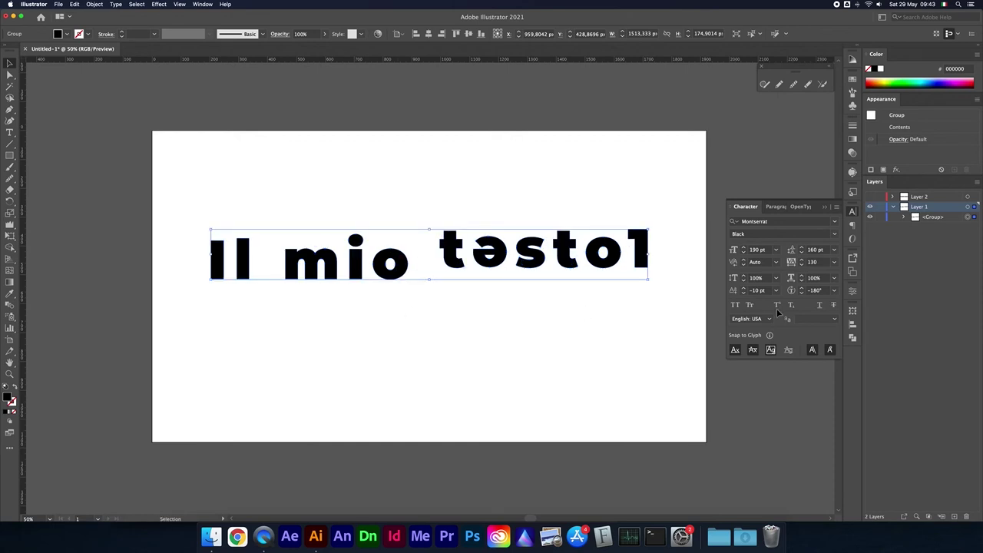
left_click(901, 218)
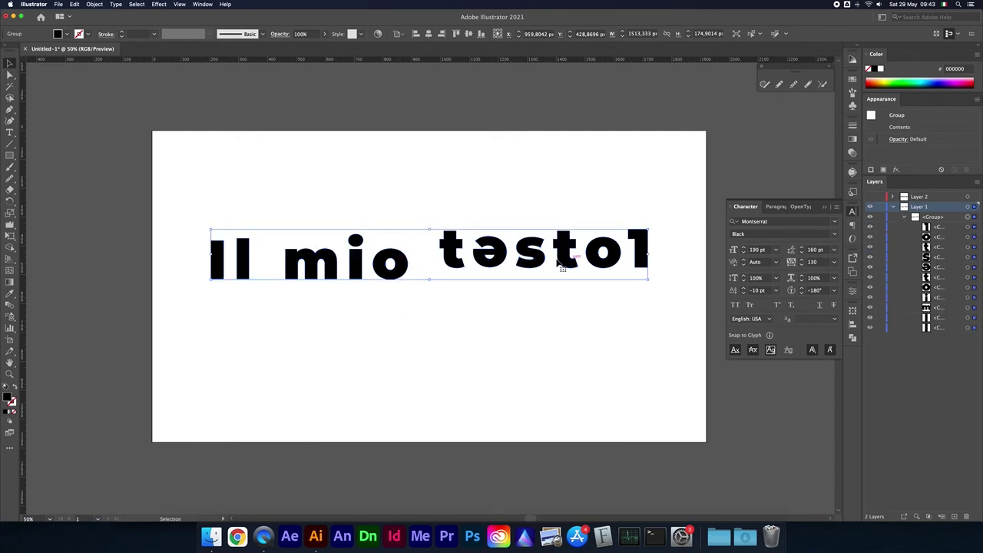
left_click(537, 320)
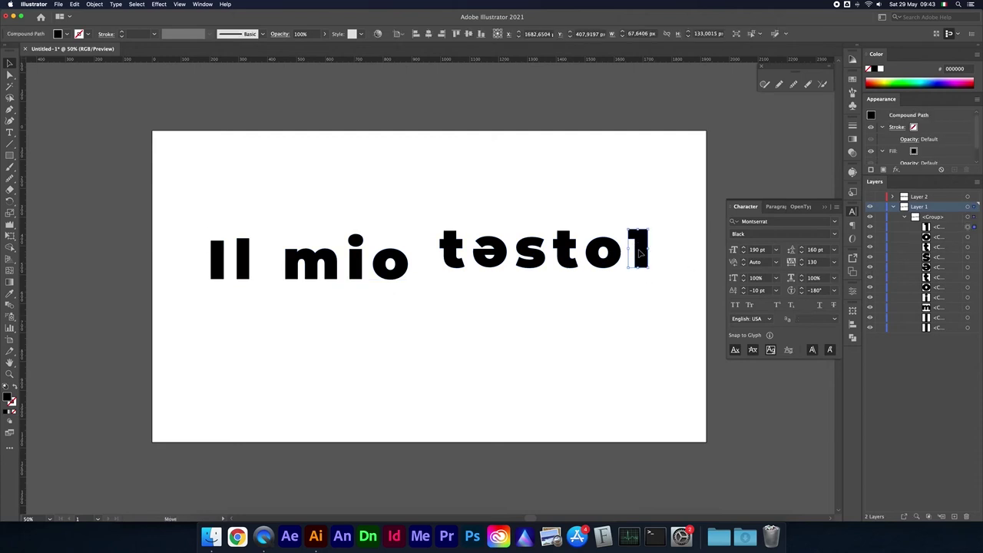
left_click_drag(643, 248, 577, 321)
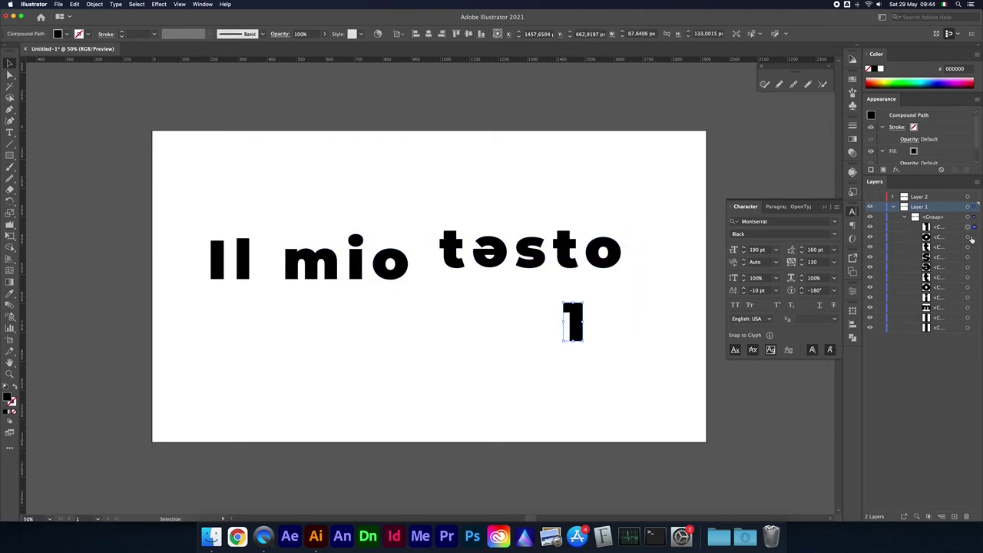
left_click_drag(602, 256, 561, 208)
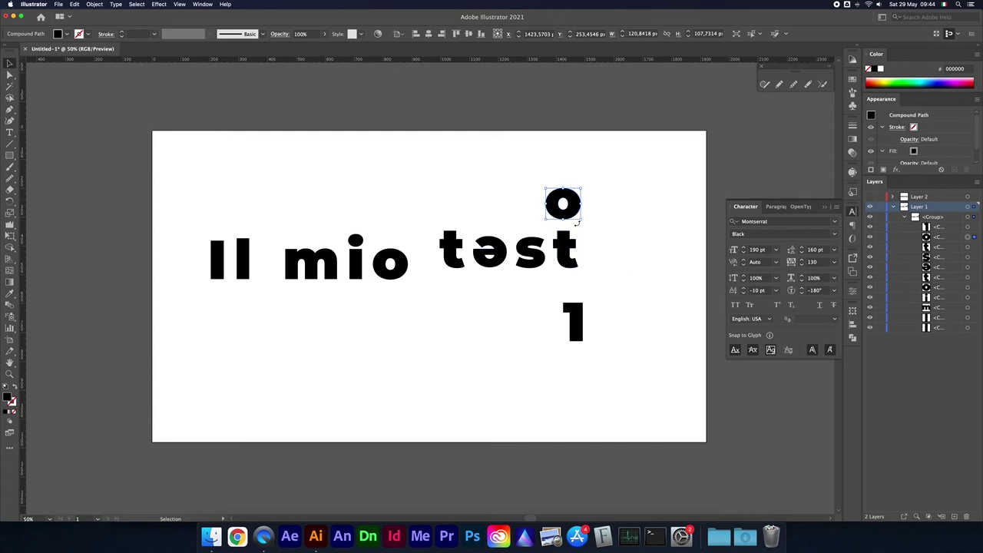
key("super+z")
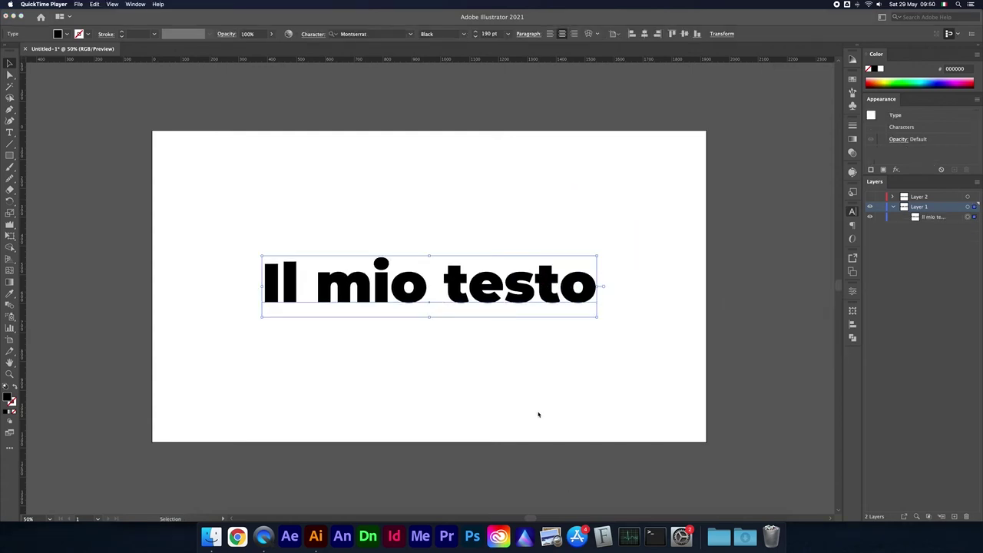
left_click(496, 285)
key("super+t")
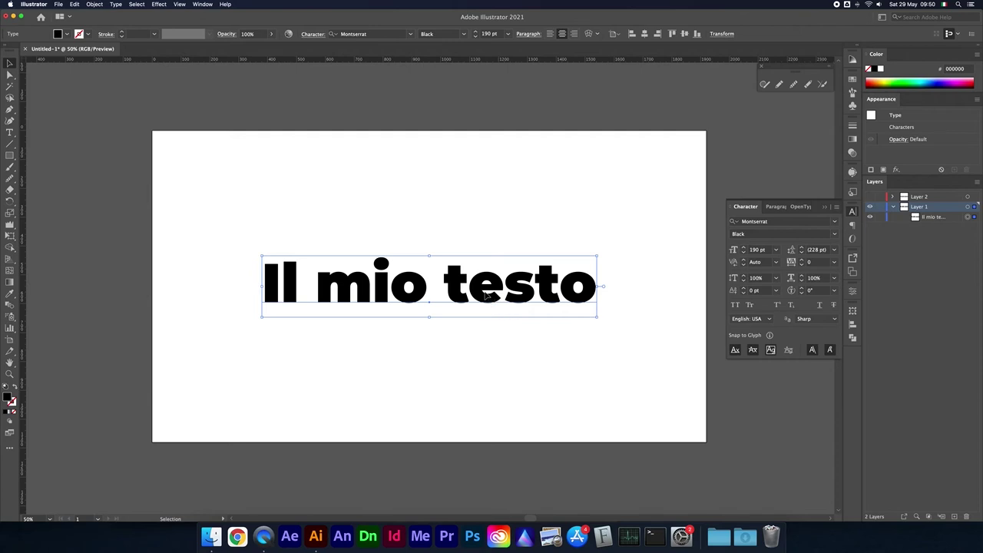
Move Il mio testo higher and left, and start a new text line below it.
left_click_drag(486, 296, 491, 219)
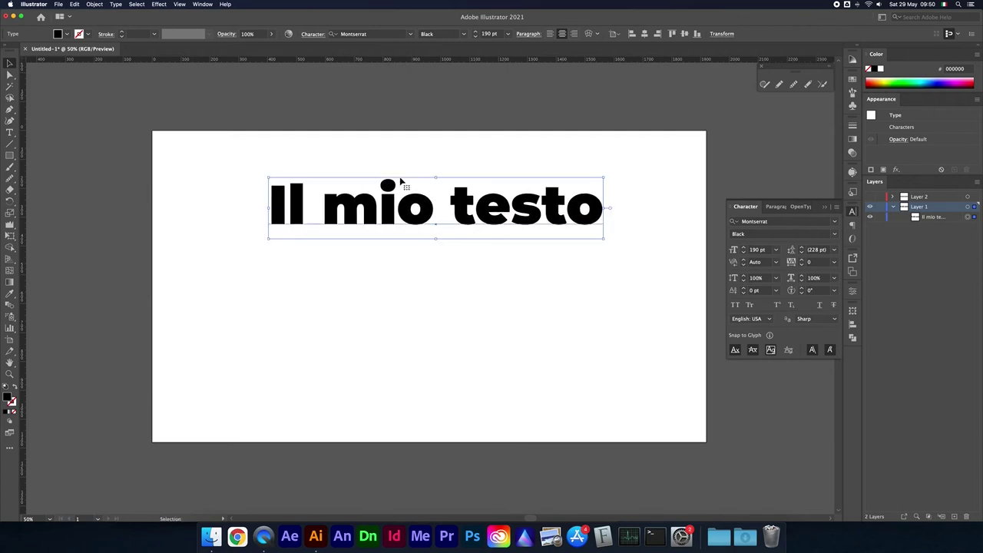
left_click_drag(489, 214, 451, 206)
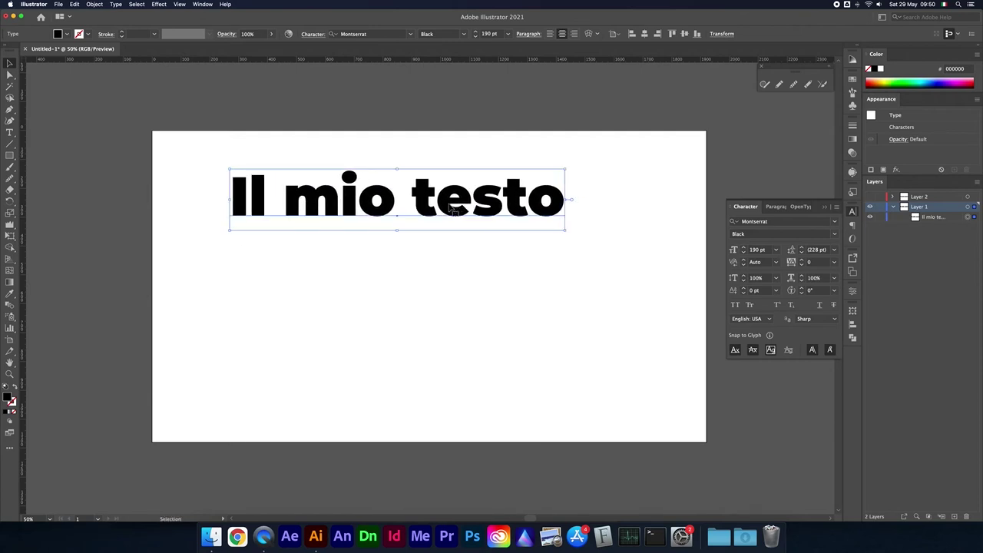
key("t")
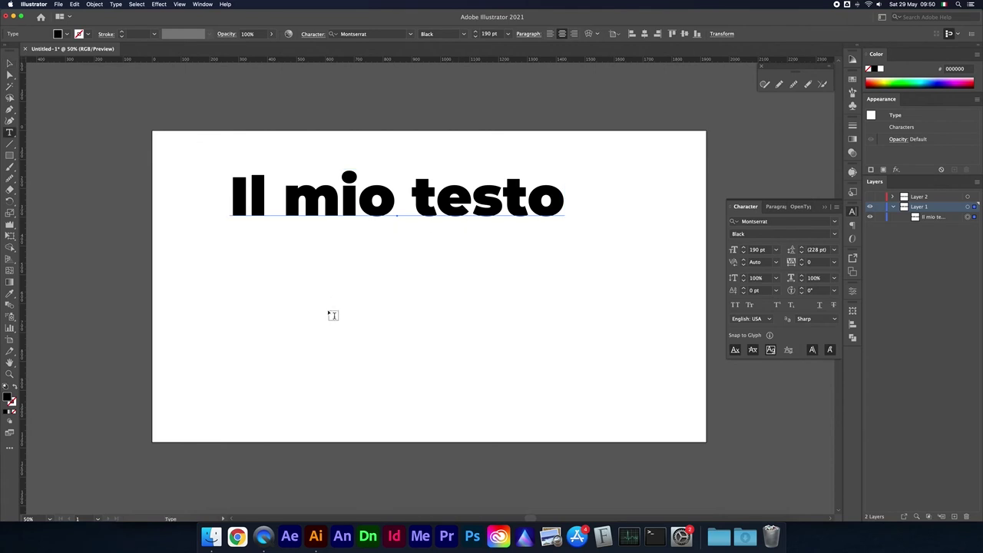
left_click(330, 309)
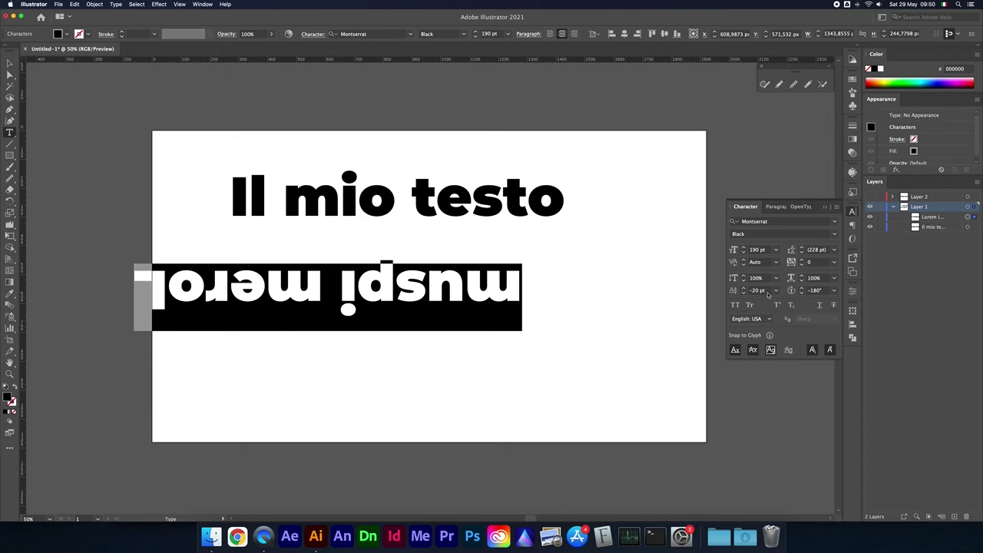
Set Character Rotation and Baseline Shift to 0 so Lorem ipsum stands upright.
left_click(824, 291)
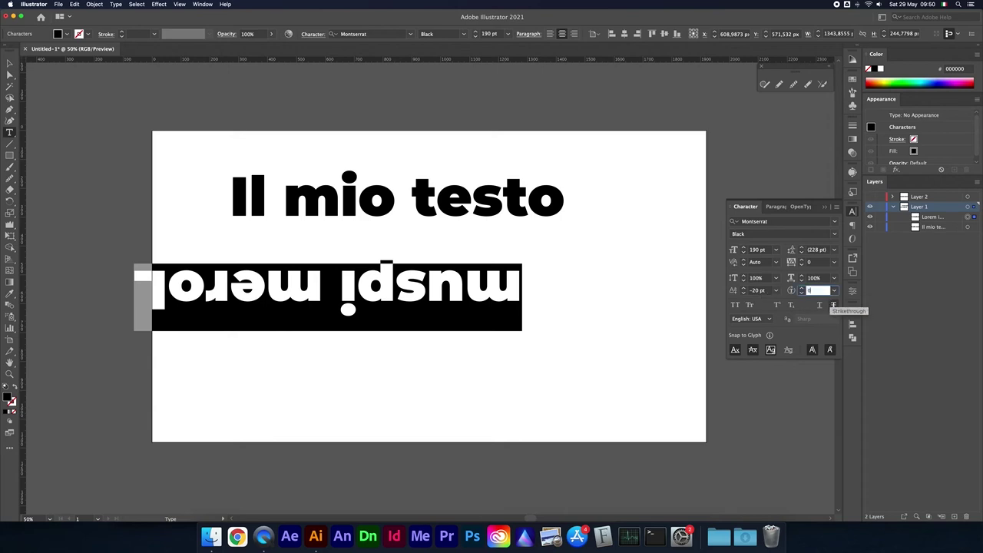
type("0")
key("Return")
left_click(758, 290)
type("0")
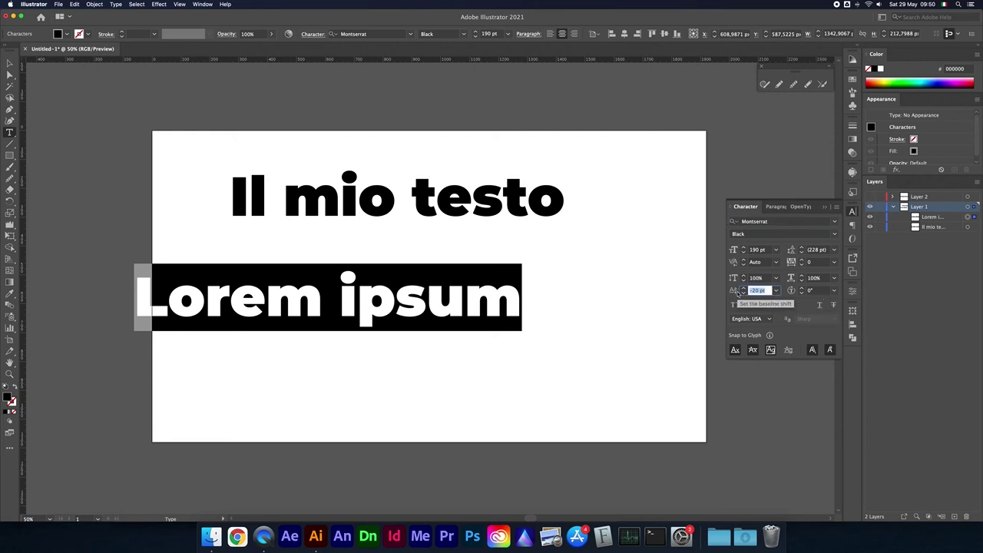
key("Tab")
key("Return")
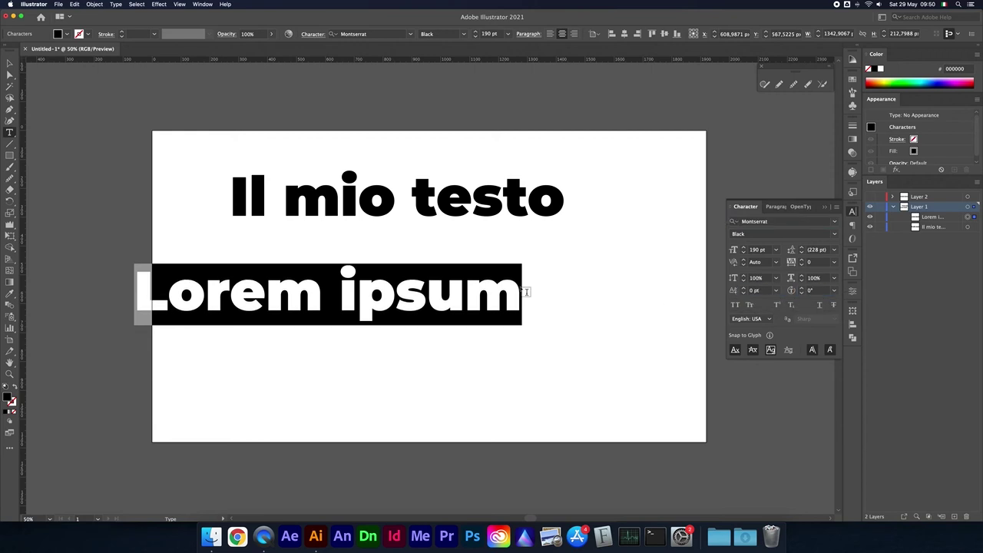
left_click(9, 63)
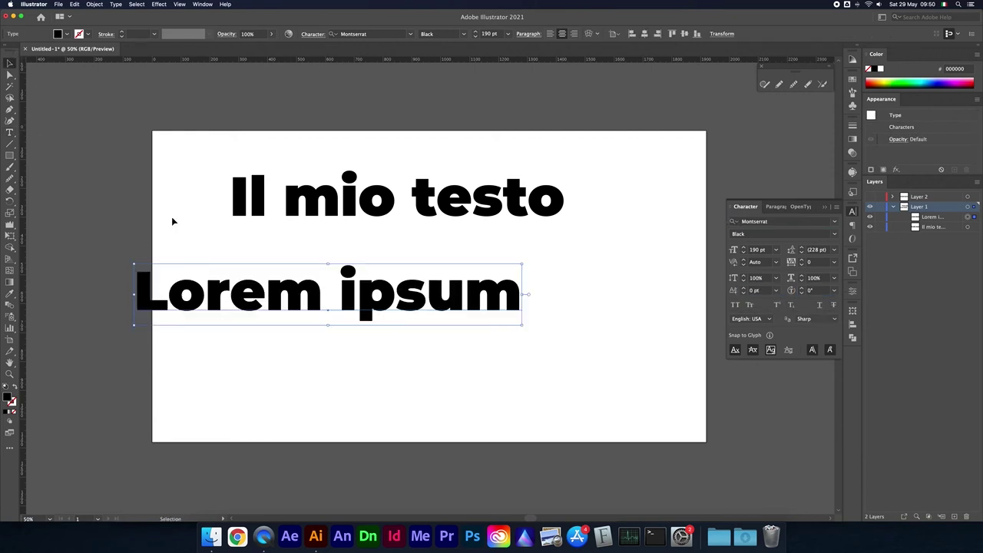
Move Lorem ipsum under the heading and append 'jncjdnckfjr' to the line.
left_click_drag(276, 284, 374, 292)
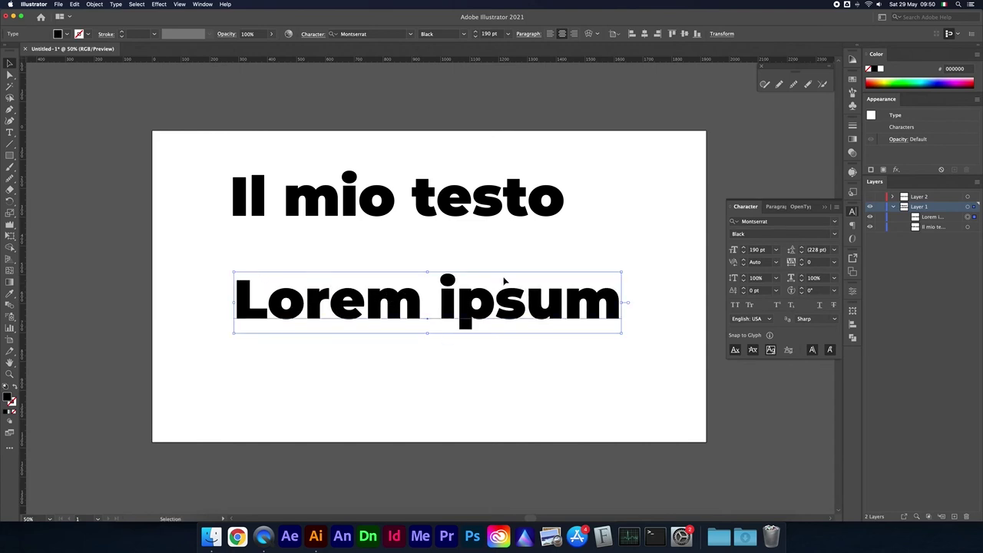
key("t")
left_click(577, 307)
key("End")
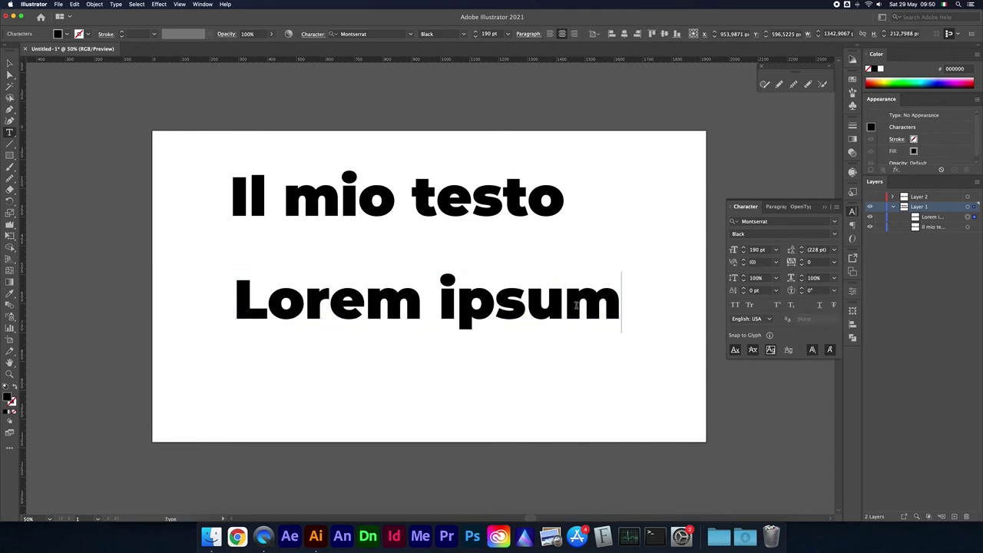
type(" jncjdnckfjr")
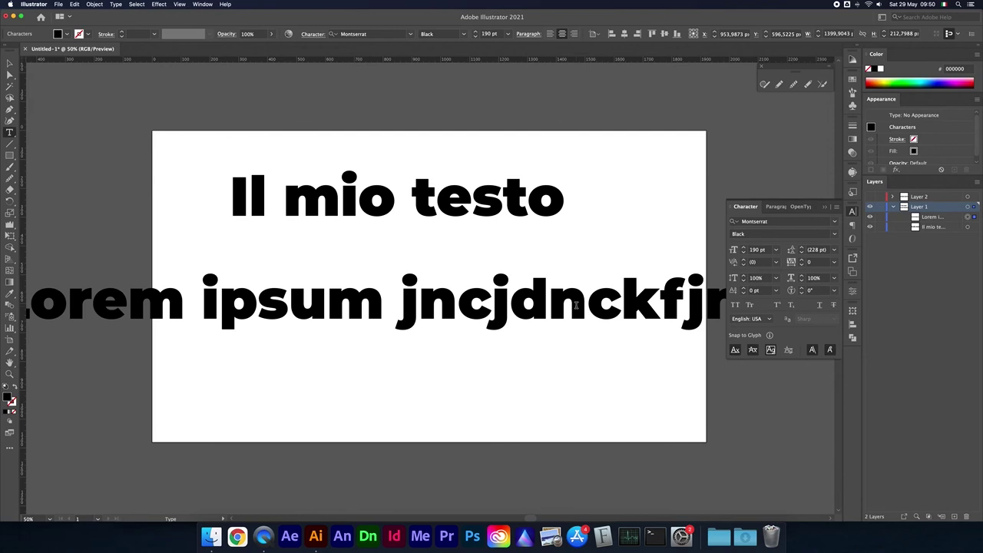
left_click(9, 63)
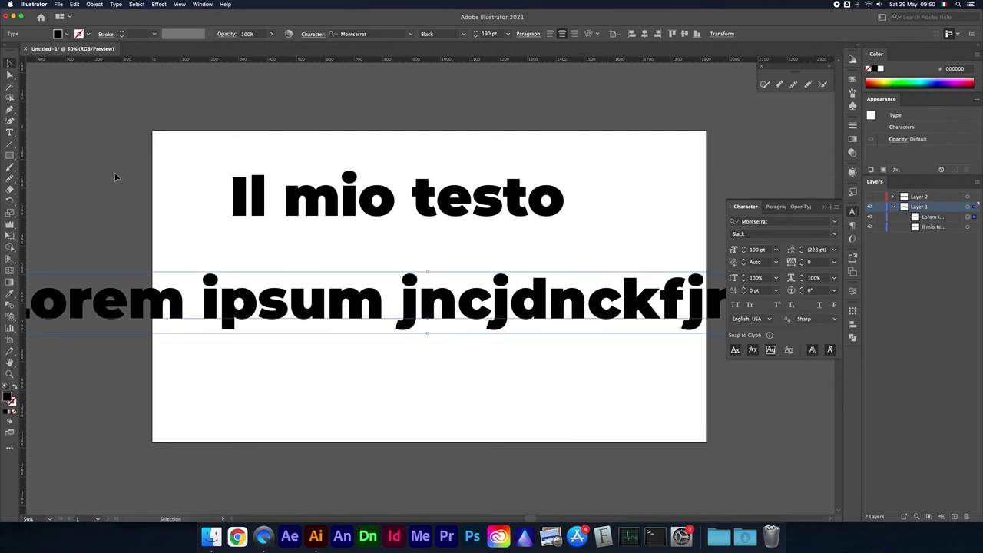
key("super+minus")
key("super+minus")
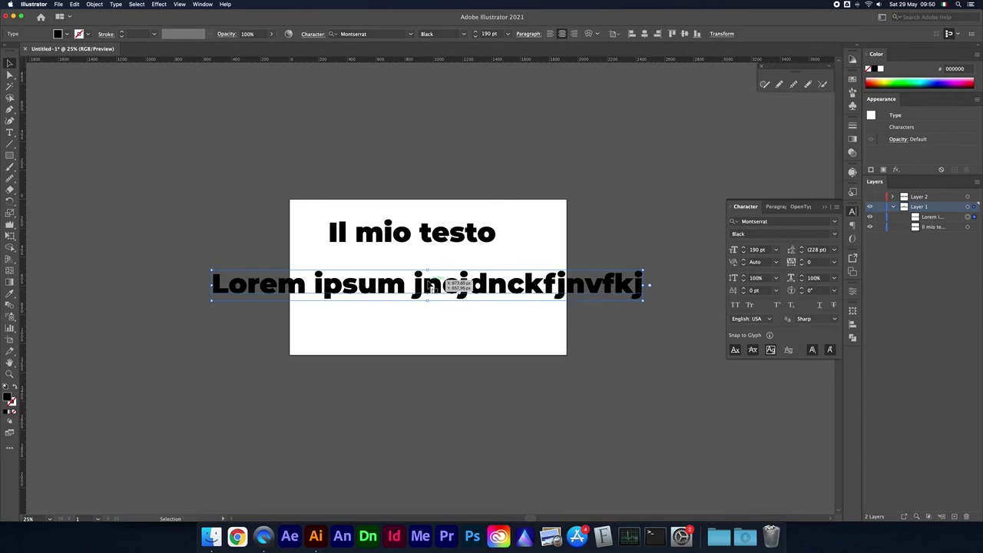
Add line breaks to the Lorem line, then delete the whole text object.
double_click(427, 282)
key("Return")
key("Return")
key("Return")
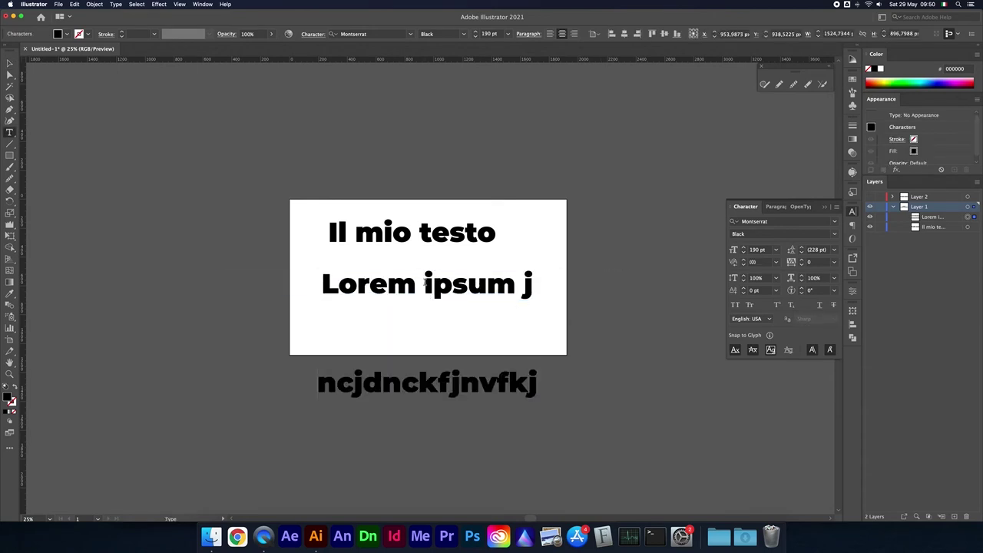
key("Return")
left_click(10, 73)
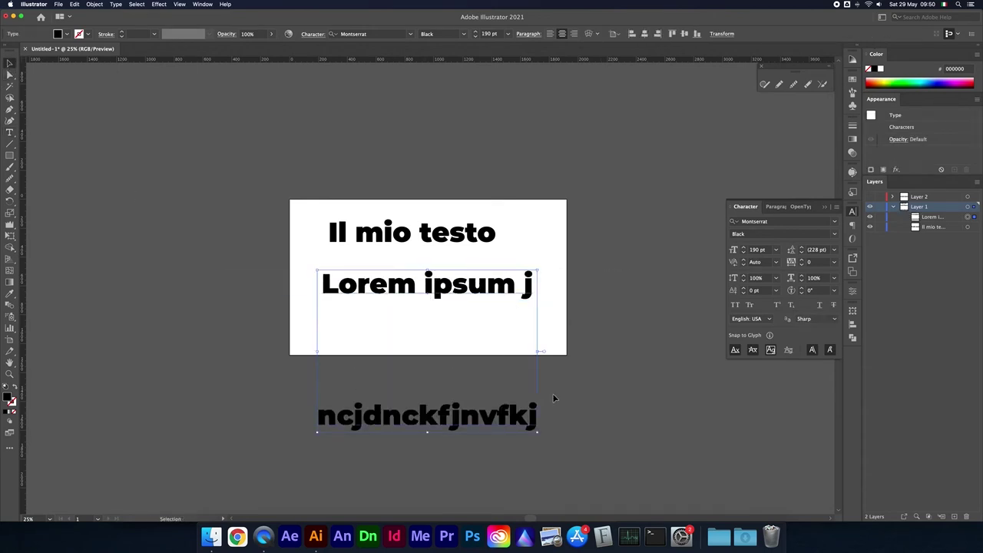
key("Delete")
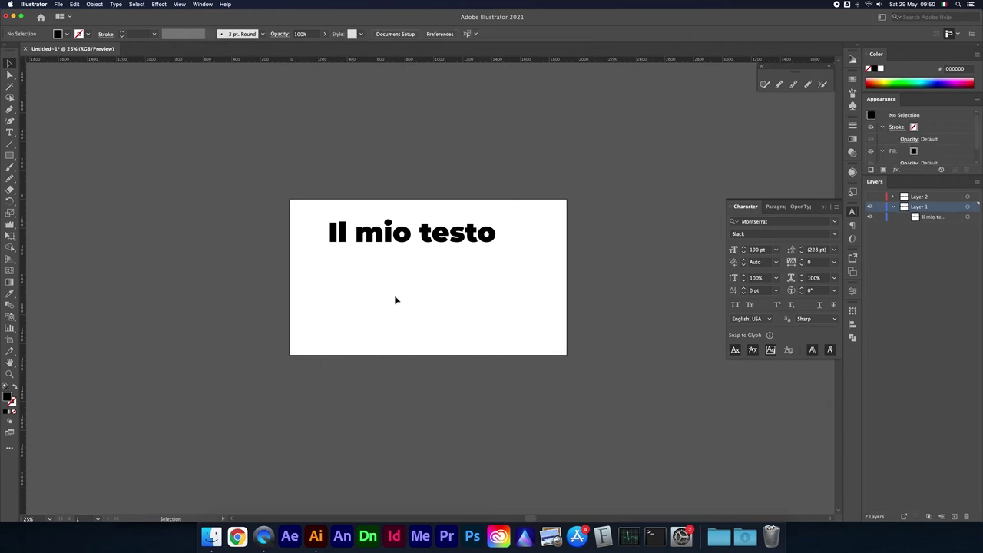
left_click(377, 236)
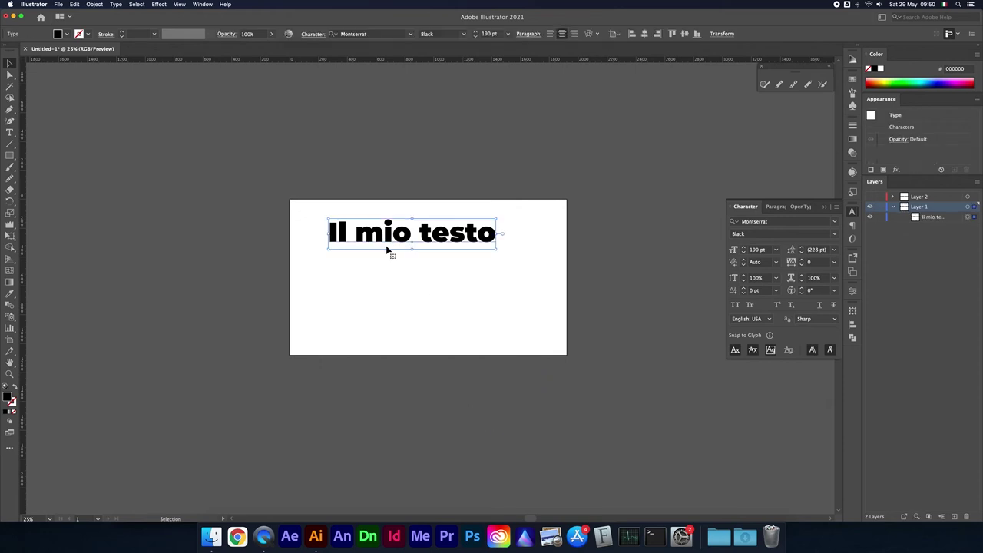
Delete Il mio testo, draw a placeholder-filled text area, and insert 'n-' after elit.
key("Delete")
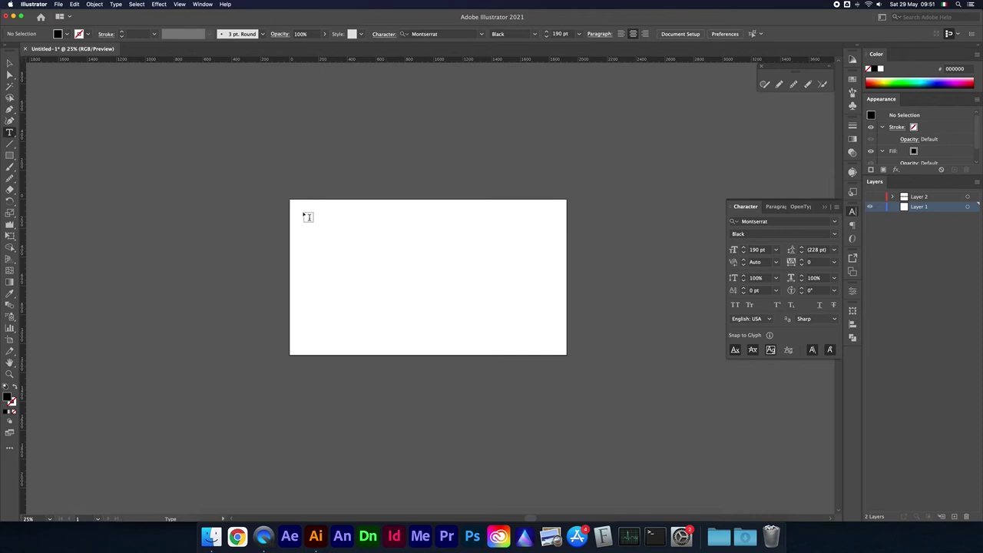
mouse_move(304, 213)
left_mouse_down()
mouse_move(561, 348)
mouse_move(554, 343)
left_mouse_up()
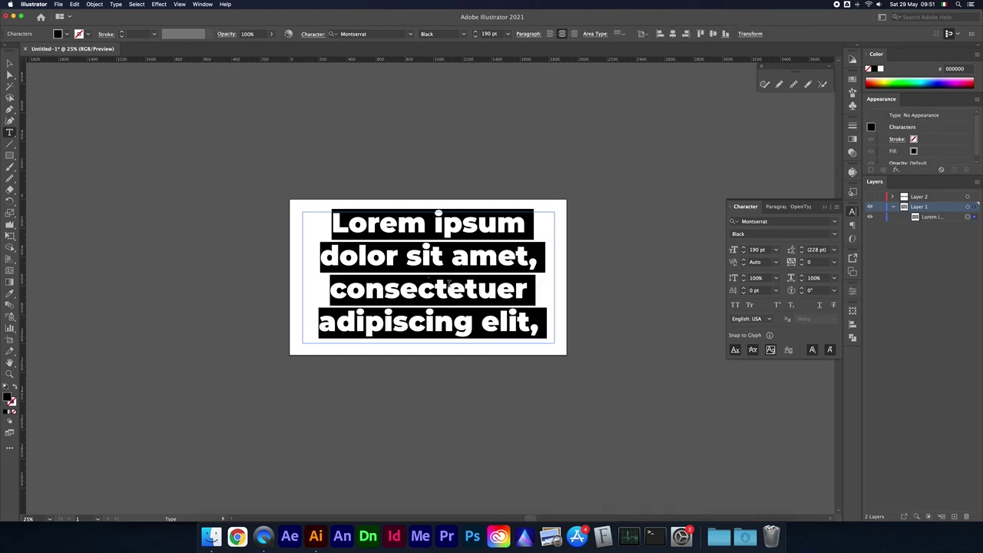
left_click(439, 283)
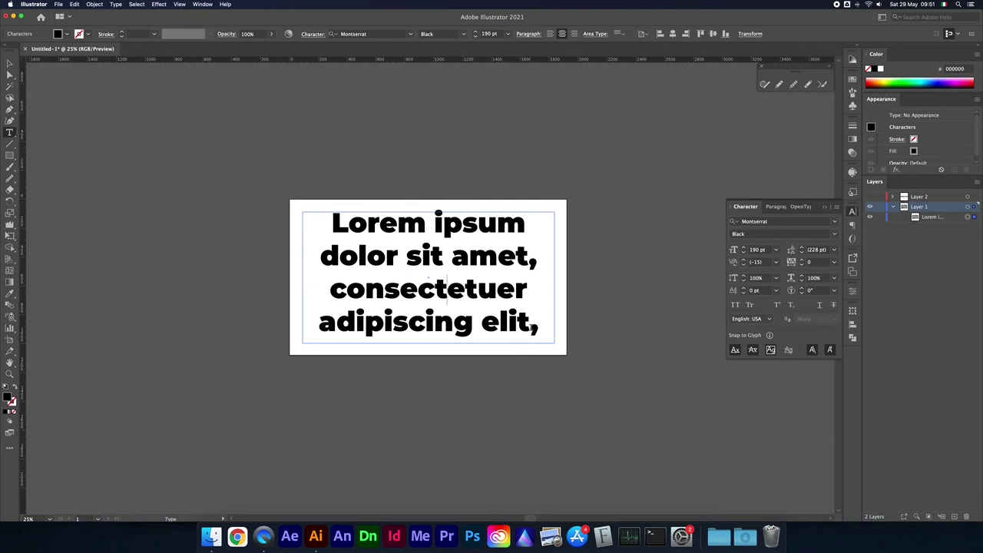
left_click_drag(355, 216, 535, 327)
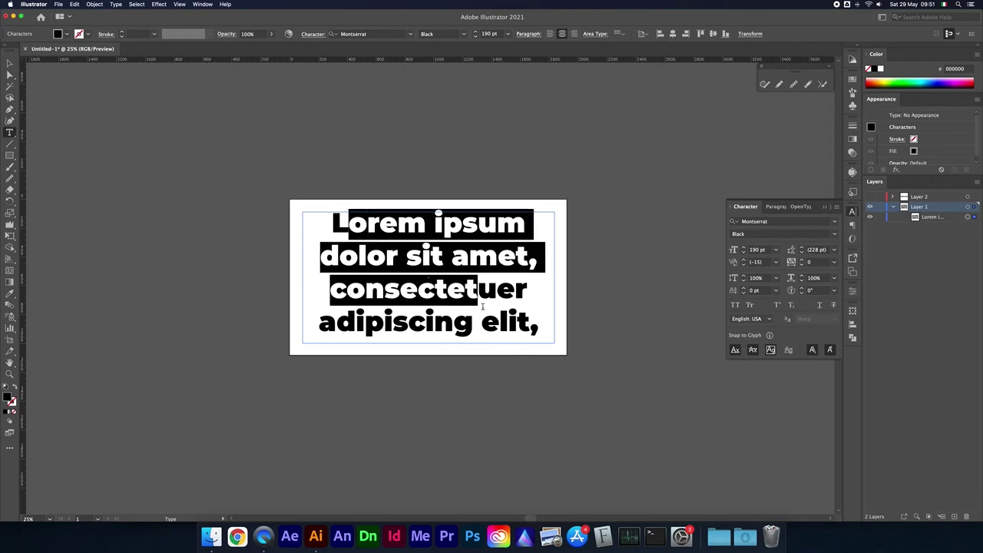
left_click(538, 322)
type("n")
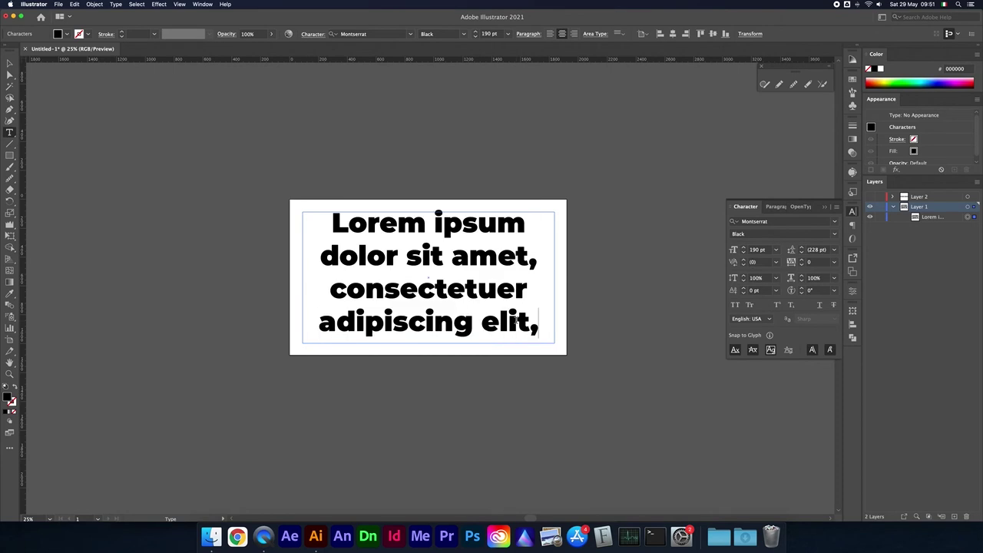
type("-")
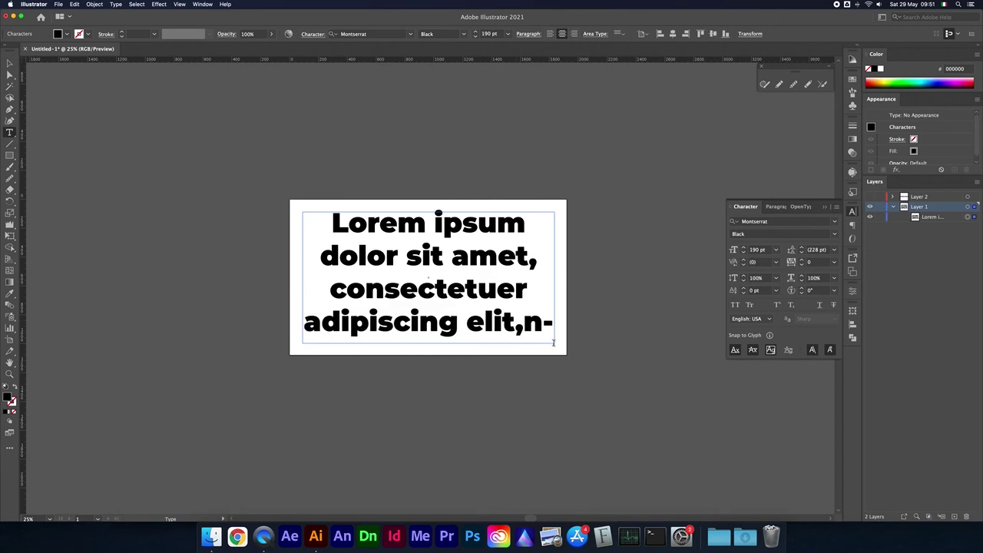
left_click(9, 63)
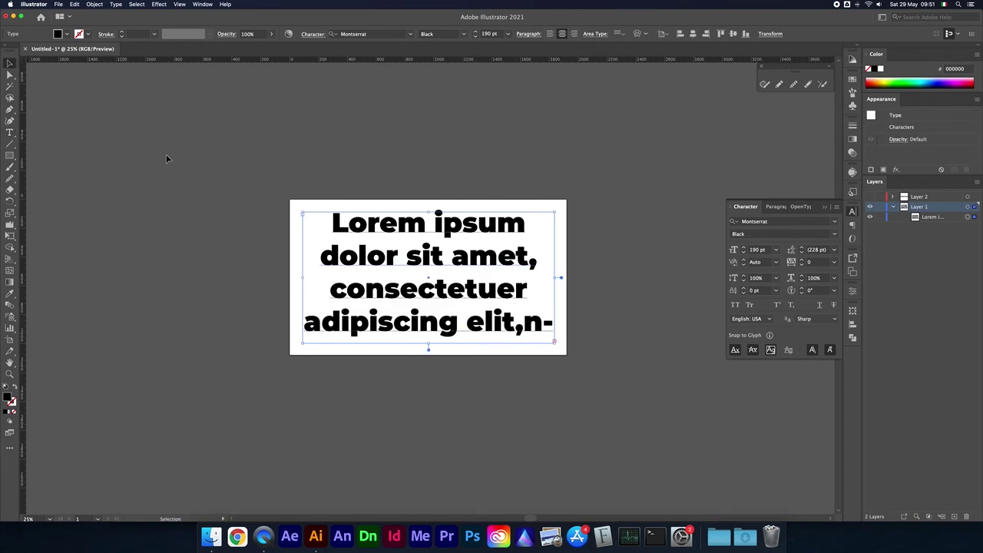
Thread the text area's overflow into a linked frame beside the artboard.
key("ctrl+equal")
key("ctrl+equal")
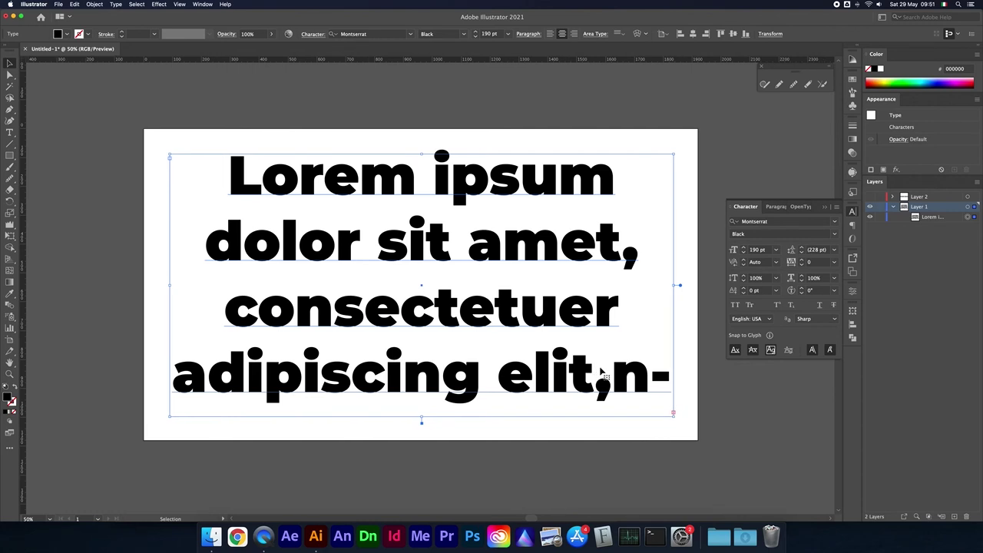
scroll(607, 374, "right", 5)
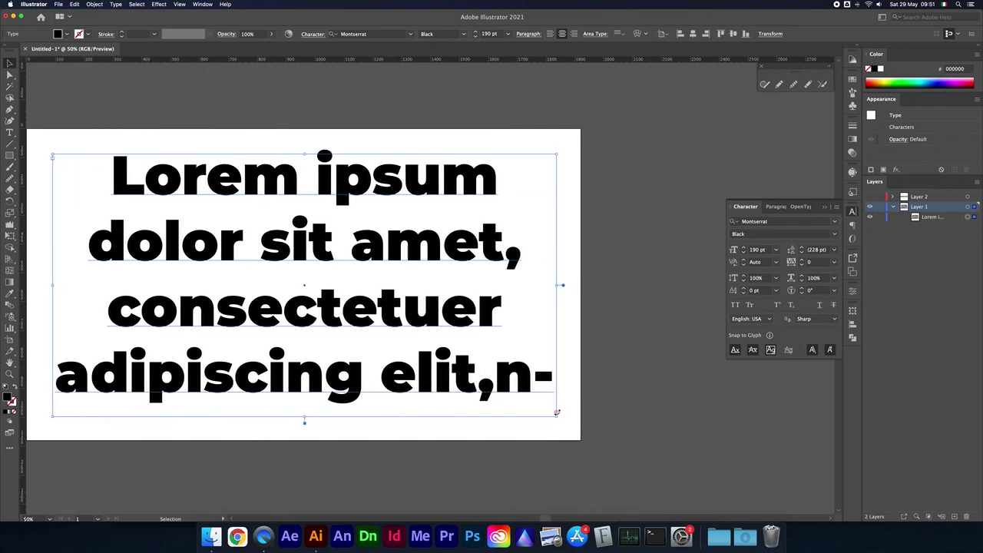
key("ctrl+minus")
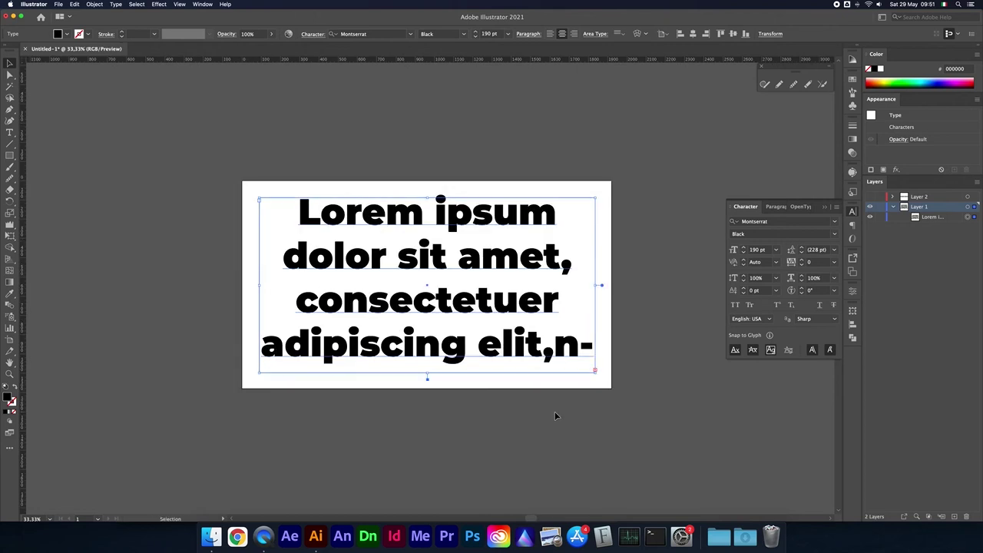
scroll(579, 379, "right", 2)
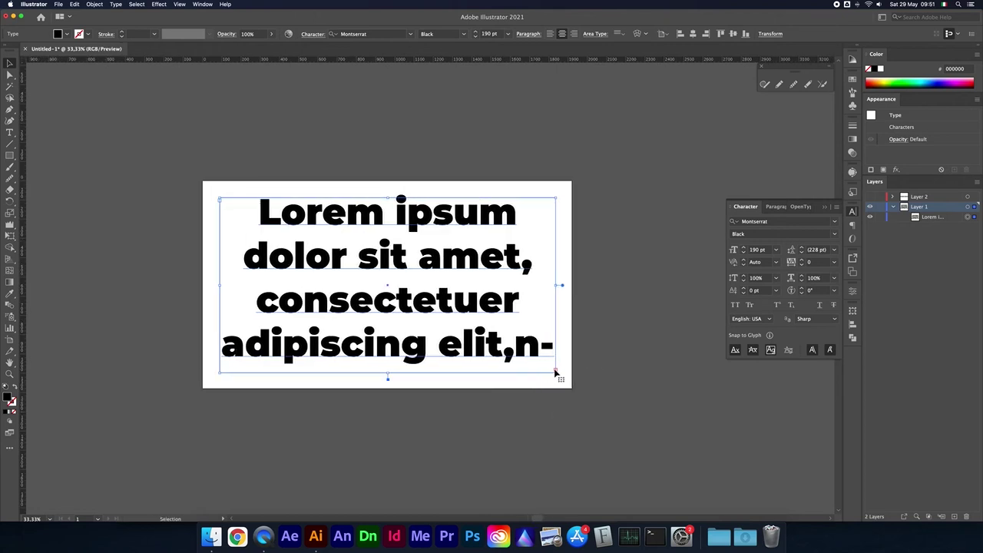
key("t")
left_click(555, 371)
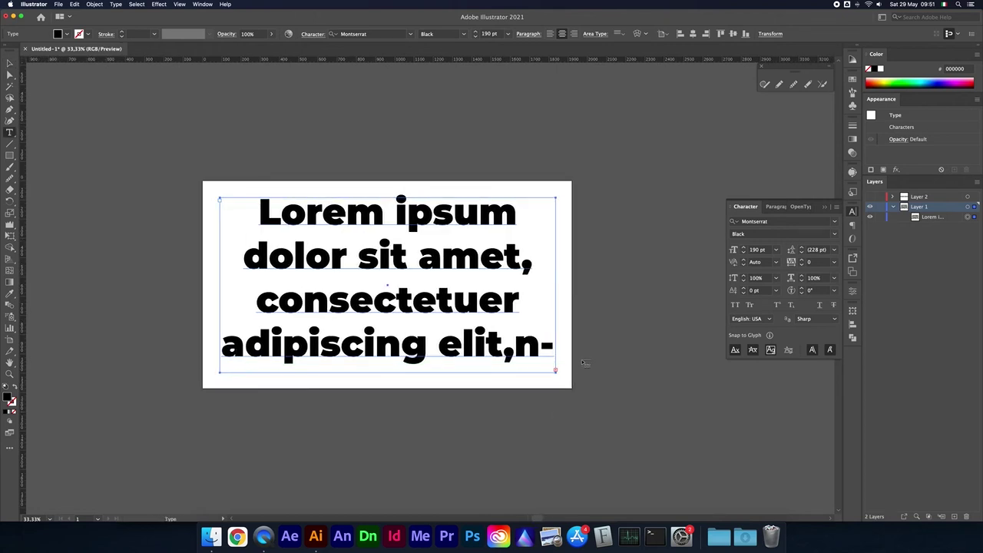
left_click(630, 269)
scroll(507, 397, "right", 5)
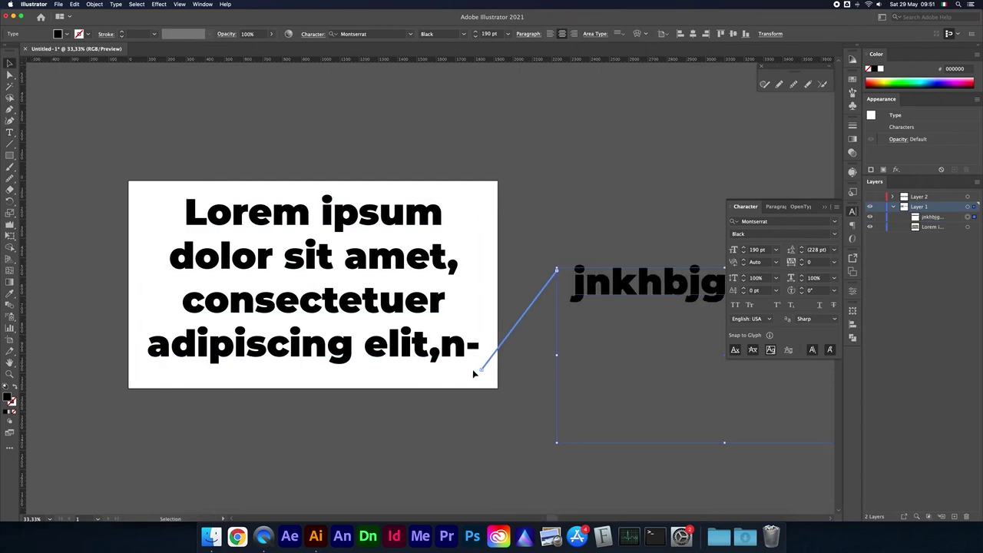
Delete the linked jnkhbjgvhgcgh overflow text frame.
left_click(435, 305)
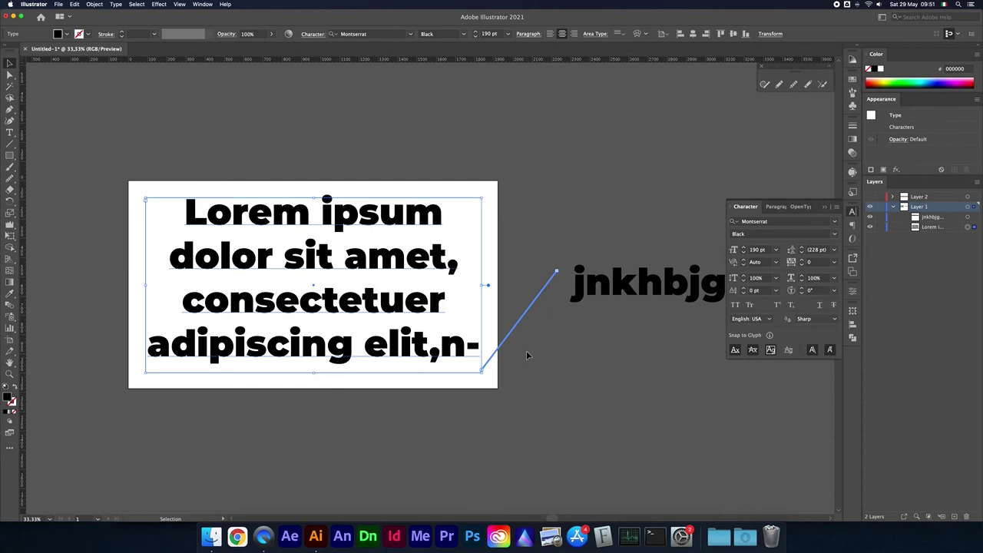
key("ctrl+minus")
key("ctrl+minus")
scroll(560, 330, "right", 1)
left_click(530, 290)
left_click_drag(537, 285, 540, 247)
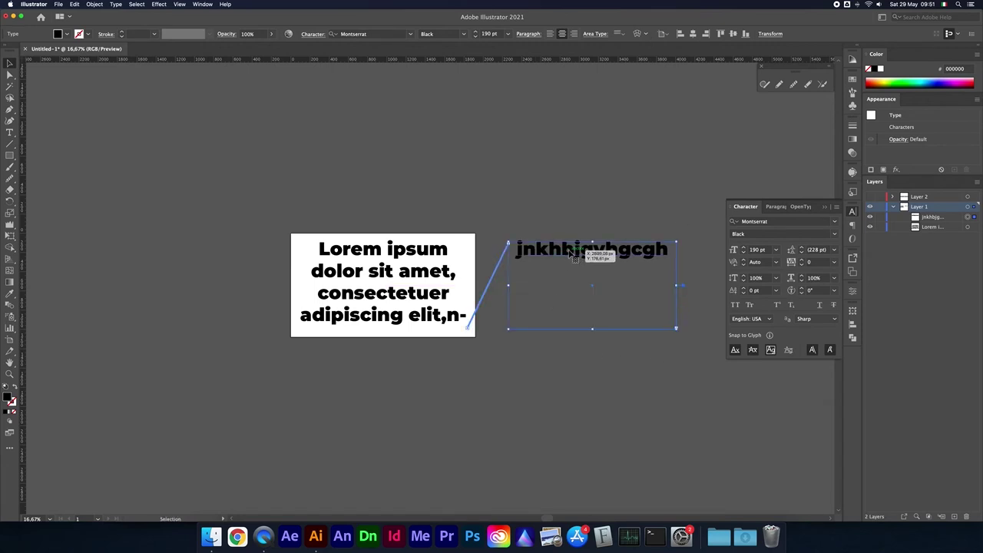
key("Delete")
Trim the Lorem text to 'Lorem ipsum dolor sit amet, consecte' by deleting trailing words.
double_click(439, 311)
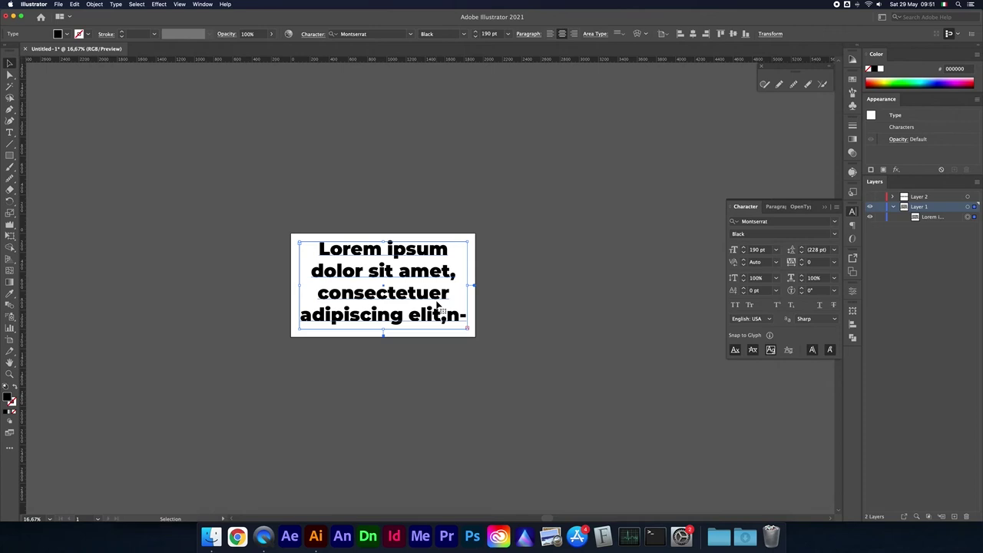
left_click_drag(410, 293, 487, 322)
type("jnkhb-jgvhgcgh")
left_click_drag(396, 293, 435, 311)
key("BackSpace")
scroll(439, 310, "up", 1)
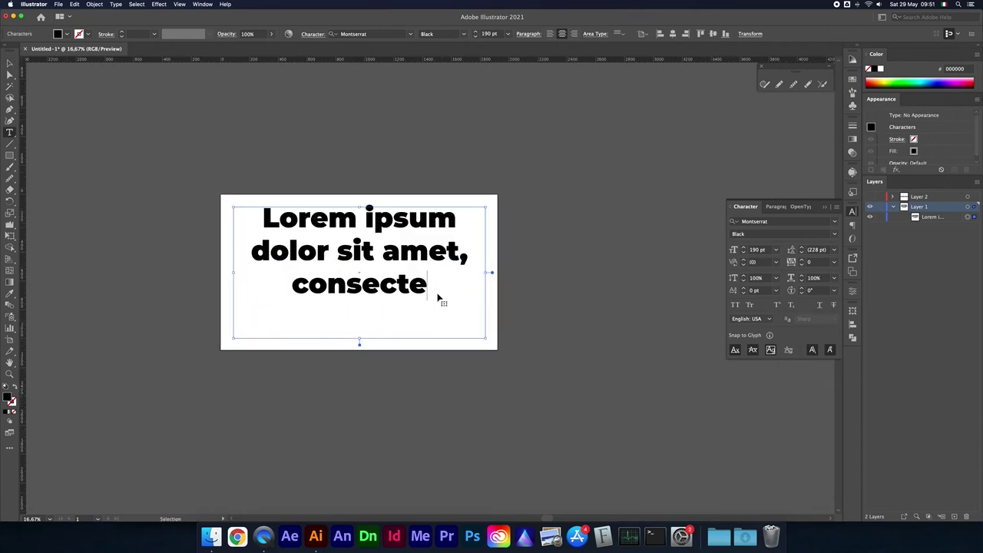
scroll(429, 283, "left", 1)
scroll(430, 284, "left", 1)
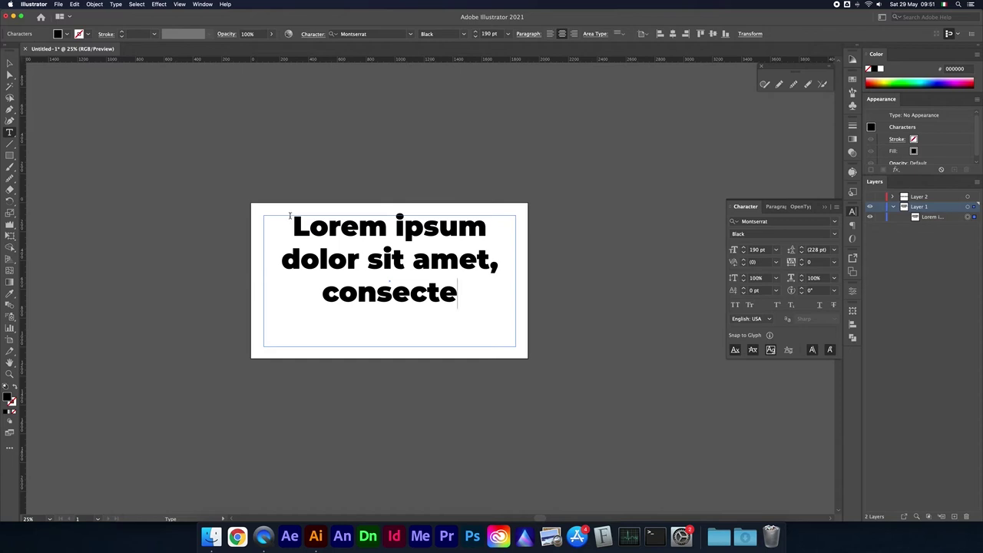
key("Escape")
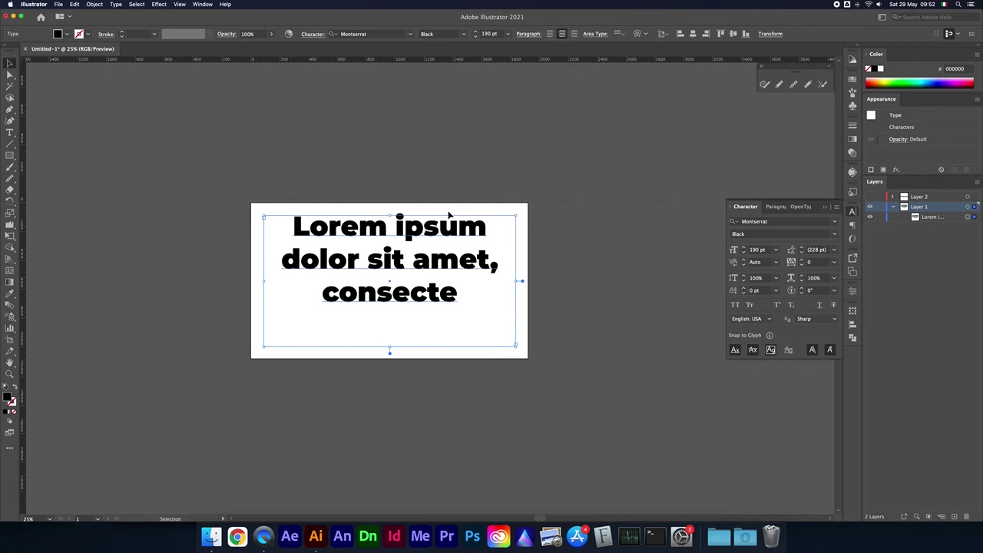
left_click(556, 219)
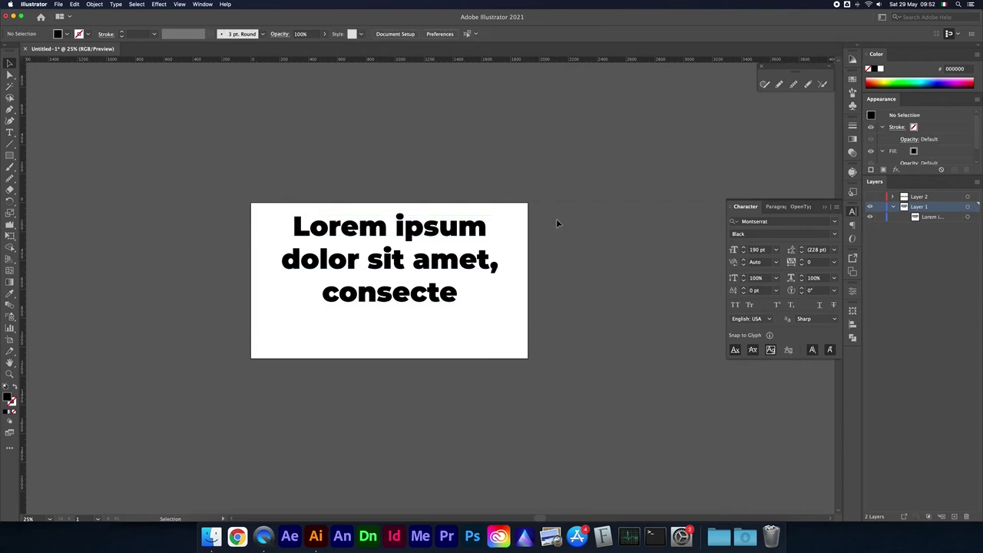
Select all the text in the frame and set its size to 12 pt.
key("super+equal")
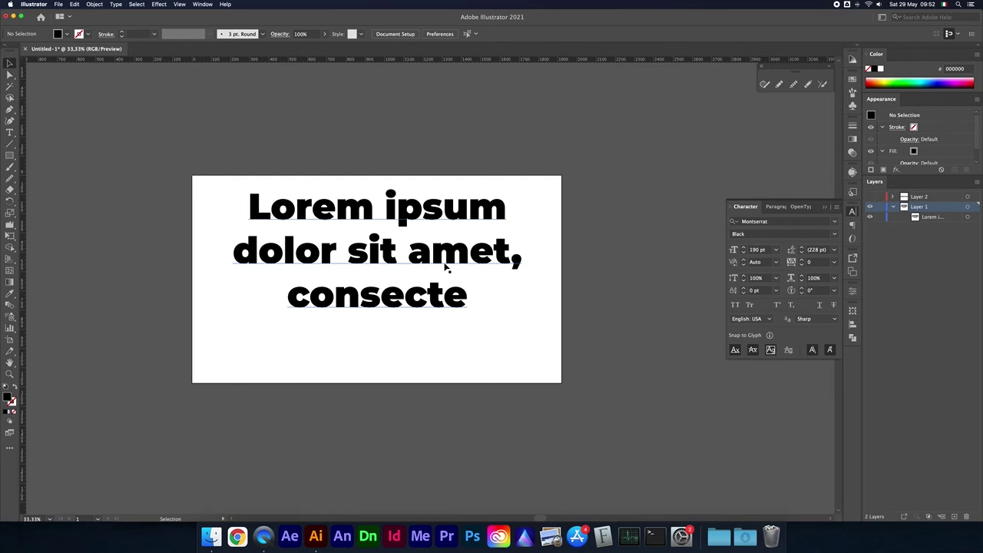
left_click(448, 267)
double_click(422, 254)
key("super+a")
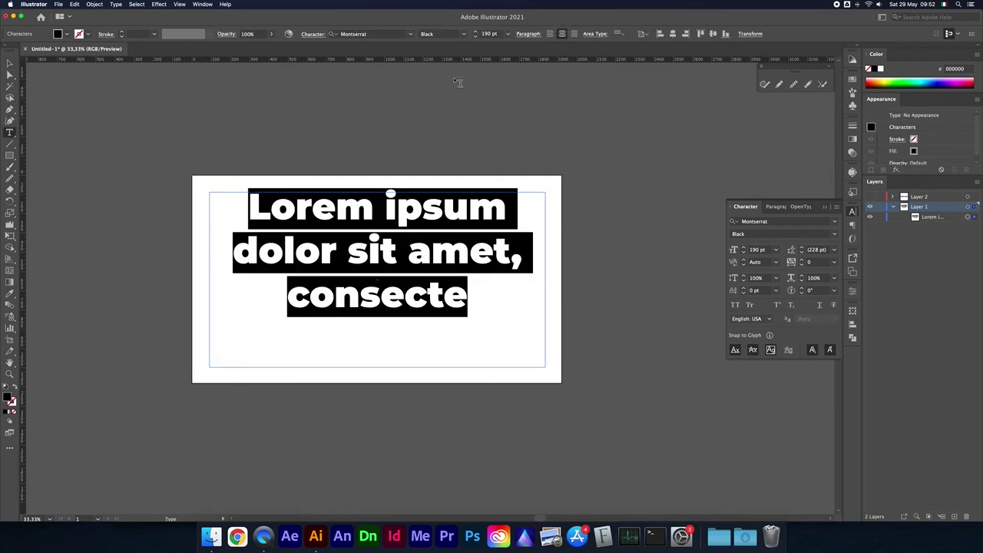
left_click(507, 34)
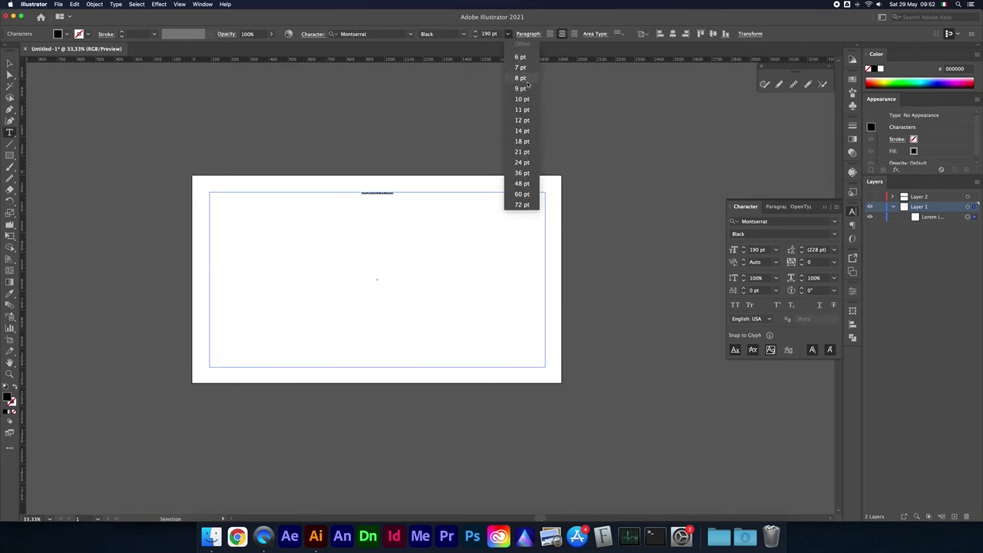
key("Return")
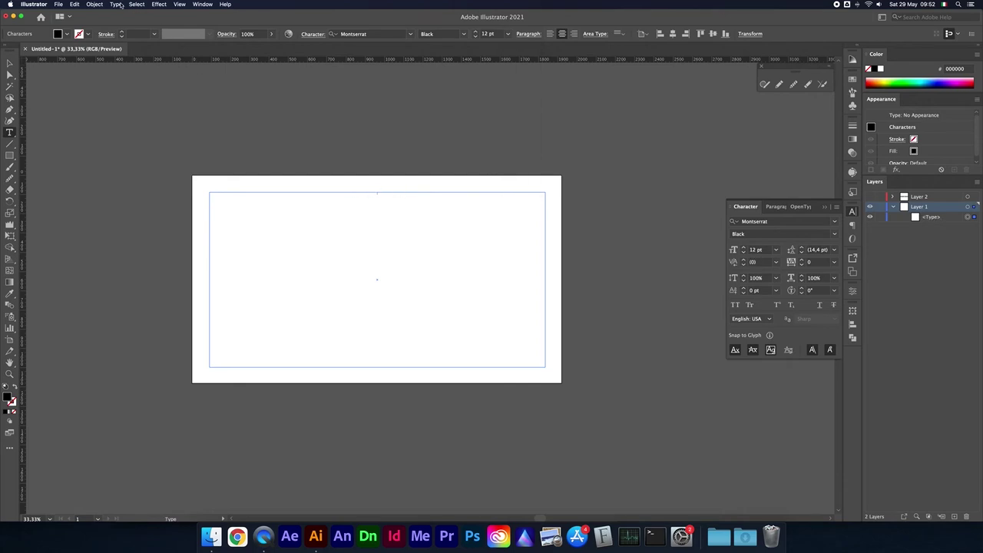
Fill the frame with placeholder text and left-align it.
left_click(119, 4)
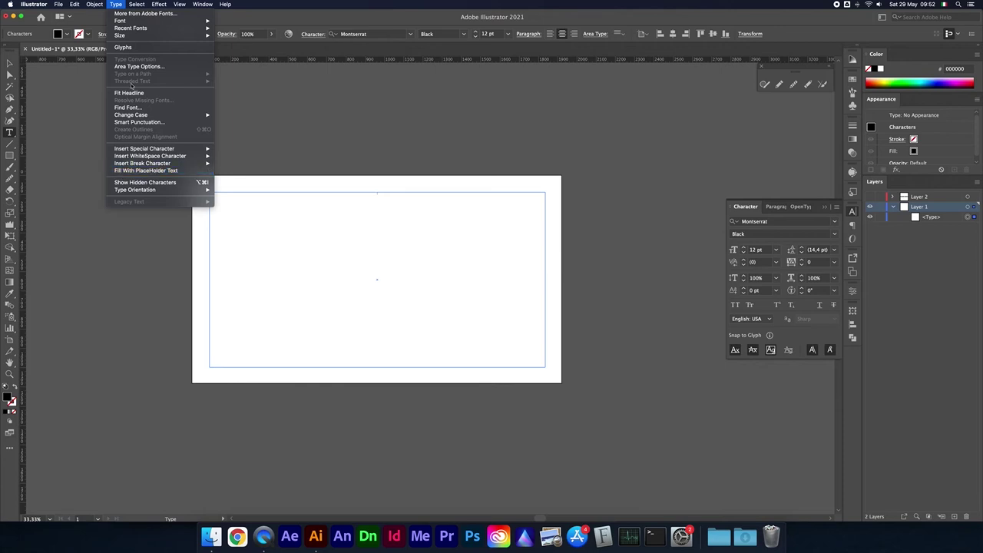
left_click(159, 171)
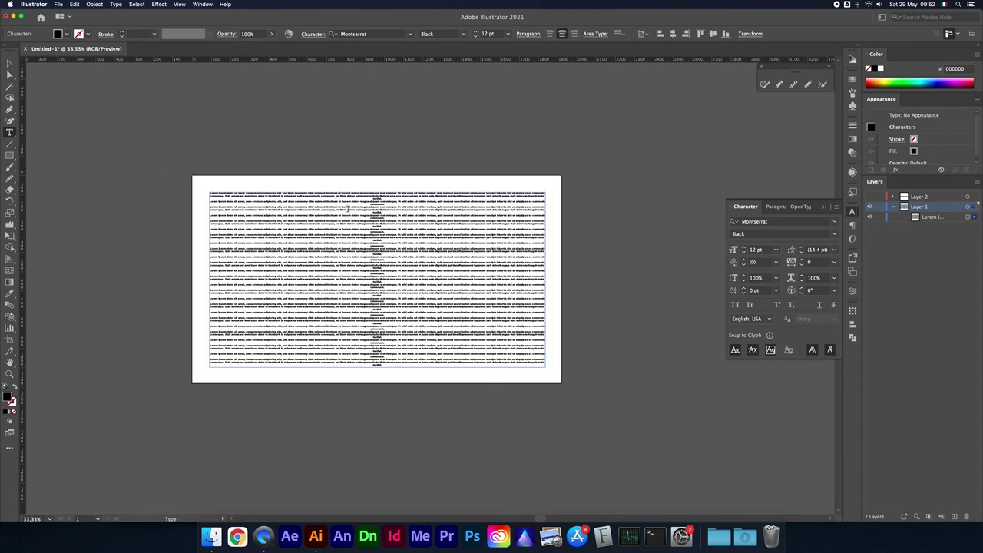
key("super+a")
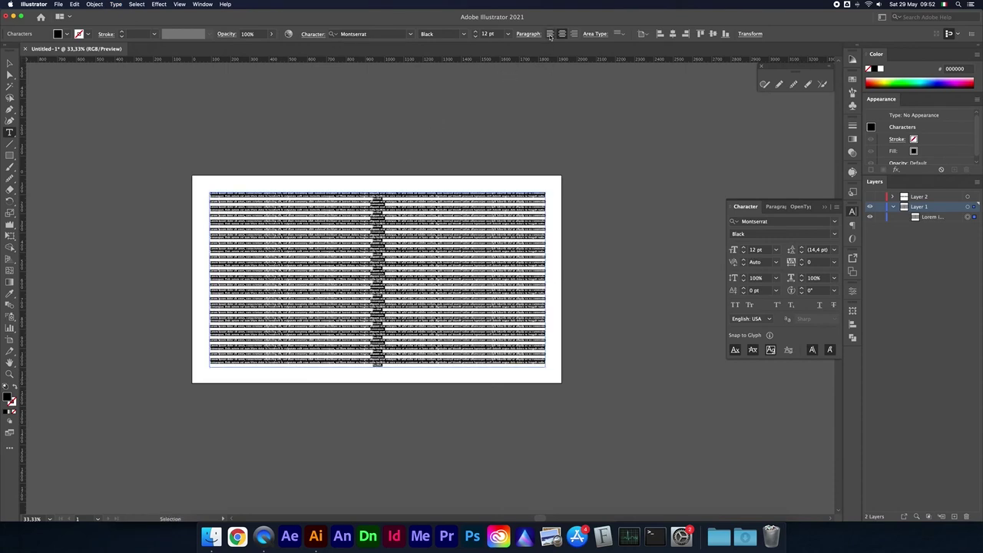
left_click(549, 34)
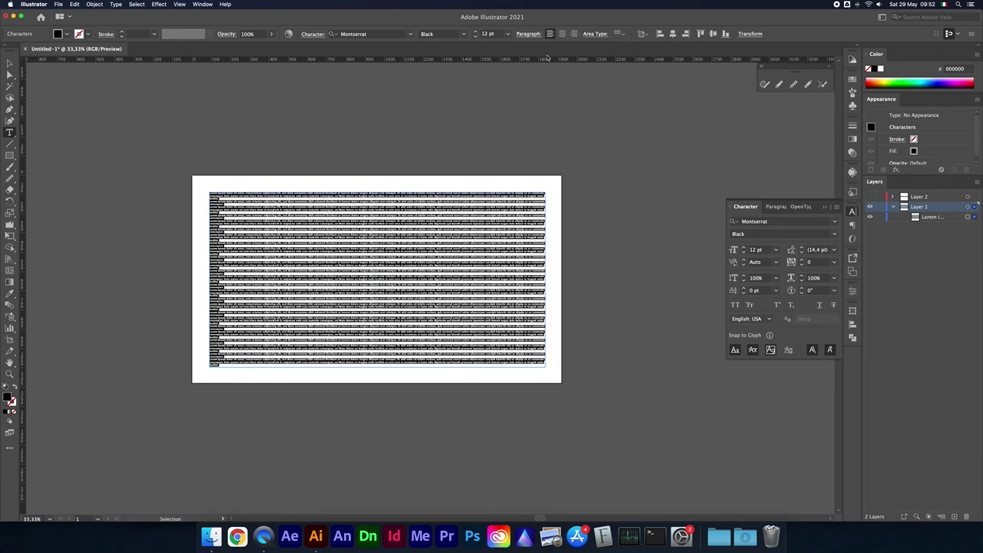
key("super+equal")
key("super+equal")
scroll(431, 275, "left", 2)
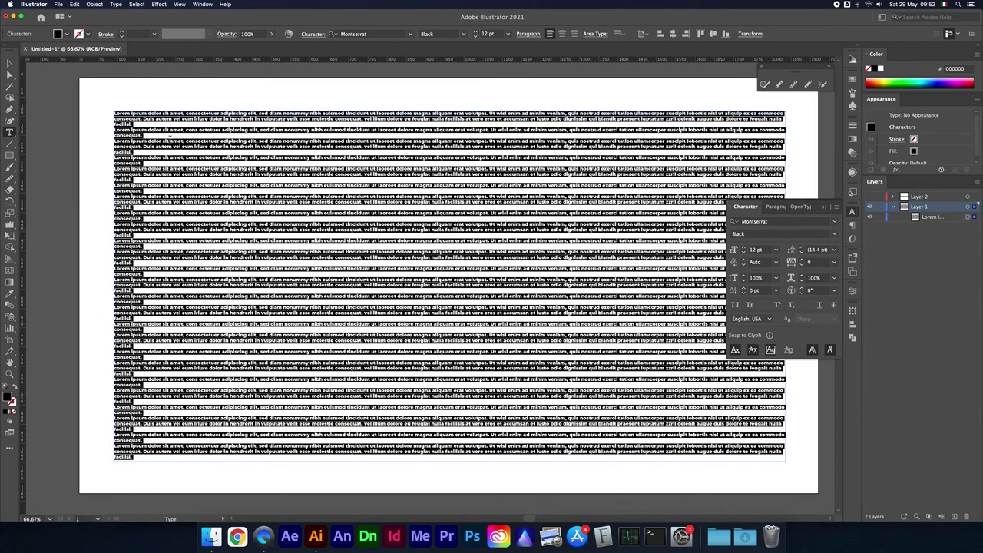
scroll(431, 276, "left", 2)
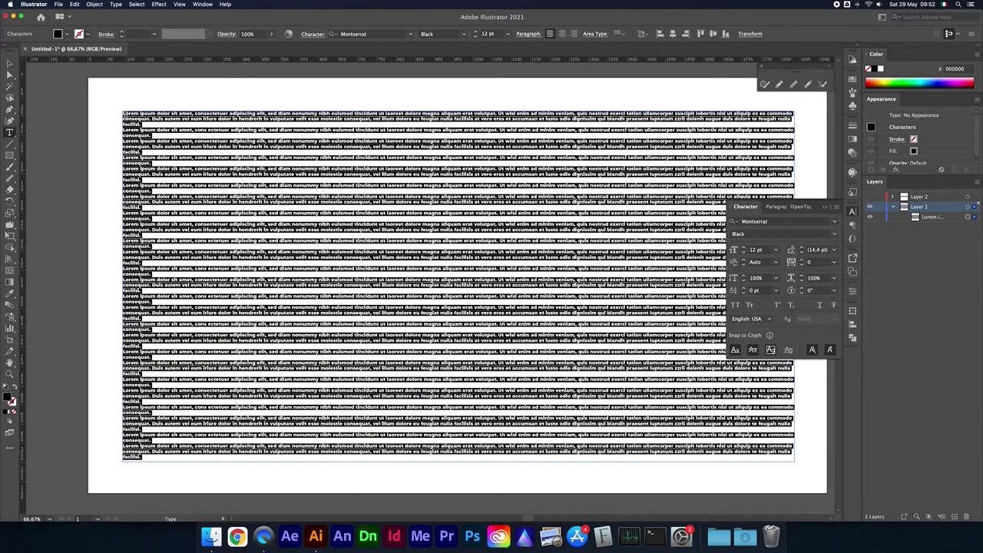
left_click(161, 127)
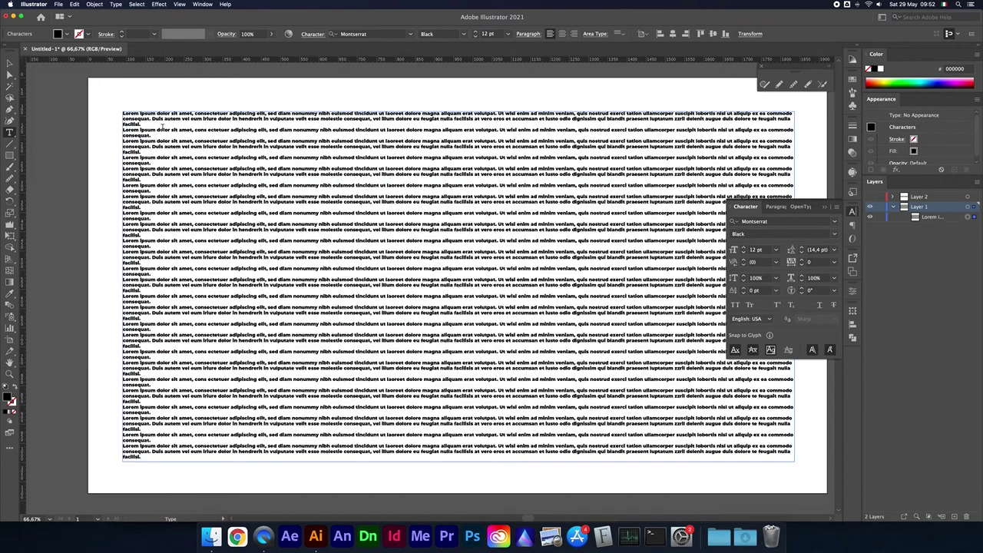
Reselect the placeholder text frame and open Area Type Options.
key("super+minus")
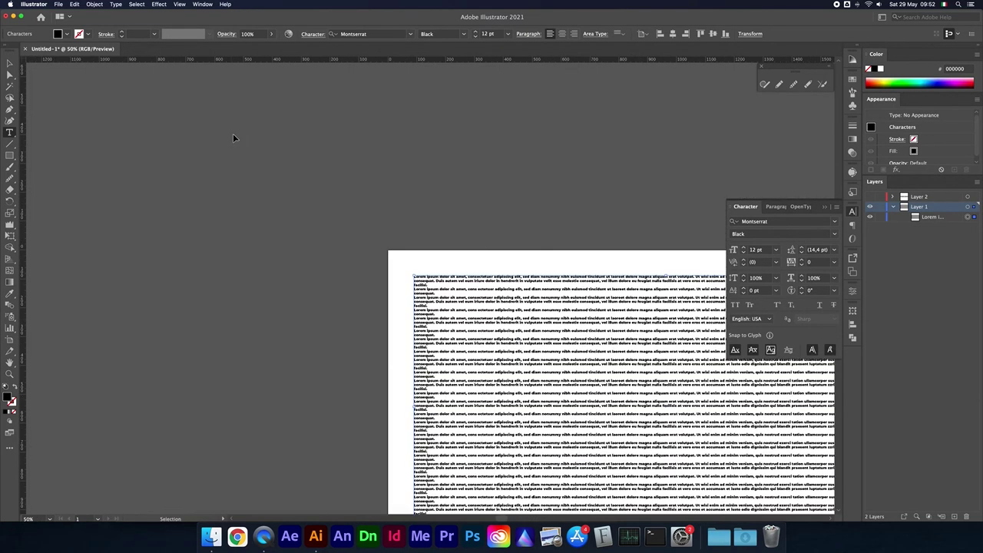
scroll(443, 312, "right", 2)
scroll(443, 312, "right", 4)
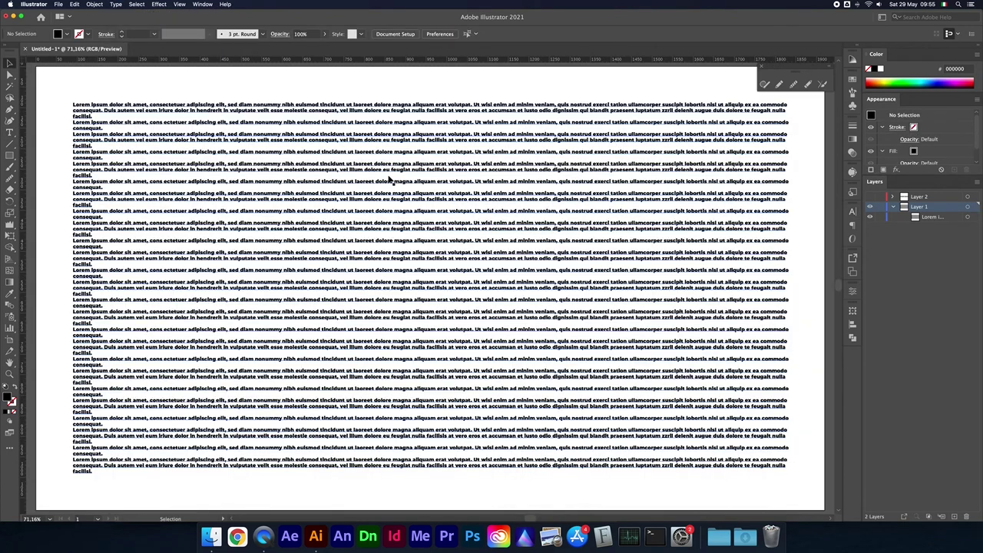
left_click(389, 182)
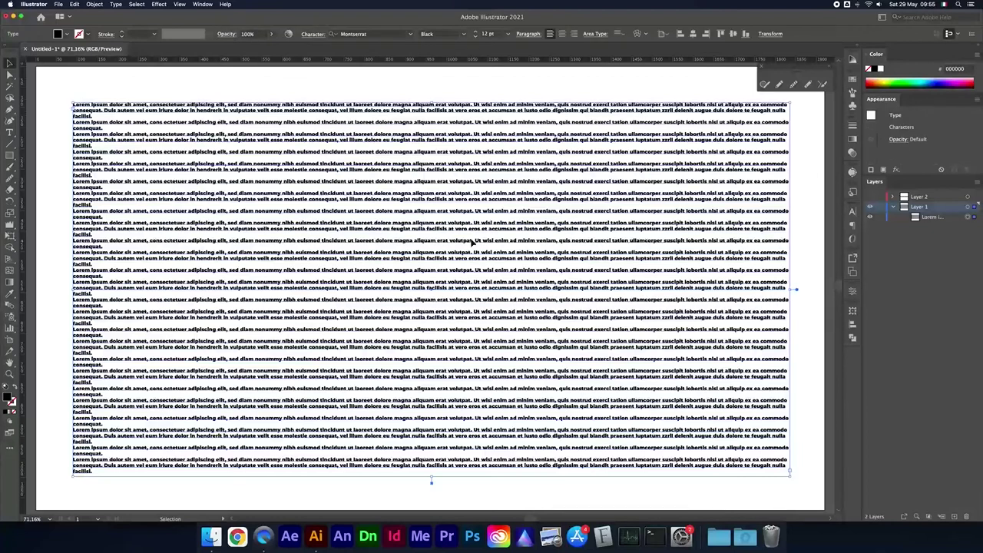
left_click(115, 5)
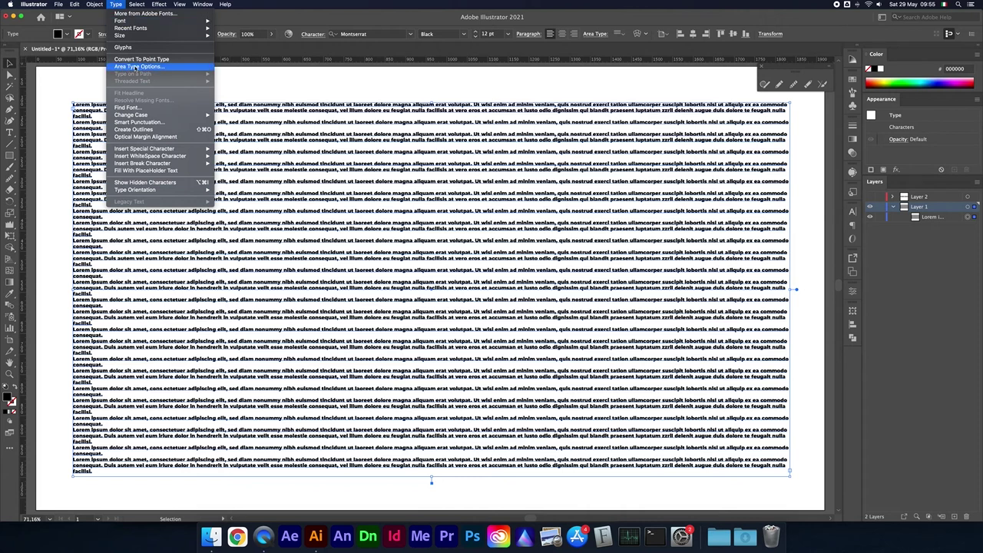
left_click(153, 68)
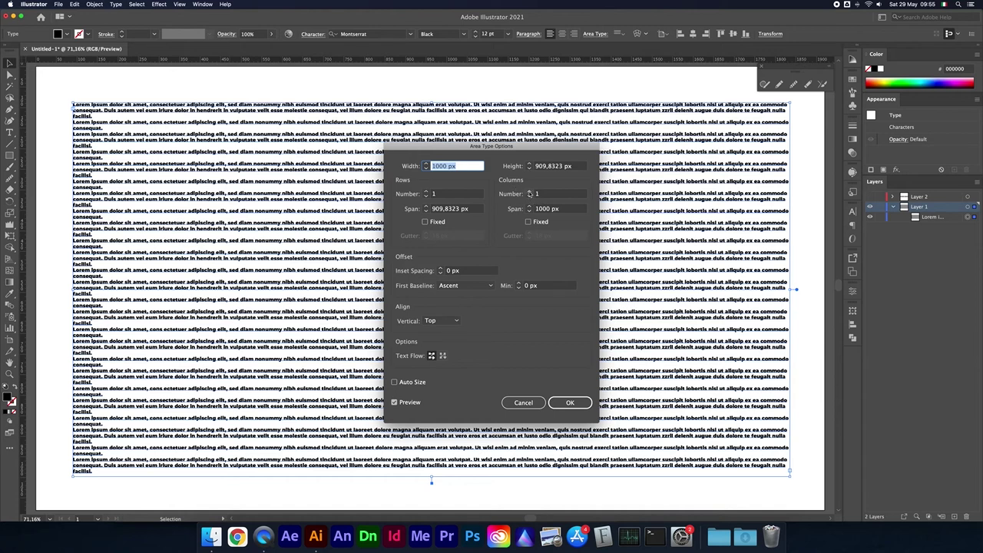
Set the Area Type Options column number to 3 and confirm with OK.
left_click(529, 192)
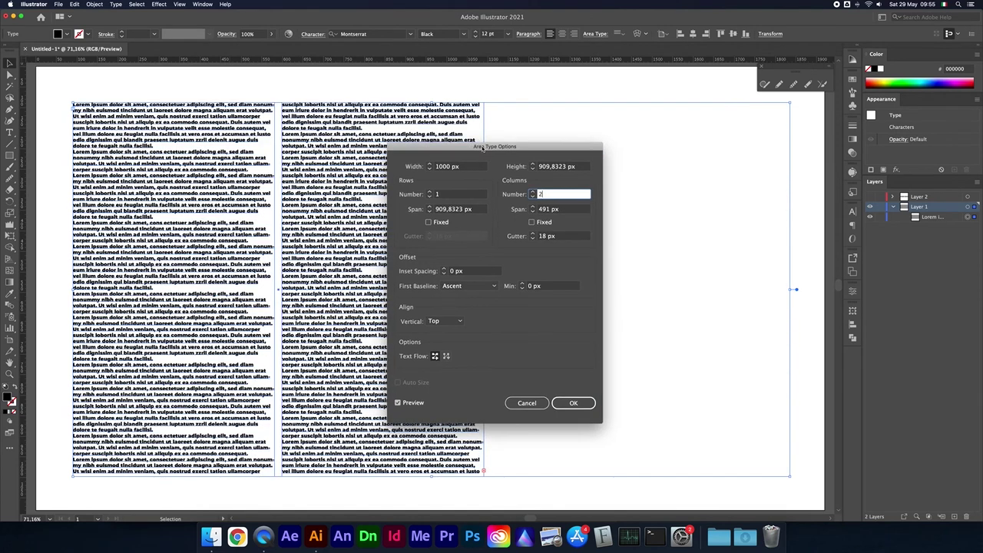
left_click_drag(480, 152, 655, 144)
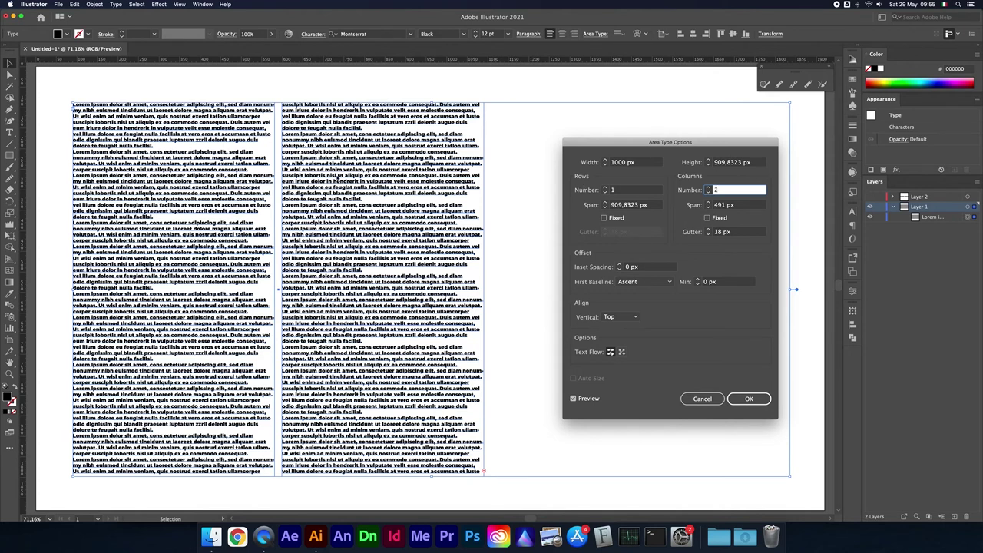
left_click(707, 187)
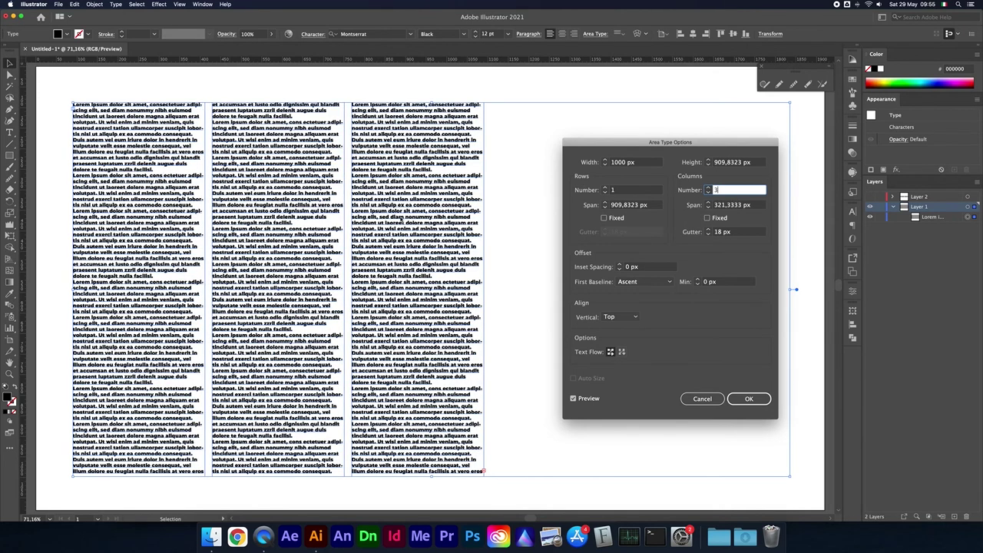
left_click(746, 398)
key("ctrl+minus")
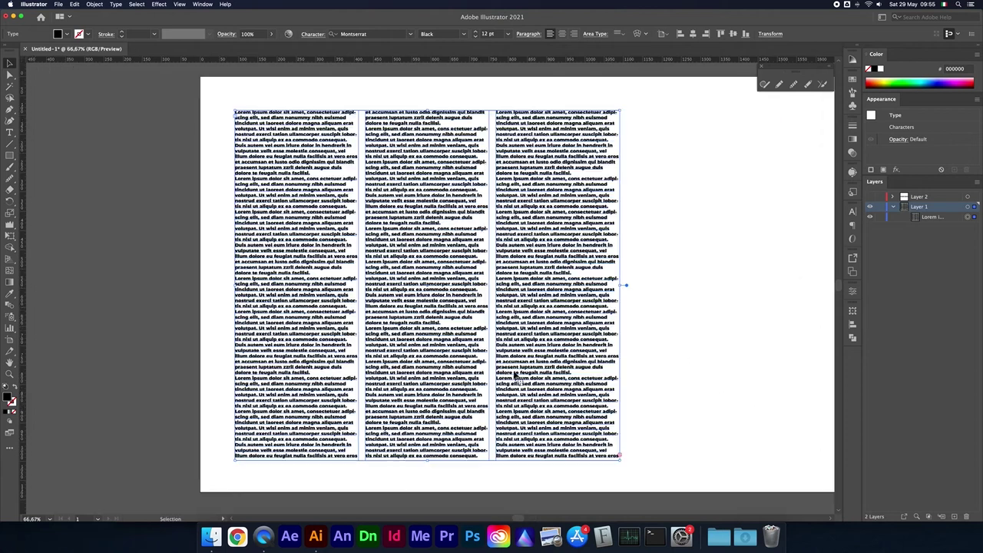
Drag the three-column frame's right edge out to the artboard's right edge.
left_click(643, 300)
key("ctrl+minus")
left_click(479, 307)
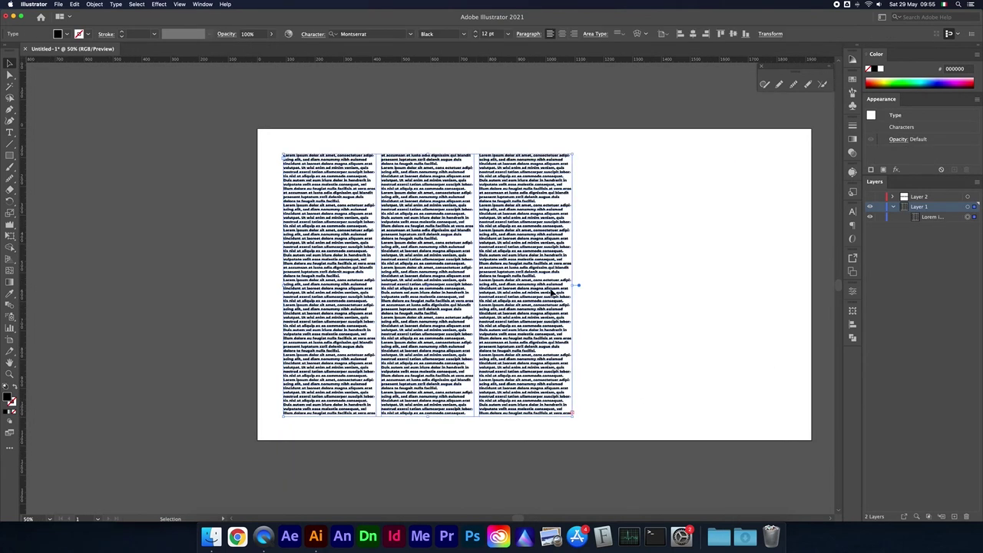
left_click_drag(597, 286, 777, 289)
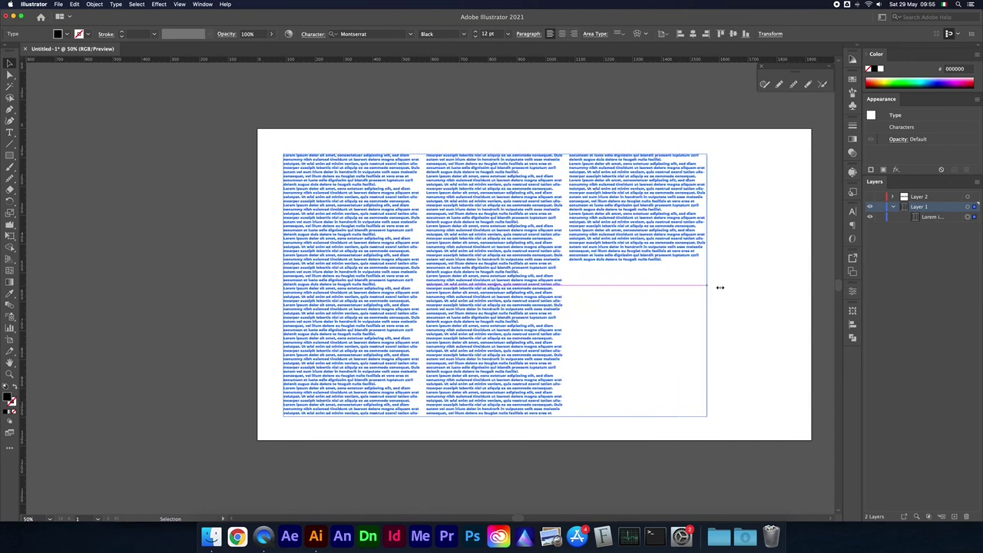
left_click_drag(777, 289, 787, 286)
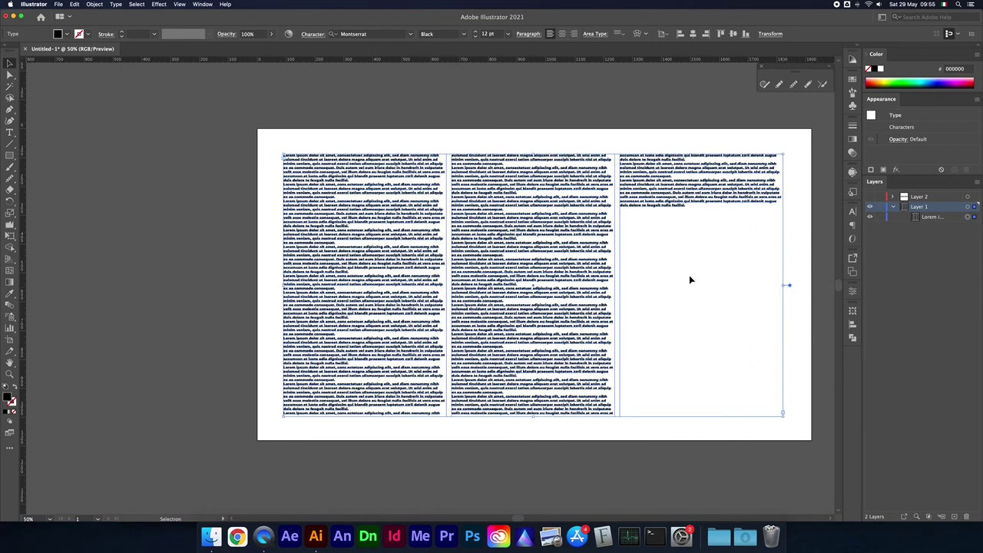
left_click(631, 131)
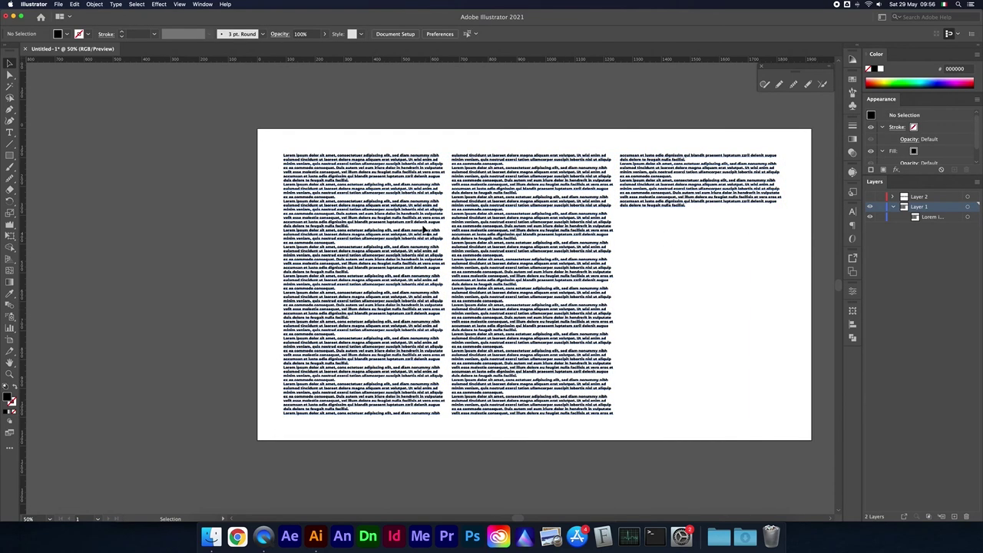
left_click(406, 224)
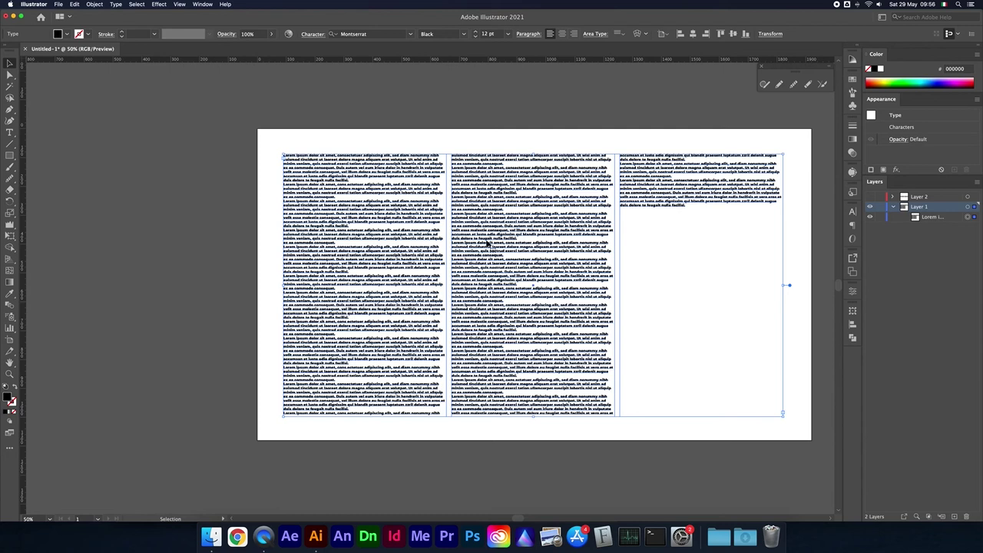
left_click(159, 4)
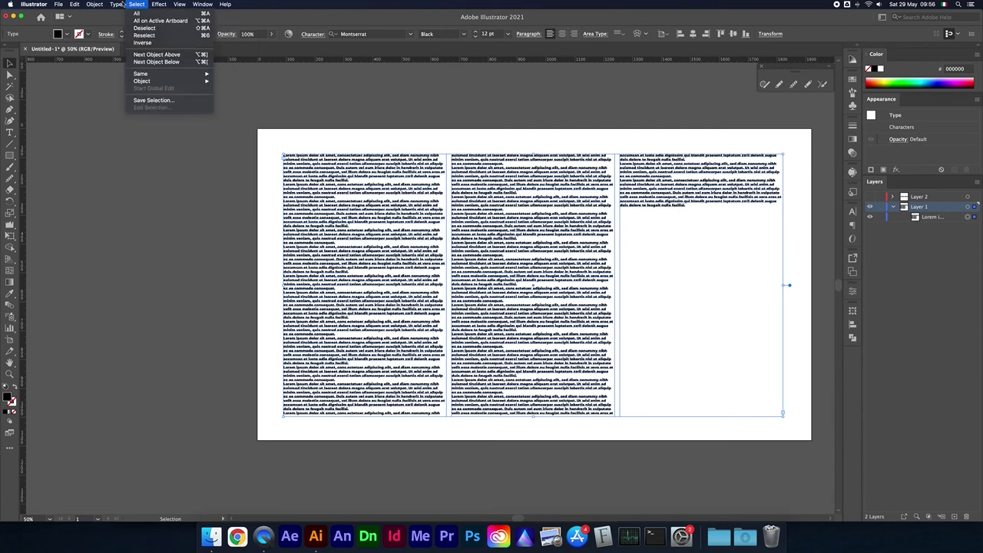
Lay the area text out in 3 columns with a 25 px gutter, then nudge the frame left.
left_click(139, 67)
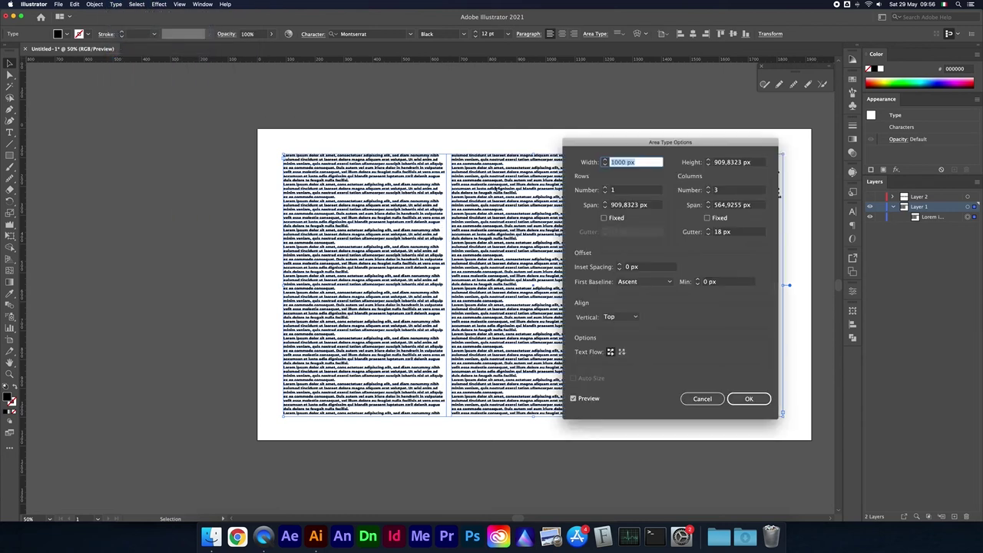
left_click(722, 232)
key("Up")
key("Up")
key("Up")
key("Up")
key("Up")
key("Up")
key("Up")
key("Up")
key("Up")
key("Down")
key("Down")
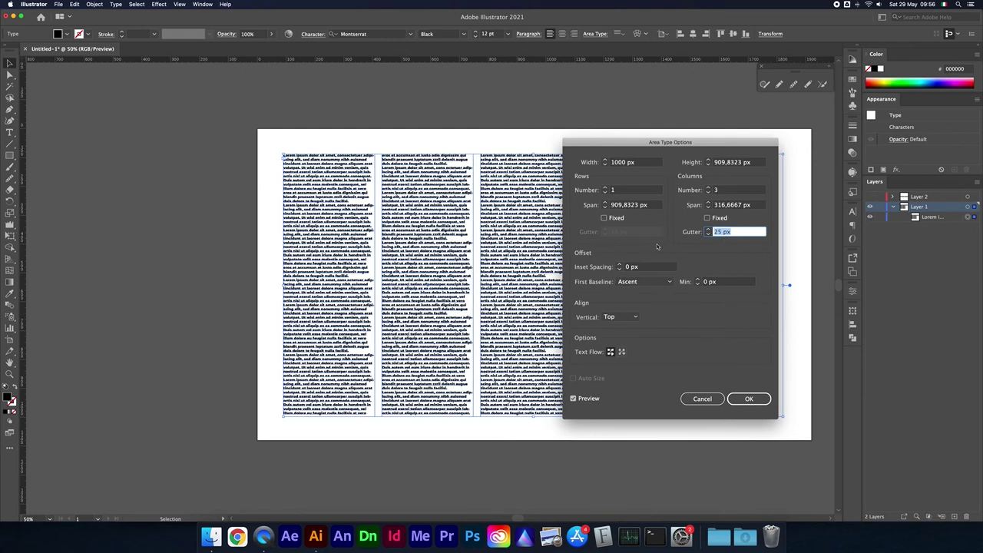
key("Return")
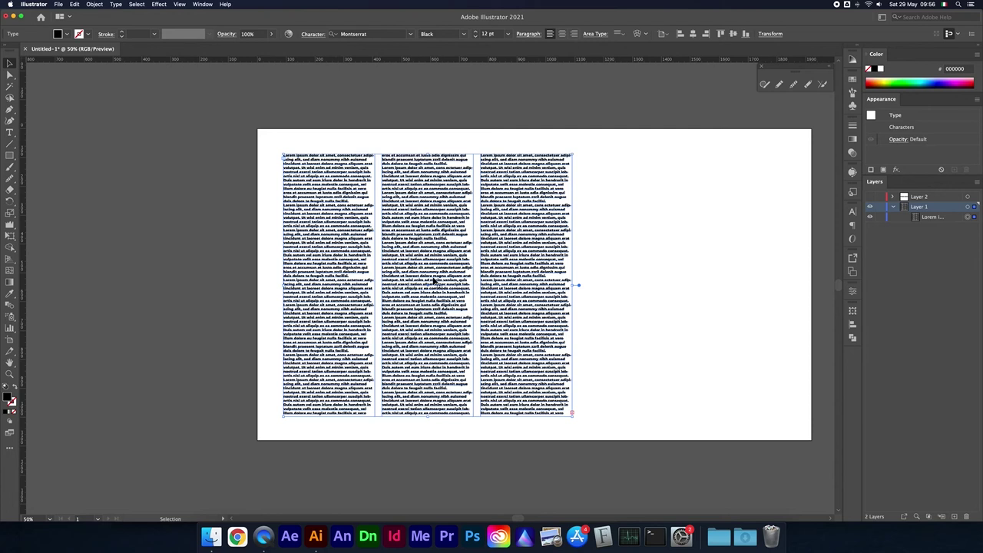
key("shift+Left")
key("shift+Left")
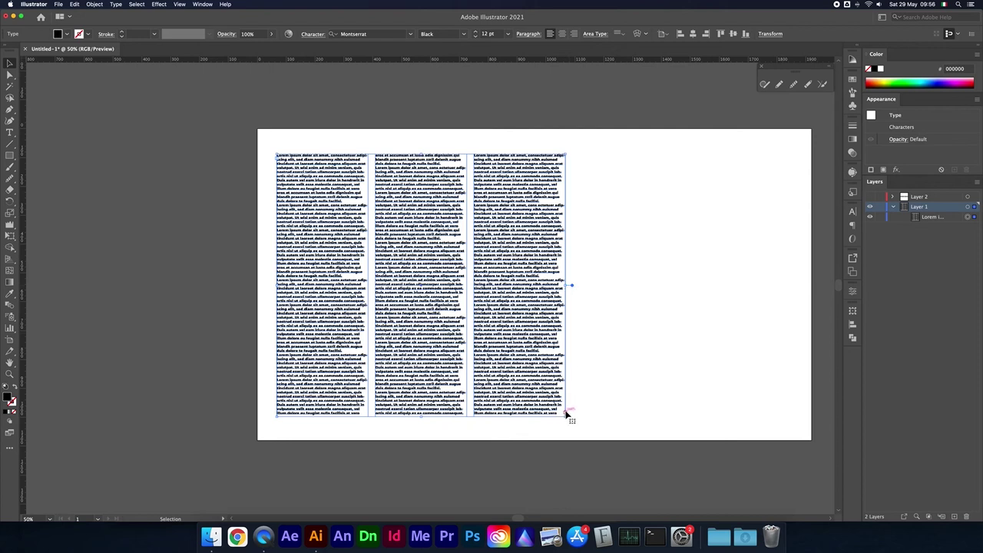
Widen the three-column text frame toward the artboard's right edge and deselect it.
mouse_move(571, 286)
left_mouse_down()
mouse_move(746, 285)
mouse_move(642, 296)
mouse_move(651, 294)
left_mouse_up()
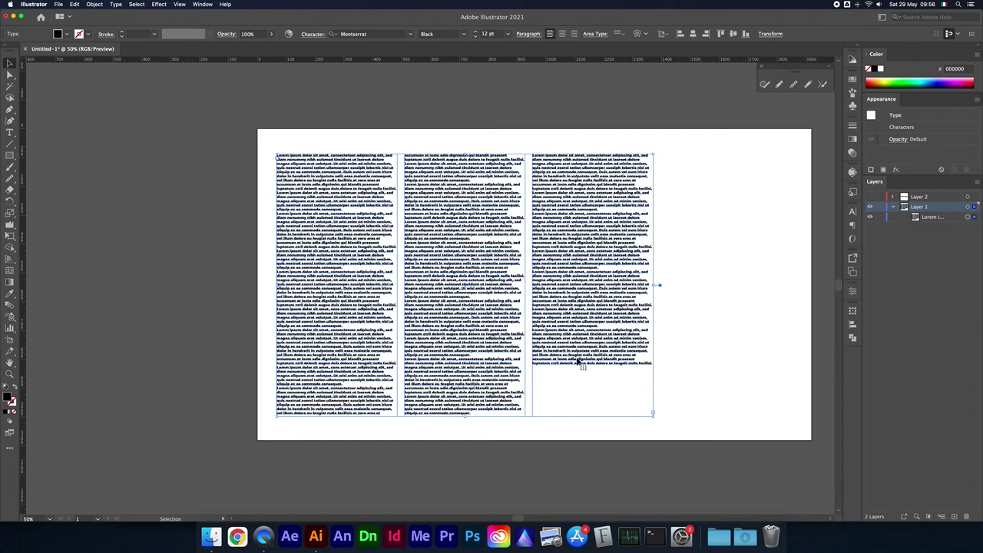
left_click(718, 226)
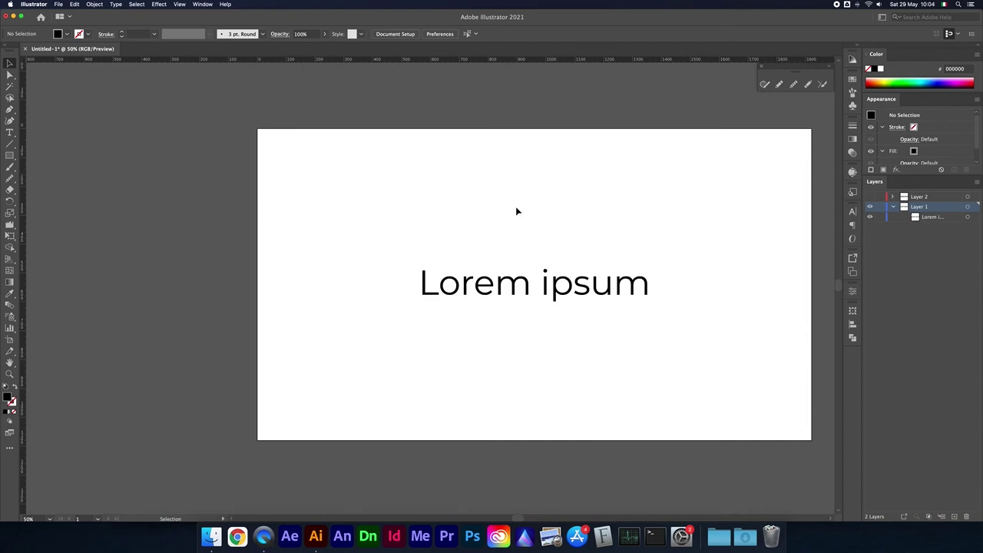
Centre 'Lorem ipsum' horizontally on the artboard and choose Envelope Distort > Make With Warp.
left_click(513, 283)
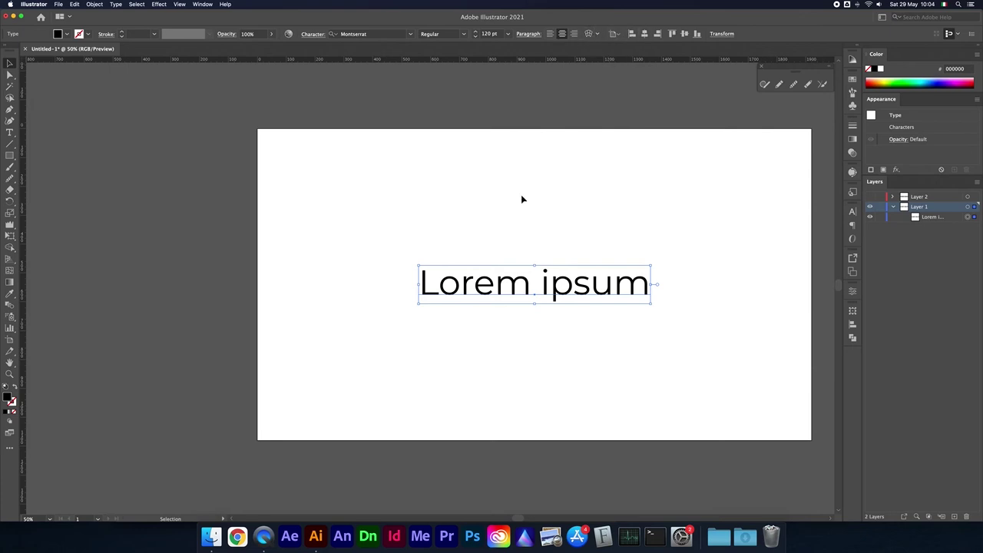
left_click(632, 34)
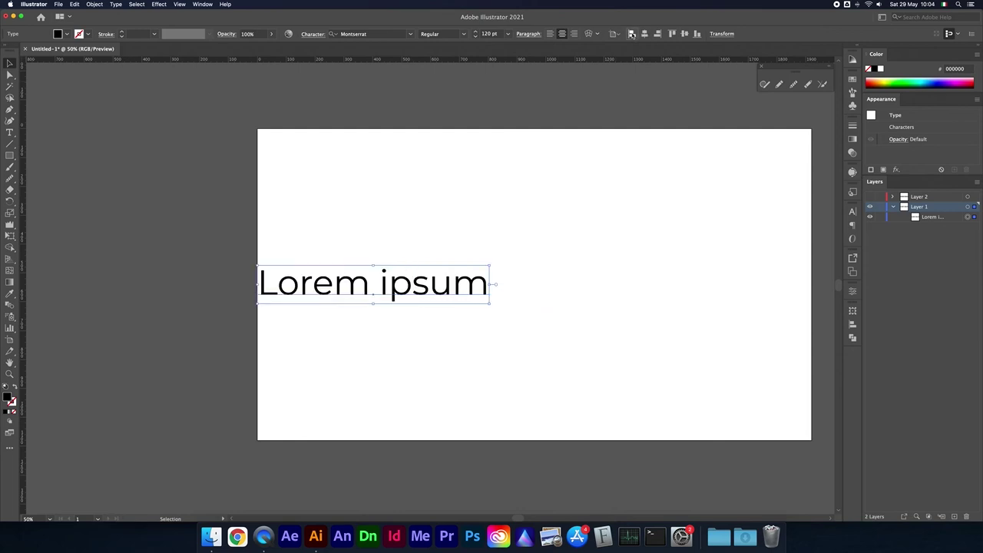
left_click(644, 34)
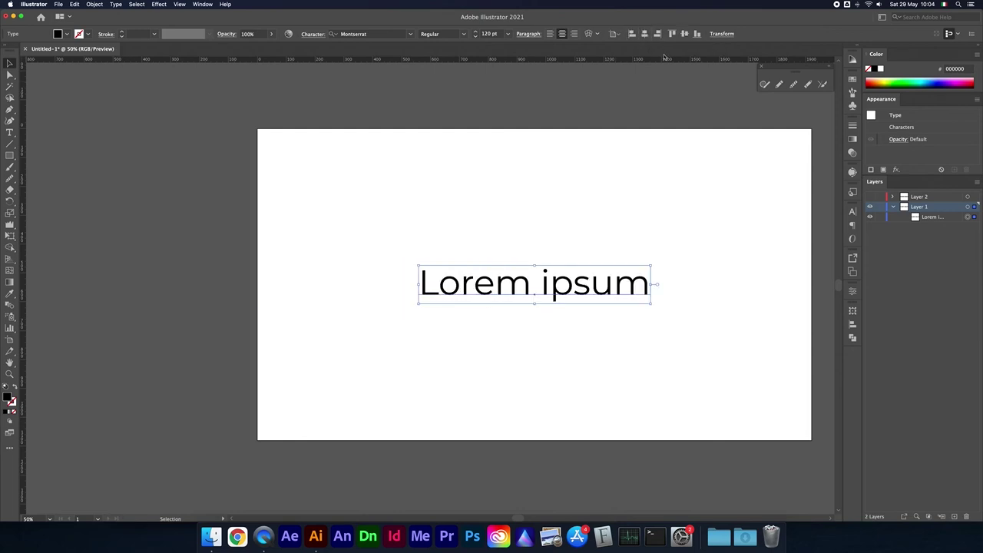
left_click(598, 34)
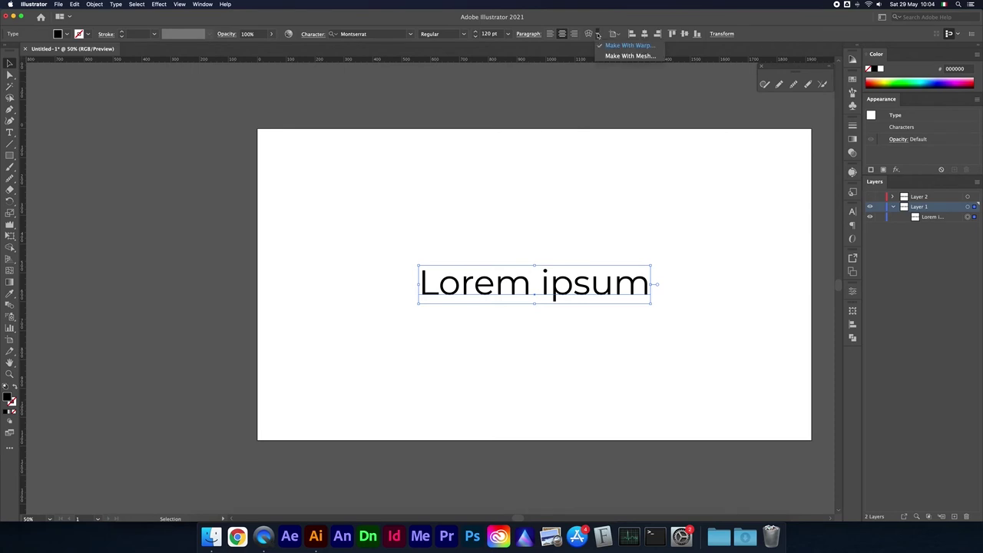
left_click(589, 35)
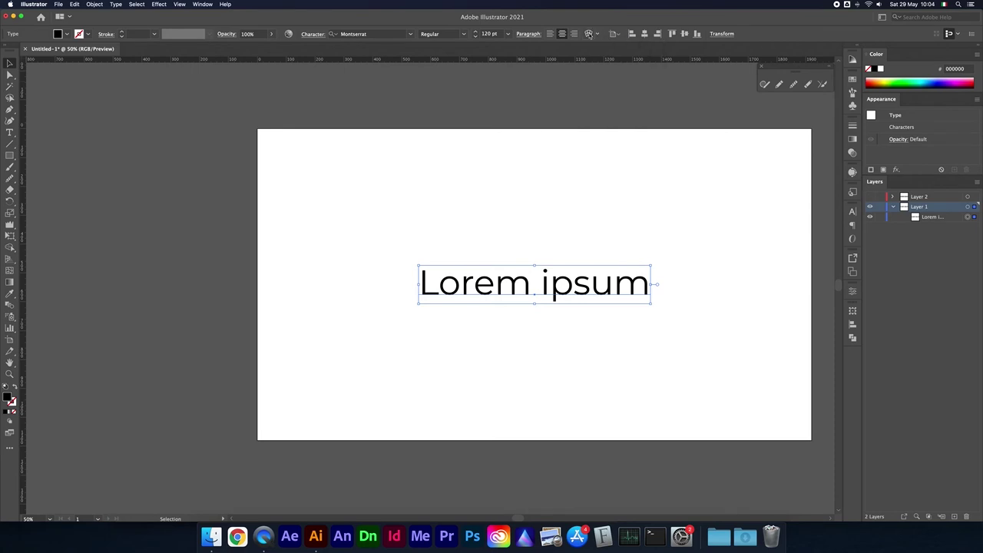
Warp 'Lorem ipsum' into a downward arc: -24% bend, -61% horizontal, vertical distortion near zero.
left_click_drag(482, 200, 259, 194)
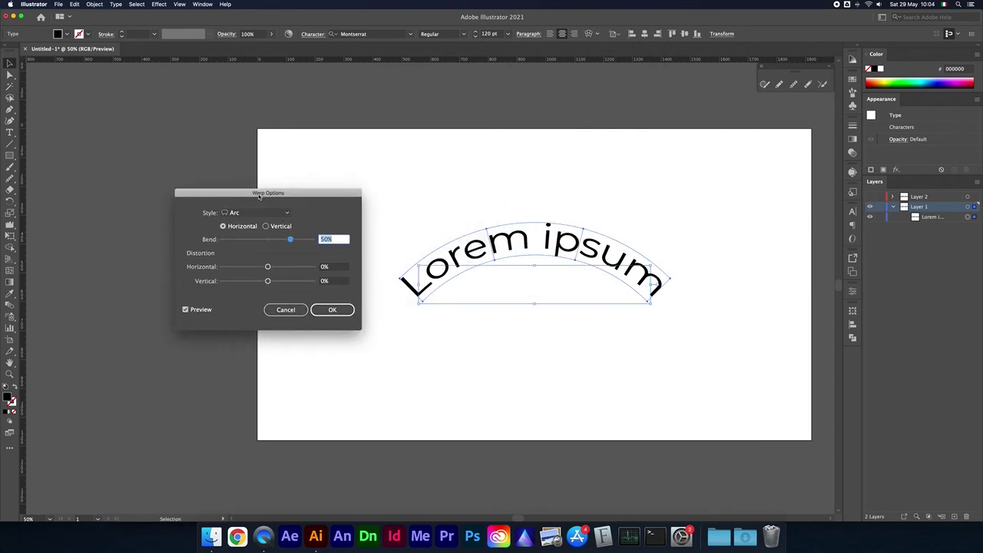
left_click_drag(289, 239, 247, 240)
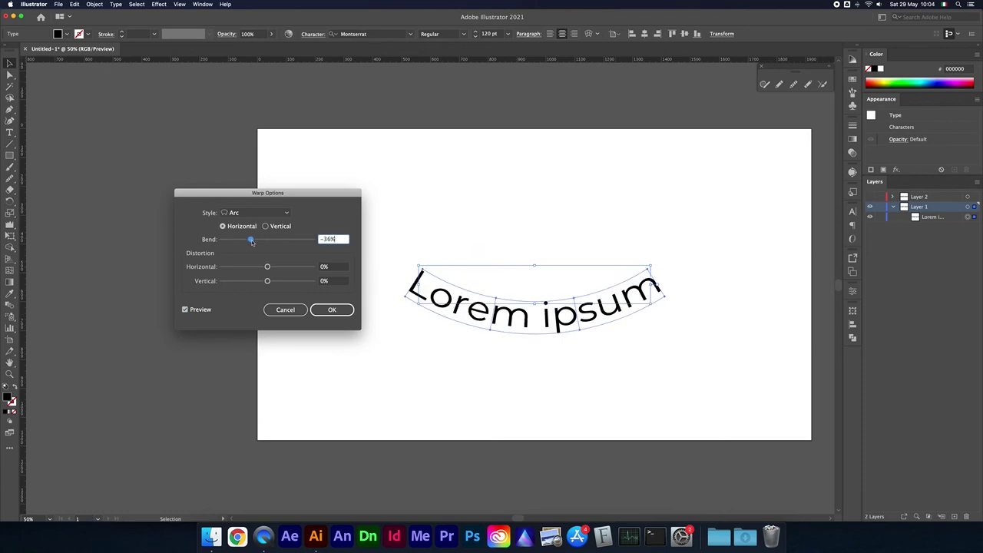
left_click_drag(267, 280, 275, 281)
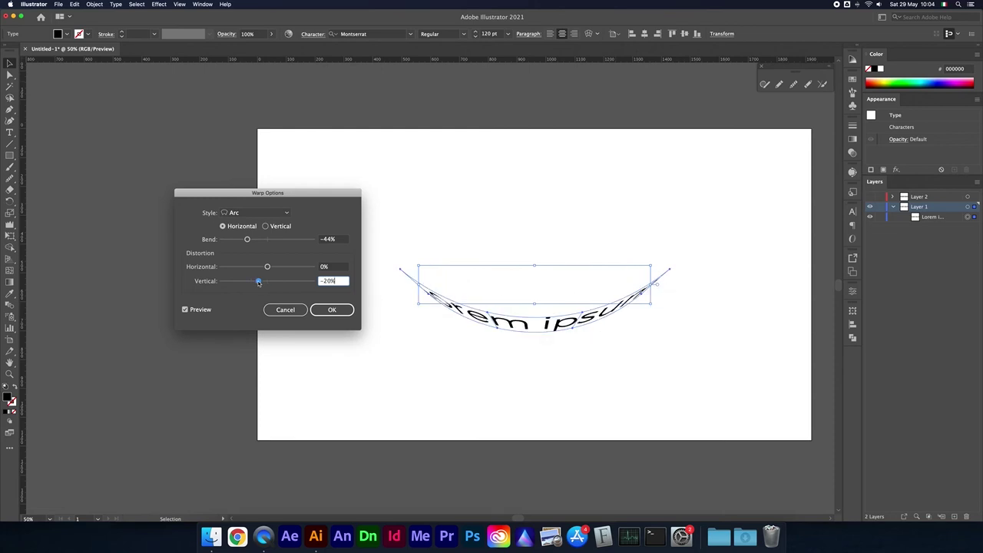
mouse_move(275, 281)
left_mouse_down()
mouse_move(239, 267)
mouse_move(257, 241)
left_mouse_up()
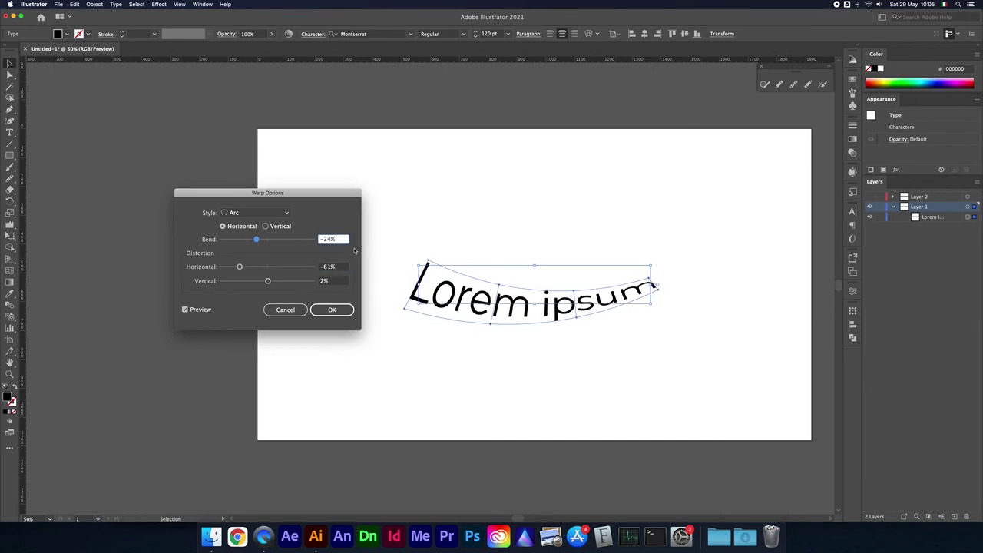
Try the Arch, Shell Lower and Flag warp styles, adjusting bend and distortion for each.
left_click(256, 213)
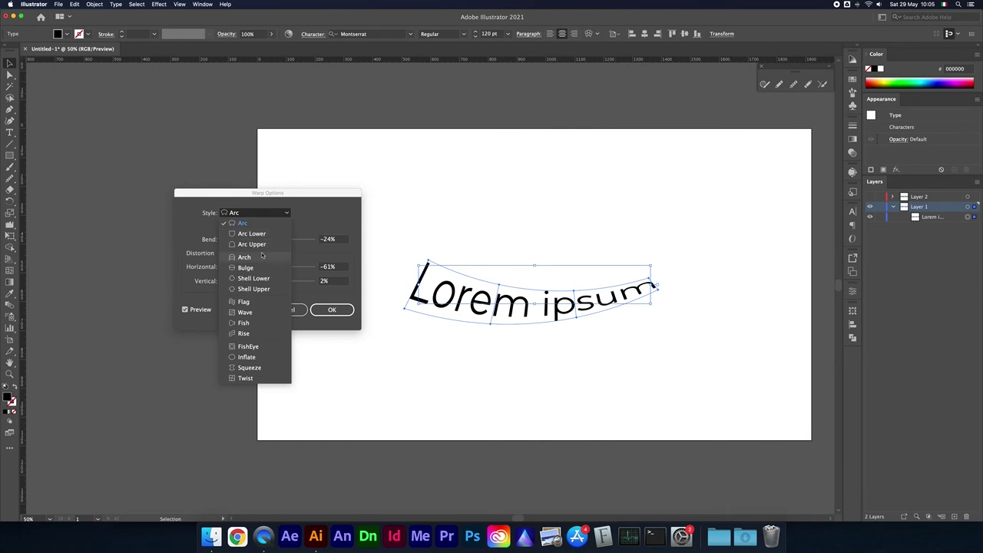
left_click(262, 257)
left_click(261, 213)
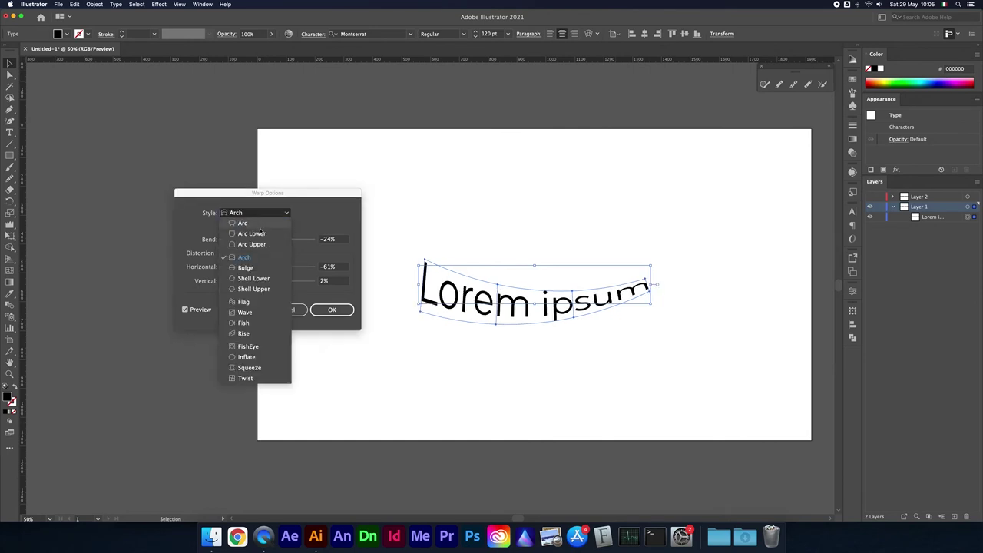
left_click(260, 278)
mouse_move(239, 266)
left_mouse_down()
mouse_move(267, 266)
mouse_move(270, 242)
mouse_move(282, 244)
left_mouse_up()
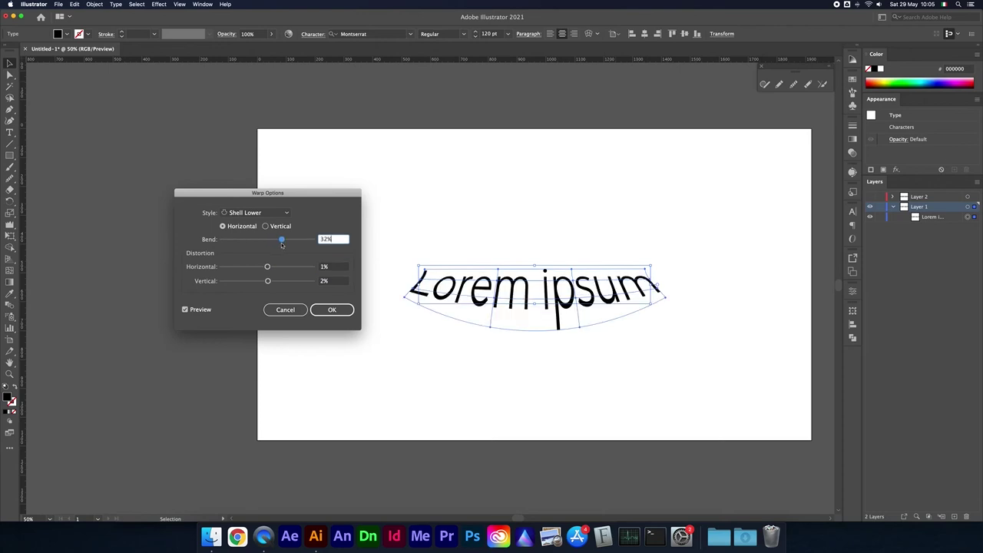
left_click(261, 212)
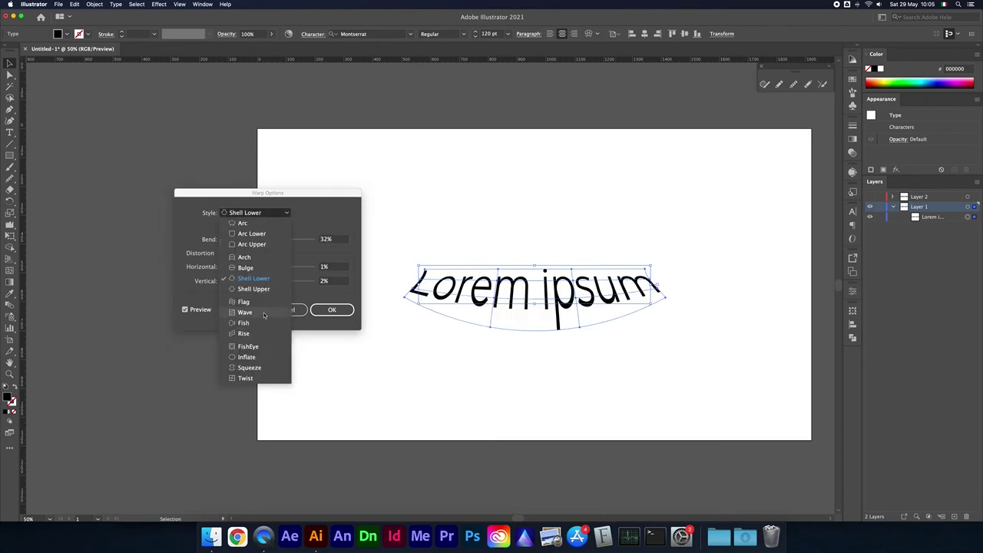
left_click(271, 302)
left_click_drag(281, 239, 294, 243)
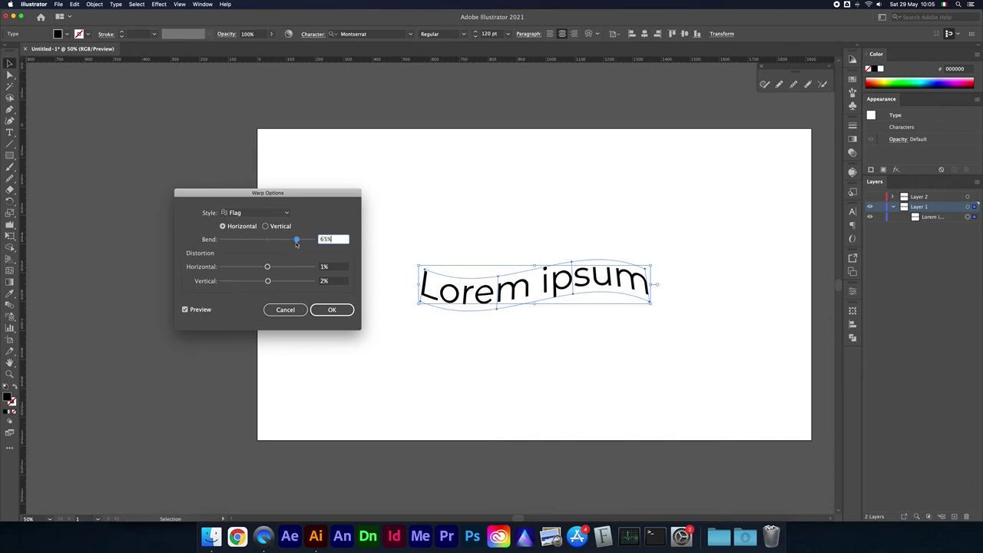
left_click_drag(267, 268, 301, 273)
Settle on a gentle Inflate warp with about 26% bend and little distortion.
left_click(253, 213)
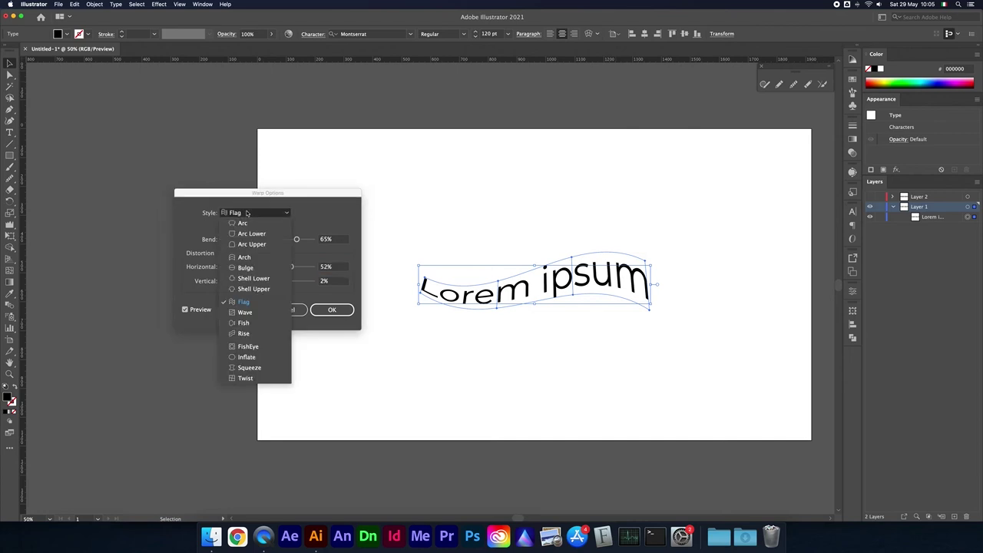
left_click(247, 357)
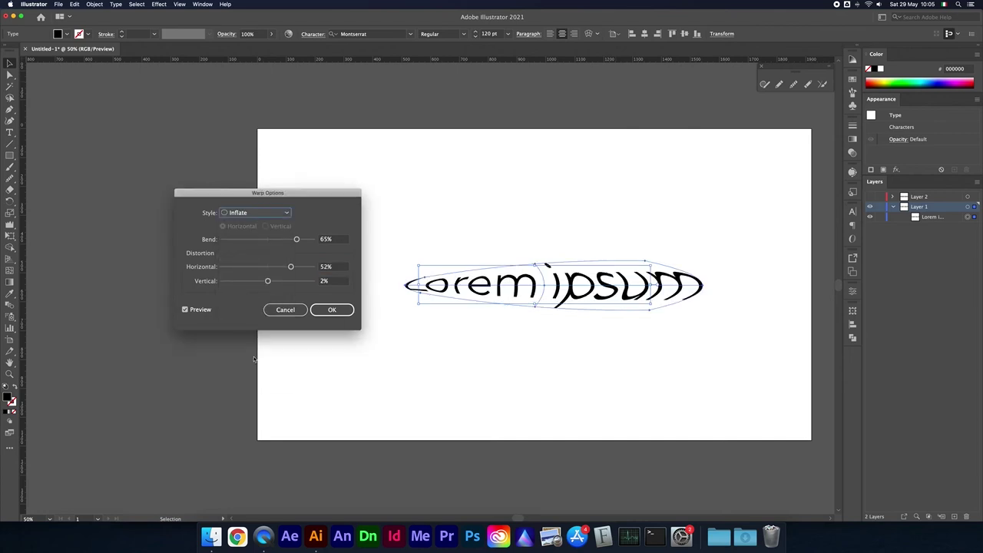
left_click_drag(296, 239, 262, 281)
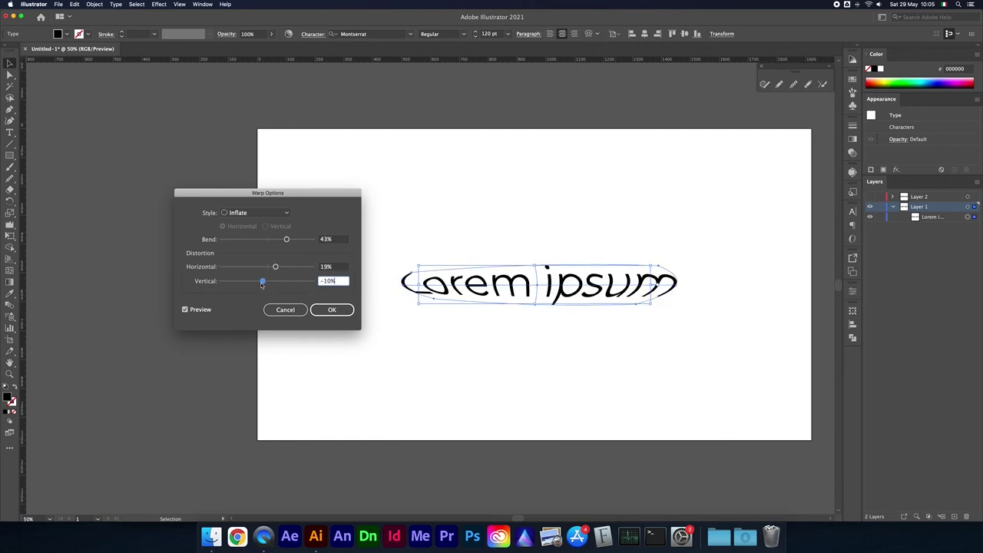
left_click_drag(286, 239, 277, 240)
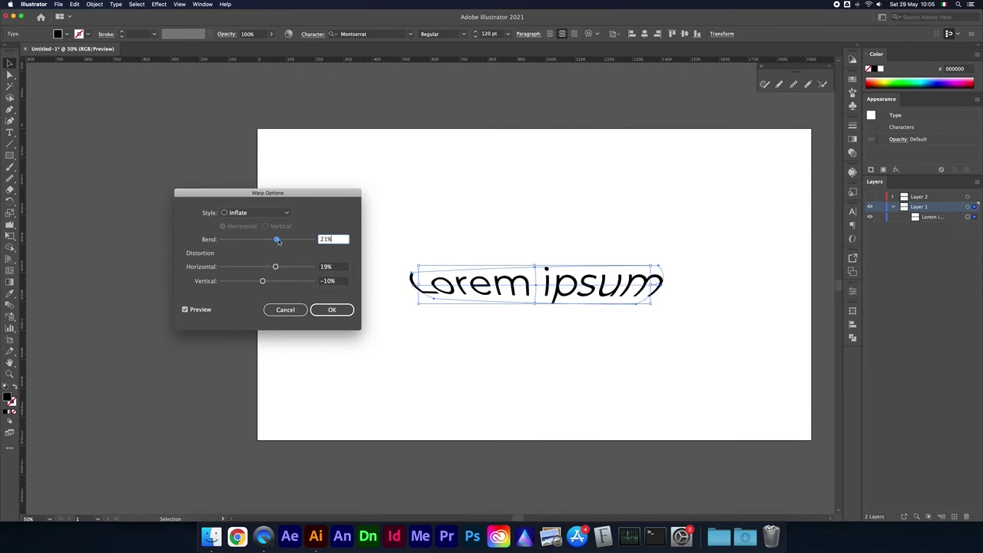
left_click_drag(275, 267, 274, 268)
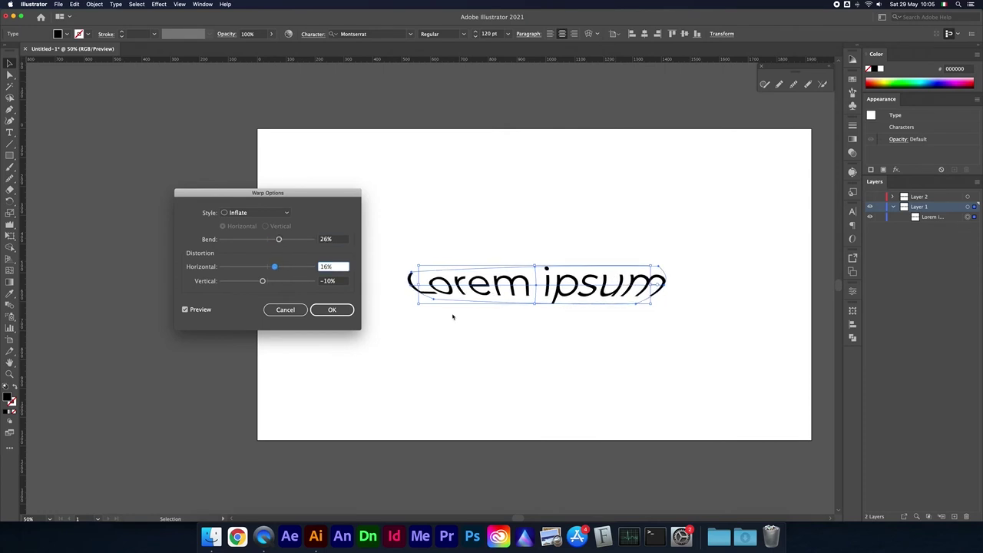
Discard the warp and shear 'Lorem ipsum' to a preset angle so it slants like italics.
left_click(255, 213)
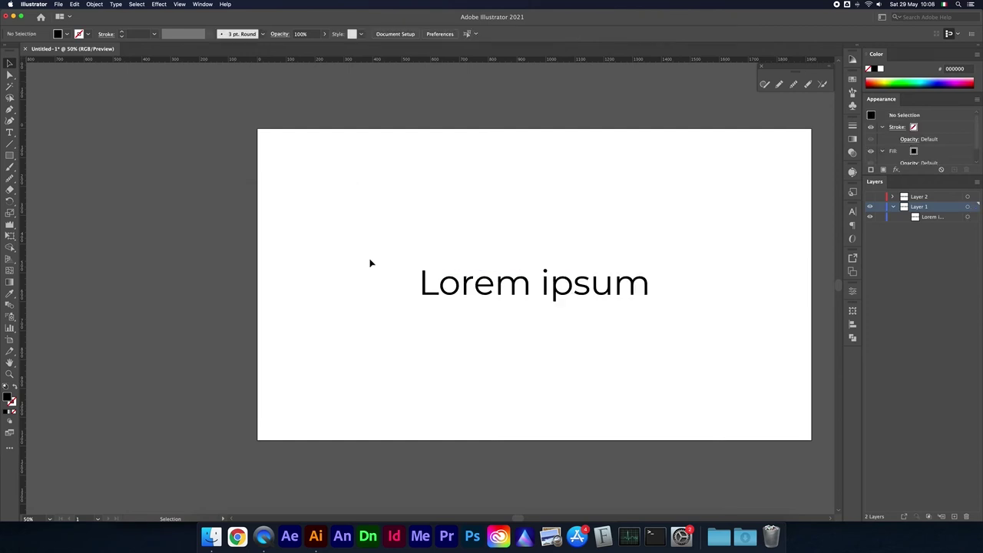
scroll(514, 197, "right", 1)
scroll(513, 197, "right", 2)
left_click(482, 290)
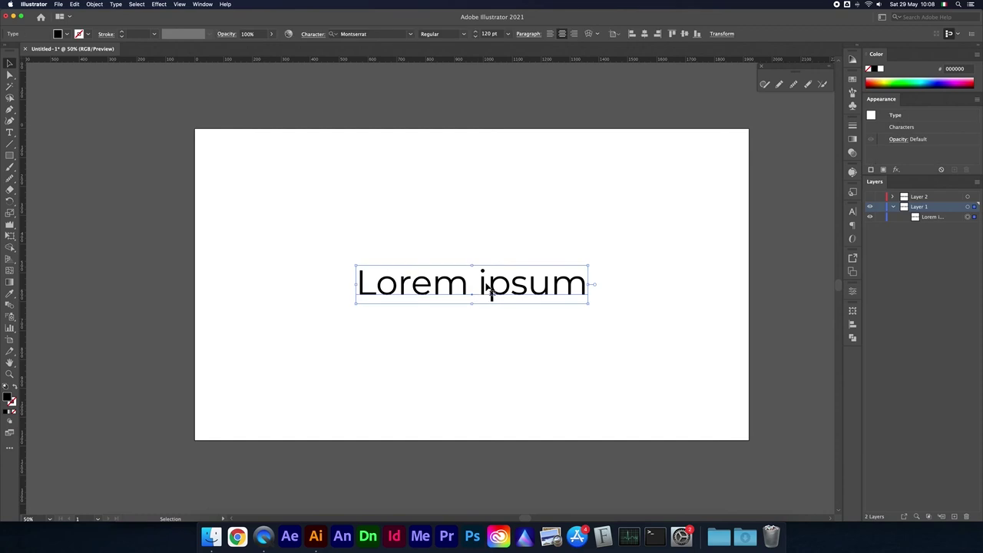
left_click(722, 34)
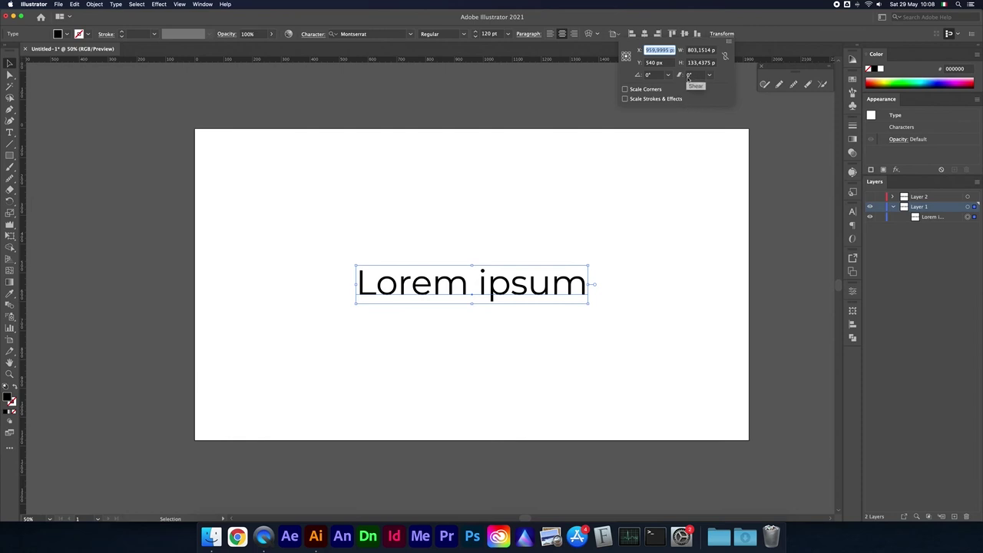
left_click(709, 75)
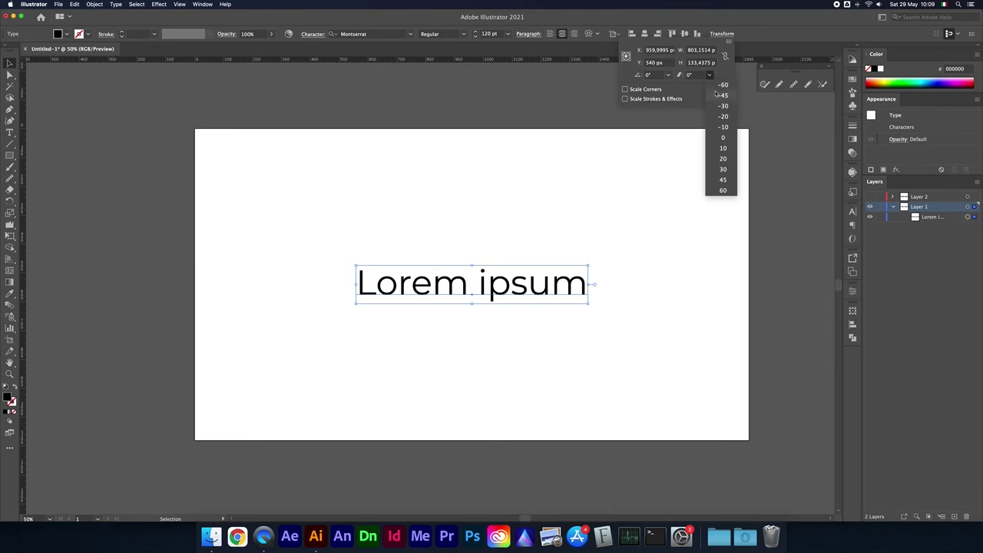
left_click(728, 151)
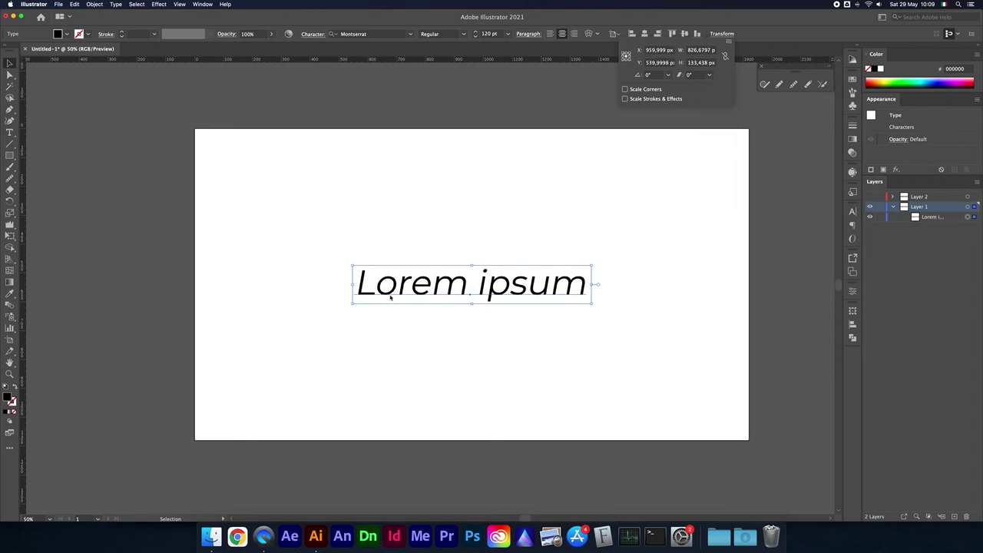
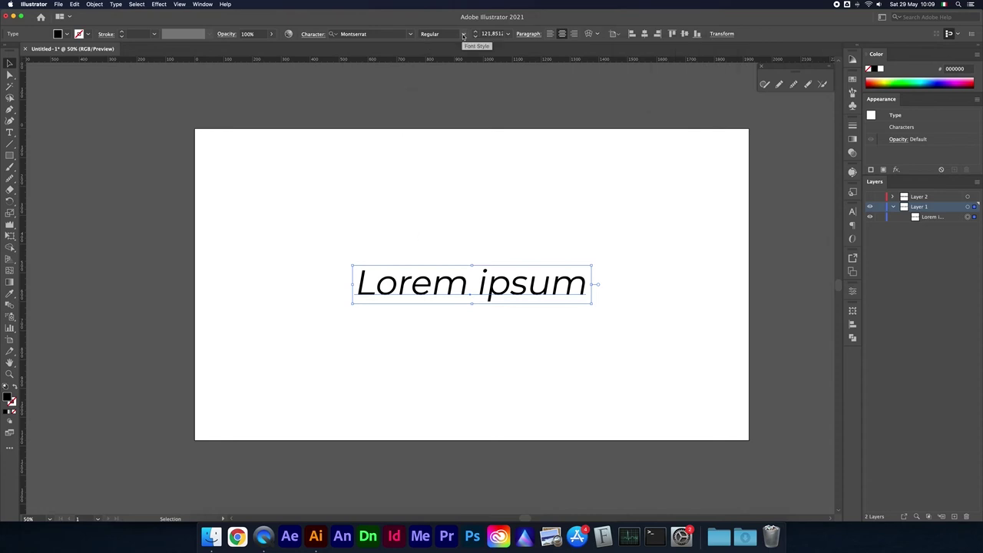
Keep the text Montserrat Regular and browse the Transform panel's shear presets without applying one.
left_click(463, 34)
left_click(345, 199)
left_click(721, 34)
left_click(708, 74)
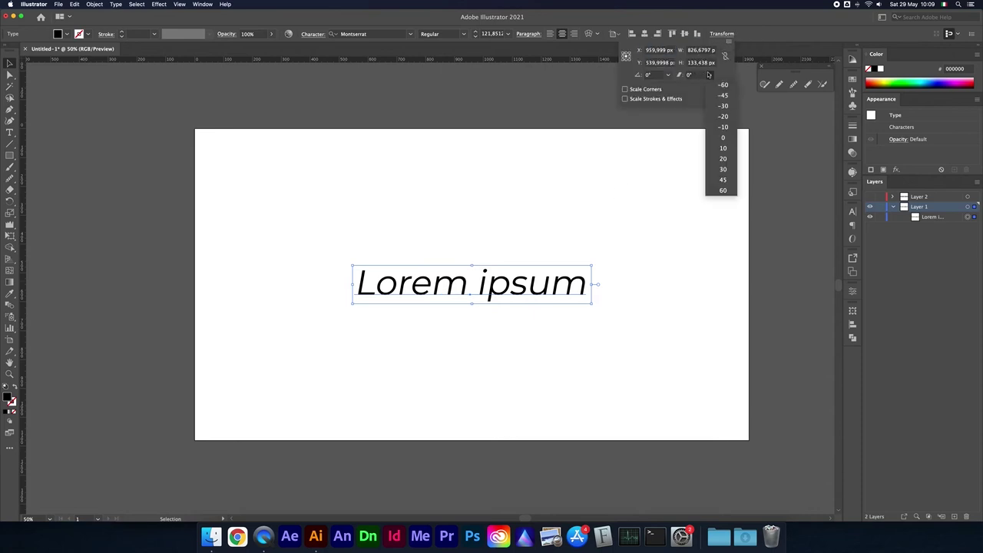
left_click(728, 139)
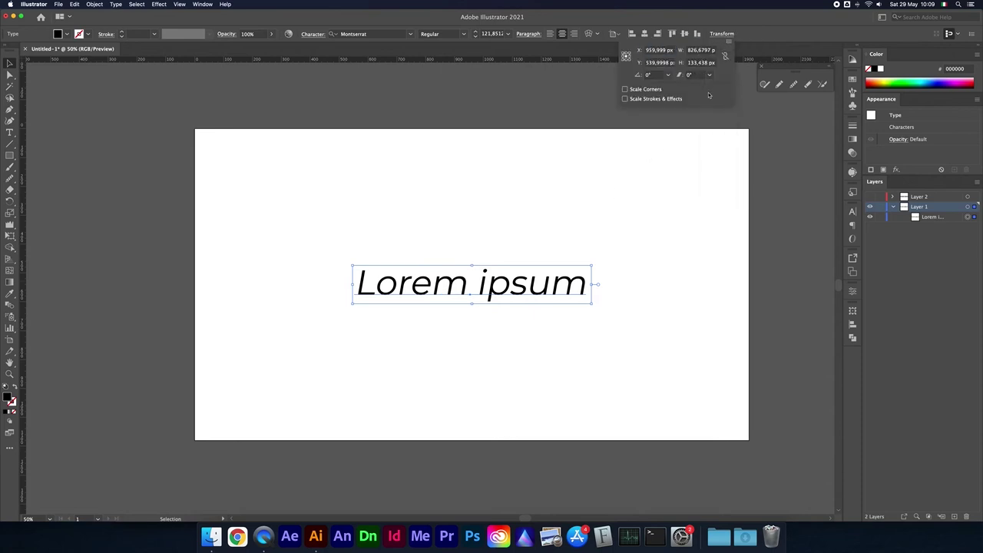
left_click(601, 188)
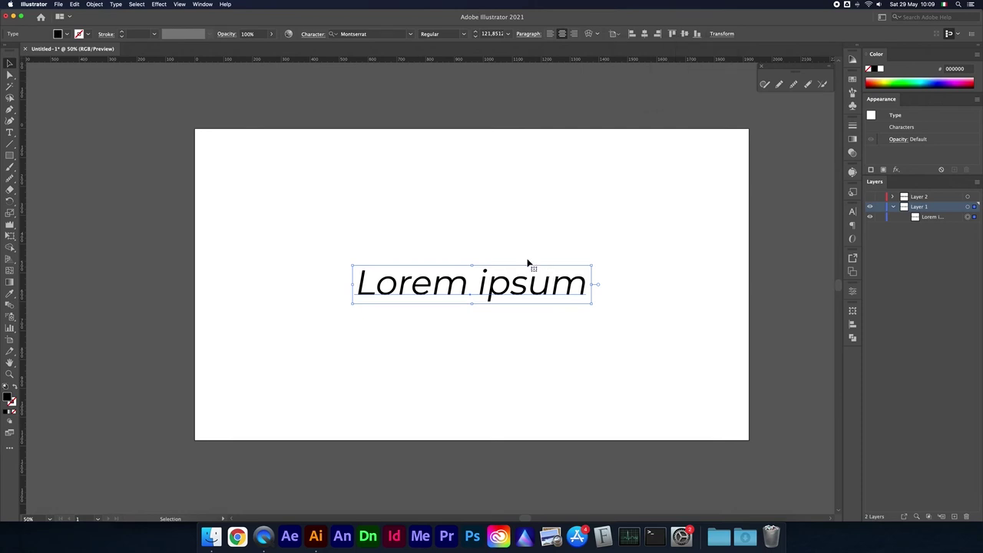
Undo the slant on Lorem ipsum, then test a preset shear angle again.
left_click(511, 219)
key("ctrl+z")
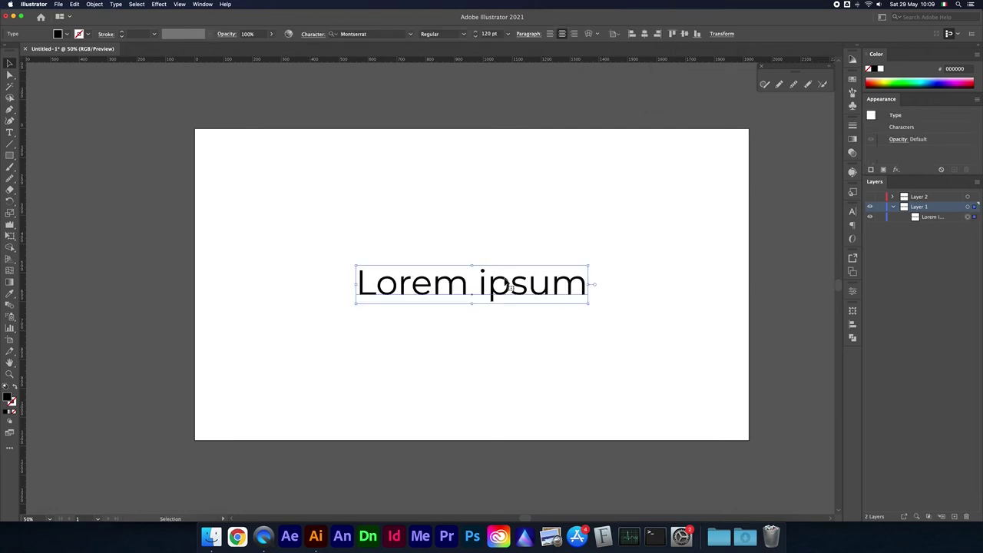
left_click(717, 34)
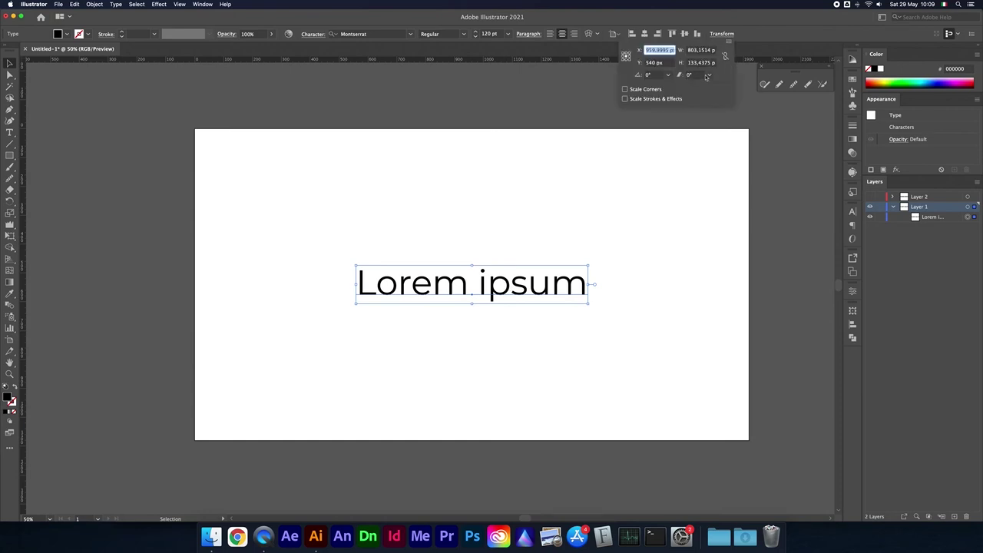
left_click(709, 75)
left_click(723, 148)
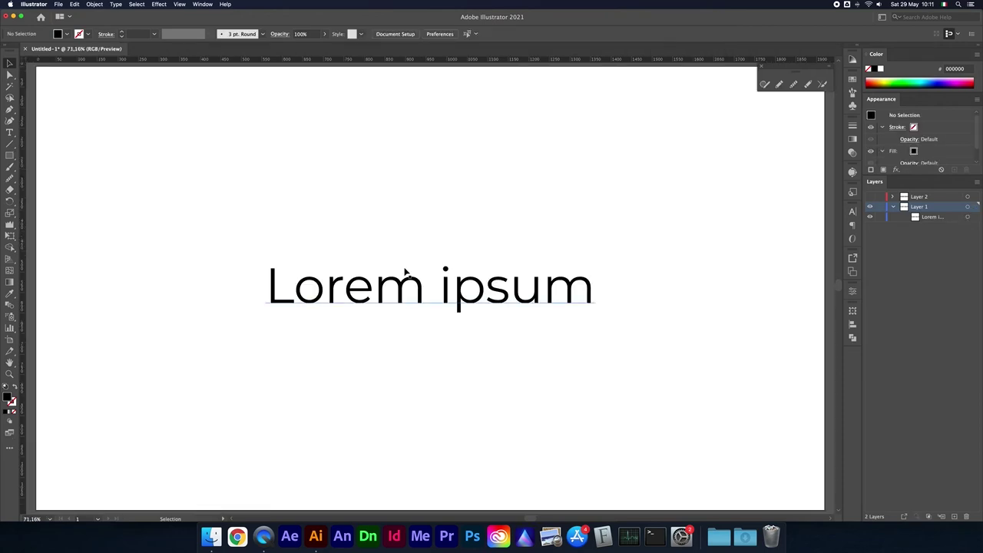
Select all the Lorem ipsum text and set it to Montserrat Black.
left_click(408, 289)
double_click(408, 289)
left_click(323, 287)
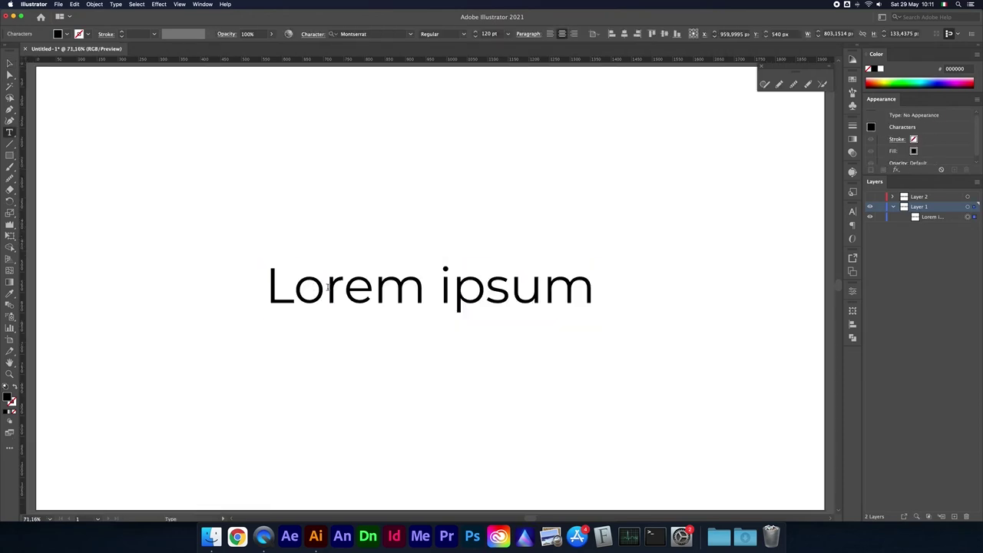
left_click_drag(281, 284, 594, 282)
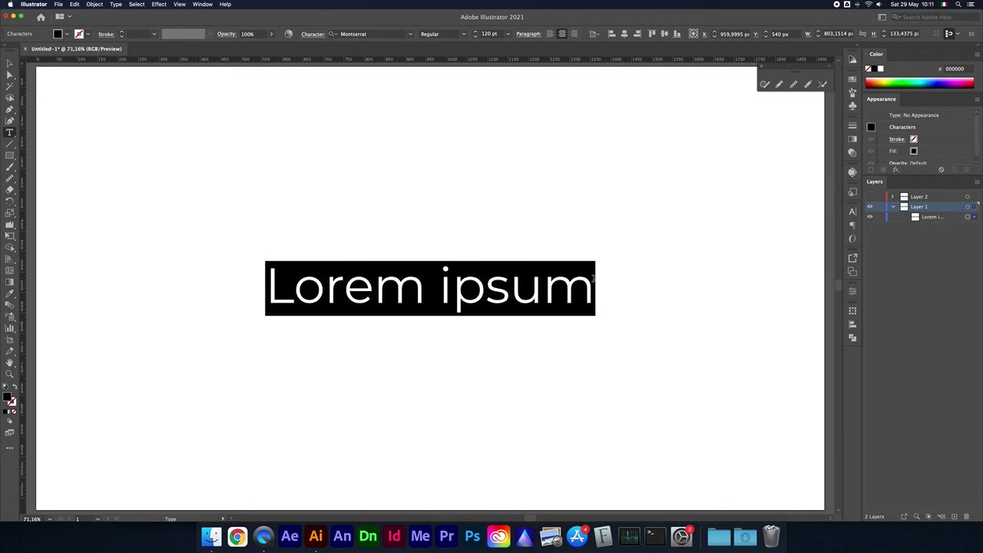
left_click(461, 35)
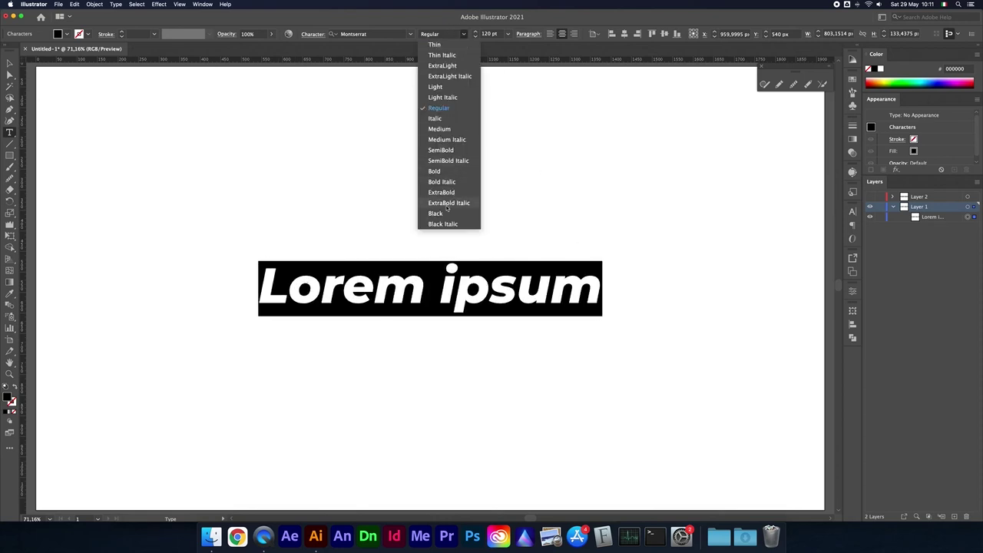
left_click(440, 223)
Fill the whole Lorem ipsum text red.
left_click(398, 280)
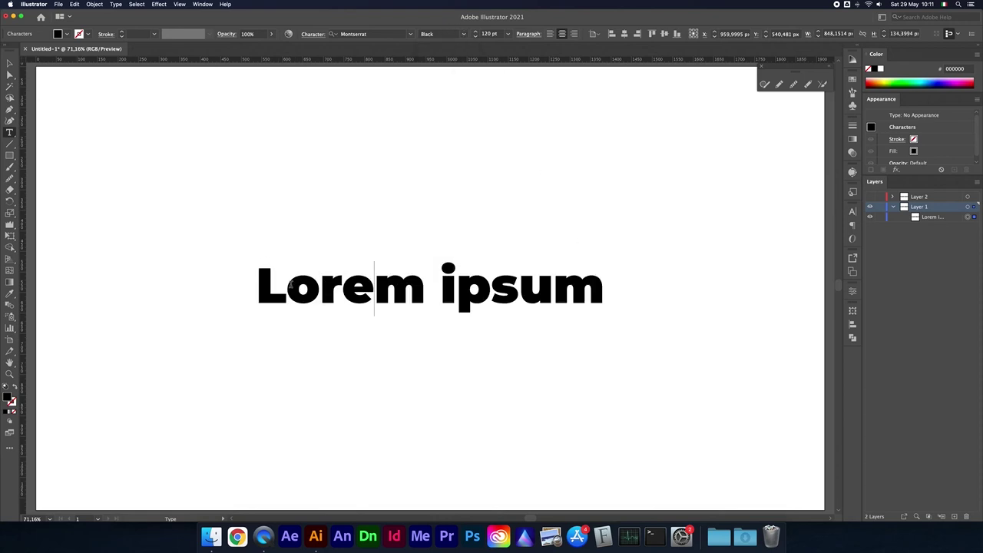
left_click_drag(290, 284, 267, 285)
key("super+a")
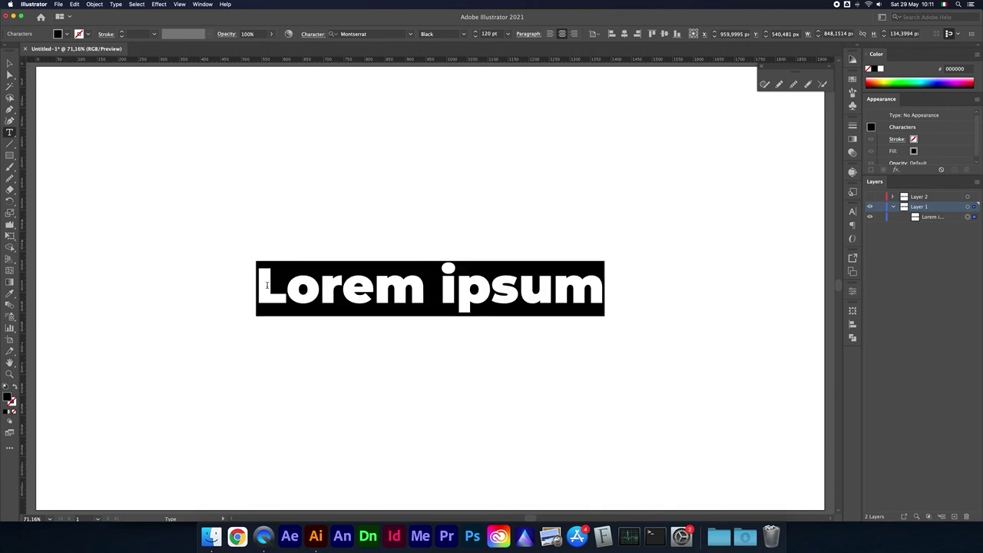
left_click(68, 34)
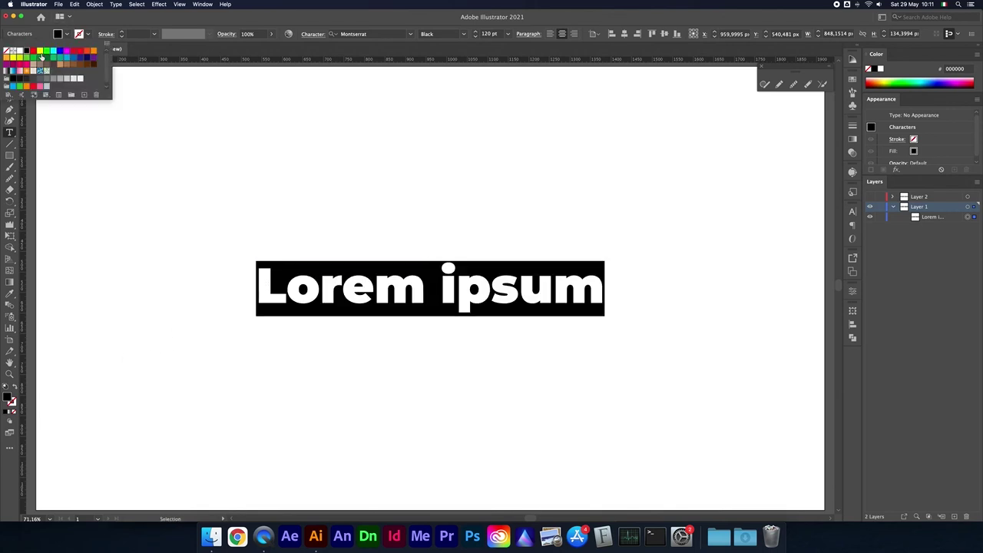
left_click(32, 51)
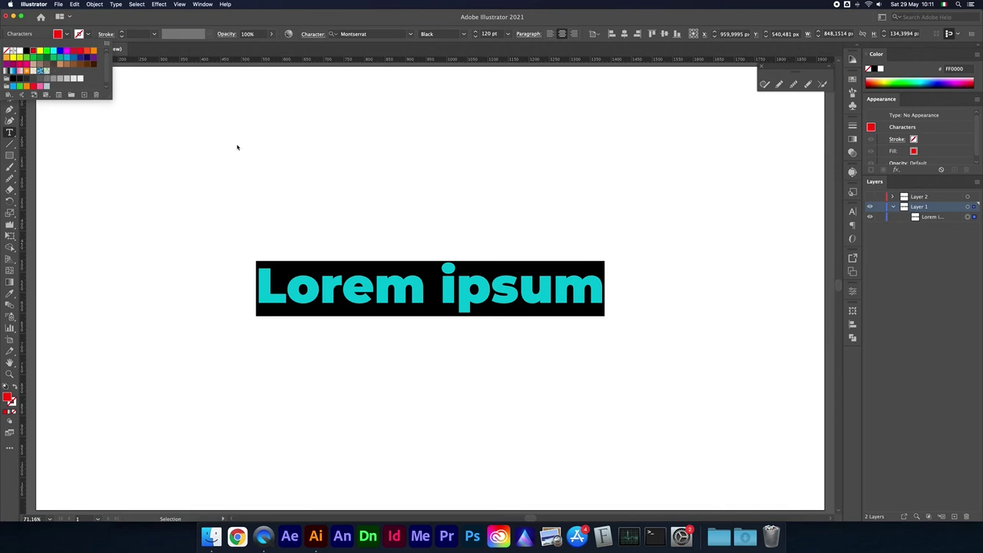
key("Escape")
left_click(338, 292)
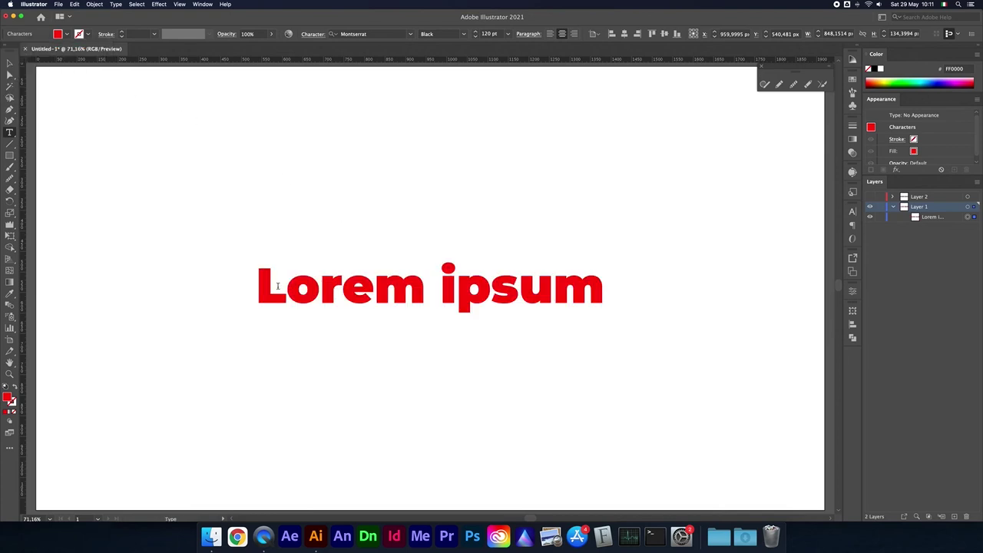
Fill just the first letter L blue.
left_click_drag(284, 286, 256, 286)
left_click(67, 33)
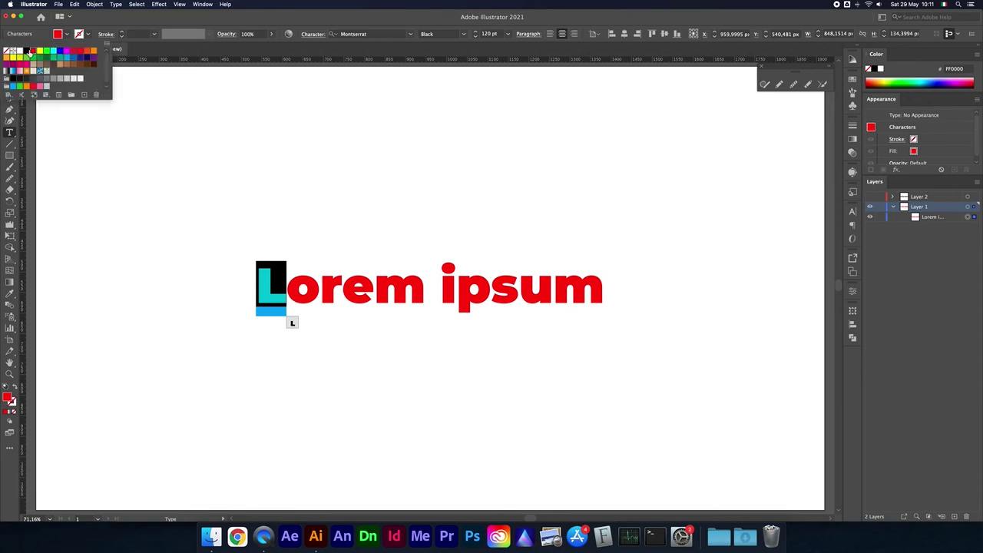
left_click(62, 52)
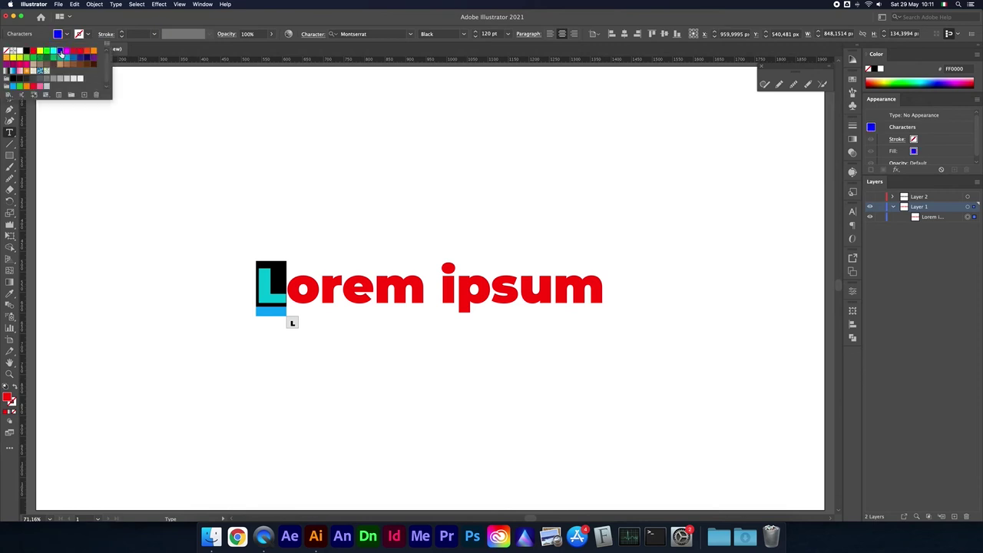
left_click(297, 284)
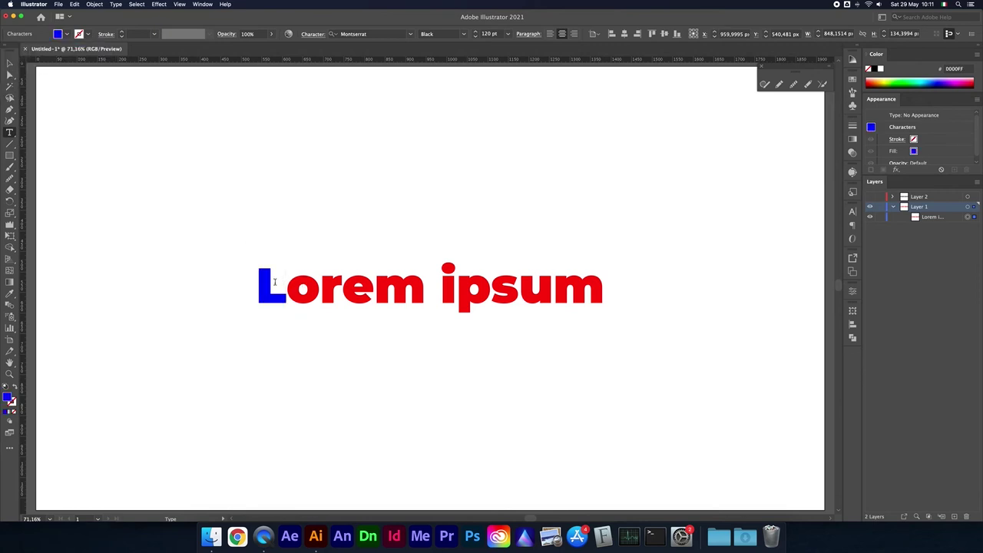
Check the text selection and reselect the blue L.
left_click_drag(258, 283, 287, 285)
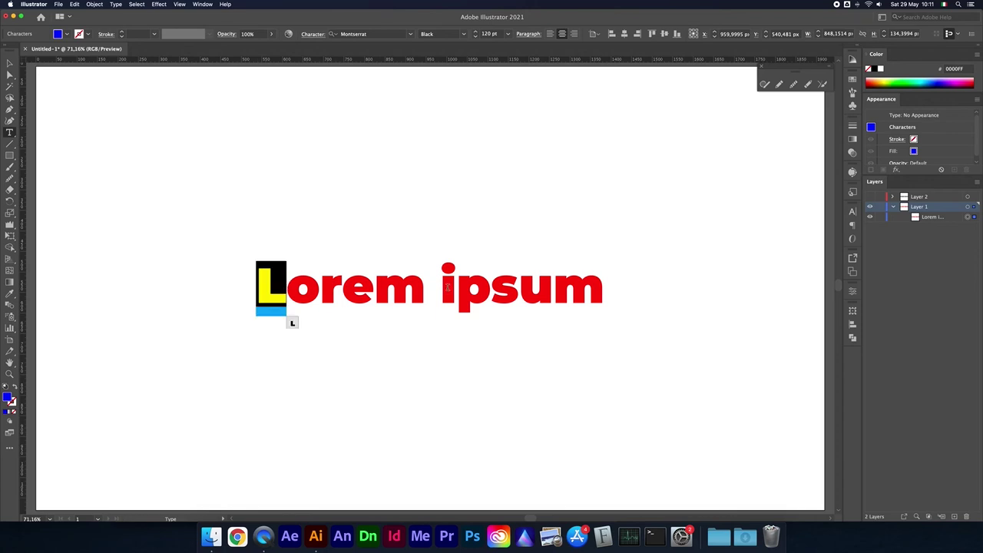
left_click(298, 295)
left_click_drag(259, 290, 593, 289)
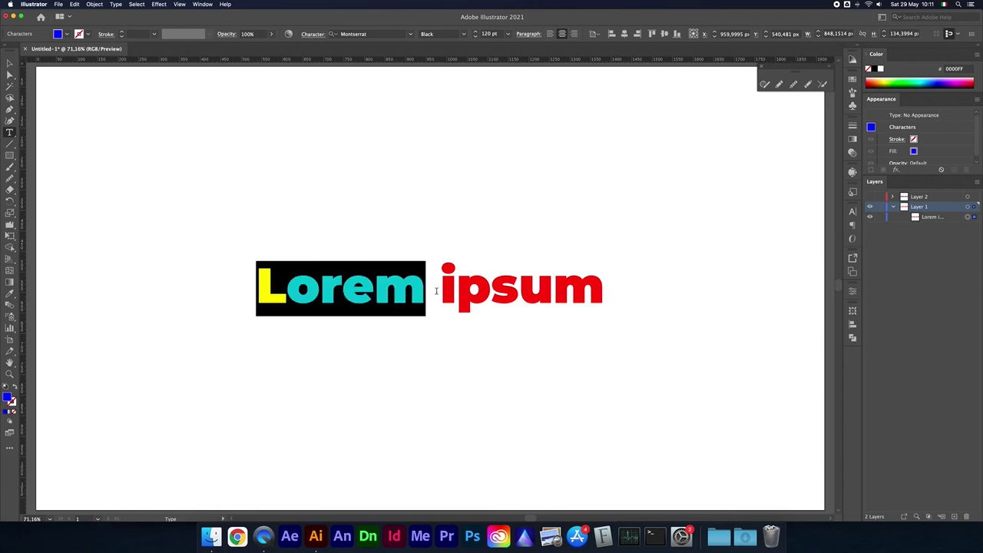
left_click(482, 283)
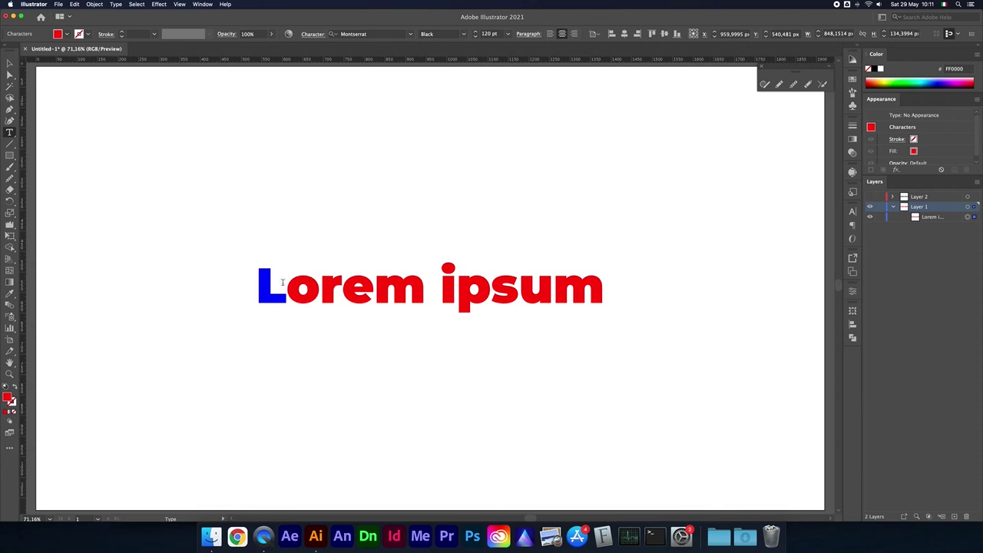
left_click_drag(264, 282, 287, 286)
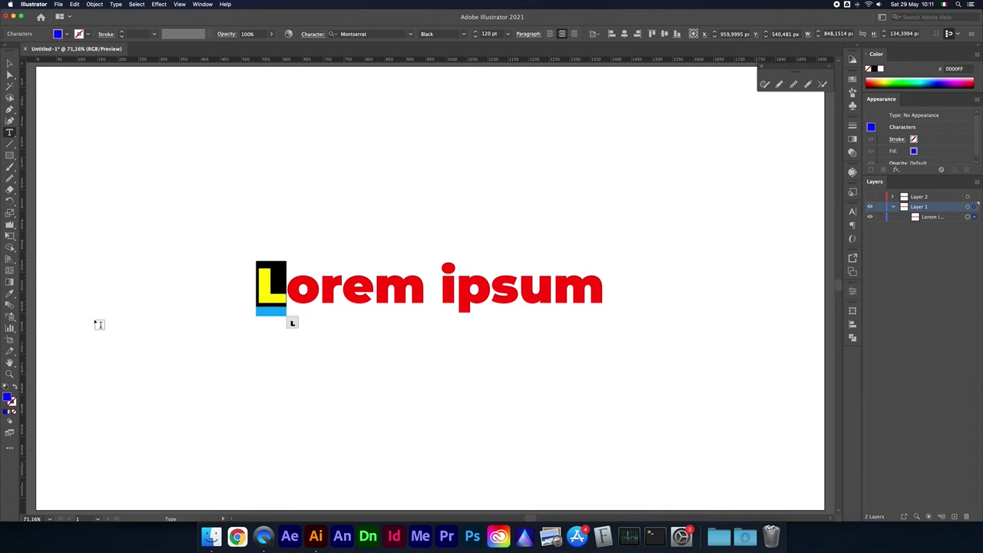
Set the L's fill to a dark teal in the Color Picker.
double_click(8, 399)
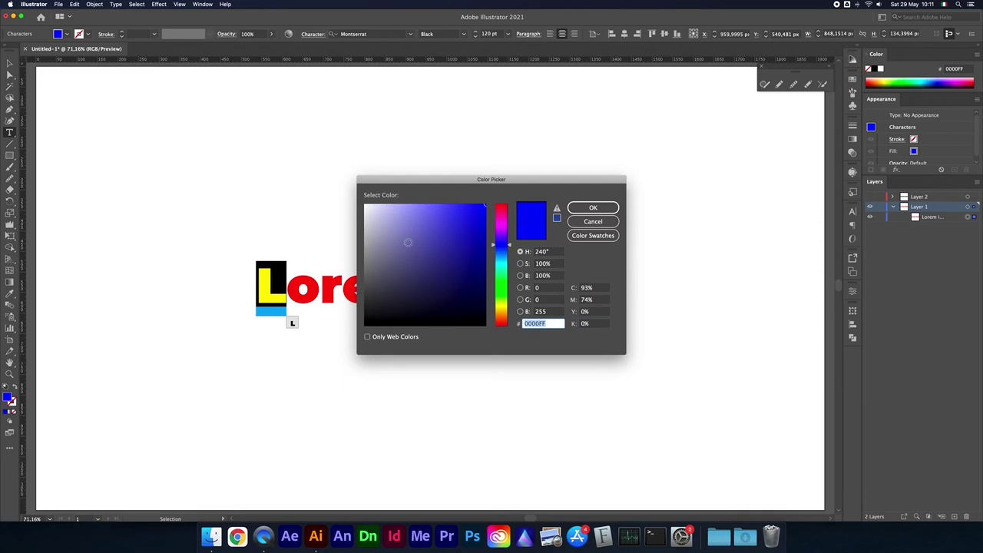
left_click_drag(493, 245, 496, 288)
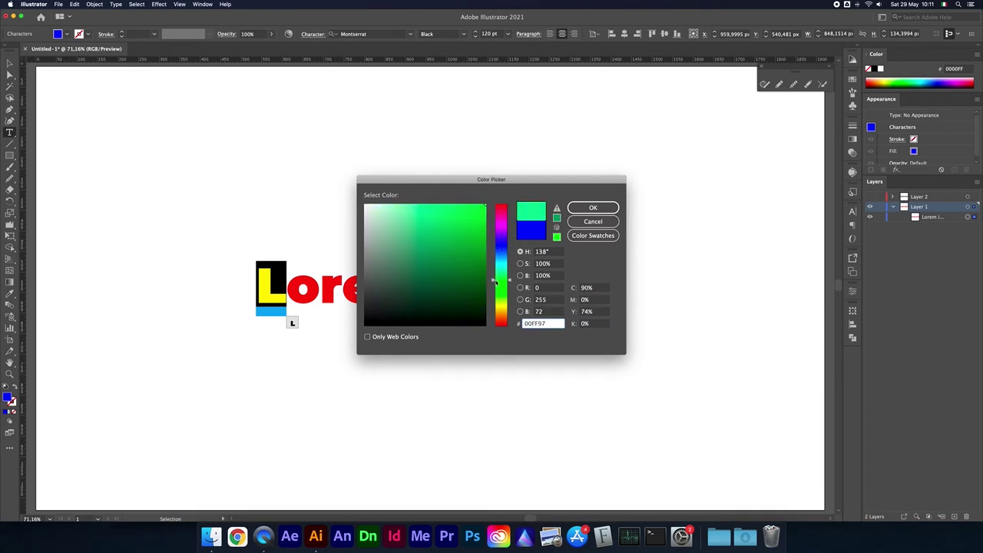
mouse_move(500, 258)
left_mouse_down()
mouse_move(428, 277)
mouse_move(406, 267)
mouse_move(387, 283)
left_mouse_up()
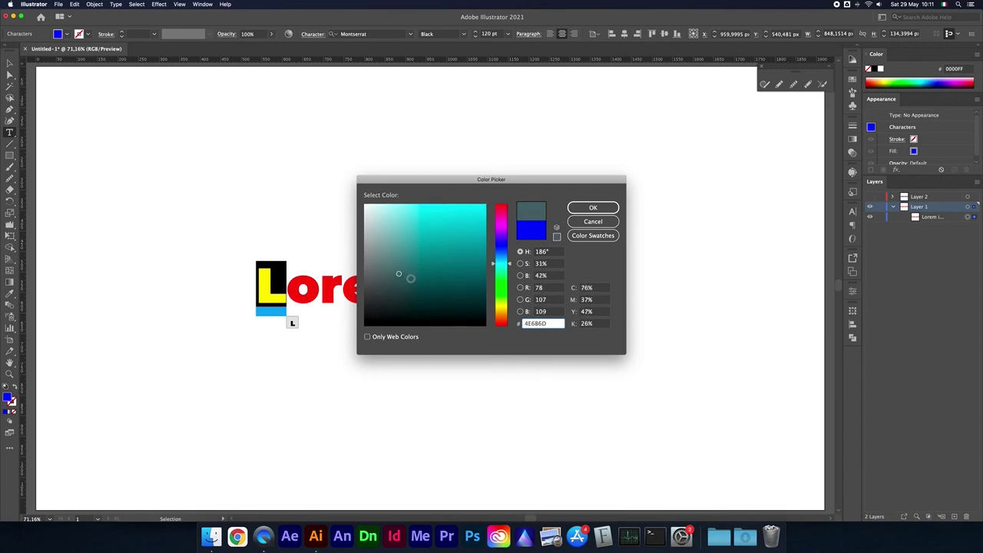
left_click(592, 207)
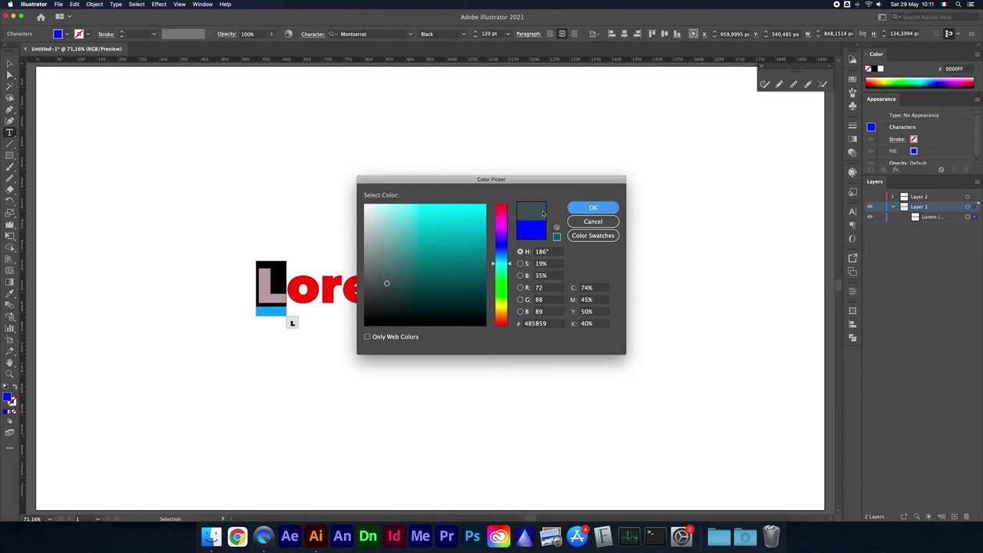
left_click(293, 284)
Fill 'orem ipsum' with light tan orange D39D4F and reselect the whole text object.
left_click_drag(292, 284, 596, 273)
double_click(9, 398)
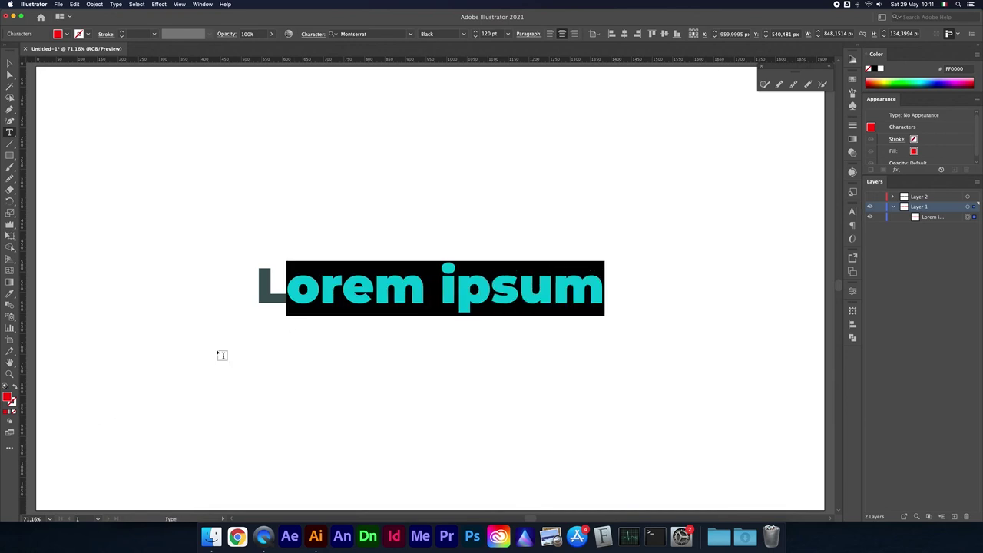
left_click_drag(501, 285, 504, 316)
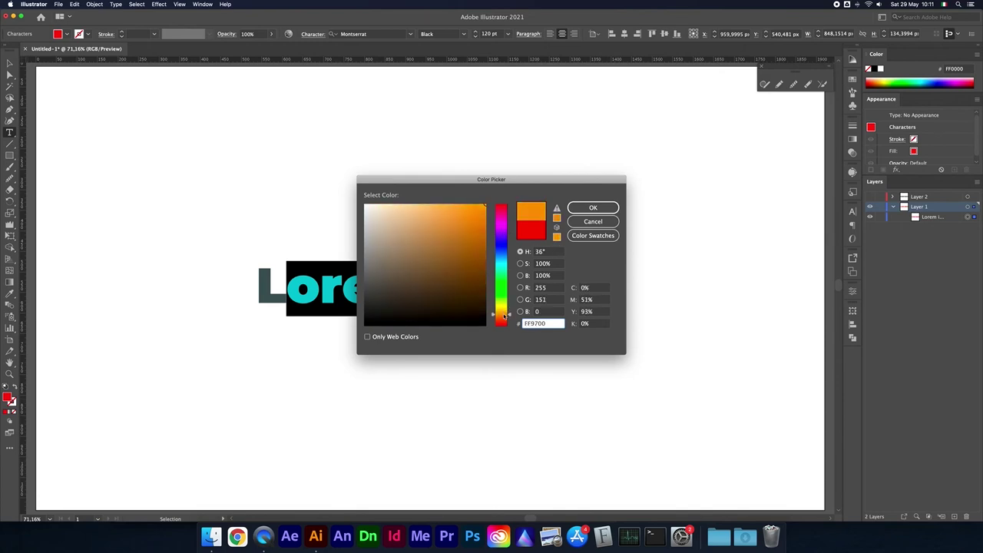
mouse_move(461, 281)
left_mouse_down()
mouse_move(422, 251)
mouse_move(486, 226)
mouse_move(439, 222)
left_mouse_up()
left_click(593, 208)
left_click(10, 63)
left_click(271, 147)
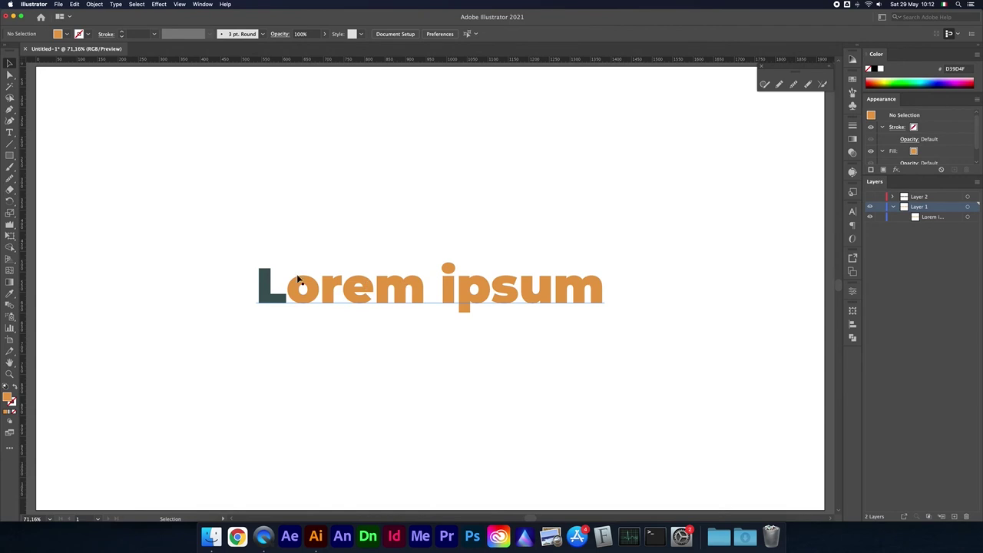
left_click(388, 284)
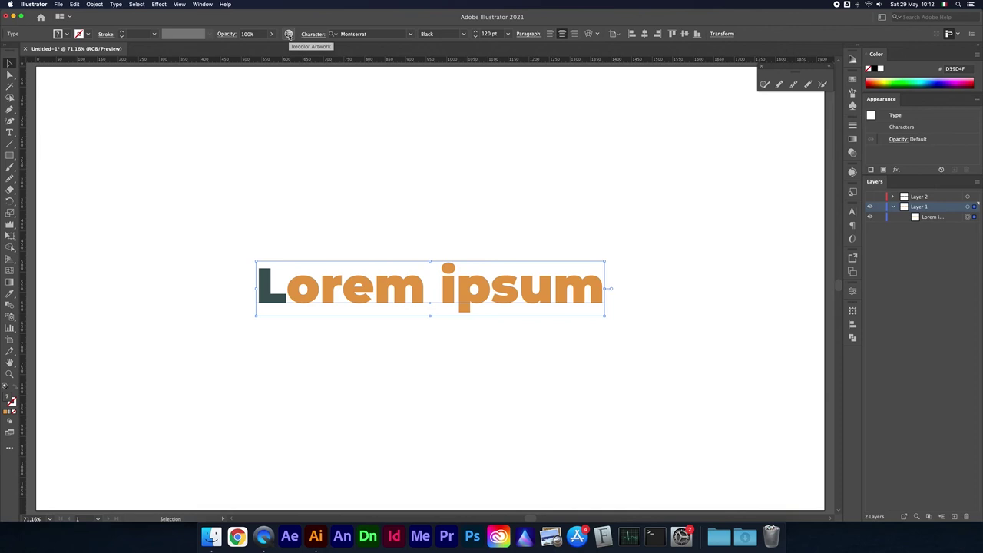
Try red, purple-blue and green hues on the text in the Recolor Artwork wheel.
left_click(289, 35)
left_click_drag(429, 152, 688, 129)
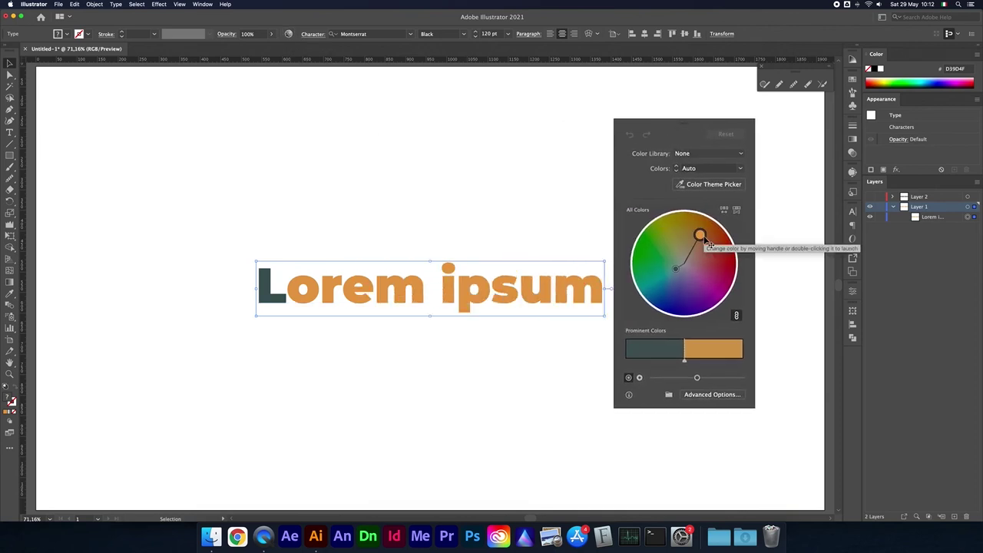
left_click_drag(699, 234, 726, 287)
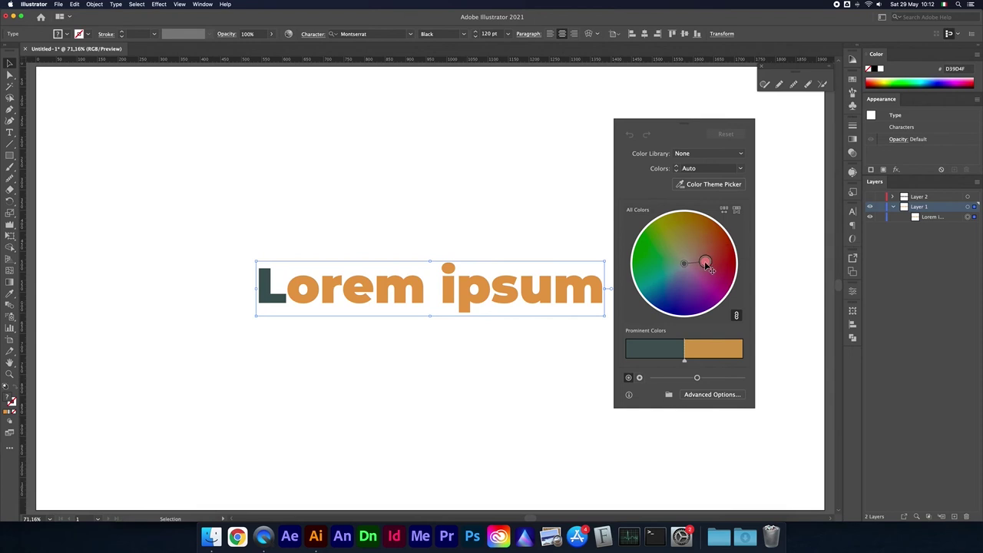
left_click_drag(726, 287, 684, 324)
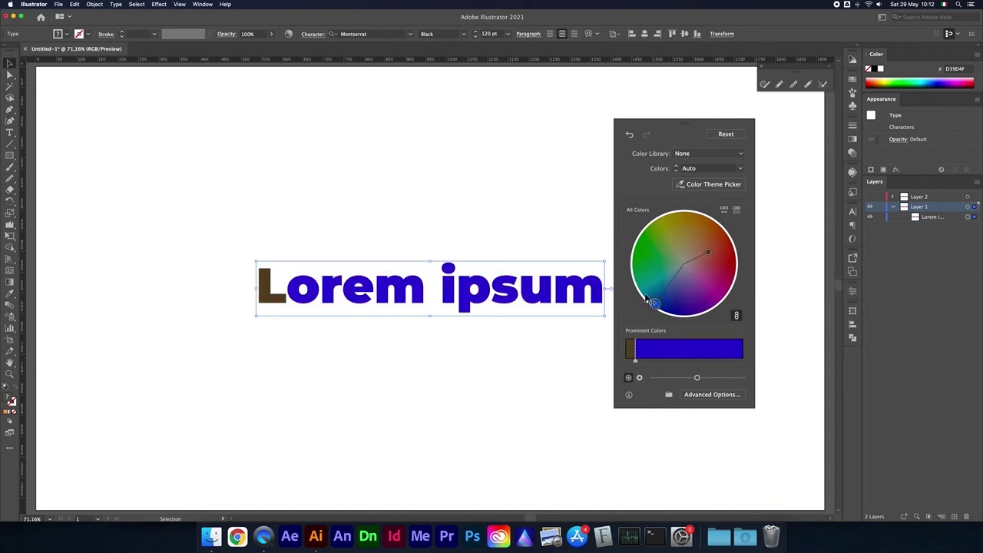
left_click_drag(684, 323, 631, 252)
left_click(737, 316)
mouse_move(706, 284)
left_mouse_down()
mouse_move(724, 261)
mouse_move(711, 228)
left_mouse_up()
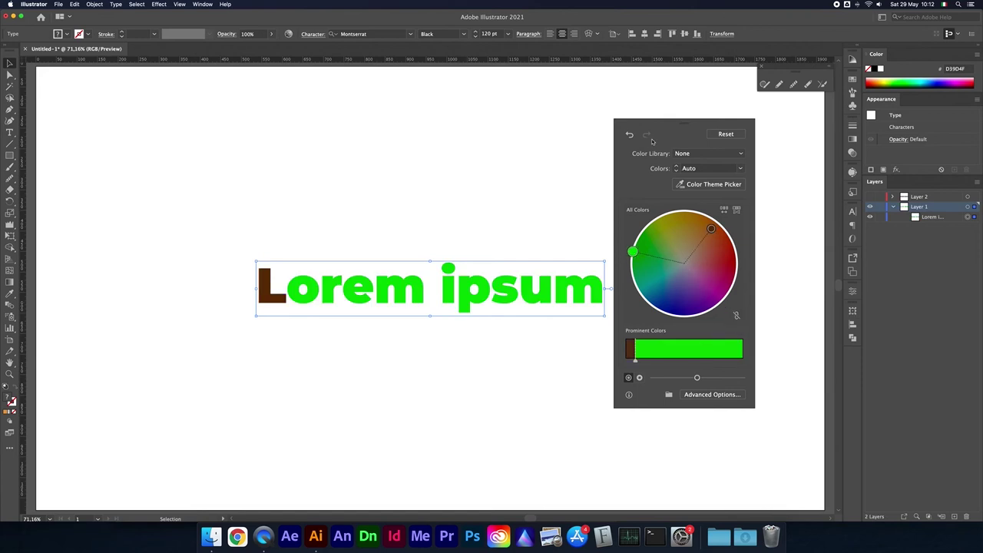
Reset the recolour to the original colours, then fill the reselected text black.
left_click(726, 134)
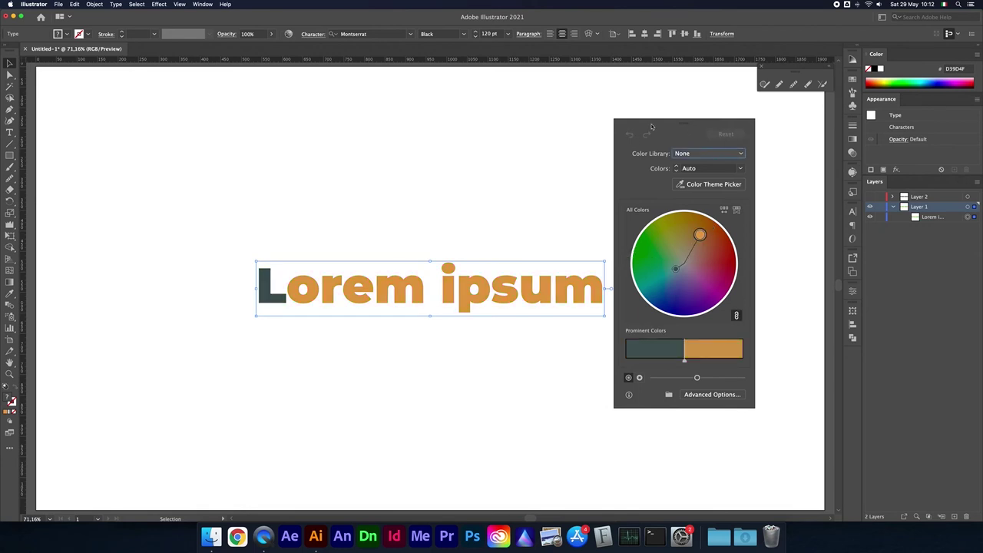
key("Escape")
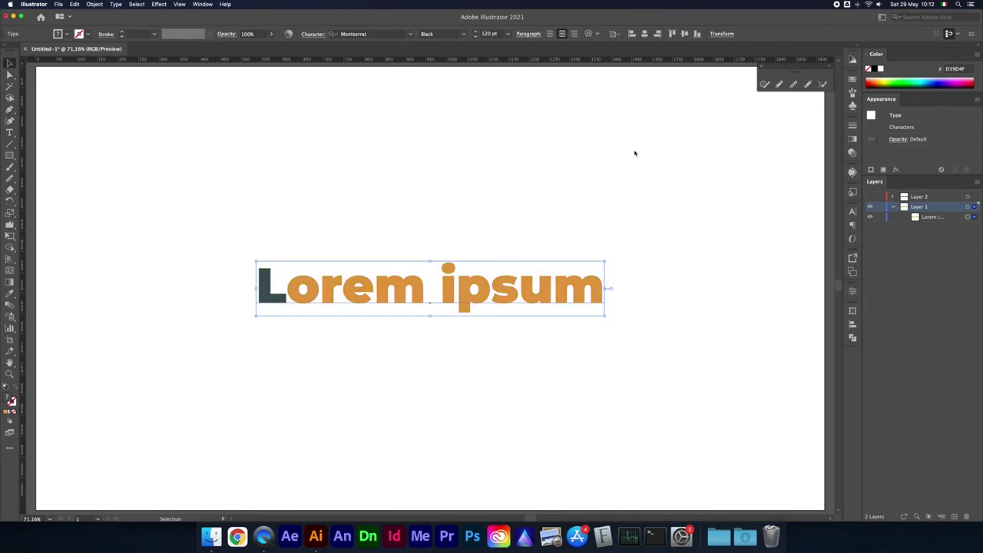
left_click(559, 160)
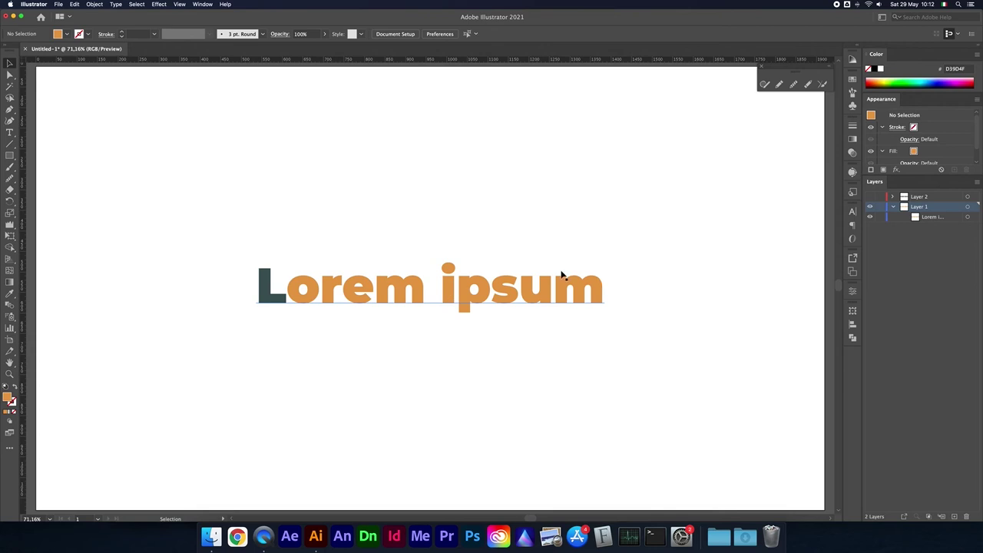
left_click(407, 289)
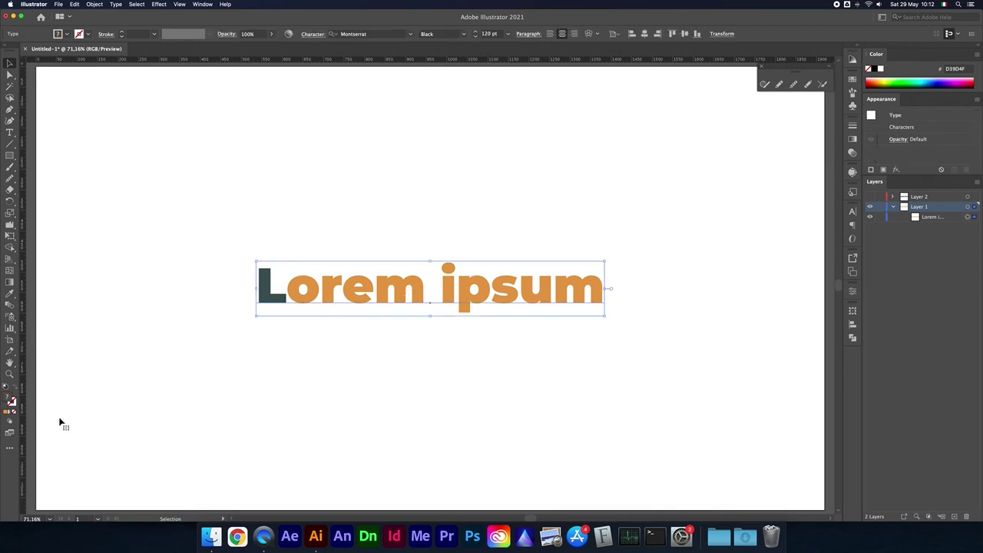
left_click(120, 393)
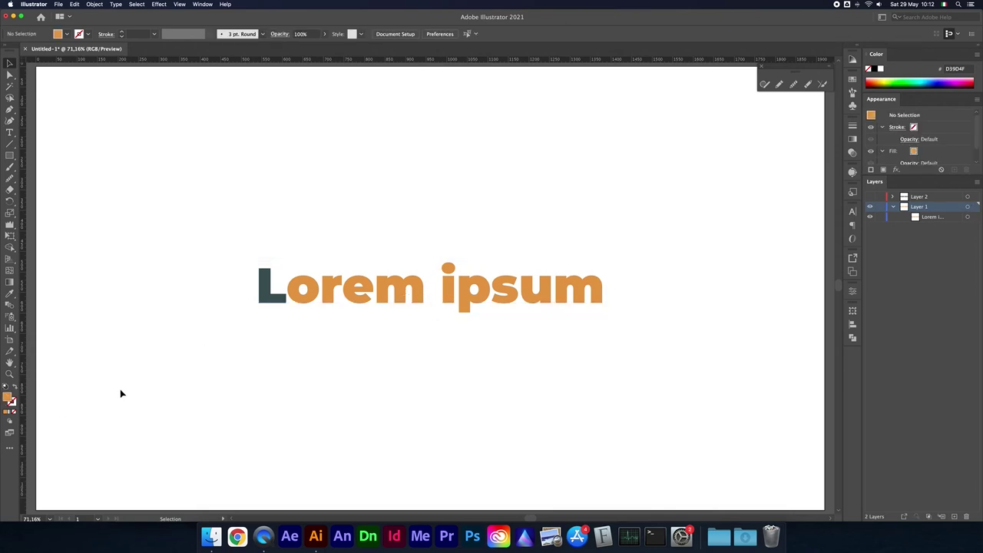
left_click(346, 282)
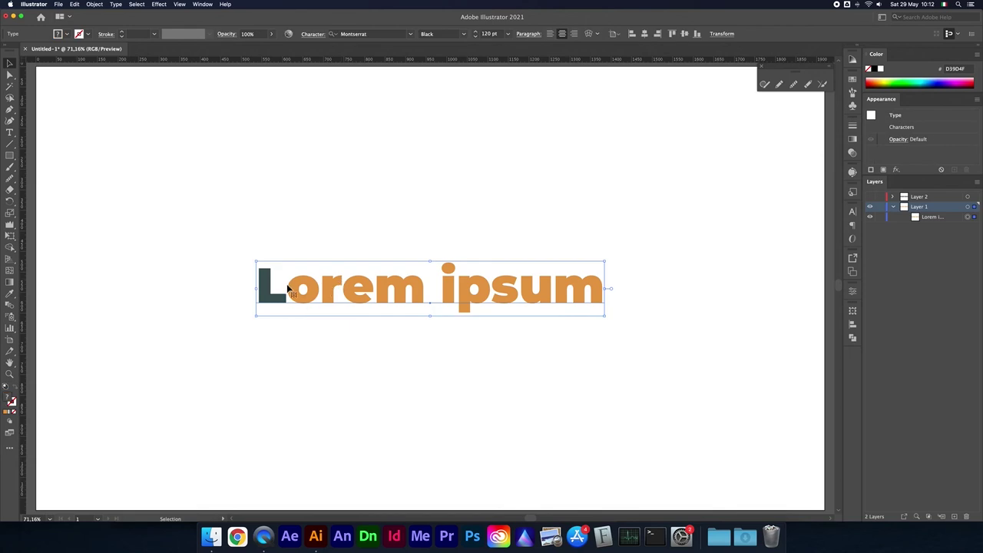
left_click(68, 33)
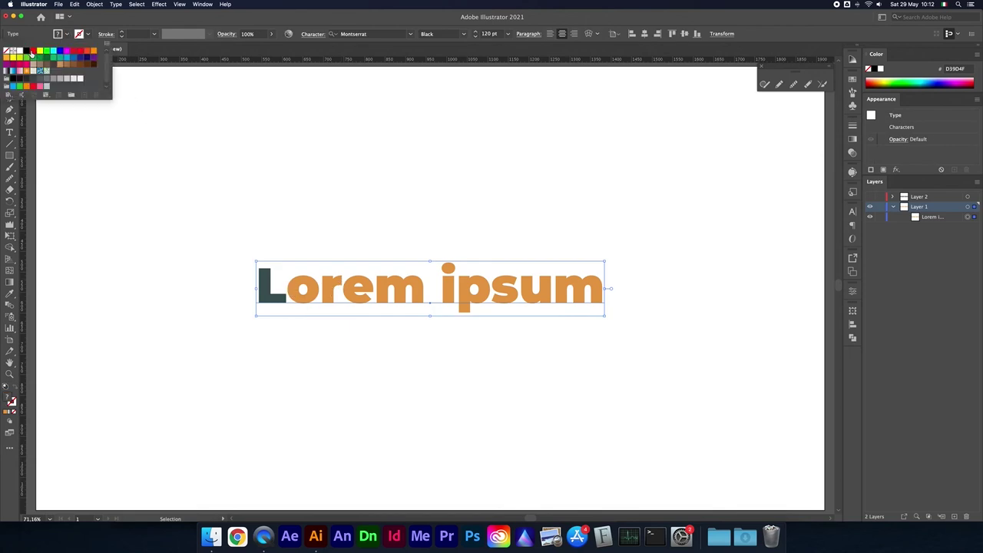
left_click(26, 52)
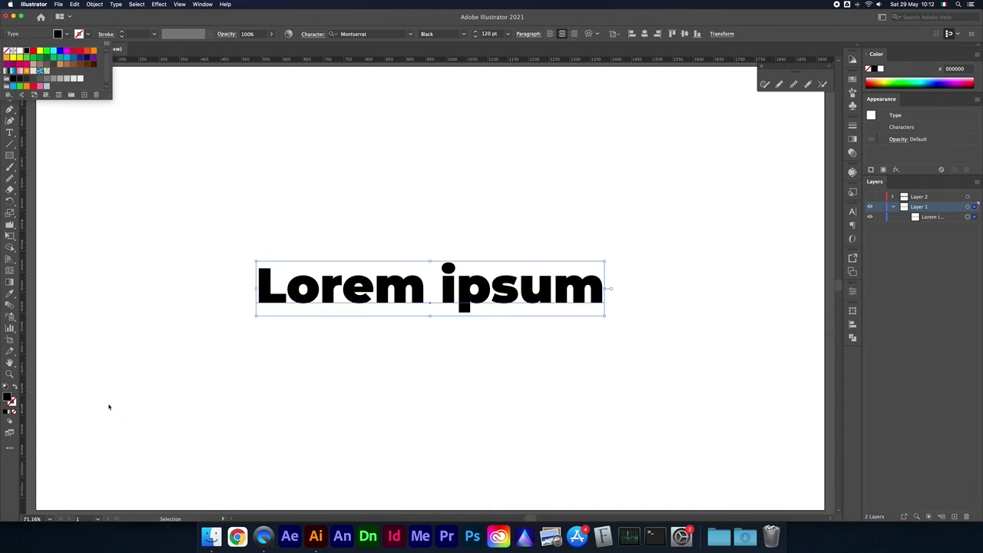
Swap fill and stroke so the Lorem ipsum text becomes outlined.
left_click(27, 405)
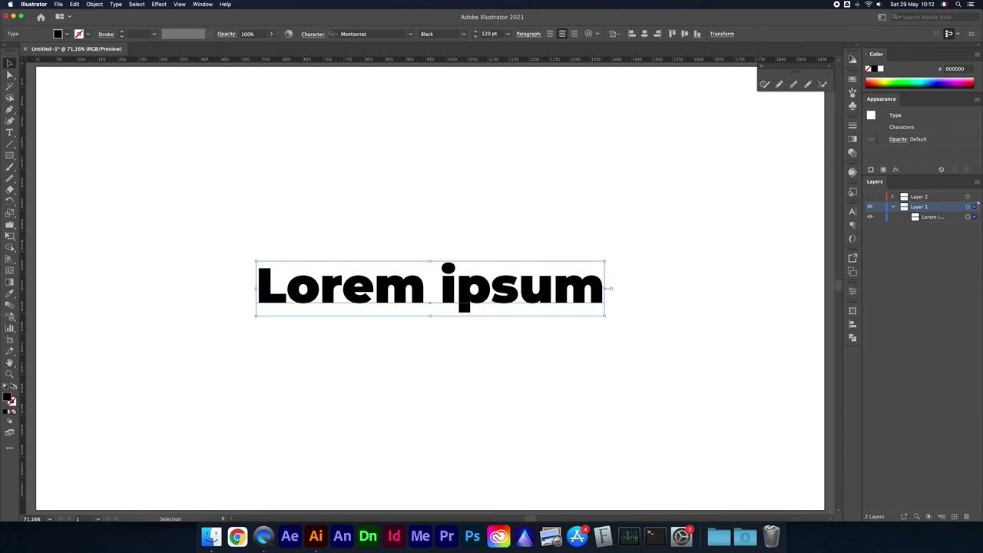
left_click(14, 388)
left_click(324, 338)
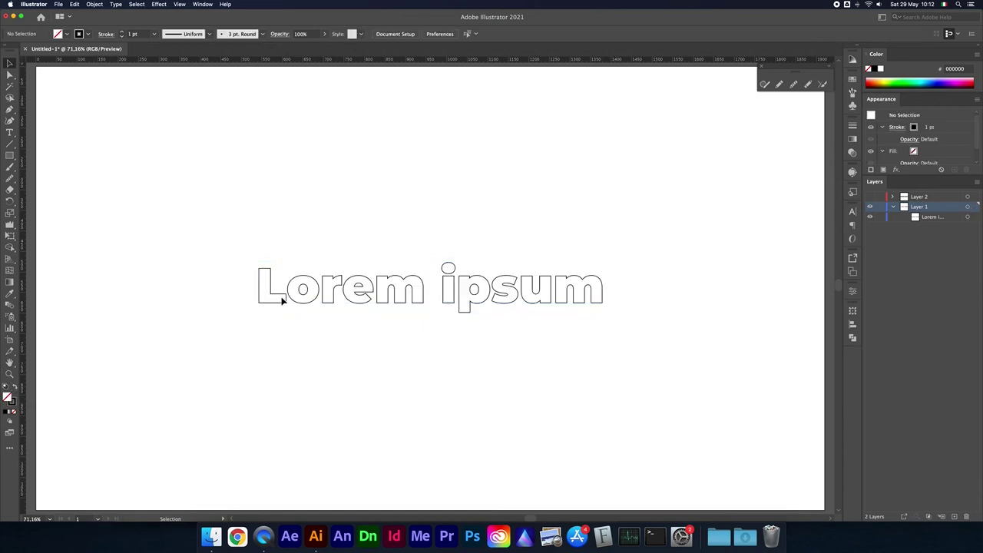
left_click(284, 307)
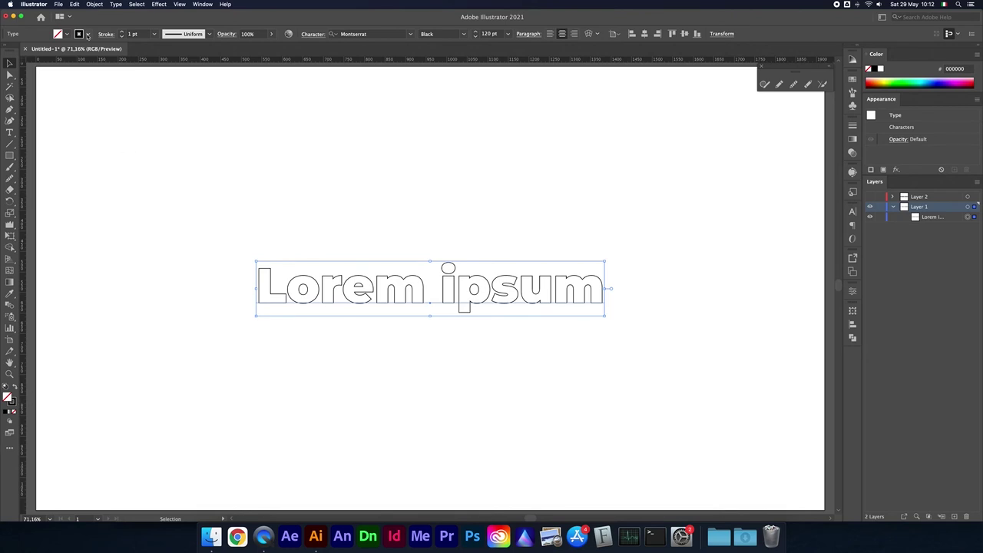
Fill the outlined text red and raise its stroke weight to 3 pt.
left_click(67, 35)
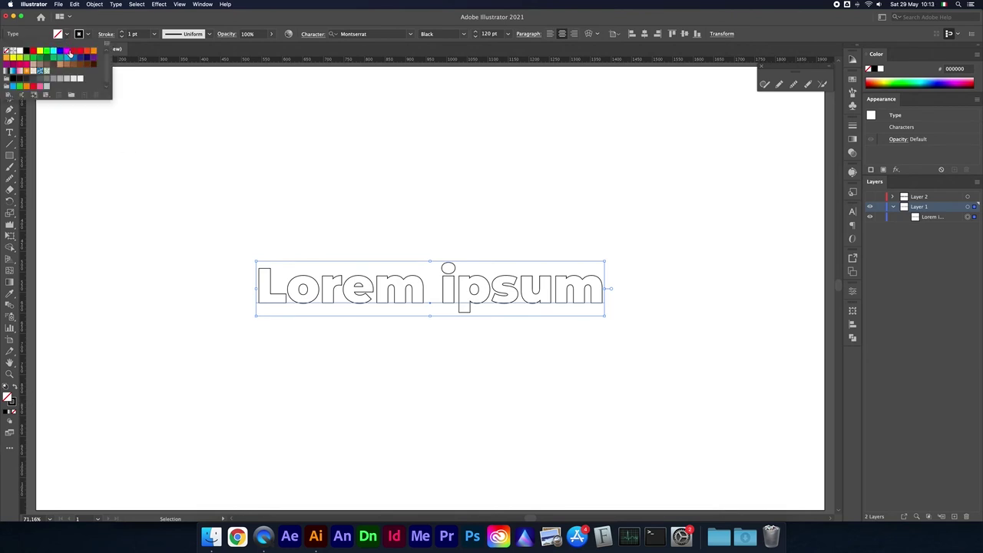
left_click(82, 58)
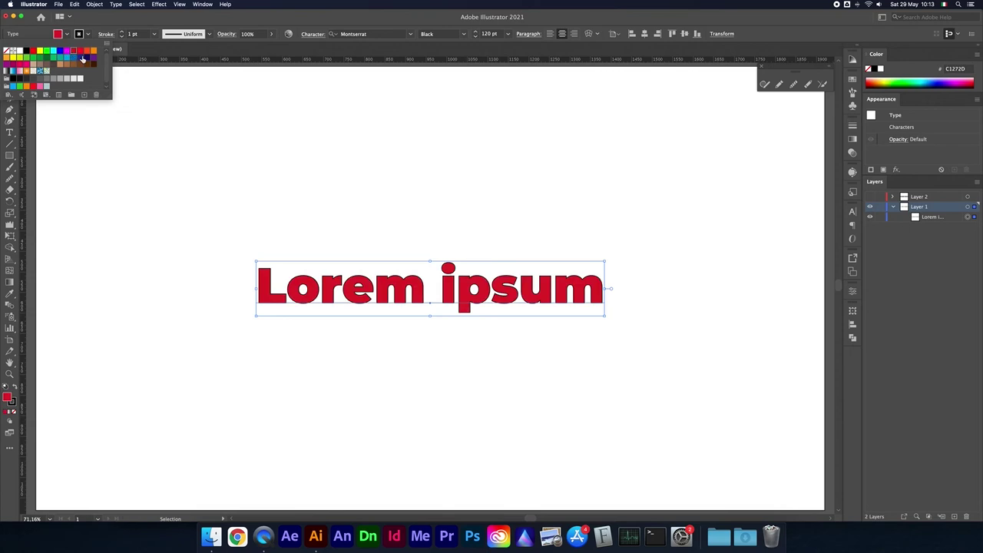
left_click(141, 34)
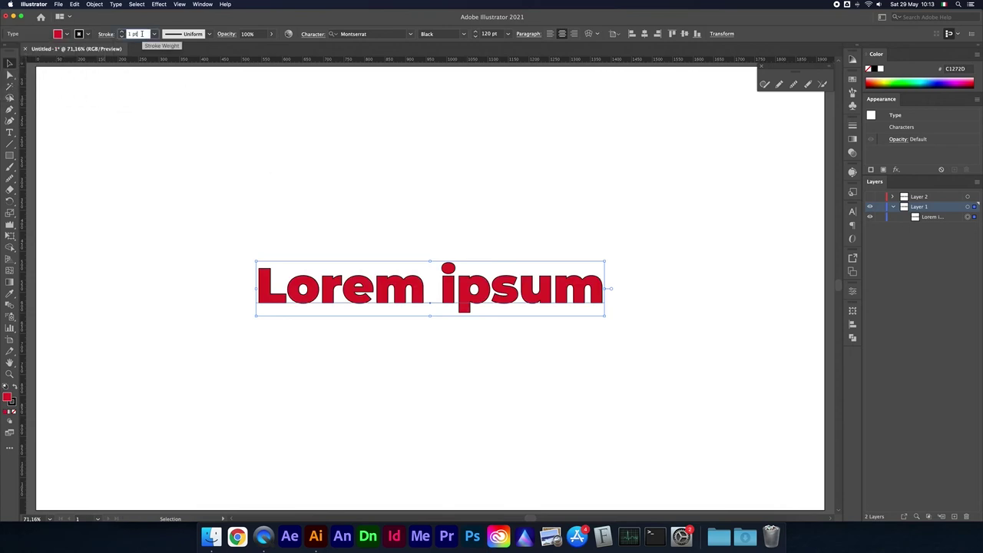
key("Up")
key("Up")
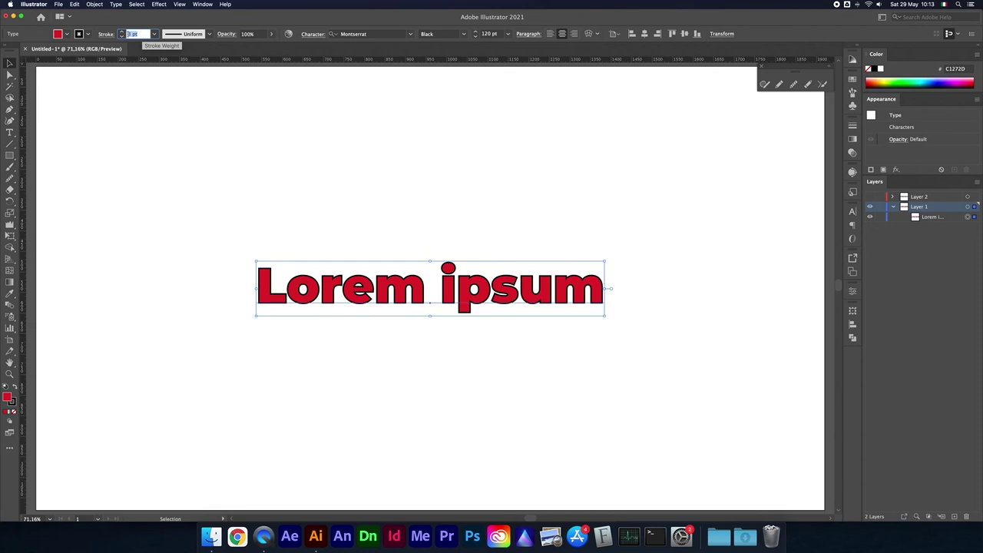
left_click(852, 126)
left_click(180, 4)
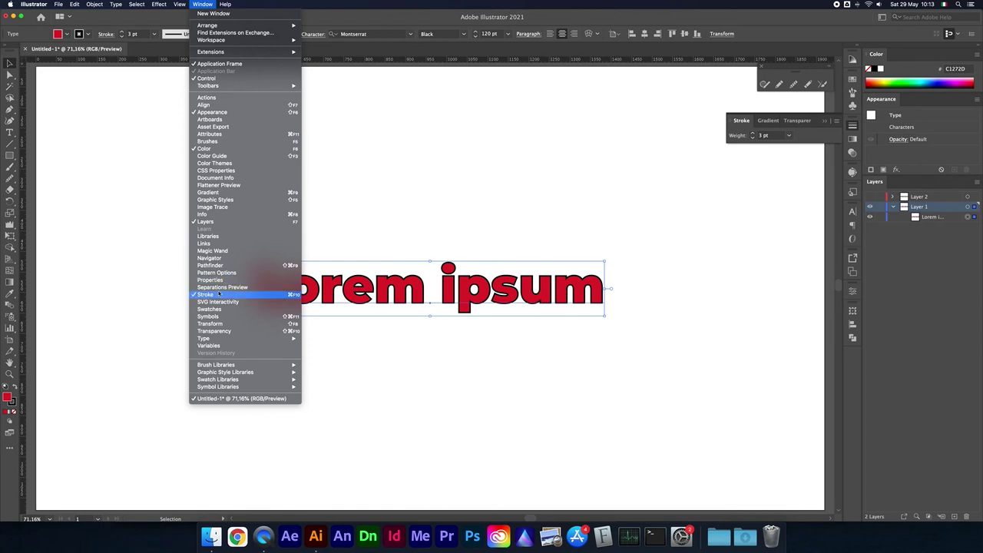
left_click(697, 180)
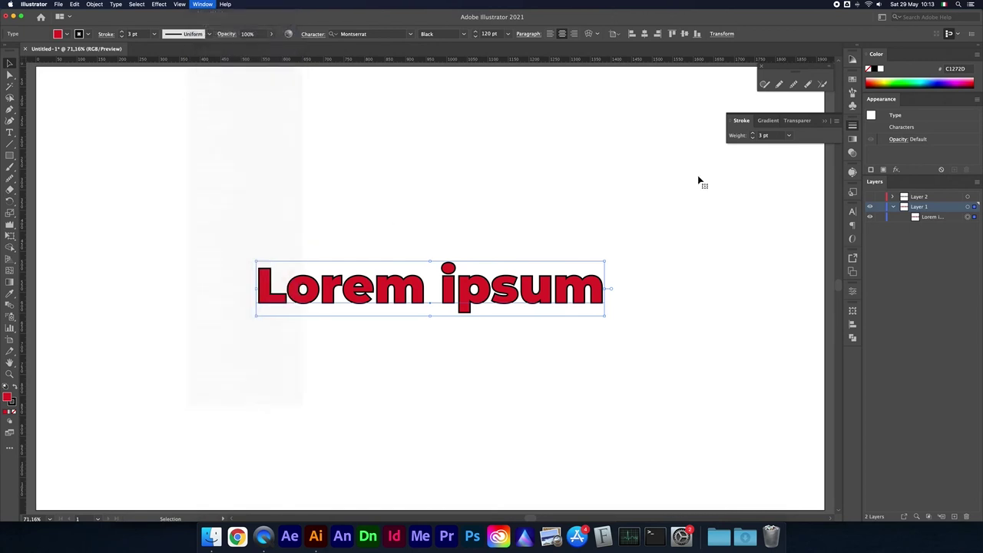
left_click(845, 124)
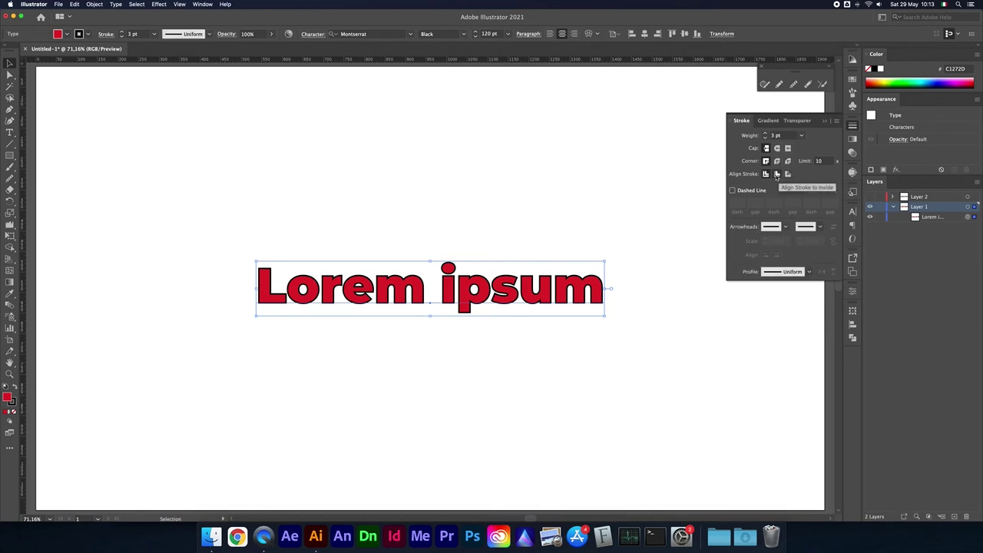
left_click(822, 122)
key("super+equal")
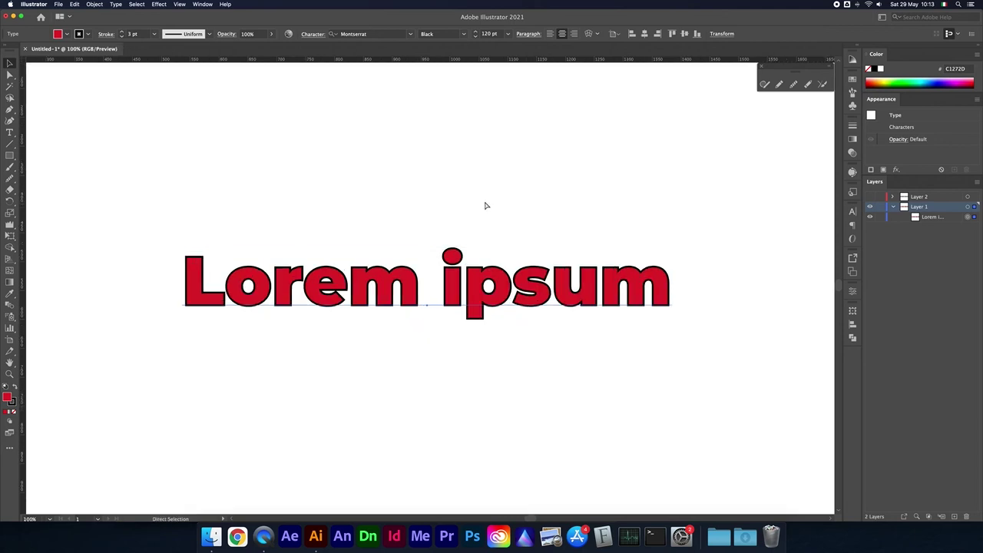
key("super+equal")
left_click(361, 157)
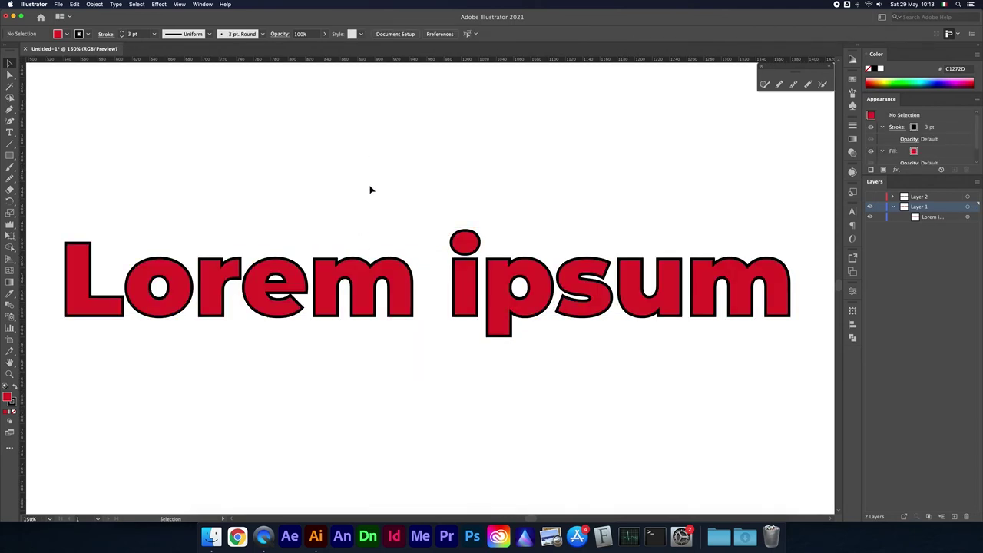
left_click(473, 246)
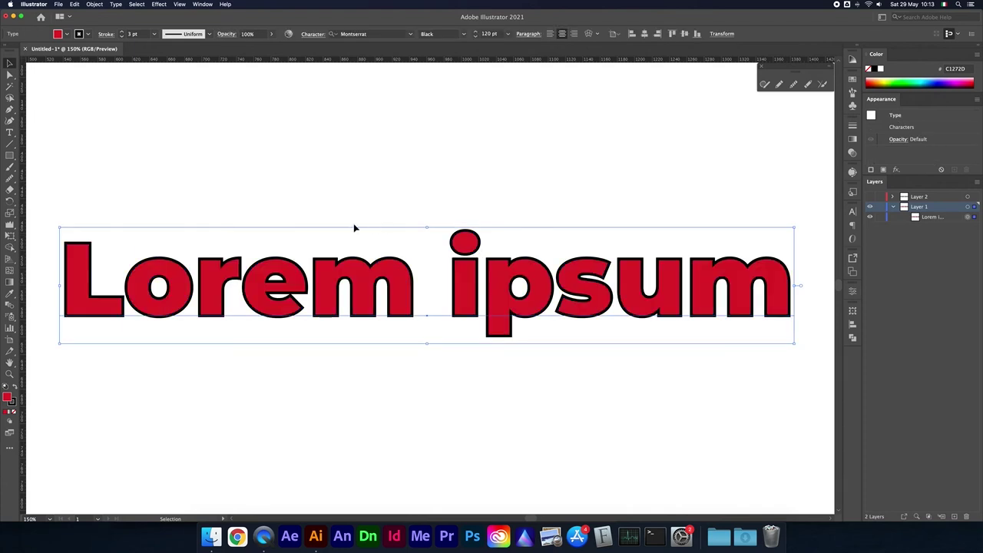
key("super+shift+o")
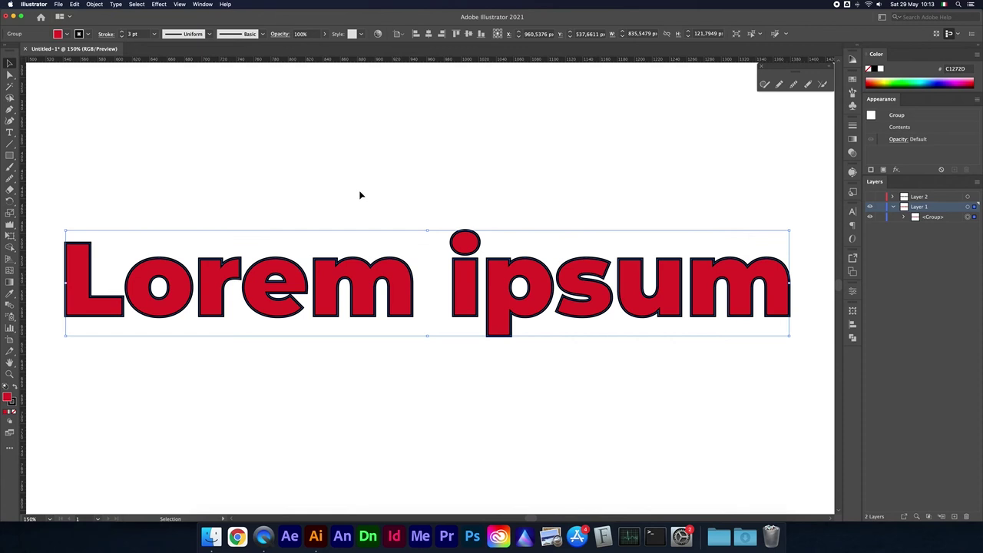
Compare outside, inside and centre stroke alignments on the lettering.
left_click(851, 126)
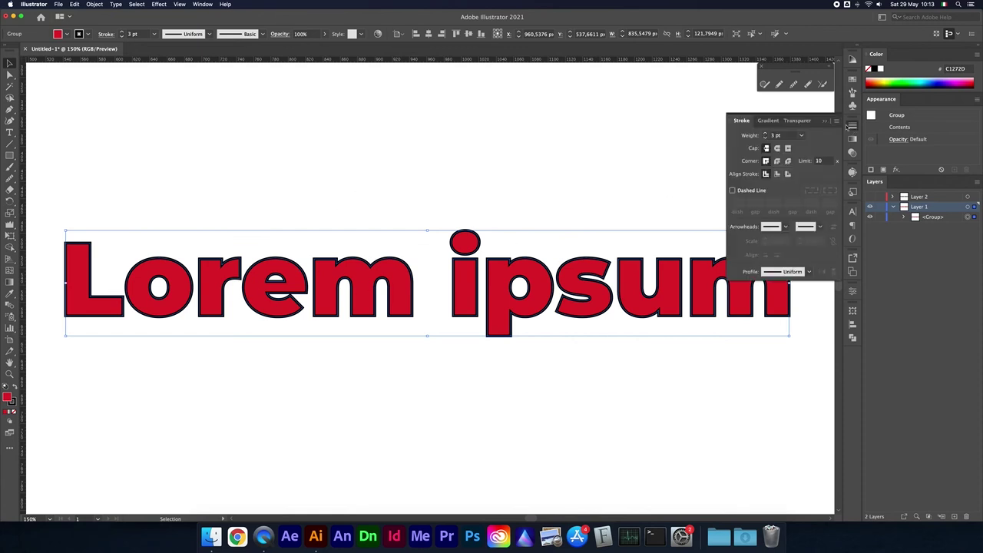
left_click(787, 175)
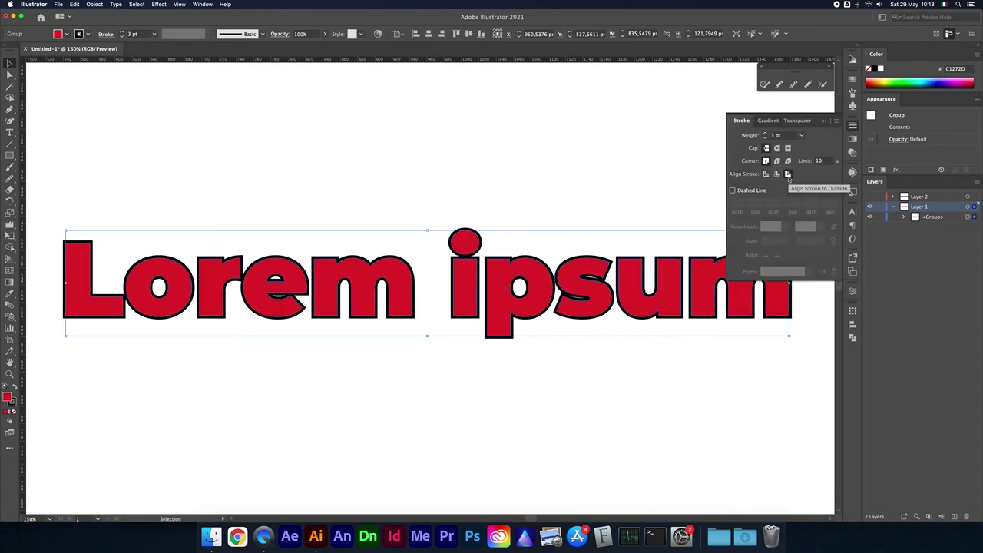
left_click(777, 174)
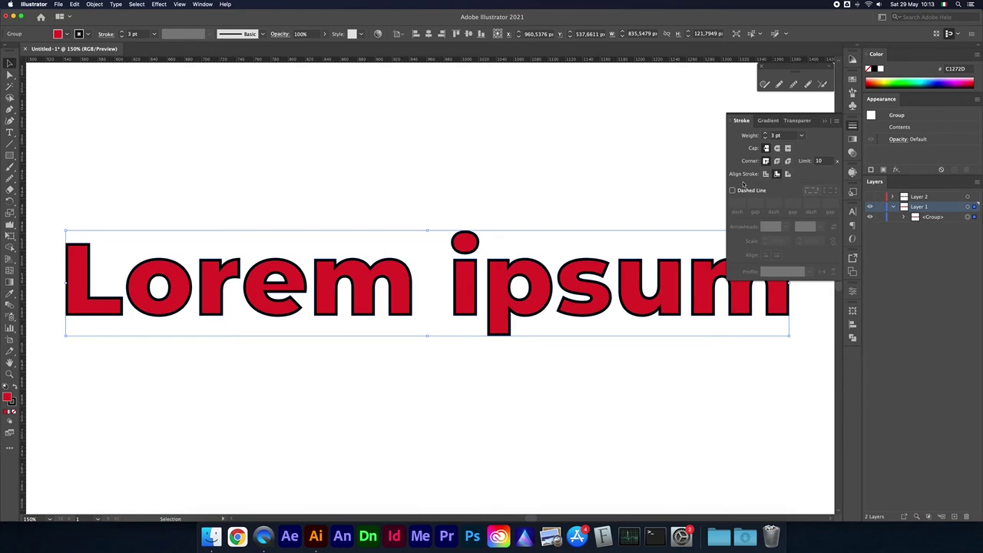
left_click(765, 174)
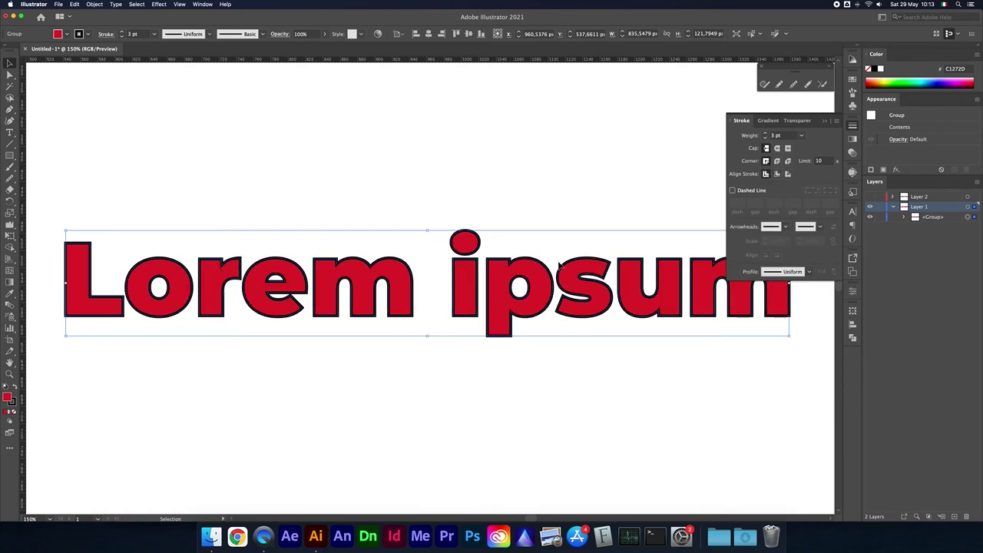
key("super+equal")
key("super+equal")
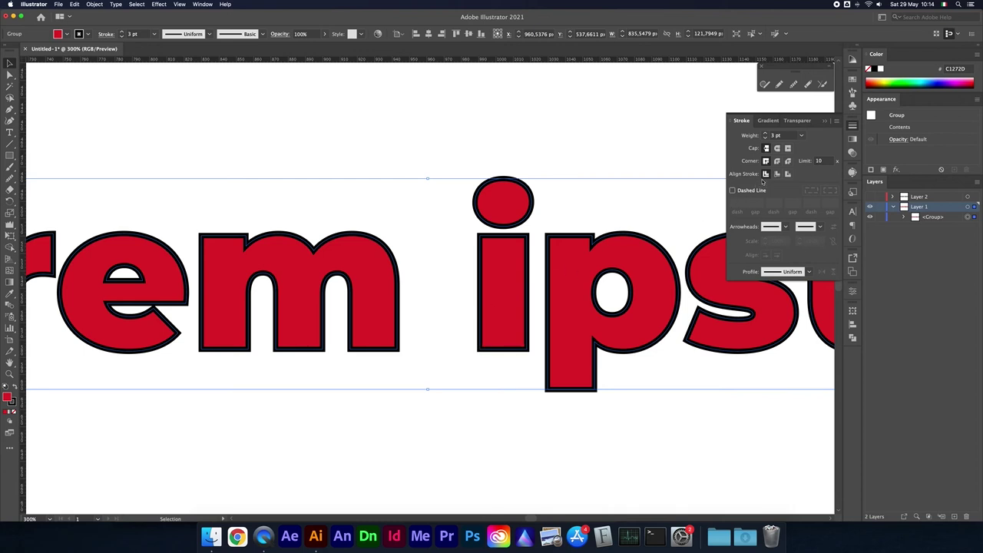
left_click(776, 175)
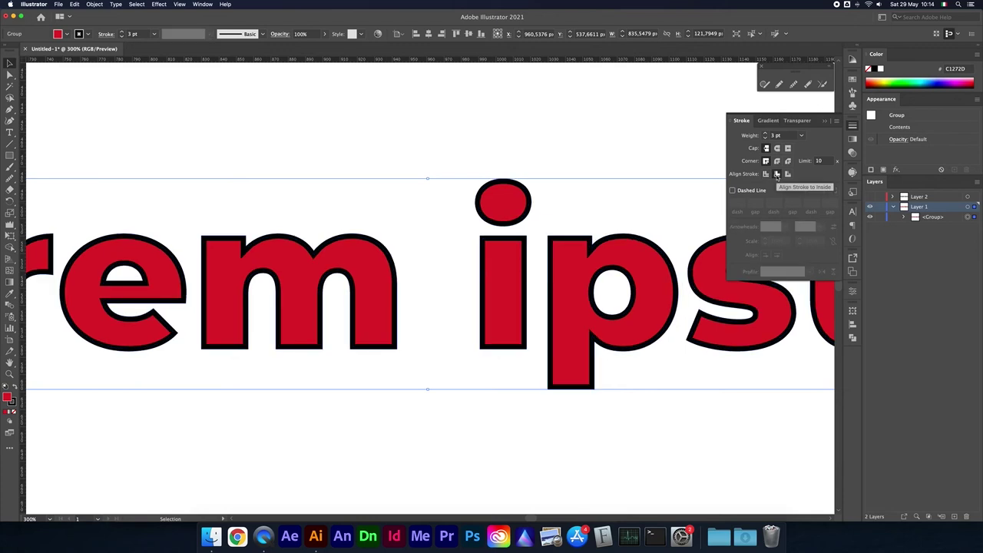
left_click(787, 175)
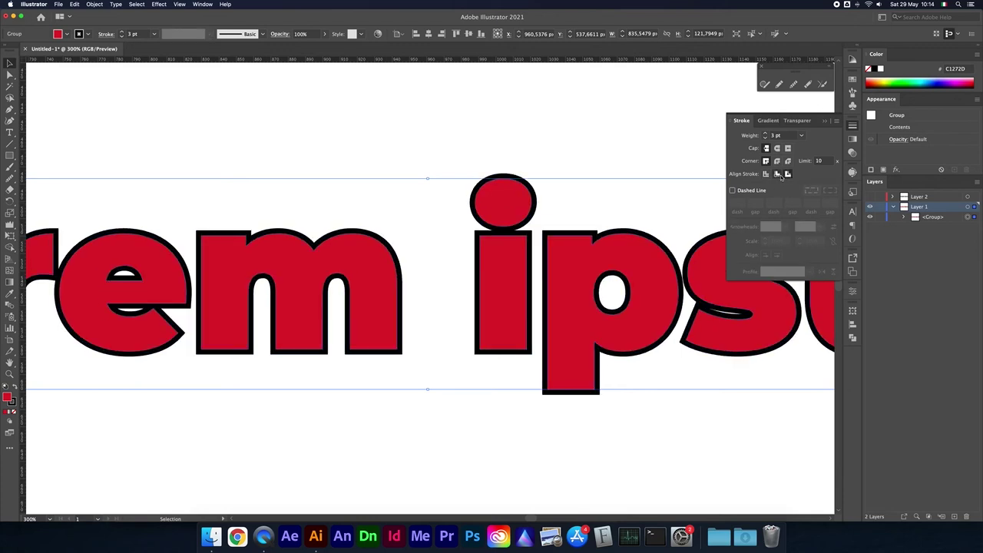
left_click(777, 174)
key("super+0")
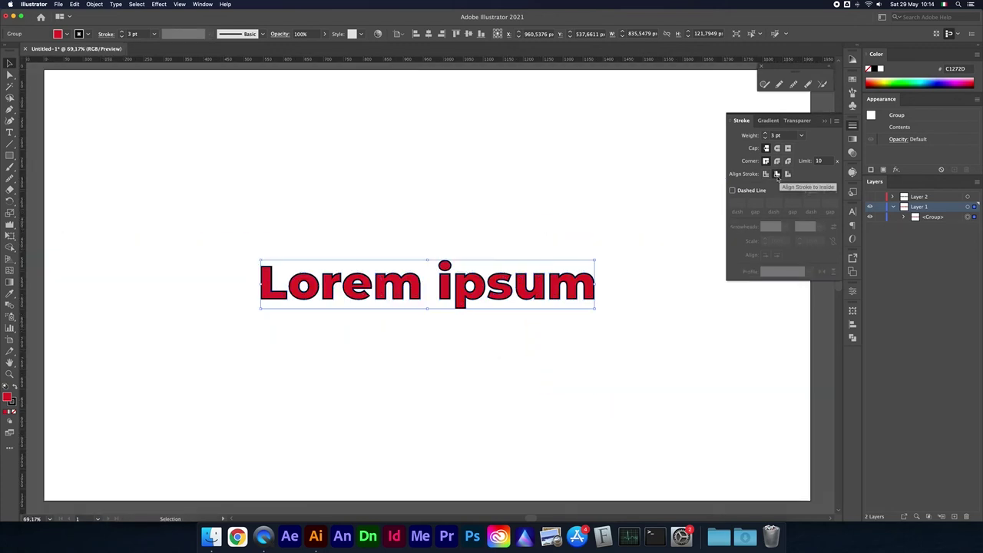
left_click(766, 175)
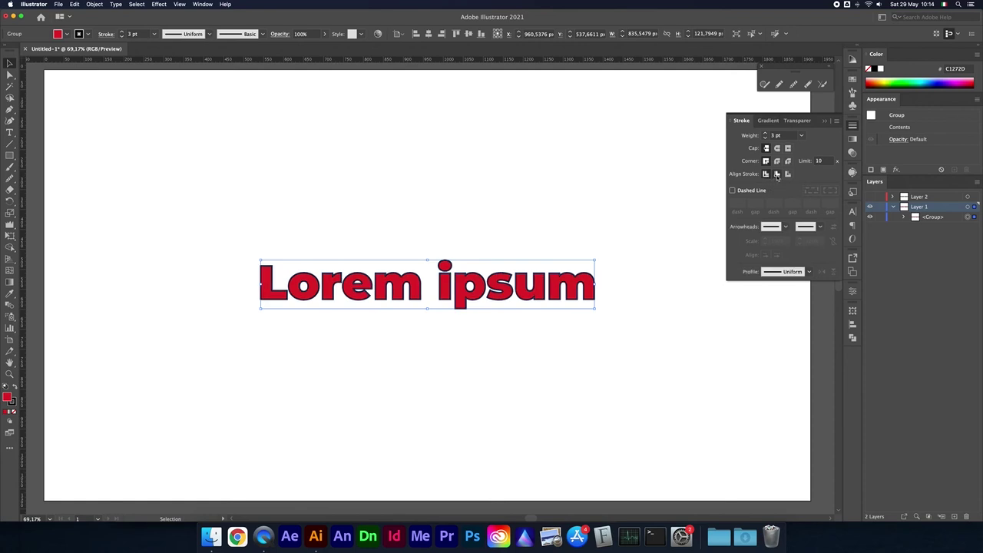
left_click(777, 174)
left_click(777, 175)
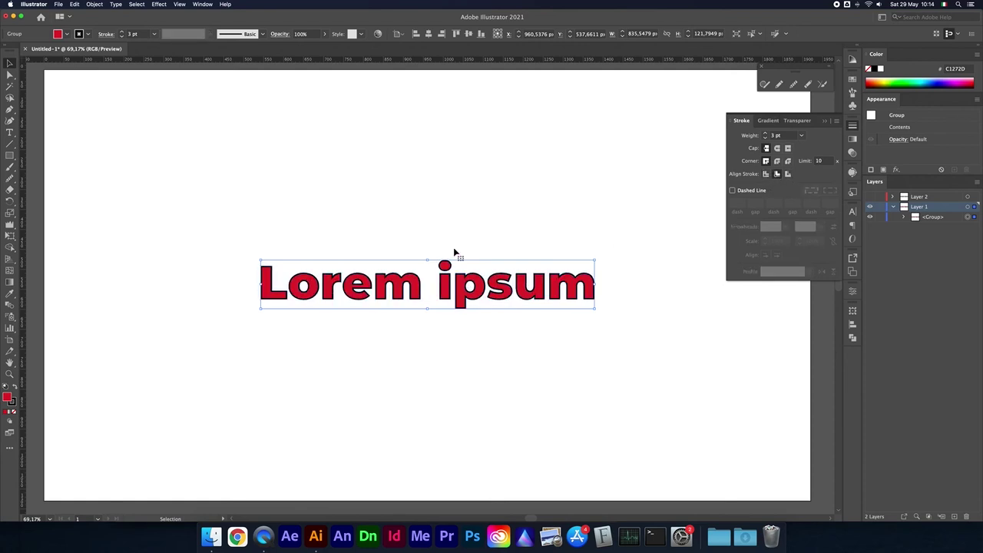
Undo back past Create Outlines to restore live Lorem ipsum text, then select it.
left_click(284, 304)
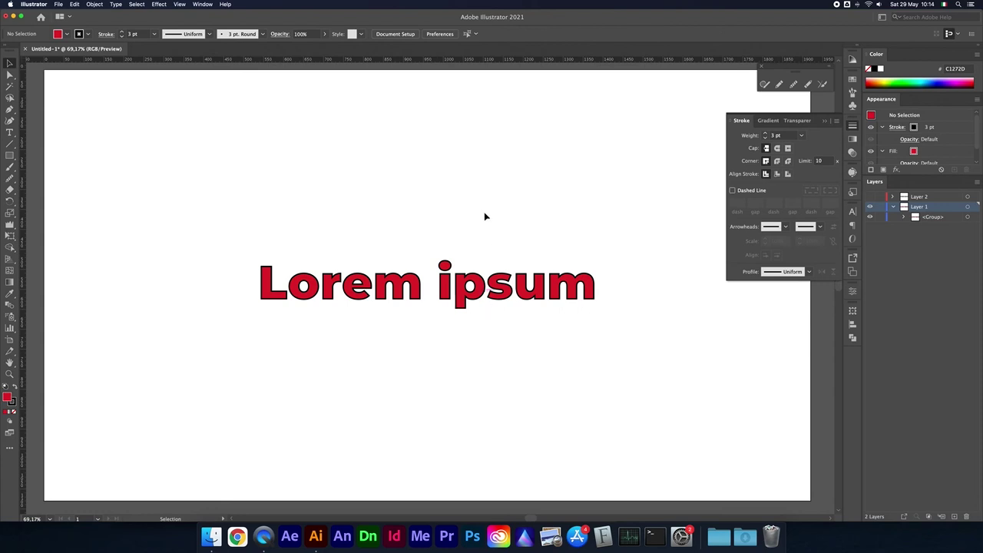
key("a")
key("ctrl+a")
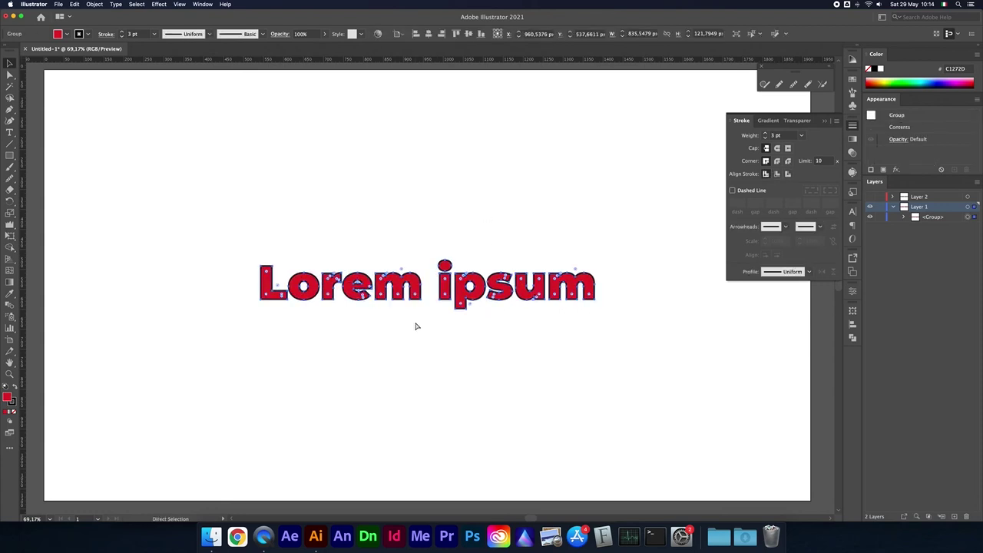
key("super+z")
key("super+shift+z")
key("super+z")
key("super+shift+z")
key("super+z")
key("super+z")
key("super+z")
key("v")
key("super+z")
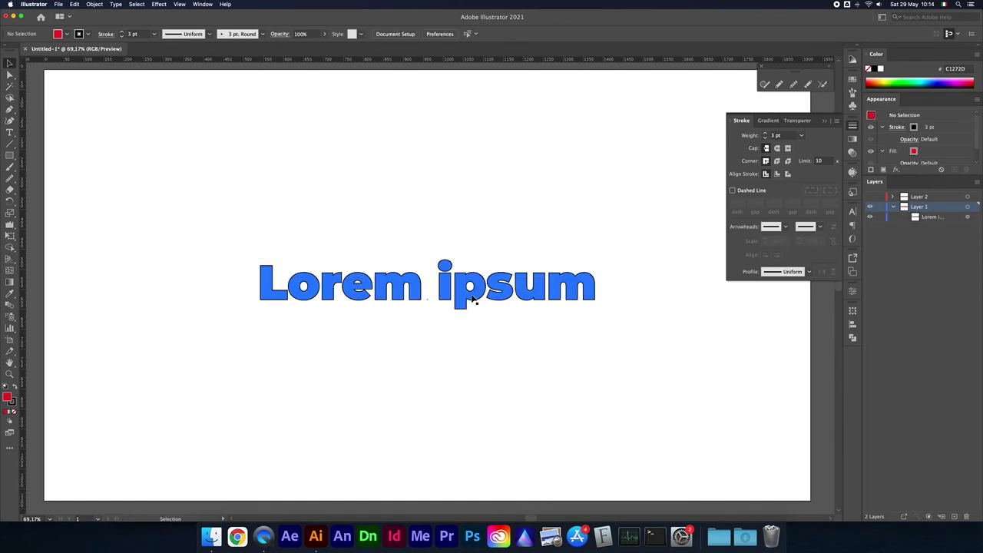
left_click(444, 288)
Alt-drag a copy of Lorem ipsum above the original.
double_click(446, 287)
key("Escape")
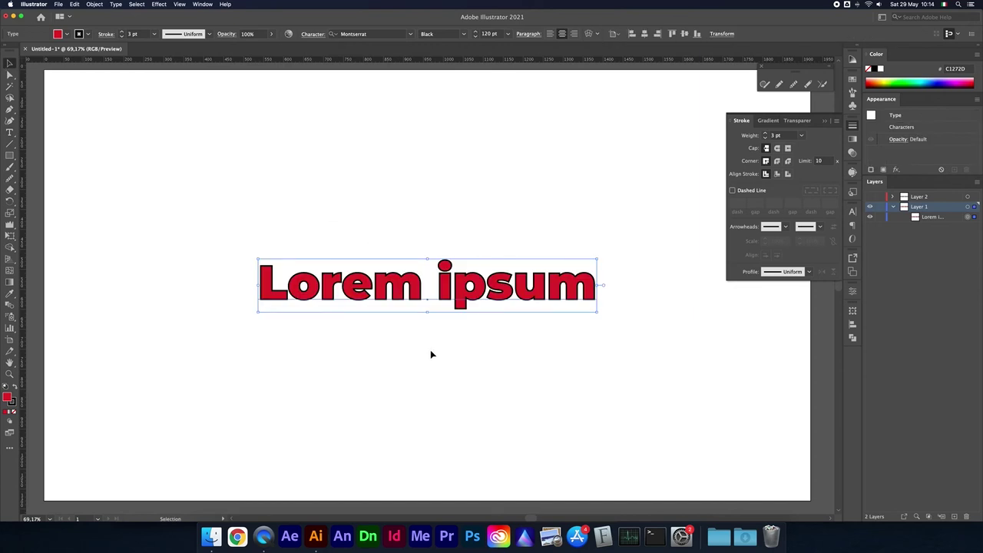
key("super+z")
key("super+shift+z")
key("super+z")
key("super+shift+z")
left_click_drag(400, 286, 388, 167)
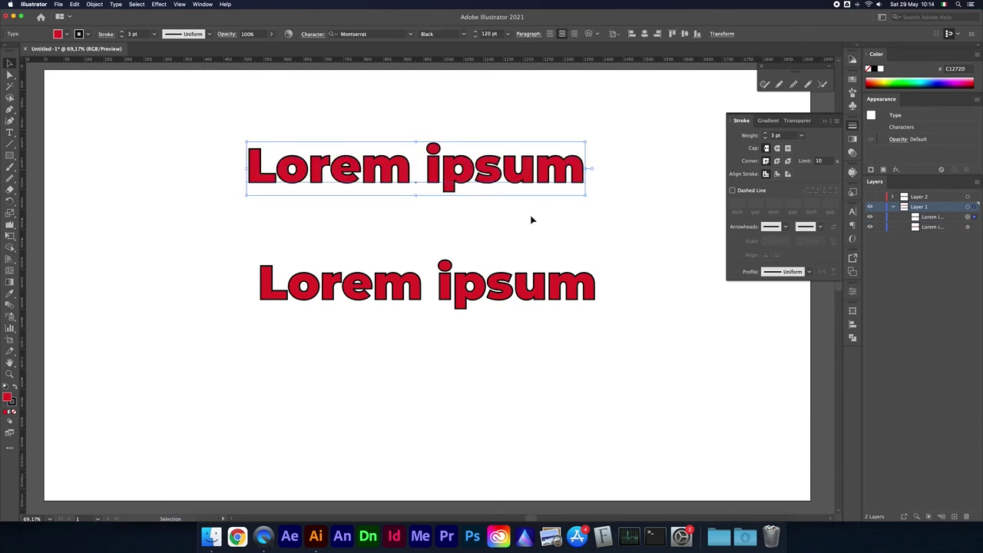
Hide the upper copy, convert the lower original to outlines, then show the copy.
left_click(871, 217)
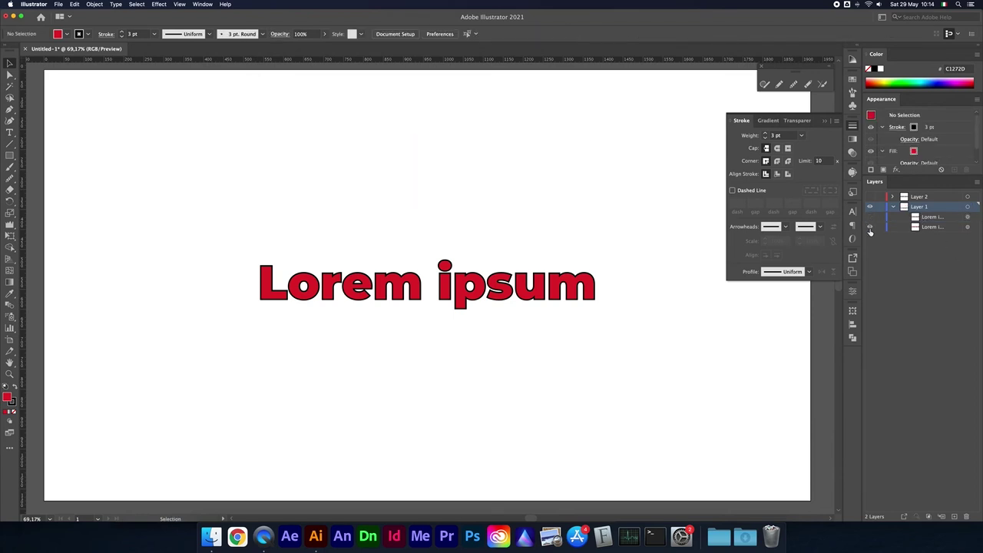
left_click(501, 290)
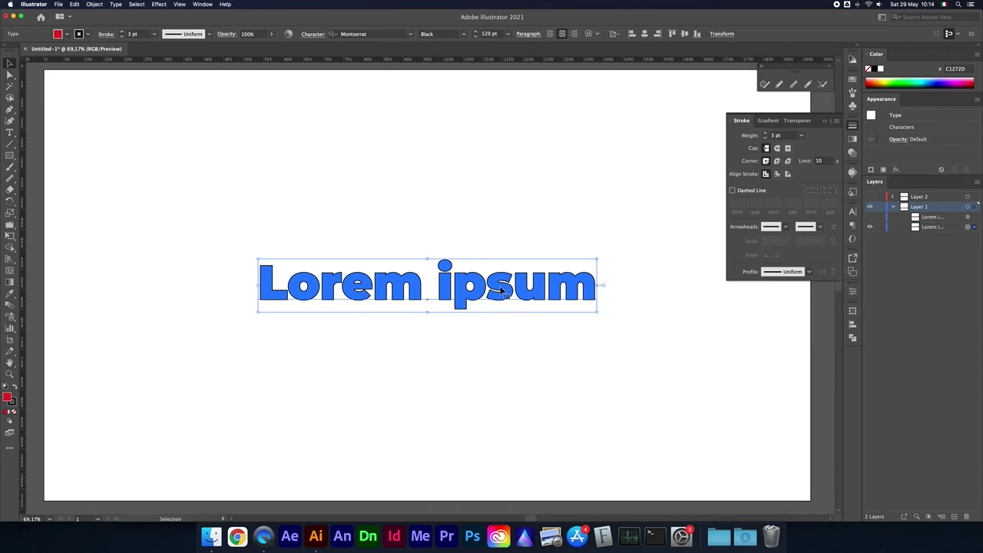
key("super+shift+o")
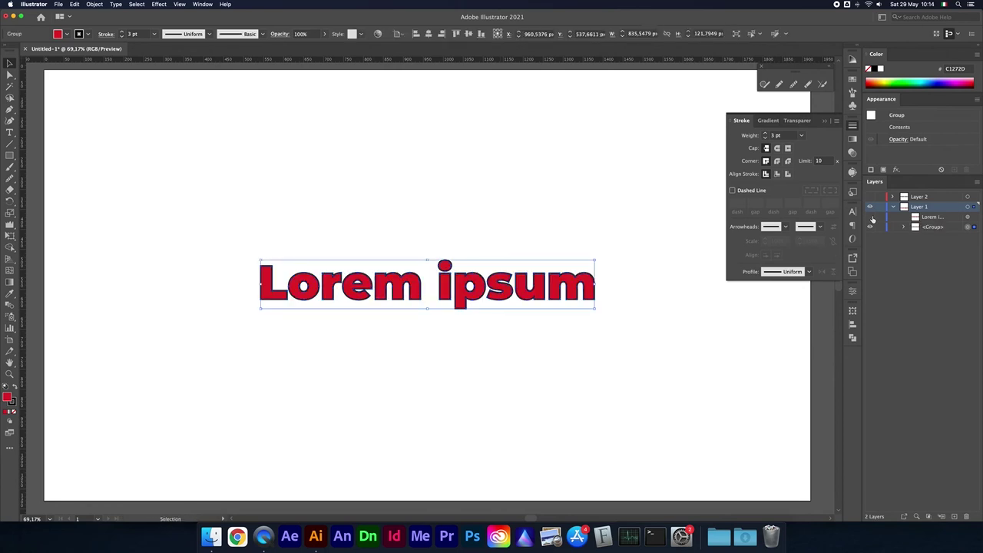
left_click(871, 218)
Test various letter selections inside the upper Lorem ipsum copy, then exit editing.
left_click(974, 217)
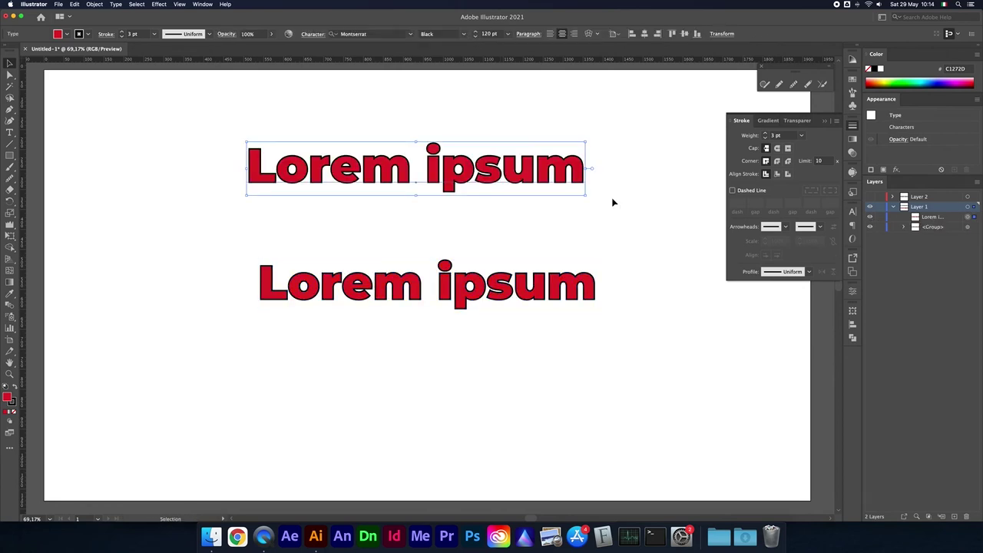
triple_click(520, 184)
left_click(459, 168)
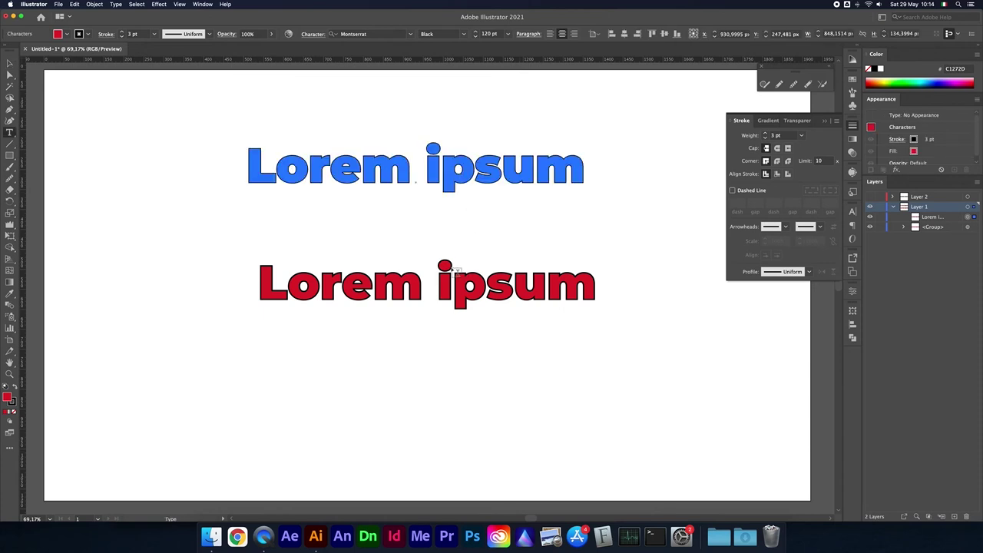
key("shift+Left")
left_click_drag(540, 171, 438, 176)
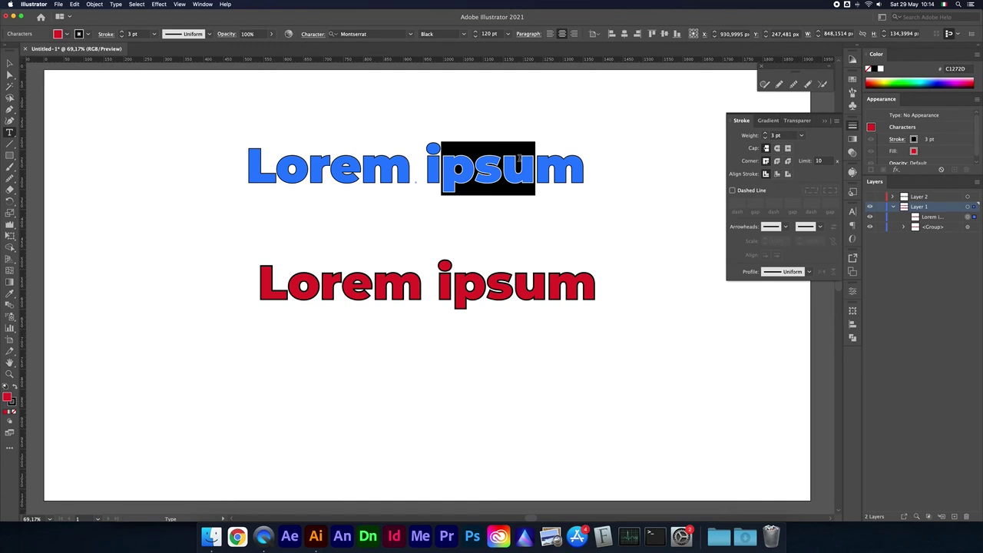
left_click_drag(308, 165, 583, 168)
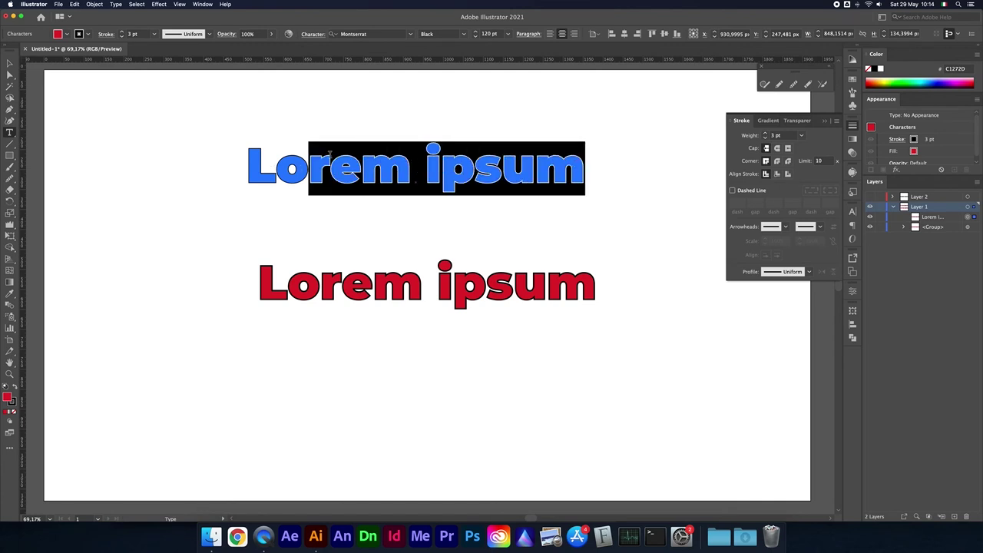
left_click_drag(308, 165, 511, 163)
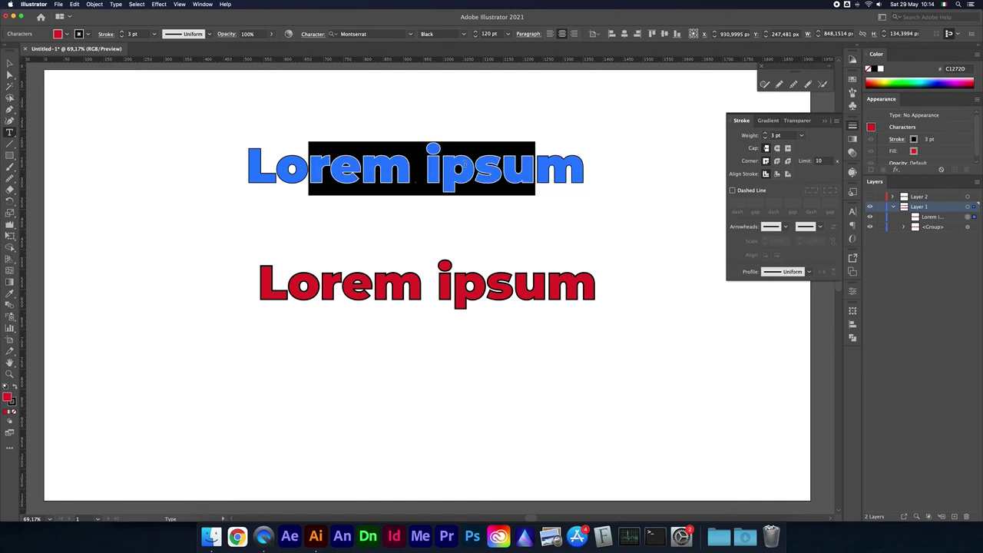
left_click_drag(330, 165, 526, 163)
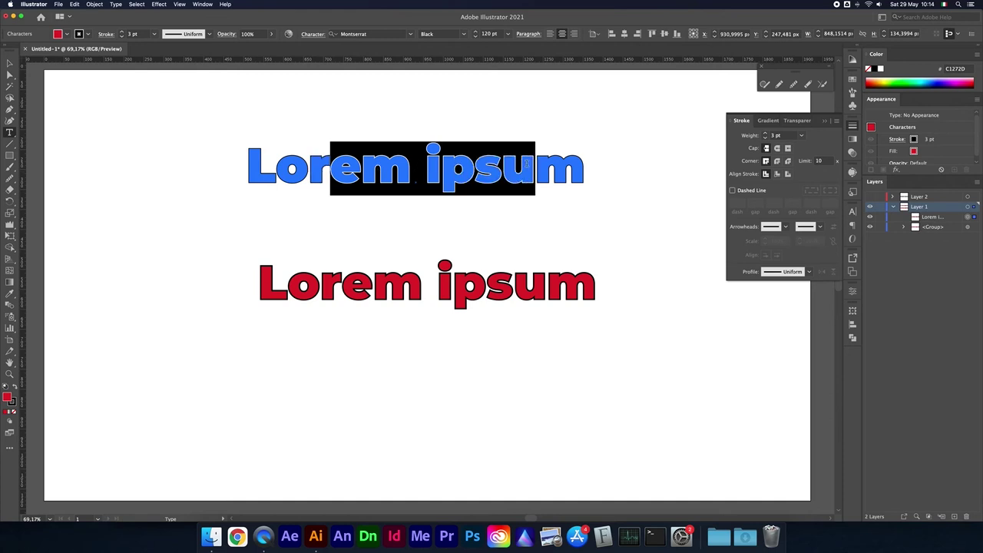
left_click(10, 62)
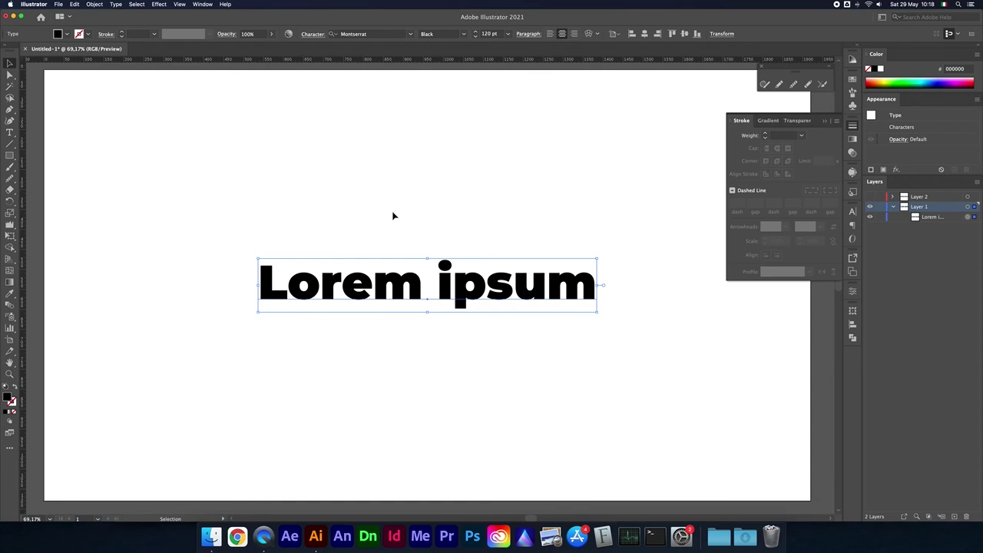
left_click(392, 215)
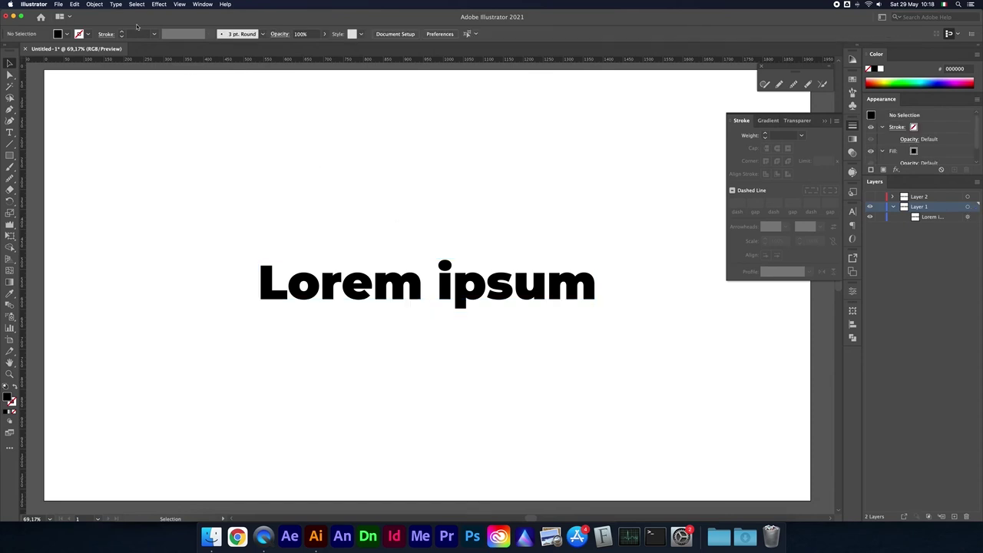
left_click(116, 4)
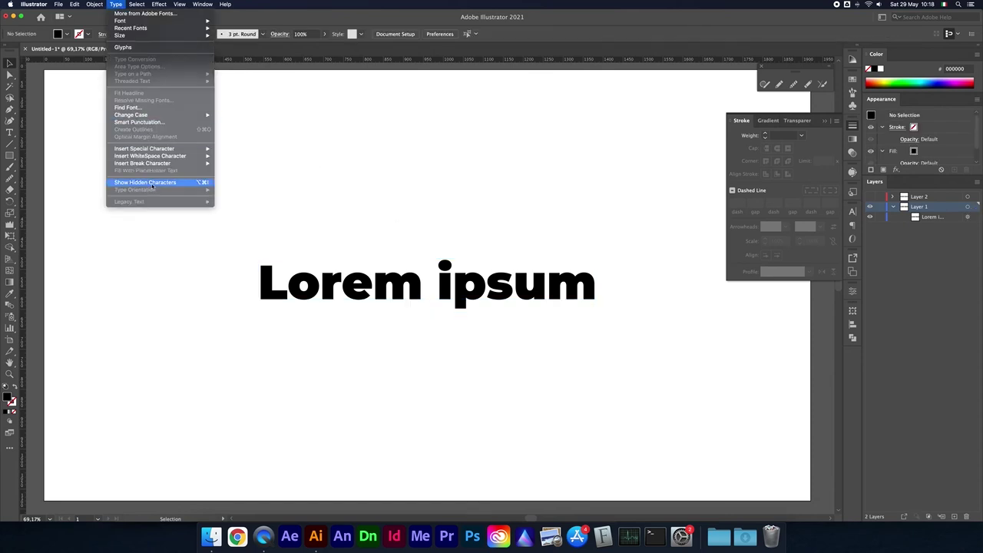
Show hidden characters, add returns after ipsum, and move the text frame higher.
left_click(203, 182)
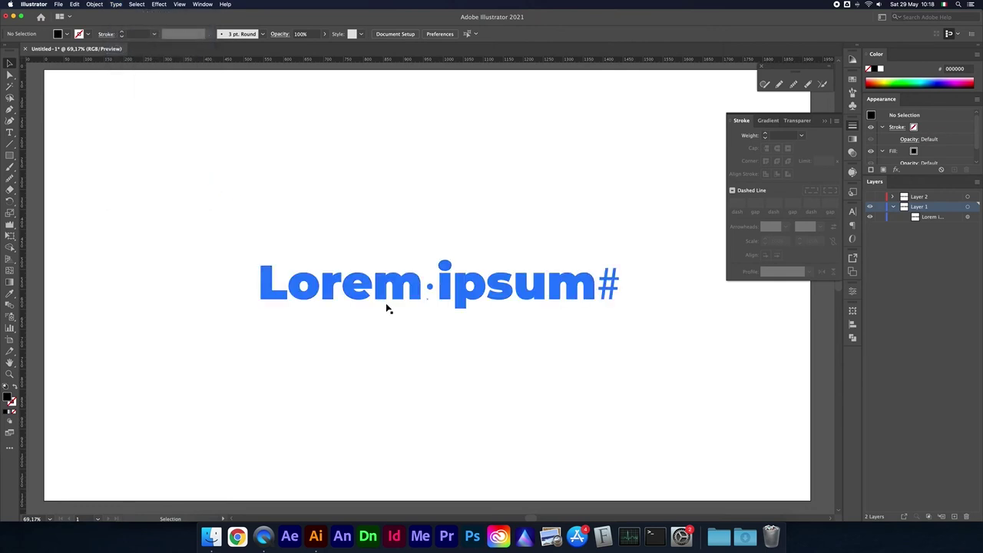
double_click(430, 289)
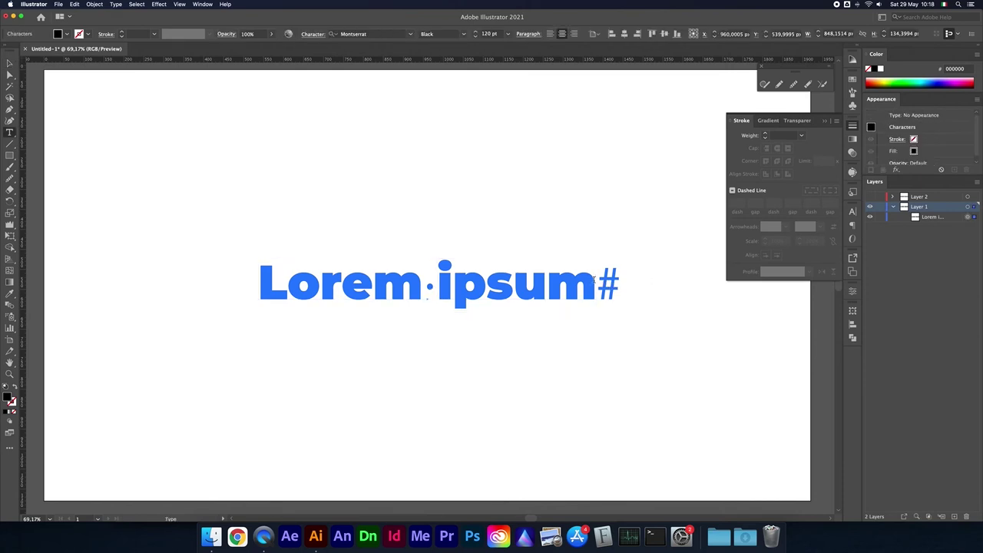
key("Return")
key("Return")
key("Return")
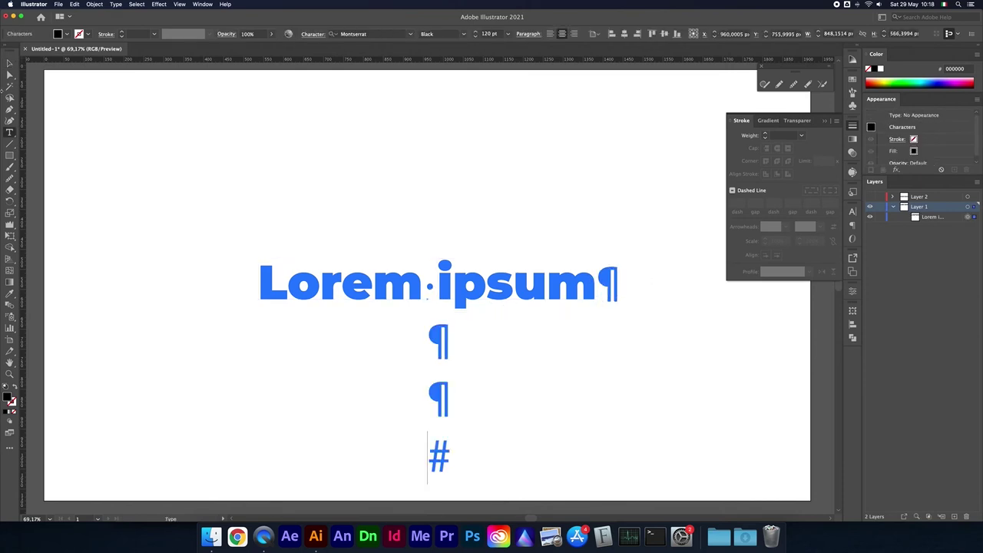
left_click(9, 63)
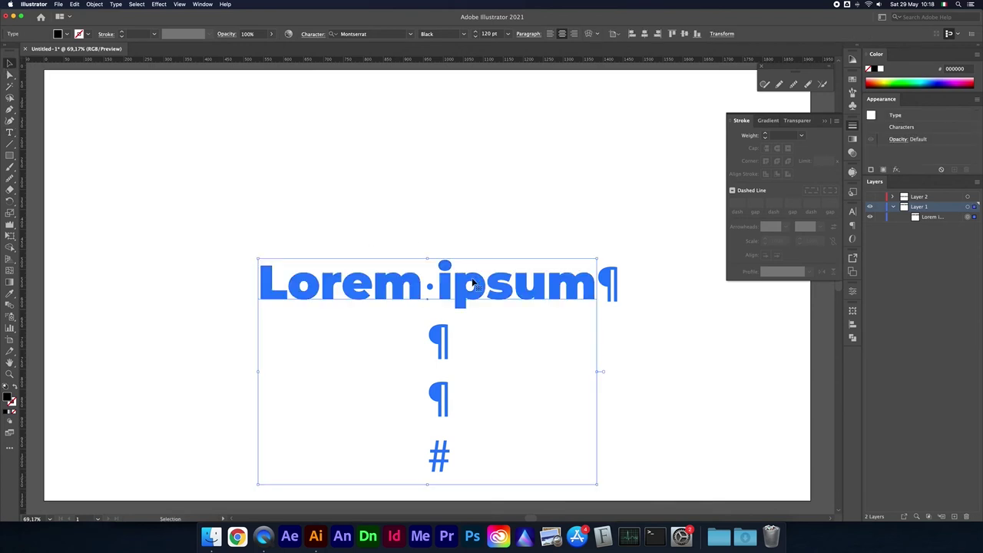
left_click_drag(474, 285, 477, 190)
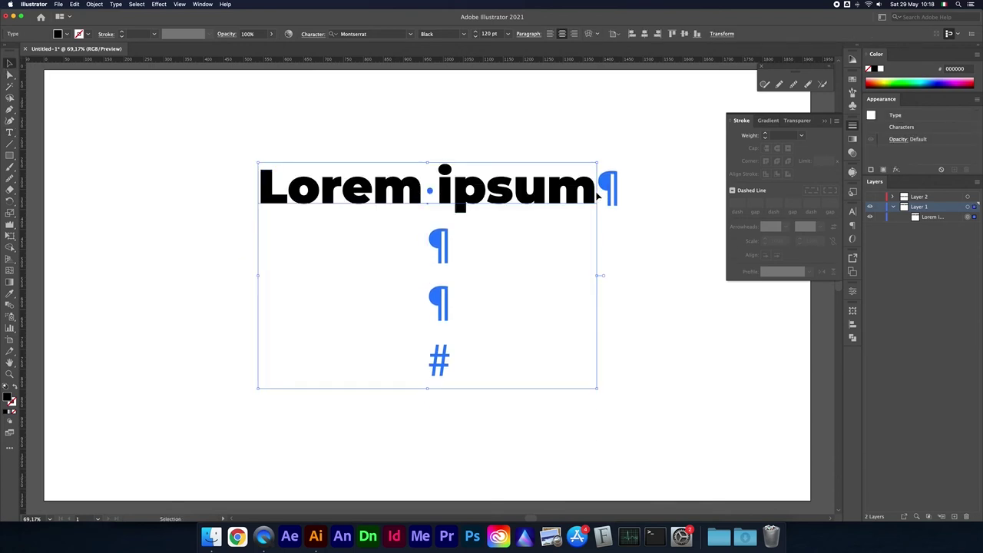
Select the space between Lorem and ipsum, then leave text editing.
double_click(425, 195)
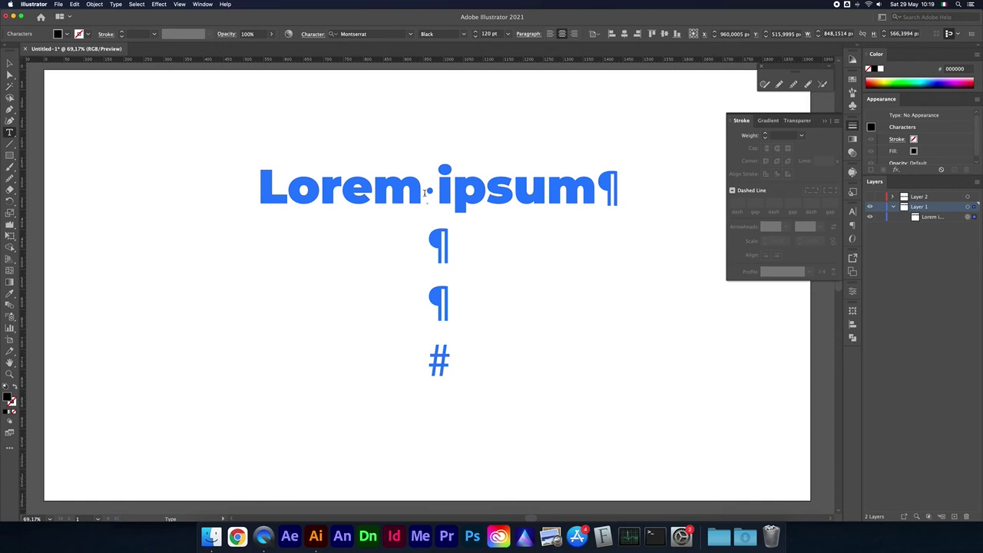
left_click_drag(425, 193, 438, 192)
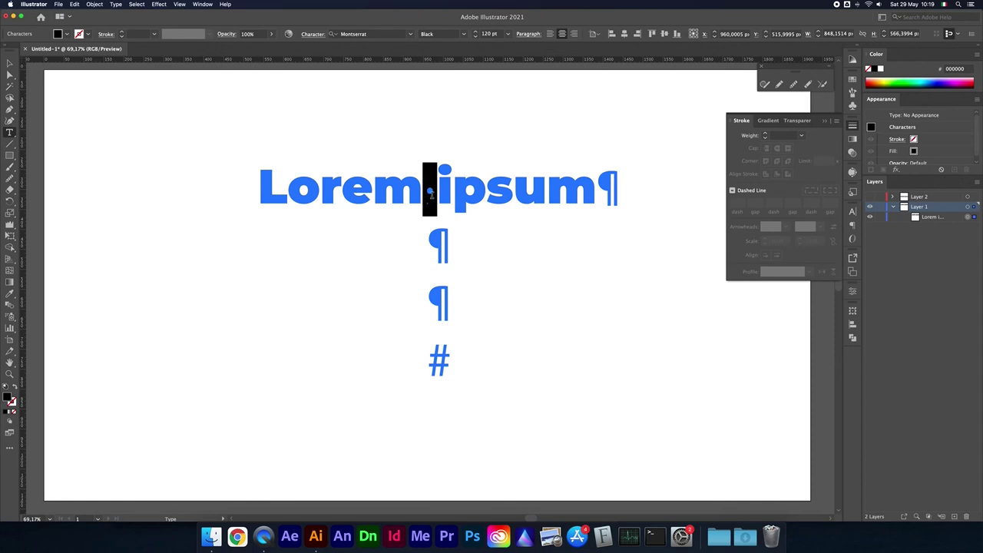
key("super+shift+a")
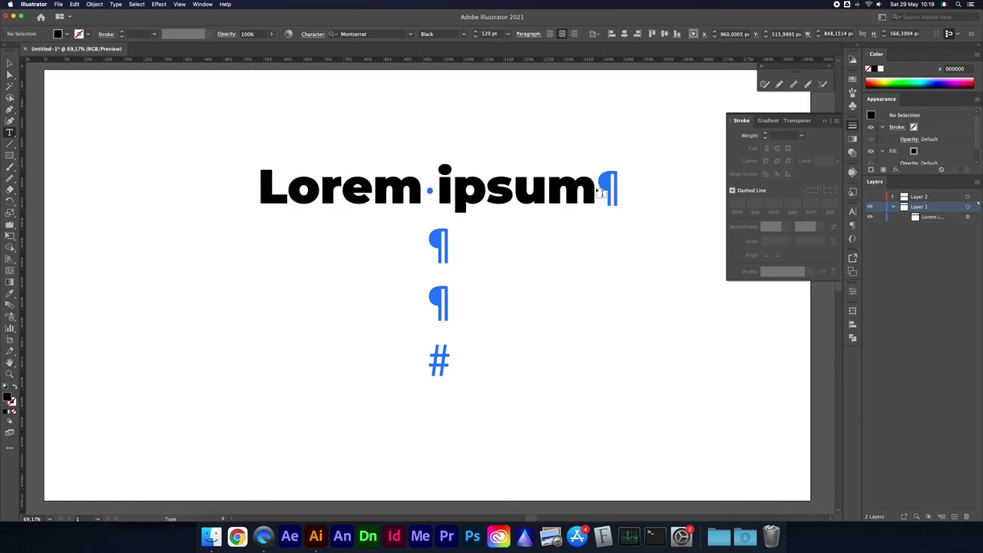
left_click(10, 63)
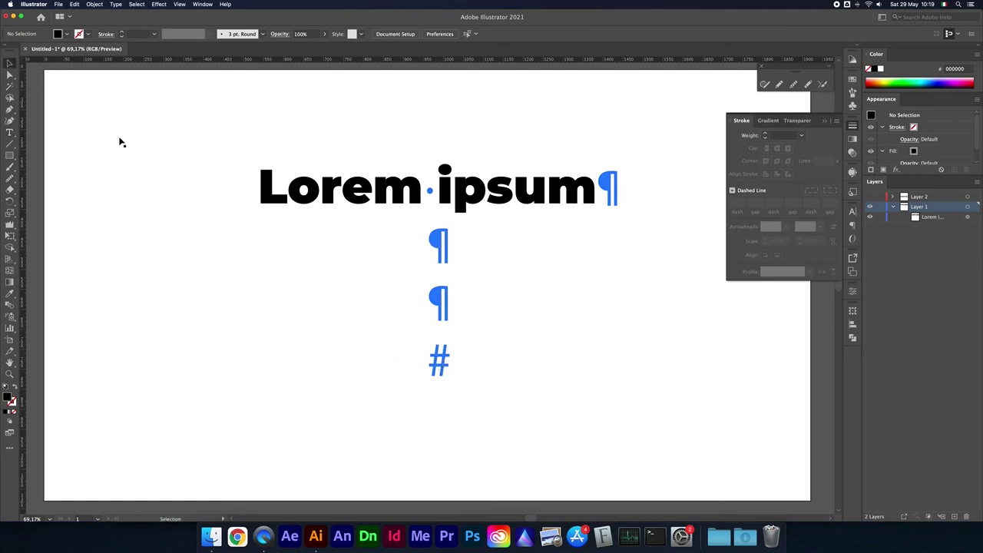
Delete the stray space on line two of the Lorem ipsum text.
left_click(328, 183)
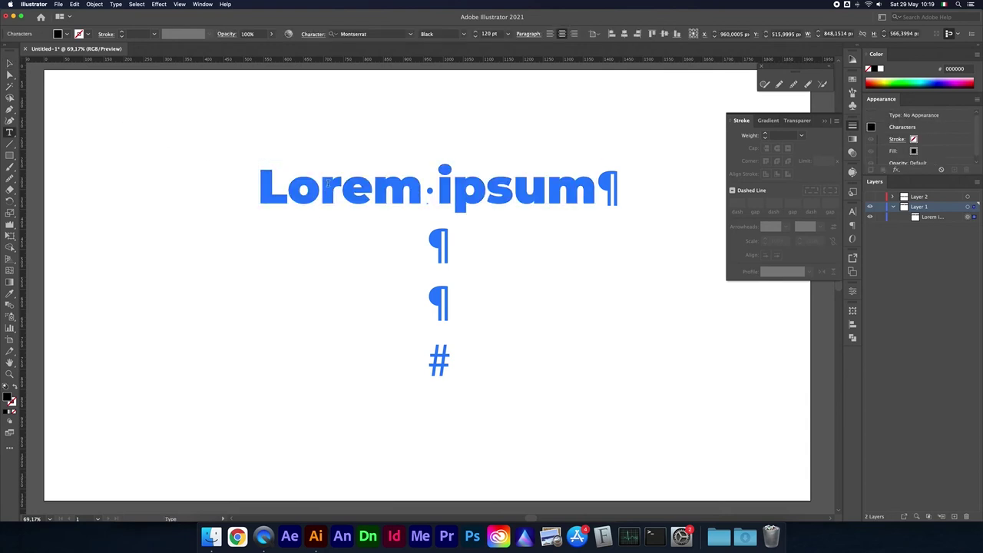
double_click(328, 183)
left_click(418, 190)
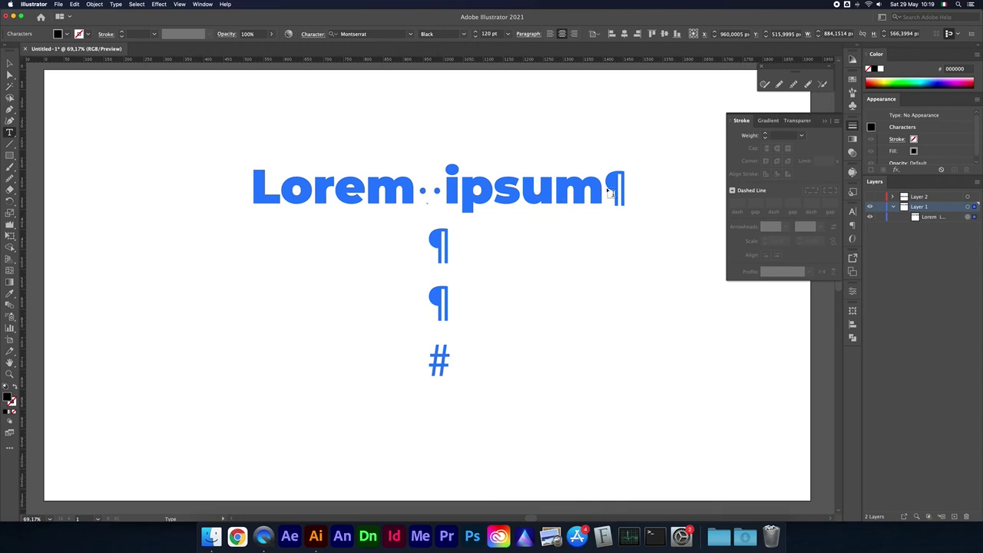
key("Escape")
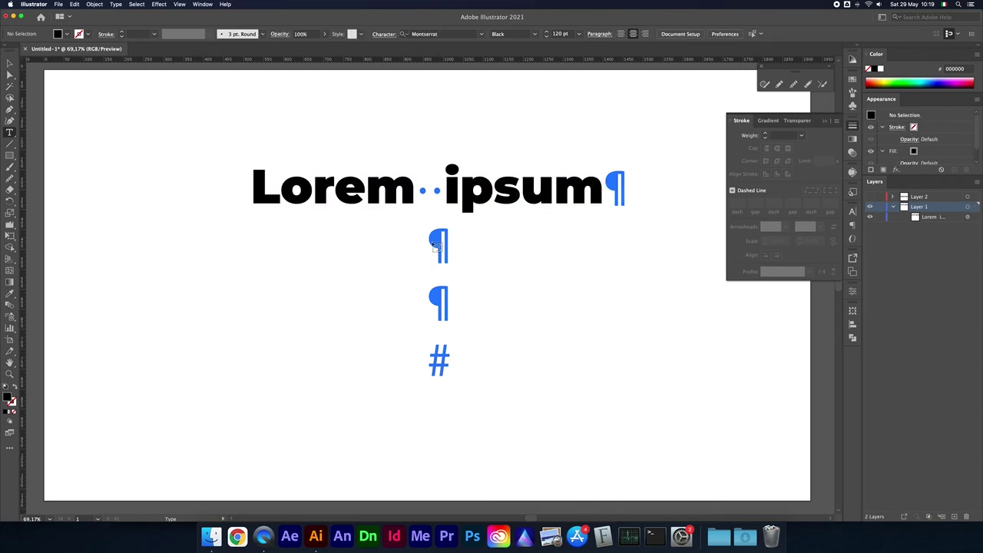
left_click(458, 191)
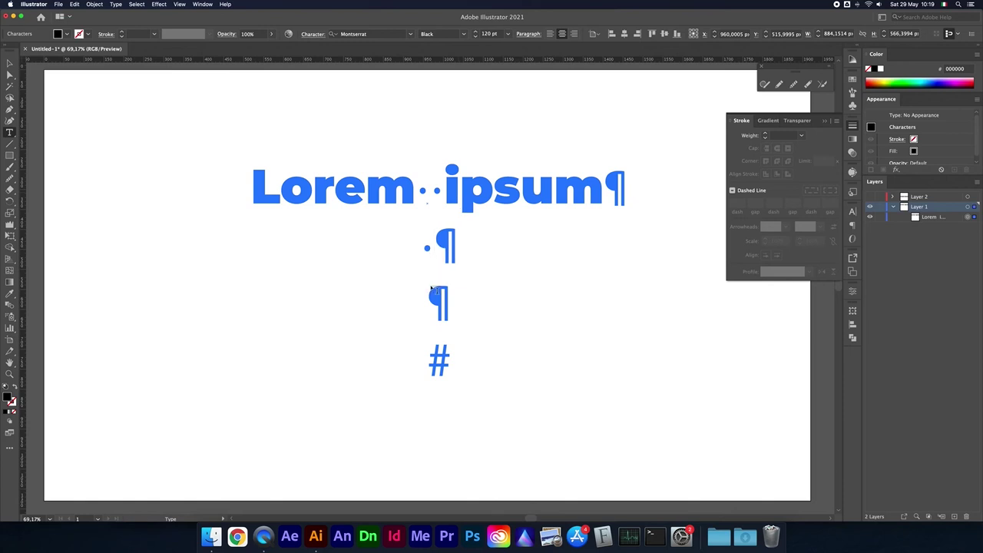
key("shift+Left")
key("BackSpace")
Remove extra spaces between the words, insert a tab before ipsum, leaving 'Lore ipsum'.
left_click(429, 192)
key("shift+Left")
key("BackSpace")
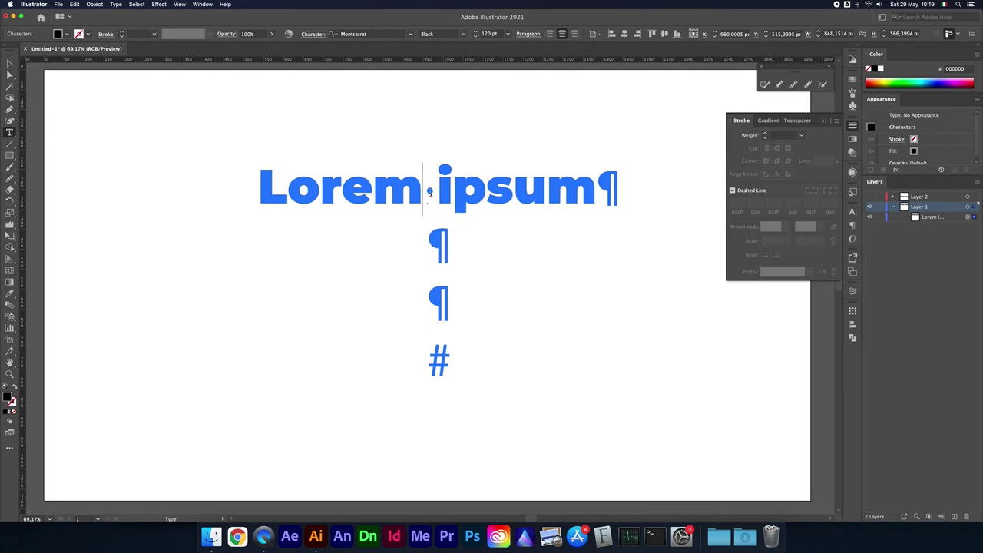
key("shift+Right")
key("Left")
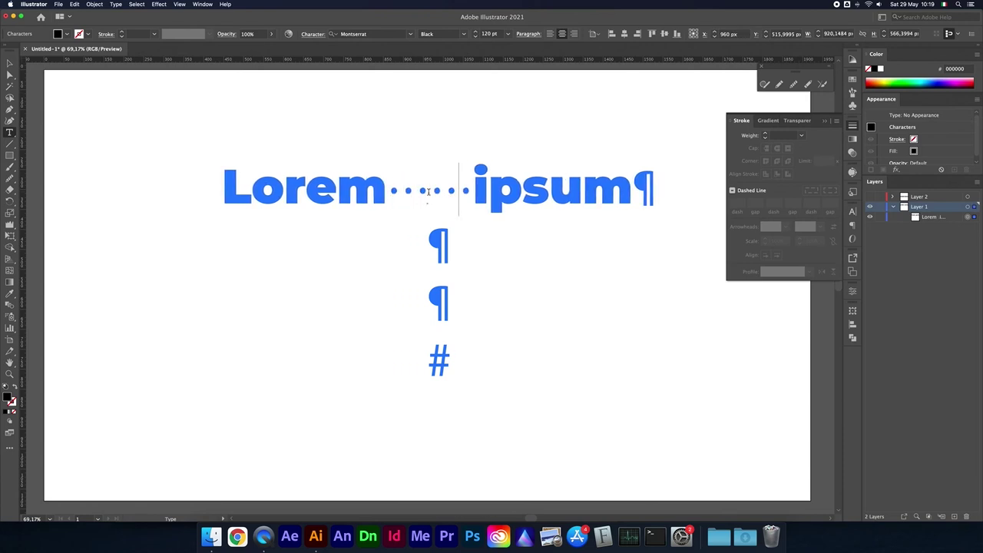
key("BackSpace")
key("BackSpace")
key("BackSpace")
key("BackSpace")
key("BackSpace")
key("BackSpace")
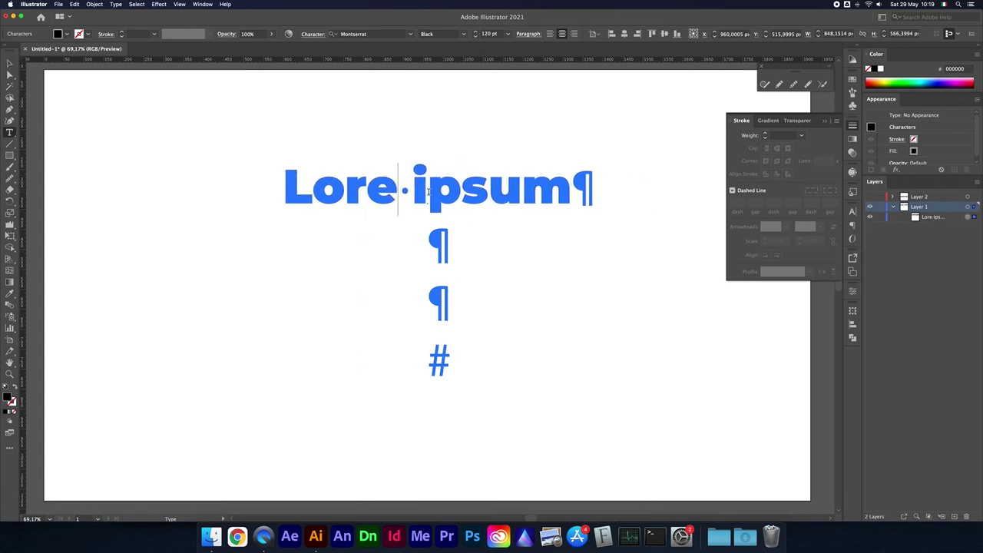
key("Tab")
key("Tab")
key("Tab")
key("BackSpace")
key("BackSpace")
key("BackSpace")
Open the Tabs panel and replace the space between Lorem and ipsum with a single tab.
key("ctrl+shift+t")
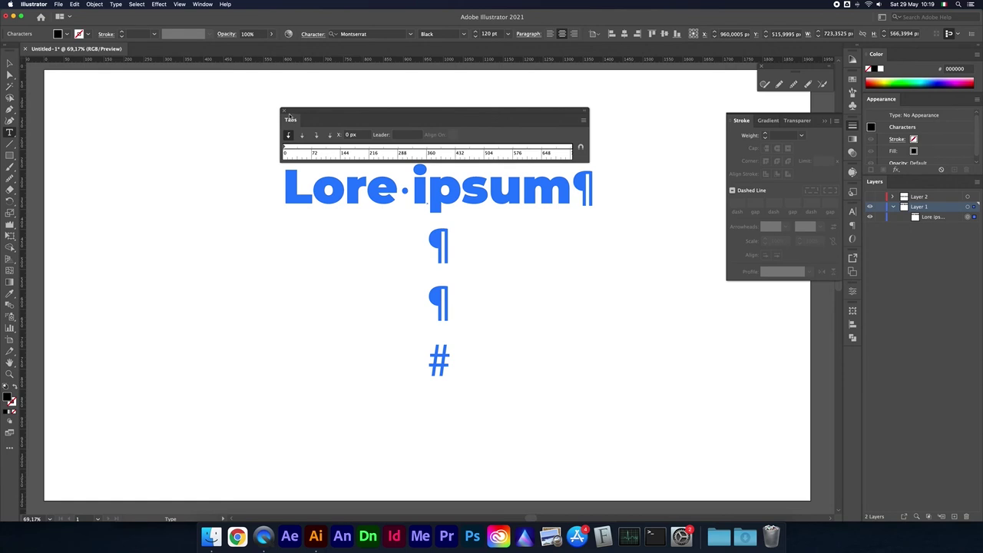
key("ctrl+shift+t")
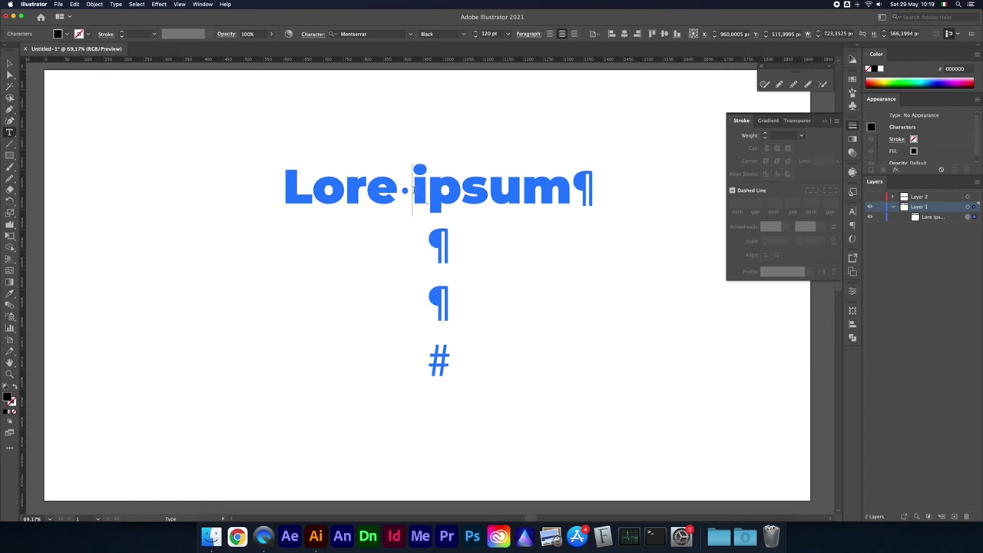
key("ctrl+shift+t")
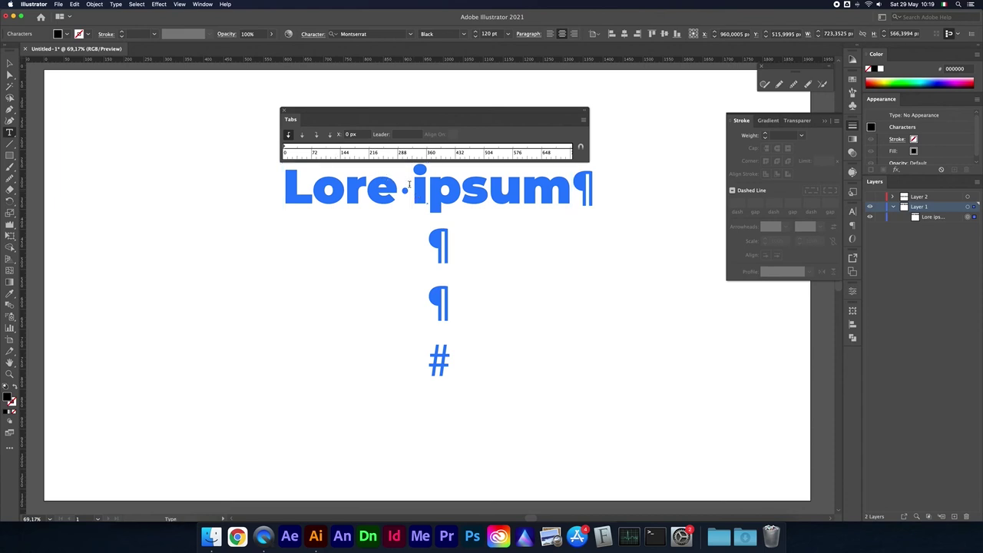
key("BackSpace")
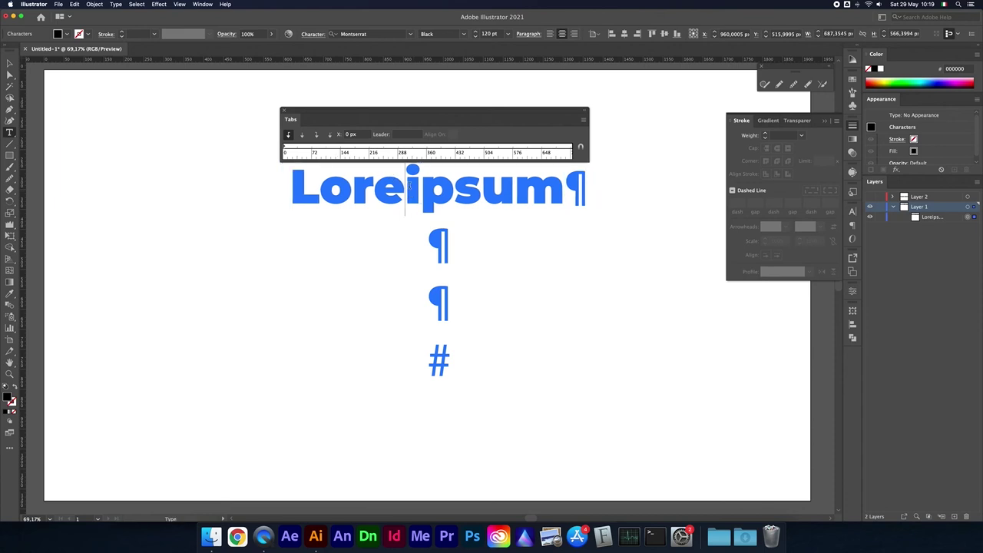
type("m")
key("Tab")
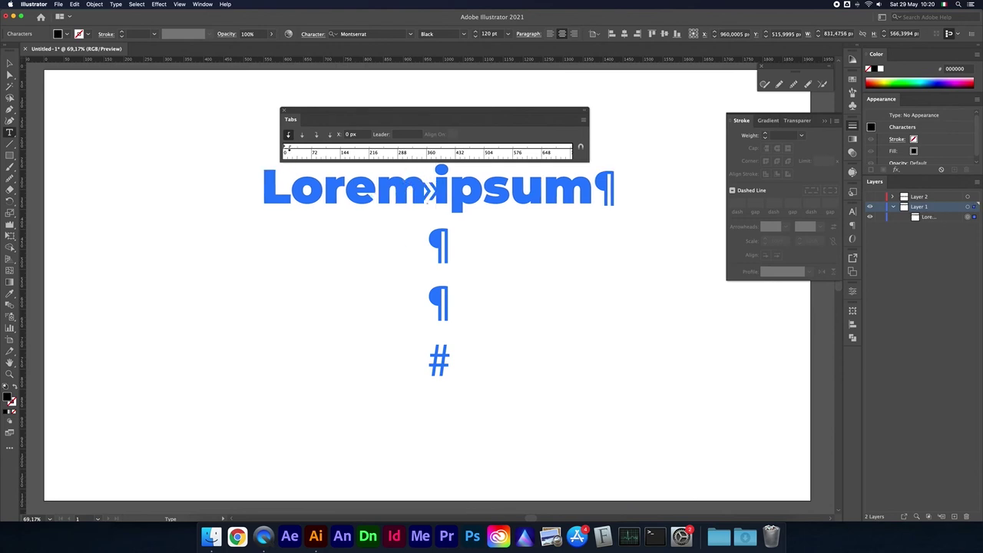
Add a tab stop on the tab ruler, drag it right, and remove stray spaces after Lorem.
left_click_drag(289, 147, 502, 150)
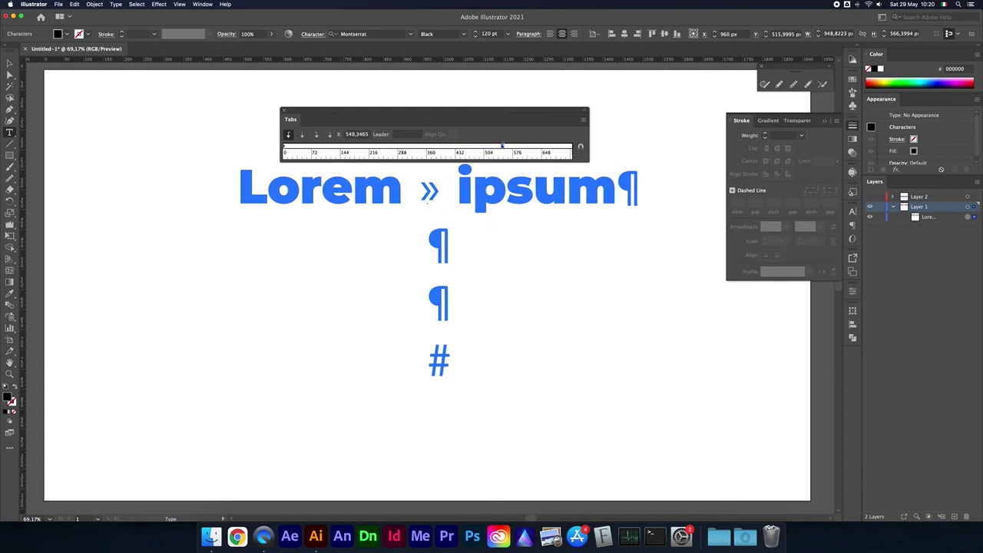
left_click_drag(503, 150, 525, 146)
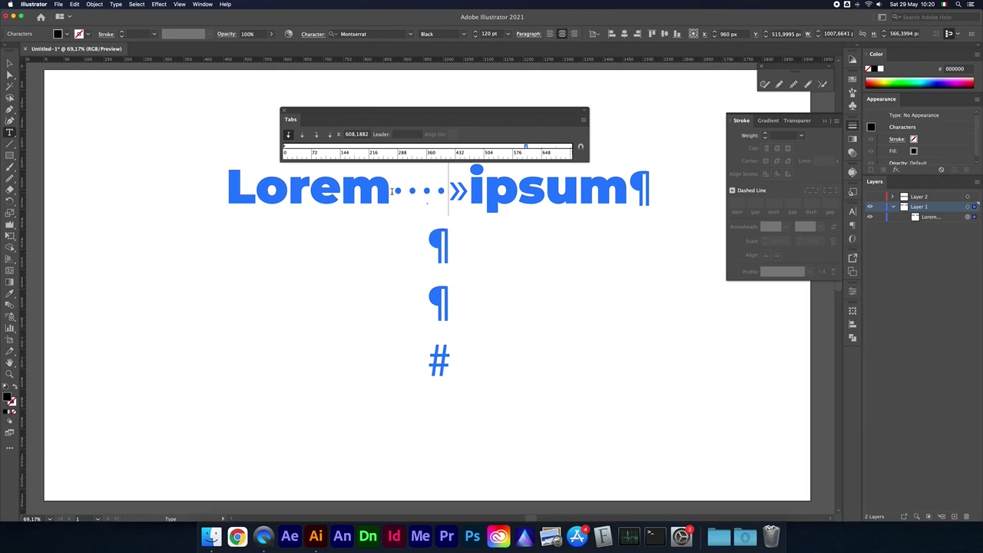
key("BackSpace")
key("BackSpace")
key("BackSpace")
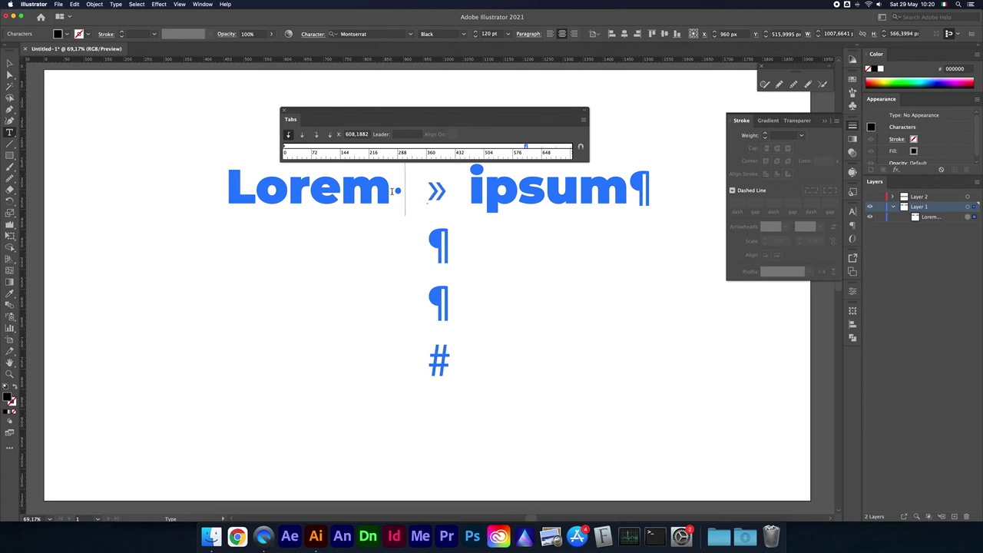
key("BackSpace")
key("BackSpace")
type("m")
Select the tab character between the words, close the Tabs panel, and select the whole text object.
double_click(426, 192)
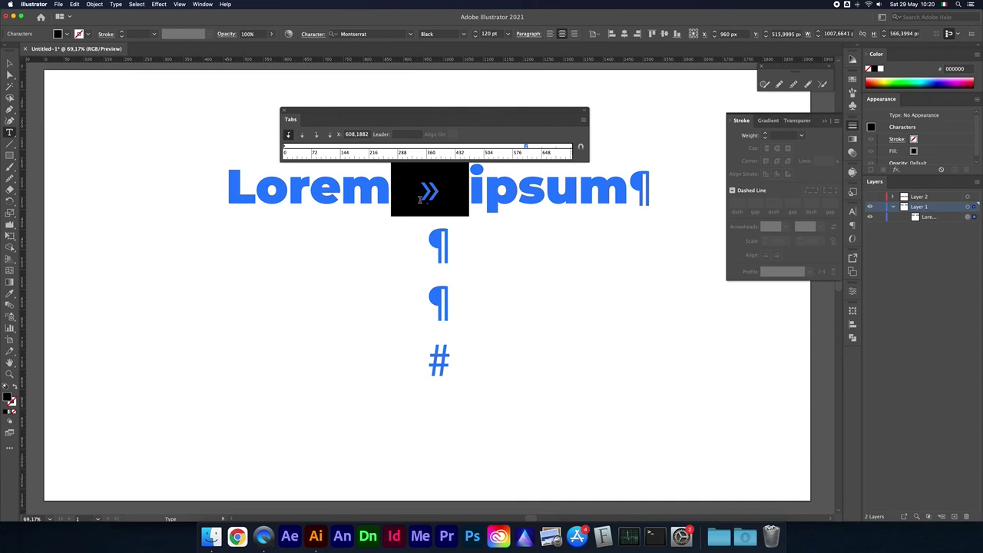
left_click(283, 112)
left_click(394, 187)
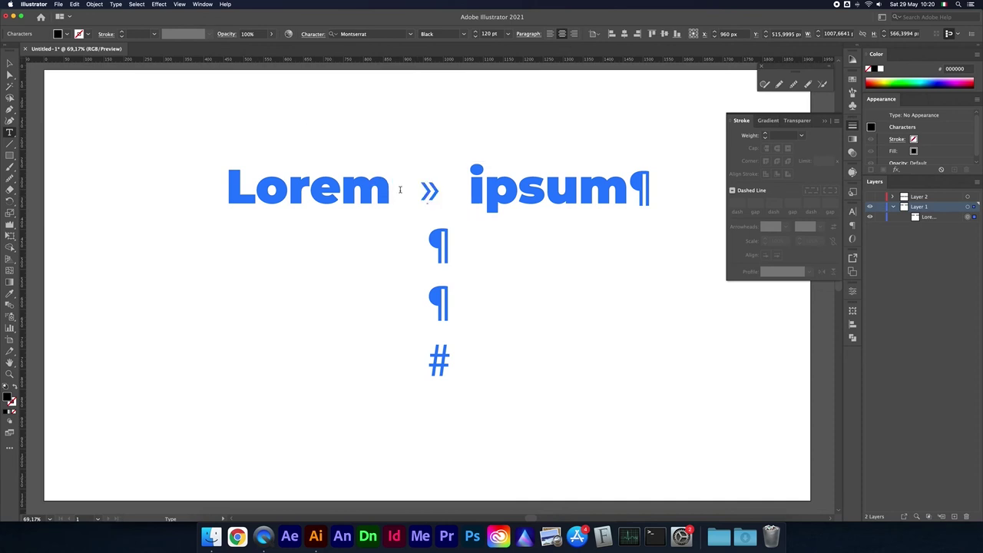
left_click_drag(388, 189, 450, 190)
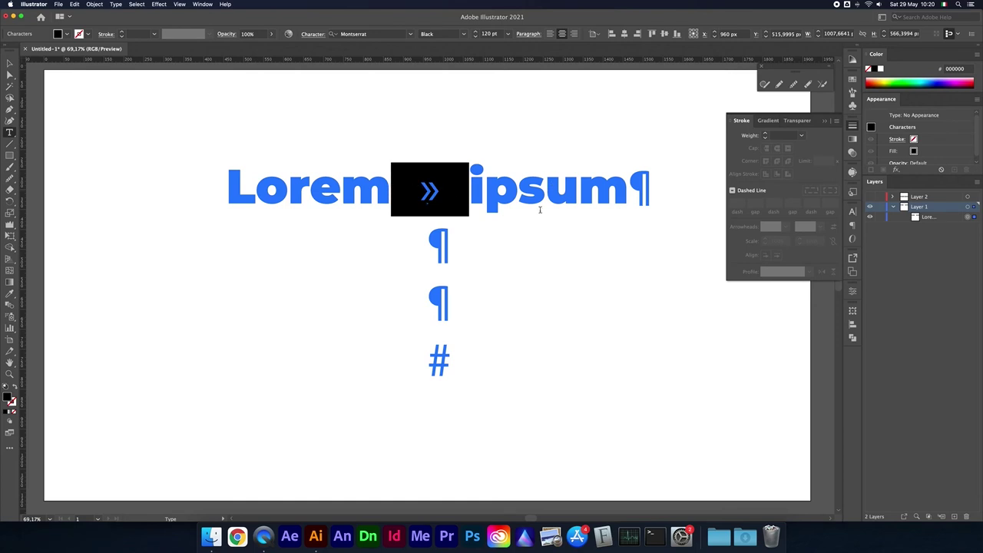
left_click(401, 190)
left_click_drag(401, 191, 451, 192)
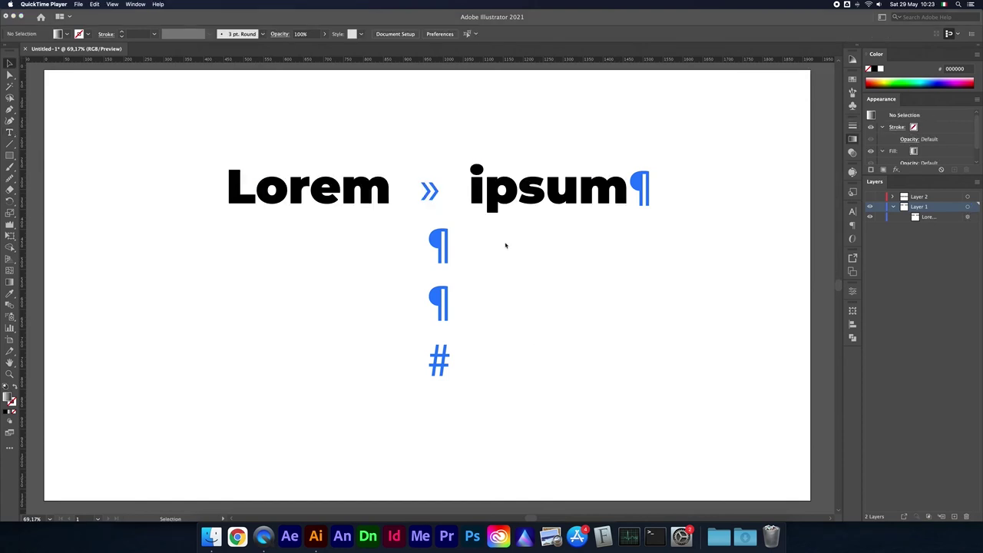
left_click(376, 196)
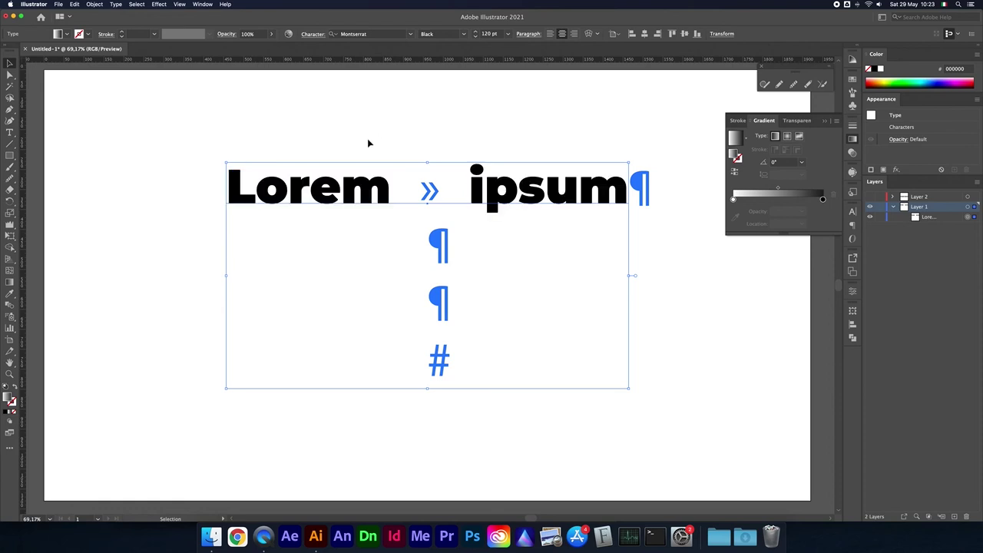
Delete the Lorem ipsum text and draw a horizontal line left to right with the Line Segment Tool.
key("Delete")
left_click(9, 146)
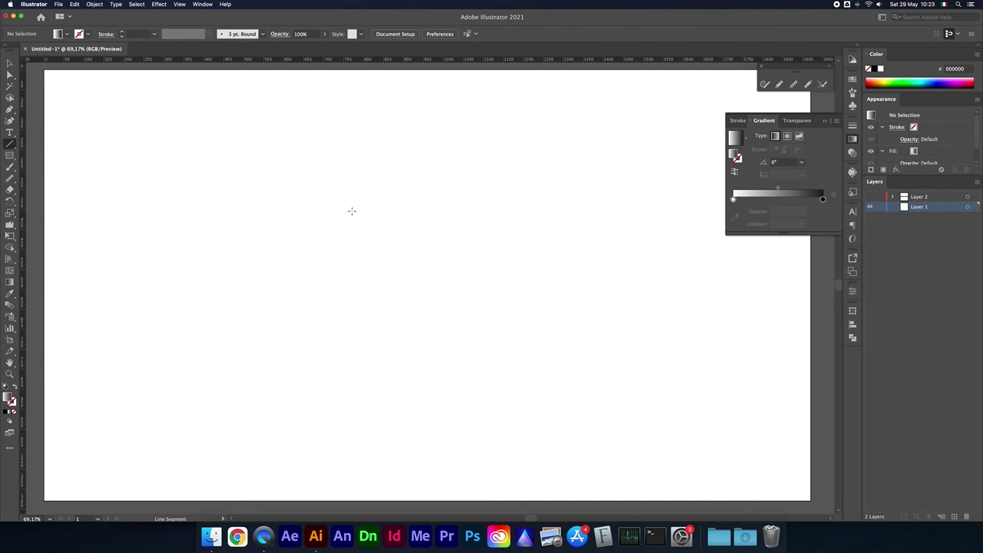
left_click_drag(214, 224, 467, 227)
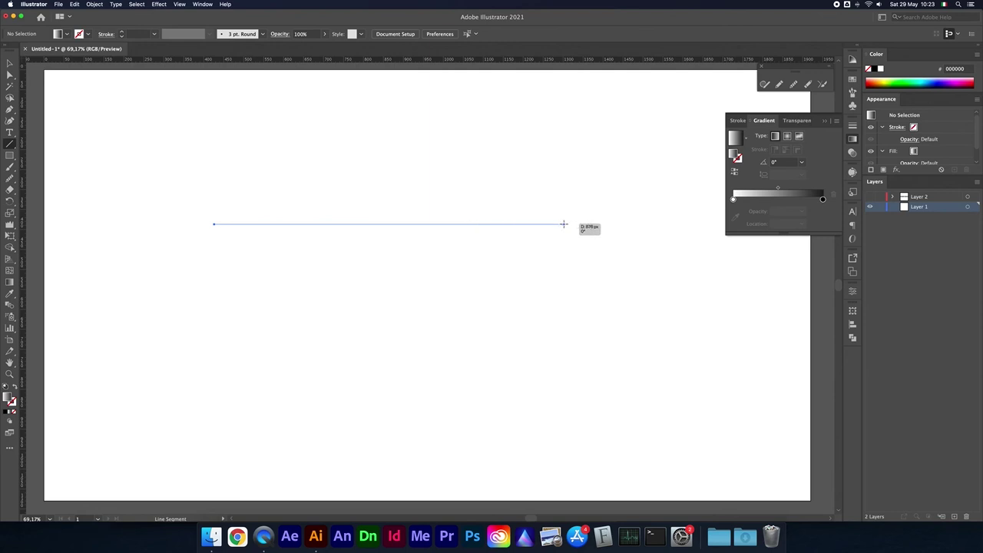
left_click_drag(467, 227, 565, 224)
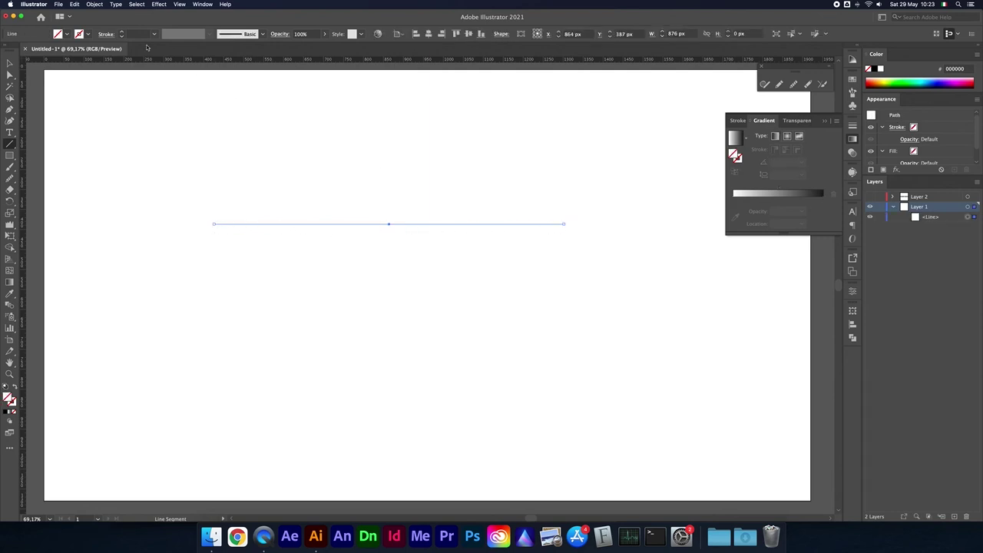
left_click(89, 36)
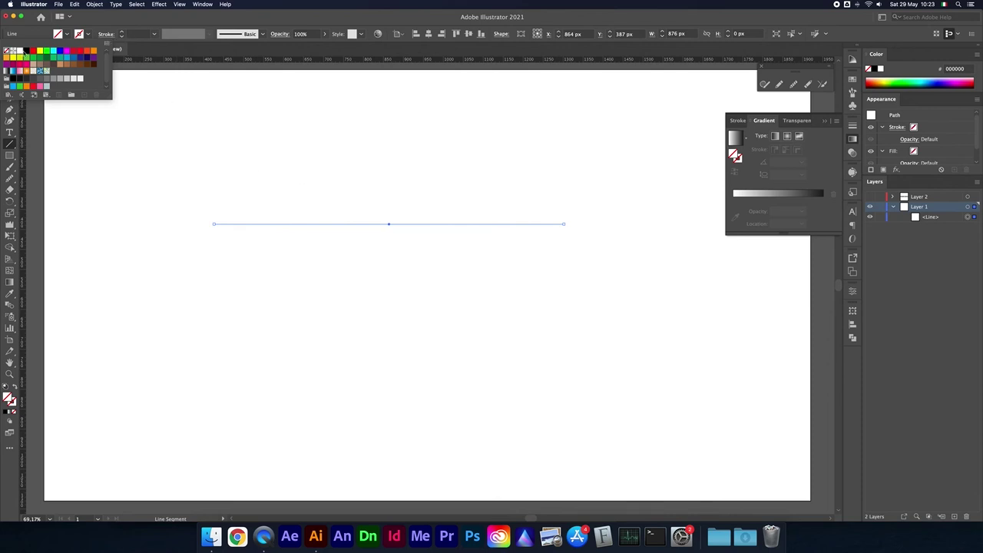
Give the line a black stroke and raise its stroke weight to 60 pt.
left_click(27, 54)
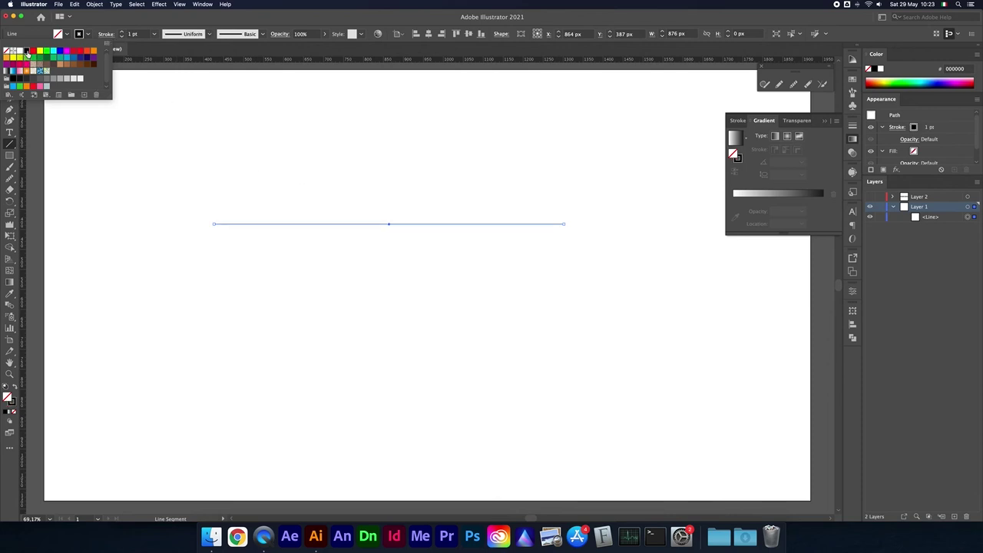
left_click(141, 35)
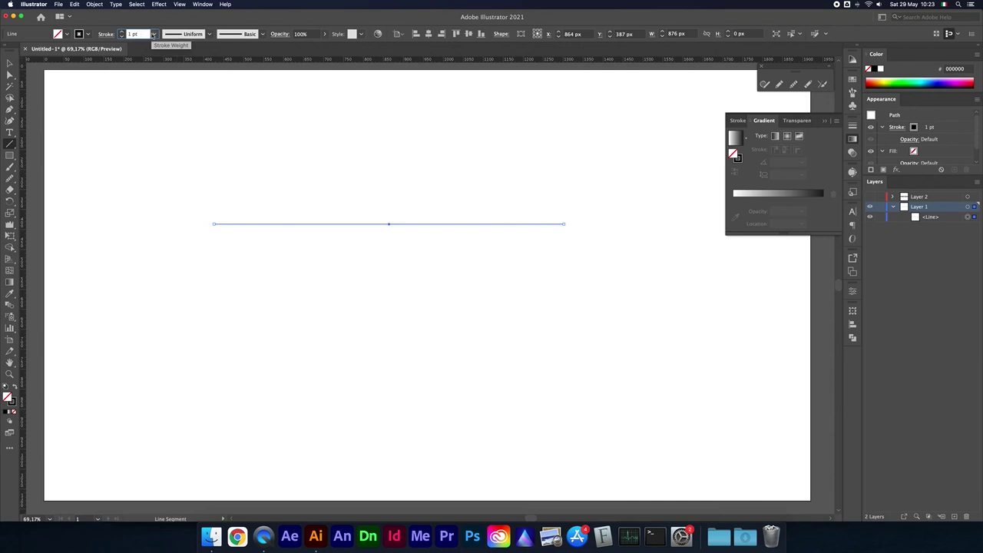
left_click(154, 34)
left_click(141, 34)
type("10")
key("Return")
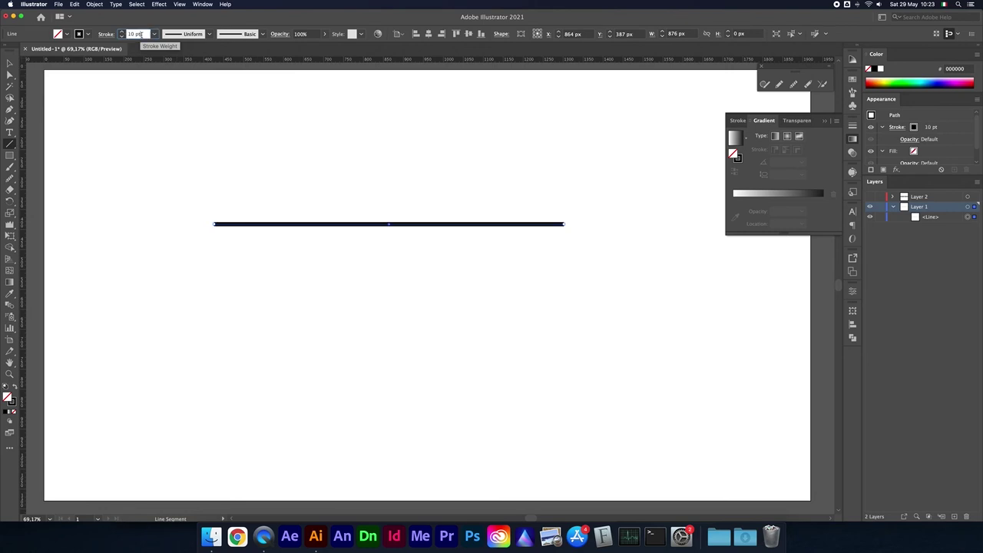
key("Down")
key("Down")
key("Down")
key("Down")
key("Up")
key("Up")
key("Up")
key("Up")
key("shift+Up")
key("shift+Up")
key("shift+Up")
key("shift+Up")
key("shift+Up")
Centre the thick line horizontally and vertically on the artboard.
left_click(10, 63)
mouse_move(378, 228)
left_mouse_down()
mouse_move(419, 238)
mouse_move(455, 271)
left_mouse_up()
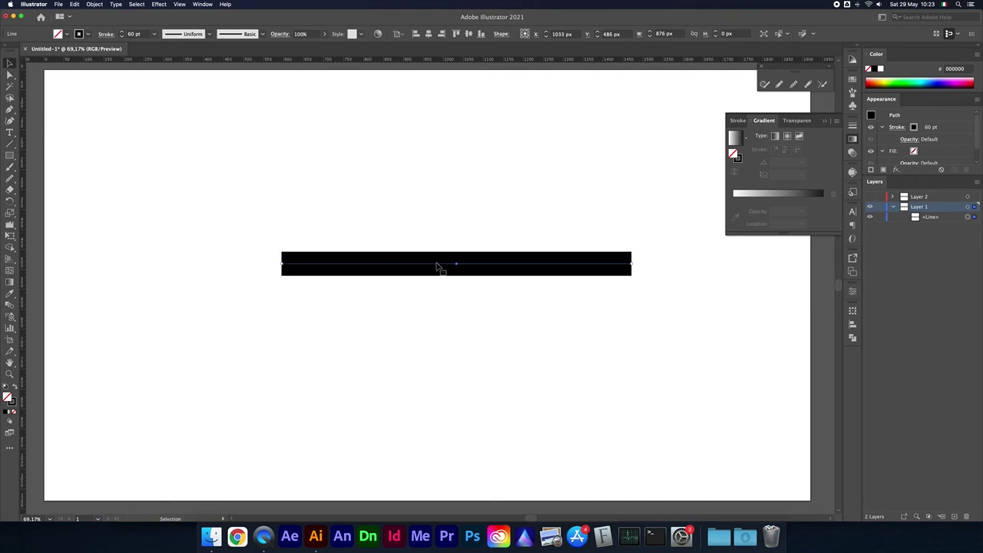
left_click(468, 33)
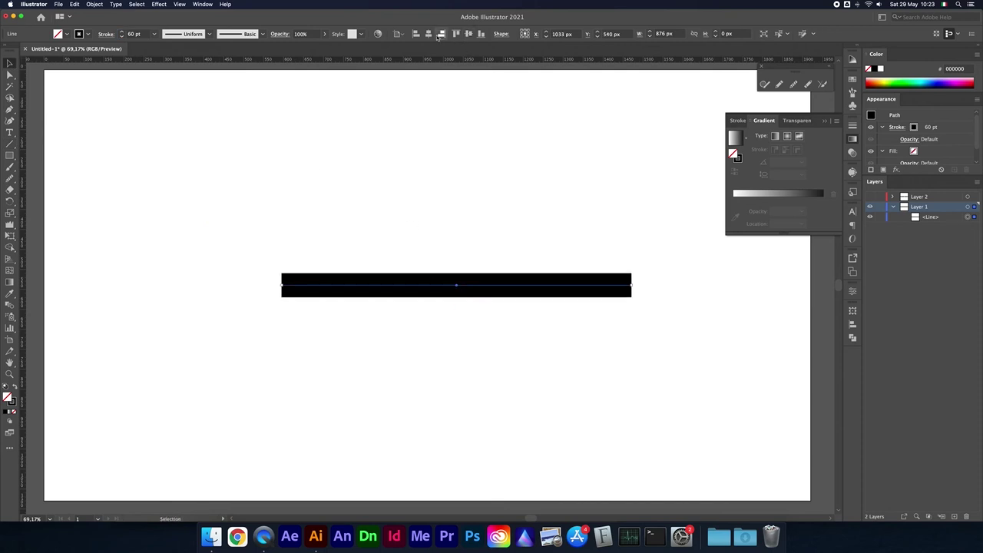
left_click(428, 34)
left_click_drag(441, 192, 487, 376)
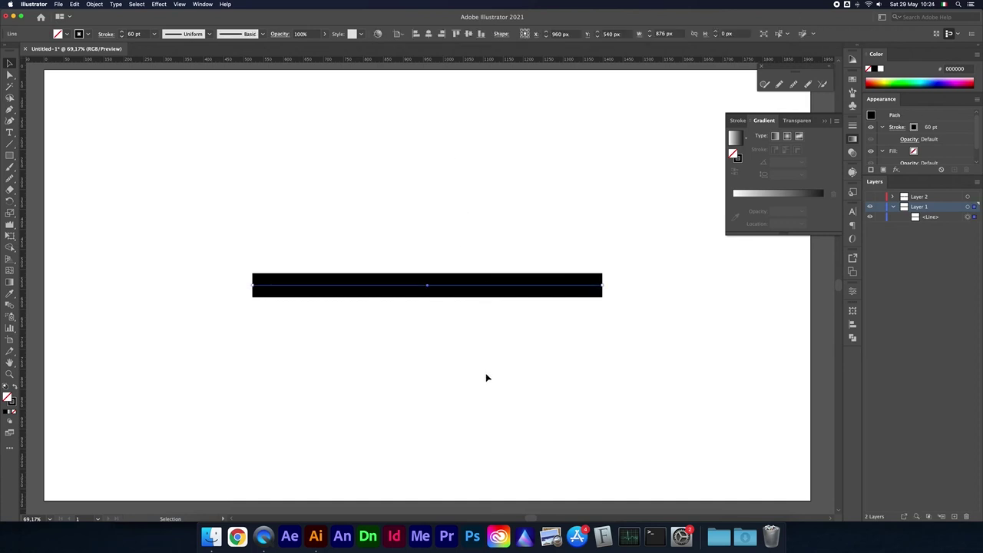
Reduce the line's stroke weight to 30 pt.
left_click(134, 34)
key("shift+Down")
key("shift+Down")
key("shift+Down")
key("shift+Down")
key("shift+Up")
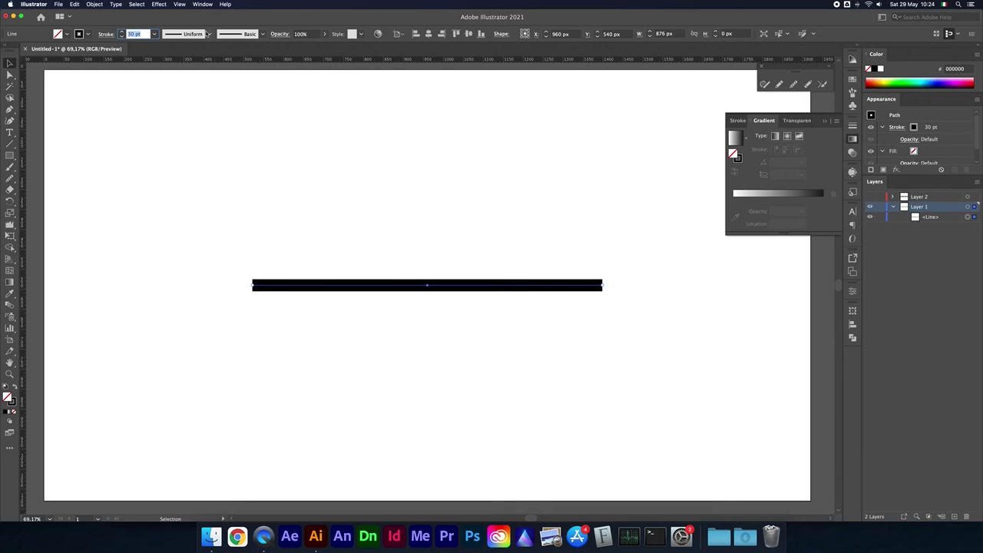
left_click(207, 34)
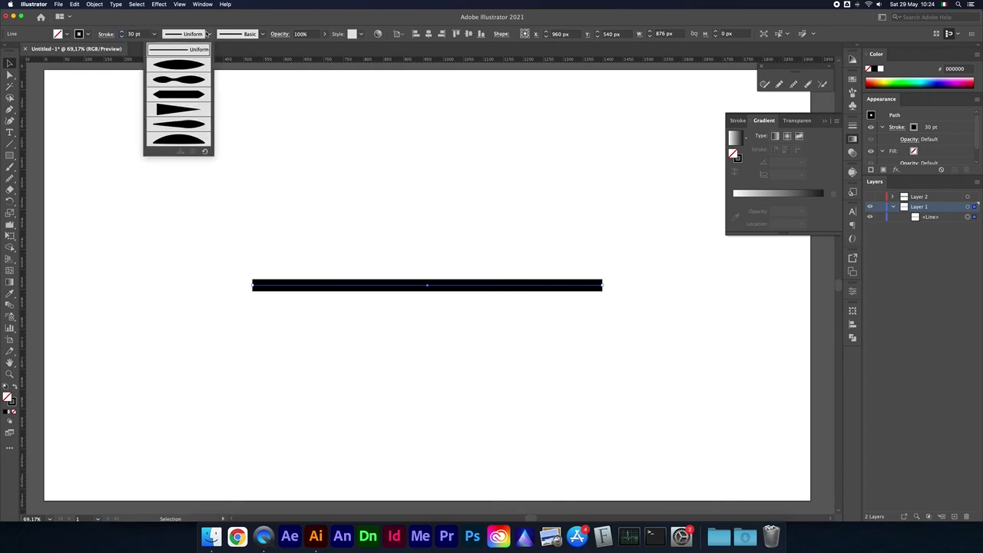
Try lens, pinched, thin-to-thick and arched width profiles on the line.
left_click(176, 67)
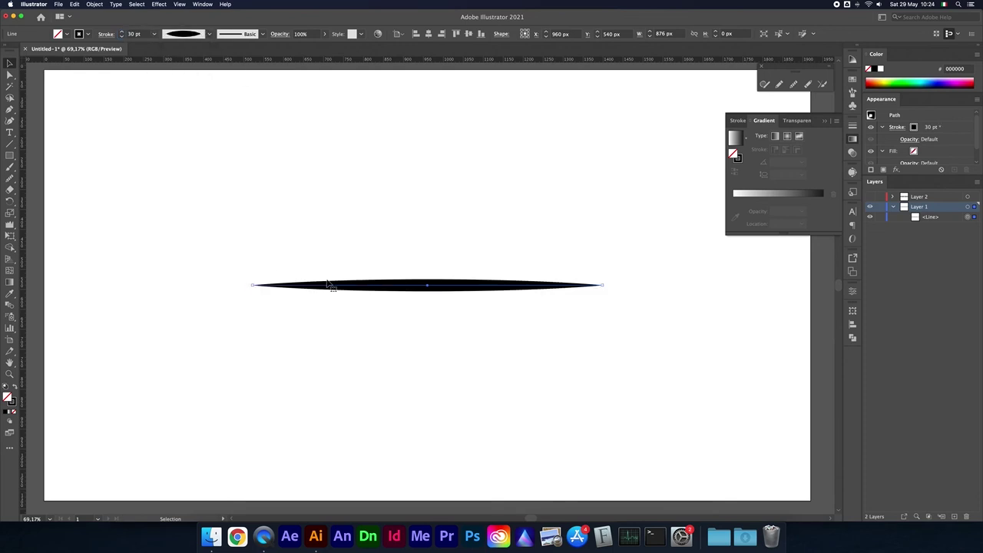
left_click(209, 34)
left_click(184, 84)
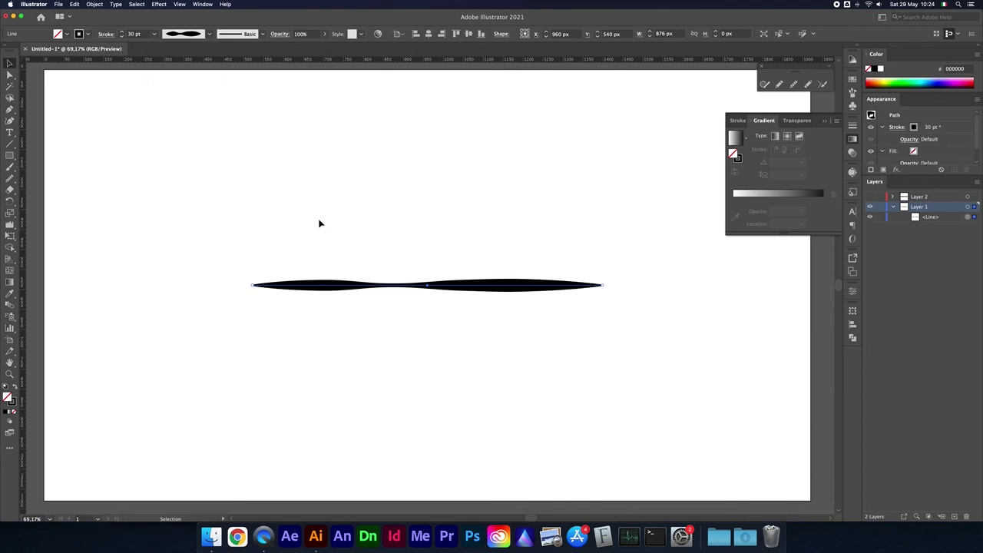
left_click(209, 34)
left_click(192, 137)
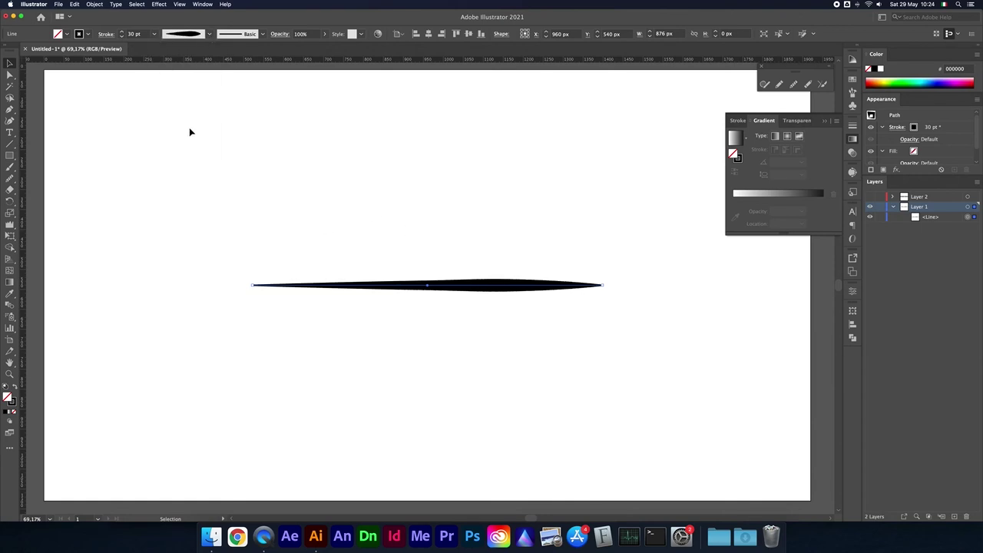
left_click(210, 33)
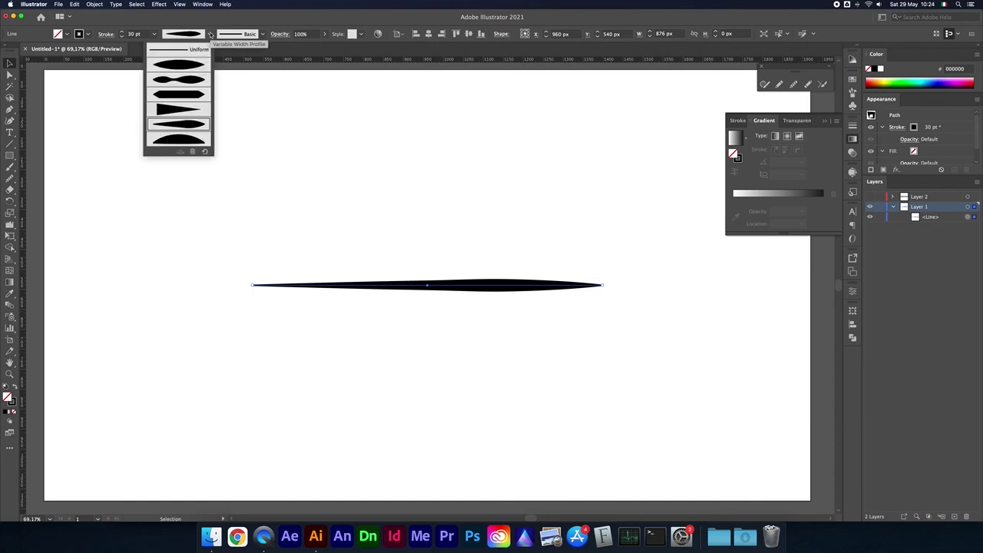
left_click(183, 140)
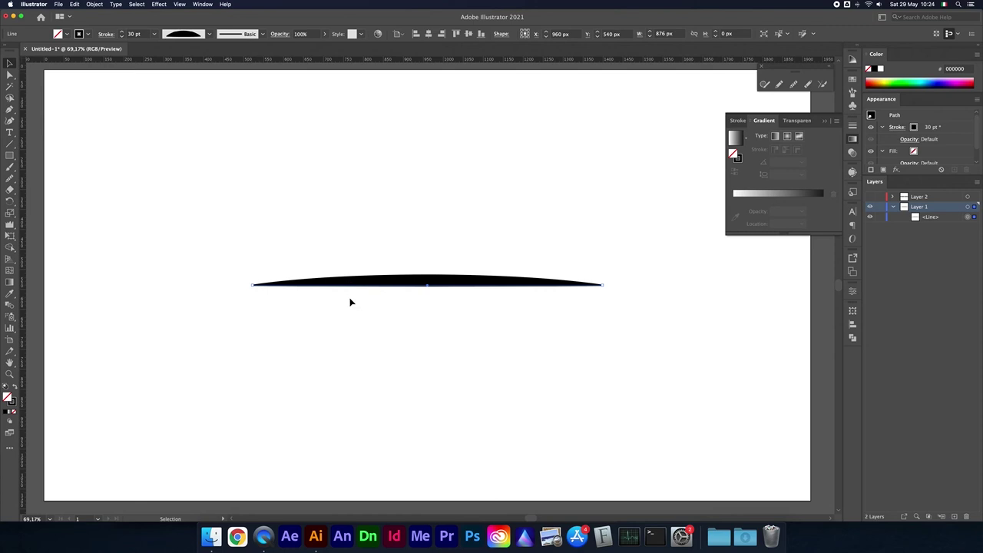
Return the line to Uniform width and apply the Charcoal – Pencil brush.
left_click(209, 34)
left_click(181, 51)
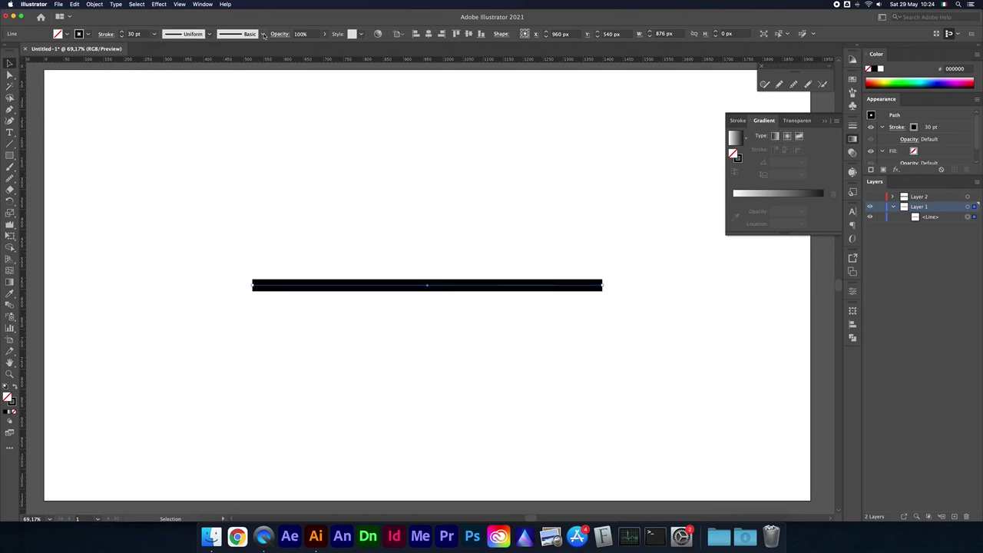
left_click(263, 35)
left_click(200, 86)
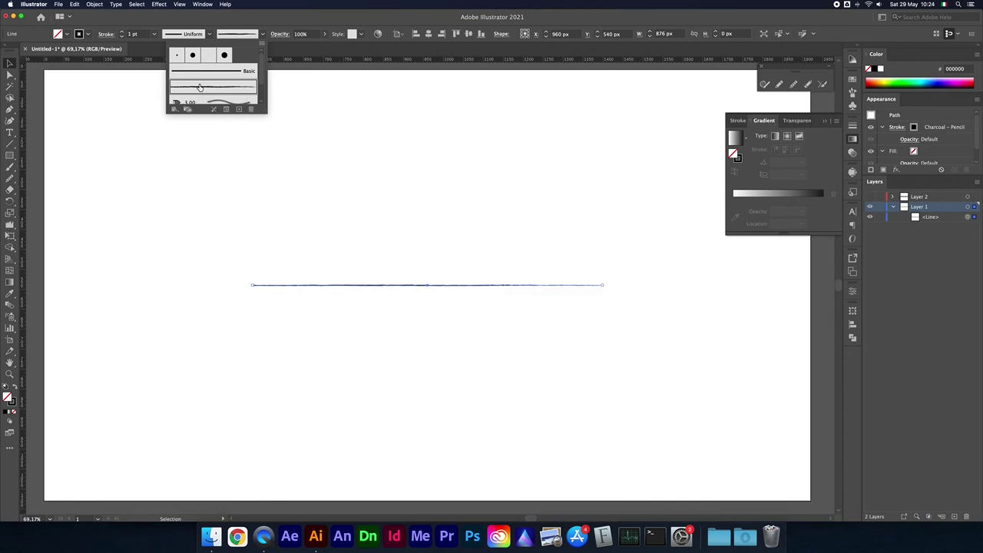
Set the stroke weight to 20 pt, then to 30 pt.
double_click(135, 34)
type("20")
key("Return")
type("30")
key("Return")
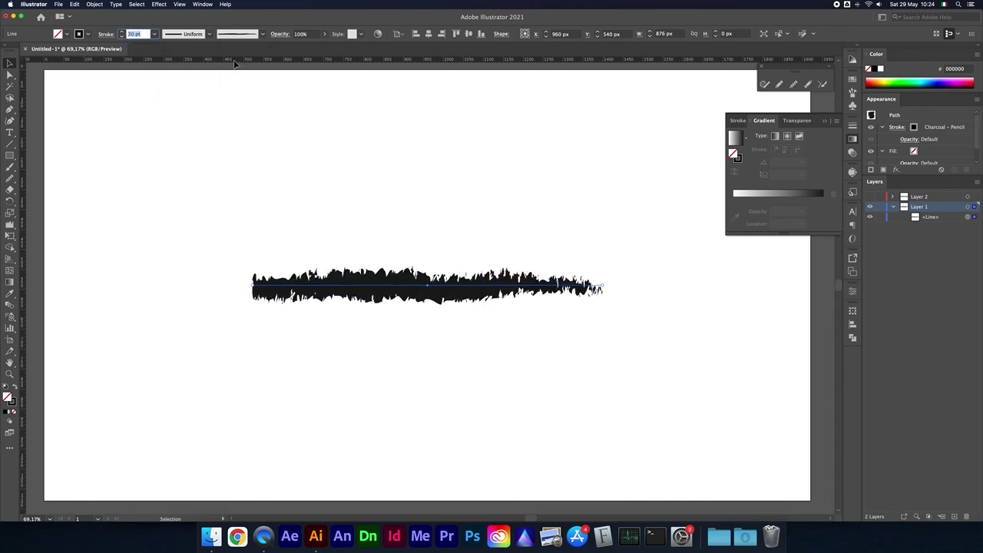
Apply the Leather Seam brush to the line from the brush list.
left_click(262, 35)
scroll(216, 92, "down", 1)
scroll(216, 92, "down", 2)
left_click(192, 95)
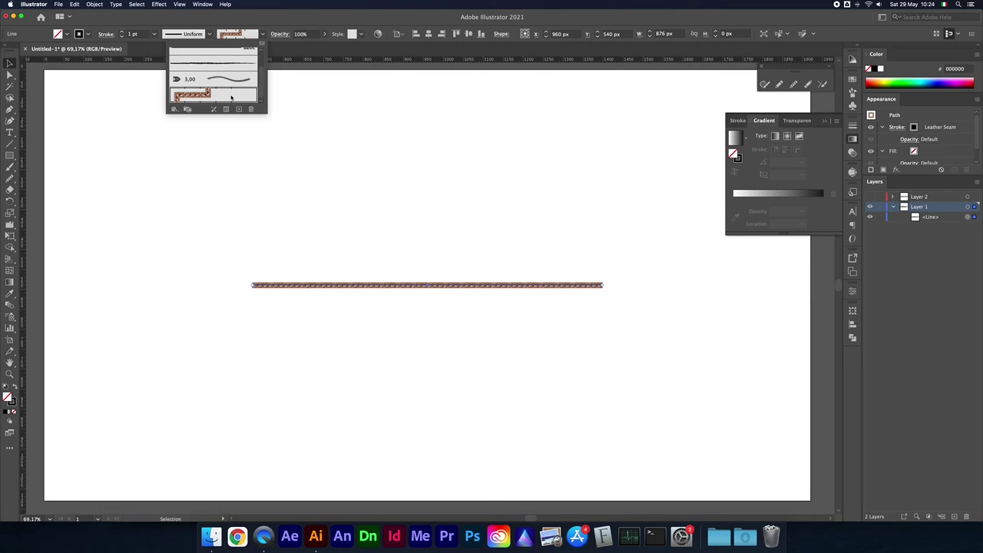
left_click_drag(265, 113, 268, 216)
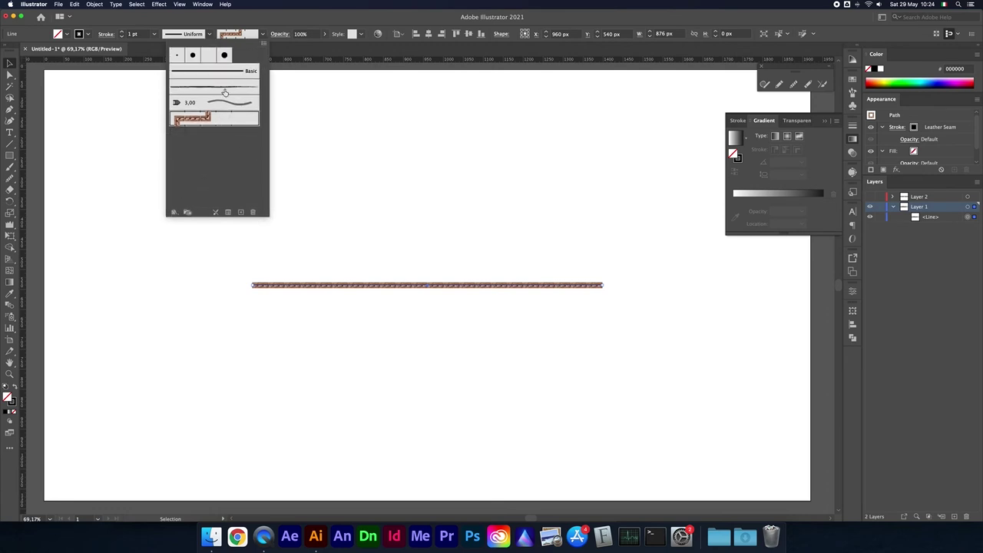
left_click(280, 258)
Reselect the line and switch its brush to 3 pt. Round.
left_click(404, 300)
left_click_drag(340, 187, 398, 288)
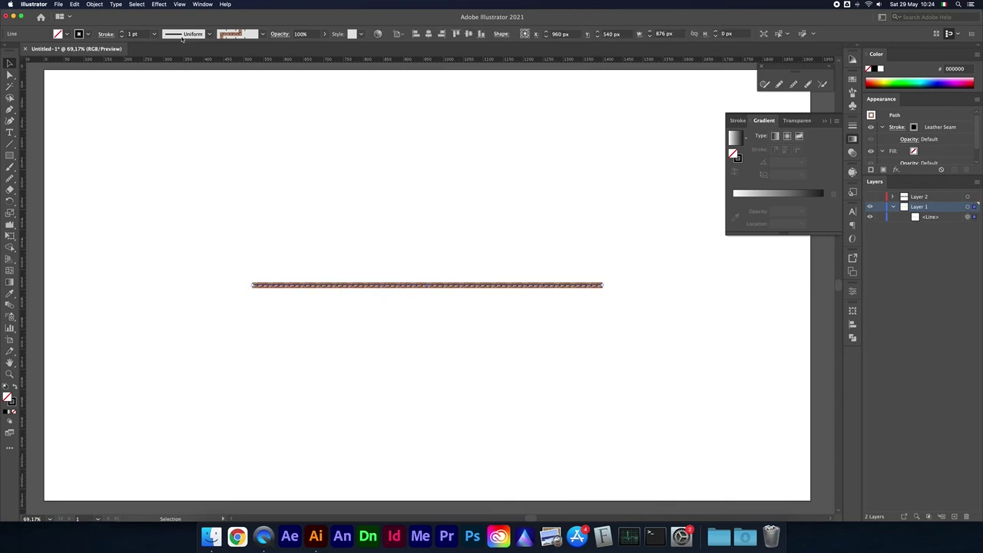
left_click(250, 35)
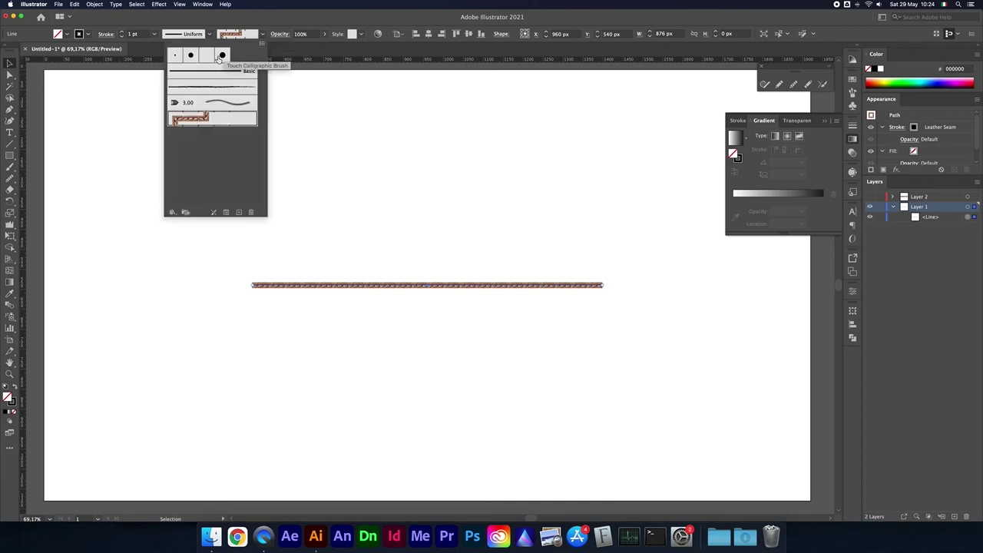
left_click(178, 57)
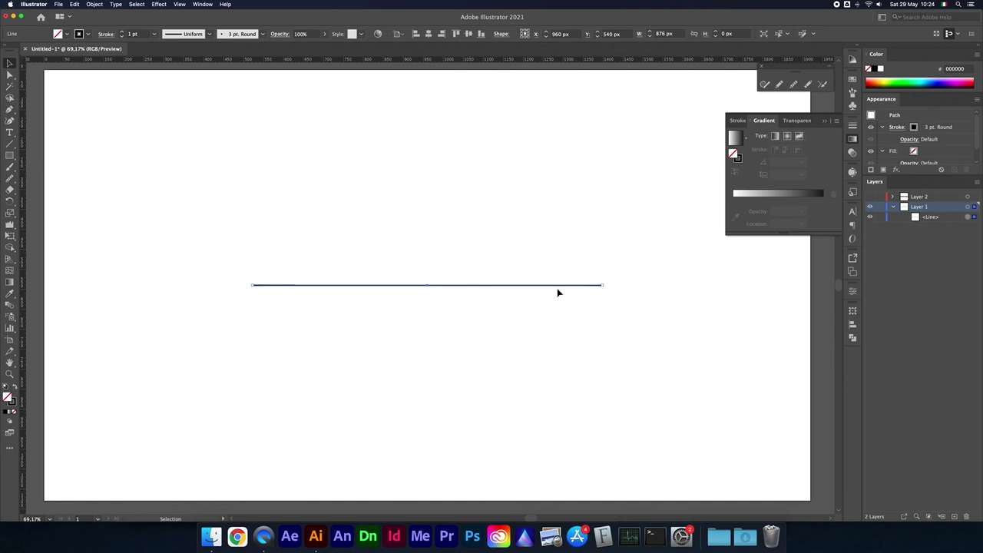
Show the Stroke options and set the stroke weight to 10 pt.
left_click(851, 127)
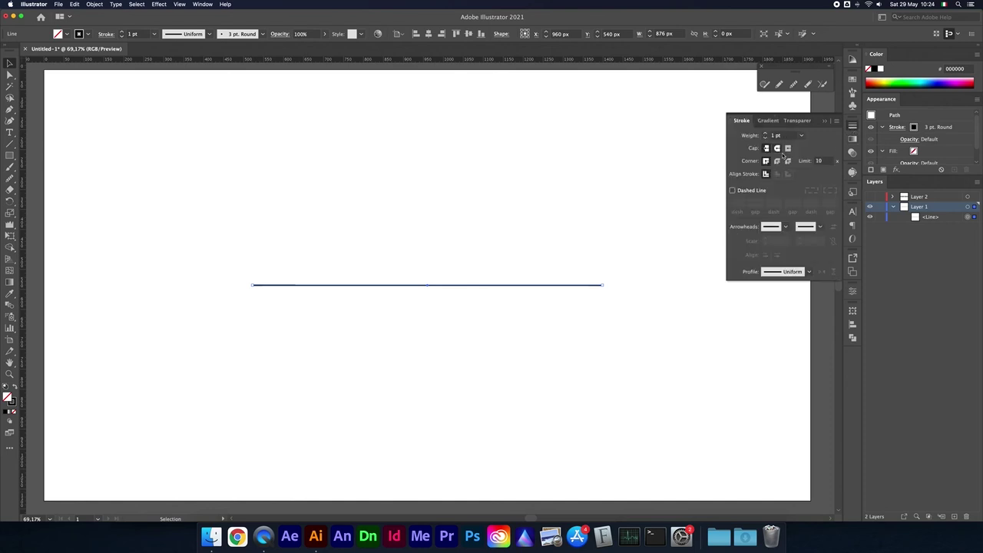
double_click(135, 34)
type("10")
key("Return")
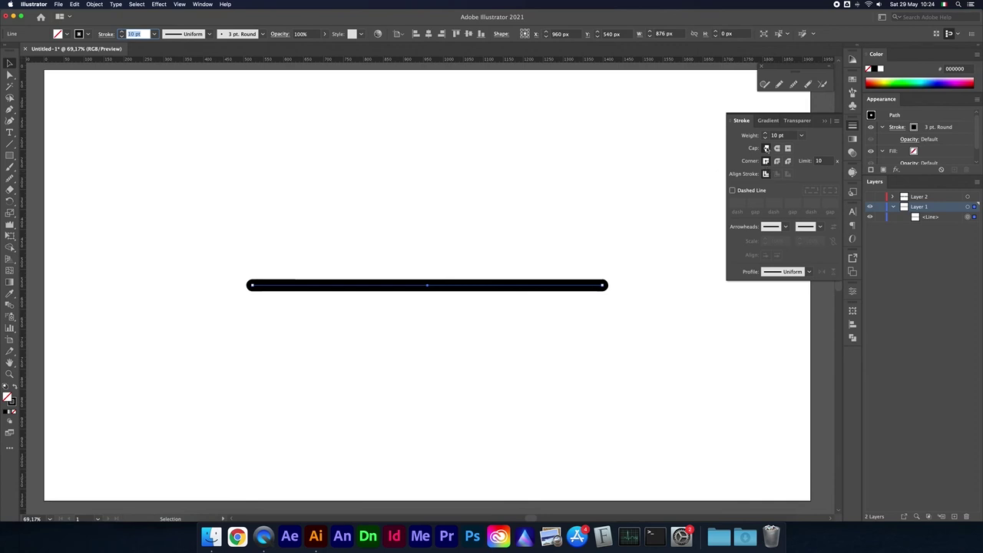
Delete the old line and draw a new horizontal line across the artboard.
left_click(605, 294)
left_click(474, 287)
key("Delete")
key("backslash")
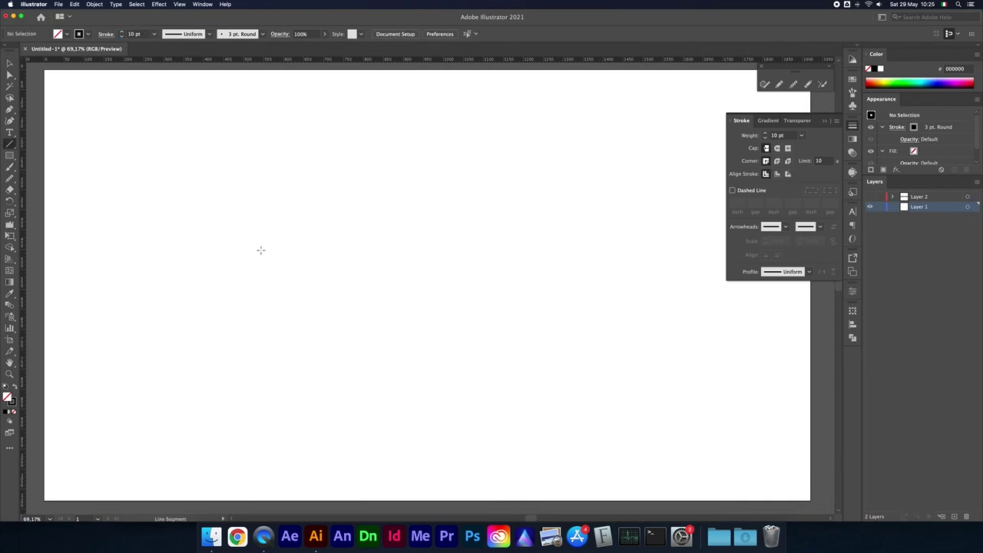
left_click_drag(283, 258, 592, 258)
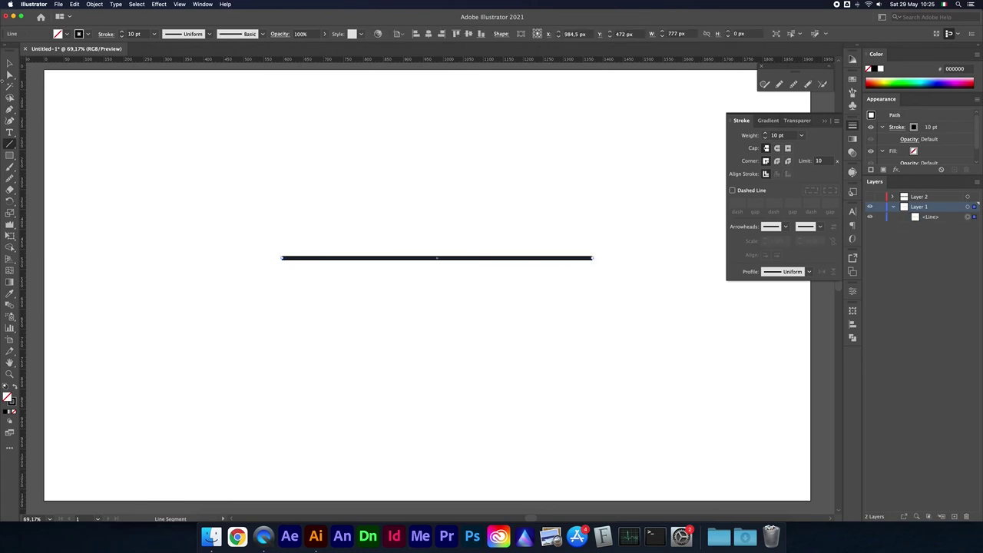
Select the new line, zoom in on it, and give it round caps.
left_click(9, 63)
left_click(213, 150)
left_click_drag(391, 204, 437, 288)
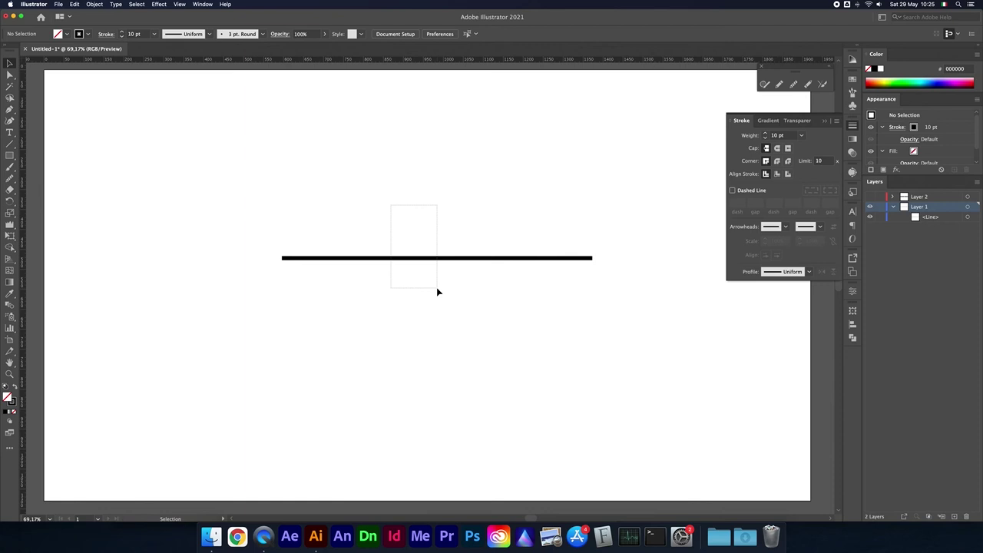
key("super+1")
key("super+equal")
scroll(426, 276, "down", 1)
scroll(427, 276, "down", 1)
scroll(427, 276, "up", 1)
scroll(427, 280, "up", 1)
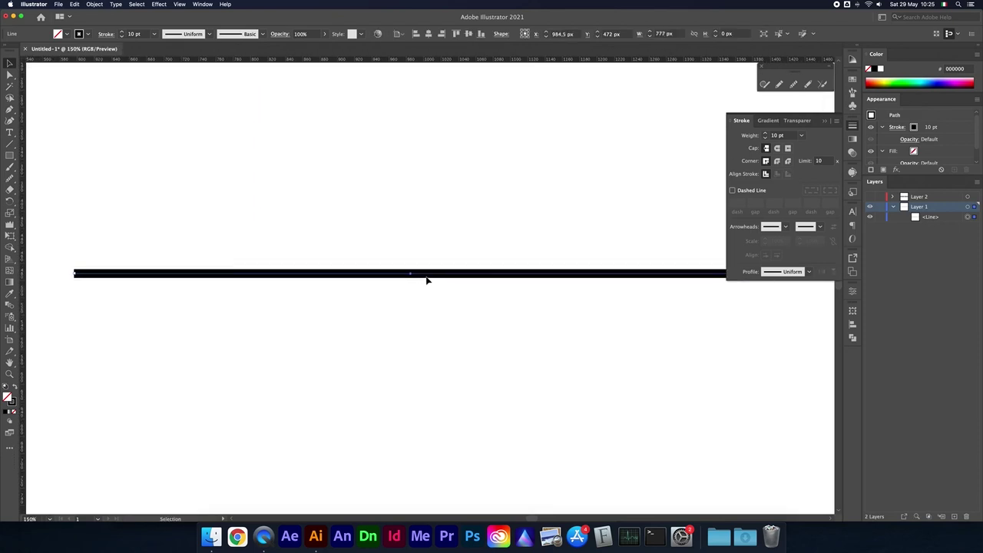
scroll(428, 280, "up", 2)
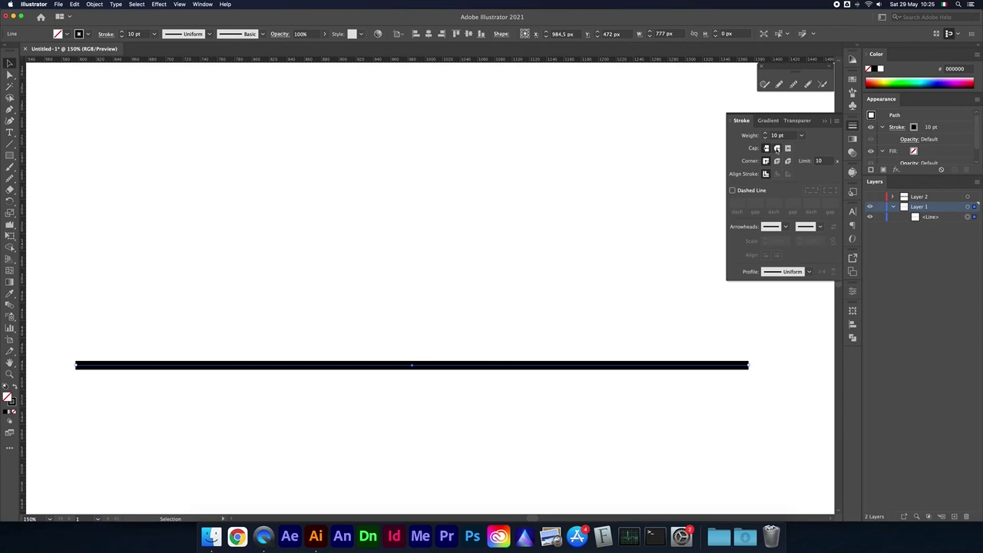
left_click(777, 149)
Set Butt cap, an arrowhead on the left end and a fletching tail on the right.
left_click(766, 148)
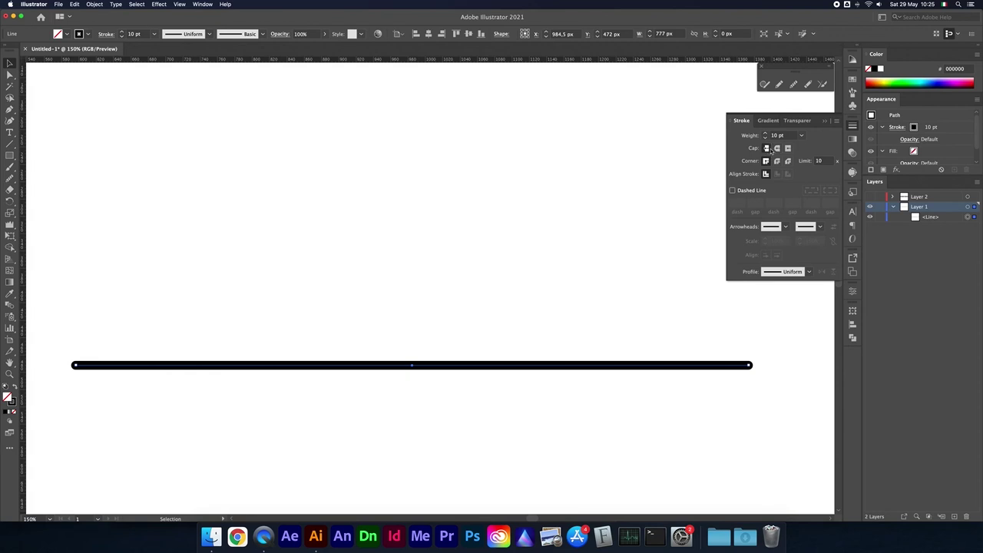
left_click(785, 227)
left_click(732, 259)
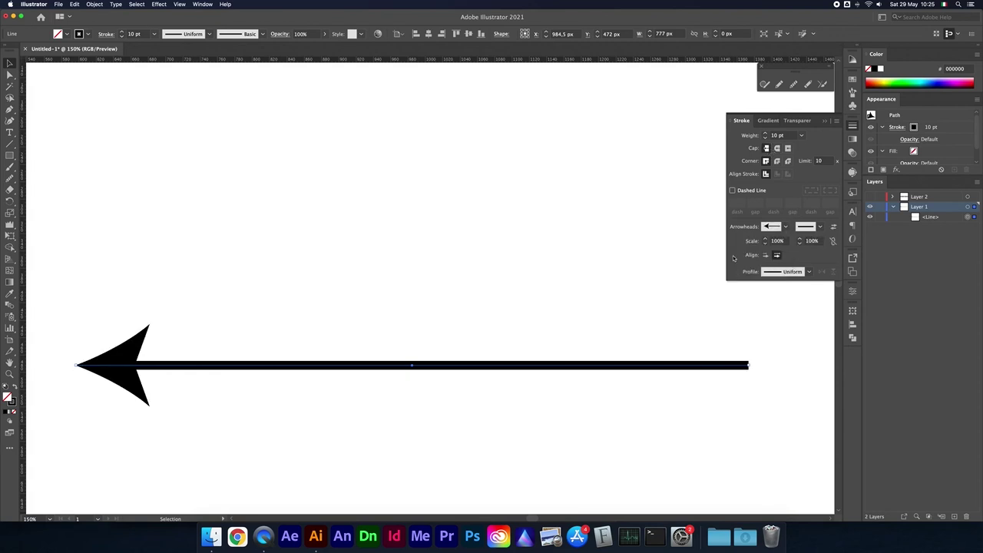
left_click(821, 226)
scroll(787, 328, "down", 3)
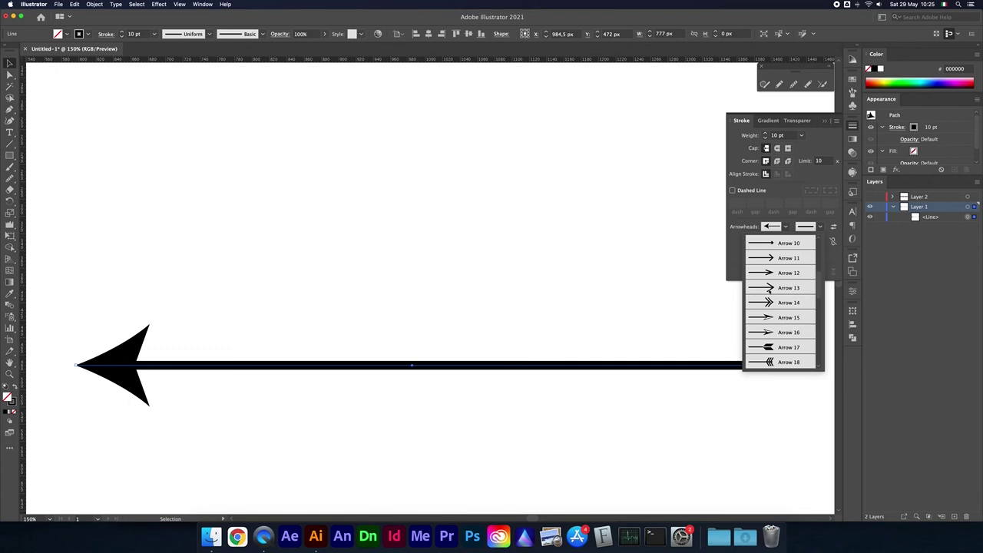
left_click(783, 347)
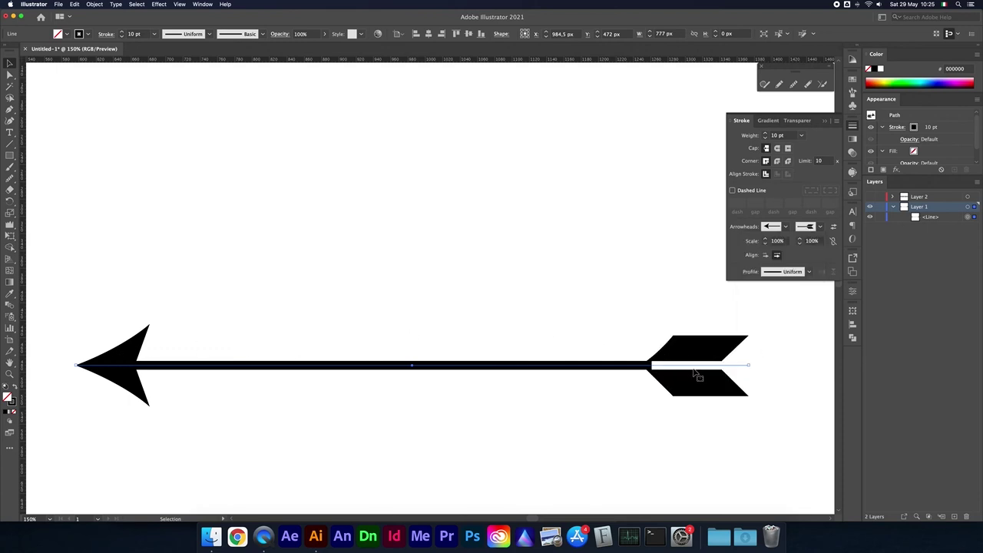
Scale both the arrowhead and the fletching to 50%.
left_click(764, 244)
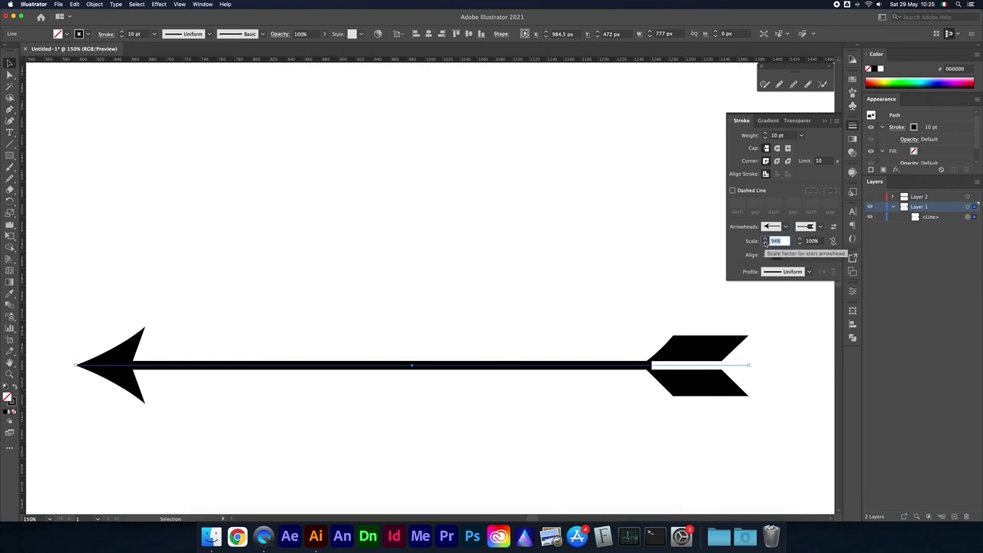
type("50")
key("Return")
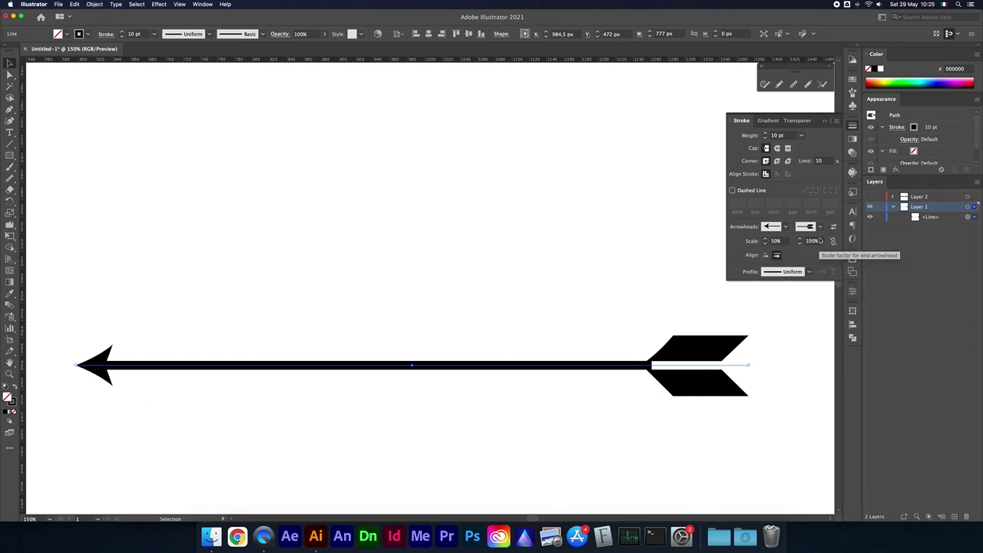
left_click(817, 242)
type("50")
key("Return")
left_click(347, 333)
left_click(463, 366)
Swap the tail for a different fletching shape scaled to 30%.
left_click(818, 226)
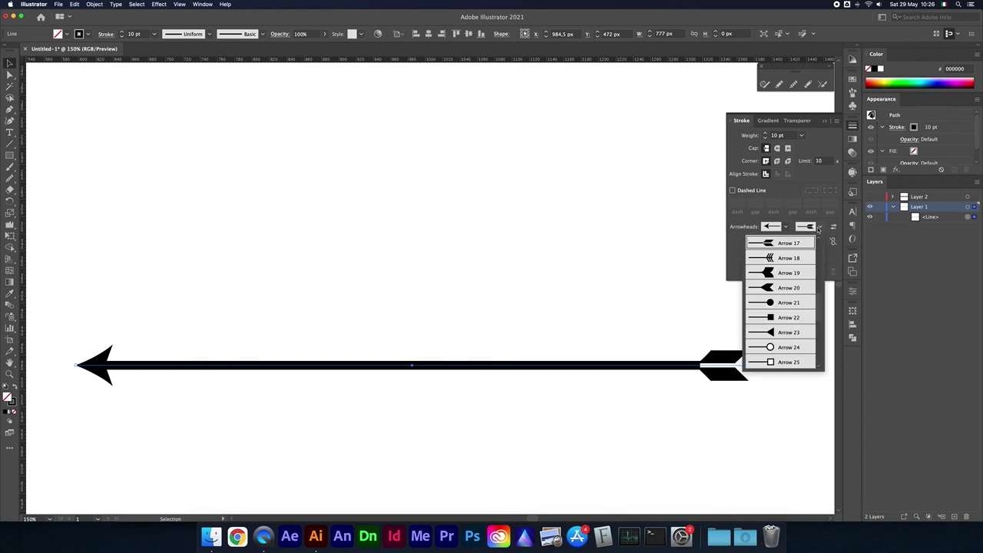
left_click(780, 272)
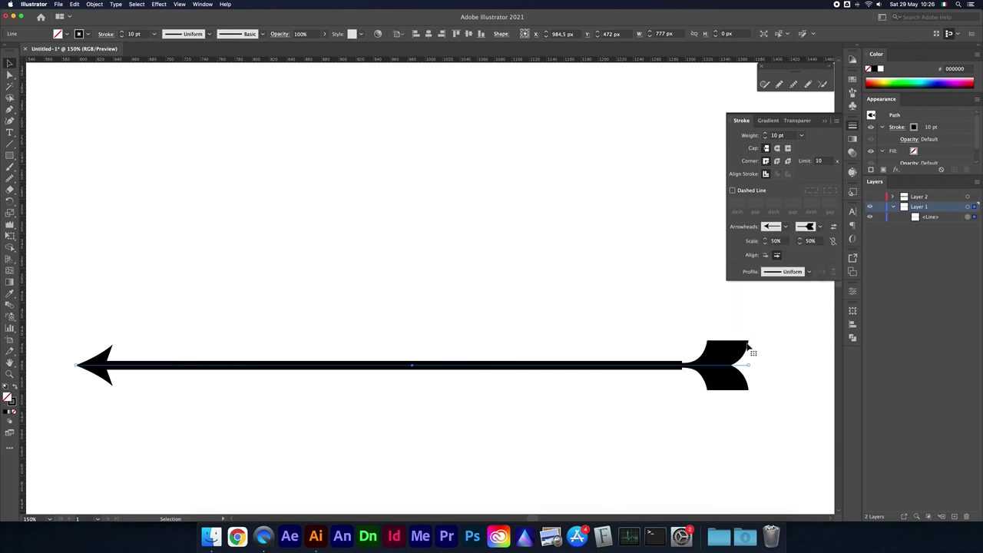
left_click(812, 241)
type("30")
key("Return")
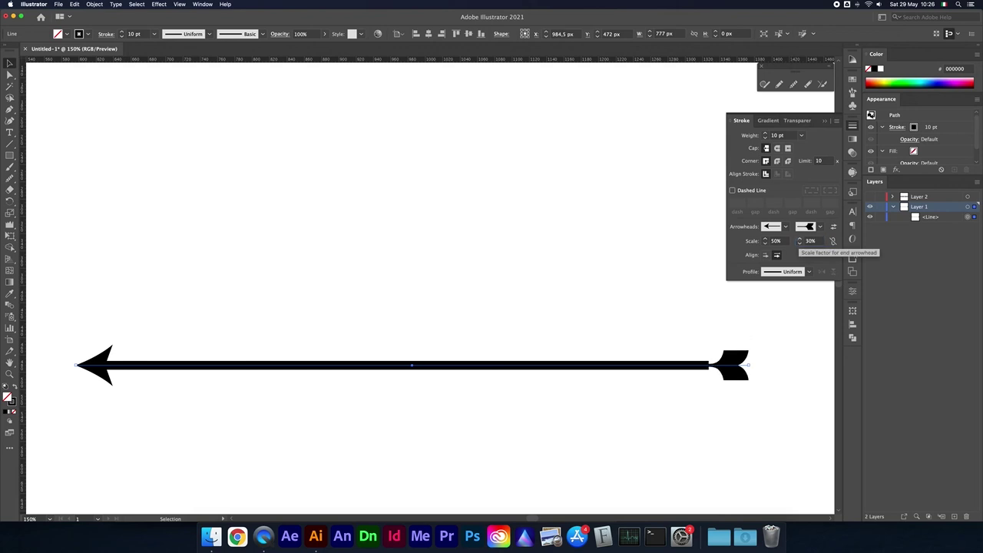
left_click(647, 345)
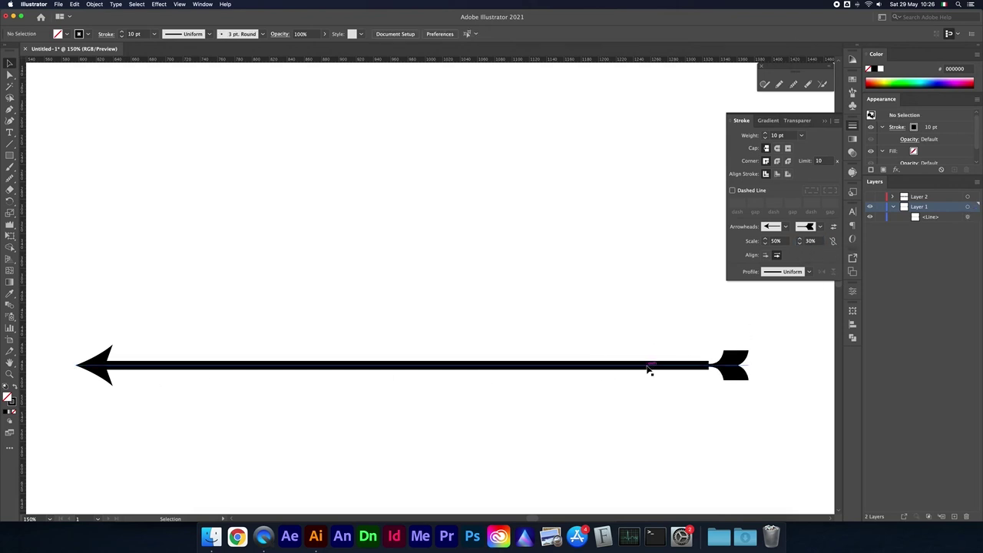
Shorten the arrow and rotate it until it lies horizontal.
left_click(648, 365)
left_click_drag(749, 367, 513, 372)
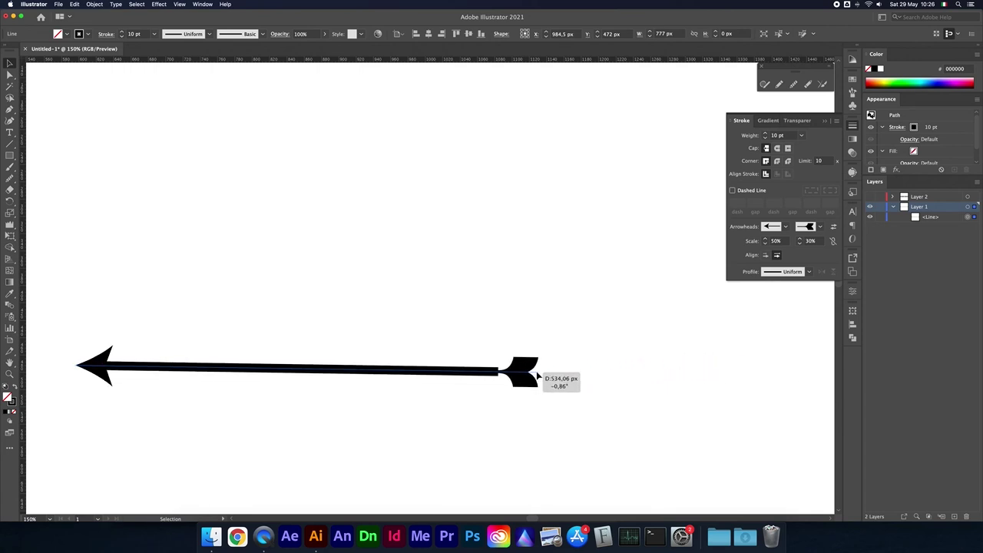
mouse_move(513, 371)
left_mouse_down()
mouse_move(477, 396)
mouse_move(513, 364)
left_mouse_up()
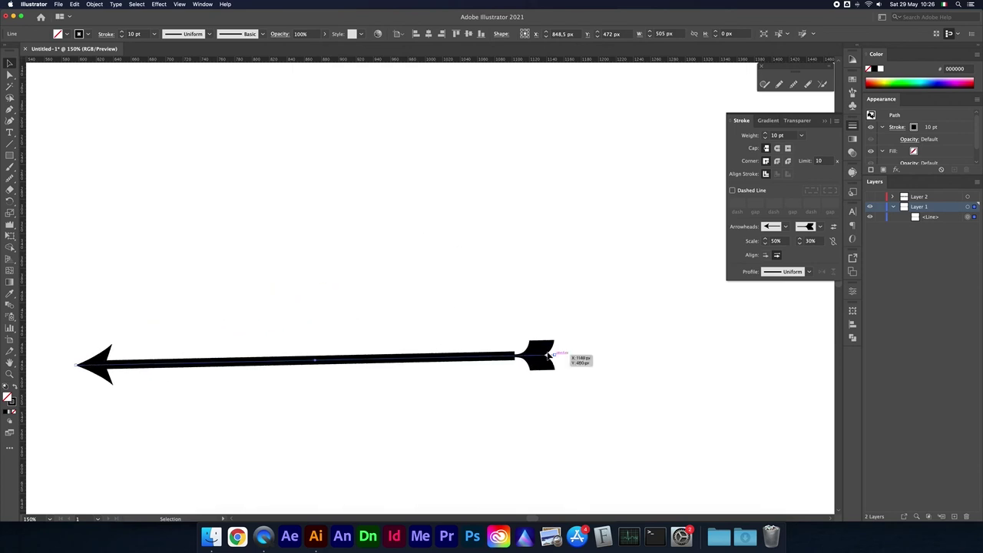
left_click_drag(513, 367, 298, 158)
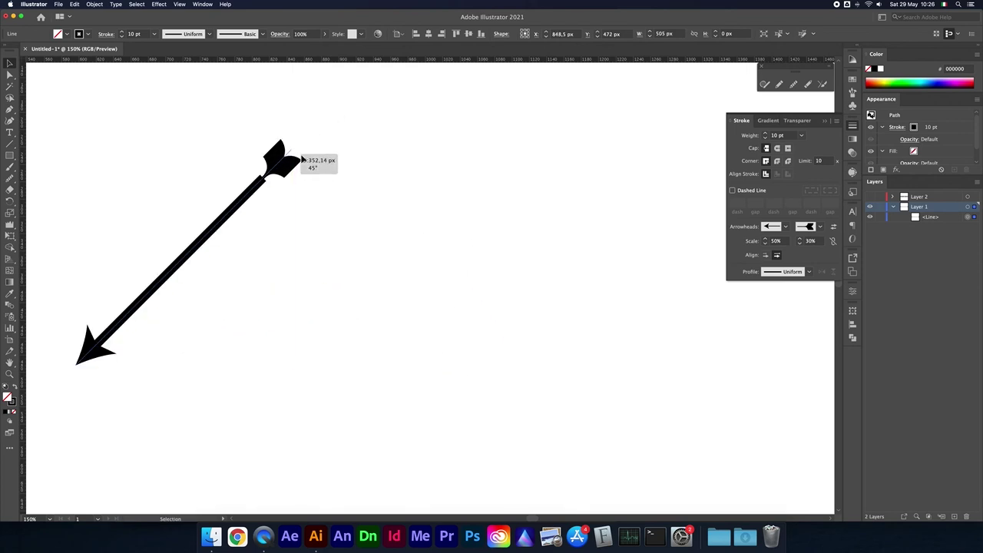
mouse_move(298, 158)
left_mouse_down()
mouse_move(80, 550)
mouse_move(330, 434)
mouse_move(529, 373)
left_mouse_up()
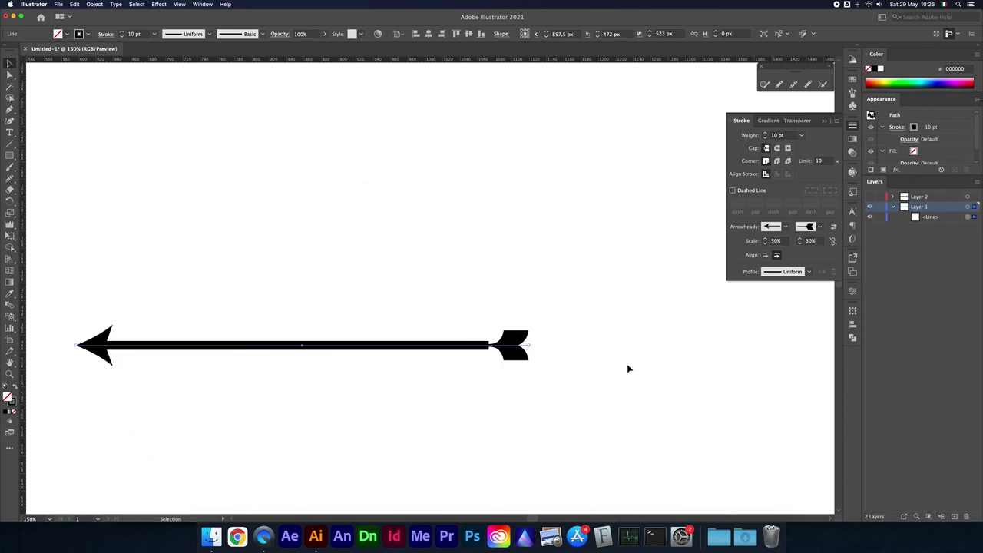
scroll(628, 368, "left", 3)
scroll(628, 369, "left", 3)
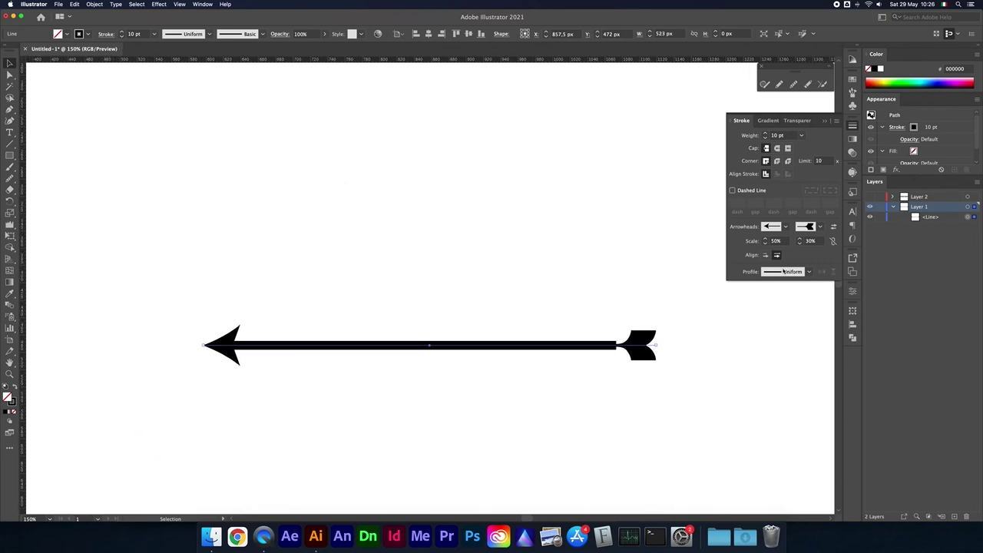
Taper the arrow with the elliptical width profile, then draw a fresh horizontal line mid-page.
left_click(808, 271)
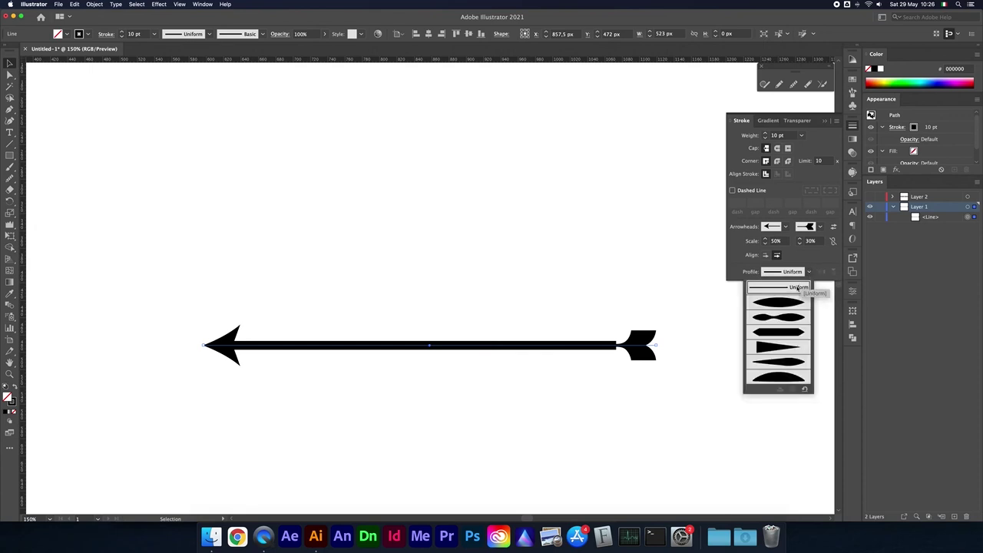
left_click(776, 302)
left_click(498, 274)
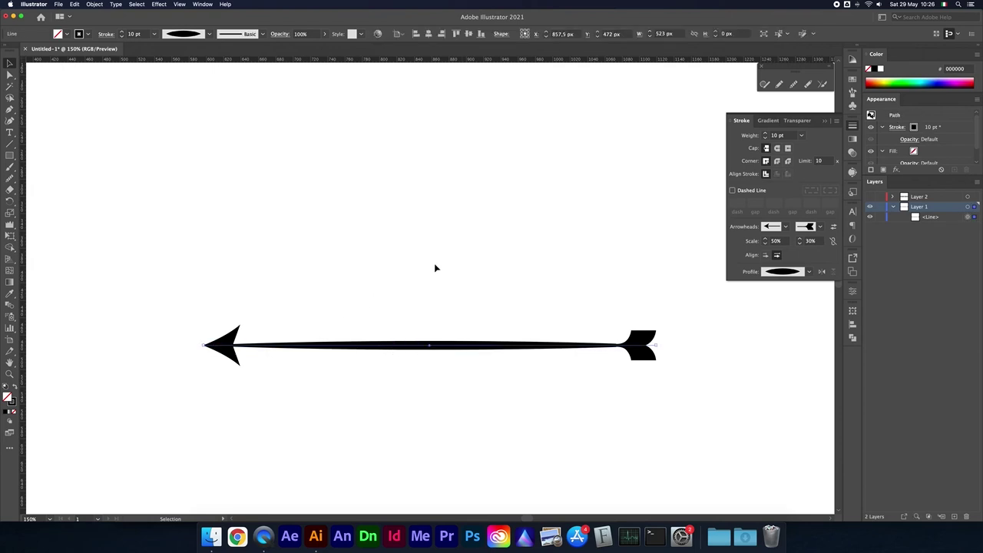
key("backslash")
left_click_drag(250, 275, 598, 275)
Set the new line's stroke weight to 10 pt.
left_click(146, 34)
type("10")
key("Return")
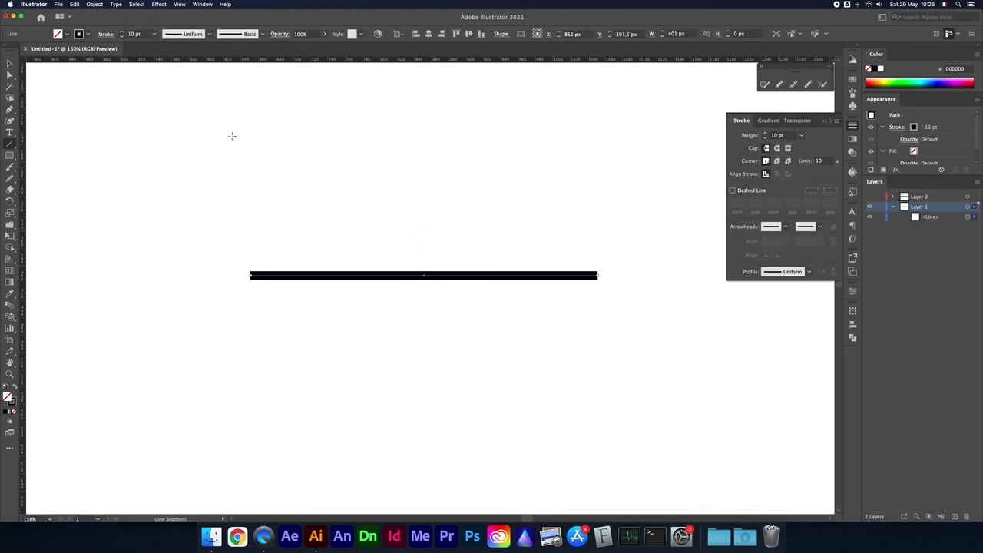
left_click(13, 66)
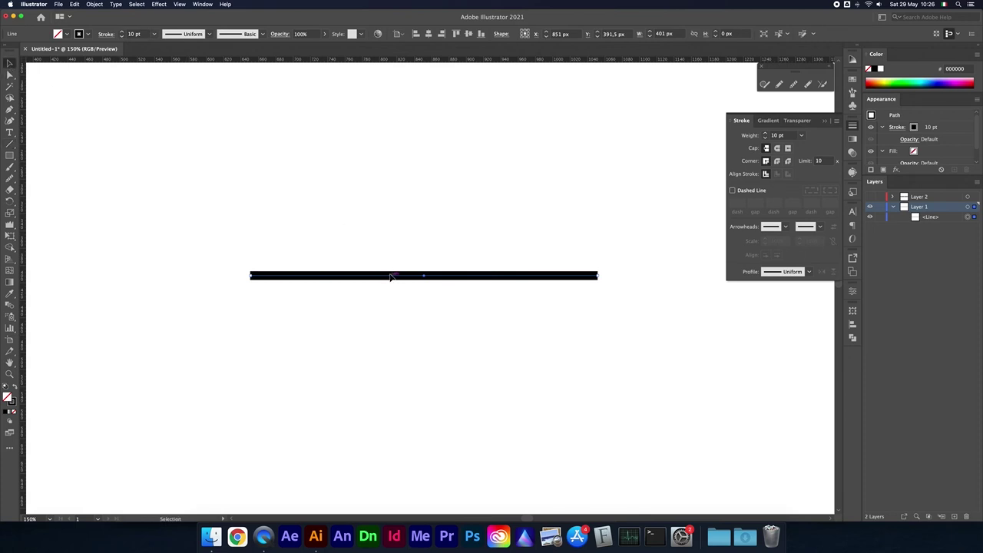
Apply a 12/5/7/9 pt dash-gap pattern, then uncheck Dashed Line to restore a solid stroke.
left_click(732, 190)
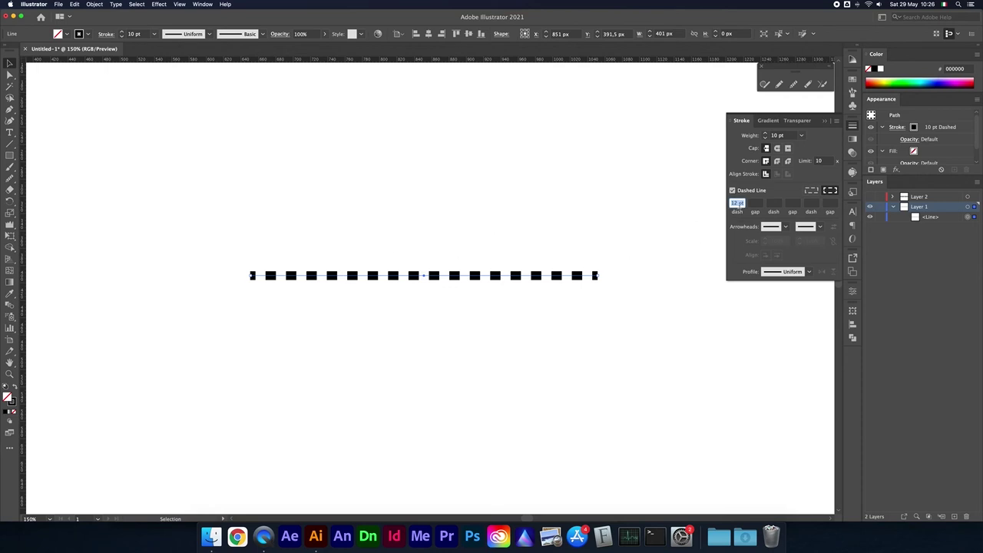
left_click(752, 204)
type("5")
key("Return")
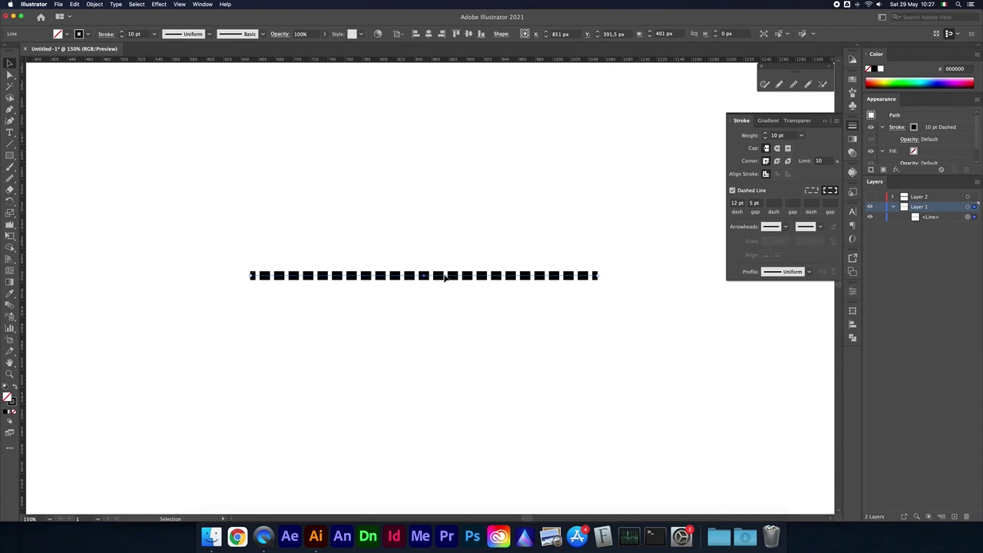
left_click(773, 202)
key("Return")
left_click(792, 203)
type("9")
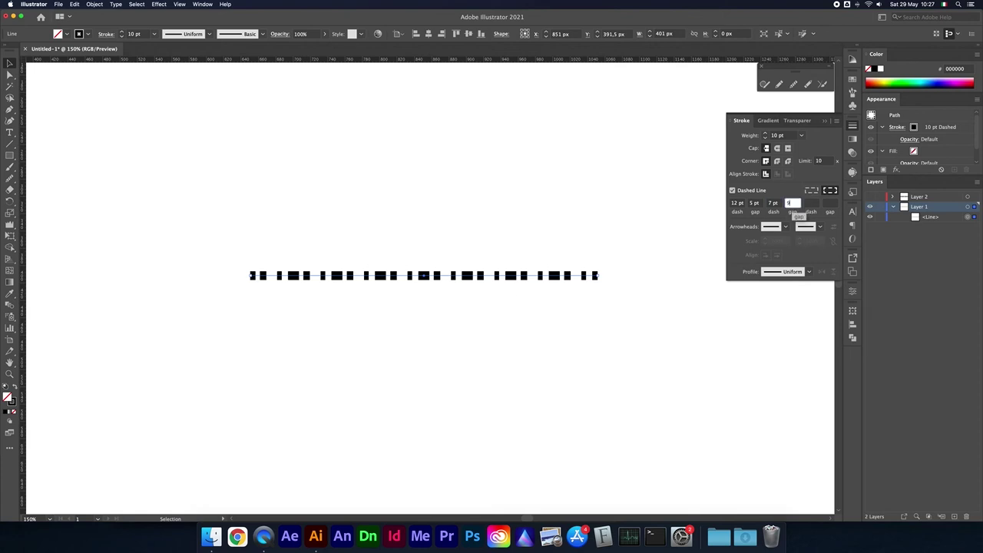
key("Return")
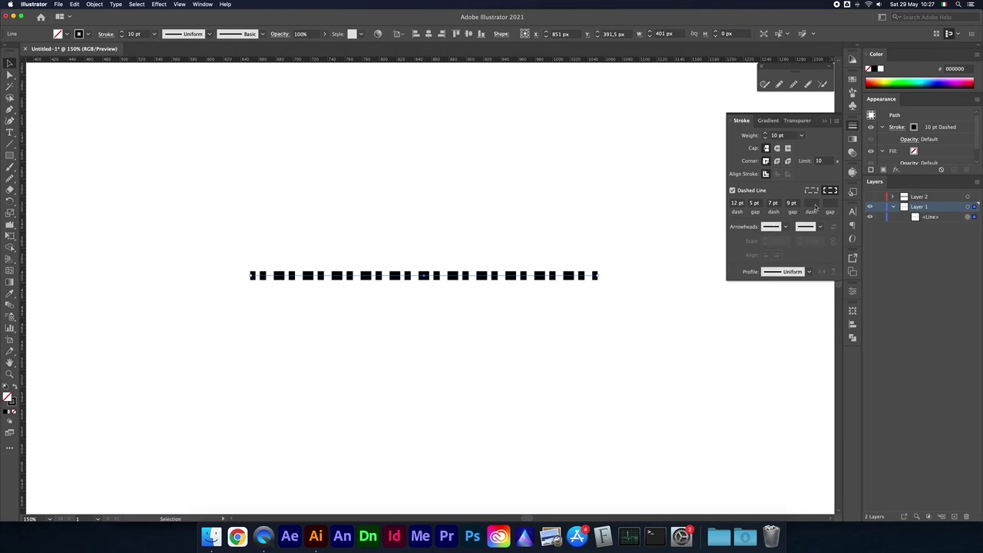
left_click(733, 191)
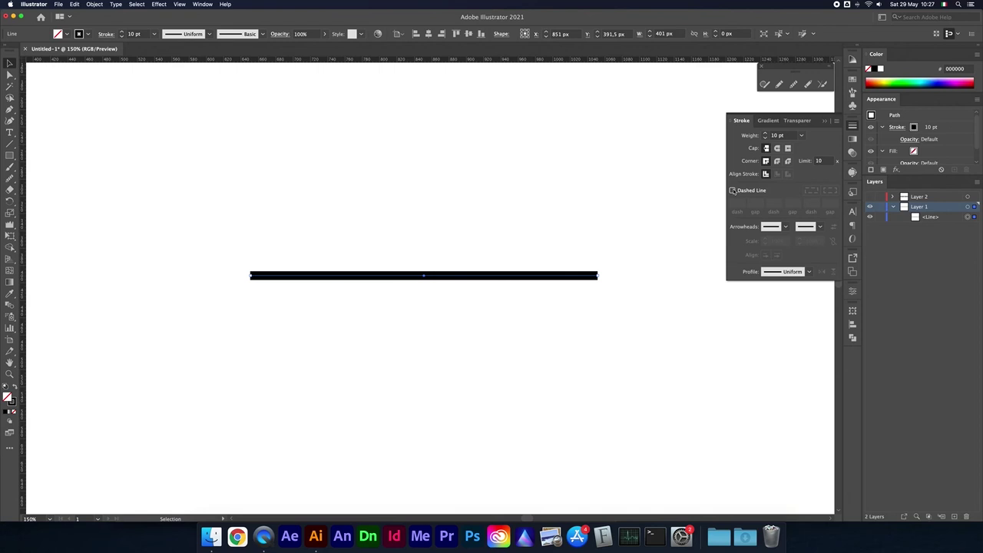
Toggle the line's dash off so it stays a solid stroke, then reselect the line.
left_click(733, 190)
left_click(732, 191)
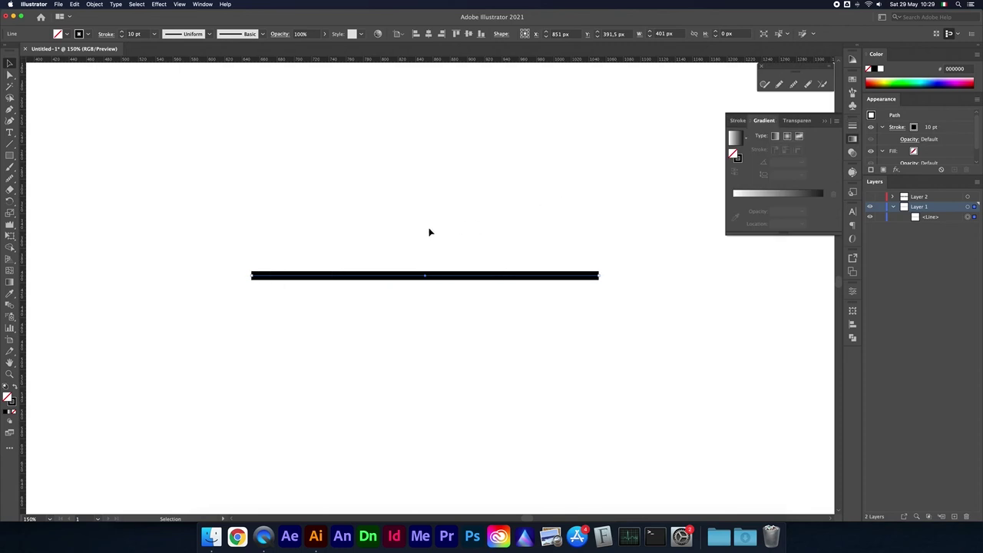
left_click(500, 242)
left_click(477, 275)
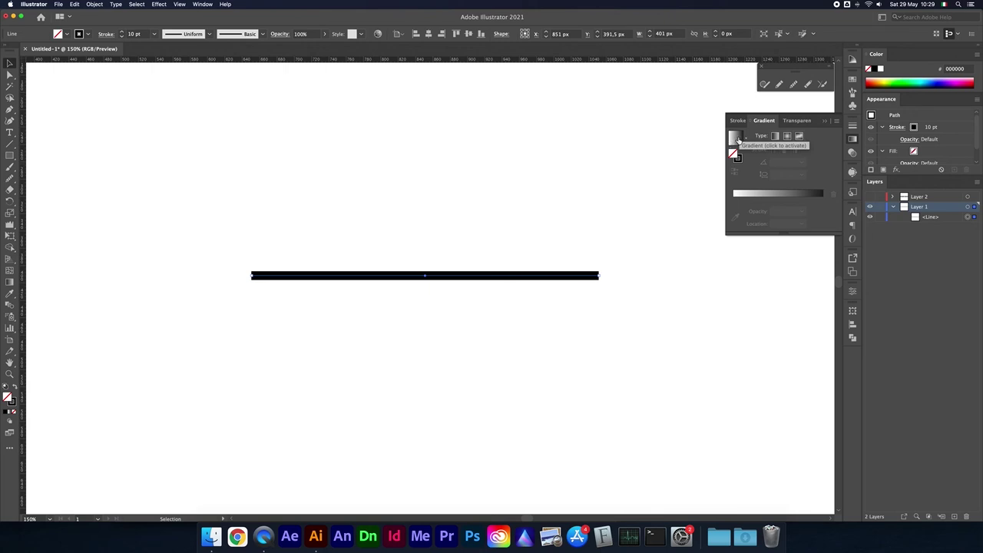
Apply the blue Sky gradient to the line's stroke.
left_click(735, 139)
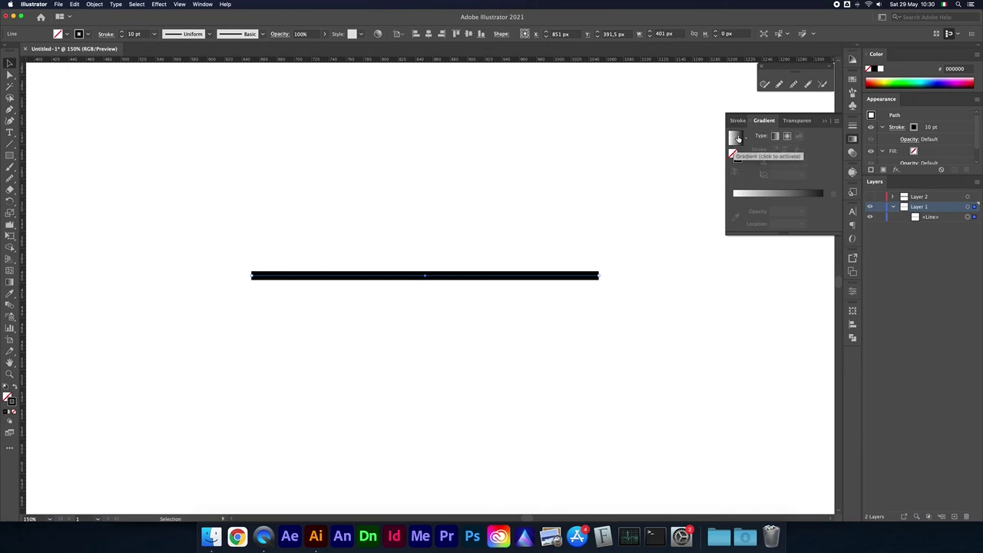
left_click(735, 138)
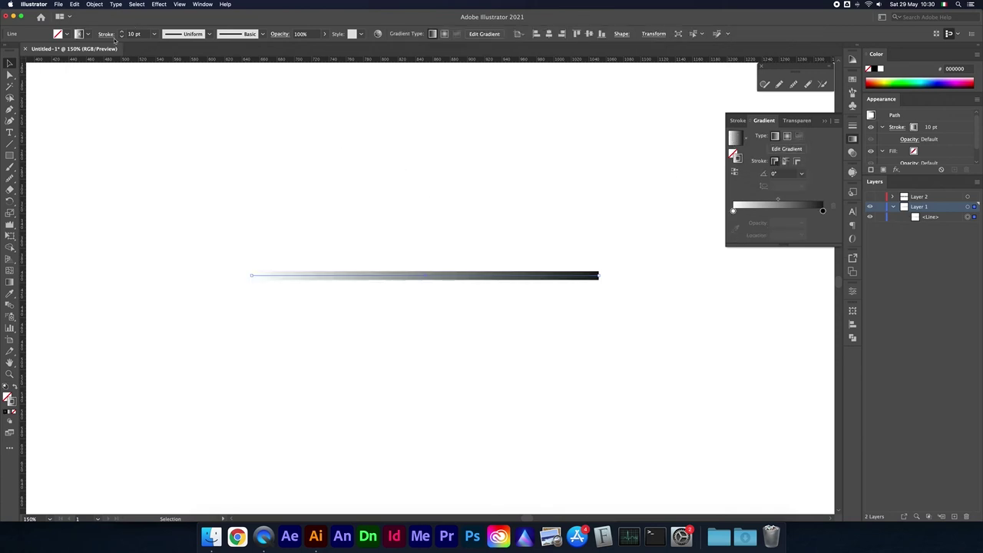
left_click(87, 34)
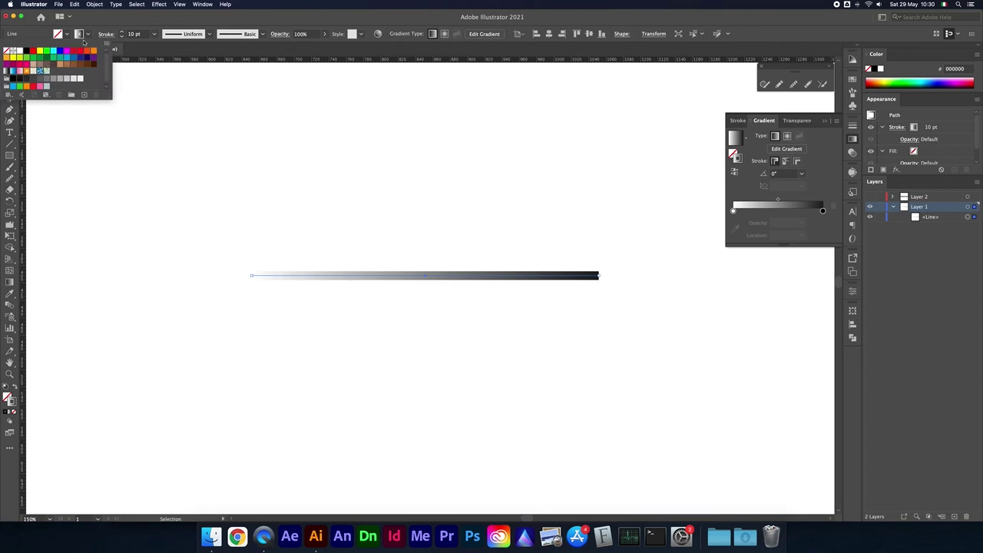
left_click(15, 74)
left_click(369, 149)
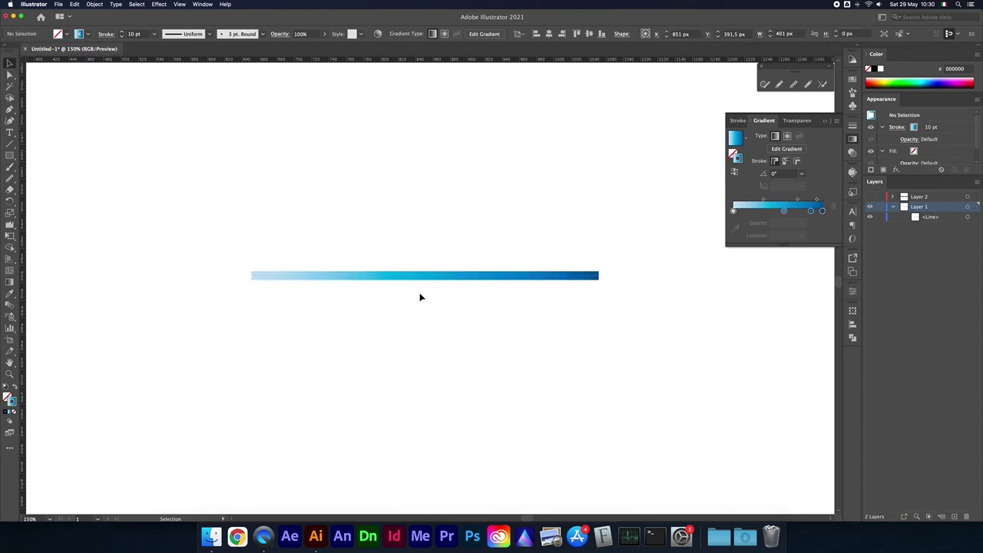
left_click(553, 279)
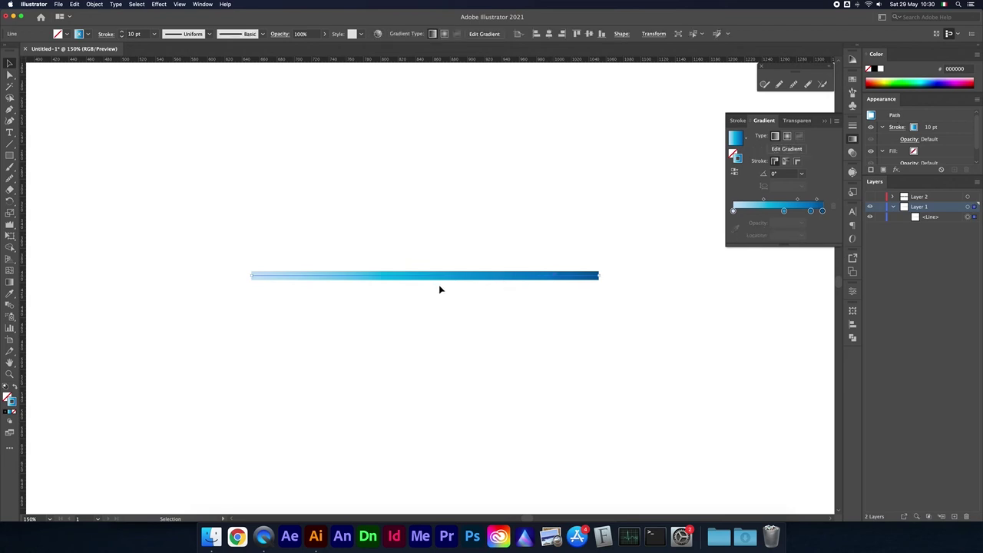
Thicken the gradient line to 60 pt and place Lorem ipsum placeholder text above it.
left_click(145, 35)
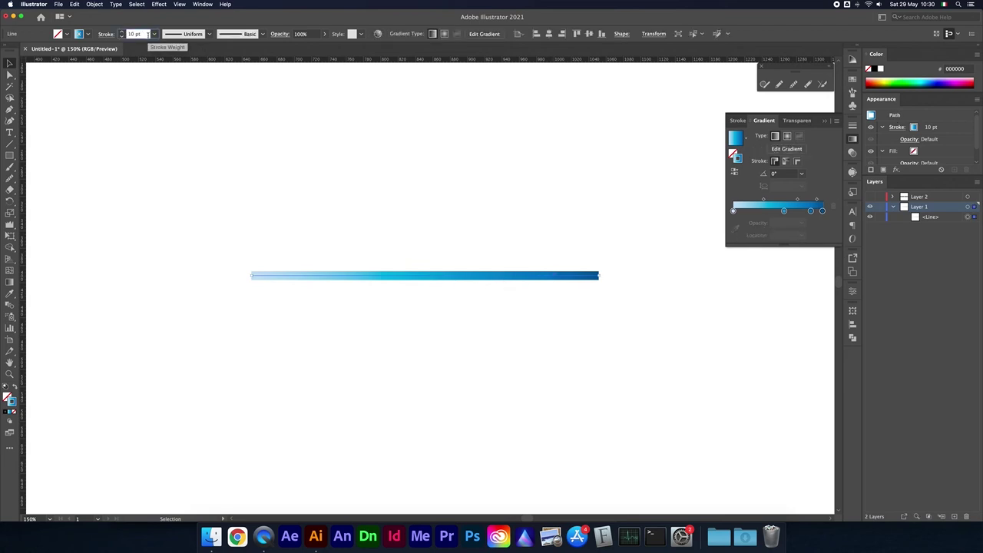
key("shift+Up")
key("shift+Up")
key("shift+Up")
key("shift+Up")
key("shift+Up")
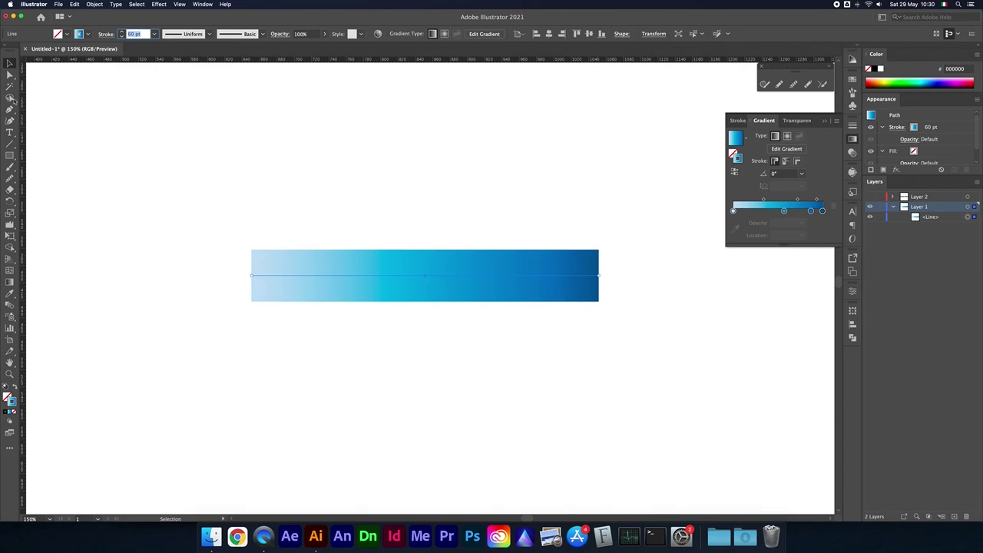
left_click(43, 92)
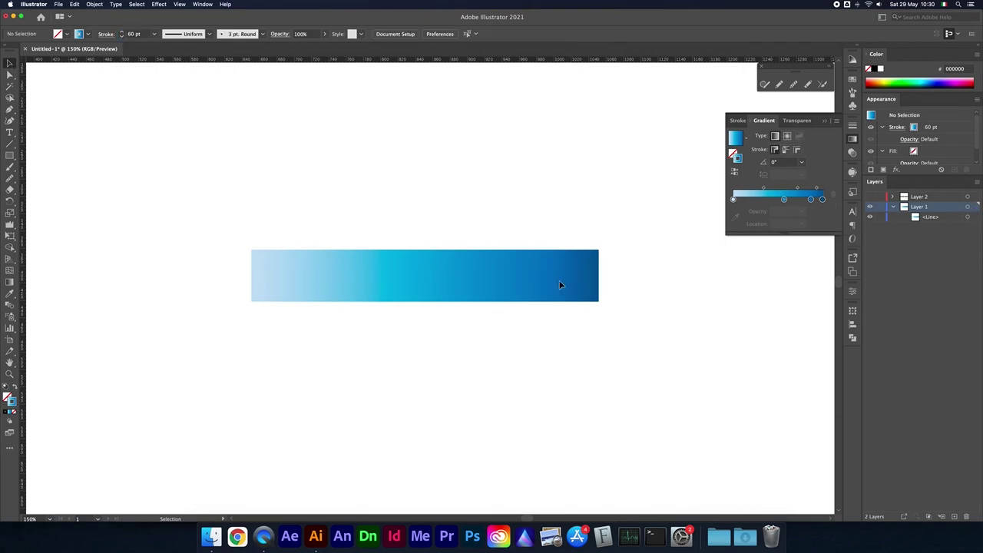
key("t")
left_click(349, 176)
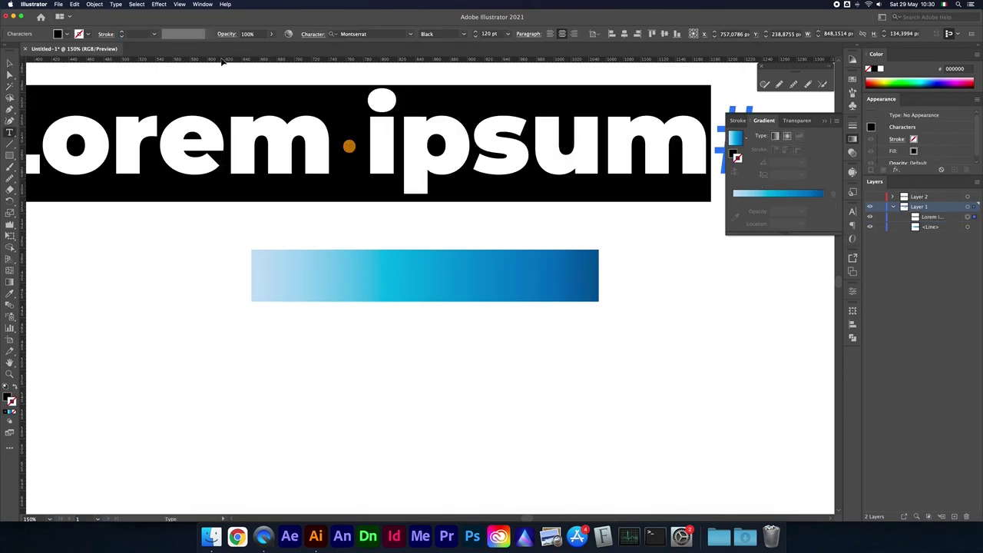
Set the Lorem ipsum text to 50 pt and move it onto the gradient band.
left_click(490, 34)
type("50")
key("Return")
key("Escape")
left_click_drag(328, 153, 413, 268)
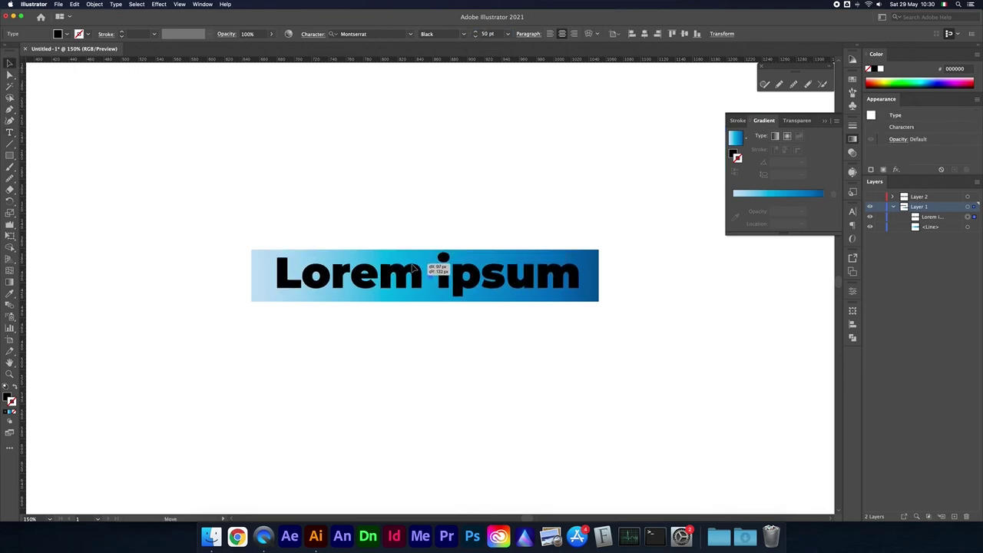
left_click(419, 195)
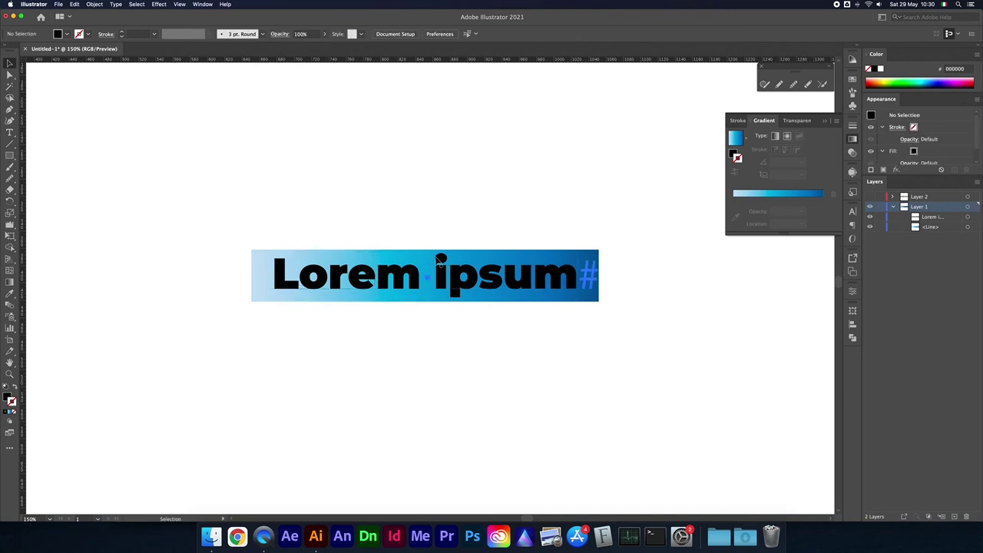
Make the gradient band 90 pt thick and lengthen it evenly on both sides.
left_click(260, 274)
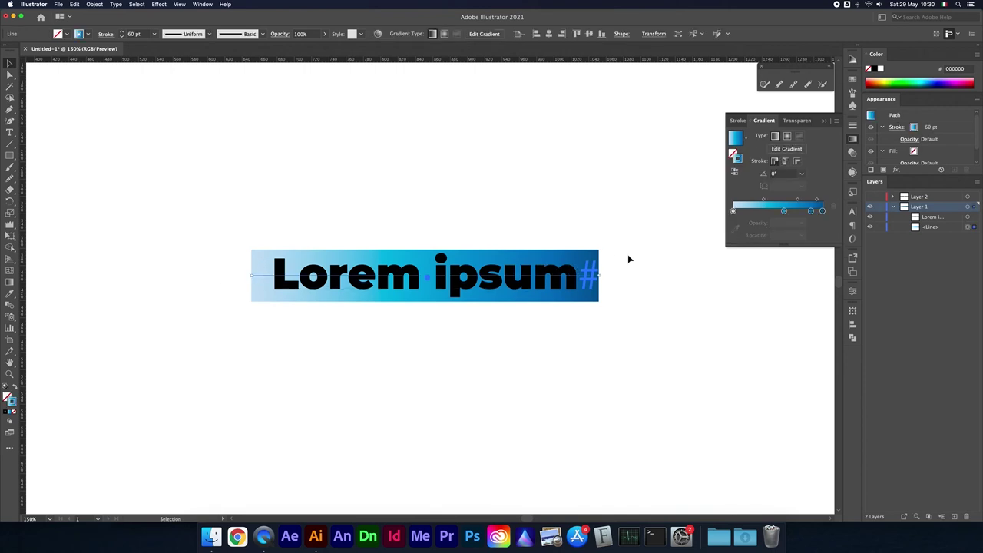
left_click(137, 34)
key("shift+Up")
key("shift+Up")
key("shift+Up")
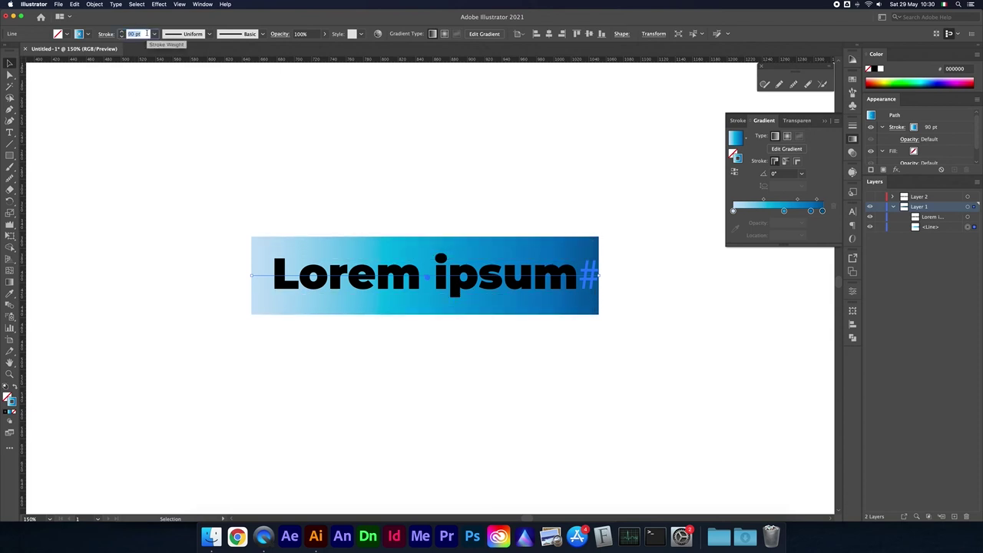
key("shift+Up")
key("shift+Up")
key("shift+Up")
key("shift+Up")
key("shift+Up")
key("shift+Down")
key("shift+Down")
key("shift+Down")
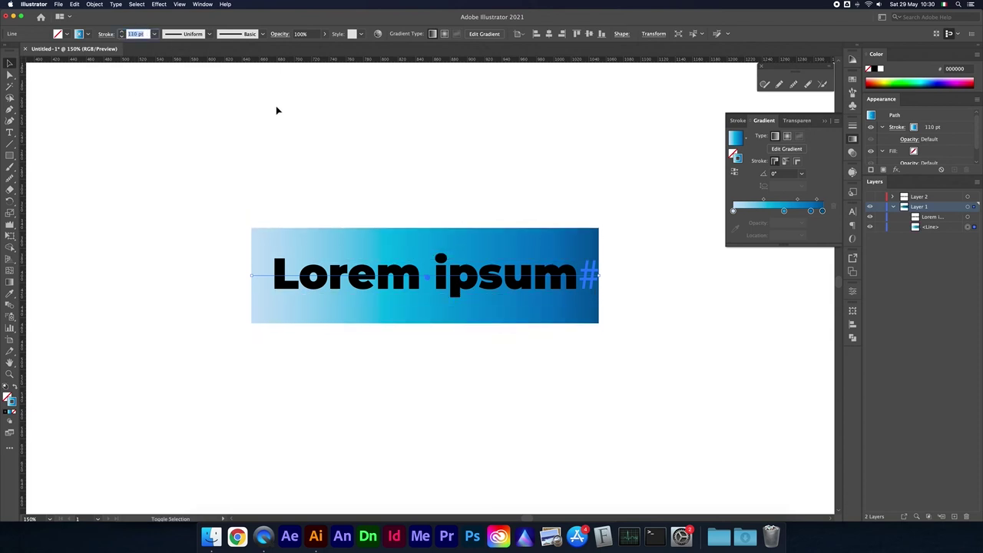
key("shift+Down")
key("shift+Down")
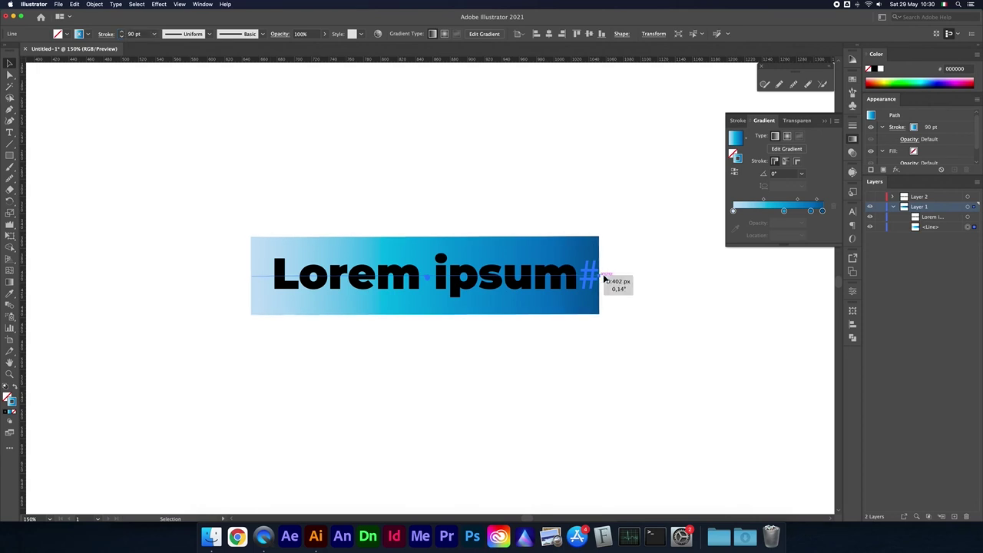
left_click_drag(599, 274, 648, 275)
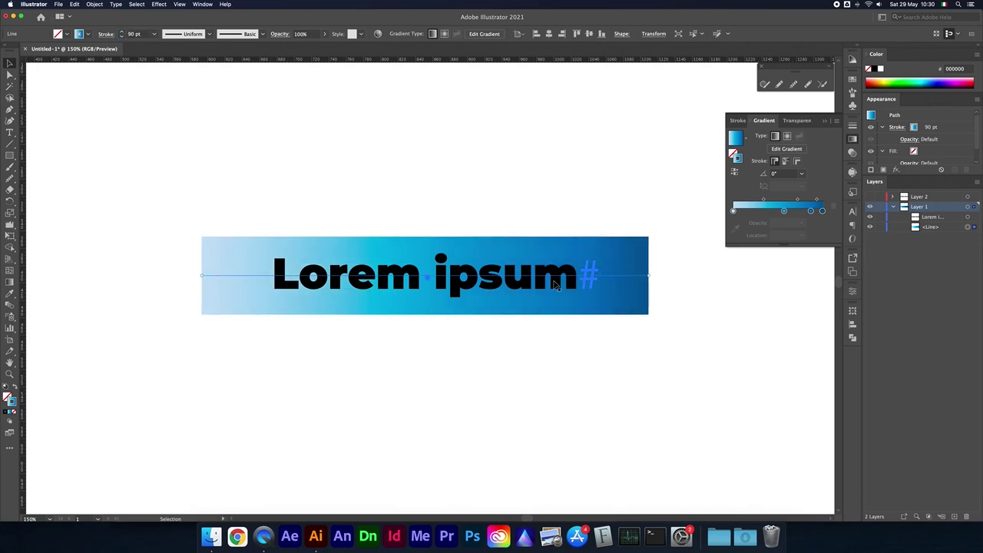
left_click(413, 198)
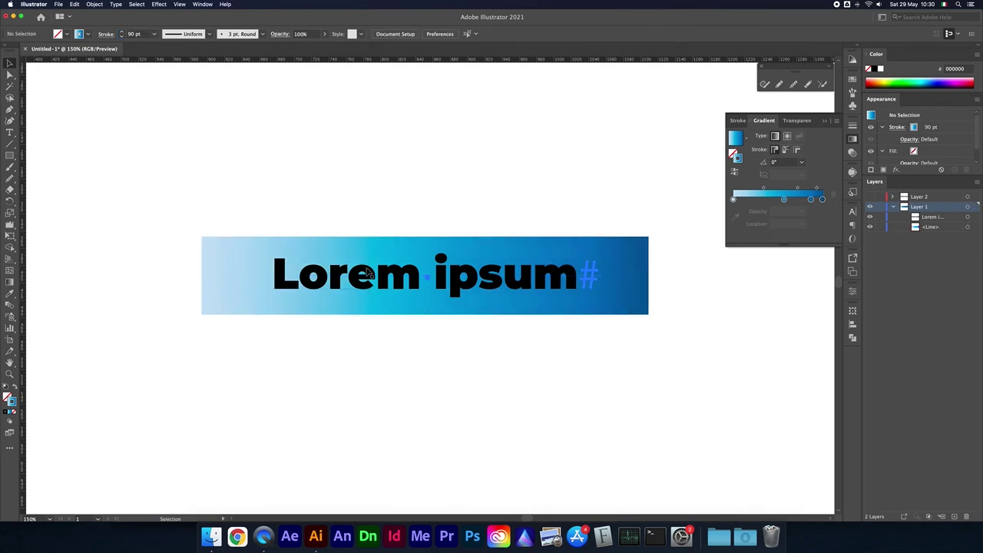
left_click(229, 279)
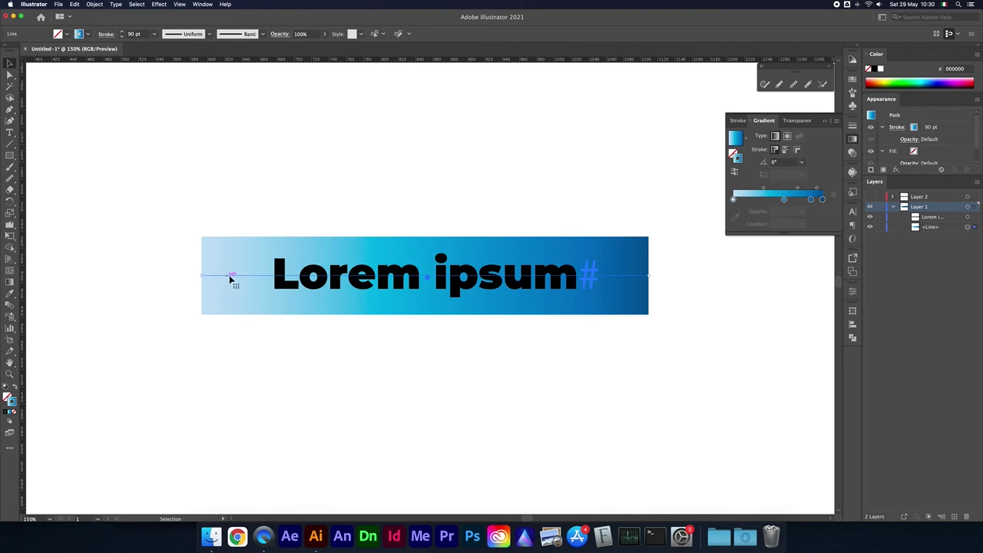
Switch the band's gradient to radial, apply it across the stroke, and deselect.
left_click(787, 135)
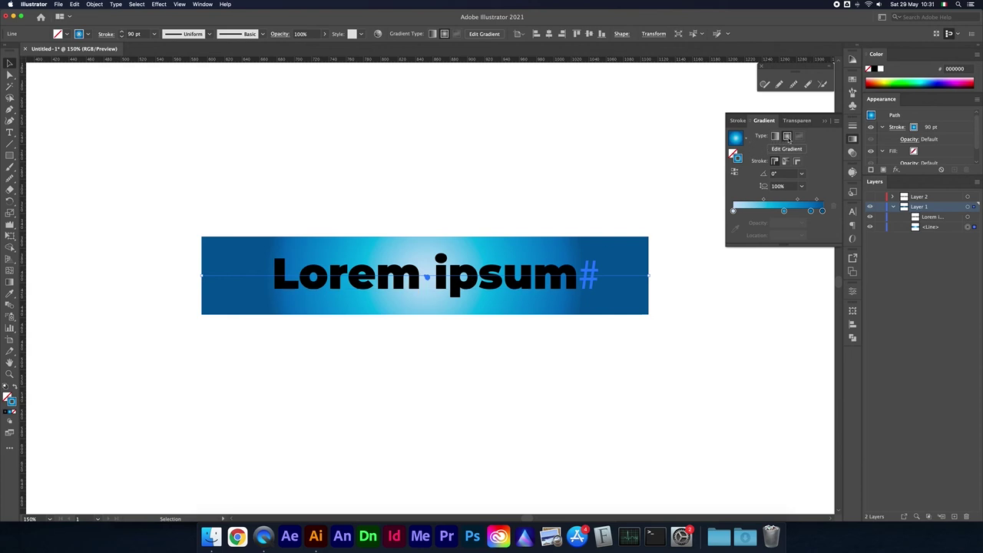
left_click(786, 161)
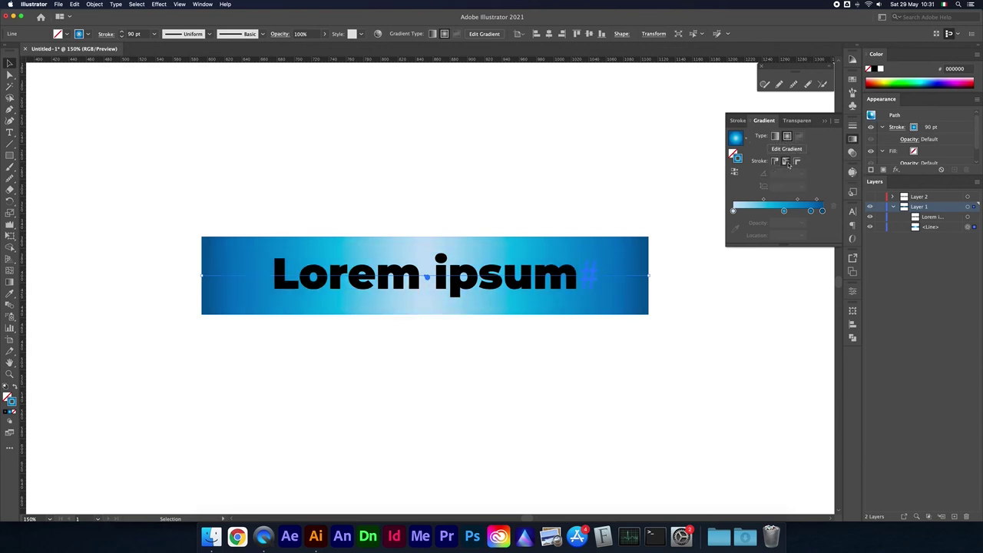
left_click(797, 161)
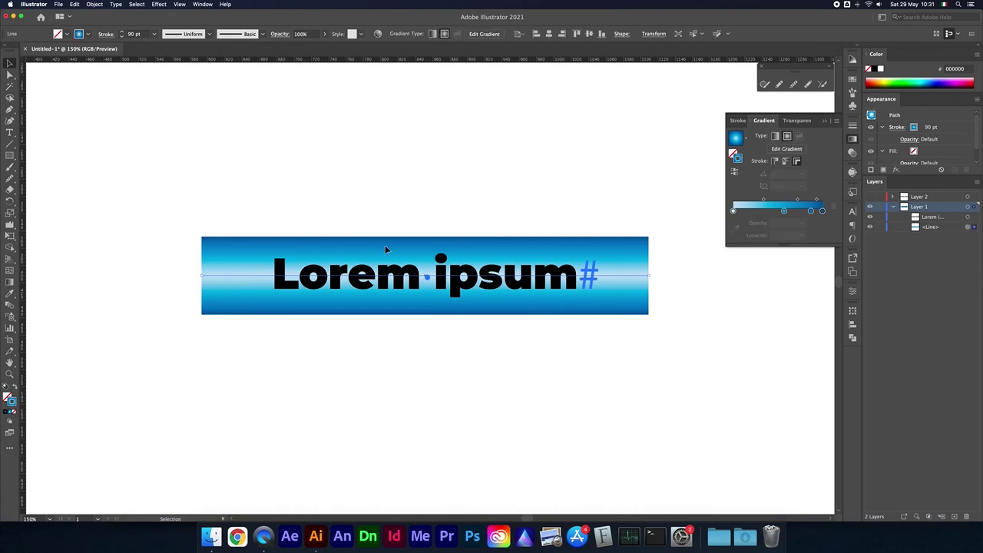
left_click(623, 366)
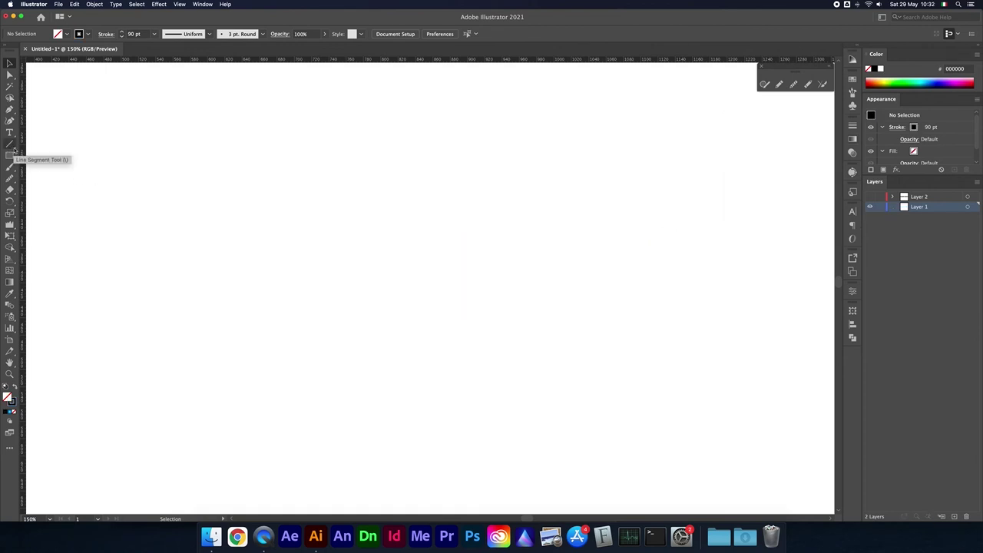
left_click(14, 148)
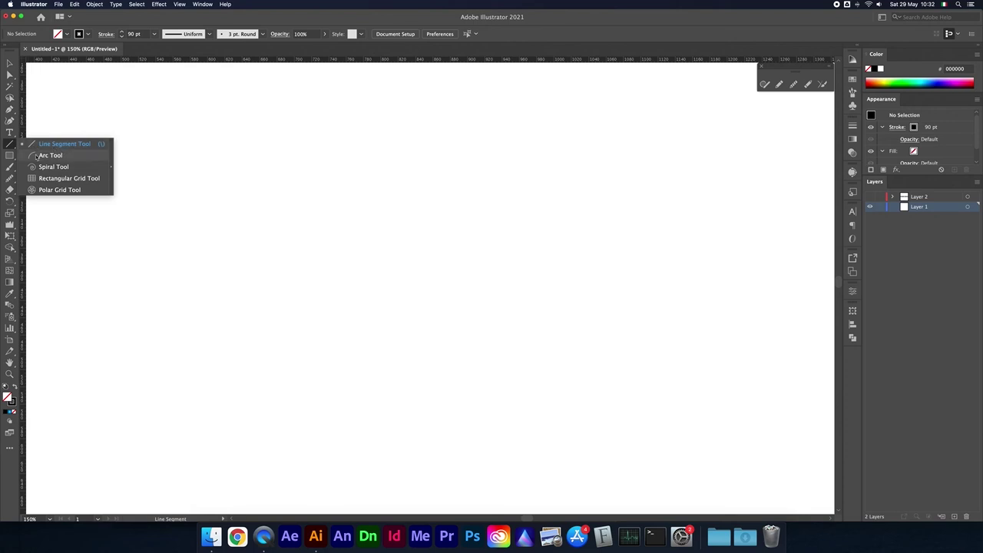
left_click(53, 159)
left_click(185, 179)
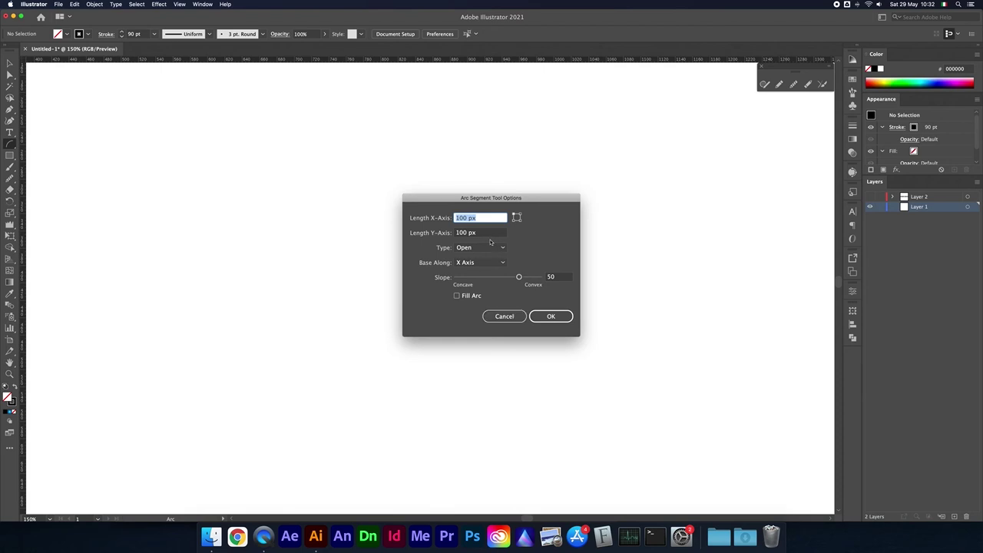
left_click(550, 315)
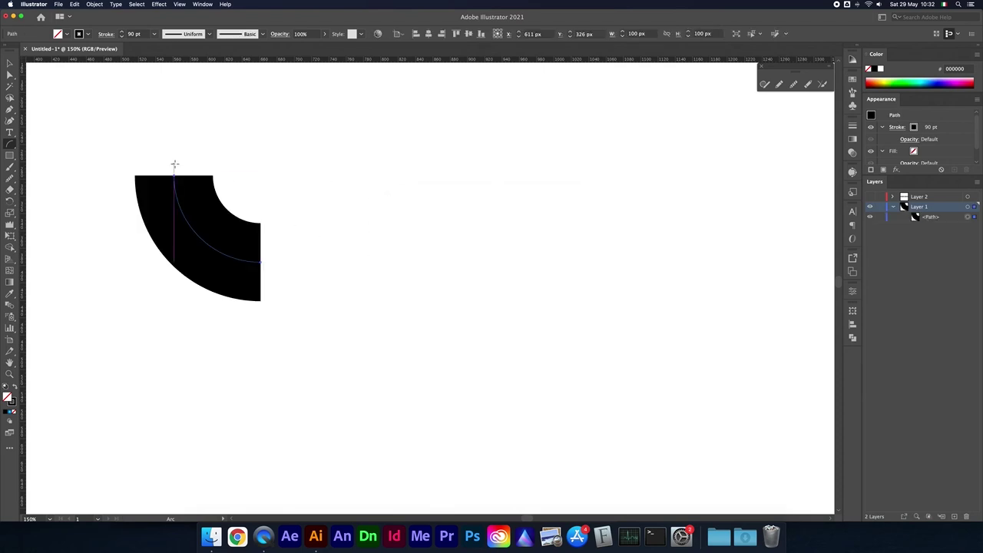
left_click(371, 144)
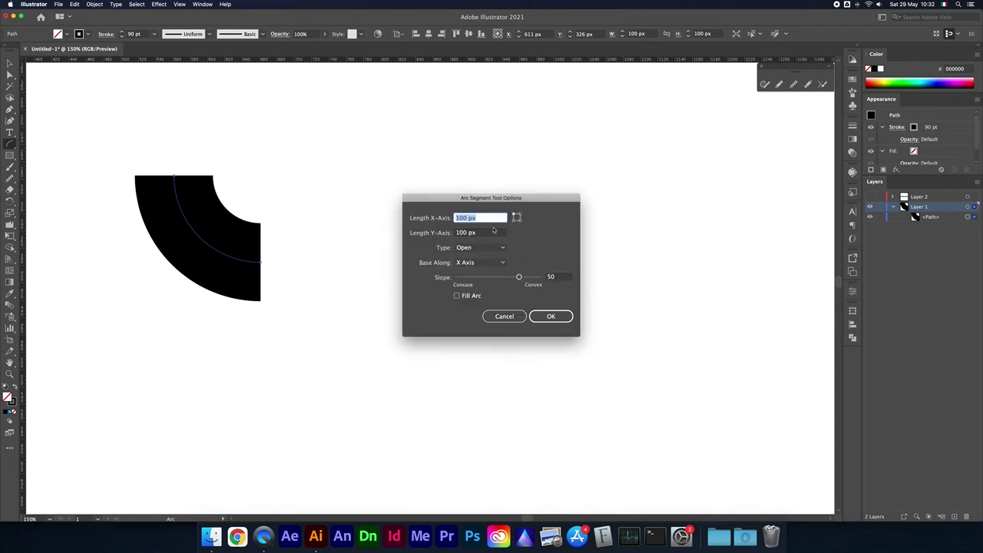
left_click_drag(519, 278, 480, 281)
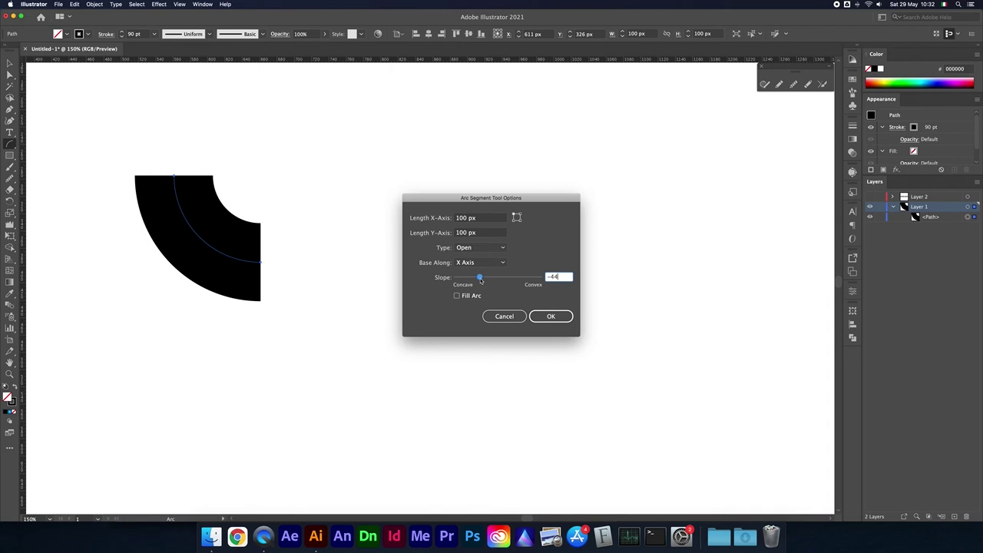
left_click(552, 316)
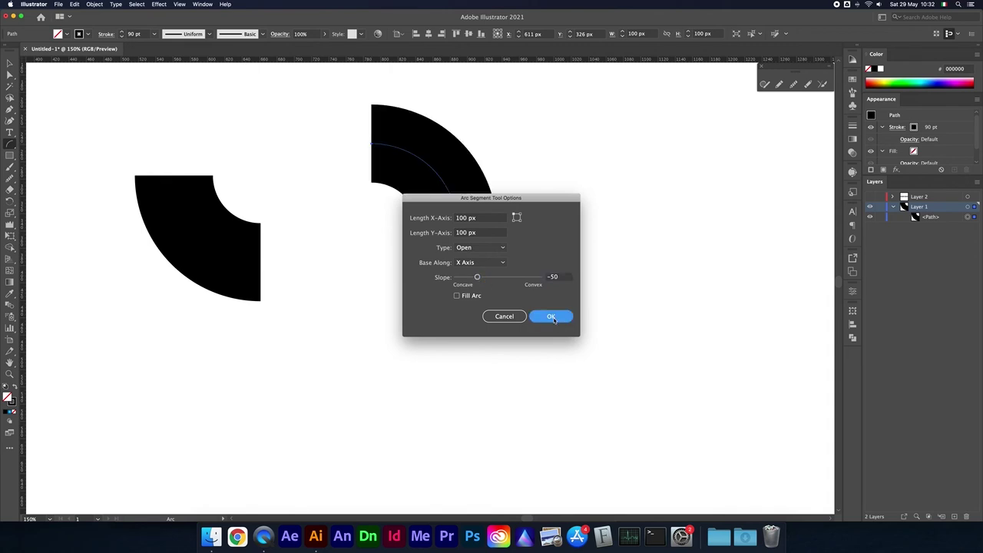
key("v")
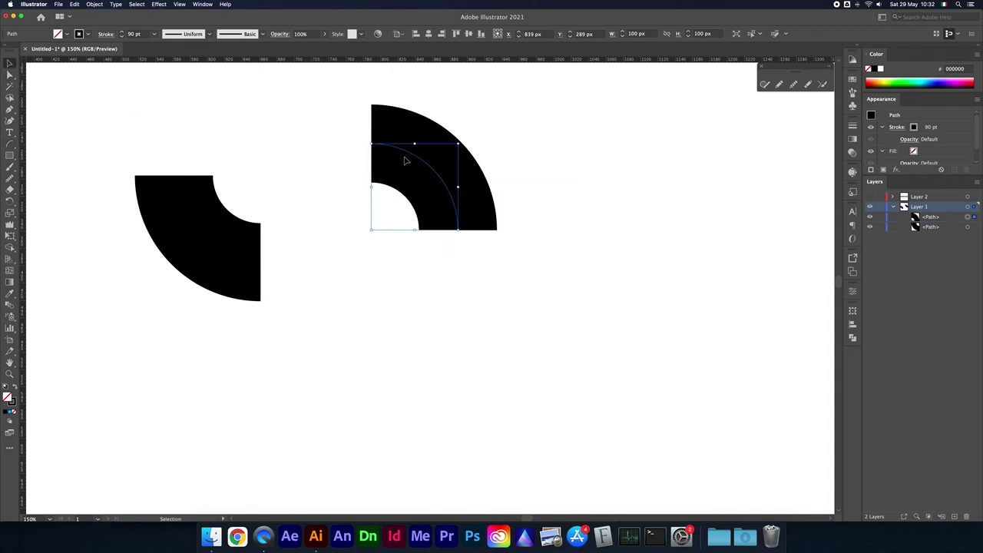
mouse_move(414, 162)
left_mouse_down()
mouse_move(345, 151)
mouse_move(263, 155)
mouse_move(390, 148)
left_mouse_up()
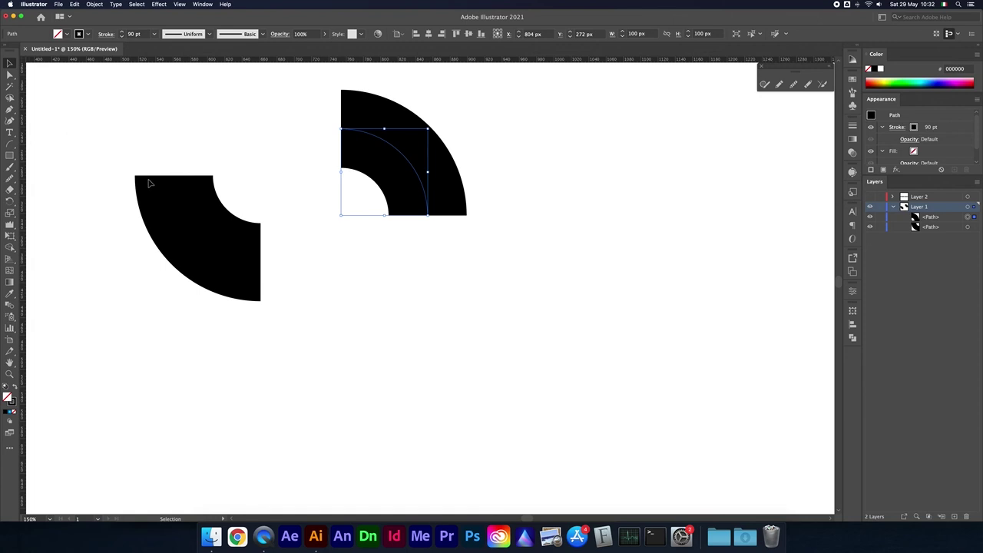
key("Delete")
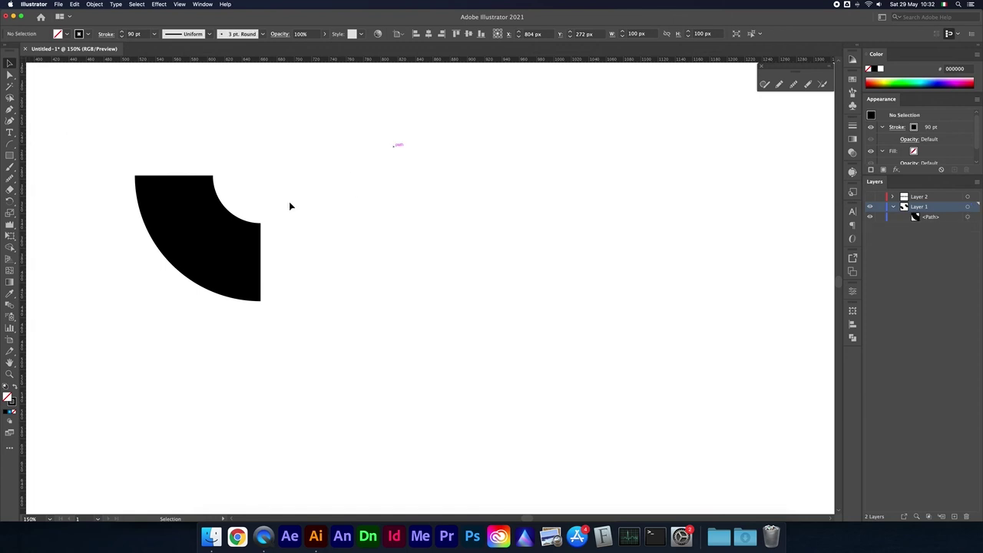
left_click(201, 239)
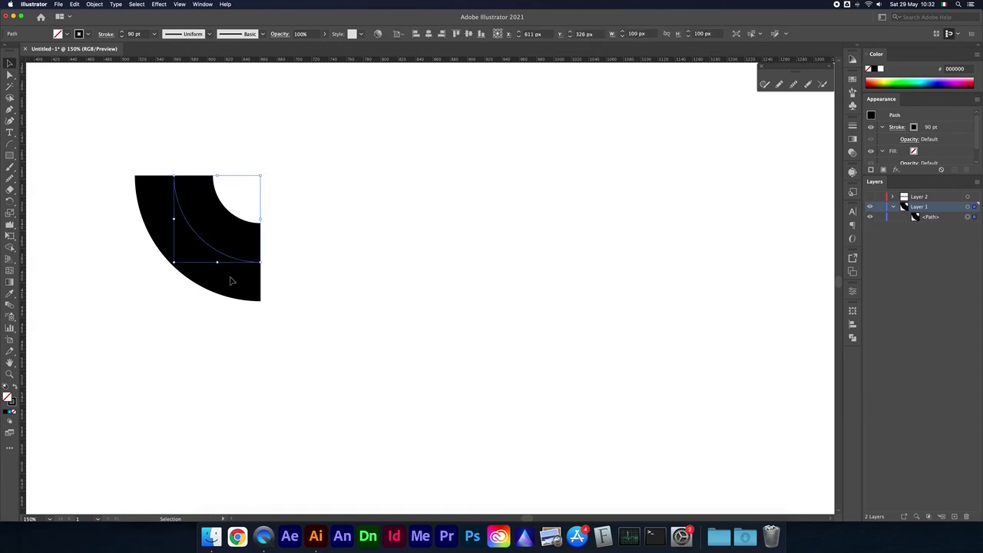
key("Delete")
left_click(10, 145)
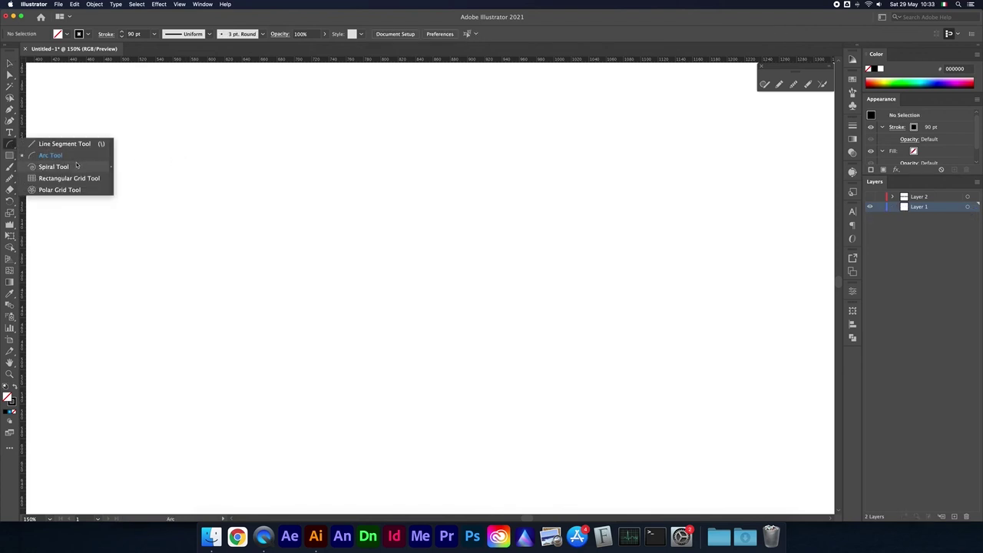
Draw a large spiral, give it a 2 pt stroke, then delete it.
left_click(54, 166)
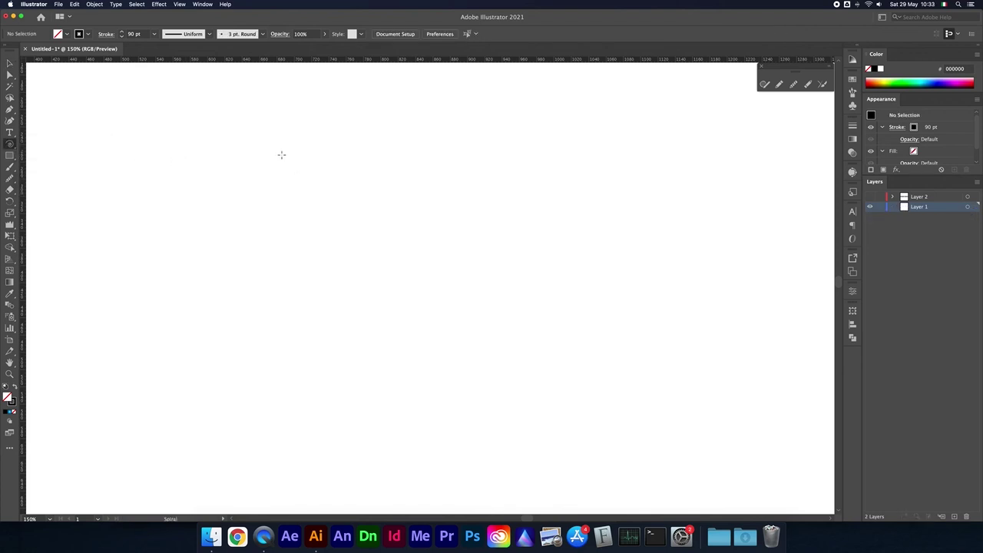
left_click_drag(281, 156, 453, 194)
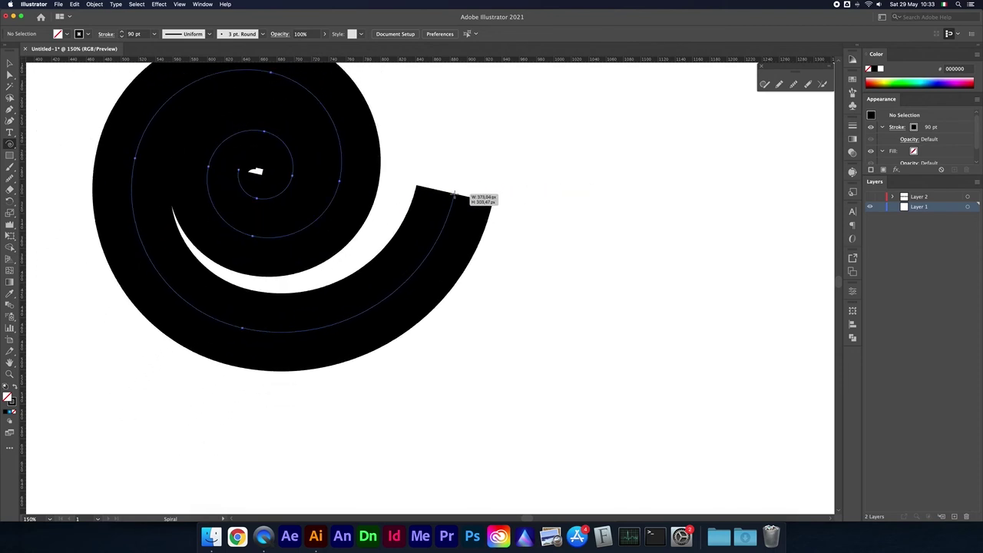
left_click(154, 34)
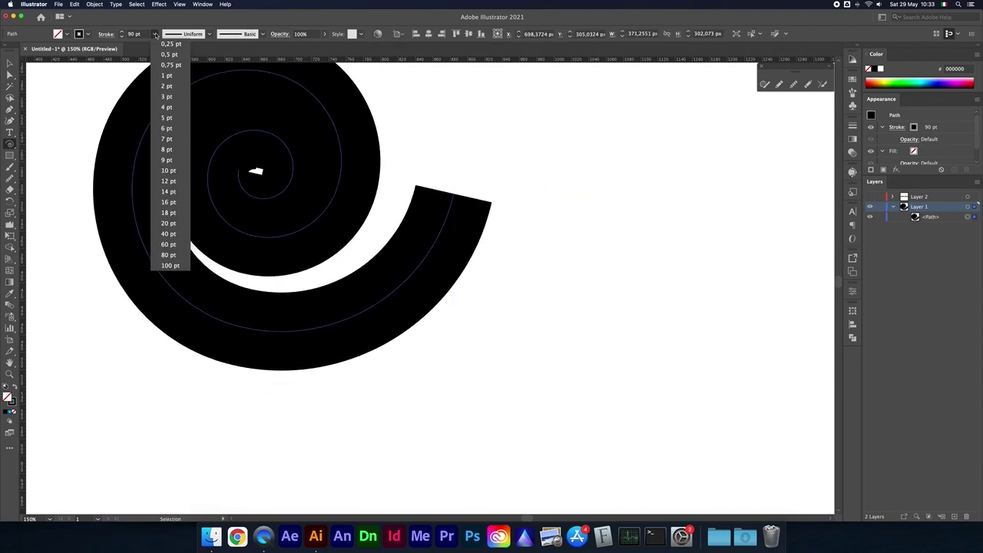
left_click(166, 86)
key("v")
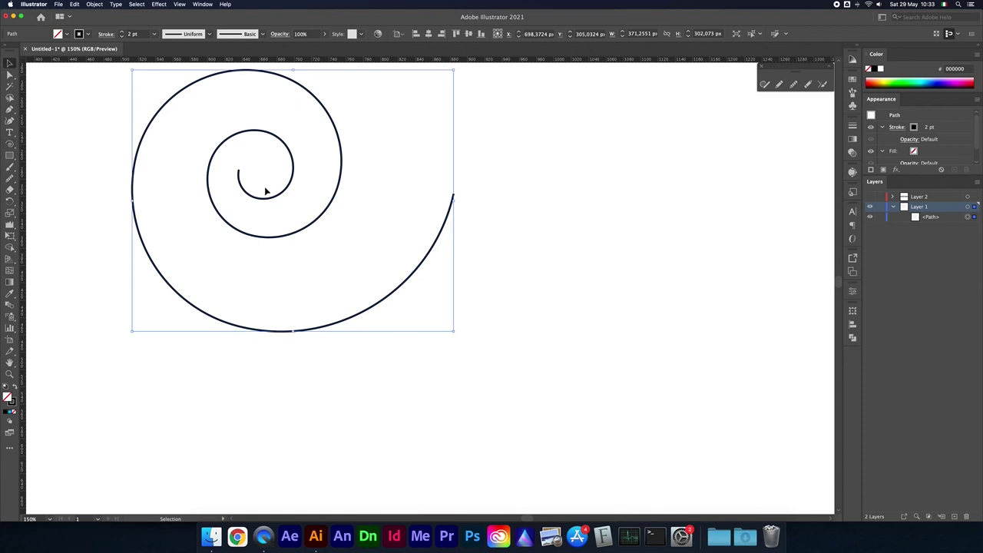
key("Delete")
Draw a new spiral, adjusting its size, rotation and number of turns with arrow keys.
left_click_drag(338, 184, 450, 225)
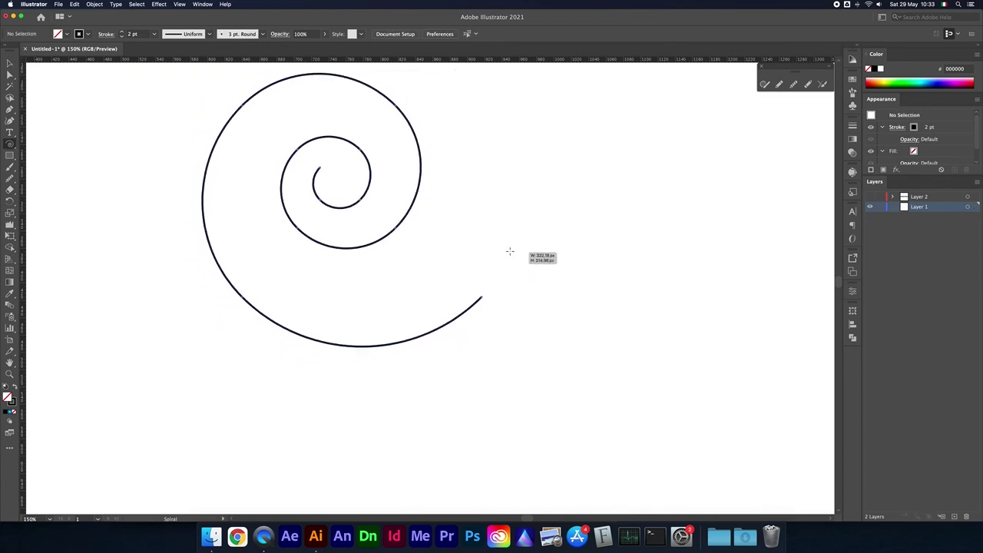
mouse_move(450, 226)
left_mouse_down()
mouse_move(389, 144)
mouse_move(455, 225)
left_mouse_up()
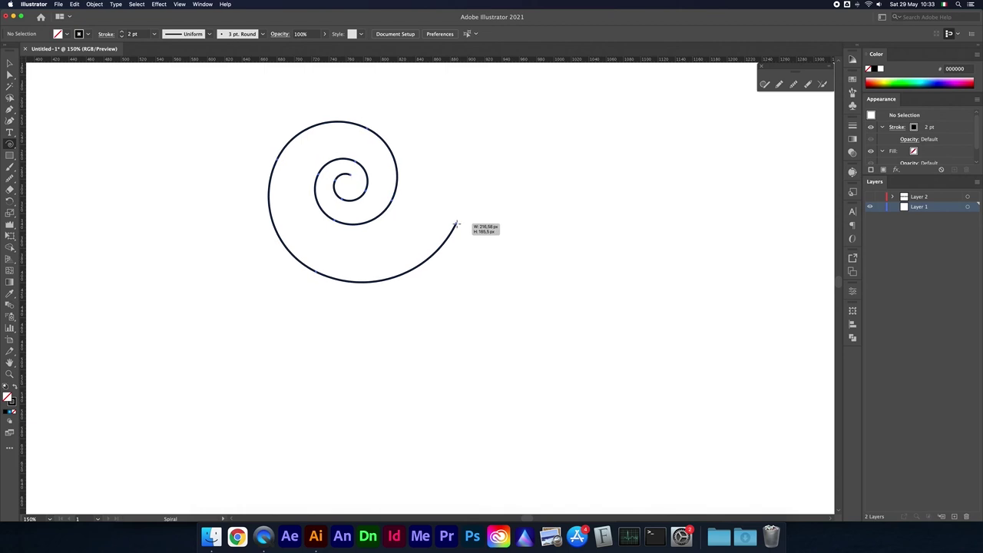
key("Down")
key("Down")
key("Up")
key("Up")
key("Up")
key("Down")
mouse_move(455, 225)
left_mouse_down()
mouse_move(487, 213)
mouse_move(378, 103)
mouse_move(193, 248)
mouse_move(321, 223)
mouse_move(343, 249)
left_mouse_up()
key("Up")
Move the spiral toward the artboard centre, then delete it.
left_click(9, 63)
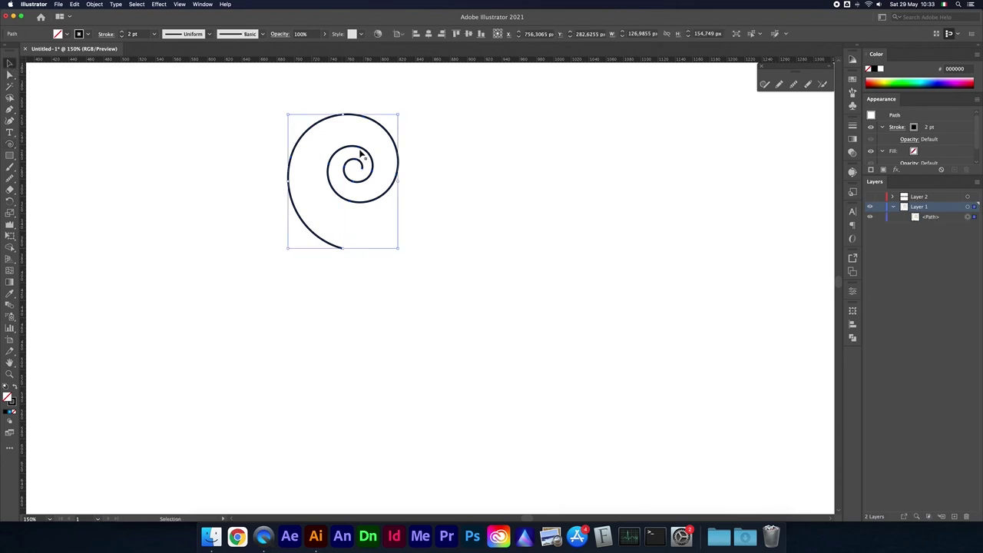
left_click_drag(367, 163, 458, 280)
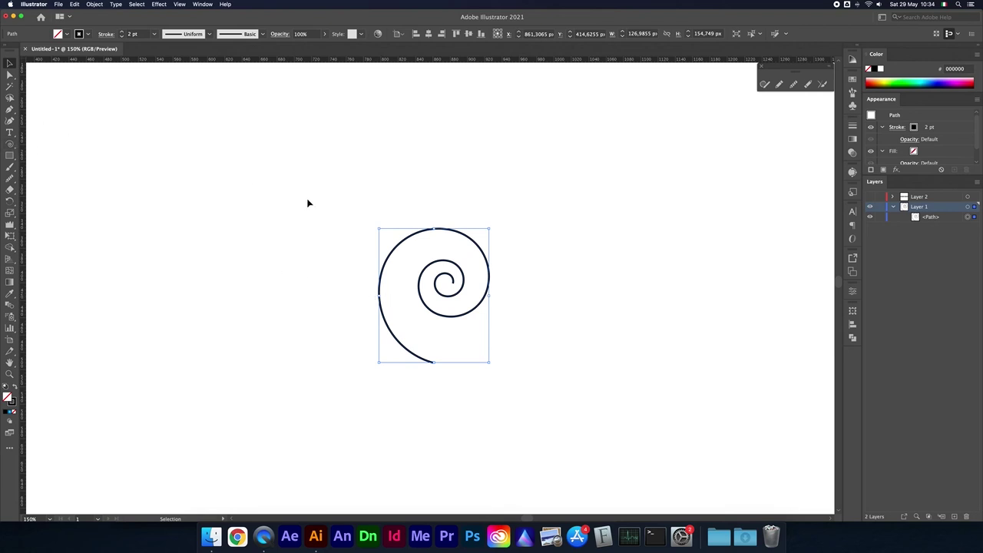
key("Delete")
left_click(10, 144)
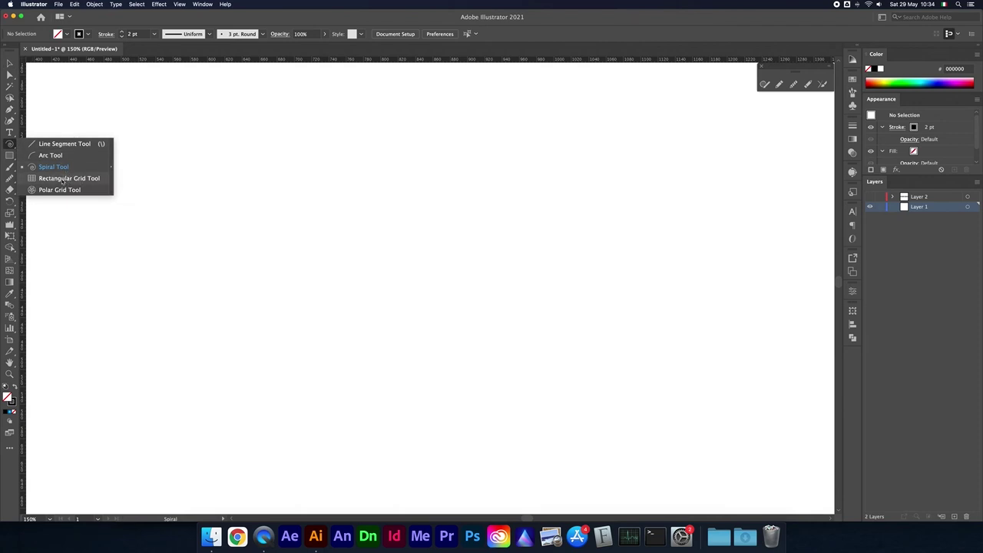
Drag out a rectangular grid, varying its rows and columns with the arrow keys.
left_click(63, 179)
mouse_move(137, 120)
left_mouse_down()
mouse_move(581, 399)
mouse_move(457, 347)
mouse_move(468, 352)
left_mouse_up()
key("Up")
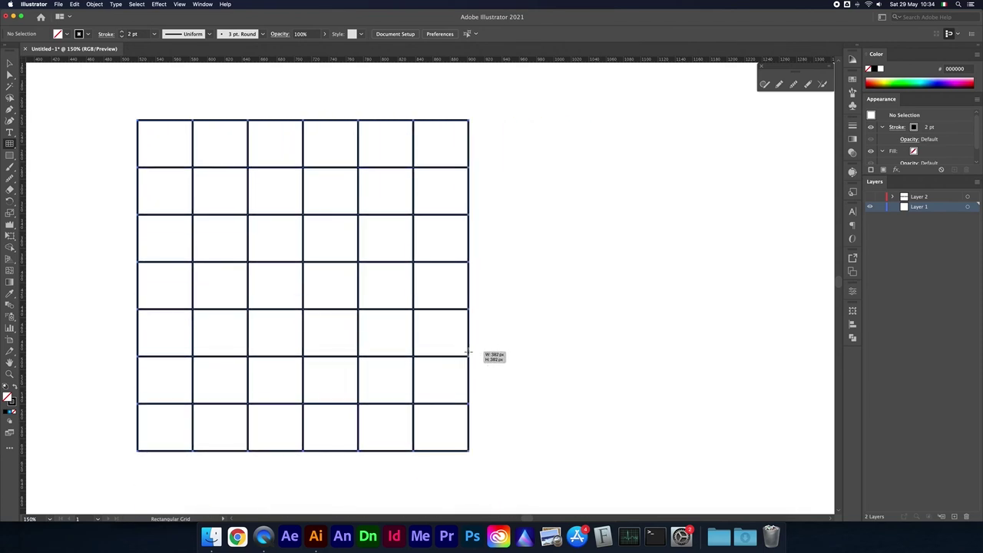
key("Up")
key("Up")
key("Down")
key("Down")
key("Down")
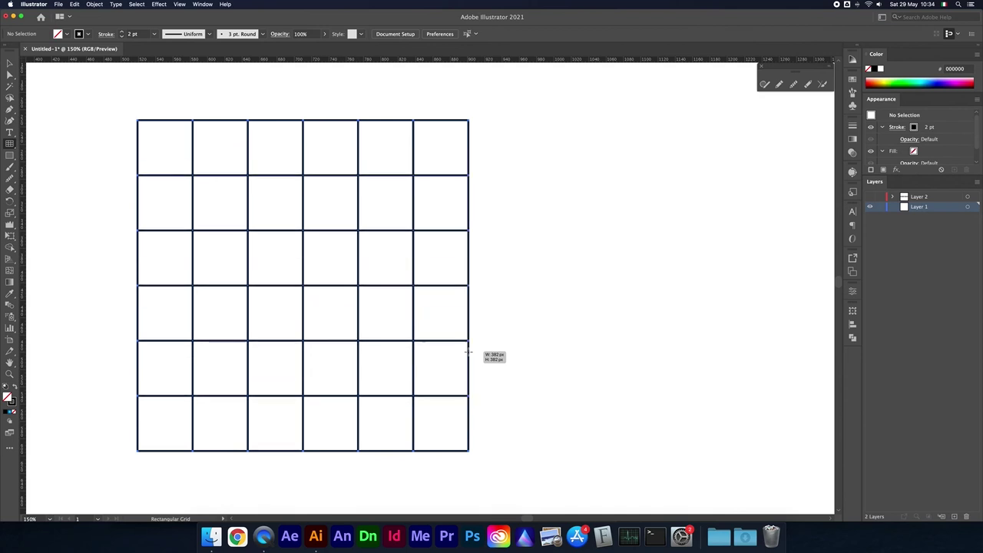
key("Down")
key("Down")
key("Up")
key("Up")
key("Up")
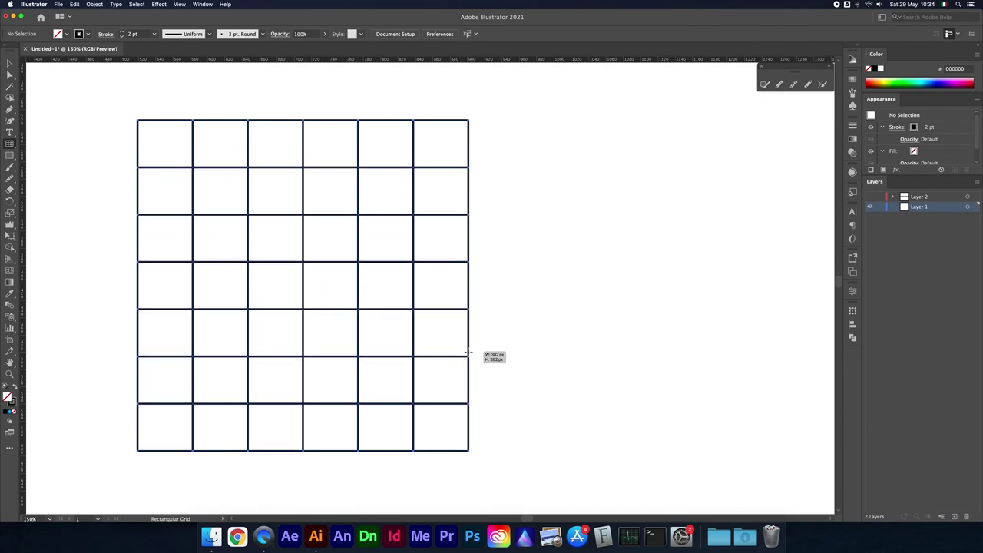
key("Right")
Finish the grid at three rows by three columns and move it toward the centre.
key("Right")
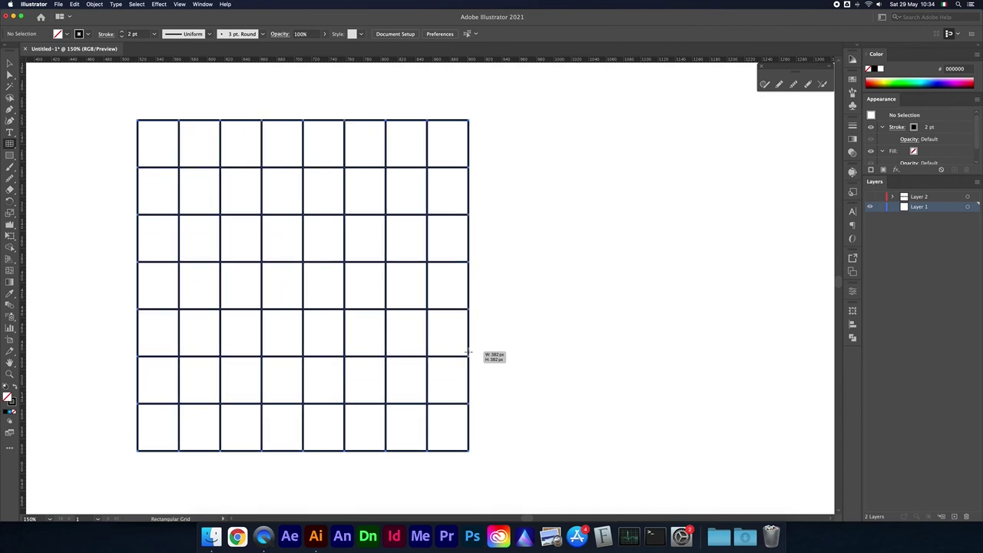
key("Down")
left_click_drag(467, 352, 458, 341)
key("Down")
key("Down")
key("Down")
key("Down")
key("Down")
key("Right")
key("Left")
key("Left")
key("Left")
key("Left")
key("Left")
key("Left")
key("Up")
key("Up")
mouse_move(458, 340)
left_mouse_down()
mouse_move(366, 279)
mouse_move(457, 340)
mouse_move(487, 316)
mouse_move(508, 331)
mouse_move(388, 283)
mouse_move(390, 321)
mouse_move(421, 352)
mouse_move(460, 351)
mouse_move(410, 317)
mouse_move(529, 315)
mouse_move(627, 412)
mouse_move(630, 377)
mouse_move(588, 450)
mouse_move(609, 391)
mouse_move(565, 422)
left_mouse_up()
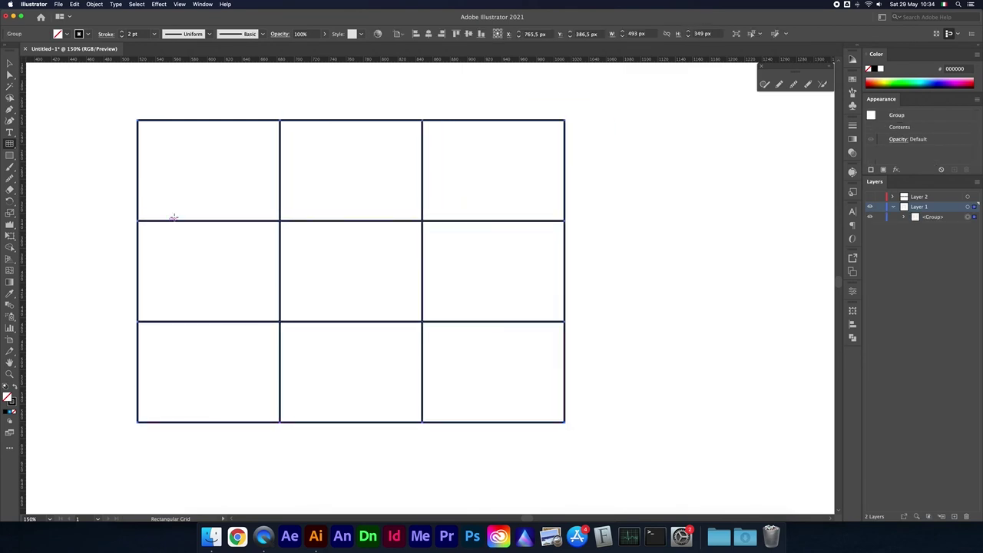
left_click(12, 65)
left_click_drag(302, 124, 343, 145)
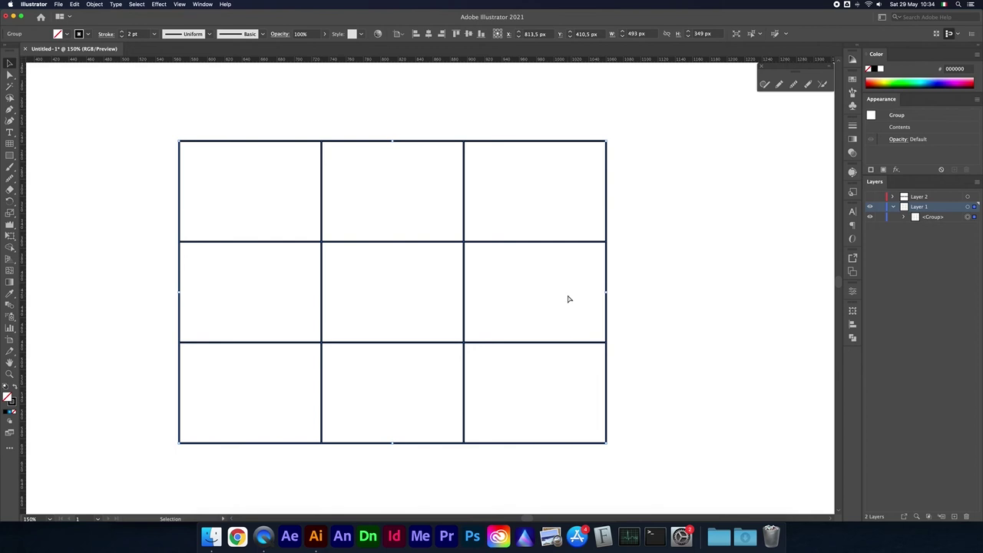
Switch to Outline view and try selecting the whole grid.
key("ctrl+y")
left_click(419, 119)
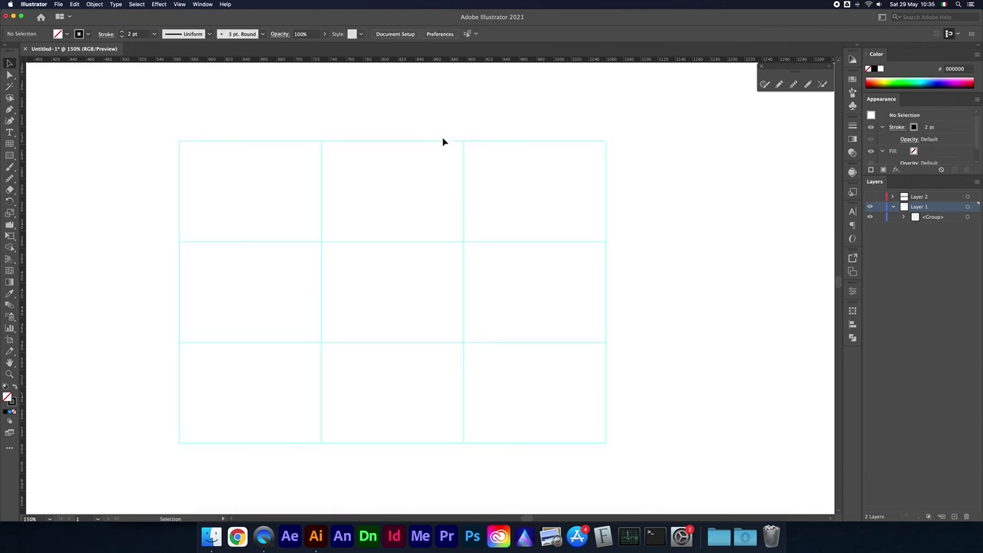
left_click(445, 142)
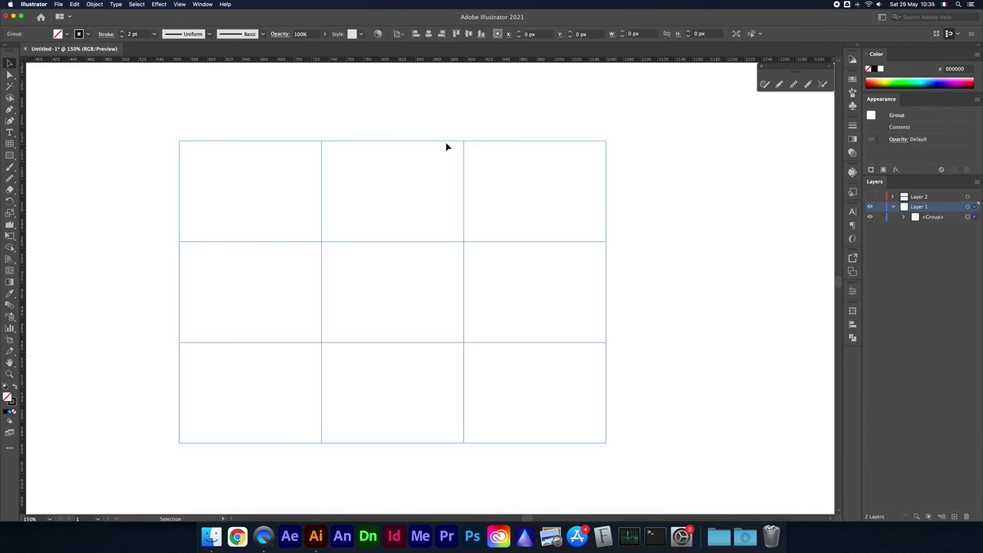
left_click(364, 120)
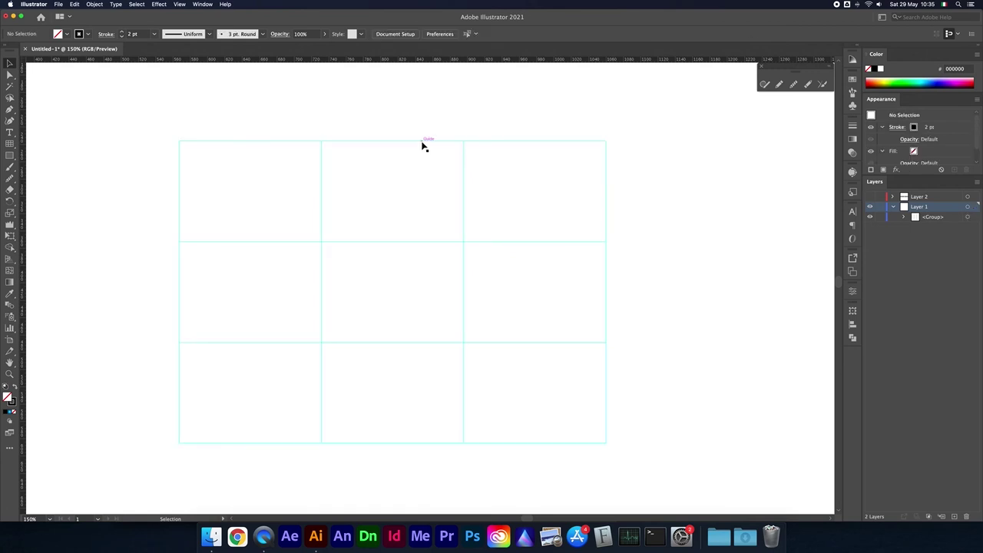
left_click(423, 142)
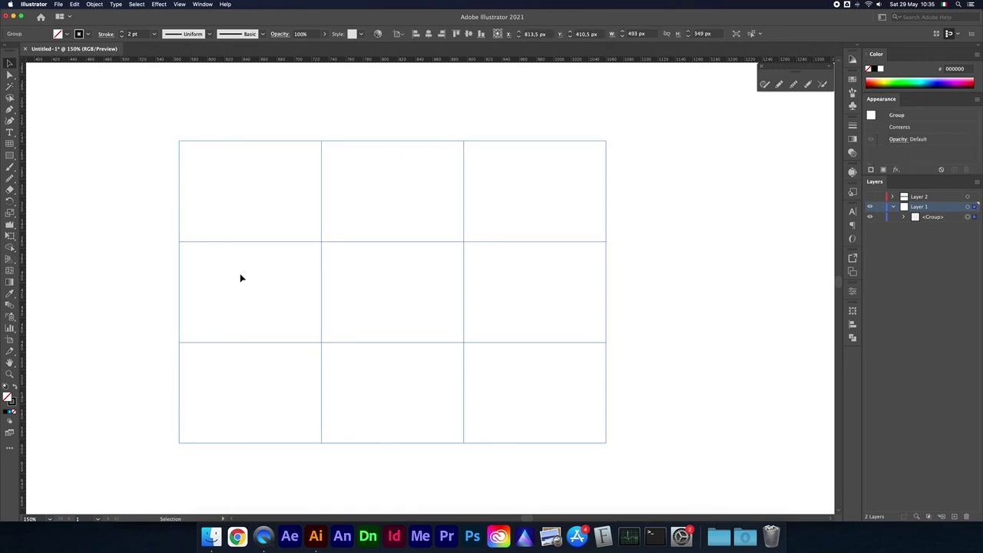
left_click(148, 226)
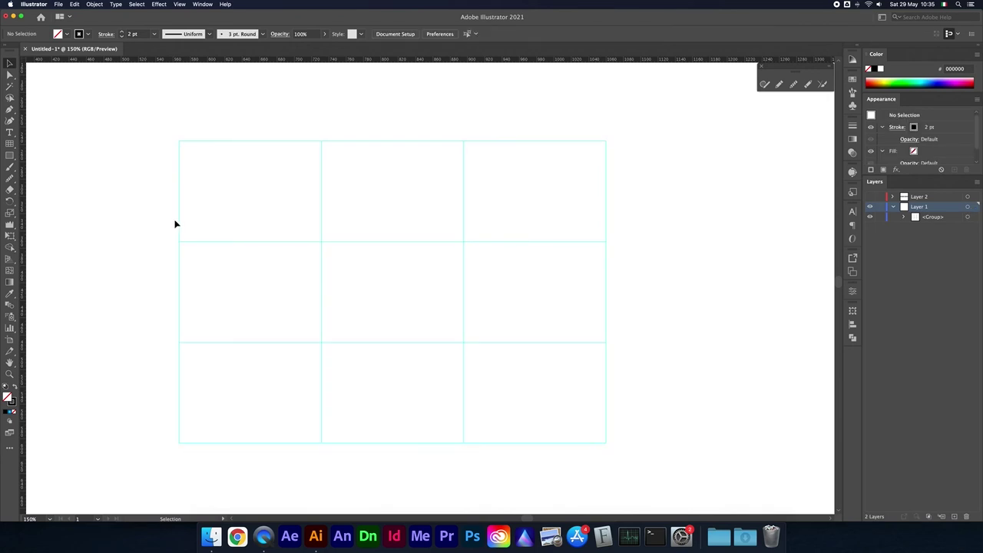
left_click(182, 222)
left_click(161, 219)
left_click(387, 144)
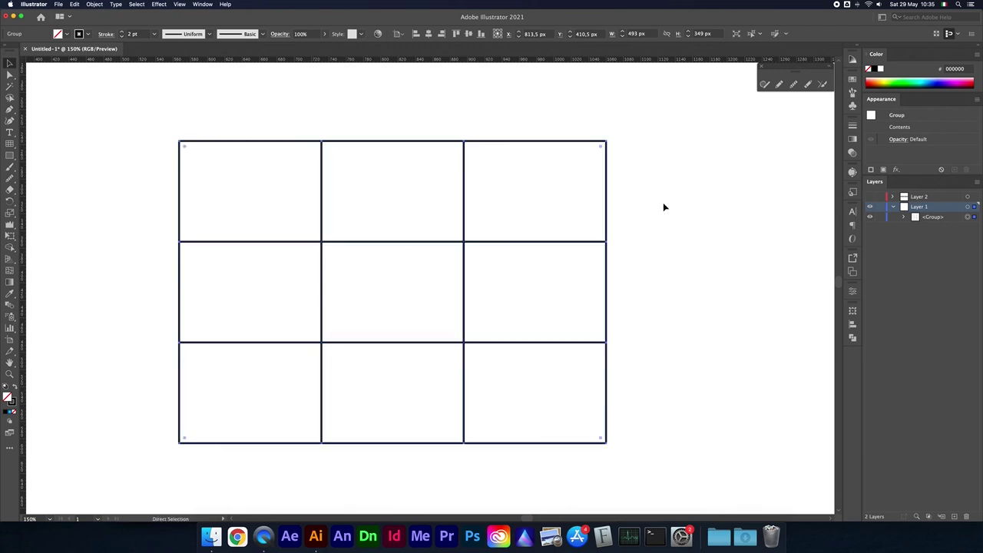
Select the entire rectangular grid and delete it.
key("super+5")
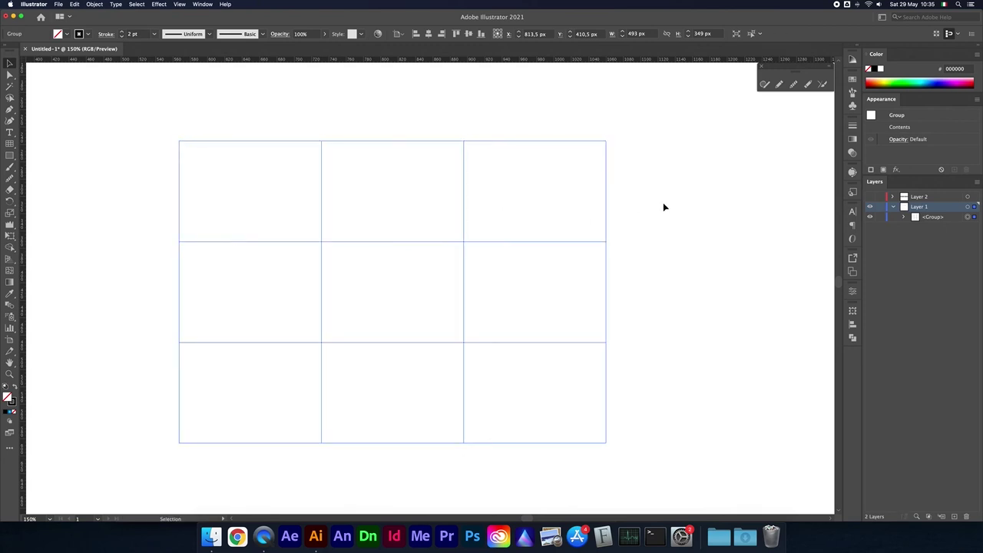
left_click(615, 198)
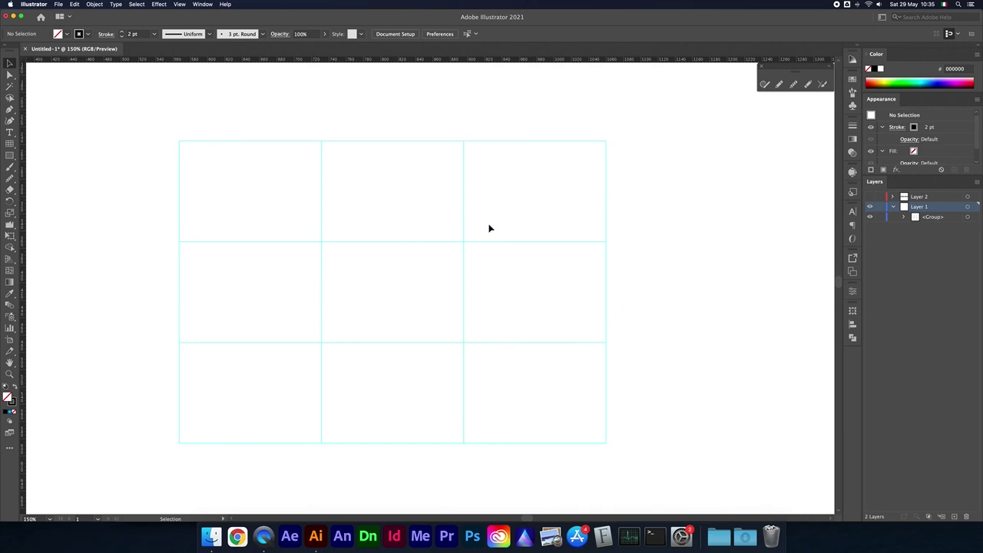
left_click(464, 213)
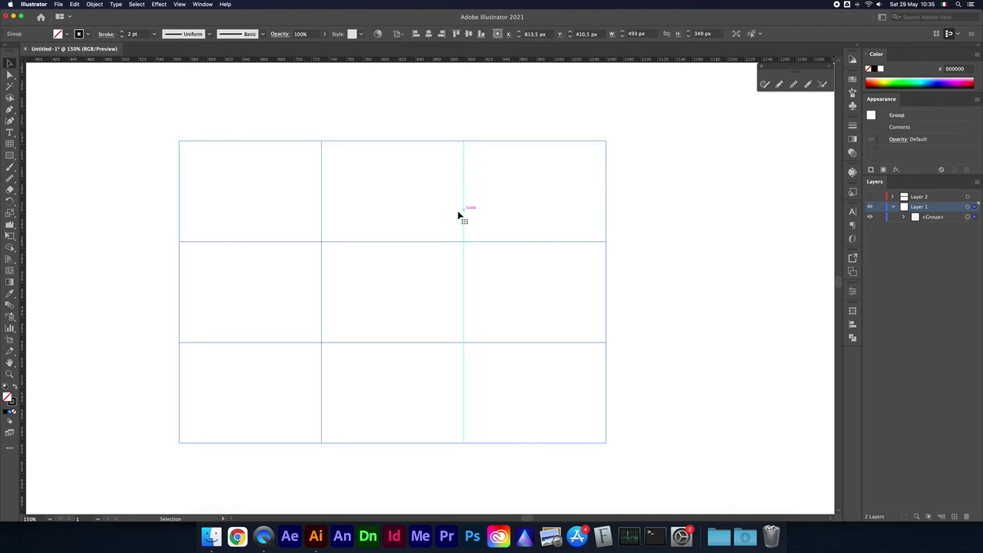
left_click(304, 134)
left_click(538, 144)
left_click(450, 202)
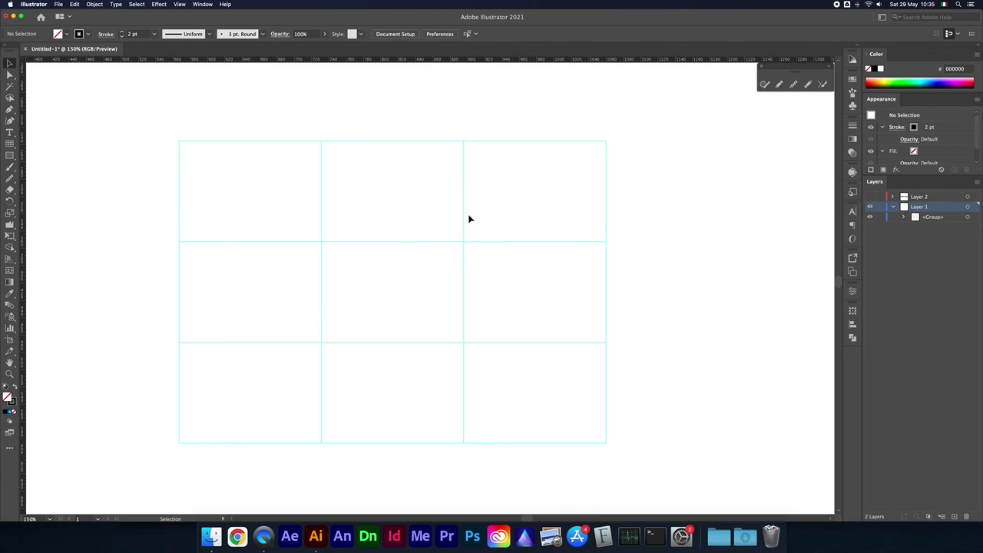
left_click(465, 218)
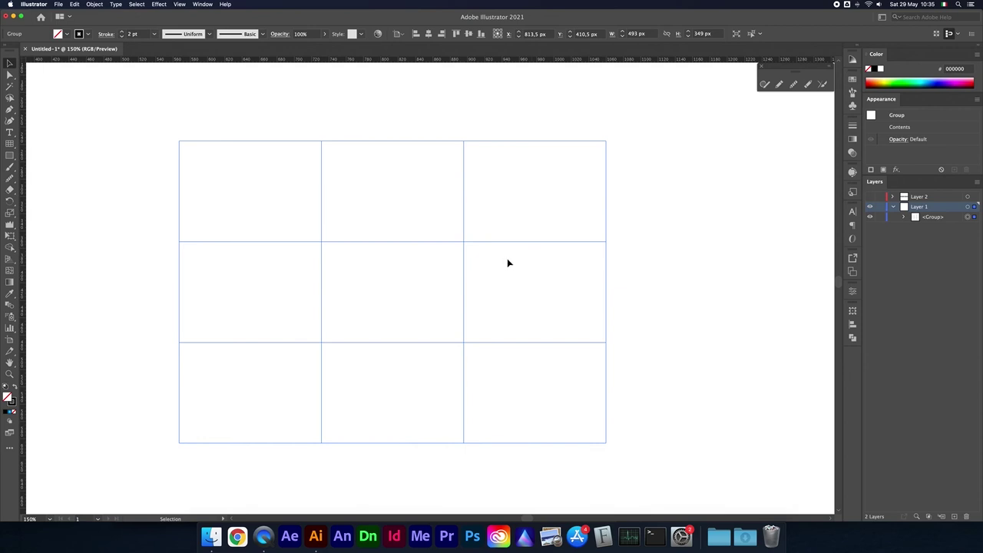
key("Delete")
left_click_drag(10, 144, 75, 182)
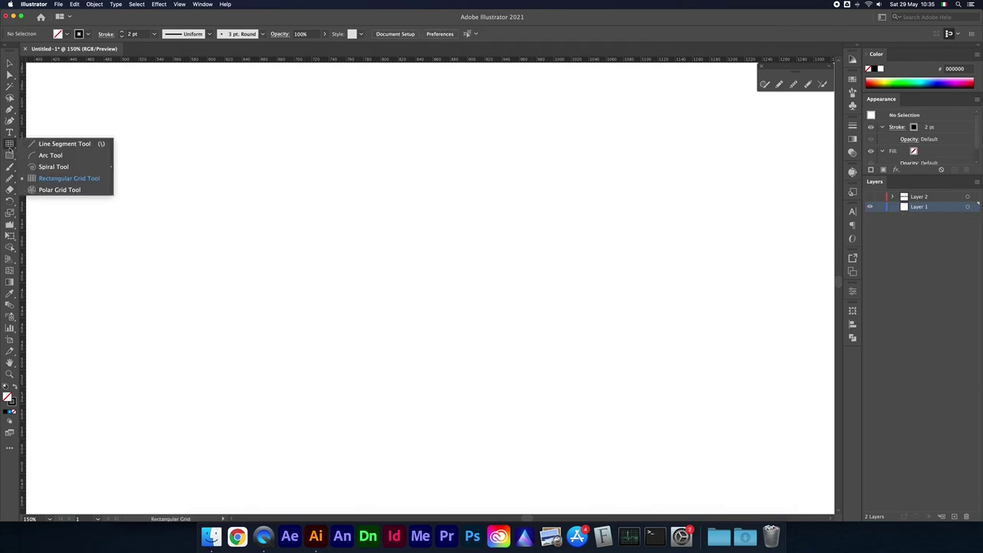
Drag out a polar grid, resizing it to about 330 px wide.
left_click(60, 192)
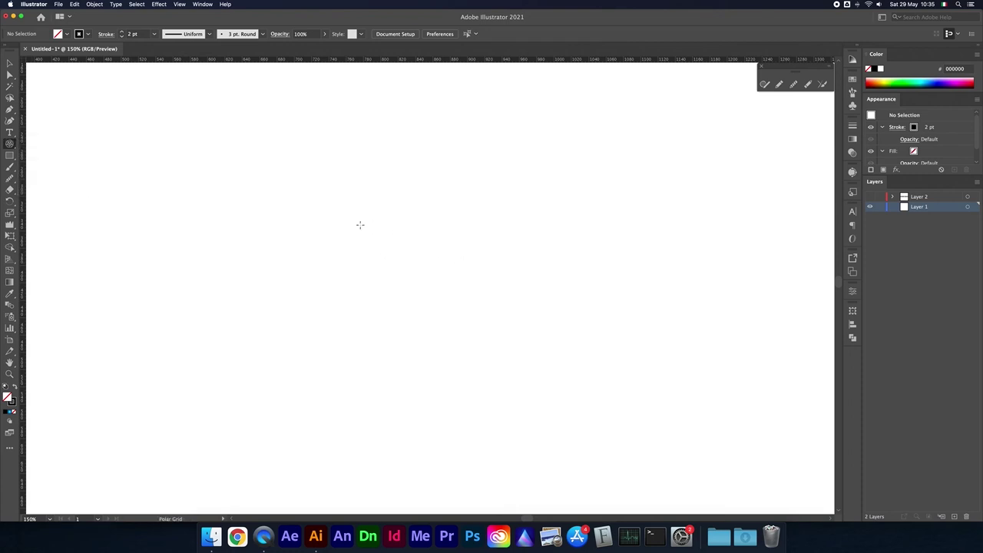
mouse_move(411, 266)
left_mouse_down()
mouse_move(540, 362)
mouse_move(572, 373)
left_mouse_up()
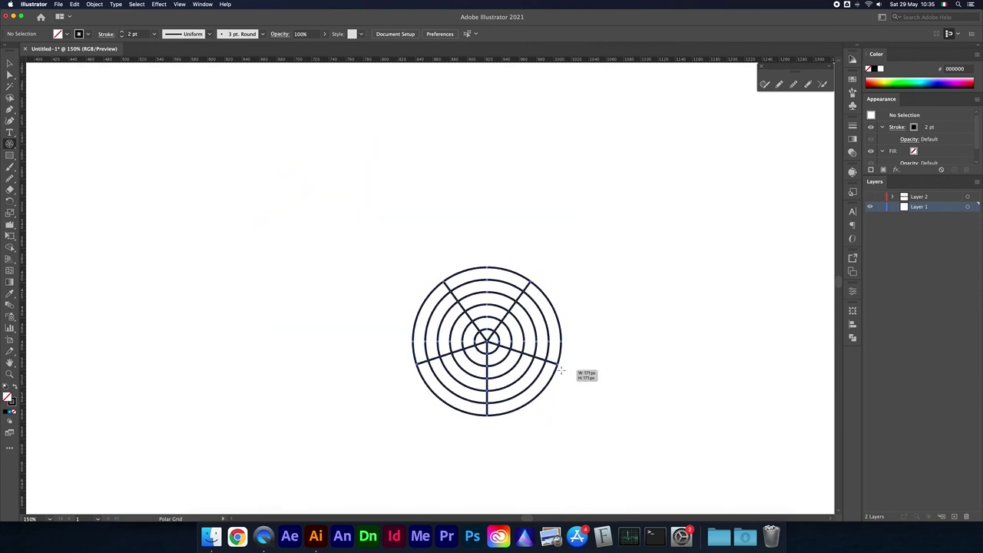
left_click_drag(572, 372, 577, 391)
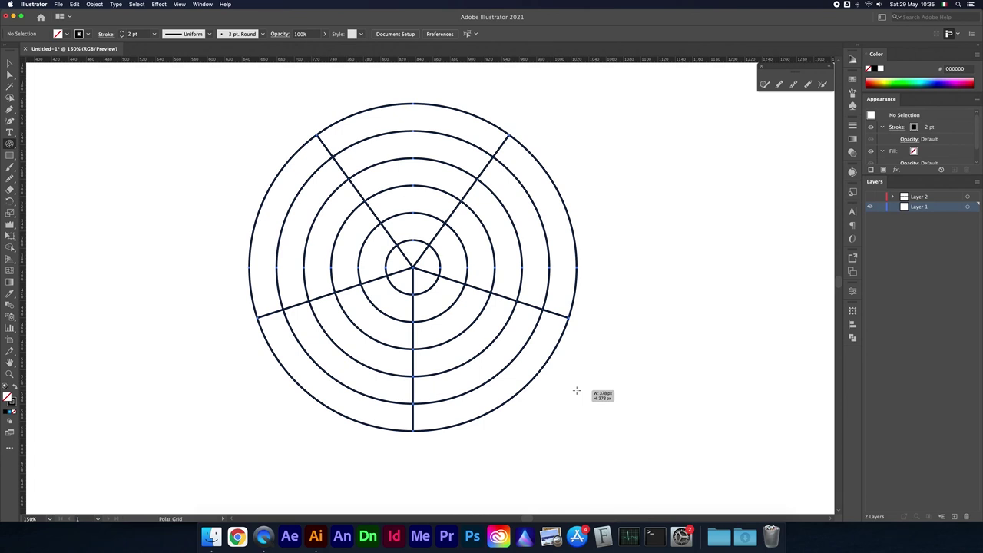
mouse_move(577, 391)
left_mouse_down()
mouse_move(538, 380)
mouse_move(588, 359)
mouse_move(557, 413)
left_mouse_up()
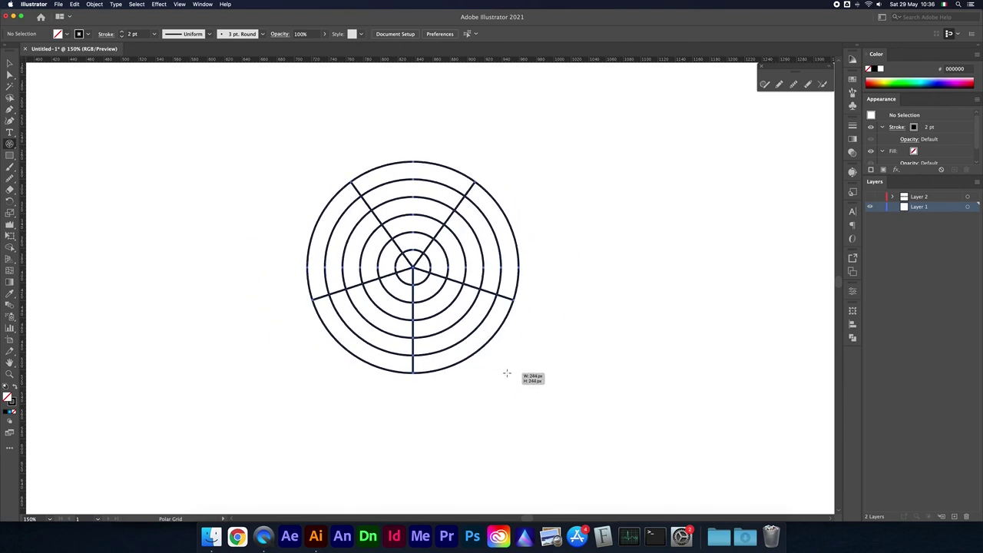
mouse_move(557, 413)
left_mouse_down()
mouse_move(528, 443)
mouse_move(500, 411)
left_mouse_up()
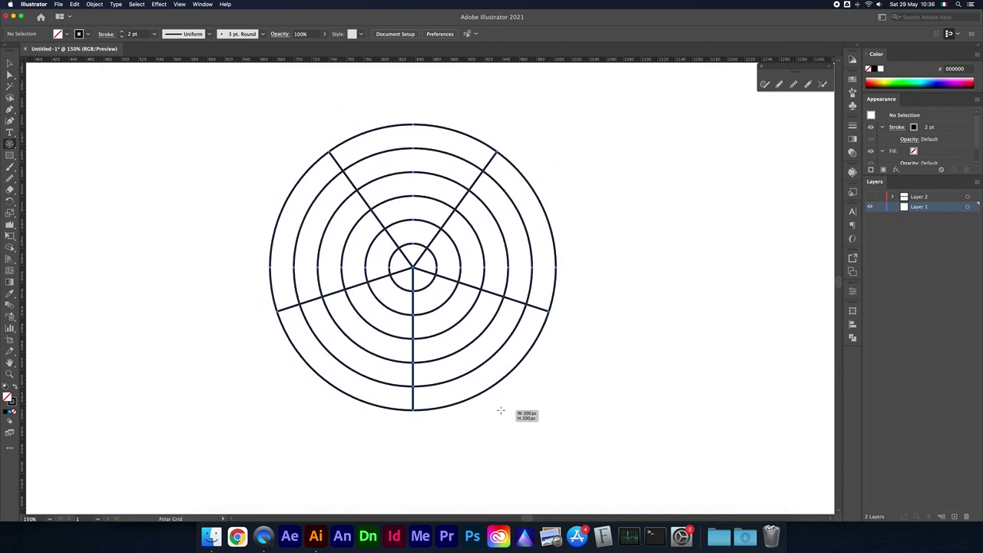
Vary the polar grid's concentric rings and radial dividers, ending with three wedges.
key("Down")
key("Down")
key("Down")
key("Up")
key("Up")
key("Up")
key("Down")
key("Down")
key("Down")
key("Up")
key("Up")
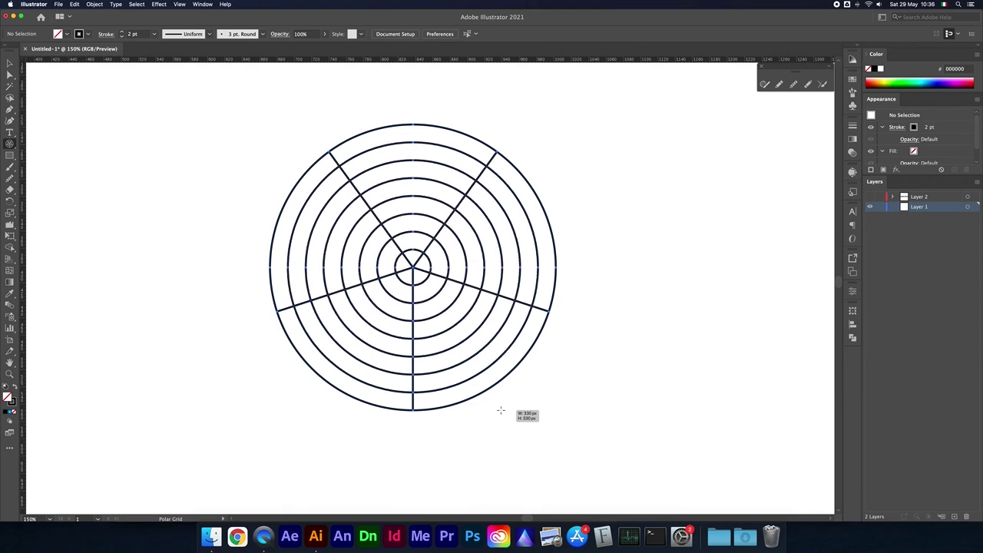
key("Down")
key("Up")
key("Up")
key("Left")
key("Left")
key("Left")
key("Right")
key("Right")
key("Right")
key("Right")
key("Right")
key("Left")
key("Left")
key("Left")
key("Left")
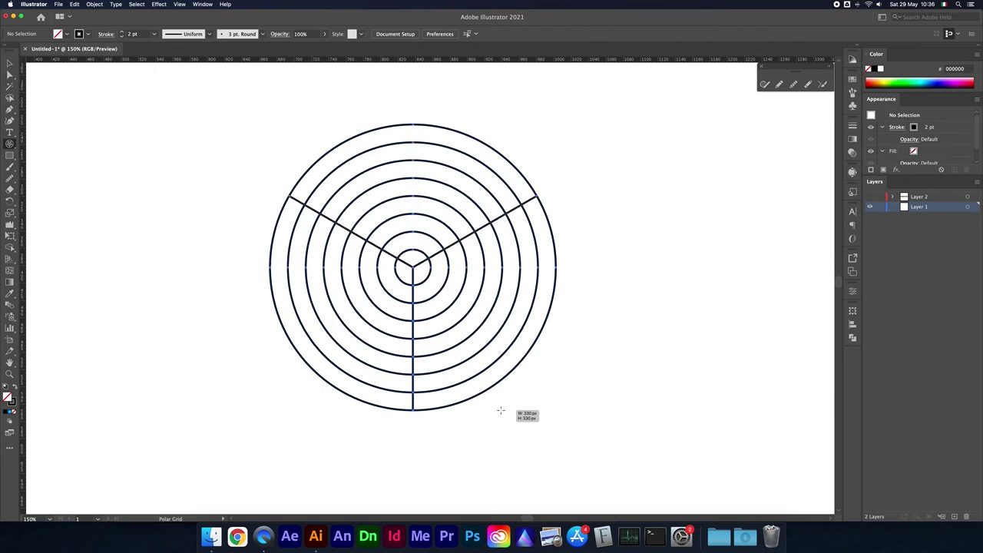
mouse_move(500, 410)
left_mouse_down()
mouse_move(516, 415)
mouse_move(481, 377)
mouse_move(492, 417)
mouse_move(478, 399)
left_mouse_up()
Complete the polar grid about 382 px wide with seven dividers and three inner rings.
key("Down")
key("Down")
key("Down")
key("Down")
key("Down")
key("Down")
key("Down")
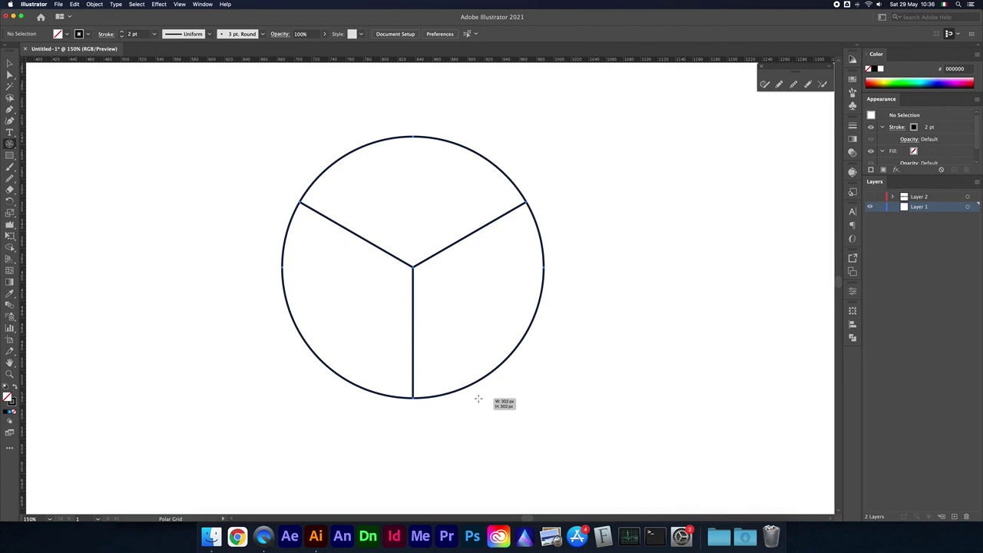
key("Right")
key("Right")
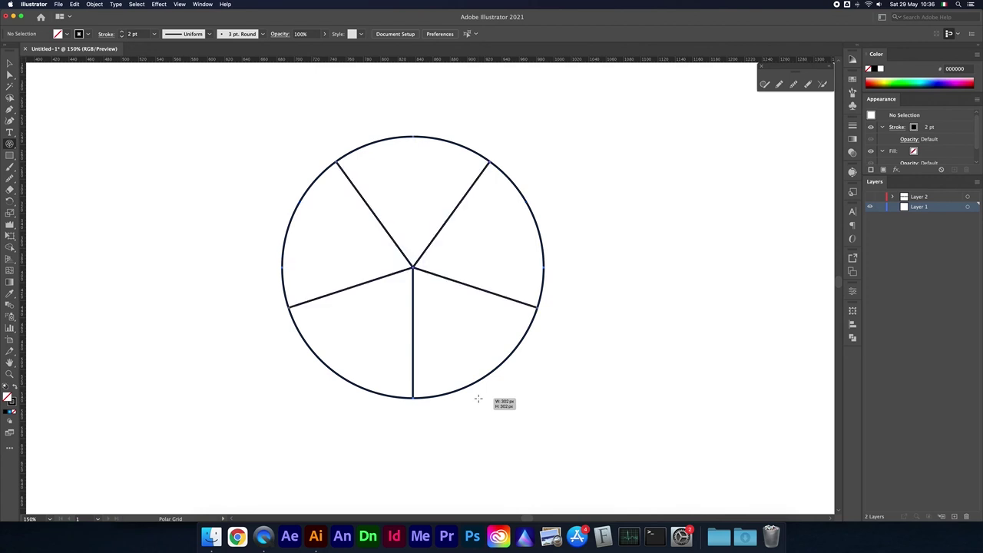
key("Right")
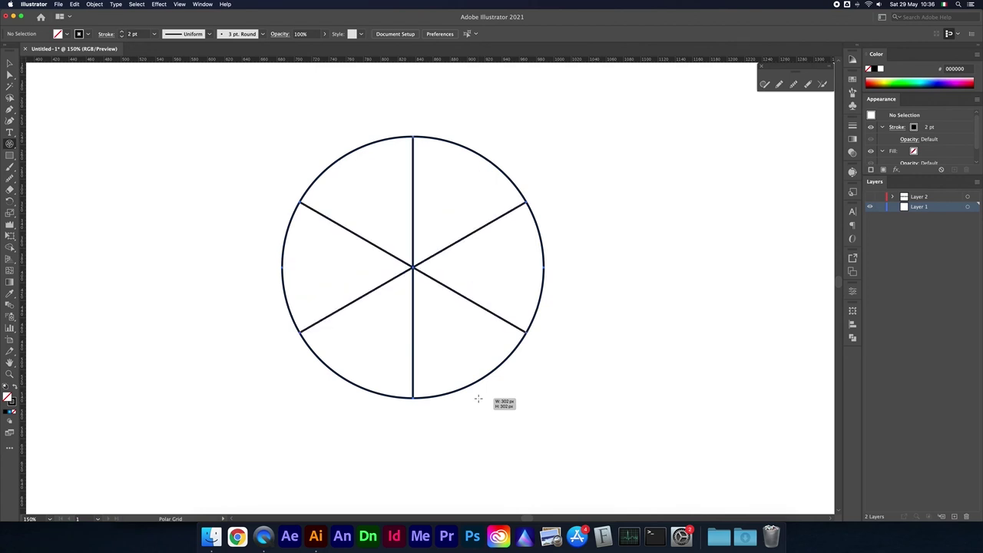
key("Right")
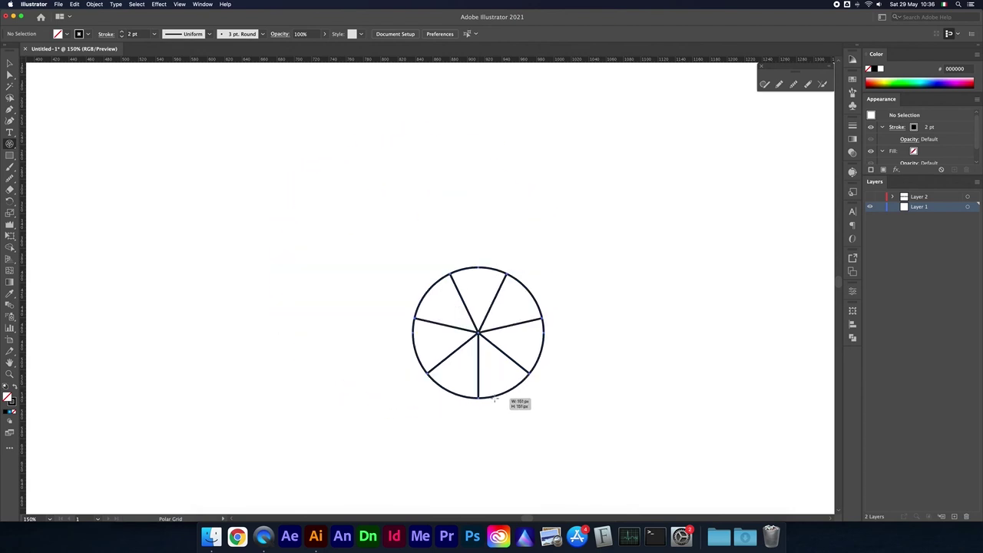
key("Left")
key("Left")
key("Left")
mouse_move(494, 398)
left_mouse_down()
mouse_move(509, 443)
mouse_move(487, 415)
mouse_move(498, 430)
left_mouse_up()
key("Right")
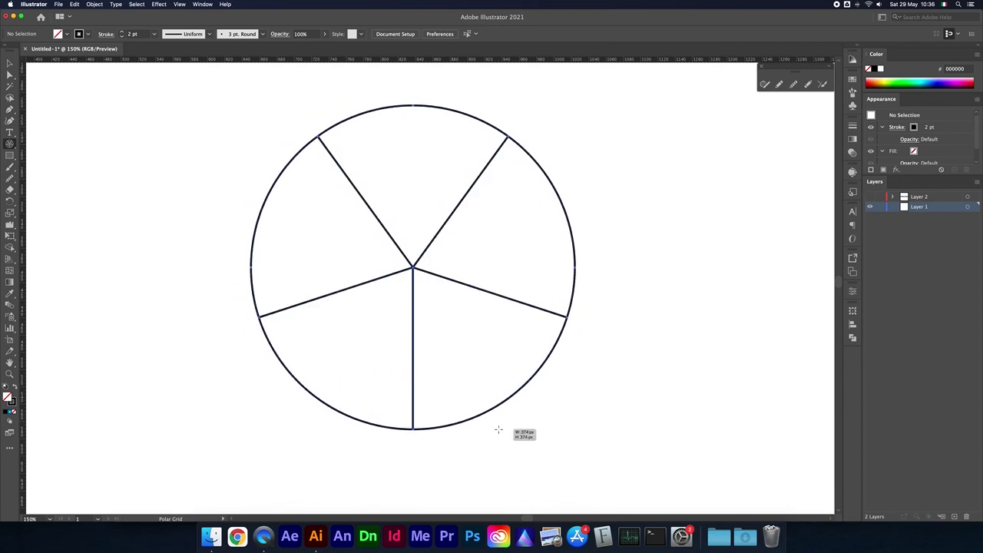
key("Right")
key("Right")
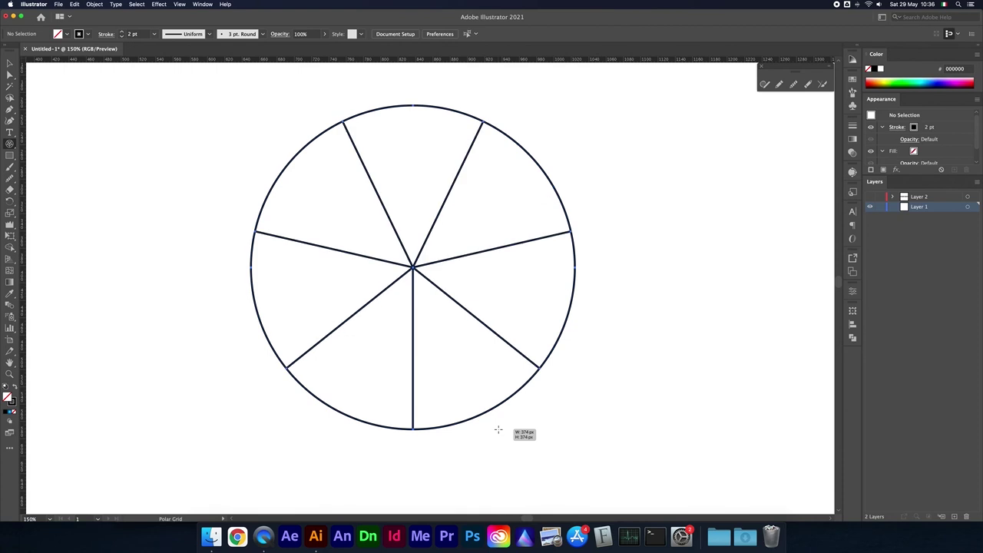
key("Up")
key("Up")
key("Up")
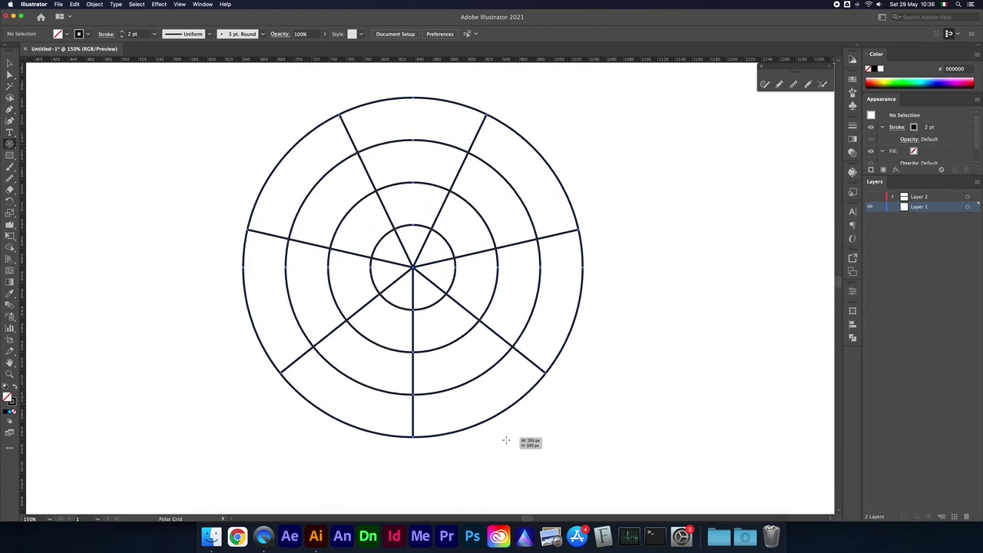
left_click_drag(498, 430, 494, 434)
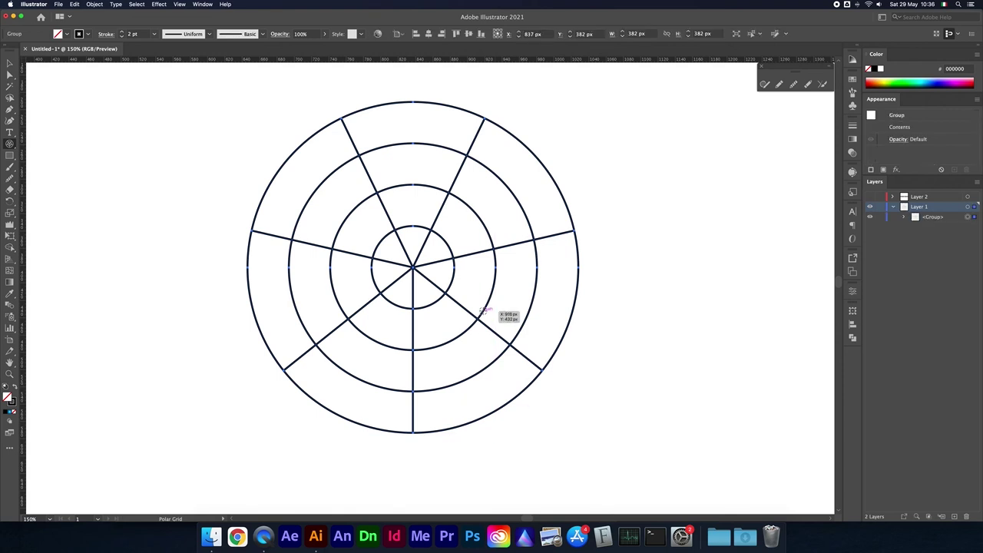
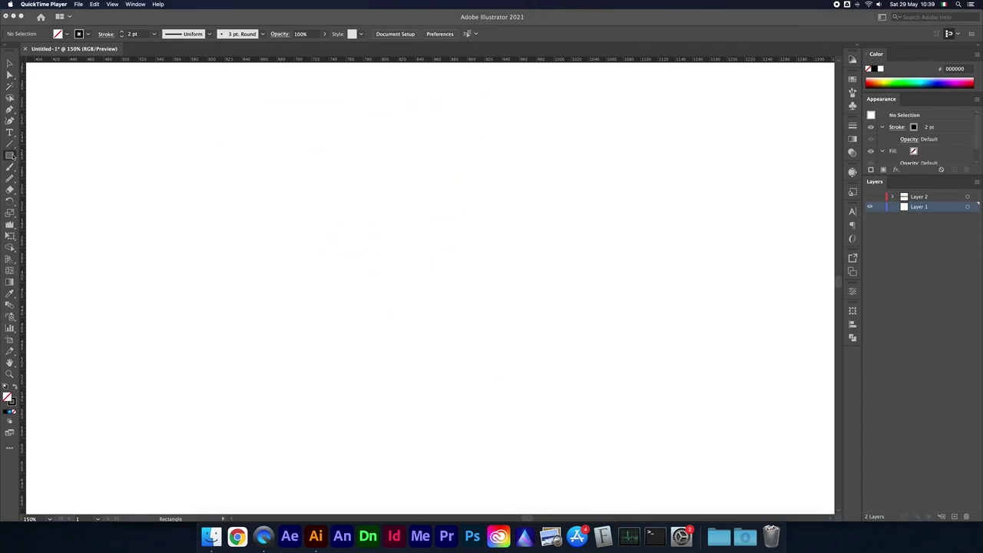
Draw a rectangle across the artboard and swap its fill and stroke to make it solid black.
left_click(9, 155)
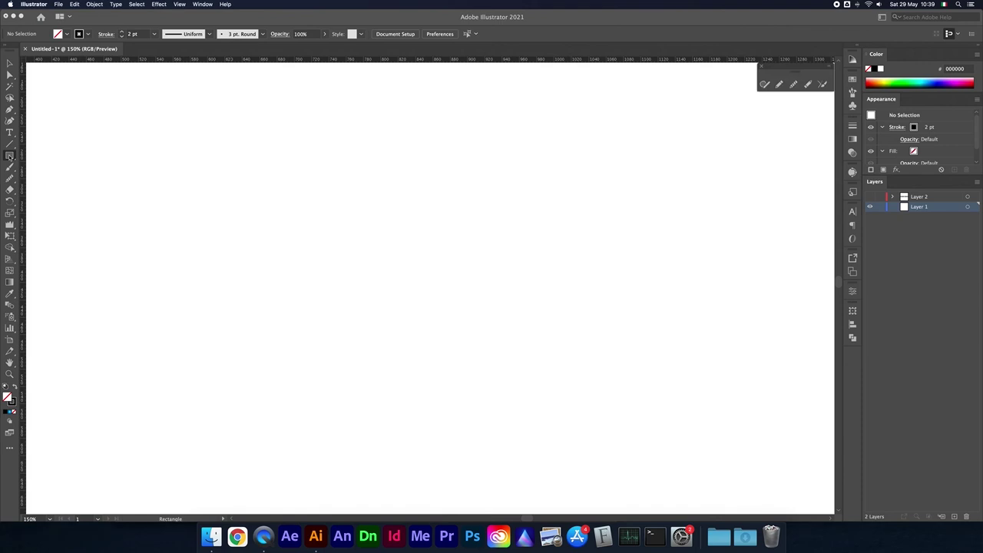
left_click(9, 155)
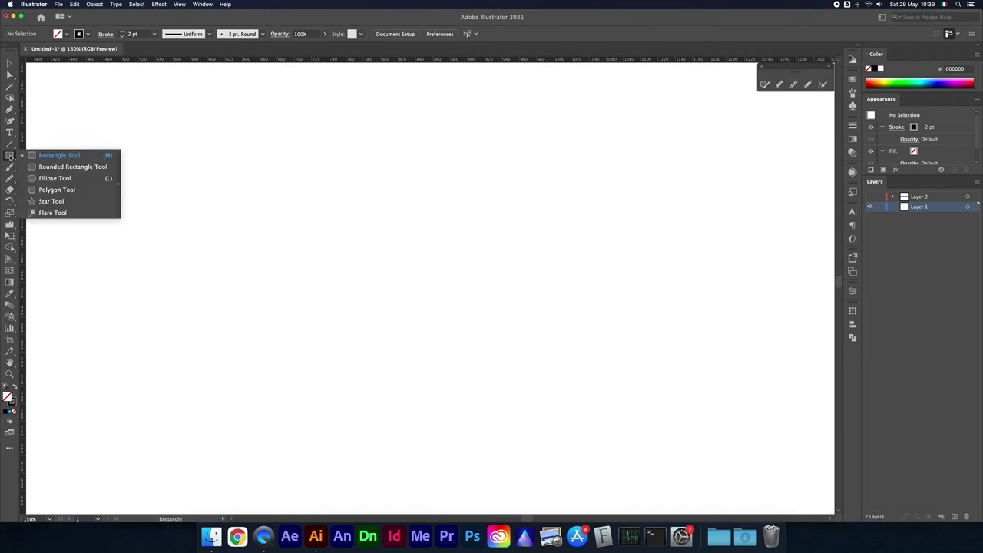
left_click(56, 157)
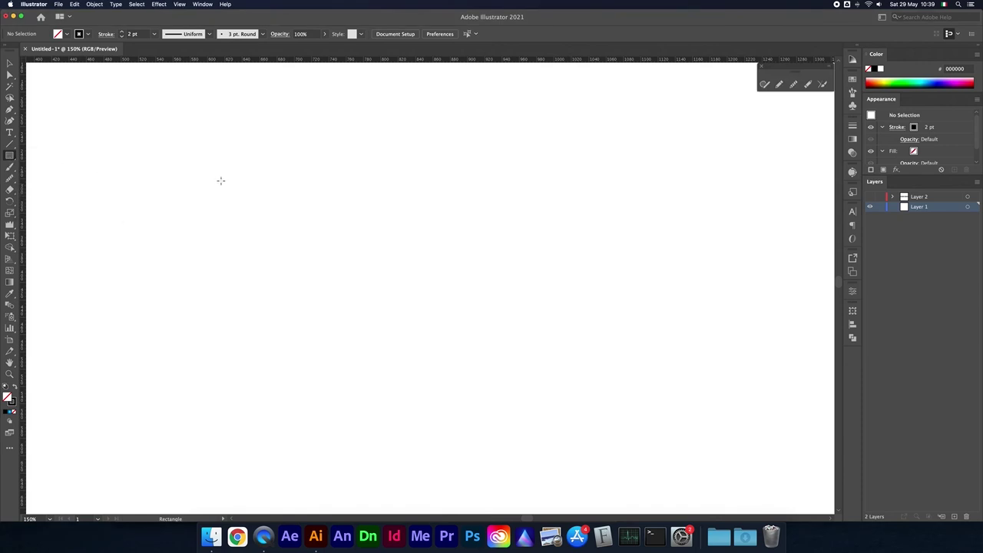
mouse_move(222, 179)
left_mouse_down()
mouse_move(428, 398)
mouse_move(426, 370)
mouse_move(342, 324)
mouse_move(419, 377)
mouse_move(430, 327)
mouse_move(707, 224)
mouse_move(430, 296)
mouse_move(445, 404)
mouse_move(377, 338)
mouse_move(404, 361)
mouse_move(467, 373)
mouse_move(605, 333)
mouse_move(663, 371)
mouse_move(671, 403)
left_mouse_up()
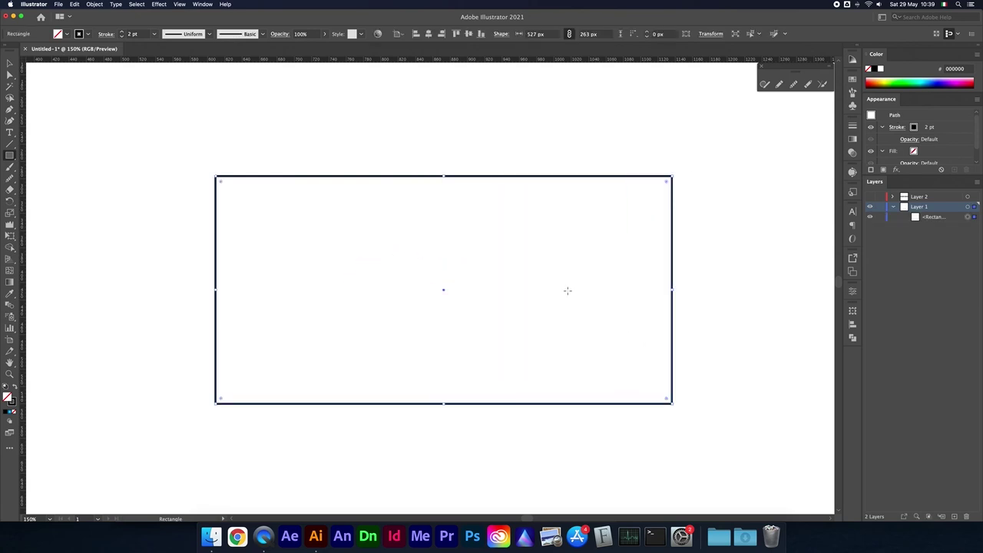
left_click(10, 63)
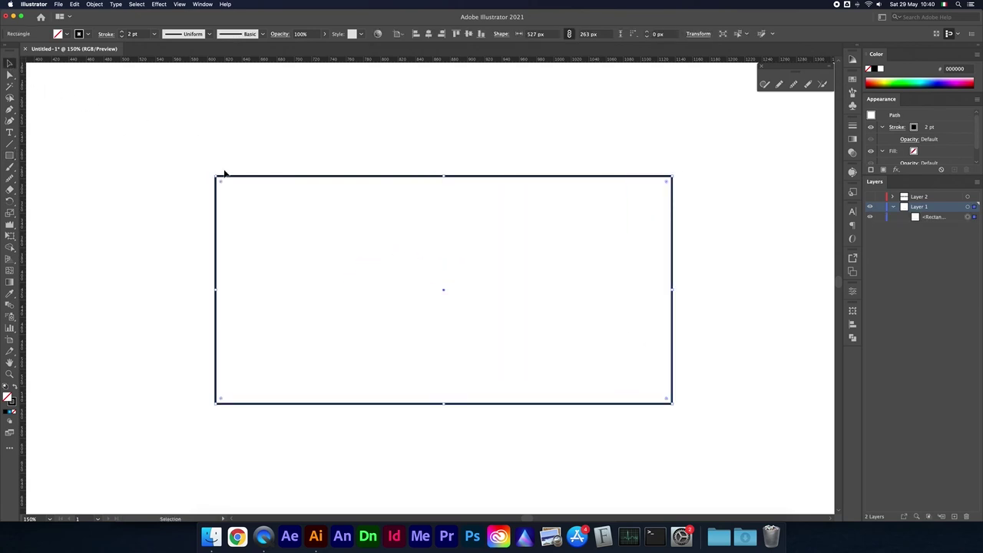
left_click(15, 389)
Nudge the black rectangle slightly left, then delete it.
left_click(425, 162)
left_click(513, 216)
left_click_drag(517, 222, 481, 222)
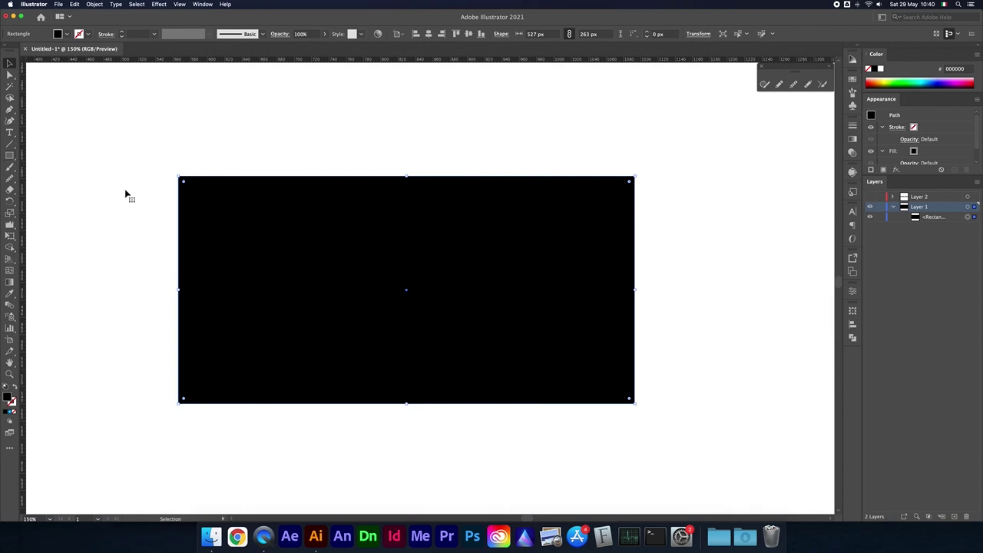
key("Delete")
Draw a small black square at top left and add an exact 200 by 220 px rectangle.
key("m")
left_click_drag(105, 166, 239, 283)
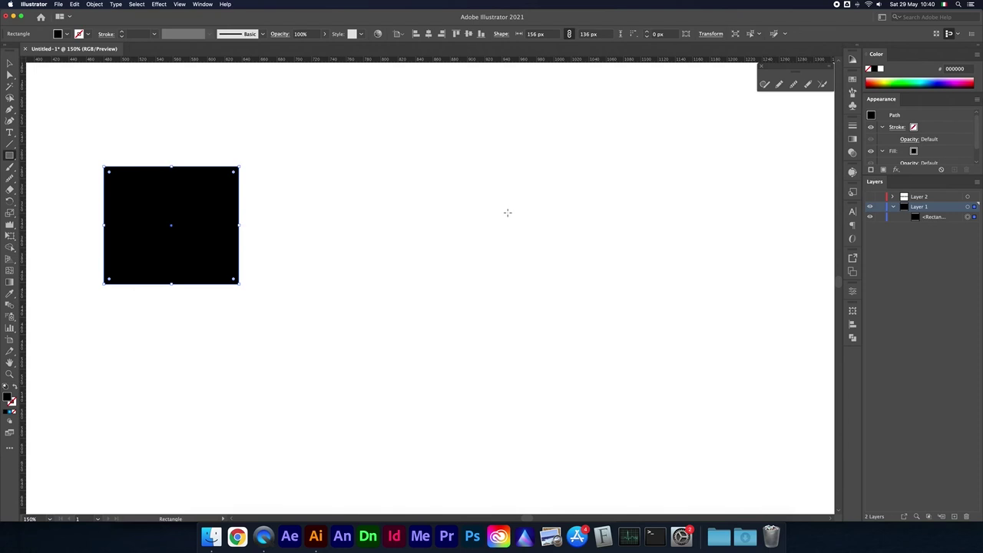
left_click(510, 211)
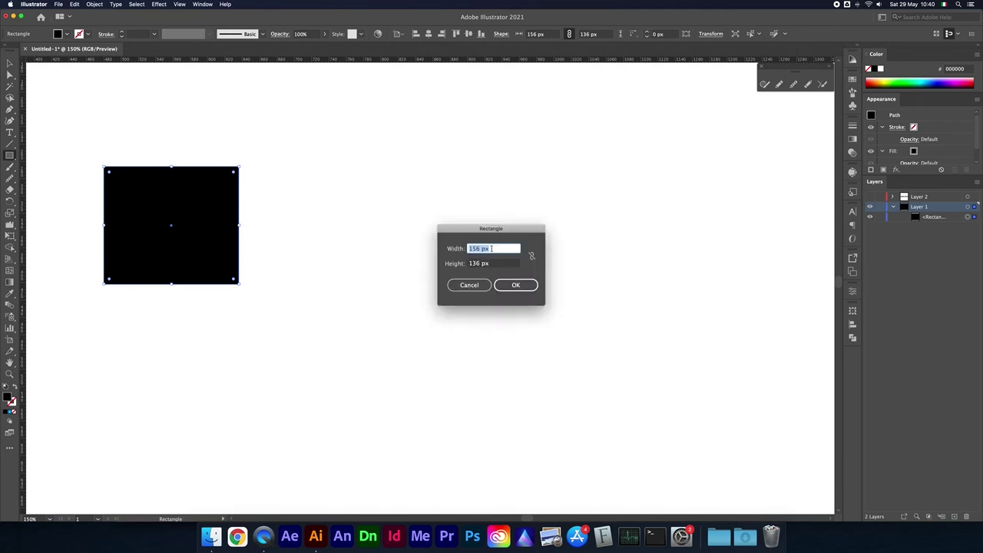
type("200")
key("Tab")
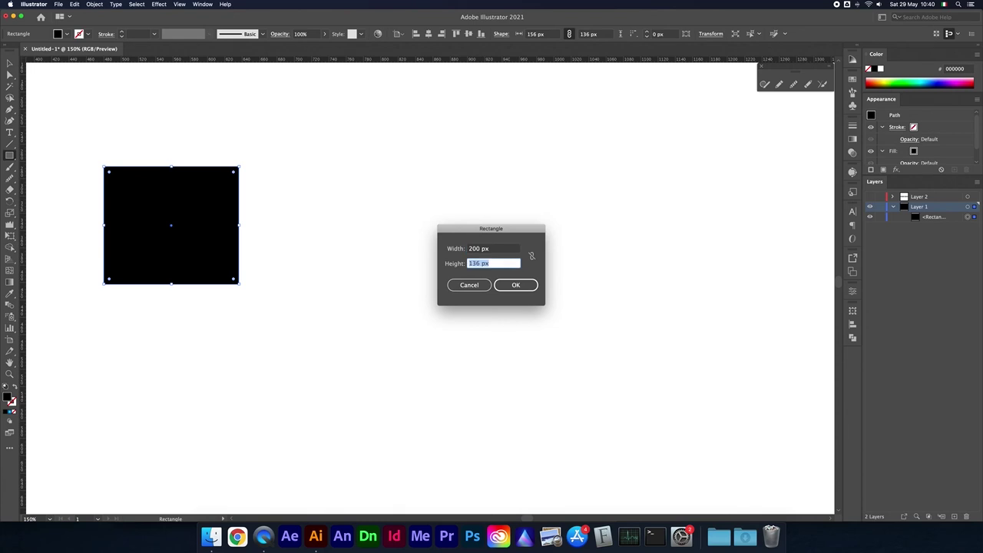
type("220")
key("Return")
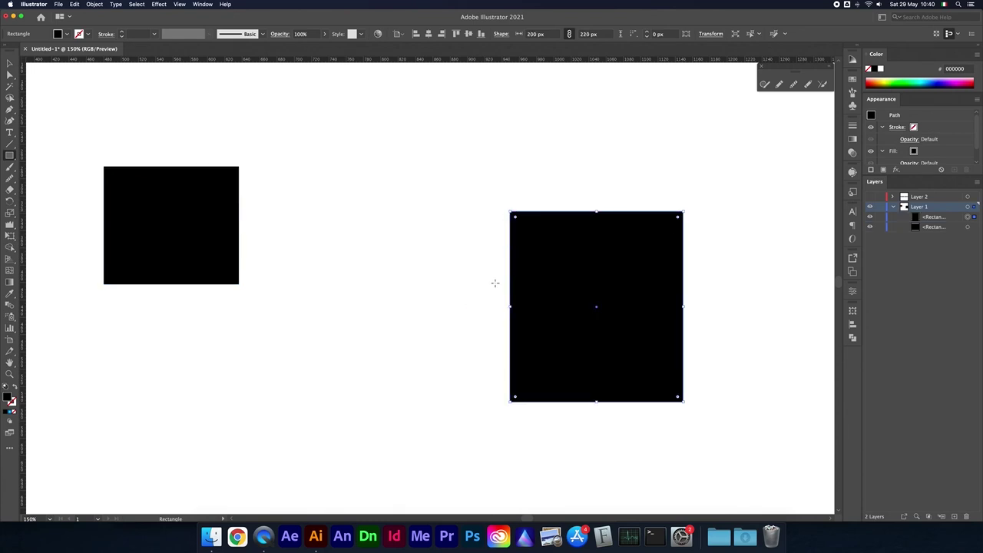
left_click_drag(9, 155, 62, 163)
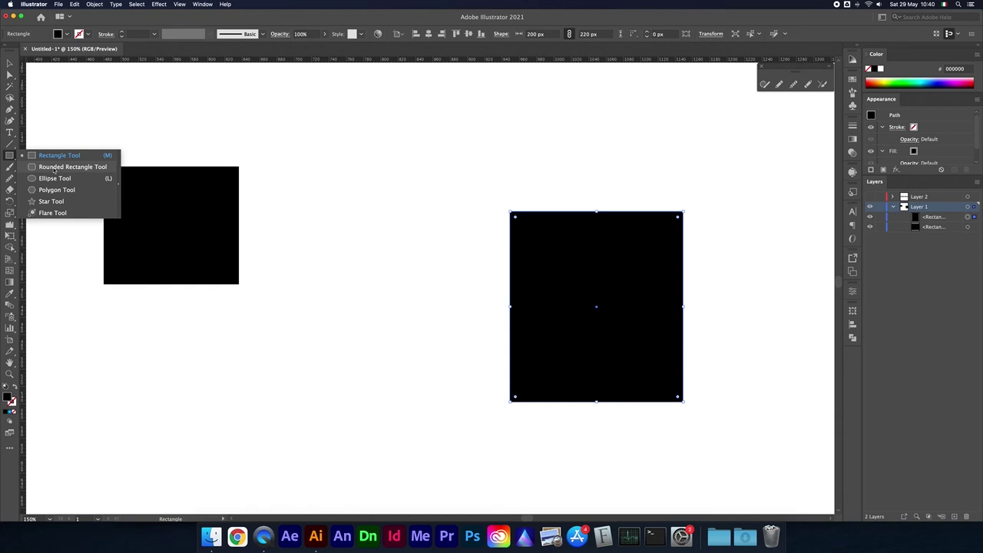
Draw a rounded rectangle and set its corner radius to about 12 px.
left_click(54, 166)
left_click_drag(285, 202, 453, 413)
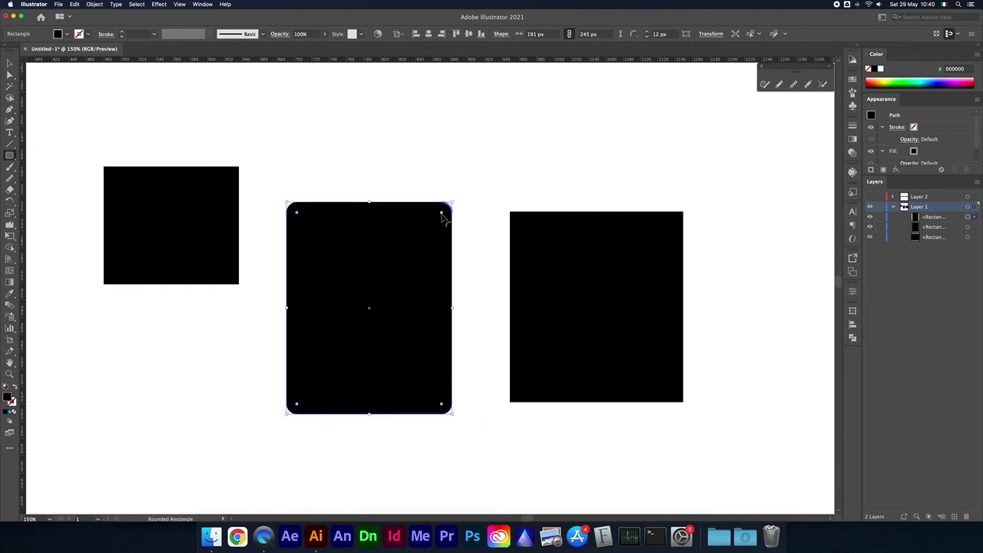
left_click_drag(441, 214, 446, 209)
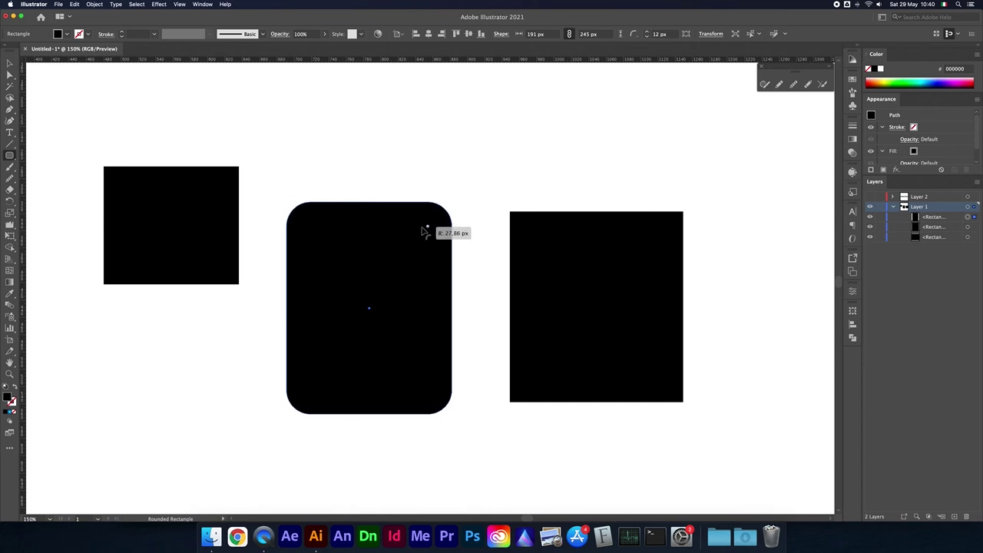
left_click_drag(445, 209, 443, 220)
Dismiss the rounded rectangle size settings and round the right rectangle's corners further.
left_click(529, 223)
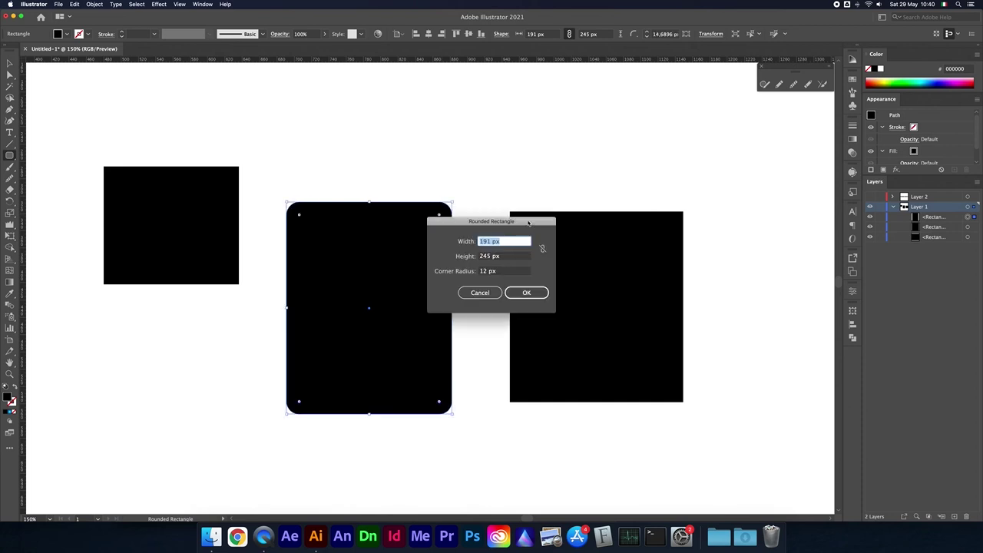
key("Escape")
key("v")
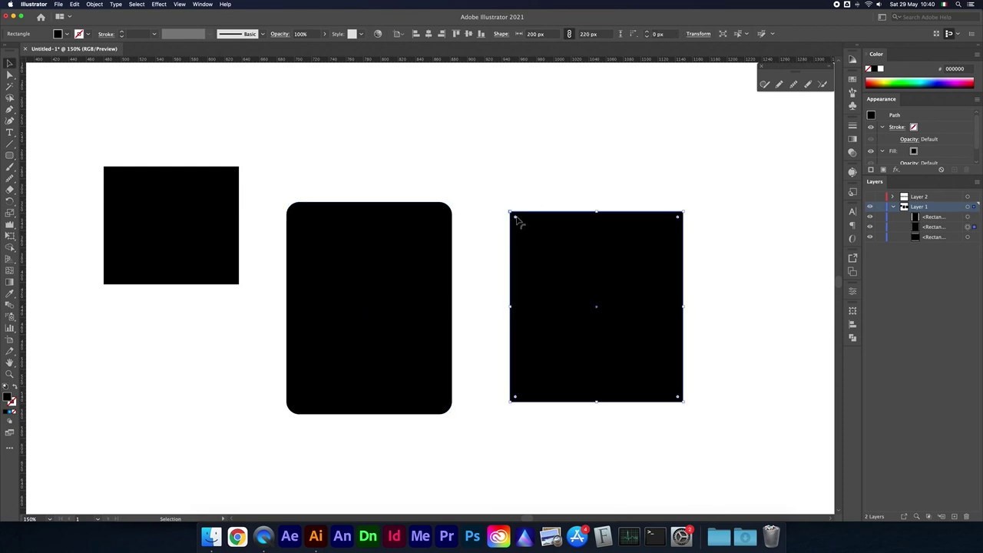
left_click_drag(515, 219, 522, 224)
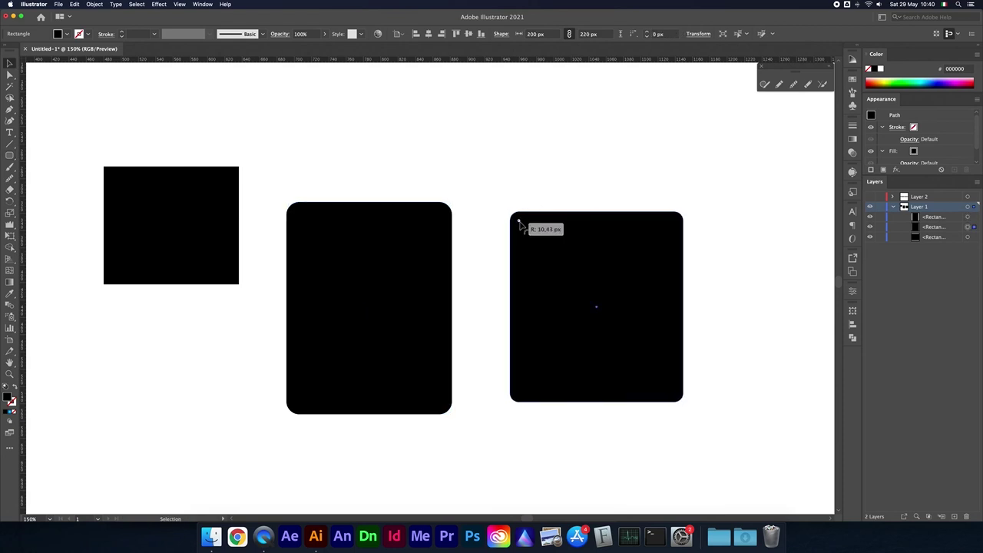
left_click_drag(522, 223, 523, 226)
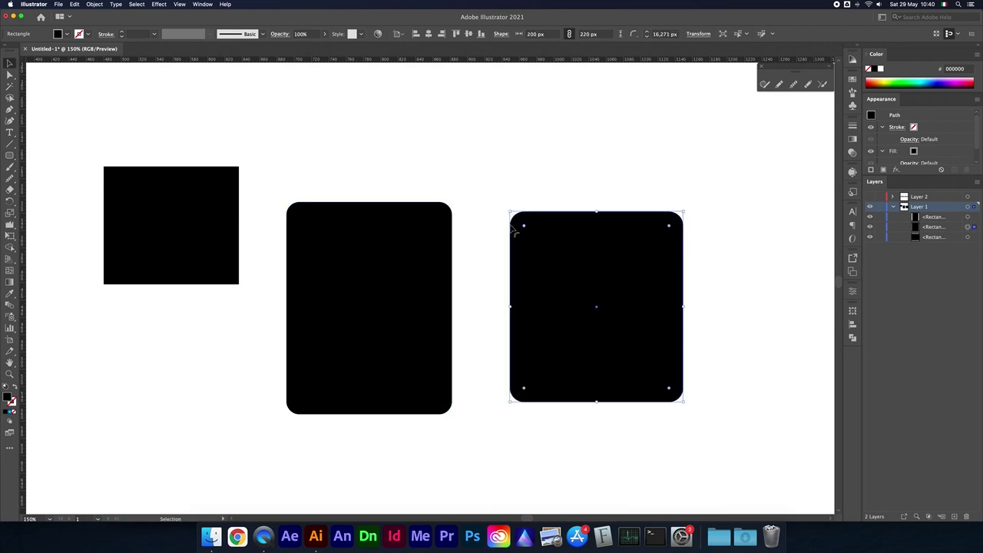
Delete the middle and right rounded rectangles.
left_click(436, 233)
left_click(549, 231)
left_click(423, 241)
left_click(571, 241)
key("Delete")
left_click(337, 250)
key("Delete")
Draw a wide rounded rectangle in the middle of the artboard.
left_click(10, 156)
mouse_move(358, 189)
left_mouse_down()
mouse_move(675, 401)
mouse_move(620, 416)
left_mouse_up()
left_click(10, 156)
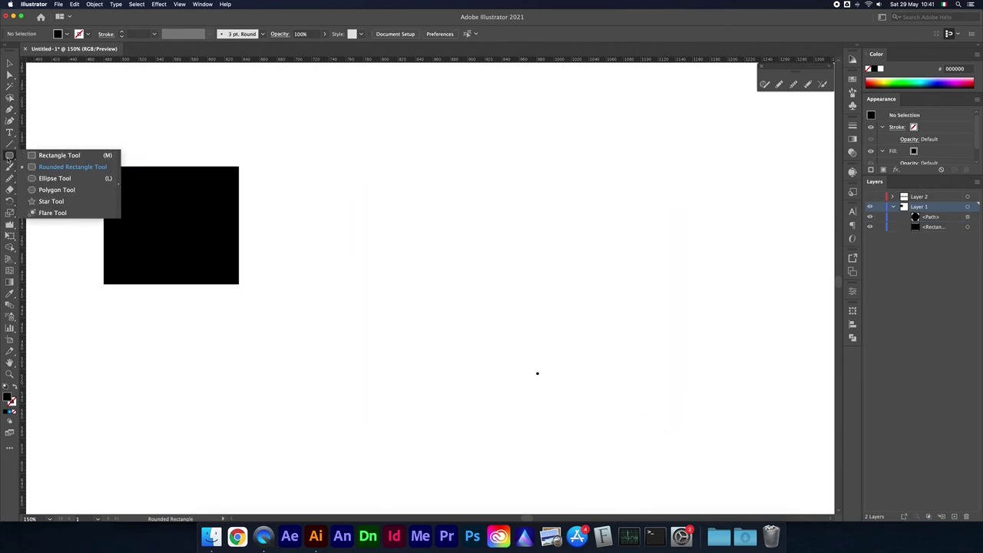
Delete the black square and the leftover small dot from the artboard.
left_click(54, 178)
left_click(166, 206)
key("Delete")
left_click_drag(578, 407, 485, 344)
key("Delete")
Draw and discard a test ellipse, then draw a solid black circle near the centre.
mouse_move(228, 170)
left_mouse_down()
mouse_move(474, 268)
mouse_move(392, 355)
left_mouse_up()
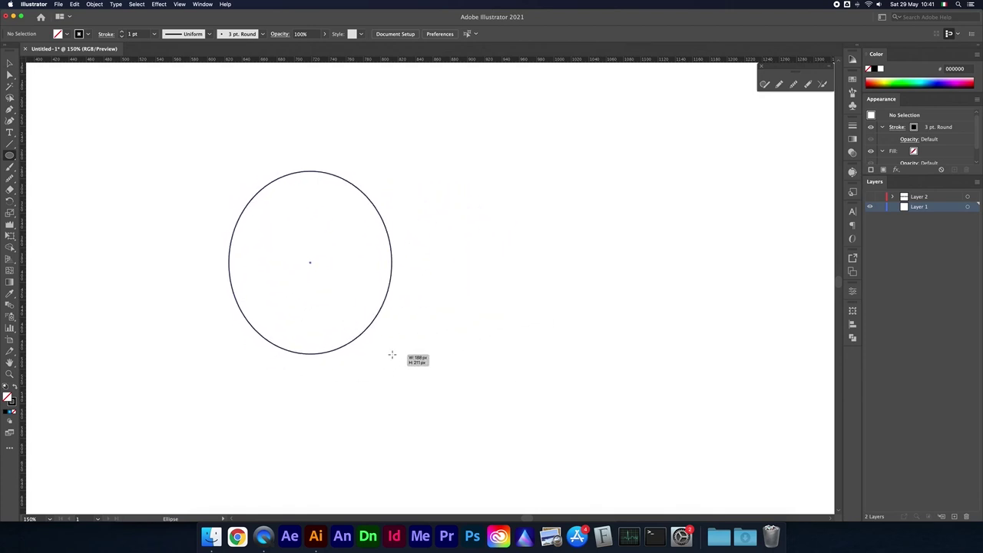
left_click_drag(392, 355, 361, 335)
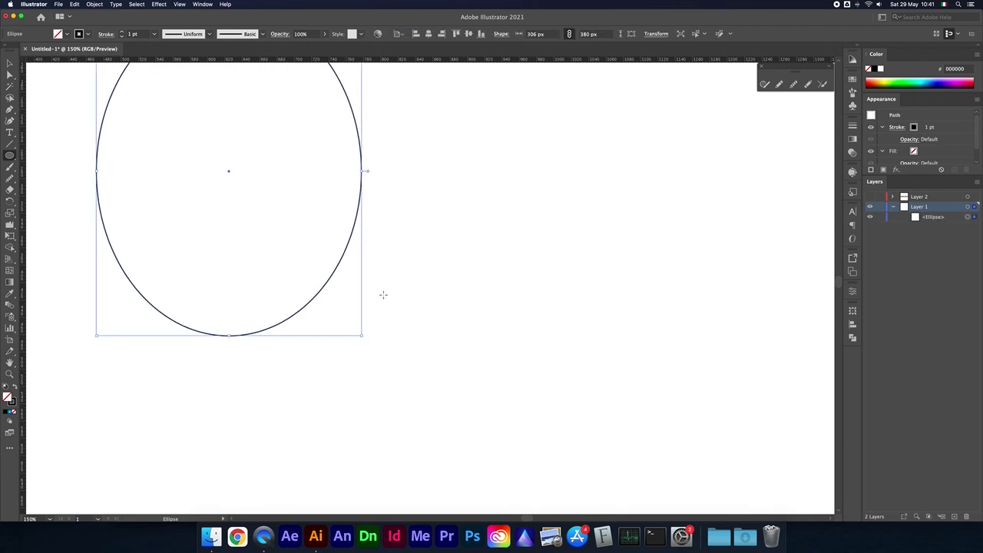
key("Delete")
mouse_move(415, 317)
left_mouse_down()
mouse_move(457, 346)
mouse_move(519, 336)
mouse_move(580, 391)
mouse_move(556, 346)
mouse_move(483, 389)
mouse_move(509, 384)
mouse_move(499, 370)
mouse_move(517, 377)
mouse_move(492, 381)
mouse_move(518, 379)
mouse_move(491, 375)
mouse_move(523, 408)
mouse_move(483, 370)
mouse_move(534, 415)
left_mouse_up()
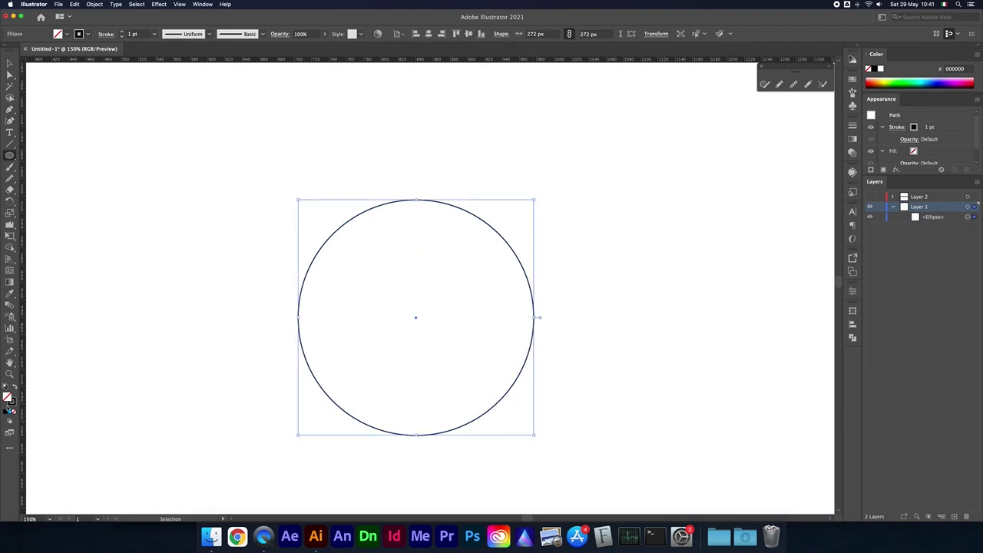
left_click(16, 387)
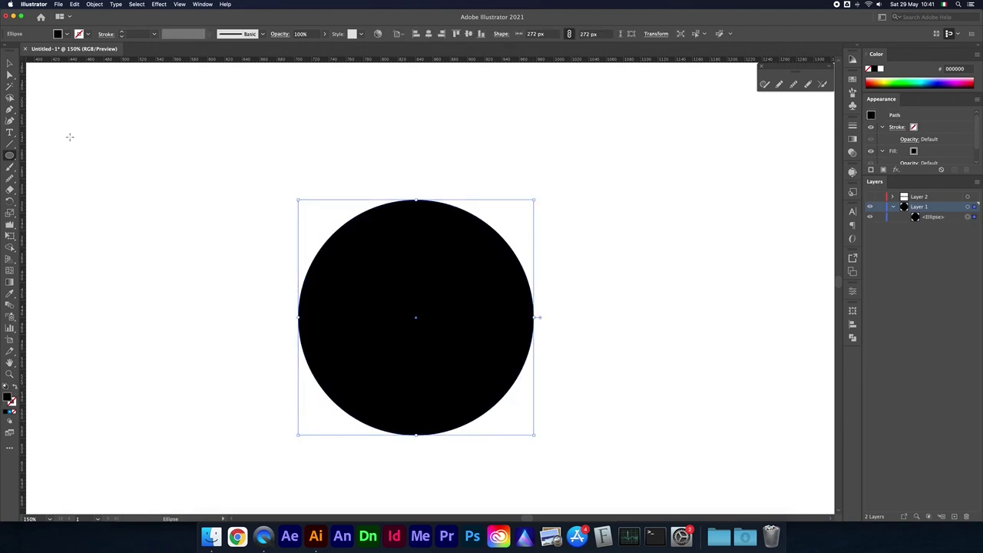
left_click(10, 62)
left_click(379, 314)
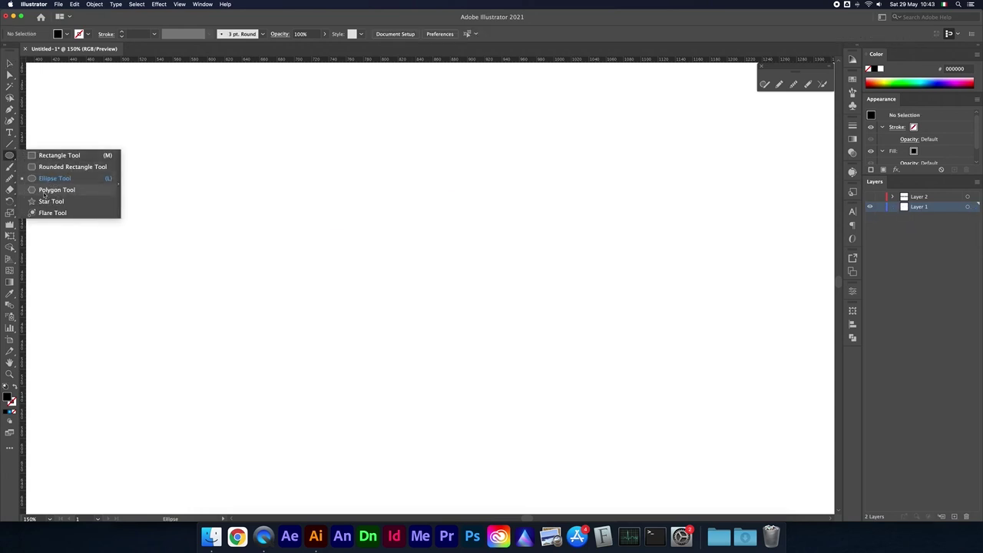
left_click(59, 191)
mouse_move(374, 258)
left_mouse_down()
mouse_move(406, 306)
mouse_move(389, 317)
left_mouse_up()
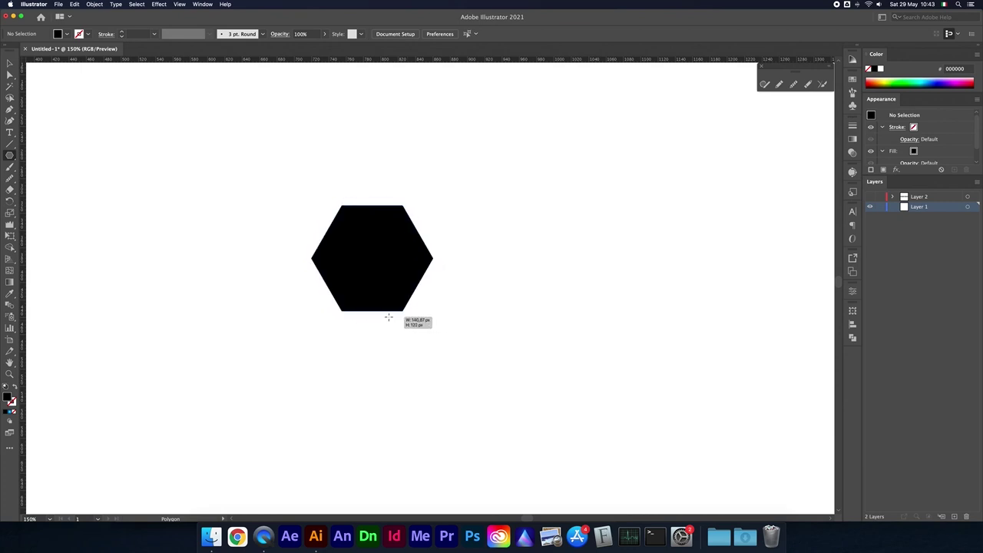
left_click_drag(388, 318, 428, 333)
key("Up")
key("Down")
key("Down")
key("Up")
key("Down")
left_click_drag(428, 333, 440, 327)
key("Up")
key("Up")
key("Up")
key("Up")
key("Up")
key("Down")
key("Down")
key("Down")
key("Down")
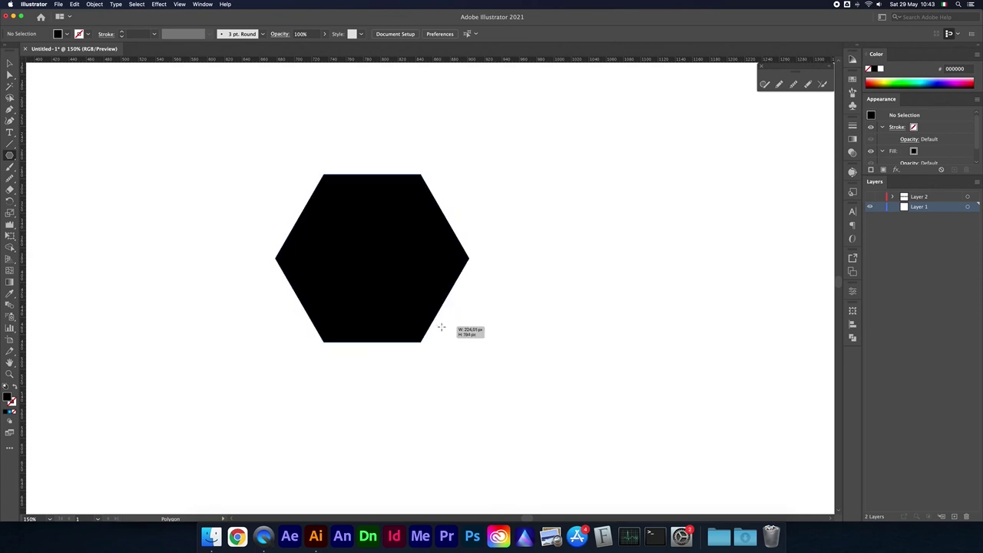
key("Down")
key("Down")
mouse_move(441, 327)
left_mouse_down()
mouse_move(442, 336)
mouse_move(484, 345)
left_mouse_up()
key("Up")
key("Up")
key("Down")
key("Down")
key("Up")
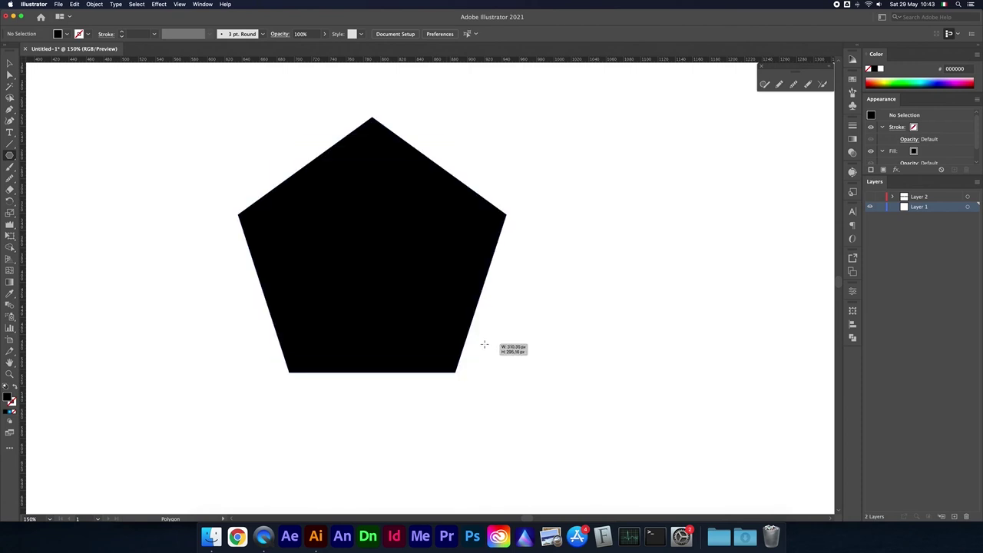
key("Up")
key("Up")
key("Up")
key("Up")
key("Up")
key("Up")
key("Up")
key("Up")
key("Up")
key("Up")
key("Up")
key("Up")
key("Up")
key("Up")
key("Up")
key("Down")
key("Down")
key("Down")
key("Down")
key("Down")
key("Down")
key("Down")
key("Down")
key("Down")
key("Down")
left_click_drag(484, 345, 467, 329)
key("Up")
key("Down")
key("Down")
key("Down")
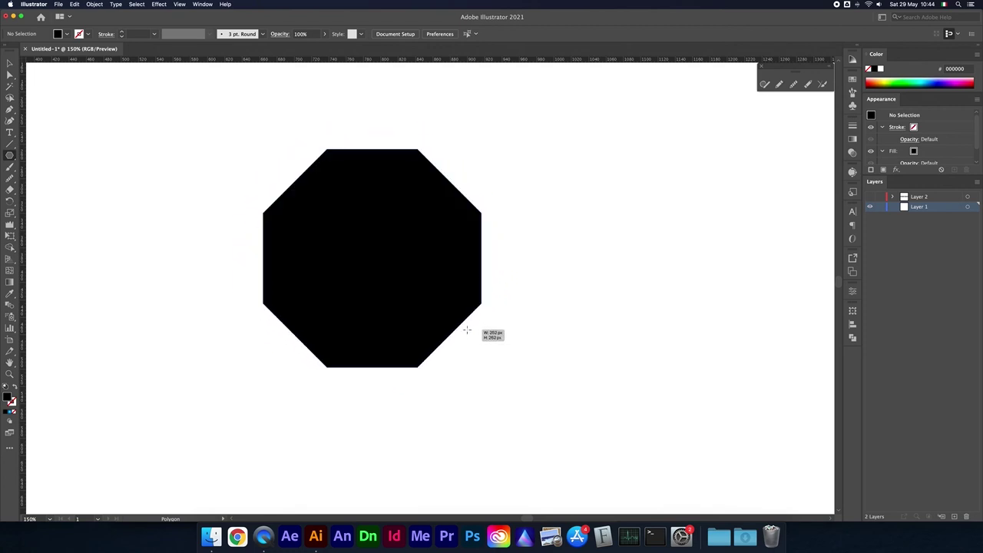
key("super+z")
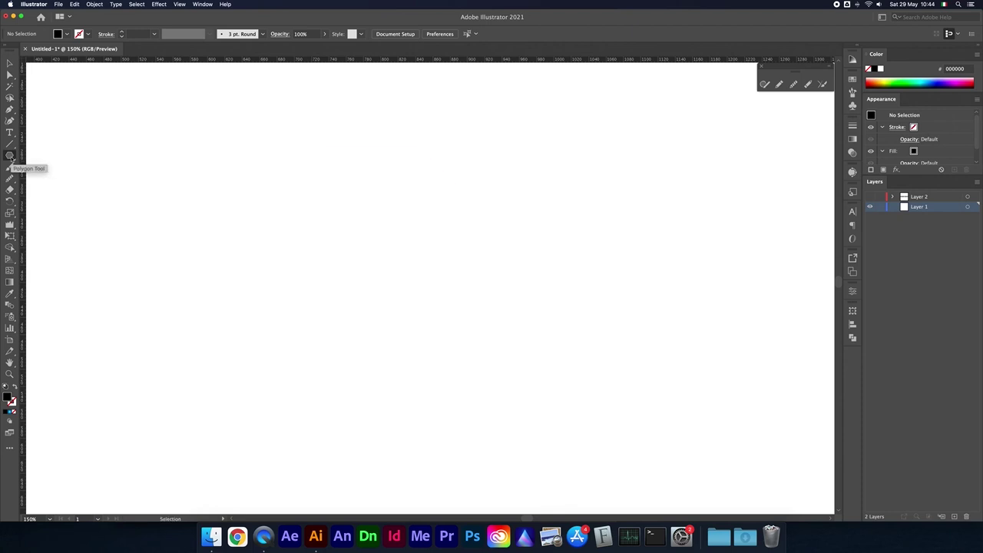
left_click(10, 155)
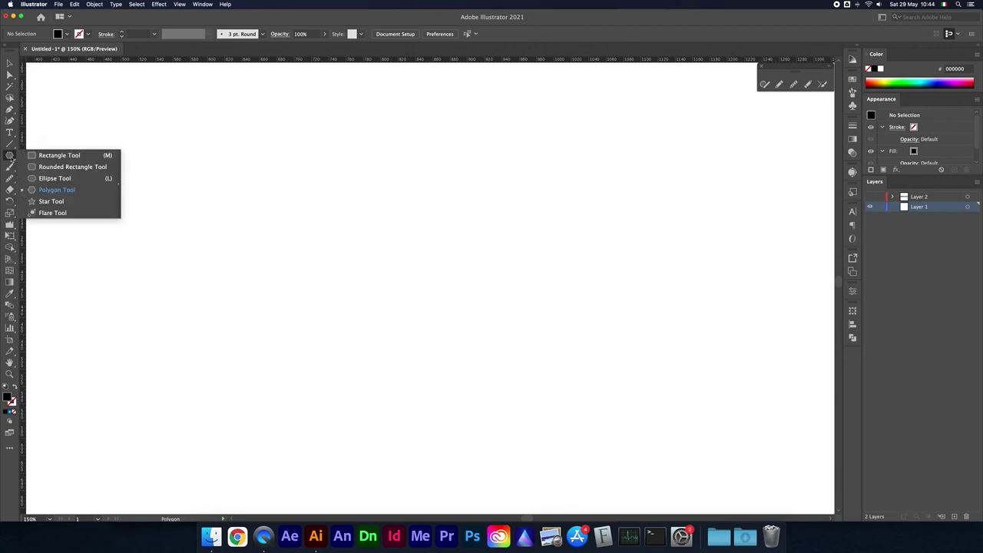
left_click(40, 203)
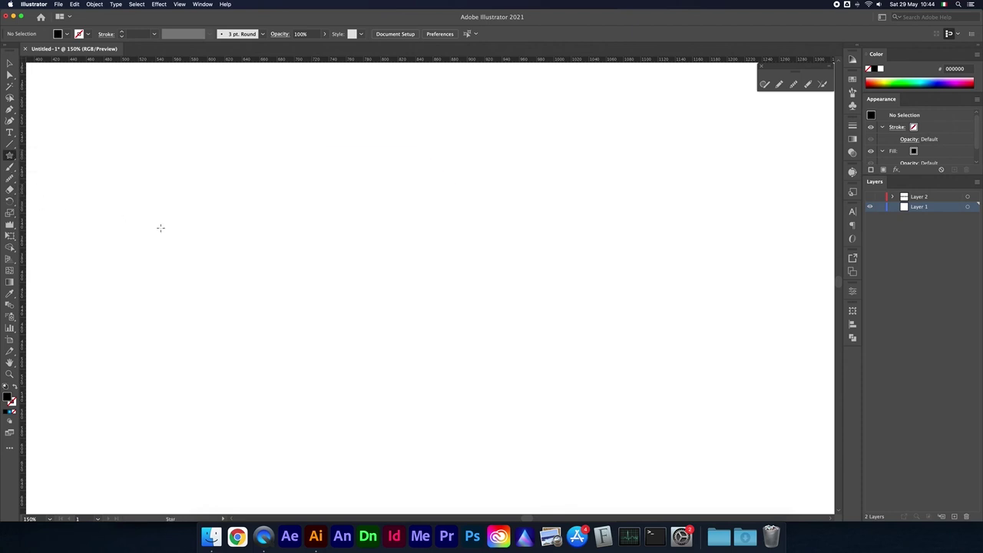
left_click(402, 268)
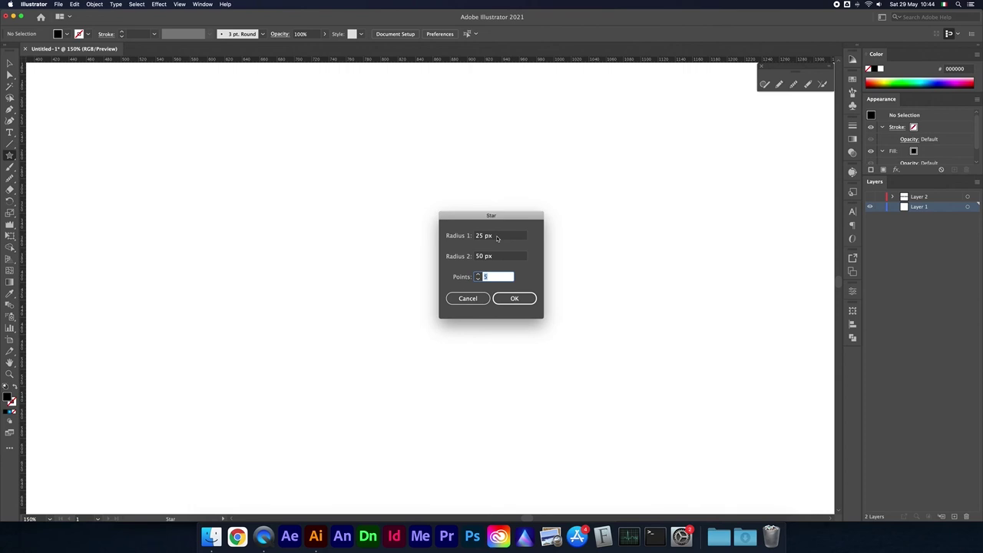
left_click(497, 238)
left_click(513, 298)
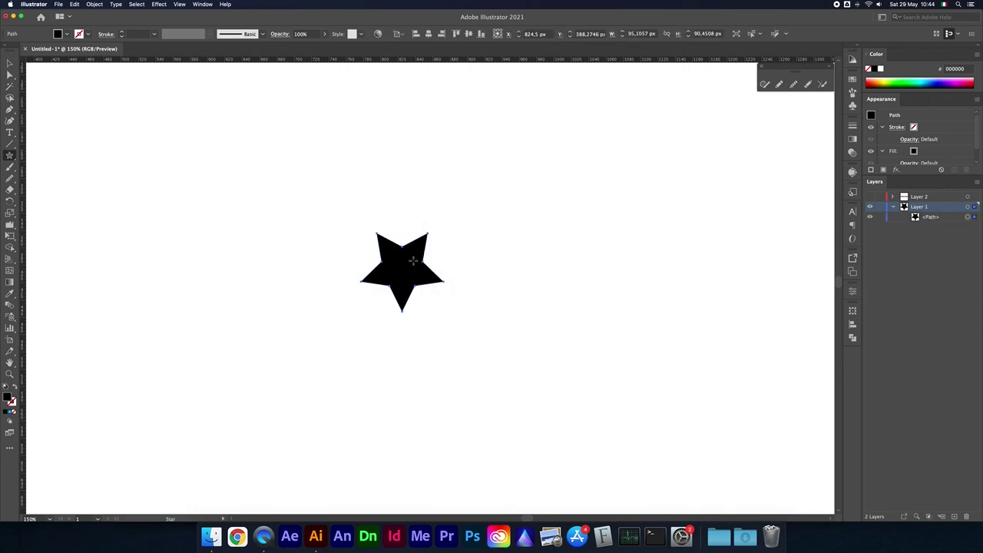
left_click(10, 63)
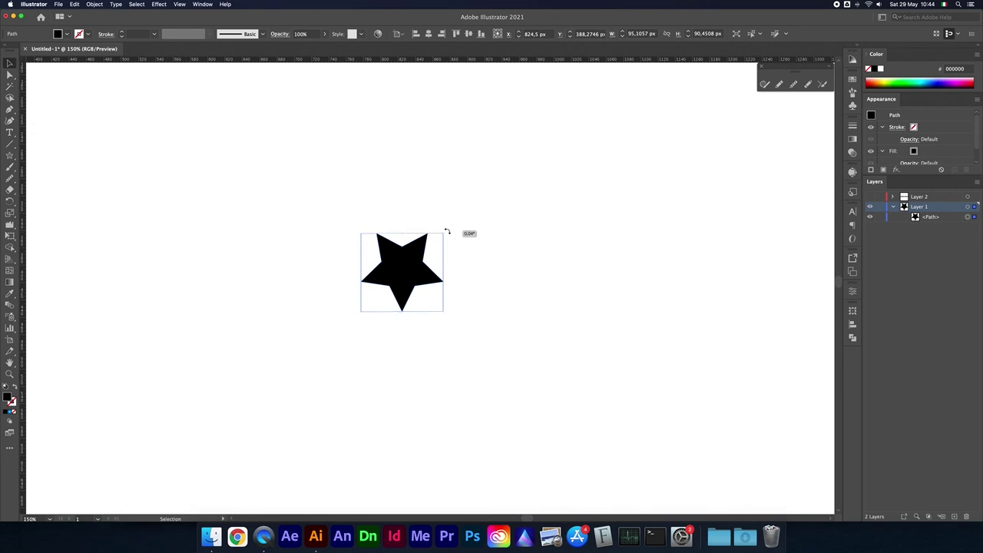
left_click_drag(447, 230, 367, 290)
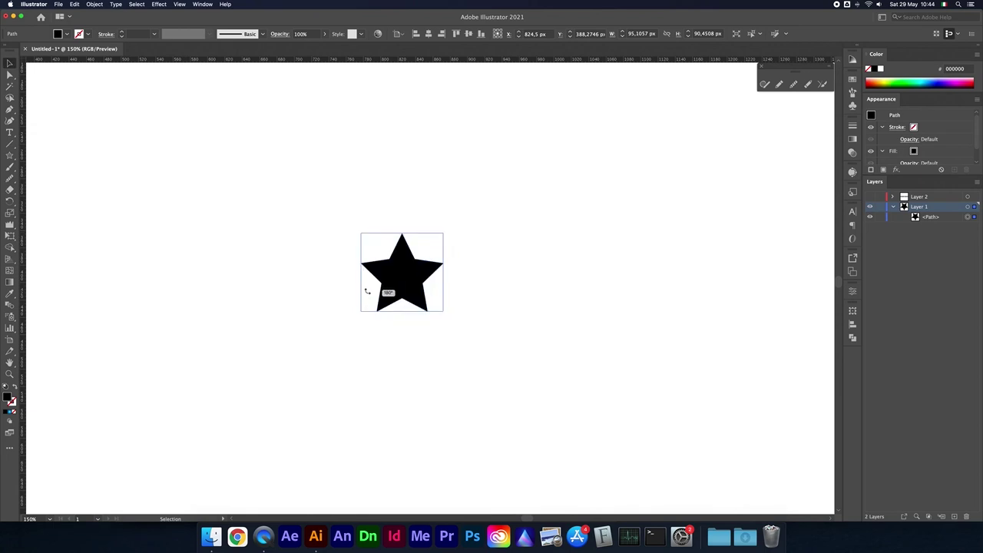
left_click(506, 266)
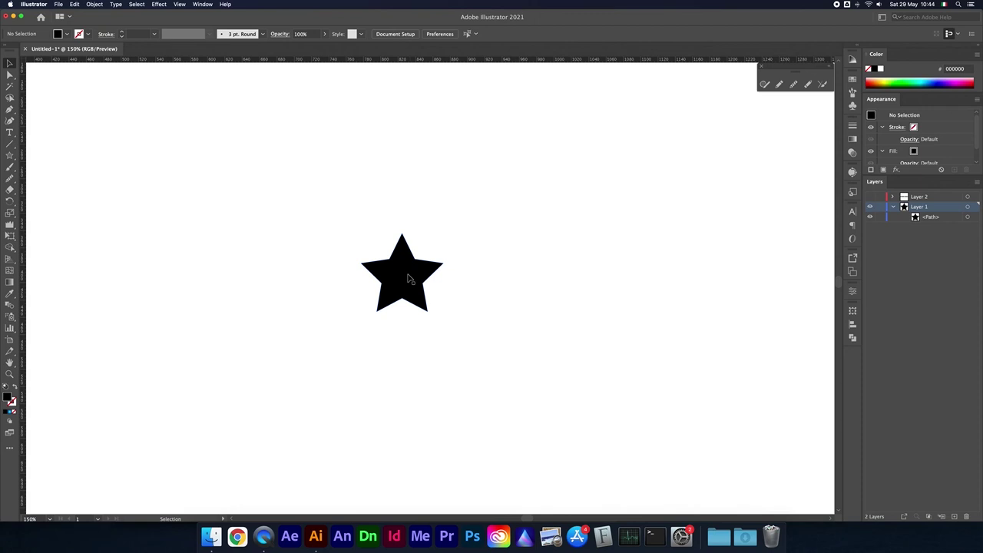
left_click(416, 285)
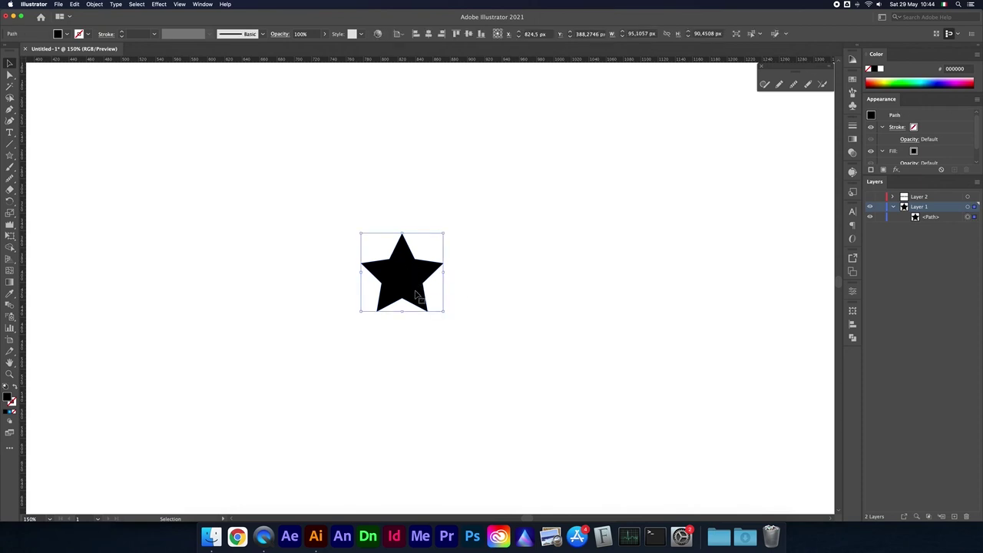
key("Delete")
left_click(9, 156)
left_click_drag(365, 250, 421, 303)
key("Up")
key("Down")
key("Up")
key("Up")
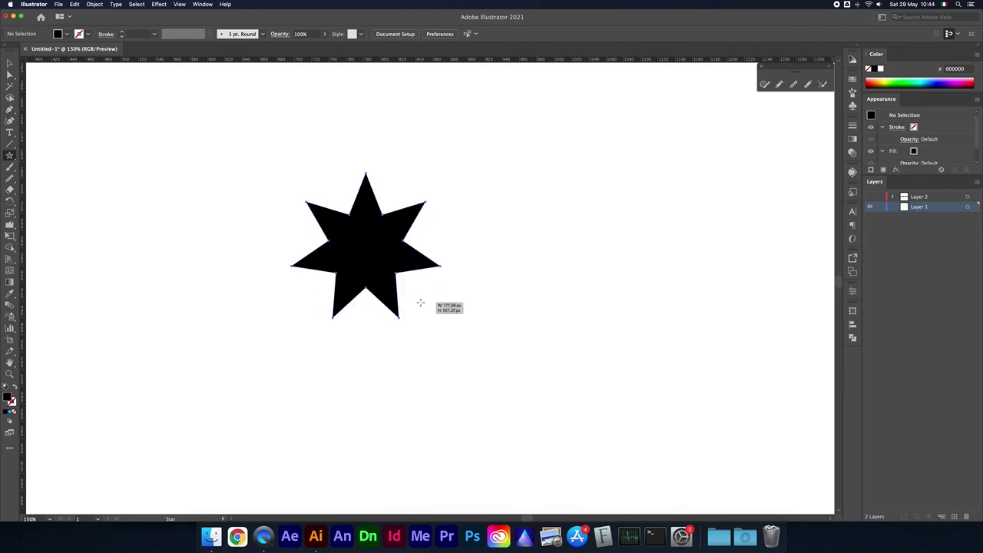
key("Down")
key("Down")
key("Down")
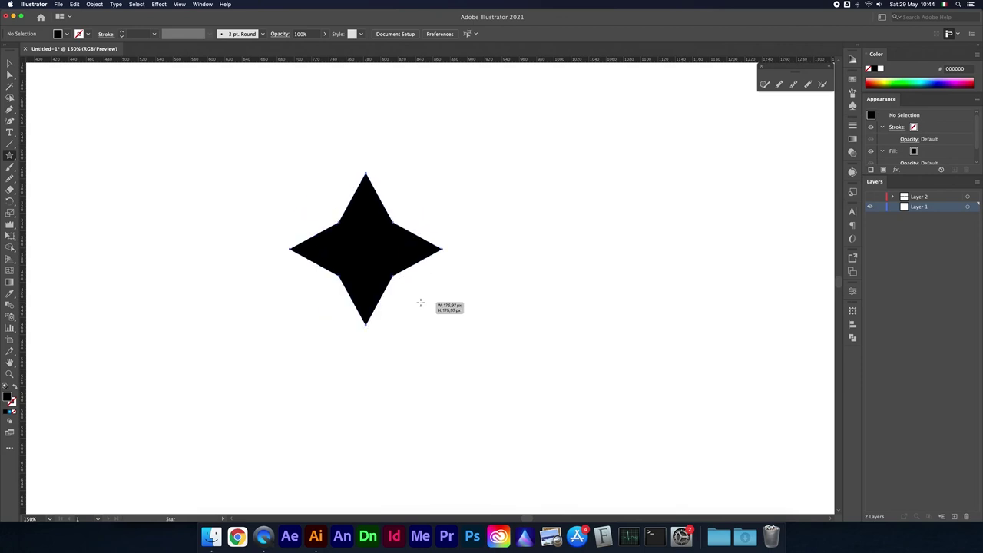
key("Down")
mouse_move(420, 303)
left_mouse_down()
mouse_move(441, 305)
mouse_move(430, 294)
mouse_move(444, 310)
left_mouse_up()
key("Up")
key("Up")
key("Up")
key("Down")
key("Down")
key("Down")
mouse_move(444, 310)
left_mouse_down()
mouse_move(436, 292)
mouse_move(467, 340)
left_mouse_up()
key("Up")
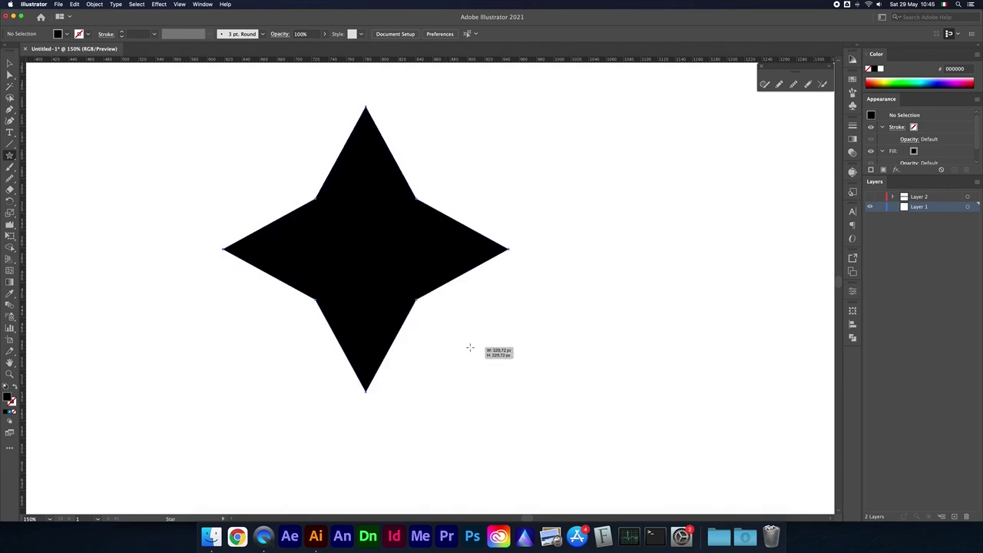
key("Up")
key("Up")
key("Up")
key("Up")
key("Up")
key("Up")
key("Up")
key("Up")
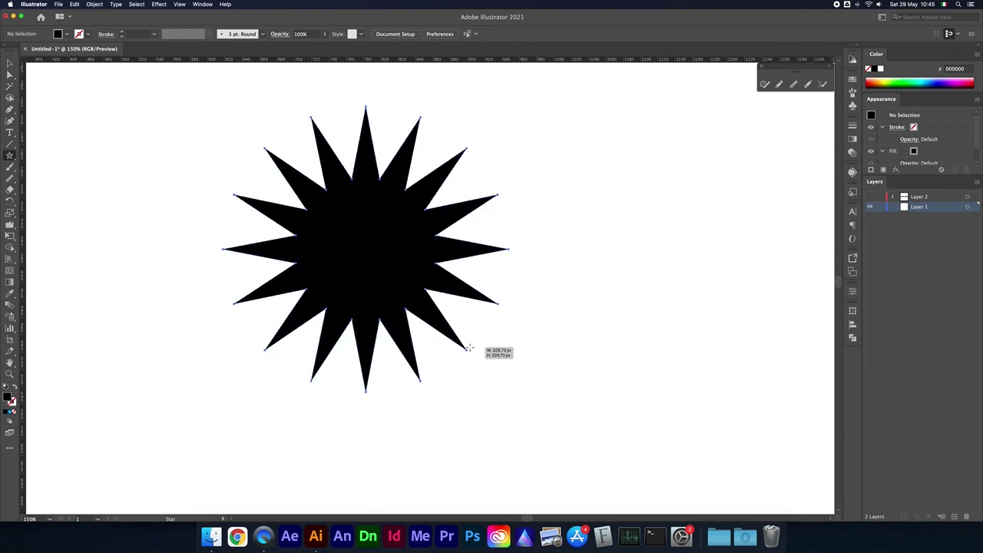
key("Down")
key("Down")
key("Down")
key("Down")
key("Down")
key("Down")
key("Down")
mouse_move(469, 347)
left_mouse_down()
mouse_move(435, 302)
mouse_move(450, 322)
left_mouse_up()
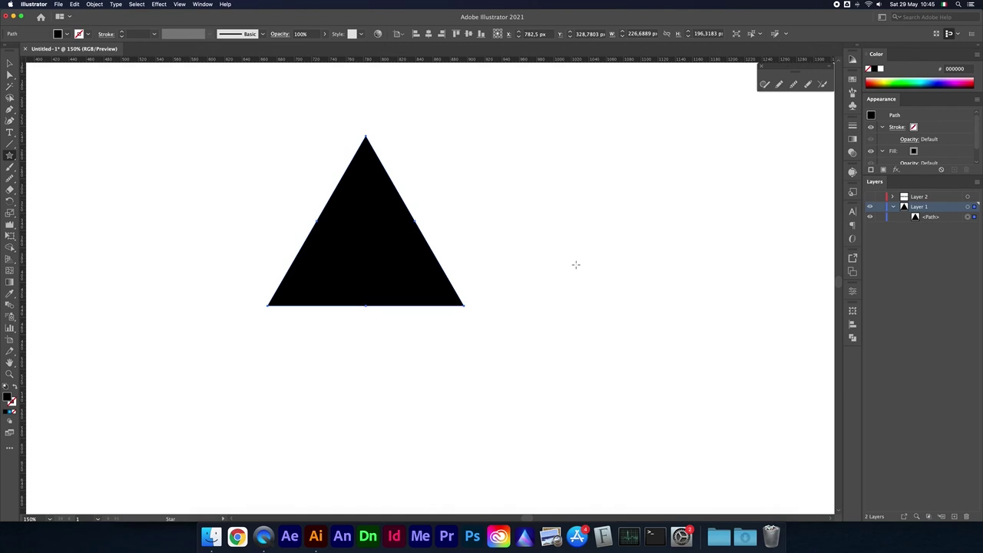
left_click_drag(574, 263, 583, 284)
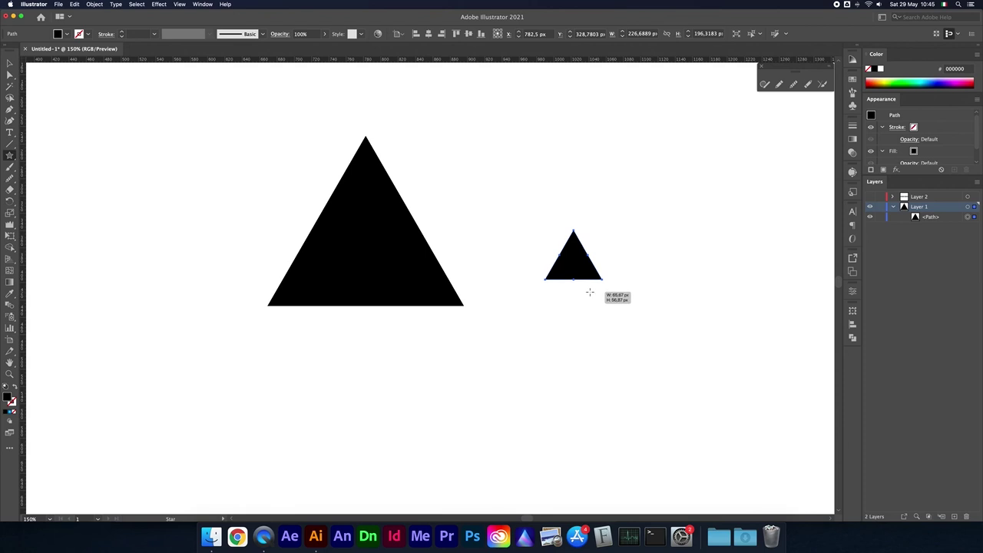
key("Up")
key("Up")
key("Up")
left_click_drag(583, 285, 589, 290)
key("Down")
key("Down")
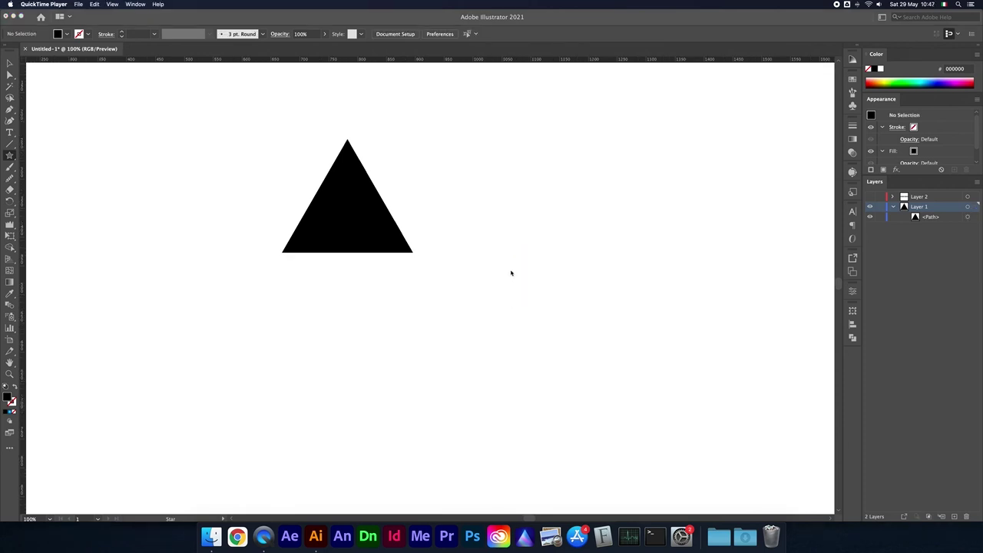
left_click(500, 223)
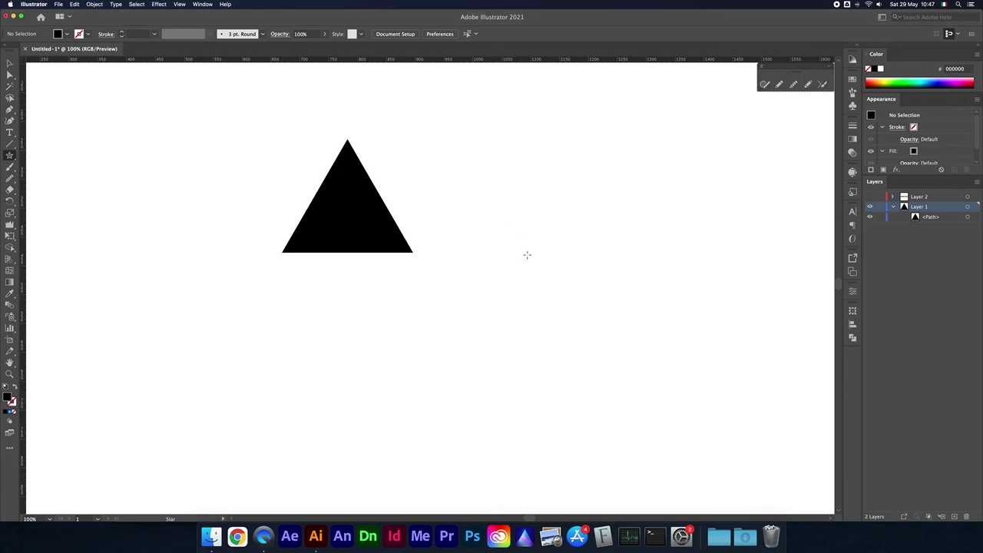
mouse_move(498, 198)
left_mouse_down()
mouse_move(519, 240)
mouse_move(552, 235)
mouse_move(542, 252)
left_mouse_up()
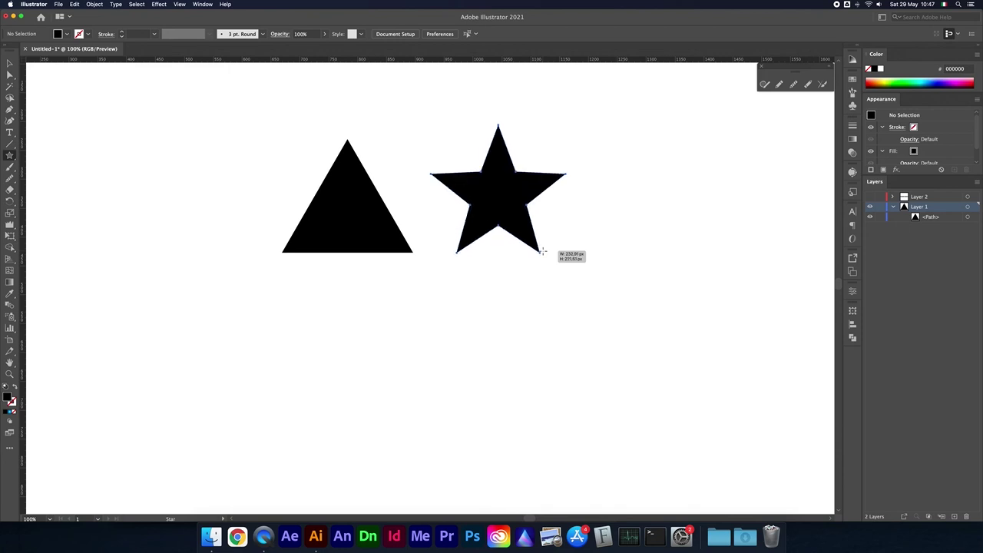
left_click_drag(542, 252, 549, 257)
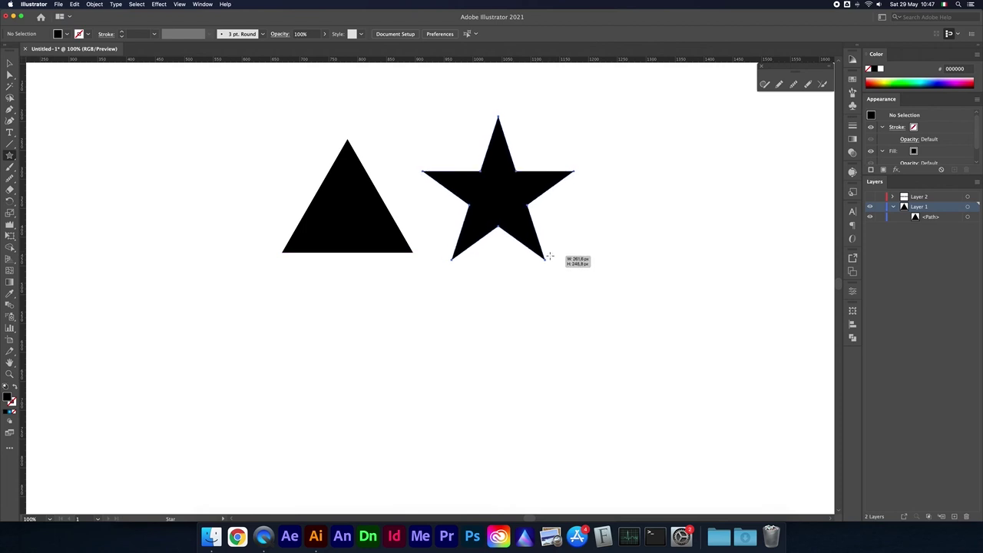
key("Up")
key("Up")
key("Down")
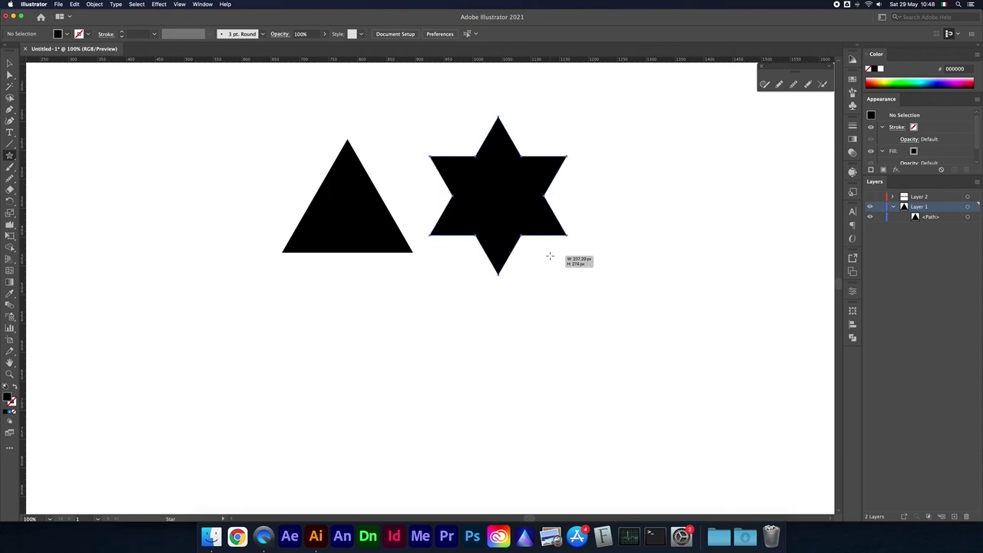
key("Down")
key("Up")
key("Down")
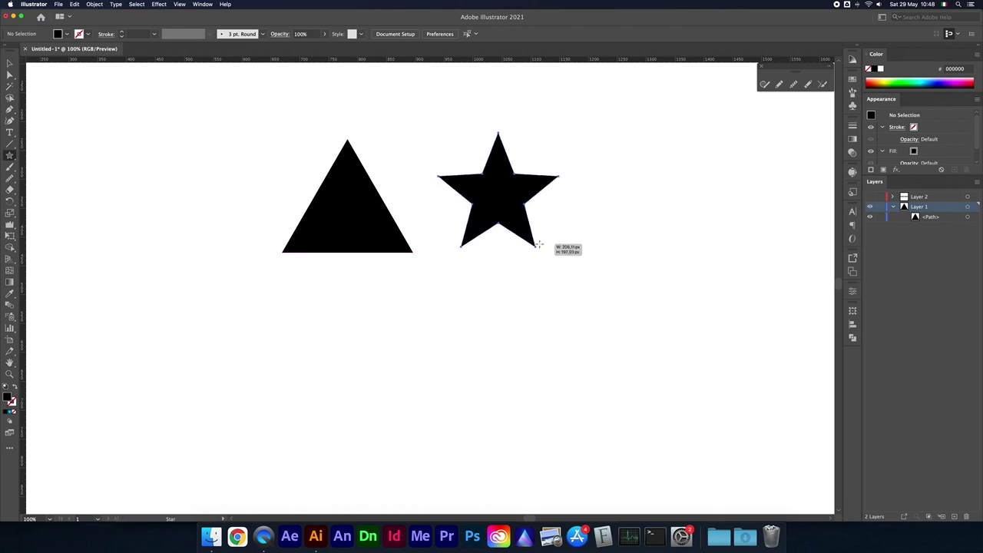
mouse_move(546, 258)
left_mouse_down()
mouse_move(566, 270)
mouse_move(532, 231)
mouse_move(574, 301)
mouse_move(542, 253)
mouse_move(568, 287)
mouse_move(561, 259)
mouse_move(584, 311)
mouse_move(574, 298)
left_mouse_up()
mouse_move(568, 288)
left_mouse_down()
mouse_move(581, 301)
mouse_move(570, 290)
left_mouse_up()
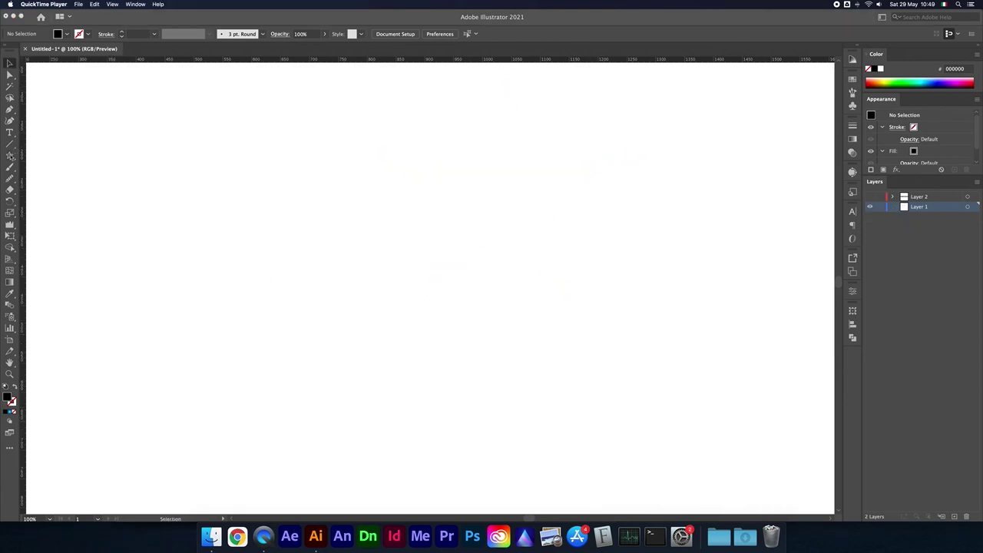
Select the Paintbrush Tool and review its Fidelity options, cancelling without changes.
left_click(10, 155)
left_click(47, 156)
left_click(13, 167)
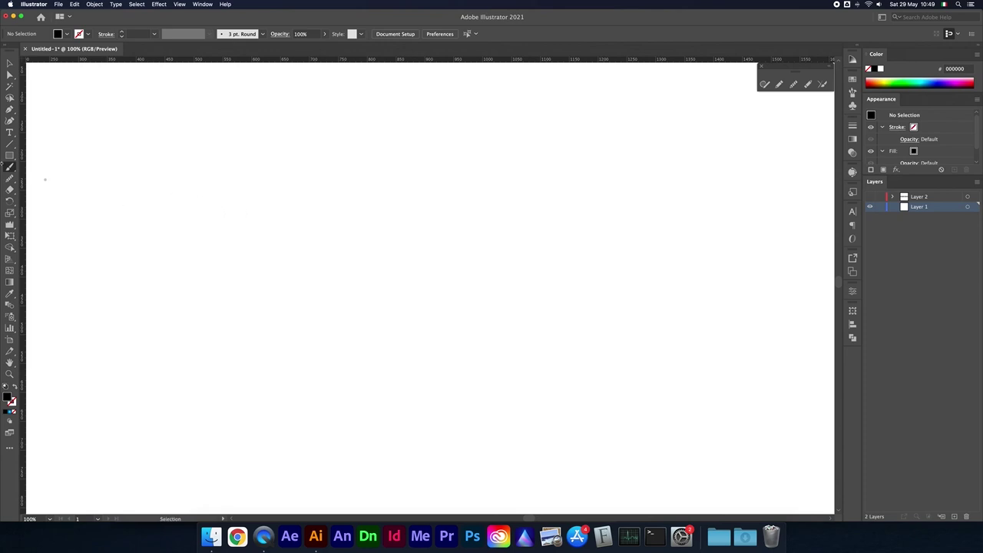
double_click(11, 168)
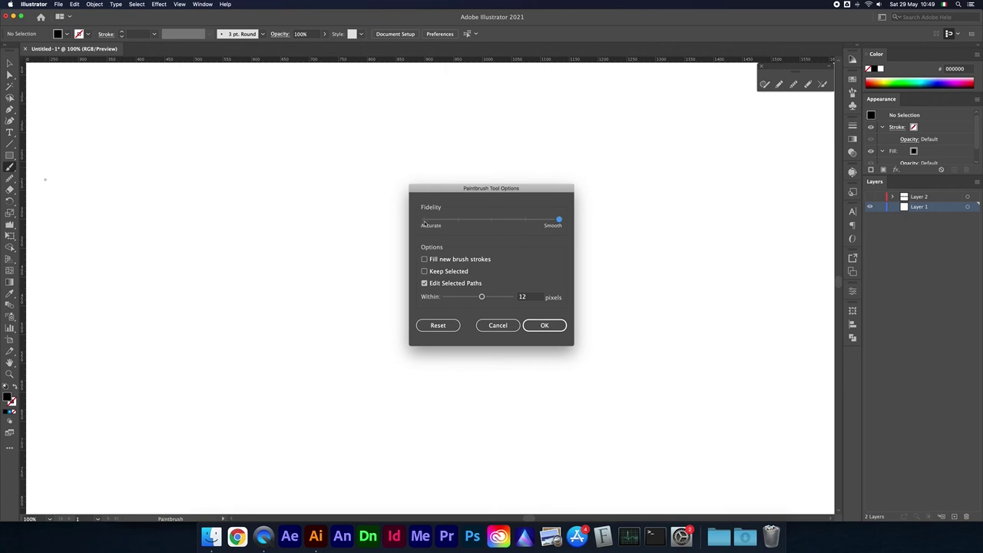
left_click(498, 324)
Paint and undo several practice strokes, then paint one new arc across the artboard.
left_click_drag(199, 251, 605, 197)
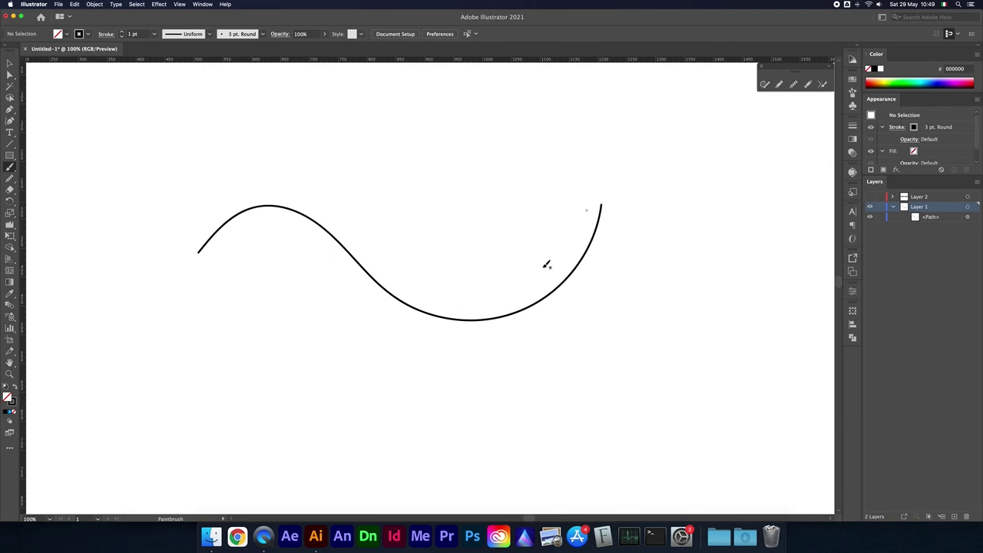
mouse_move(547, 185)
left_mouse_down()
mouse_move(291, 408)
mouse_move(409, 322)
left_mouse_up()
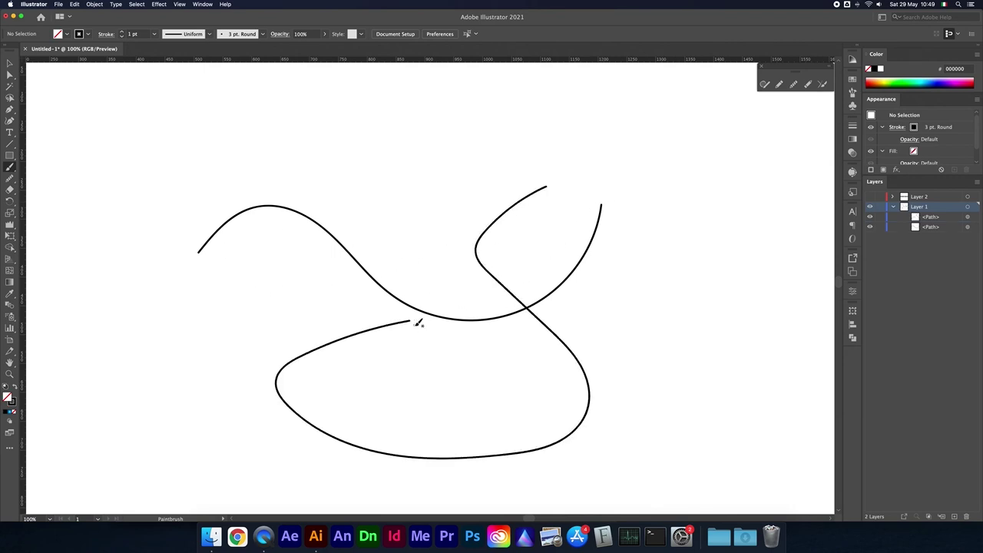
key("super+z")
key("super+z")
key("super+z")
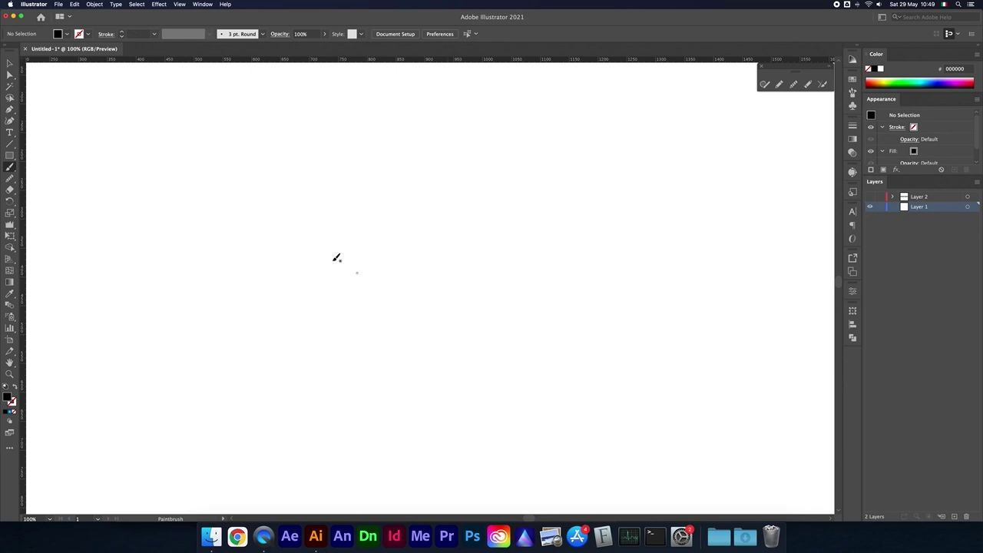
mouse_move(273, 282)
left_mouse_down()
mouse_move(414, 326)
mouse_move(525, 315)
left_mouse_up()
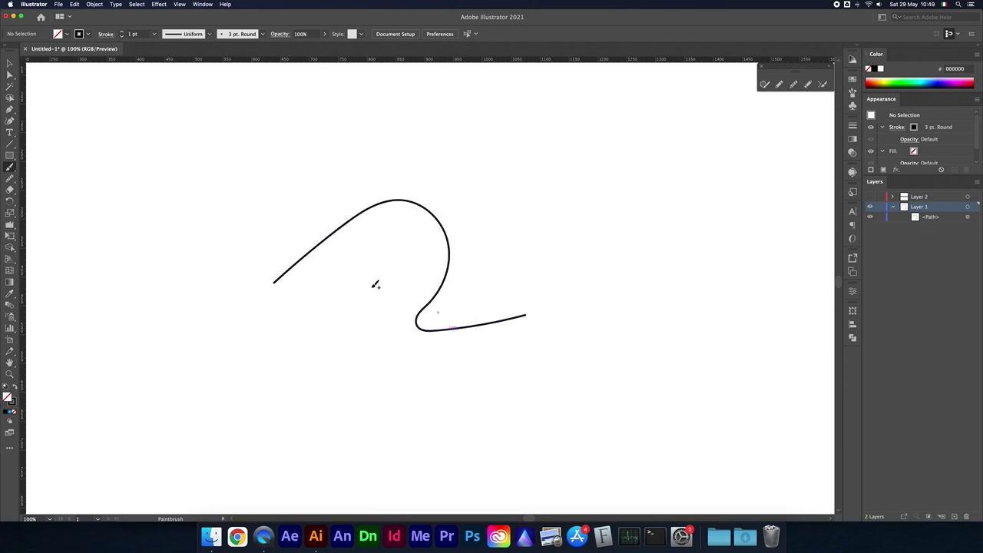
left_click_drag(254, 232, 358, 190)
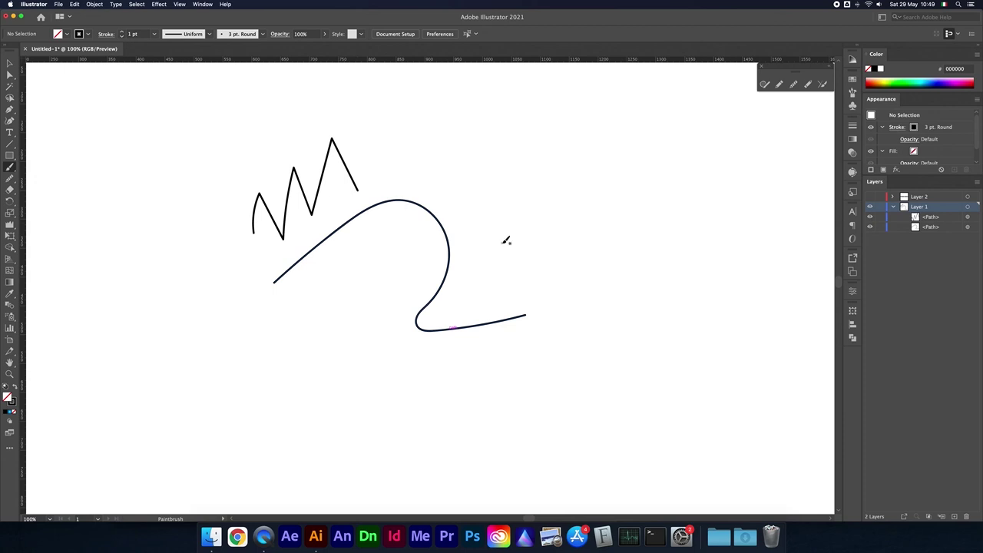
key("super+z")
key("super+z")
key("super+z")
left_click_drag(350, 302, 572, 147)
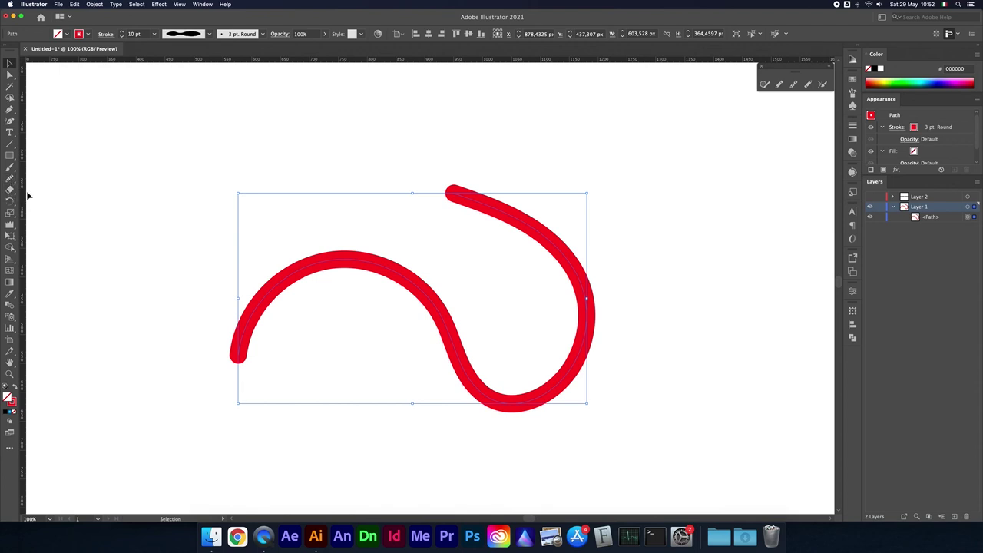
Erase a first small gap in the red curve with the Eraser.
left_click(10, 189)
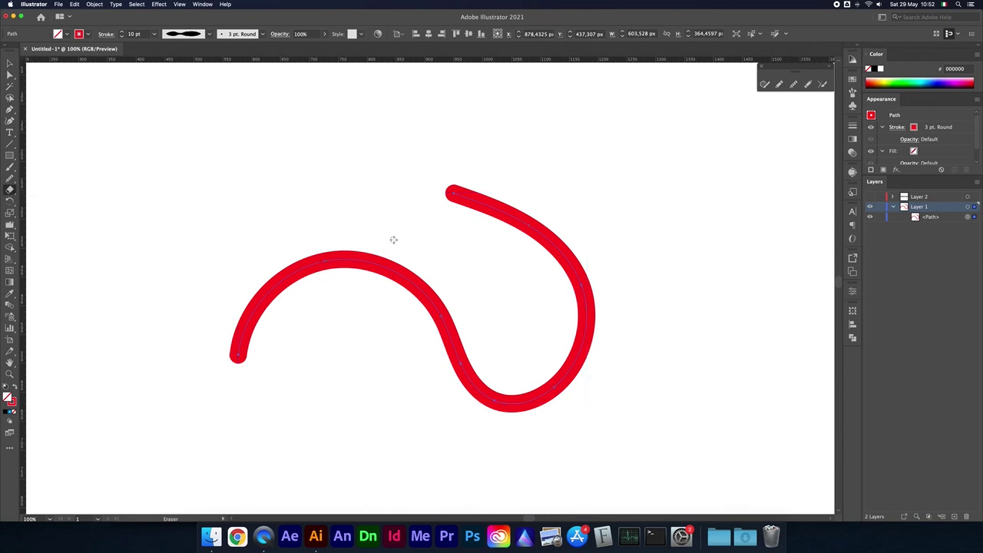
left_click_drag(380, 280, 397, 228)
left_click(9, 63)
scroll(384, 282, "up", 1)
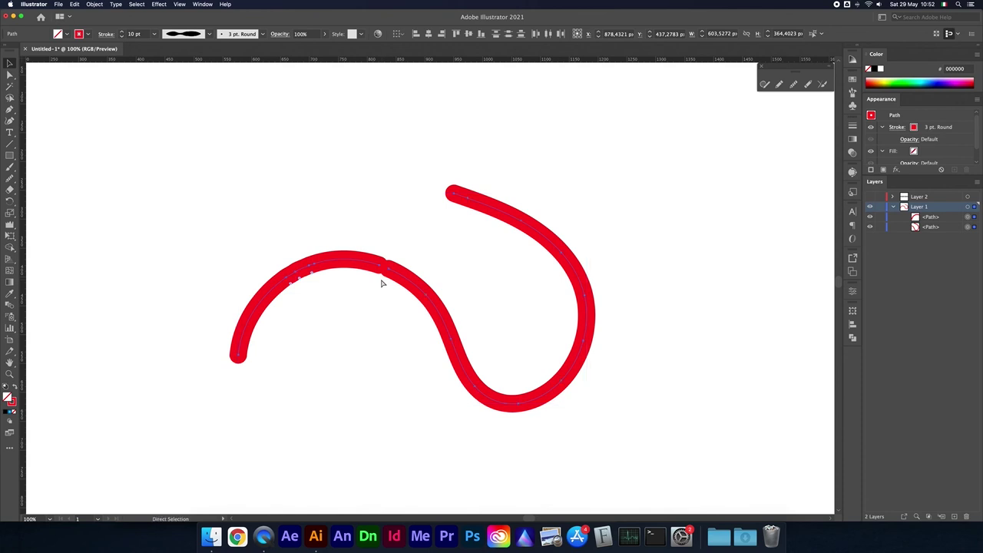
scroll(382, 280, "up", 2)
scroll(378, 278, "up", 2)
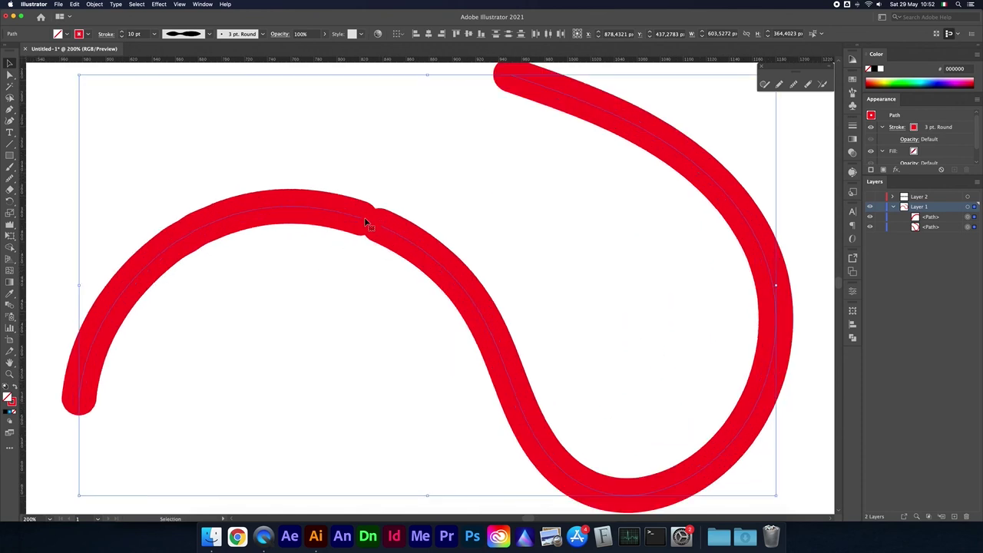
left_click(9, 189)
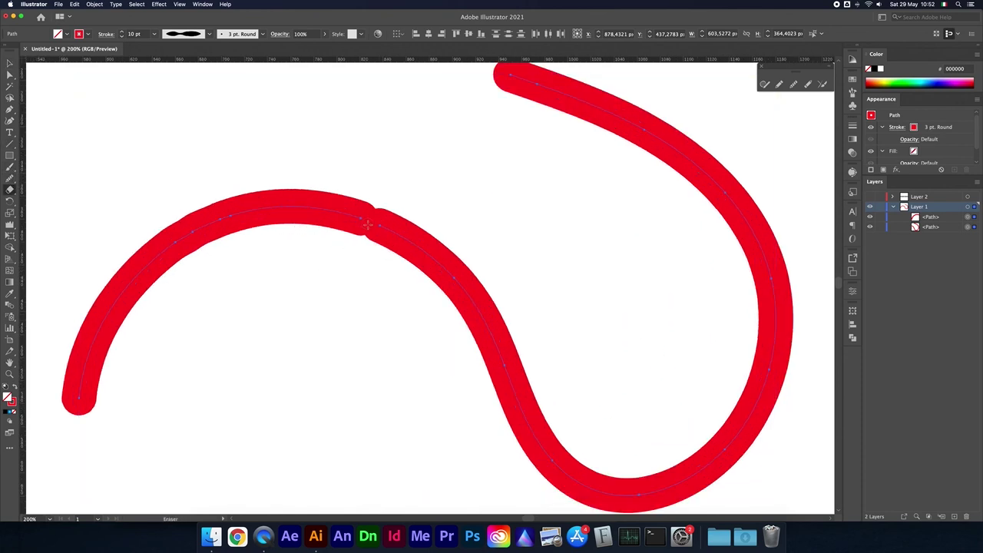
Erase six more gaps along the red curve, splitting it into separate dashes.
left_click_drag(360, 220, 290, 209)
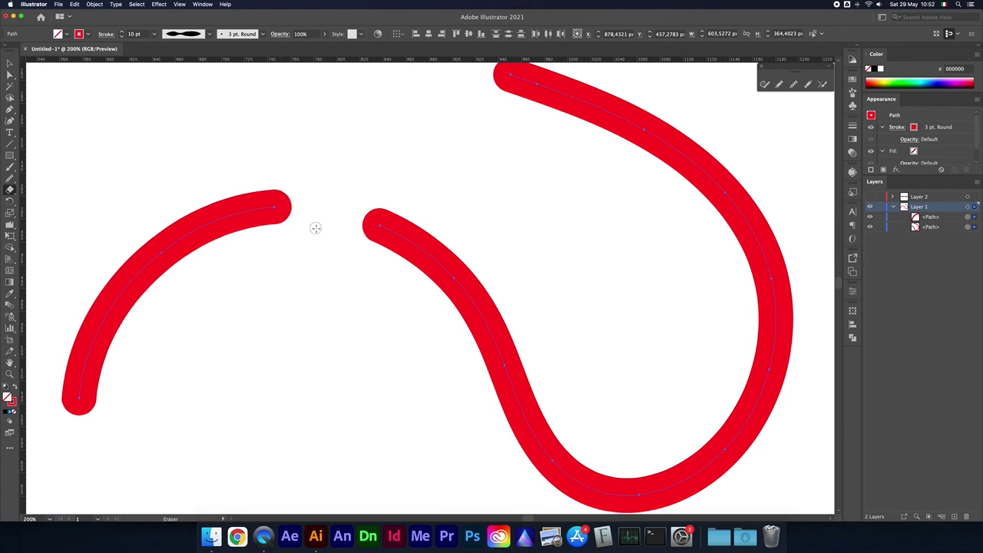
left_click_drag(451, 272, 470, 301)
left_click_drag(526, 412, 547, 444)
left_click_drag(767, 370, 770, 334)
left_click_drag(698, 165, 714, 185)
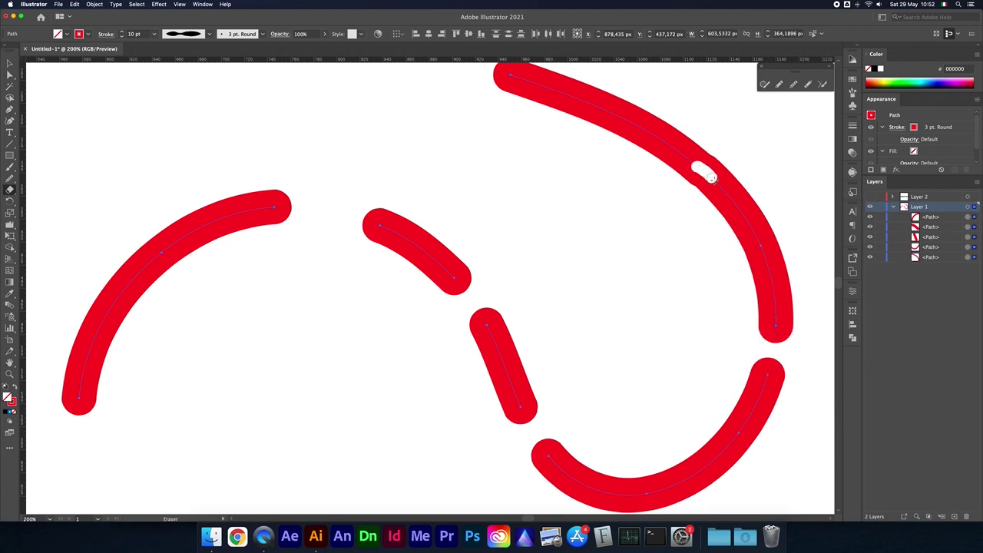
left_click_drag(156, 254, 123, 284)
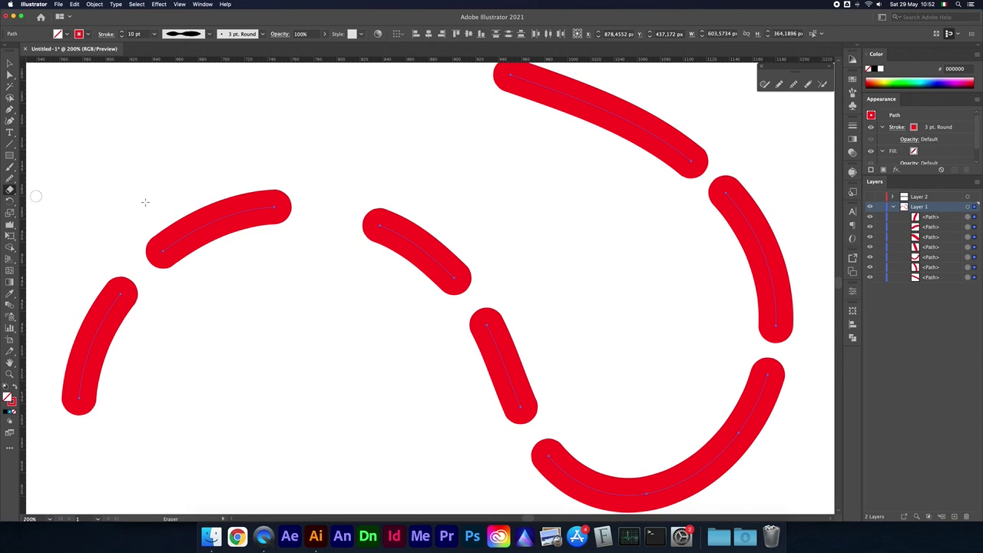
key("super+minus")
key("super+minus")
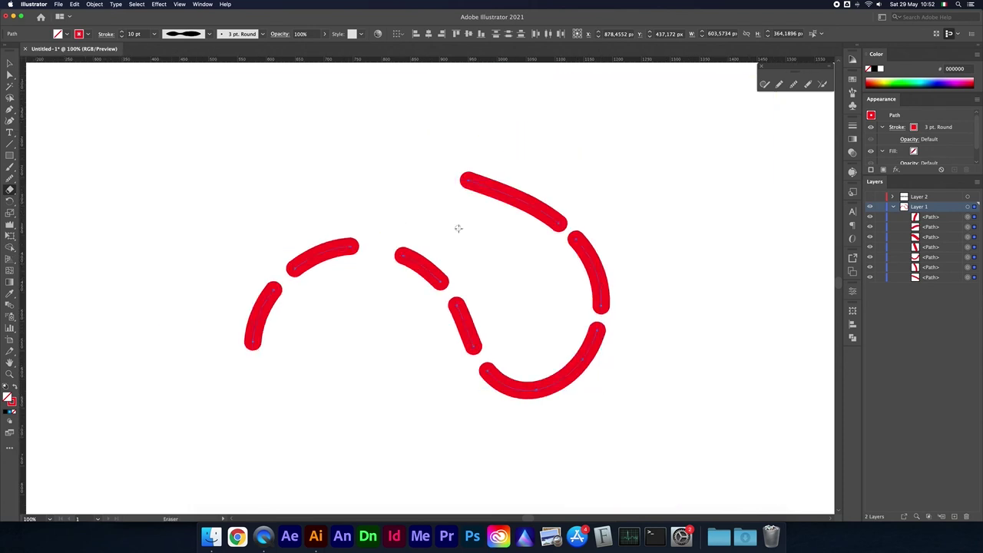
Select individual red dashes, then marquee-select all the dashed pieces together.
key("v")
key("super+a")
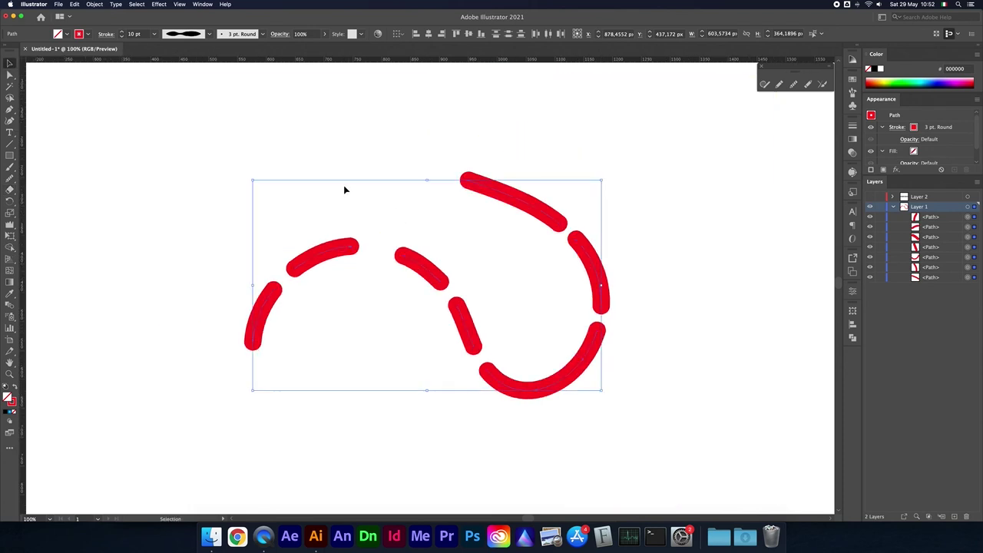
key("super+shift+a")
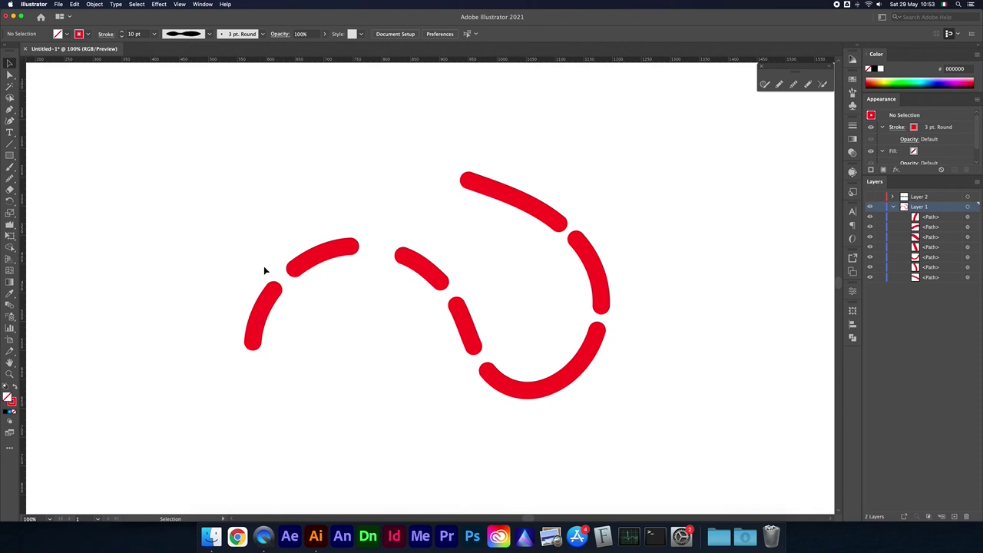
left_click(270, 307)
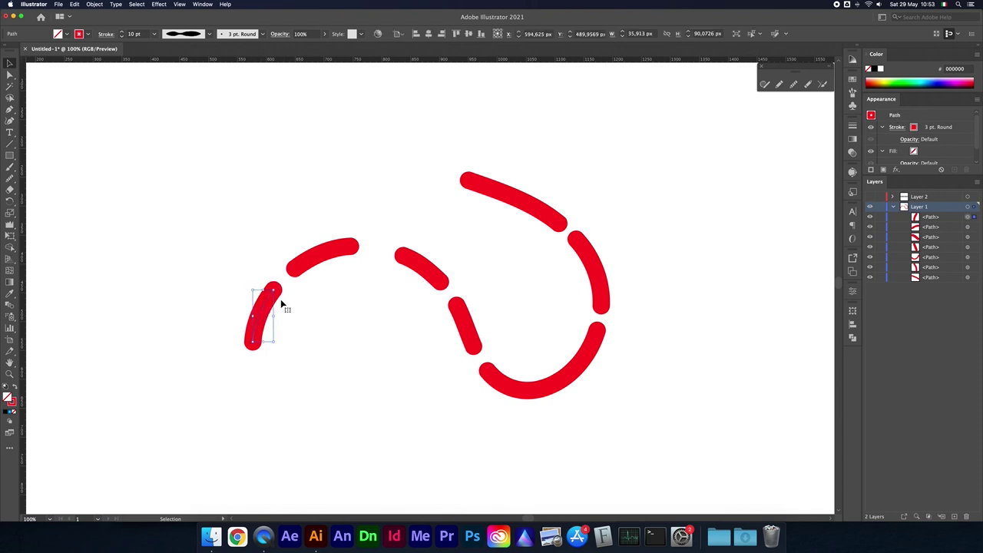
left_click(311, 261)
left_click_drag(188, 137, 652, 431)
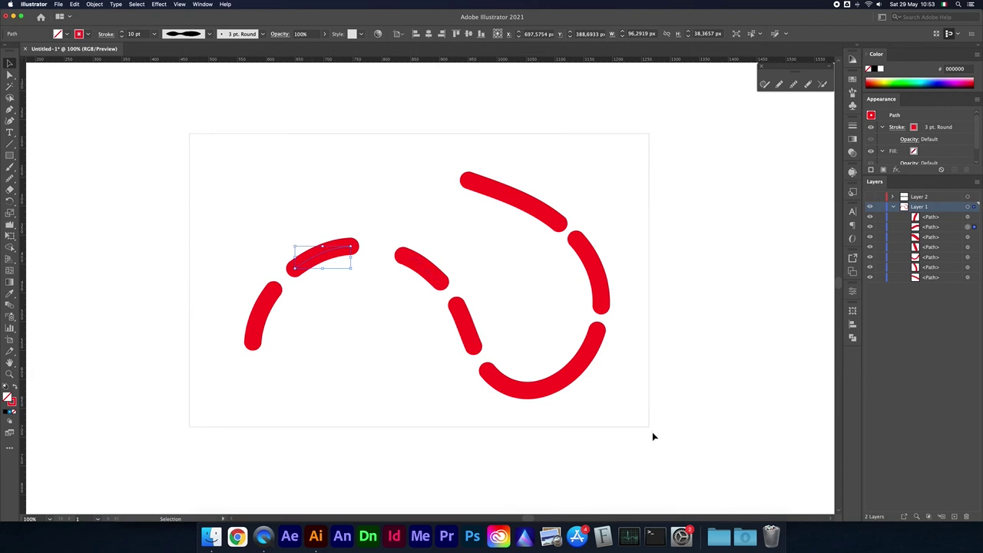
left_click(10, 189)
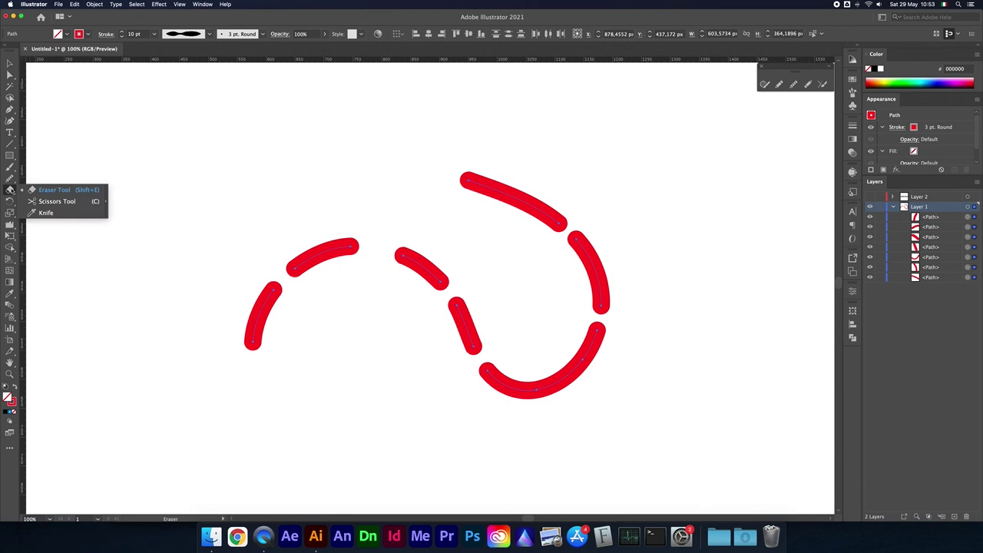
Cut the top red dash into two pieces with the Scissors tool.
left_click(59, 200)
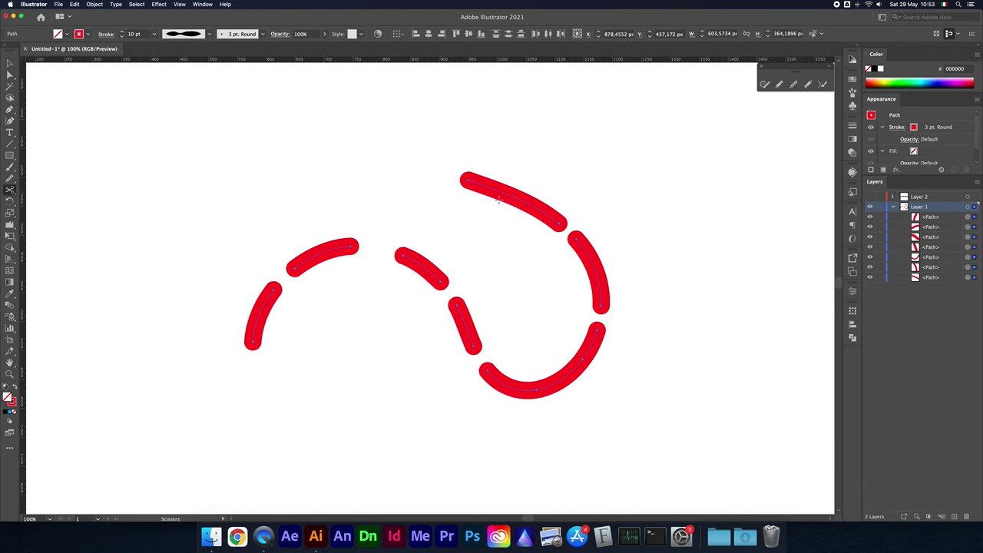
scroll(499, 198, "up", 2)
scroll(499, 199, "up", 2)
scroll(501, 199, "up", 2)
scroll(503, 199, "up", 1)
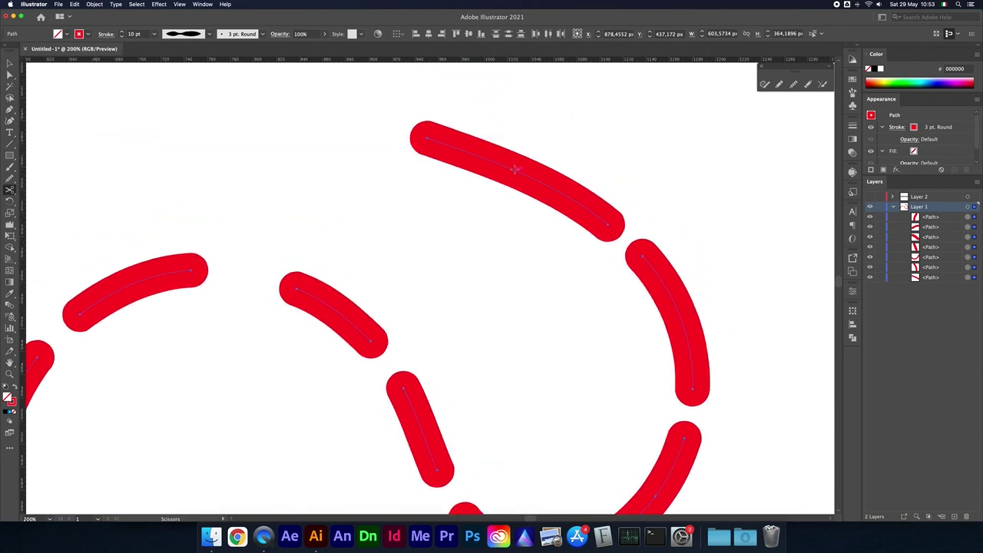
left_click(513, 168)
left_click(518, 171)
Move the right piece of the top dash up and away, opening a gap.
key("v")
left_click(530, 180)
left_click(501, 169)
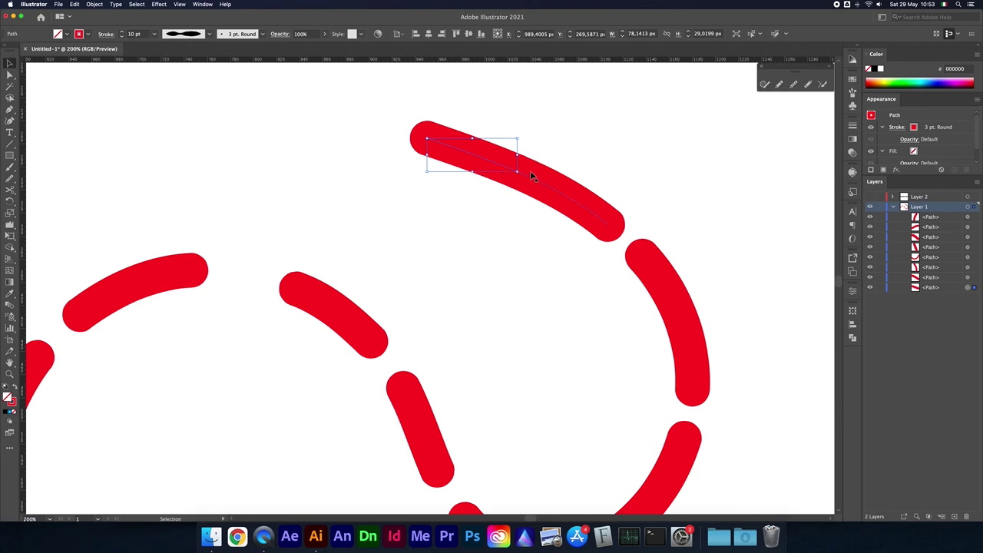
left_click_drag(535, 185, 576, 155)
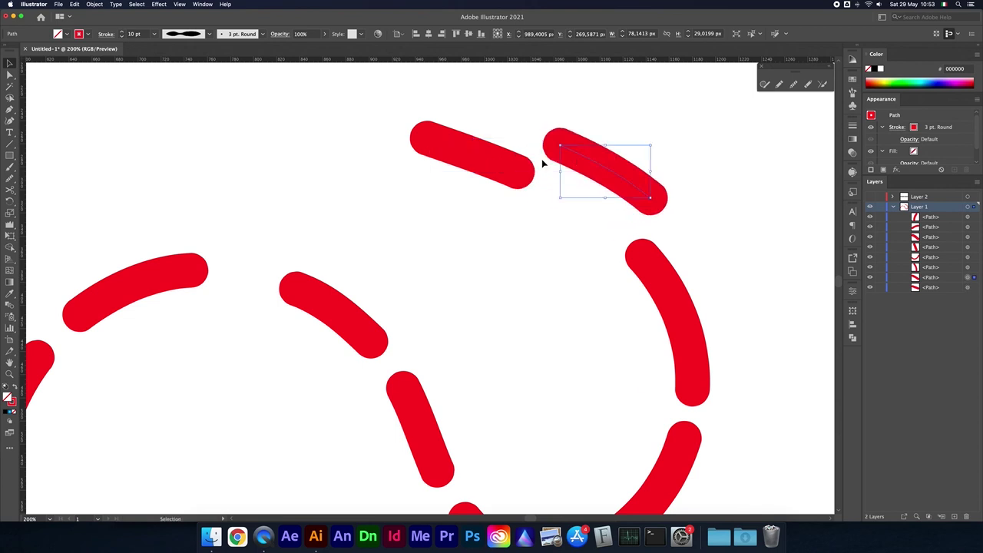
key("super+minus")
key("super+minus")
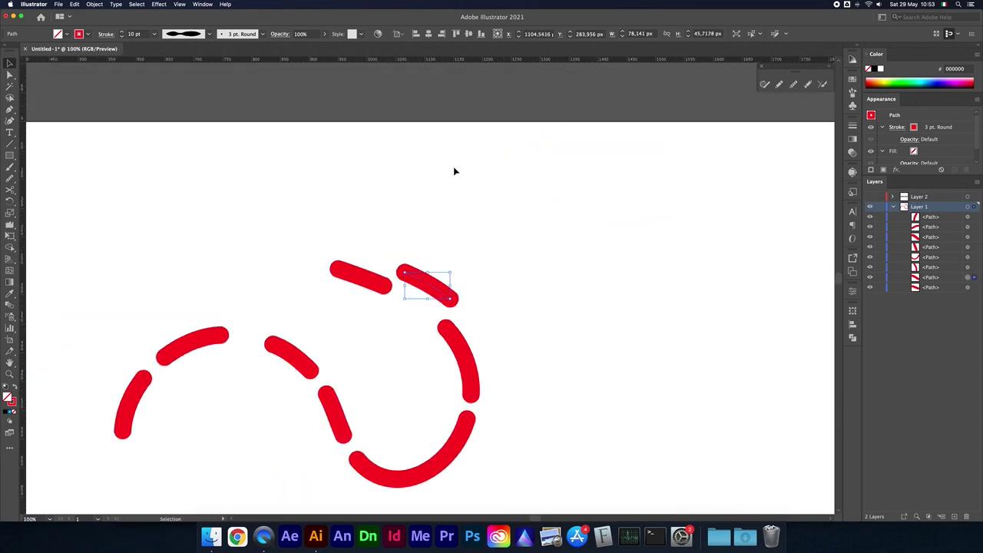
scroll(464, 259, "left", 3)
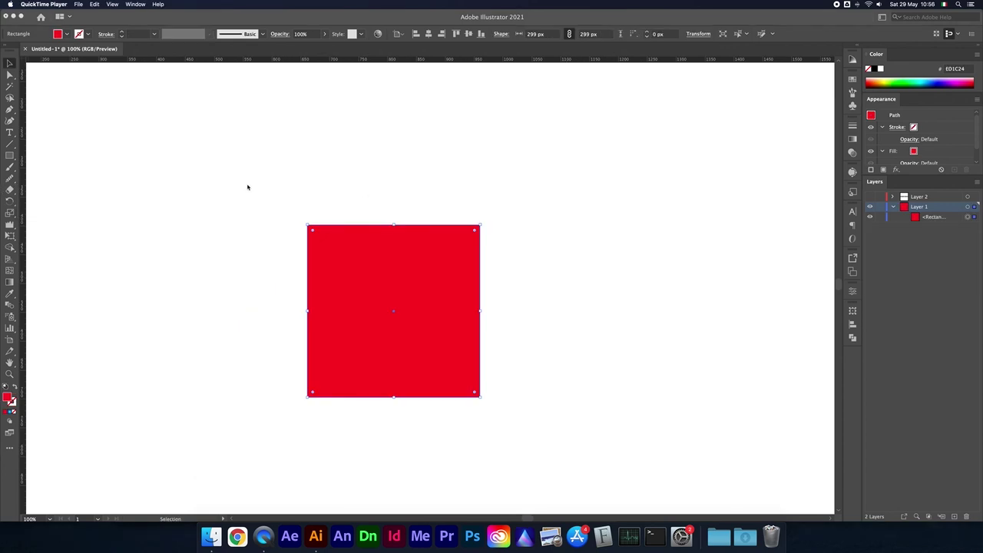
Try rotating the red square, entering 320 in the Rotate dialog, then cancel it.
left_click(10, 202)
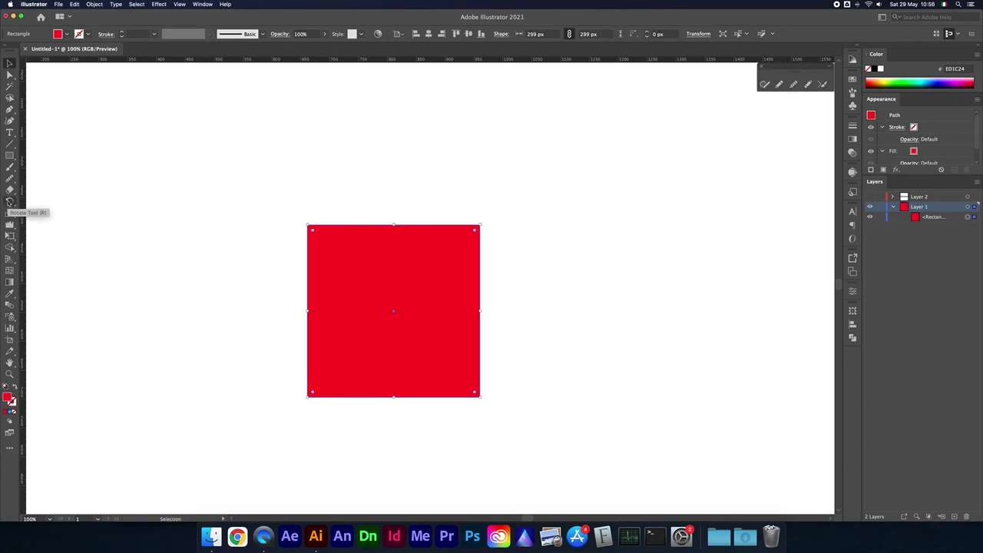
left_click(10, 201)
left_click(10, 65)
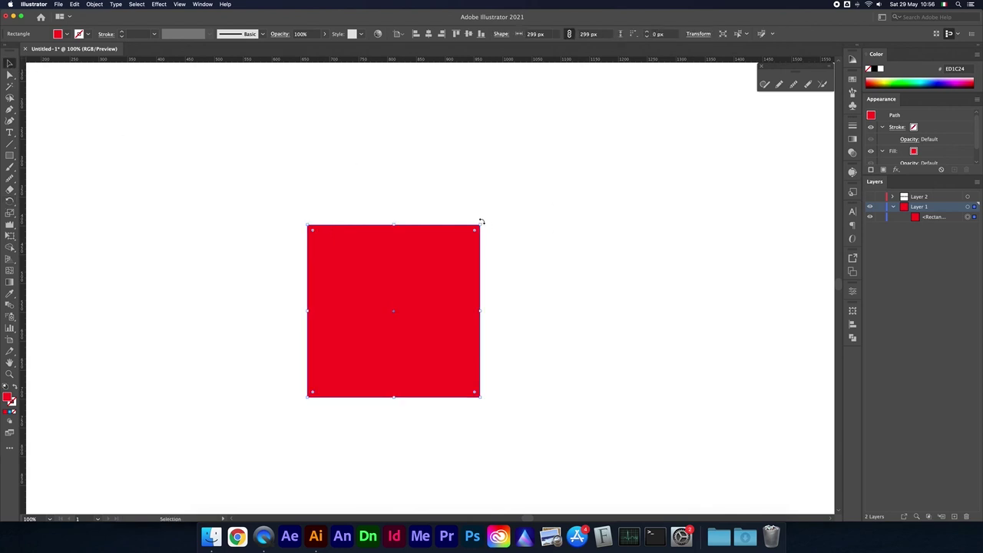
left_click_drag(482, 222, 510, 251)
right_click(423, 244)
mouse_move(453, 372)
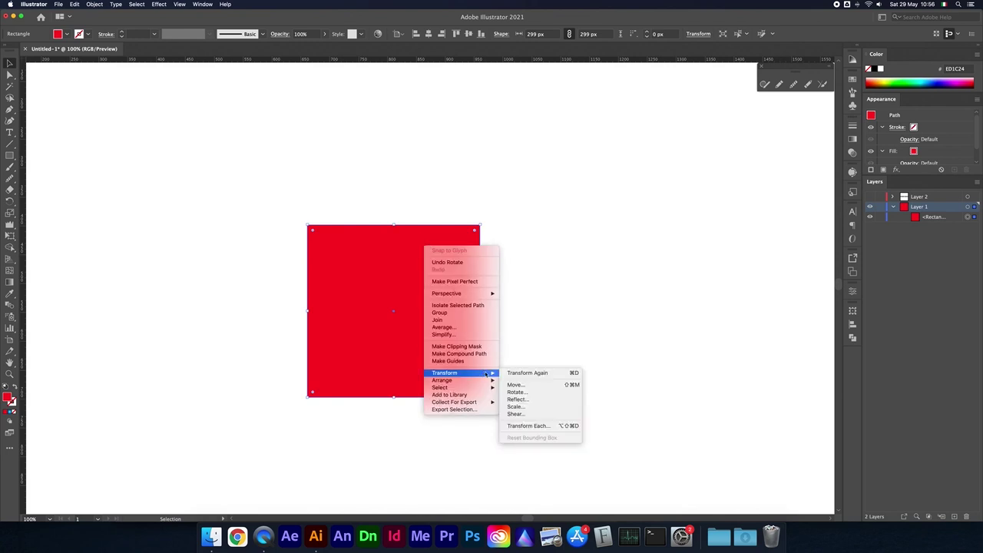
left_click(530, 393)
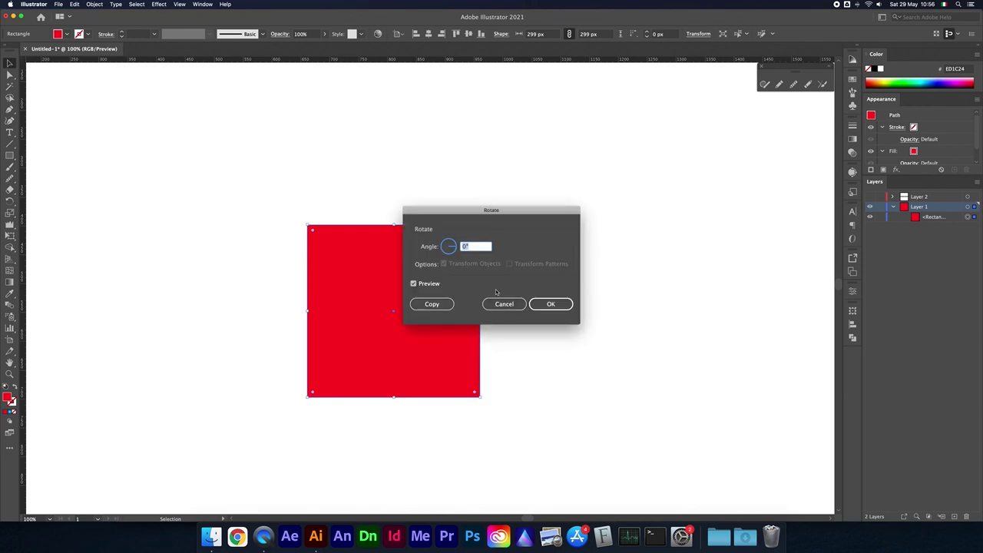
left_click_drag(482, 216, 573, 208)
type("320")
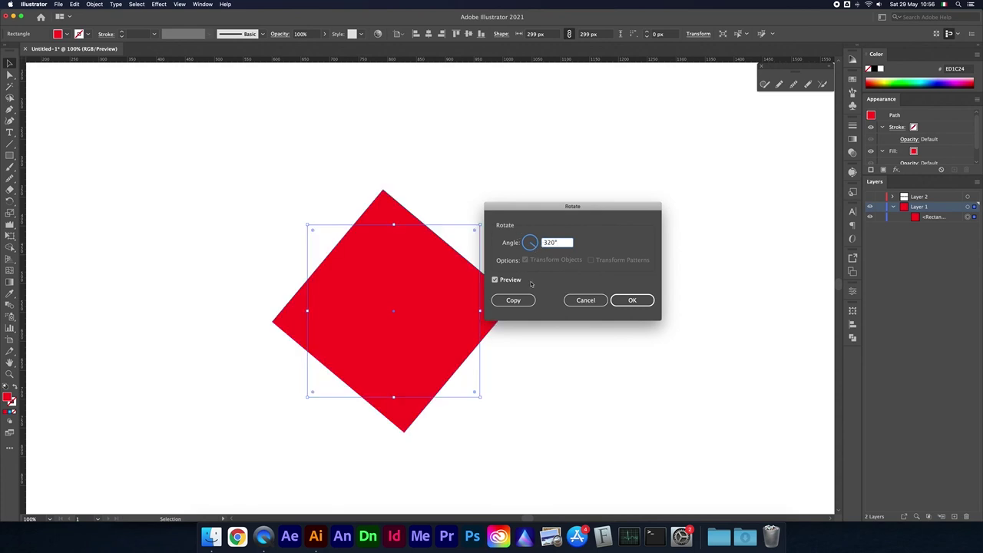
left_click(585, 301)
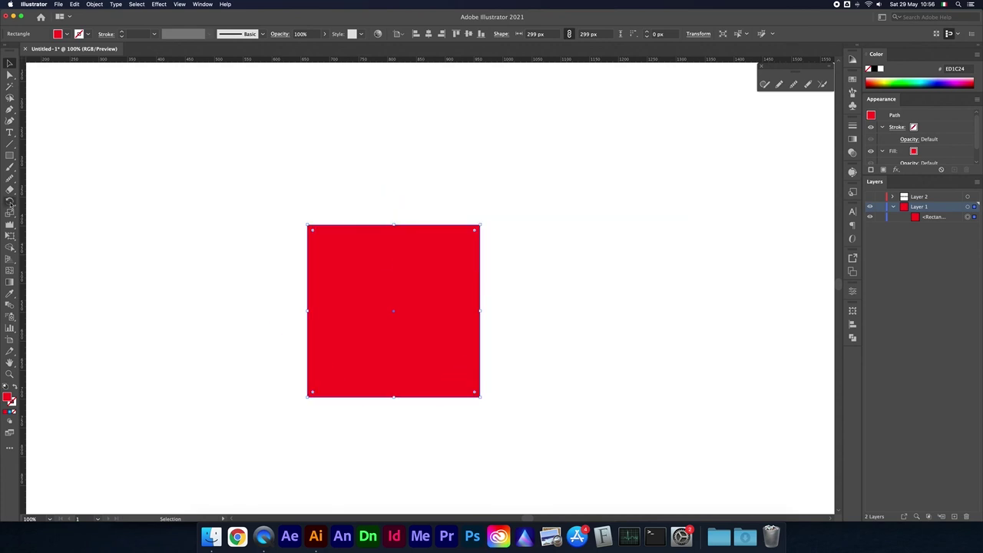
Rotate the square about its centre with the Rotate tool, then undo the rotation.
left_click(10, 202)
key("v")
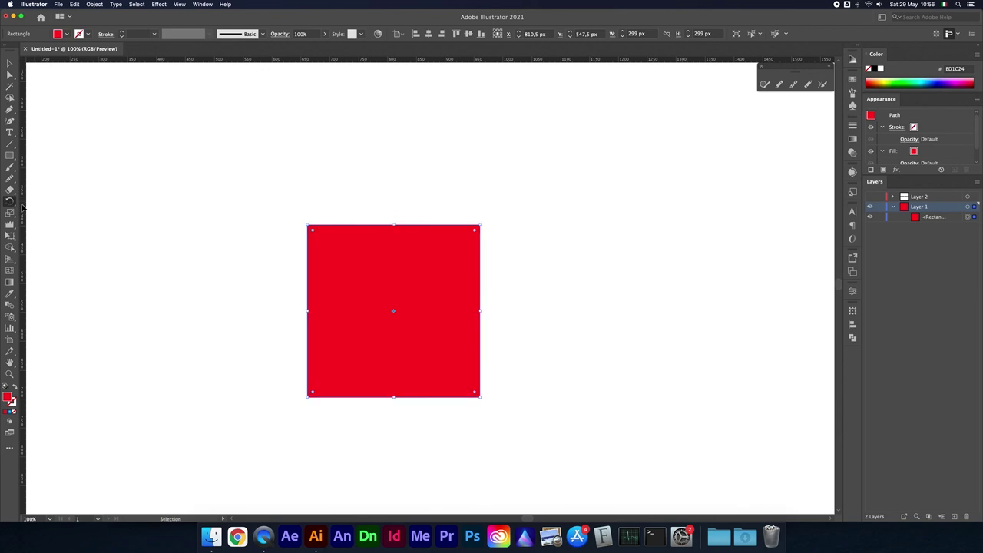
left_click(13, 205)
mouse_move(482, 227)
left_mouse_down()
mouse_move(621, 279)
mouse_move(426, 322)
left_mouse_up()
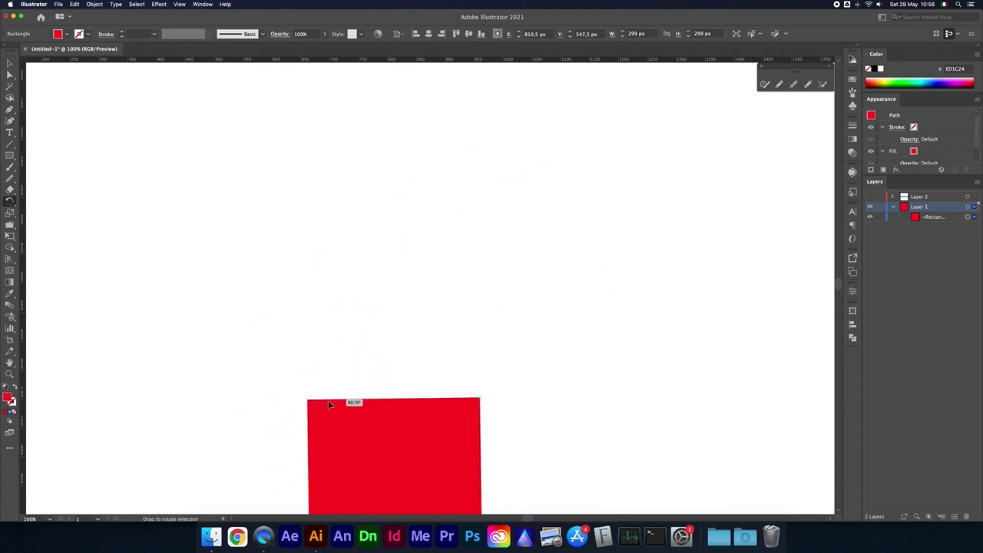
left_click_drag(426, 322, 495, 305)
key("super+z")
key("v")
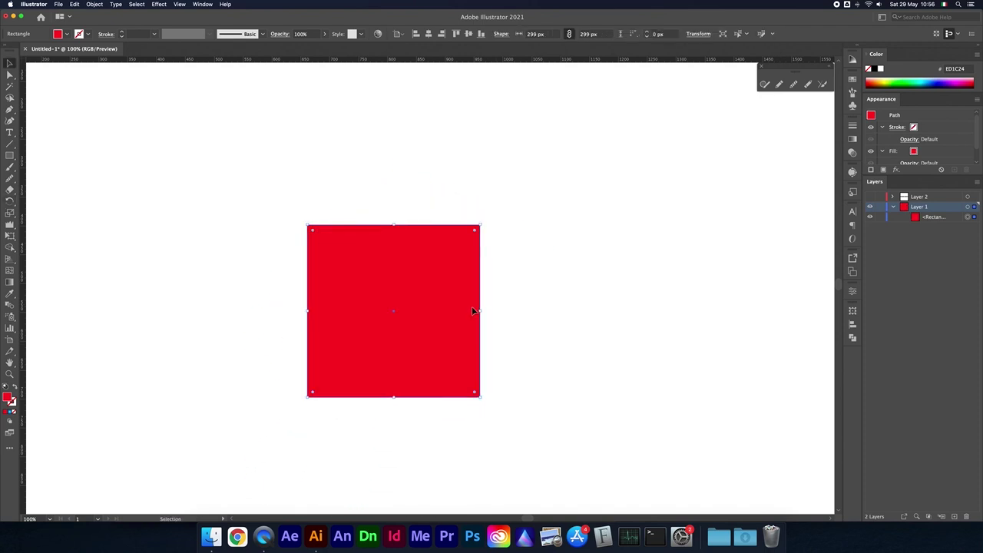
key("super+minus")
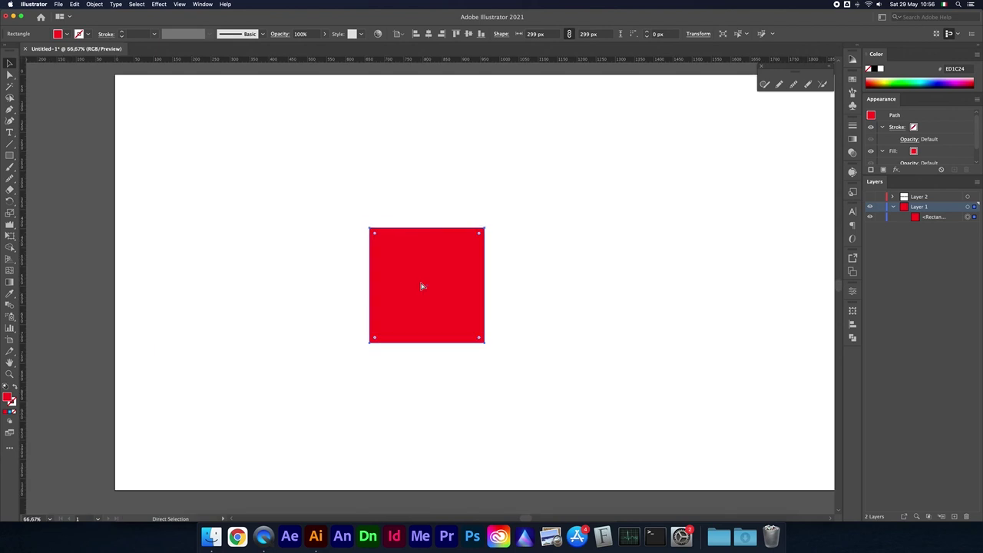
key("super+minus")
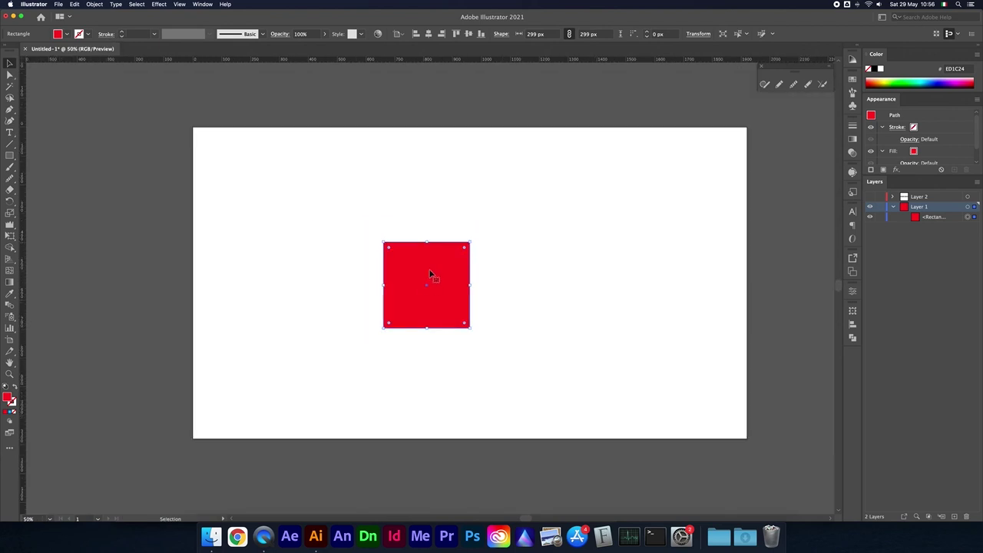
Duplicate the red square and rotate all three copies around their shared centre.
mouse_move(430, 274)
left_mouse_down()
mouse_move(544, 231)
mouse_move(363, 162)
left_mouse_up()
left_click_drag(569, 304, 571, 307)
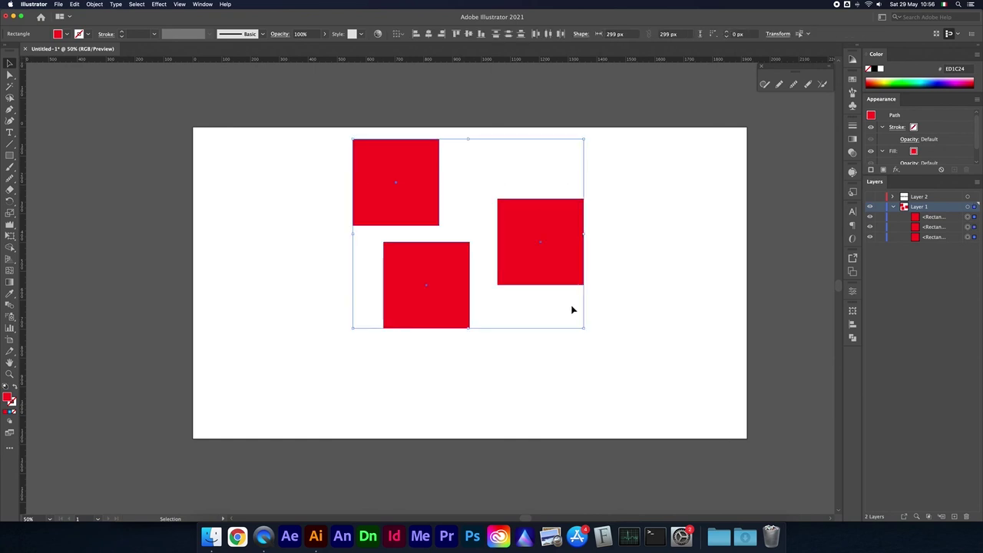
left_click(10, 201)
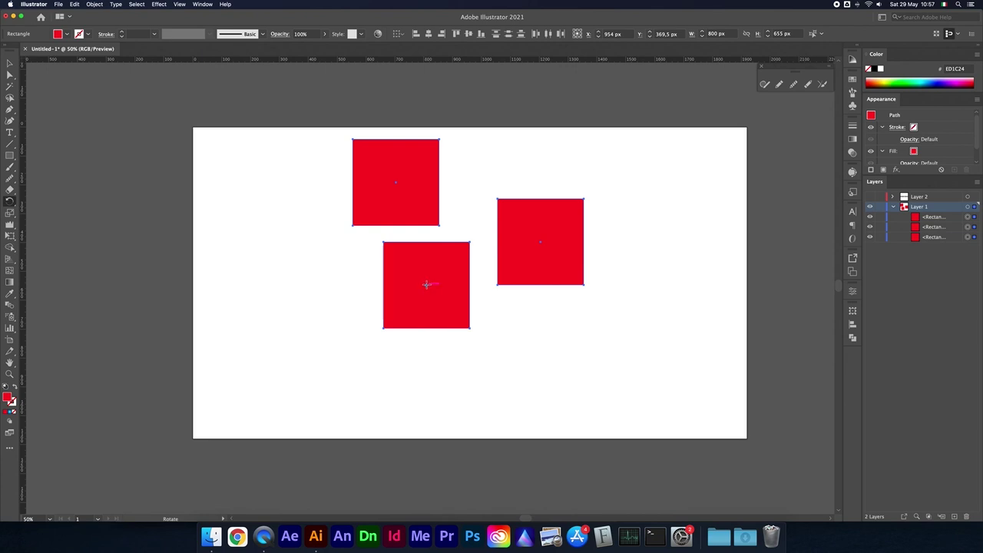
mouse_move(583, 200)
left_mouse_down()
mouse_move(389, 305)
mouse_move(417, 274)
mouse_move(470, 268)
mouse_move(470, 314)
mouse_move(398, 302)
mouse_move(423, 269)
mouse_move(470, 283)
mouse_move(431, 310)
mouse_move(395, 304)
mouse_move(433, 312)
mouse_move(464, 303)
mouse_move(469, 274)
mouse_move(433, 258)
mouse_move(359, 297)
left_mouse_up()
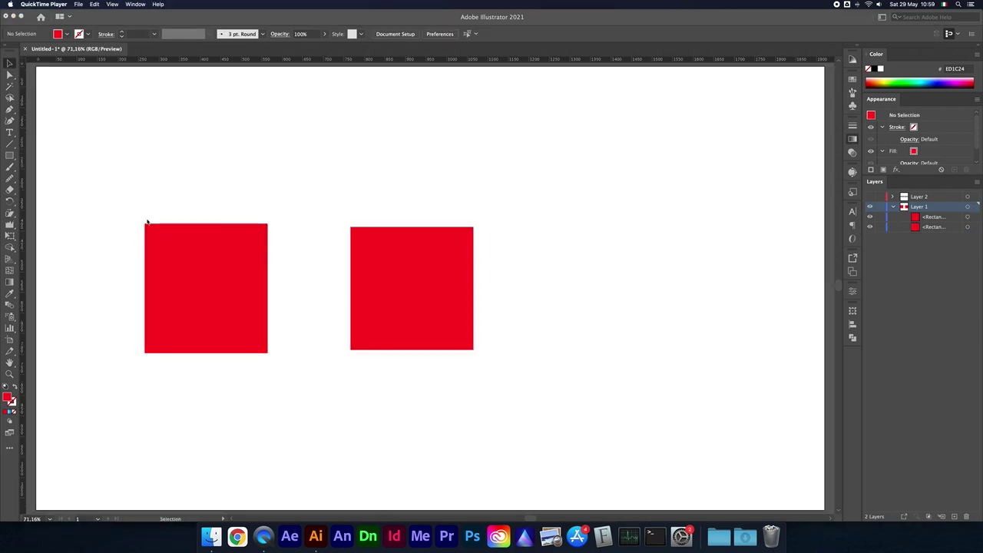
Shear the left red square into a parallelogram, then undo it.
left_click(75, 223)
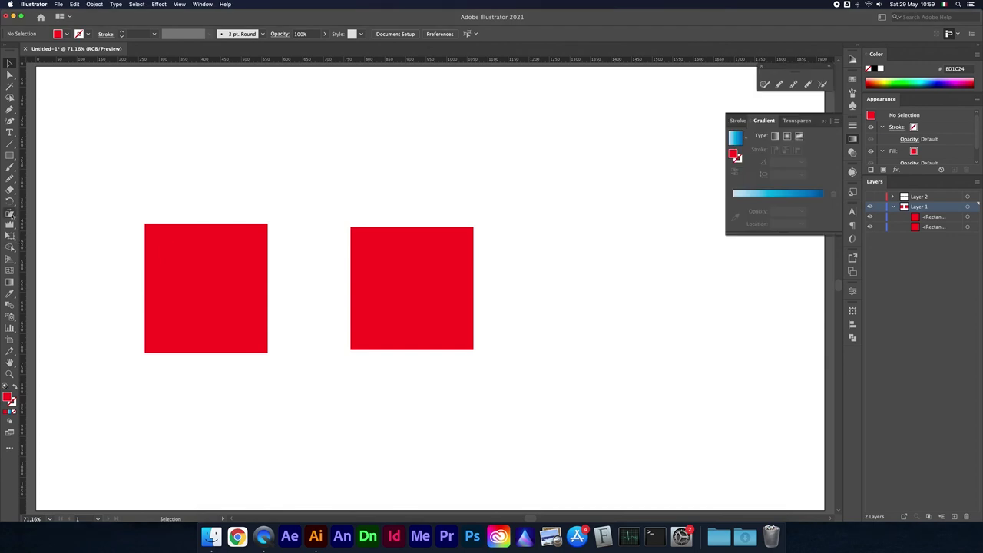
left_click(192, 245)
left_click(10, 217)
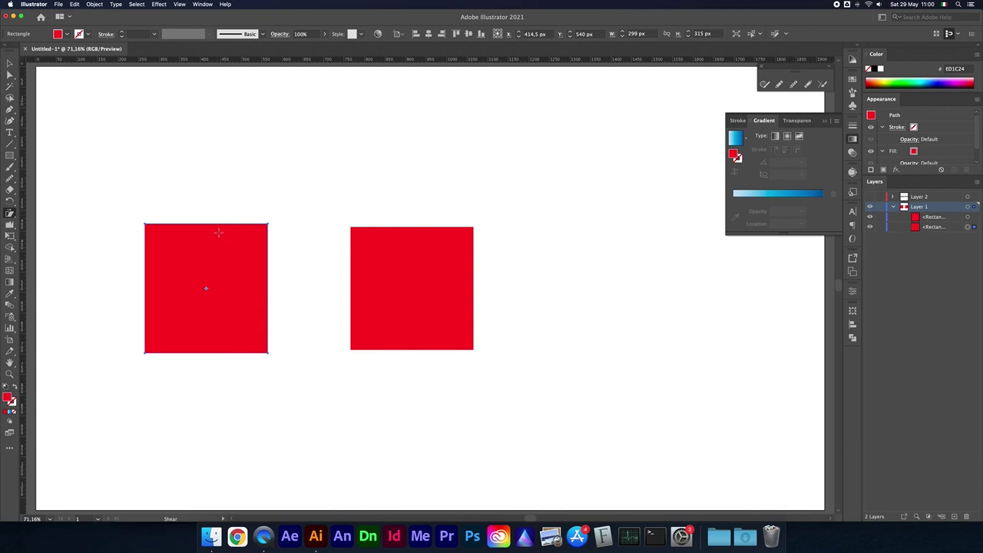
mouse_move(212, 227)
left_mouse_down()
mouse_move(179, 237)
mouse_move(259, 241)
mouse_move(213, 238)
left_mouse_up()
key("ctrl+z")
key("v")
Select both red squares and shear them into matching right-leaning parallelograms.
left_click_drag(191, 168, 374, 276)
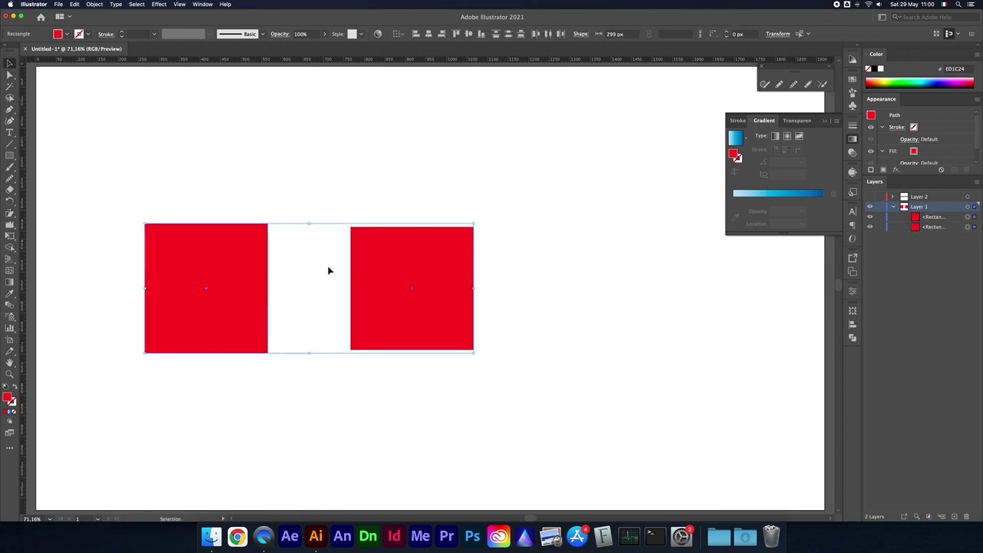
left_click(12, 215)
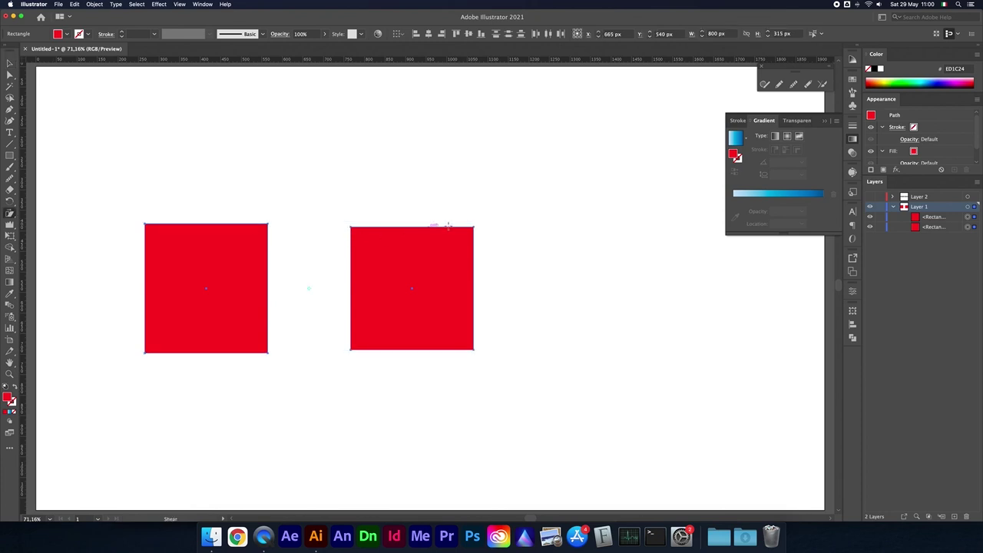
left_click_drag(453, 225, 520, 228)
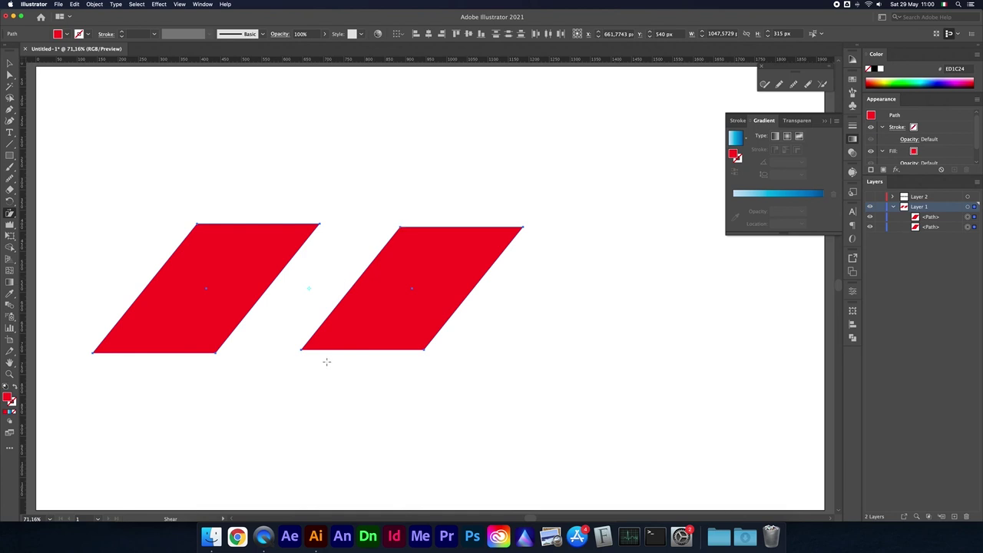
mouse_move(425, 350)
left_mouse_down()
mouse_move(434, 360)
mouse_move(381, 374)
mouse_move(362, 362)
mouse_move(423, 351)
mouse_move(399, 356)
left_mouse_up()
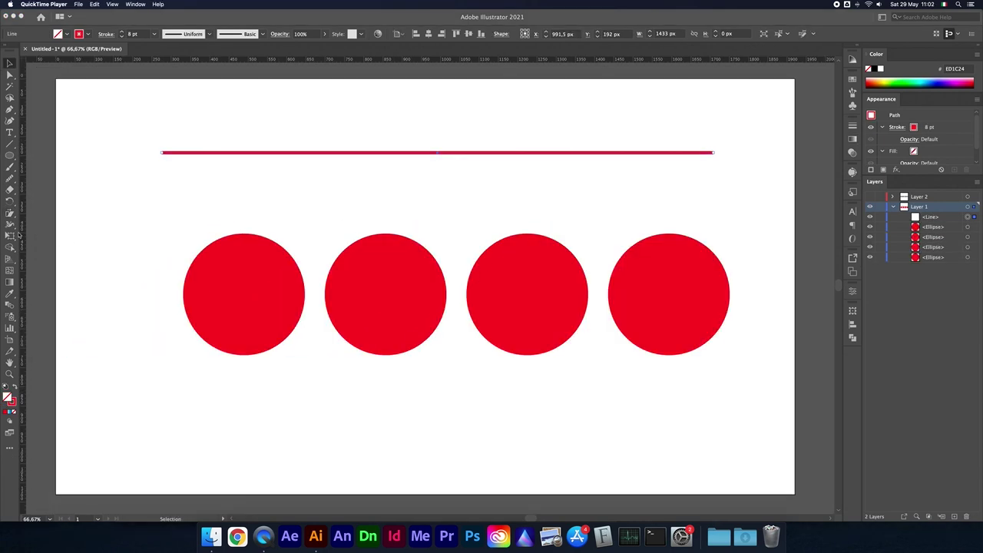
Select the long red line and nudge it slightly right and down.
left_click(151, 198)
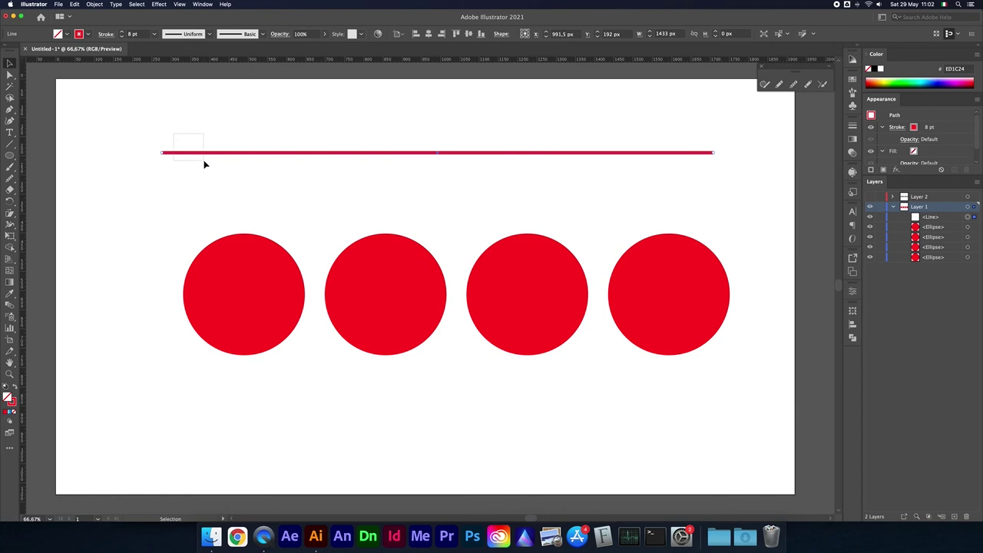
left_click(117, 241)
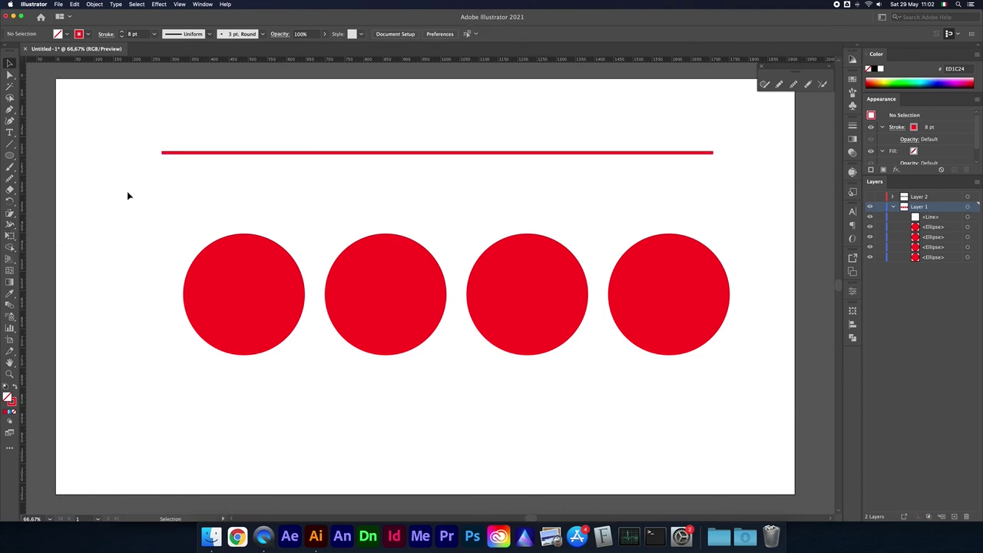
left_click(210, 152)
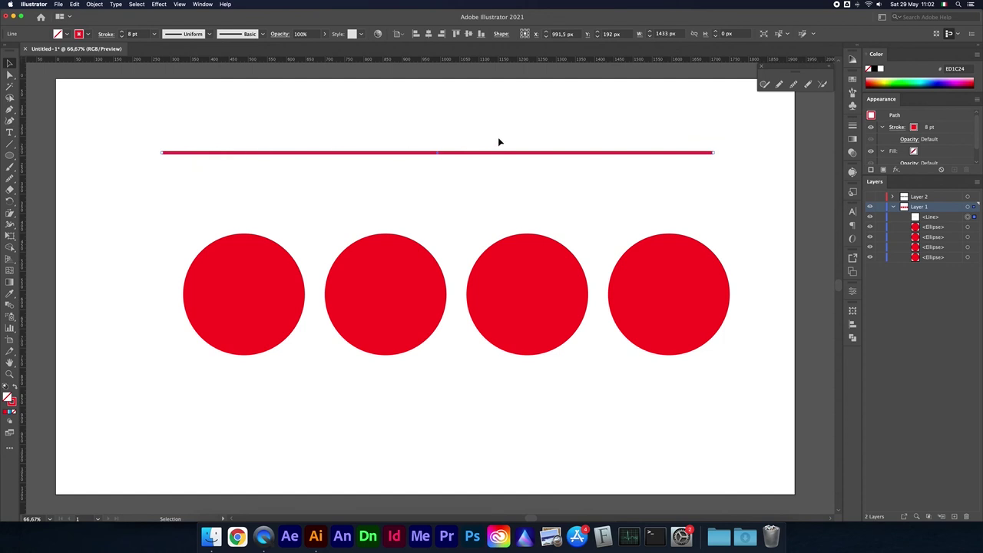
left_click_drag(492, 156, 502, 162)
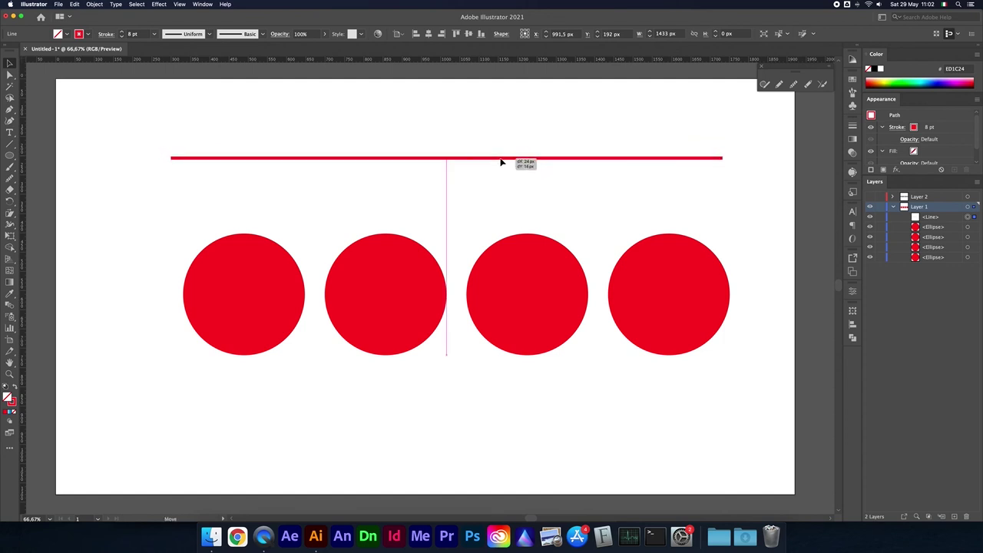
Use the Width tool to flare the line's left end into a horn, with bulges and pinches.
left_click(10, 225)
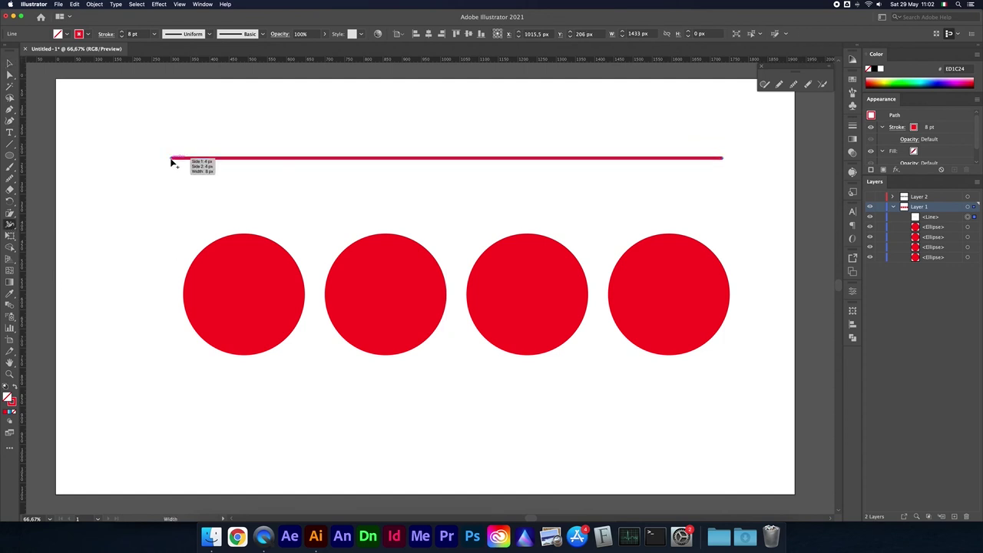
left_click_drag(172, 162, 174, 201)
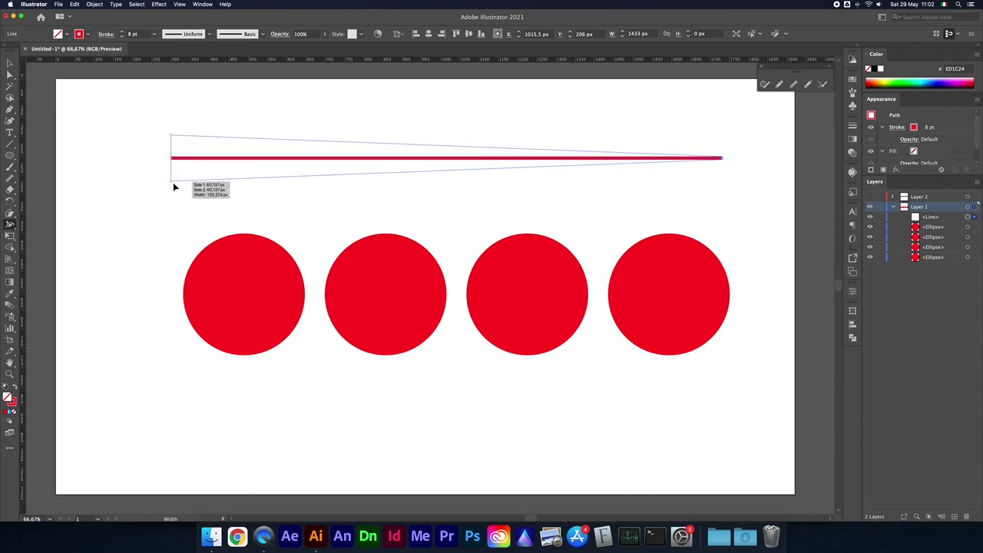
left_click_drag(174, 201, 176, 208)
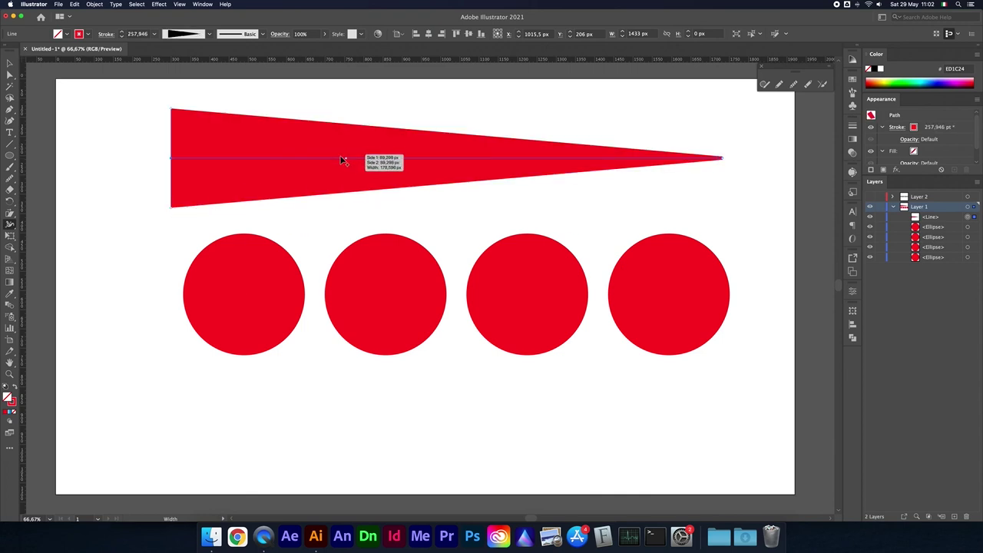
left_click_drag(337, 157, 338, 148)
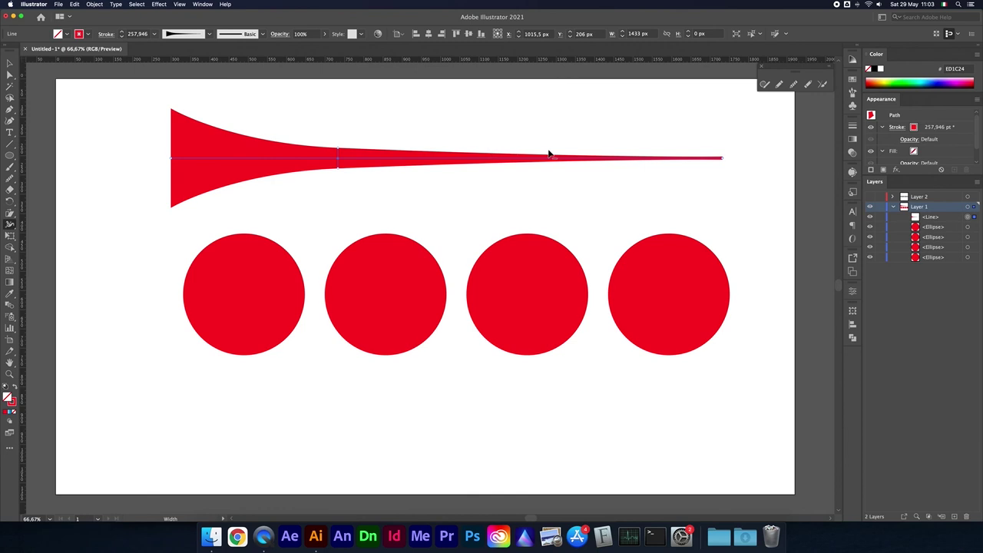
left_click_drag(546, 159, 548, 152)
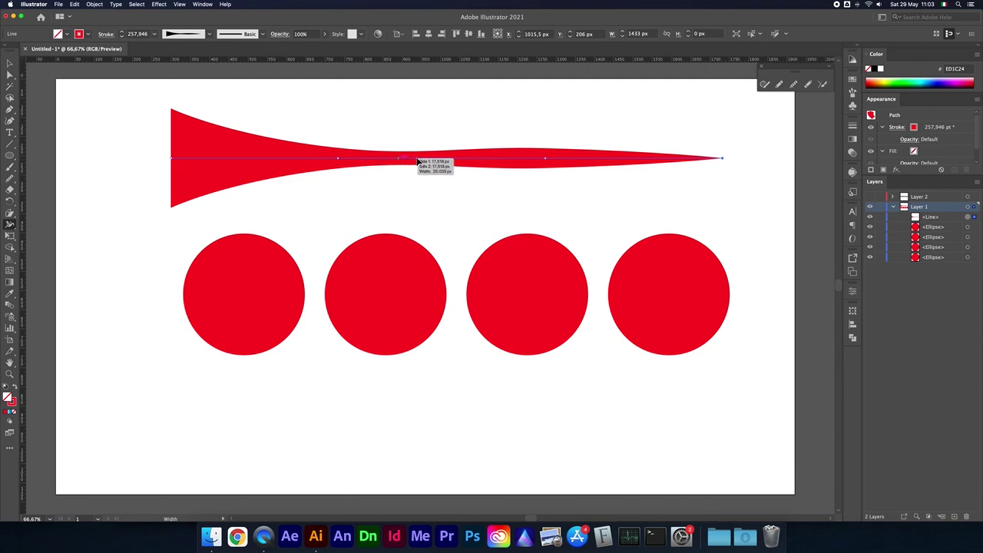
left_click_drag(426, 157, 427, 142)
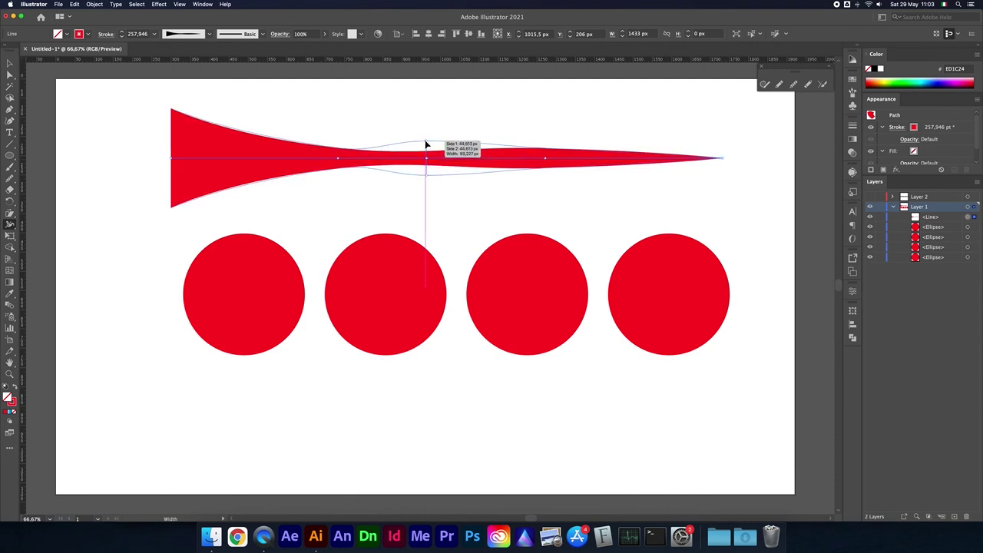
left_click_drag(284, 152, 298, 181)
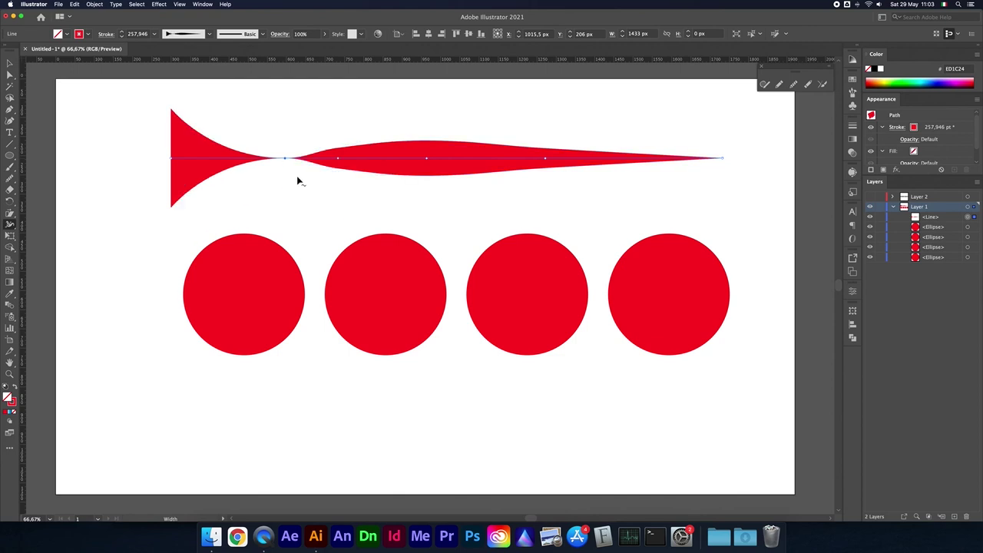
left_click_drag(204, 164, 201, 156)
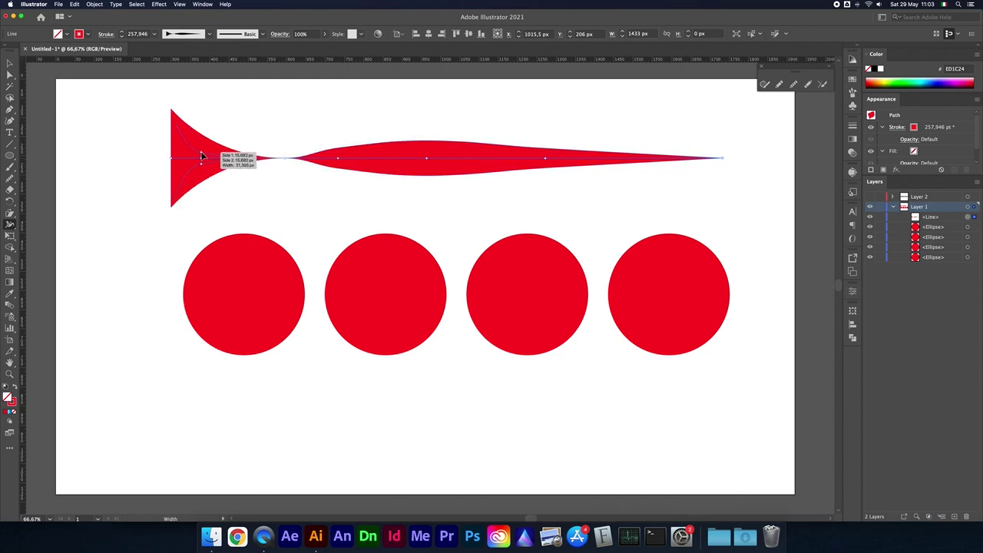
left_click_drag(201, 156, 201, 155)
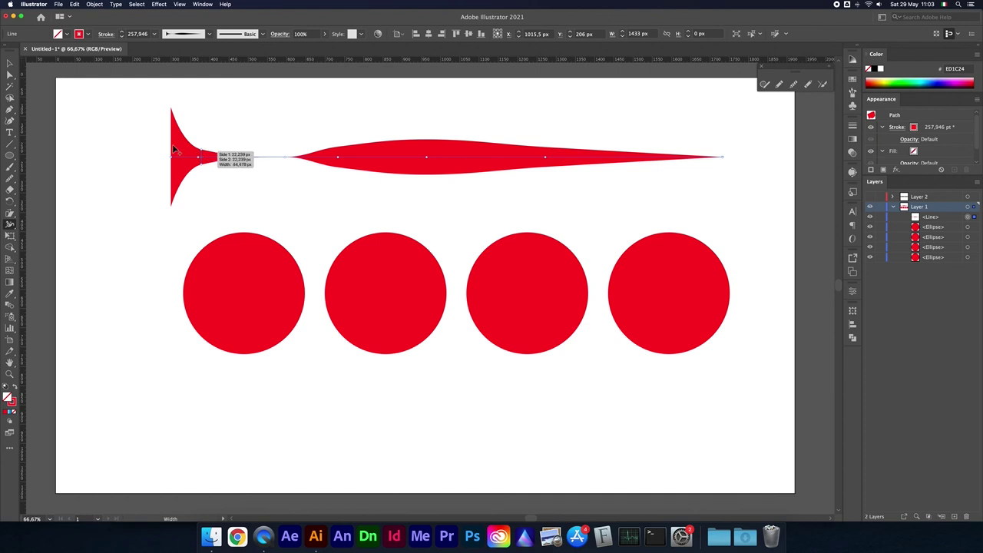
Preview the stroke, then add a left bulge, a pinch and a wide bulge right of centre.
left_click(10, 64)
left_click(323, 221)
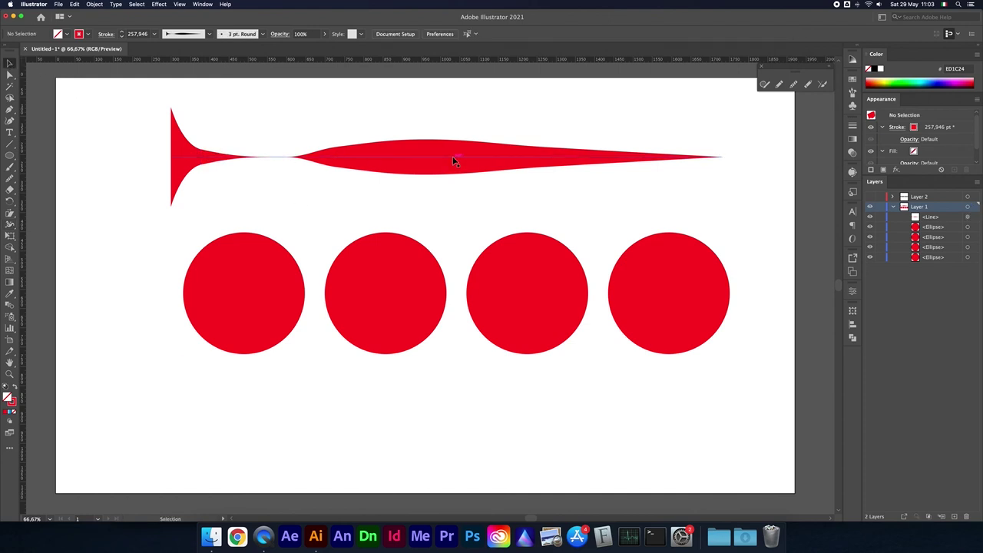
left_click(292, 159)
left_click(10, 223)
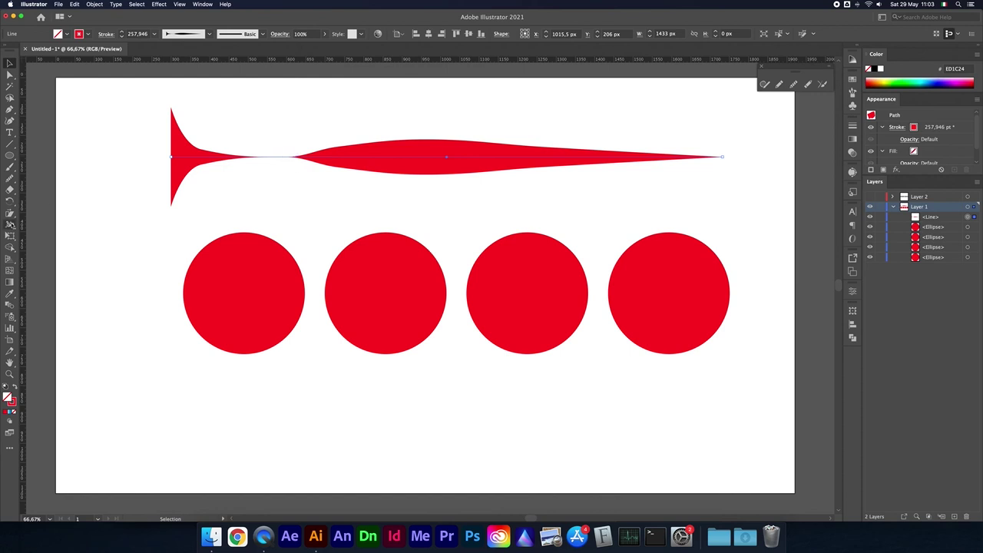
left_click_drag(279, 157, 297, 155)
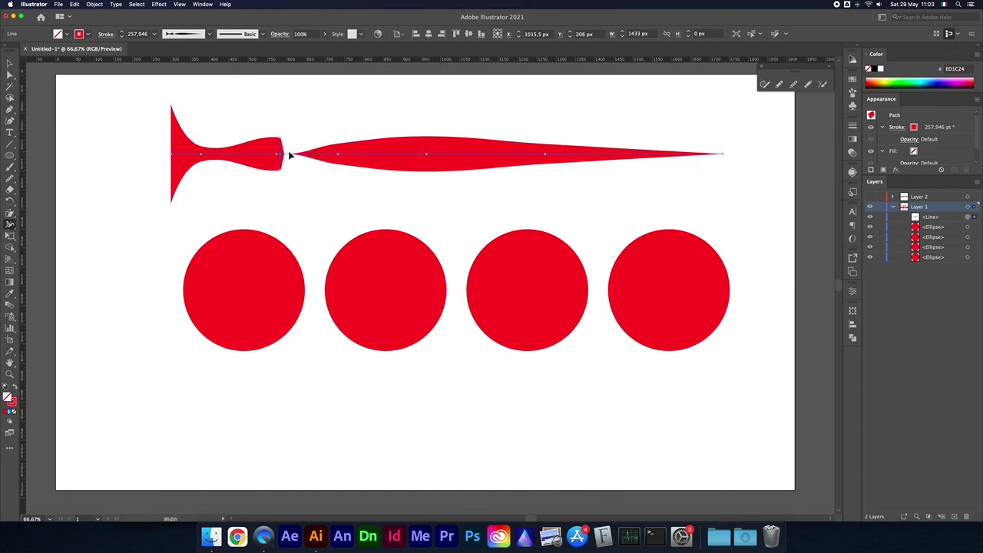
left_click_drag(297, 155, 338, 142)
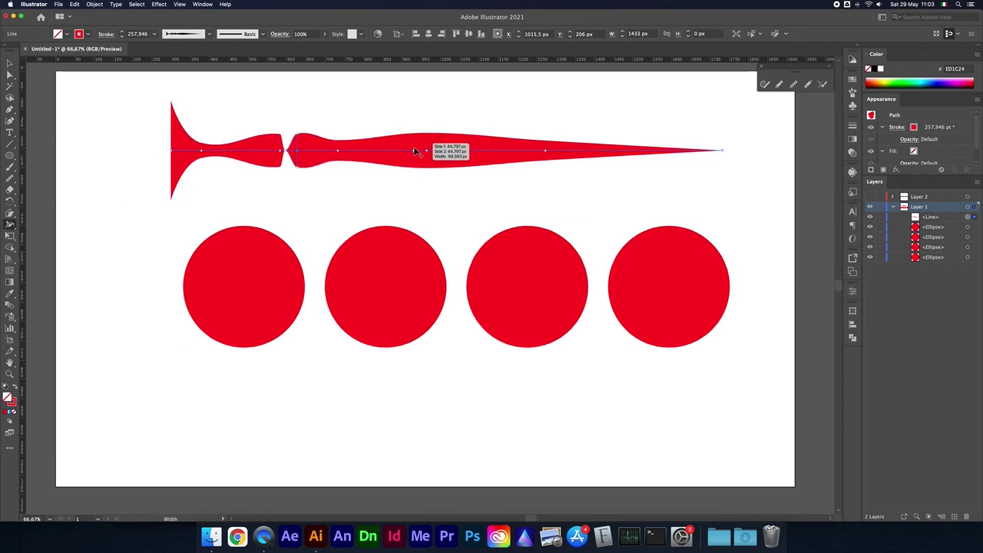
left_click_drag(476, 150, 478, 126)
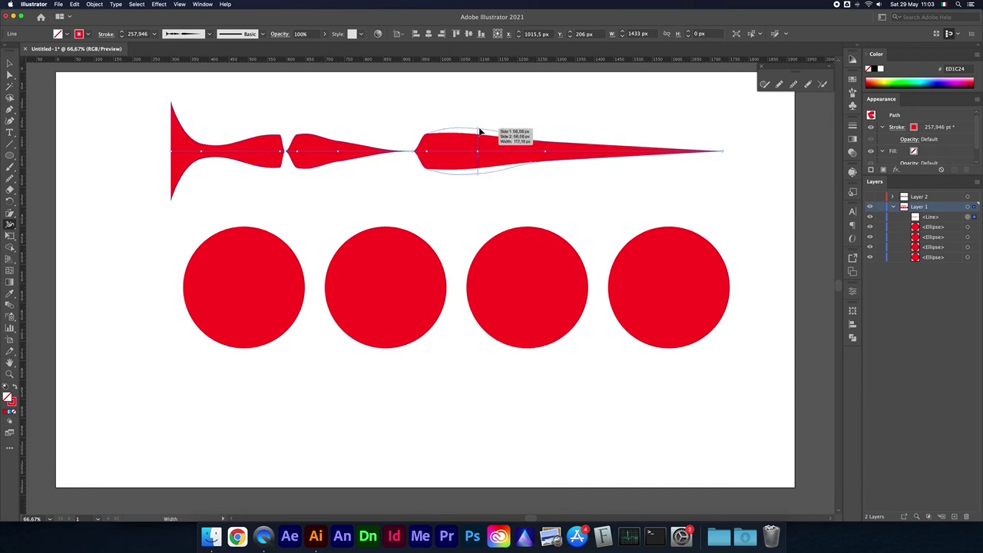
left_click(10, 224)
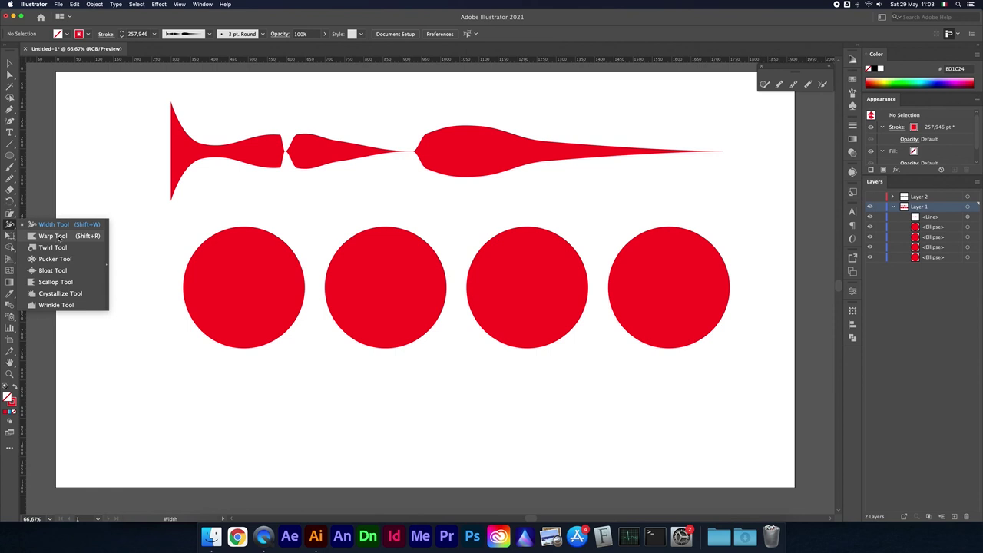
Warp dents into the first circle's upper-left, lower, left and top edges.
left_click(58, 236)
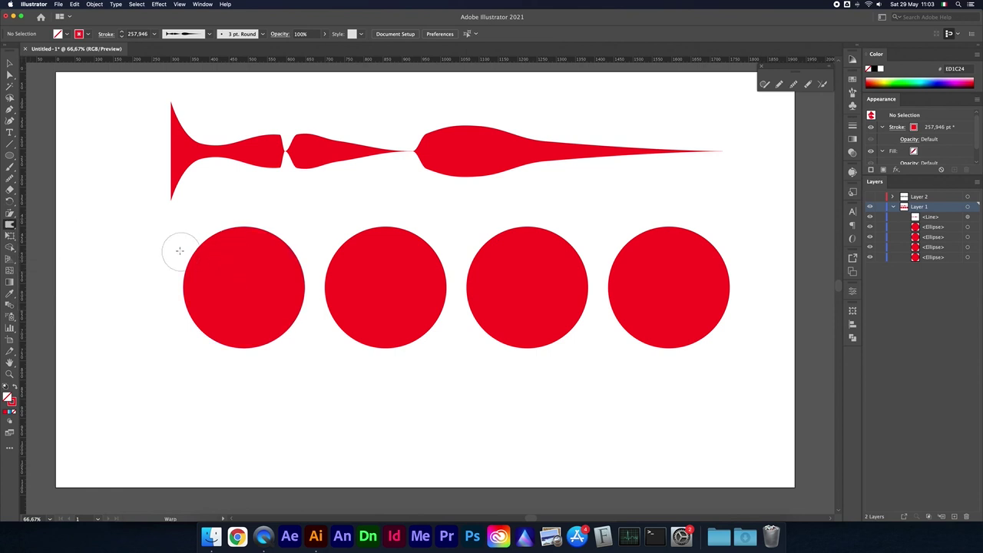
left_click_drag(177, 251, 222, 259)
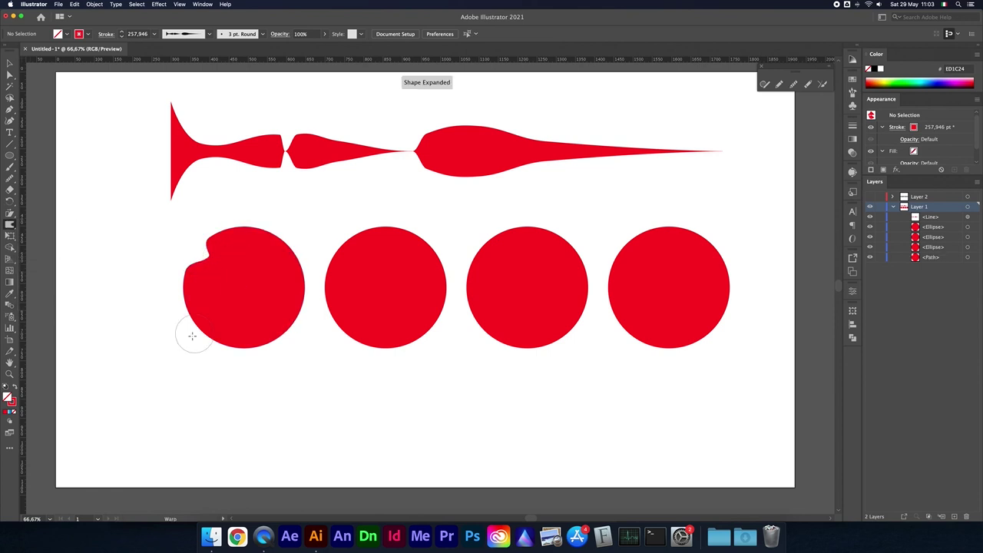
left_click_drag(223, 305, 274, 351)
mouse_move(259, 318)
left_mouse_down()
mouse_move(285, 307)
mouse_move(253, 281)
left_mouse_up()
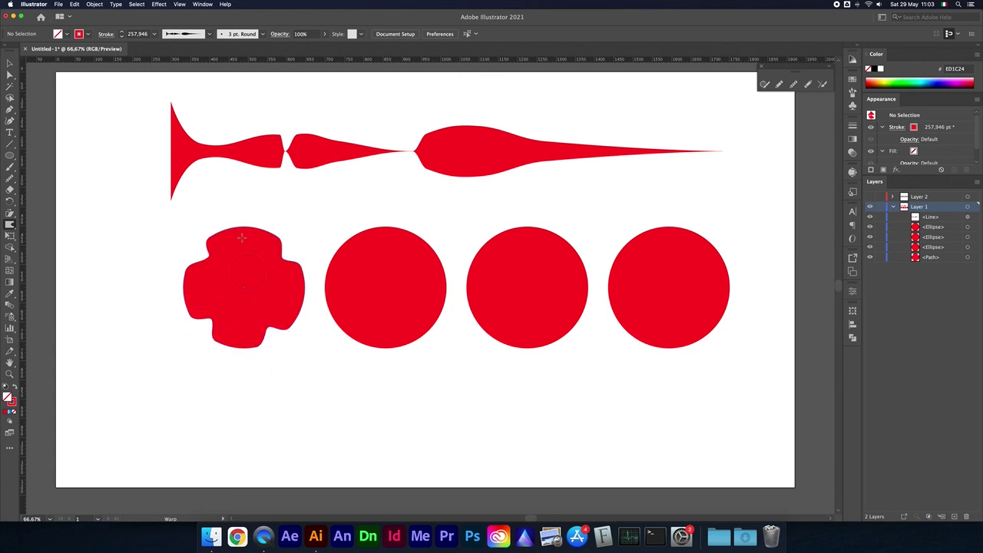
left_click_drag(176, 284, 209, 291)
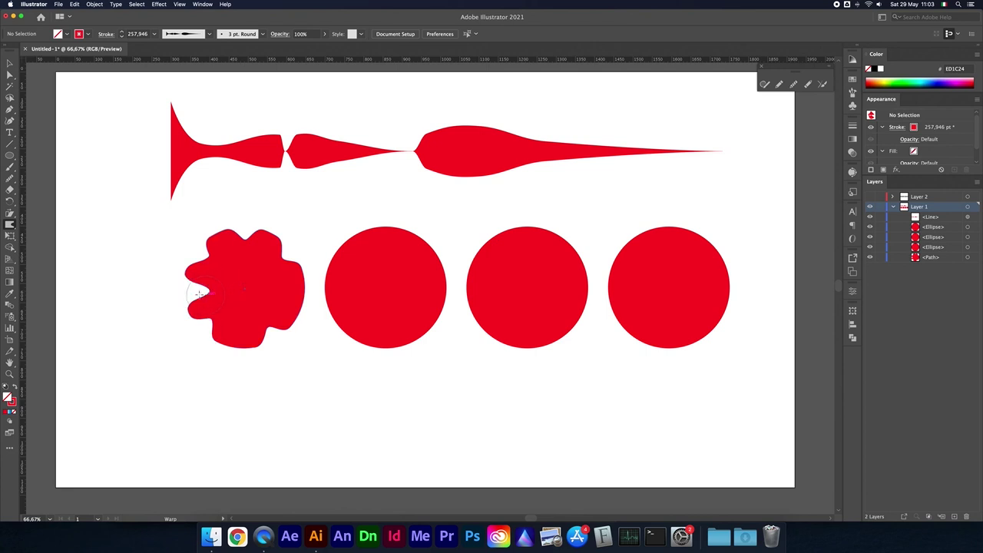
mouse_move(244, 229)
left_mouse_down()
mouse_move(261, 261)
mouse_move(260, 301)
left_mouse_up()
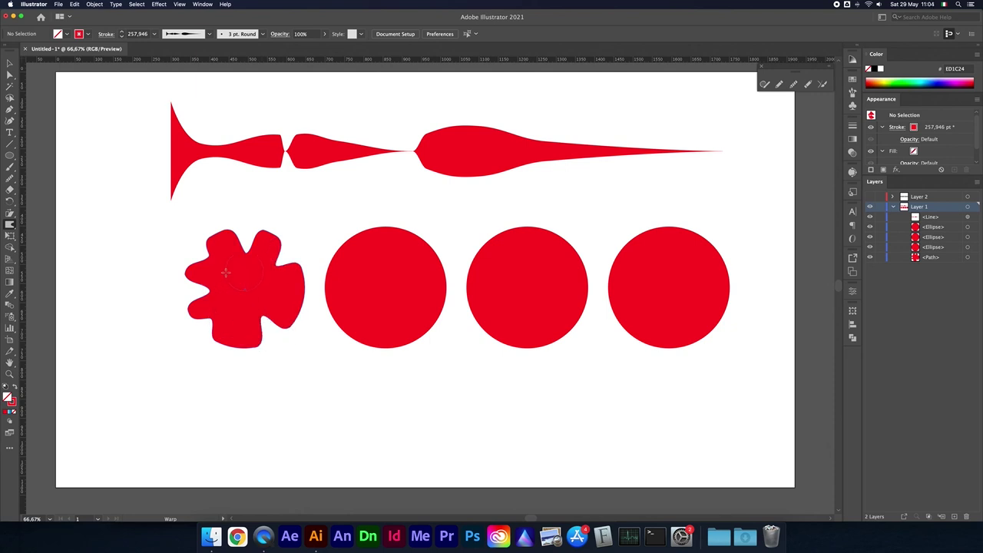
left_click(10, 225)
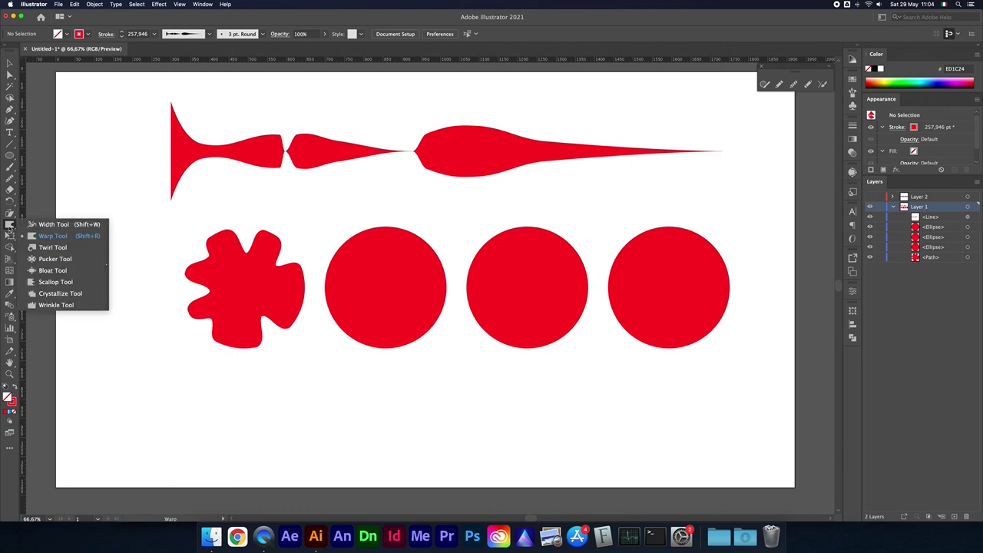
Twirl the first blob's lobes and lower-left edges into curls, leaving Twirl options unchanged.
left_click(51, 248)
left_click_drag(188, 254, 243, 339)
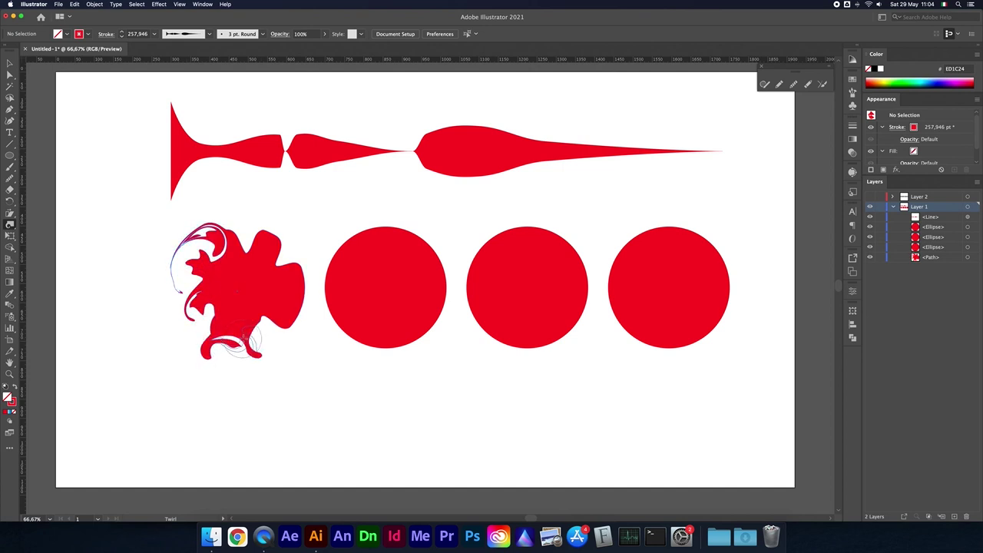
left_click_drag(242, 342, 274, 245)
double_click(10, 225)
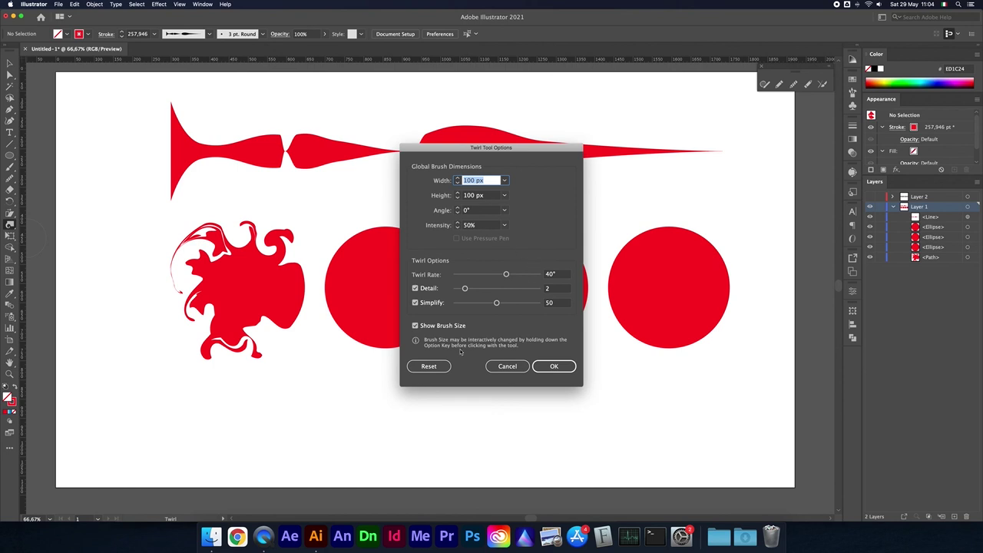
left_click(507, 366)
mouse_move(277, 316)
left_mouse_down()
mouse_move(258, 338)
mouse_move(199, 323)
mouse_move(184, 276)
mouse_move(189, 249)
mouse_move(234, 231)
mouse_move(288, 231)
mouse_move(299, 308)
mouse_move(284, 338)
mouse_move(254, 342)
mouse_move(192, 304)
mouse_move(175, 256)
mouse_move(178, 311)
mouse_move(222, 329)
mouse_move(201, 355)
mouse_move(230, 361)
mouse_move(222, 321)
left_mouse_up()
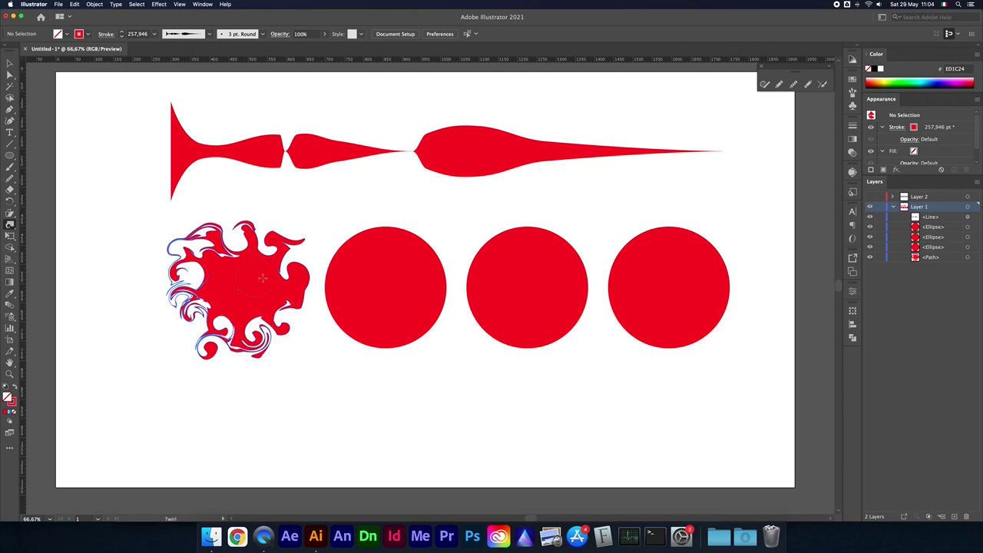
left_click_drag(190, 273, 186, 275)
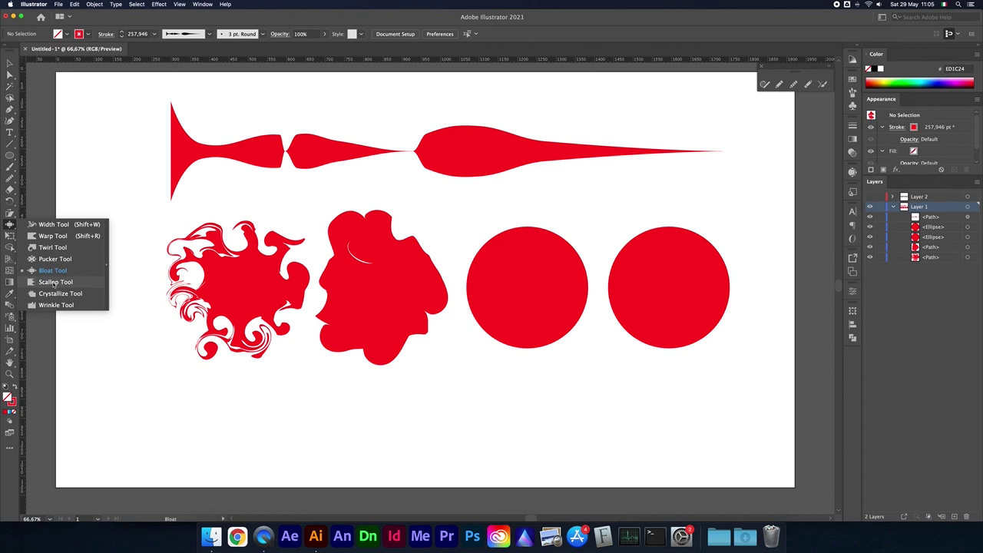
Scallop the third circle's top, right, lower and left edges, leaving Scallop options unchanged.
left_click(46, 283)
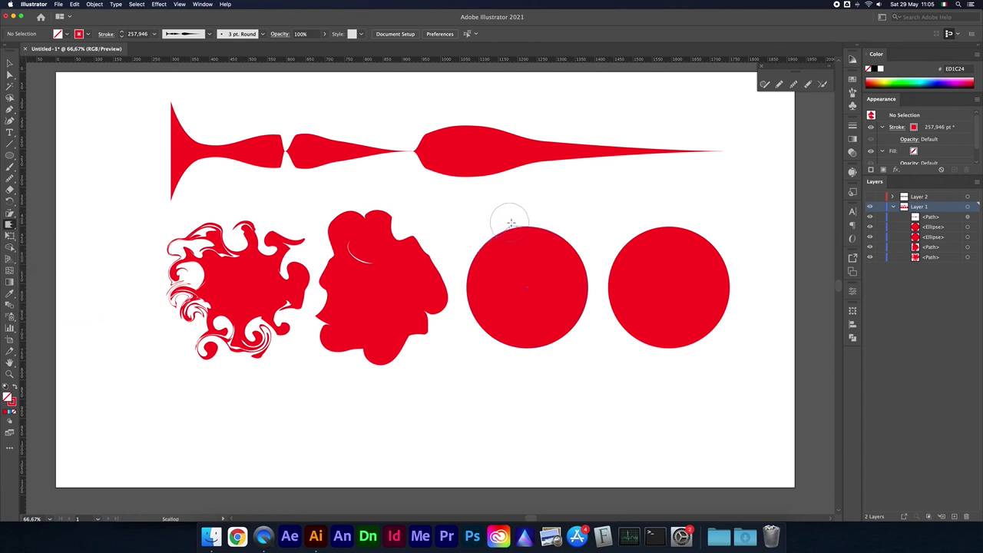
left_click(558, 234)
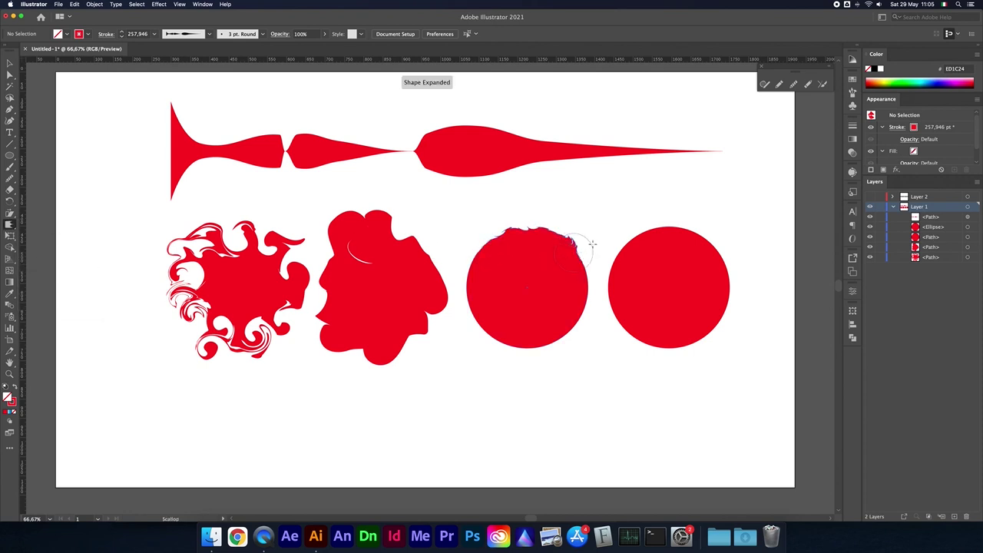
left_click_drag(569, 301, 581, 358)
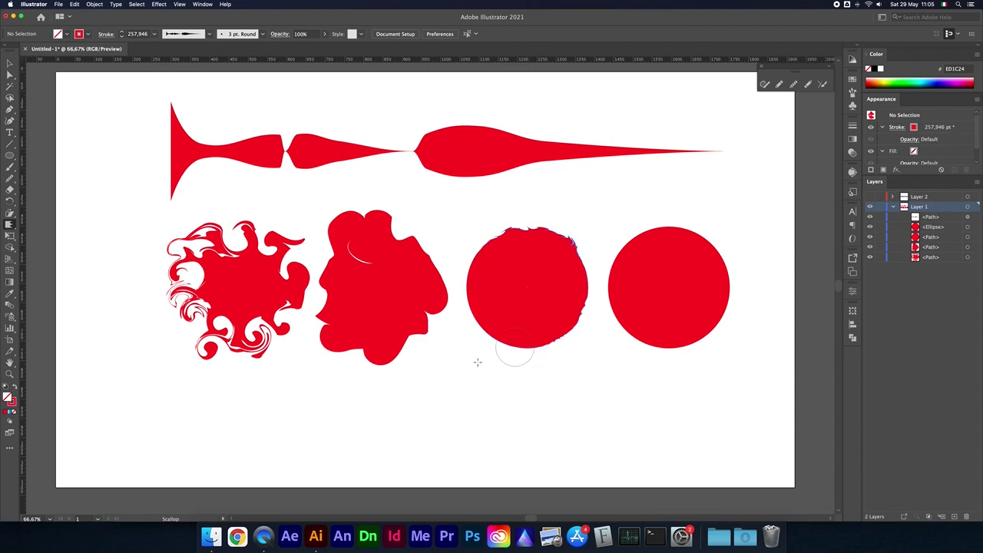
mouse_move(500, 335)
left_mouse_down()
mouse_move(498, 235)
mouse_move(588, 243)
mouse_move(587, 308)
mouse_move(564, 345)
mouse_move(509, 361)
mouse_move(483, 346)
mouse_move(466, 315)
left_mouse_up()
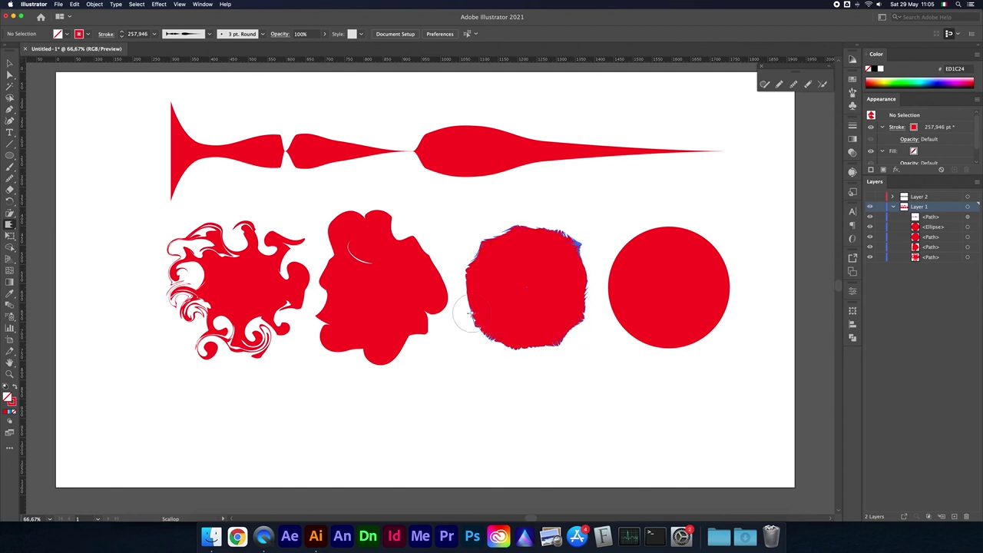
double_click(9, 224)
left_click(508, 378)
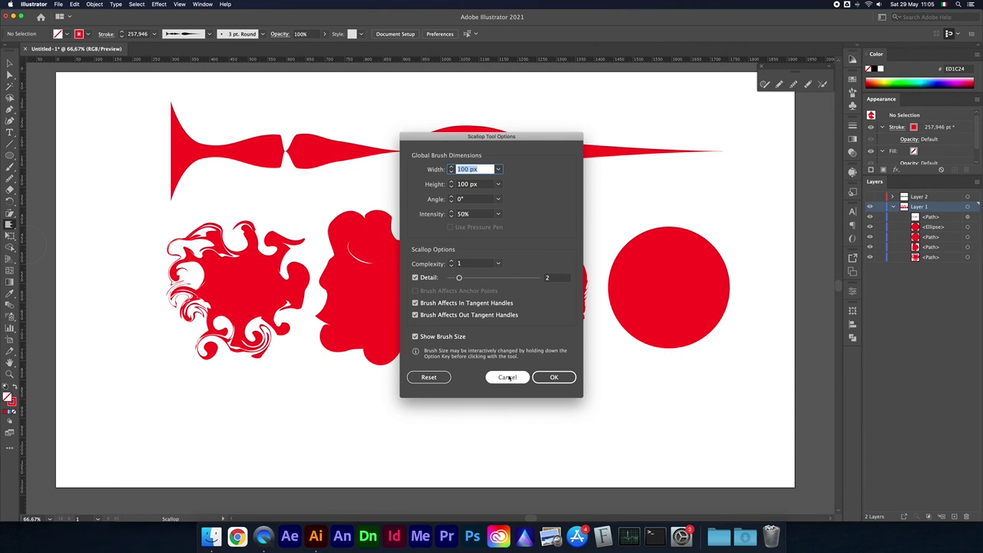
left_click(508, 377)
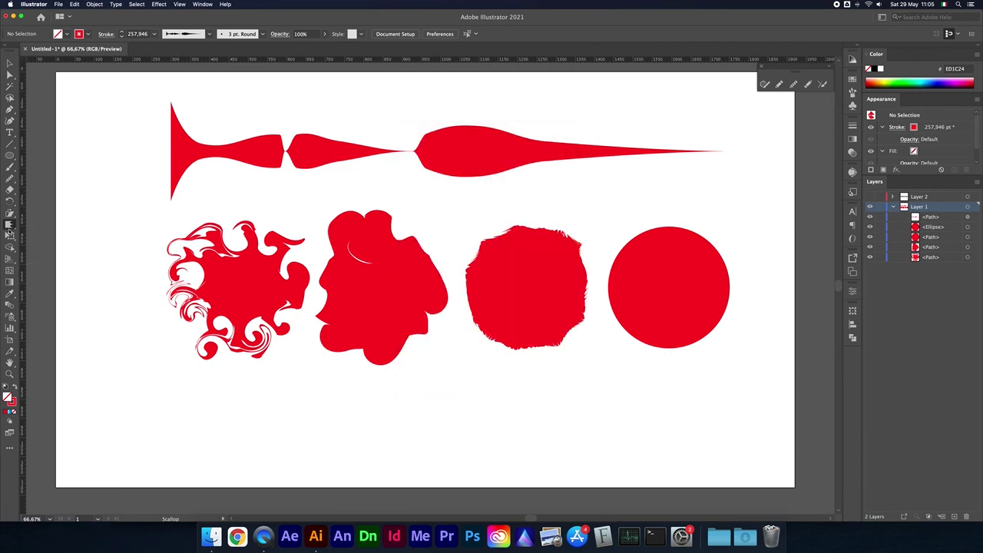
left_click_drag(9, 224, 77, 293)
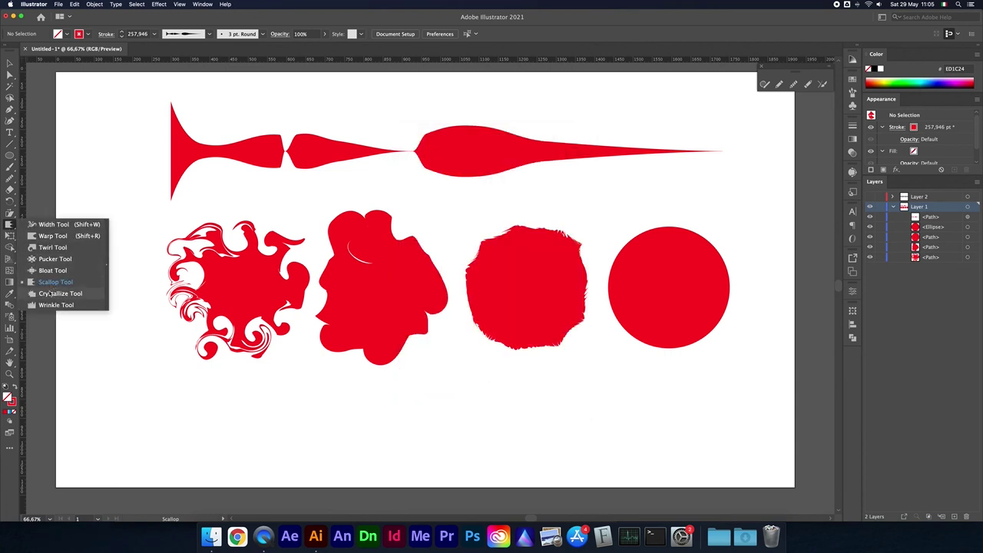
Crystallize the fourth circle into spikes and wrinkle the edges of the first two blobs.
left_click_drag(566, 243, 577, 236)
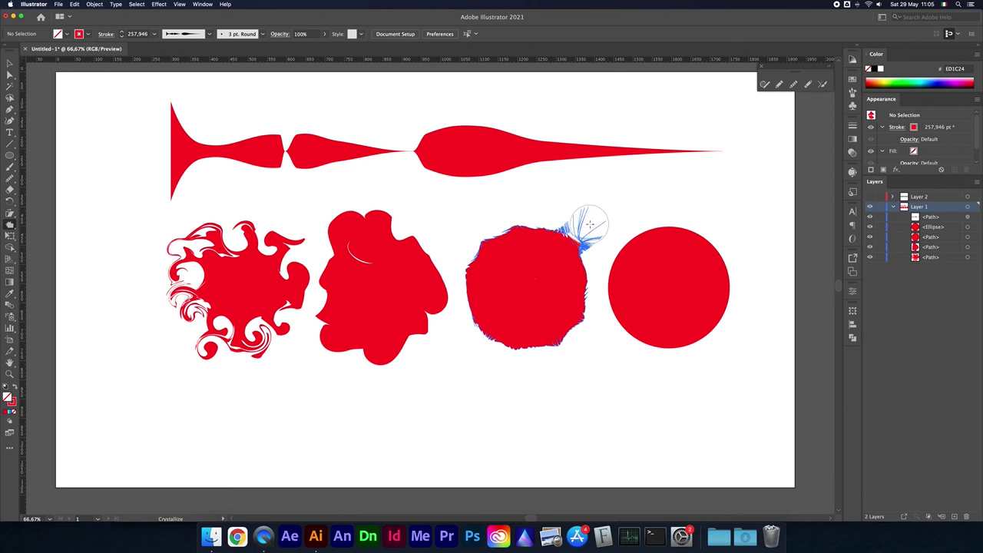
mouse_move(648, 248)
left_mouse_down()
mouse_move(737, 252)
mouse_move(684, 335)
mouse_move(622, 283)
mouse_move(613, 261)
mouse_move(649, 209)
mouse_move(631, 219)
mouse_move(706, 226)
mouse_move(739, 250)
mouse_move(729, 299)
mouse_move(699, 349)
mouse_move(670, 357)
mouse_move(633, 346)
mouse_move(615, 331)
mouse_move(640, 314)
mouse_move(599, 300)
left_mouse_up()
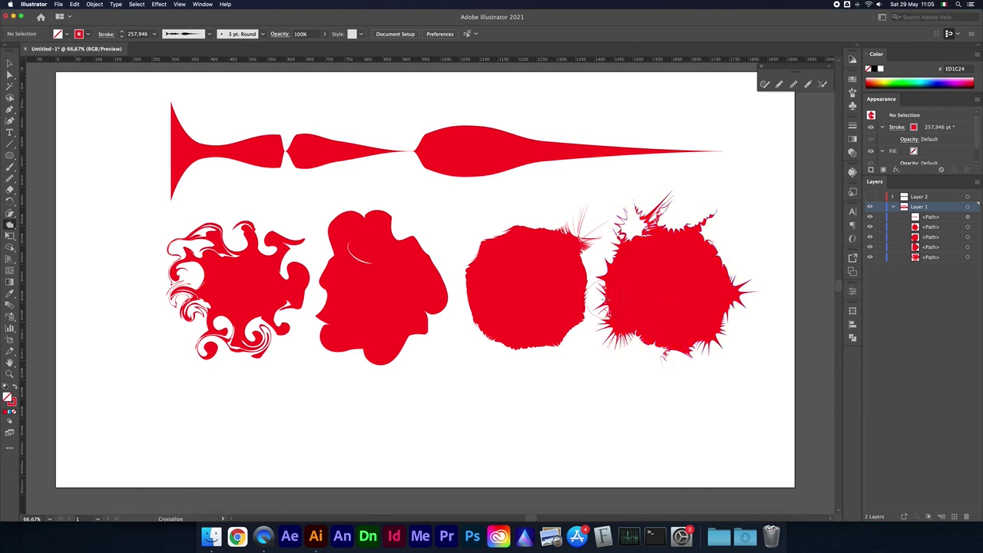
left_click(10, 225)
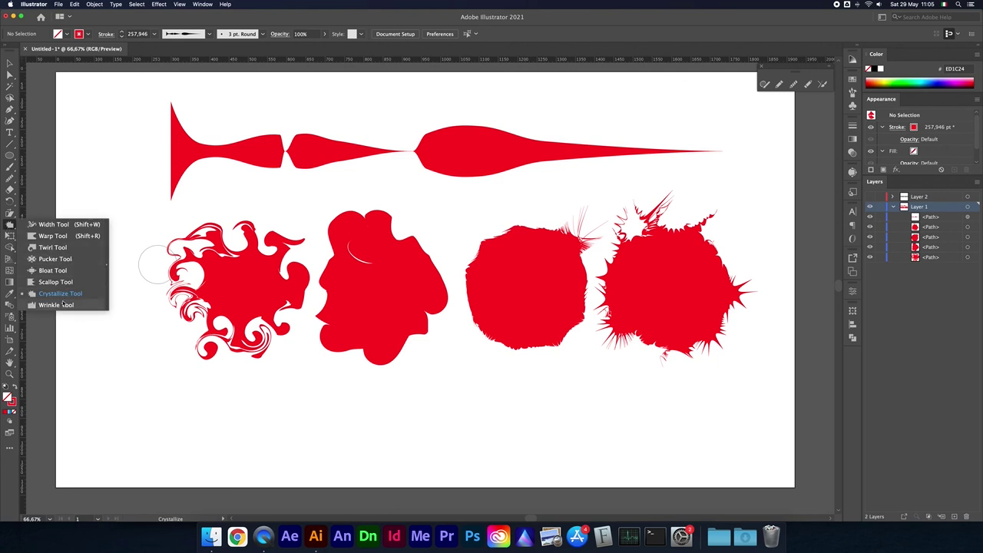
left_click(63, 305)
mouse_move(390, 226)
left_mouse_down()
mouse_move(416, 225)
mouse_move(441, 309)
mouse_move(412, 358)
mouse_move(345, 359)
mouse_move(321, 344)
mouse_move(313, 321)
mouse_move(338, 219)
mouse_move(327, 215)
left_mouse_up()
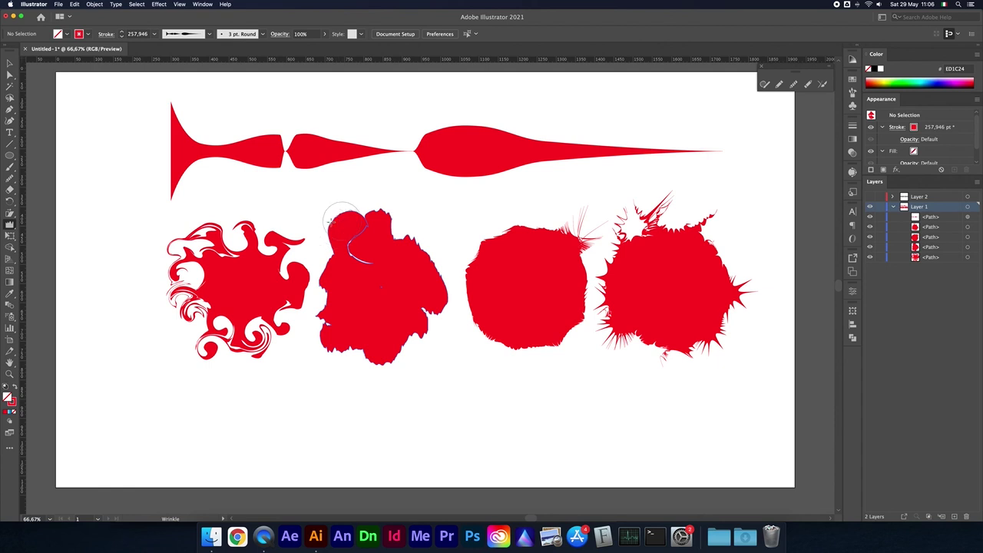
mouse_move(284, 250)
left_mouse_down()
mouse_move(303, 253)
mouse_move(296, 296)
mouse_move(261, 338)
mouse_move(204, 323)
mouse_move(180, 291)
mouse_move(201, 230)
mouse_move(261, 228)
mouse_move(300, 241)
mouse_move(298, 265)
left_mouse_up()
Select and then deselect the spiky fourth blob with the Selection tool.
left_click(8, 72)
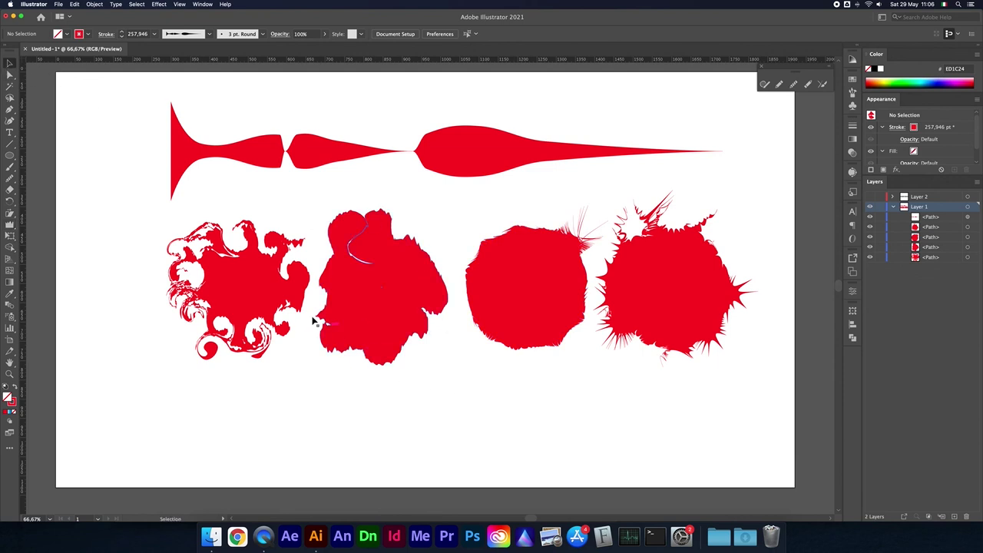
left_click(650, 291)
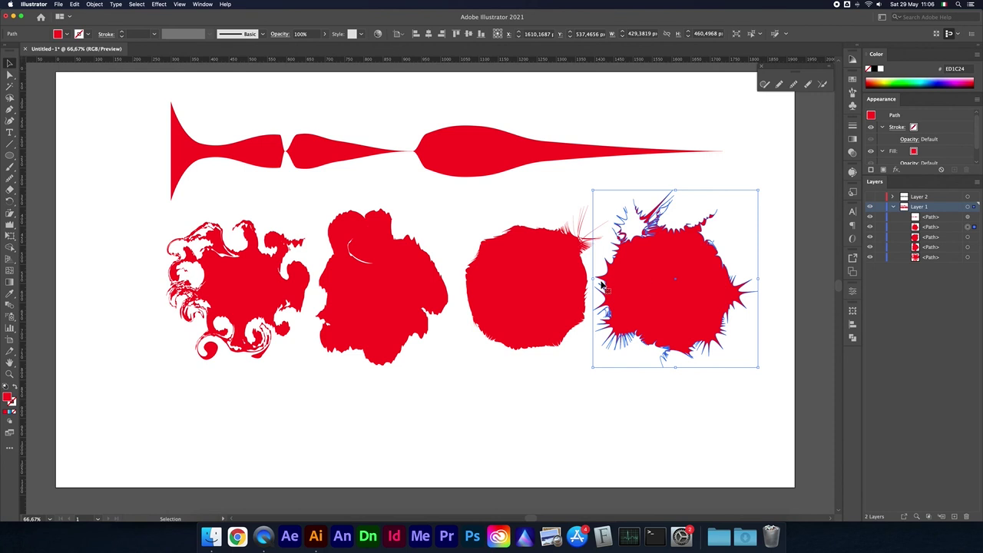
left_click(448, 206)
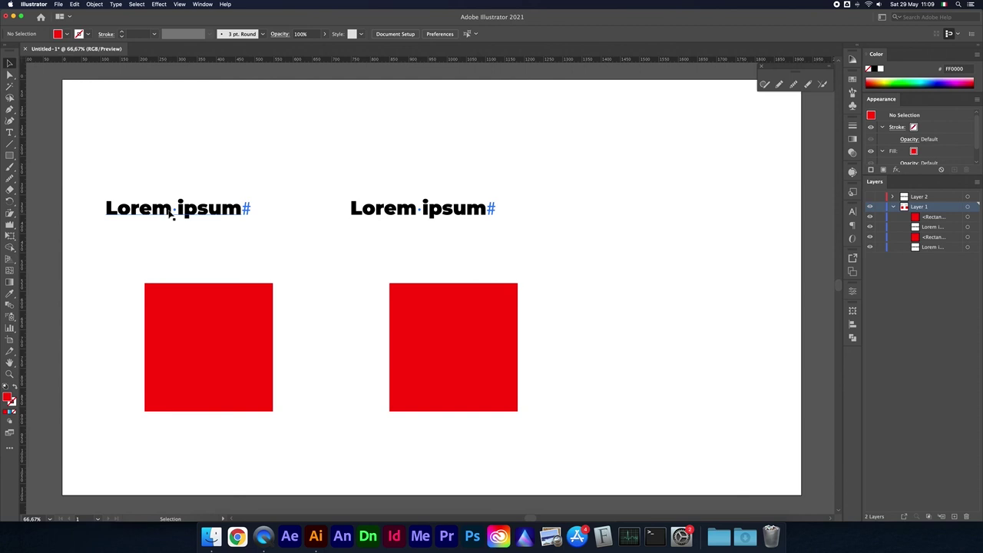
Colour the left Lorem ipsum heading red by sampling the red square with the Eyedropper.
left_click(9, 294)
left_click(140, 215)
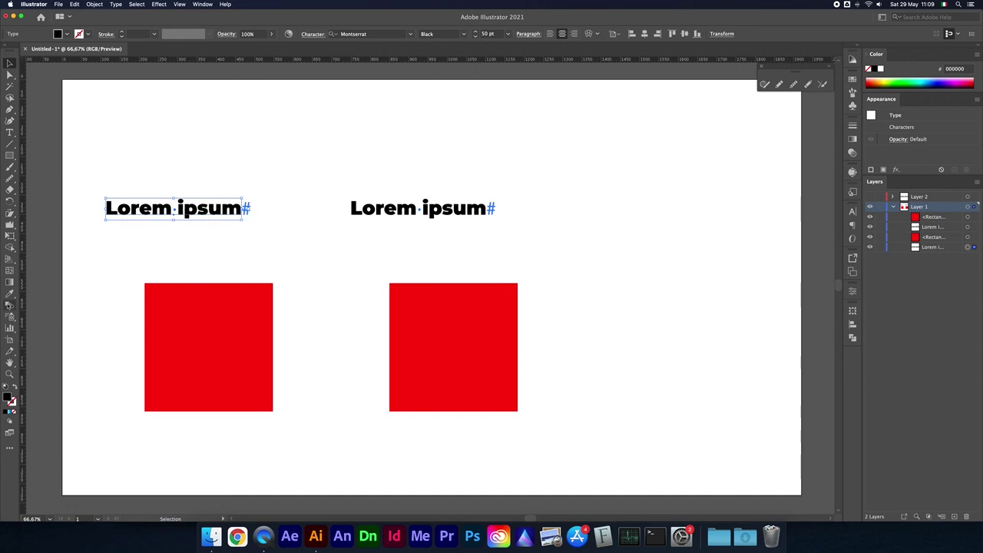
left_click(9, 298)
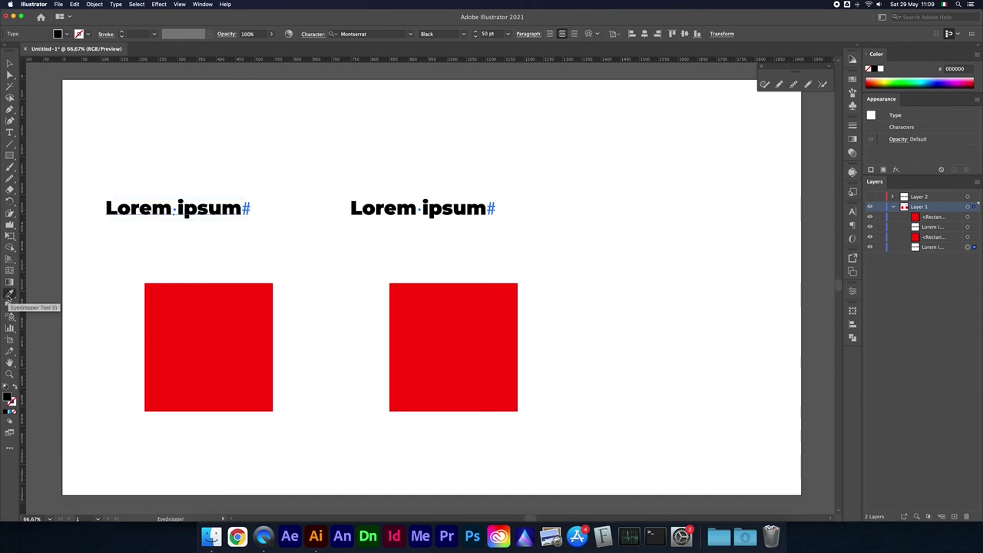
left_click(226, 307)
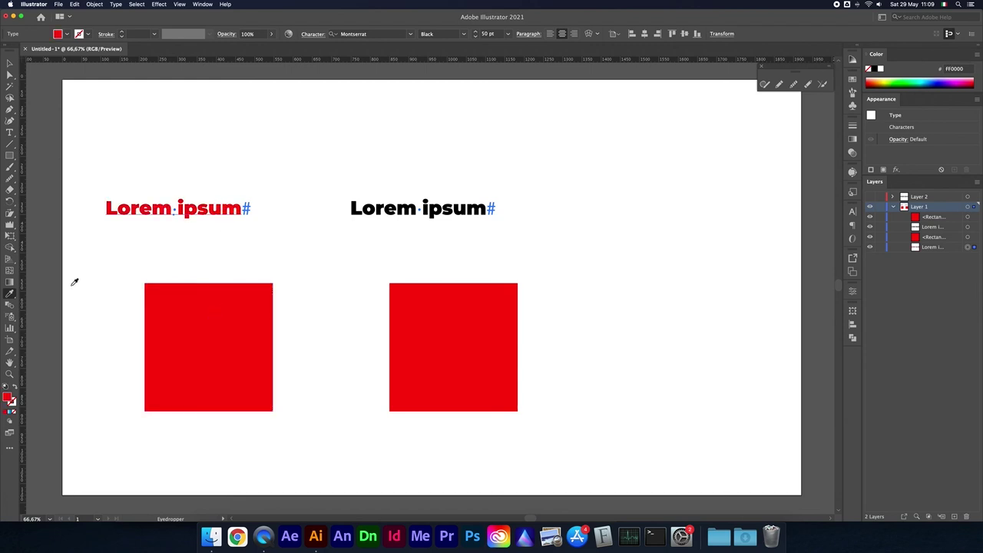
left_click(9, 62)
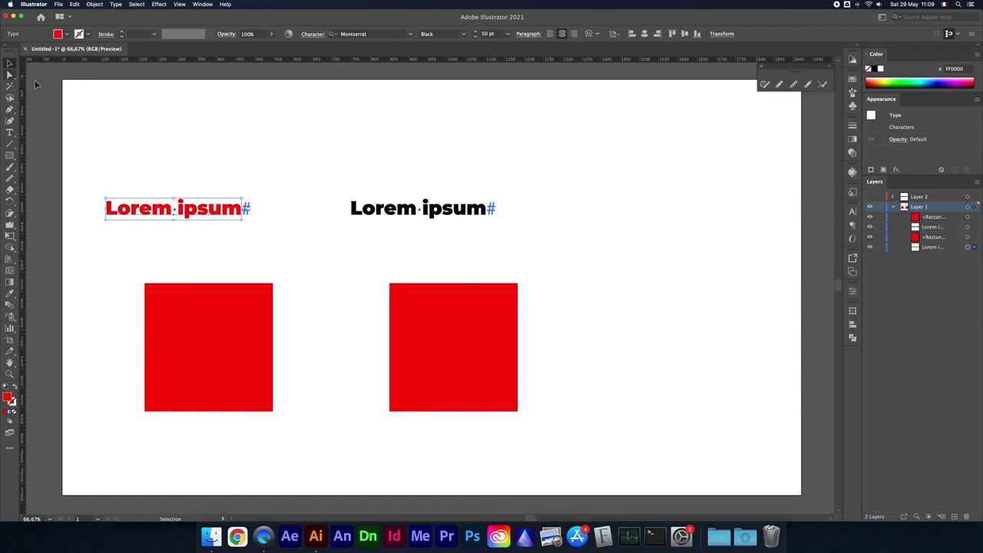
left_click(129, 144)
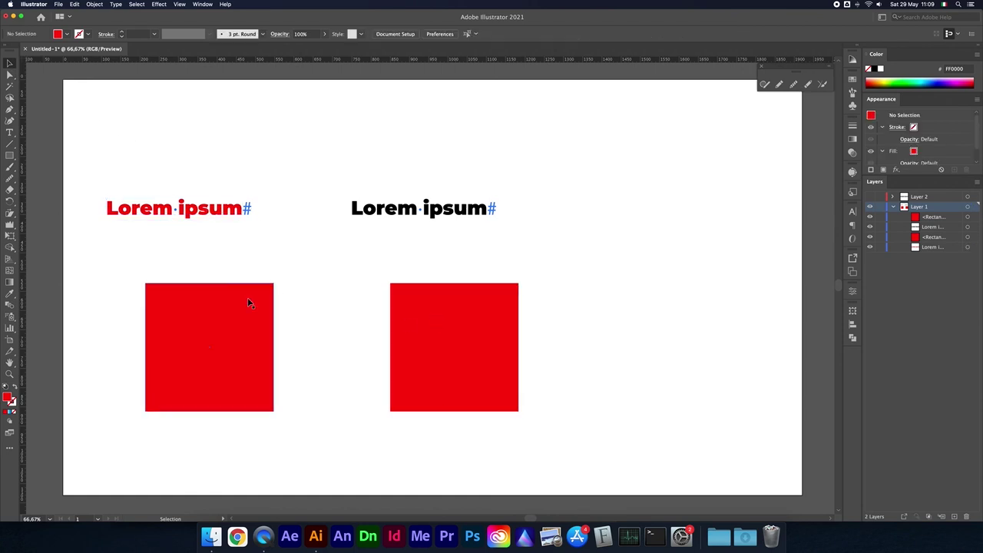
Cancel the fill Color Picker and select the red left heading.
double_click(7, 397)
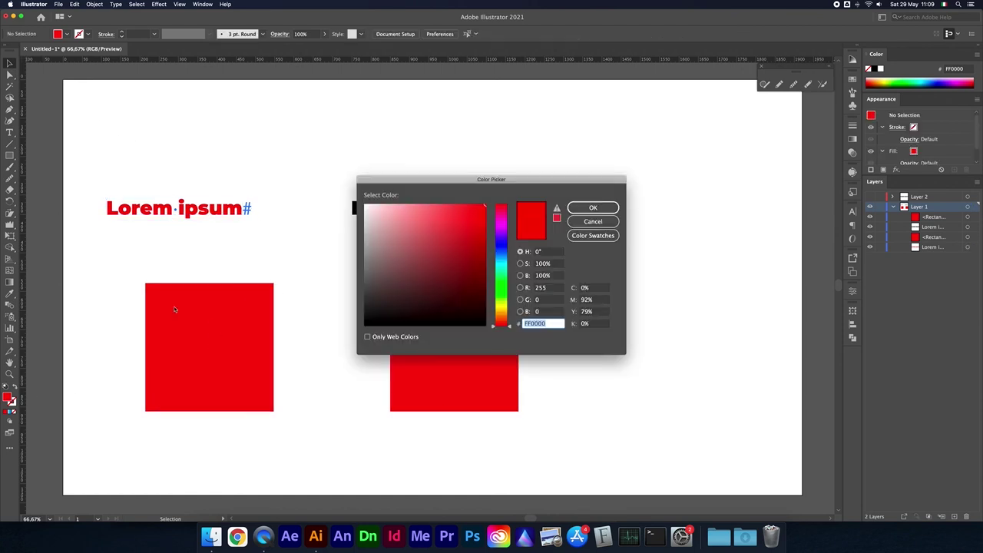
left_click(593, 222)
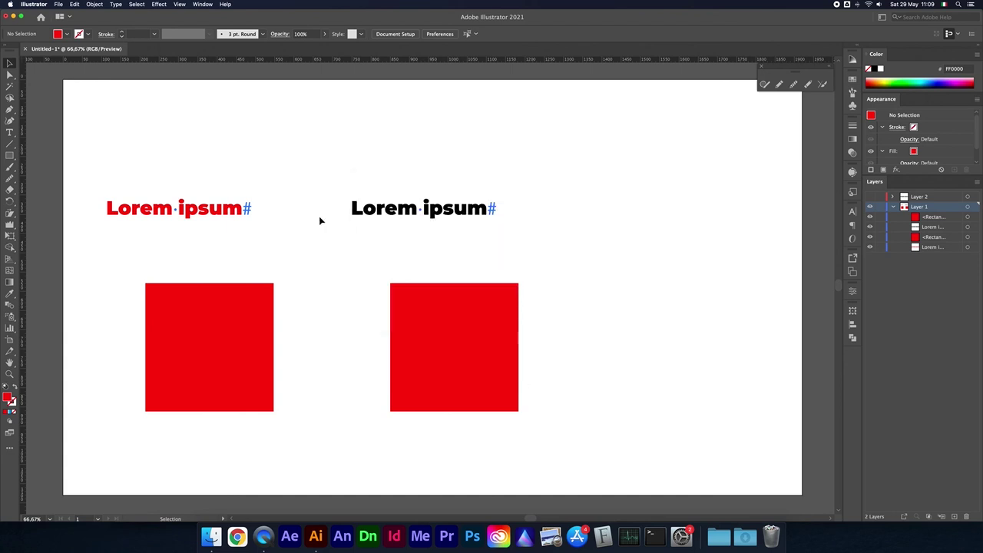
left_click_drag(210, 214, 221, 214)
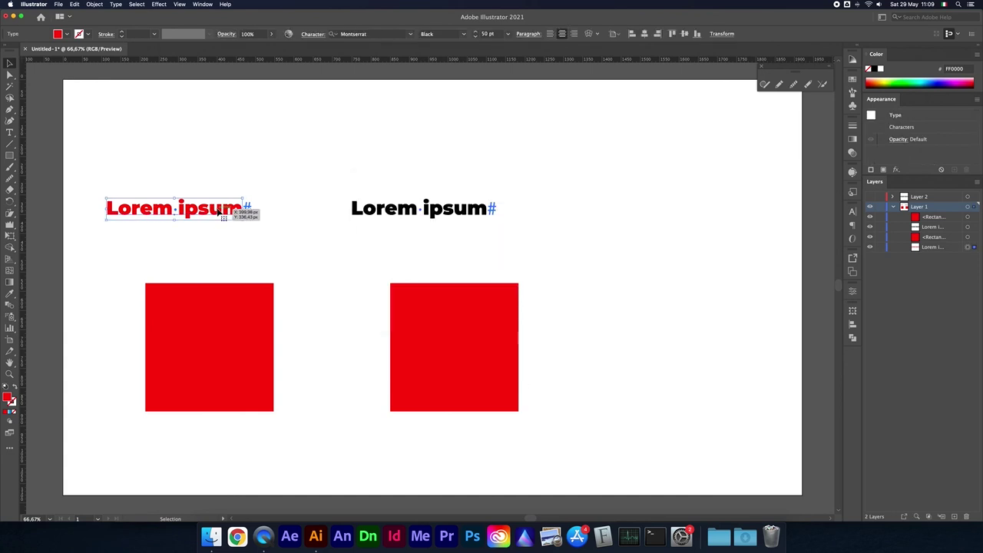
Make the left heading and red square black by sampling the right heading.
left_click(221, 298, "shift")
key("i")
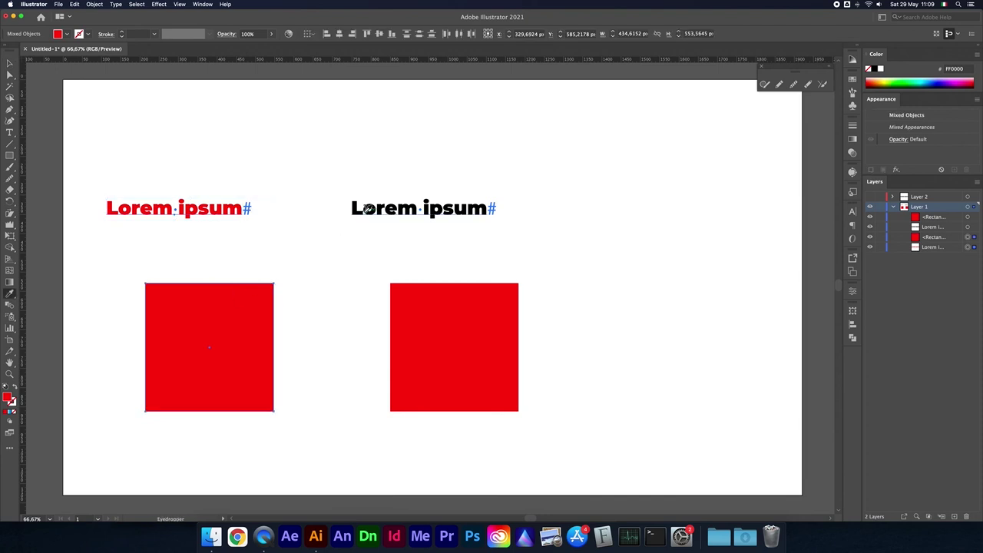
left_click(369, 205)
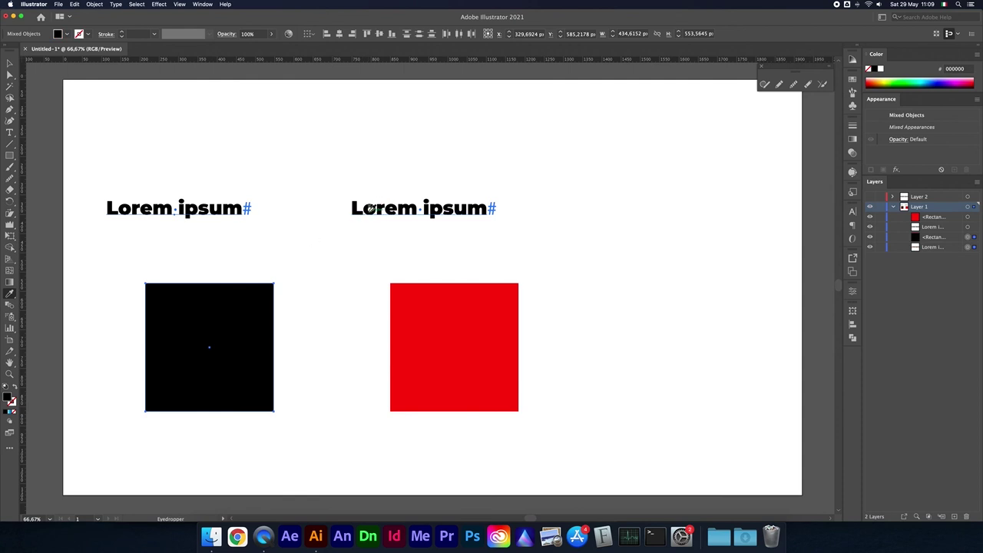
Restyle the right heading to the left's Montserrat Black and move the red square right.
left_click(11, 64)
left_click(423, 208)
left_click(411, 34)
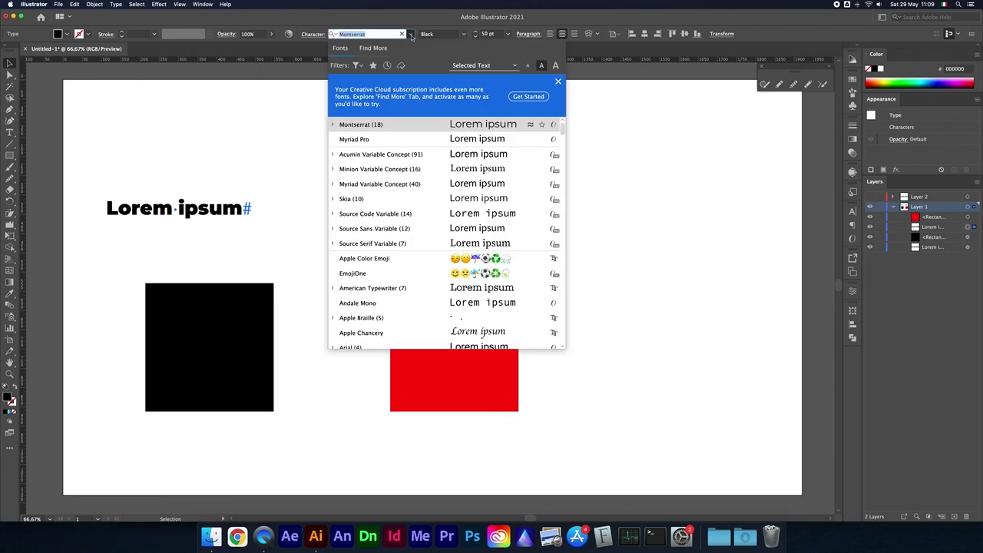
left_click(373, 170)
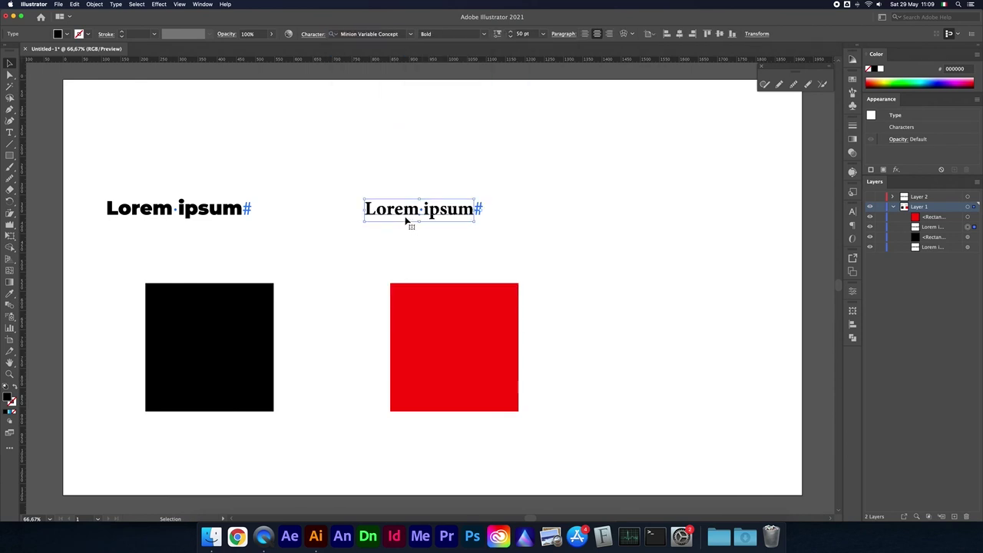
key("i")
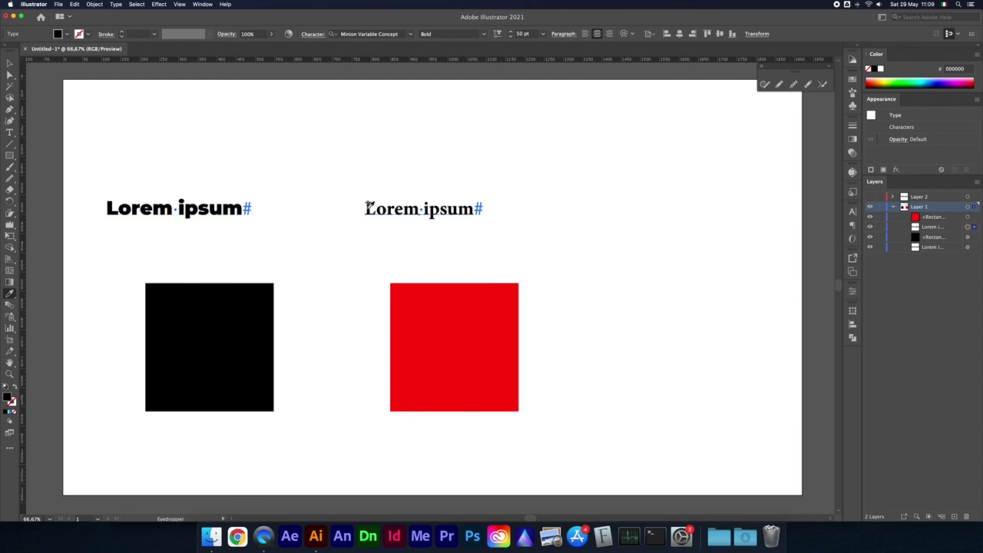
left_click(235, 203)
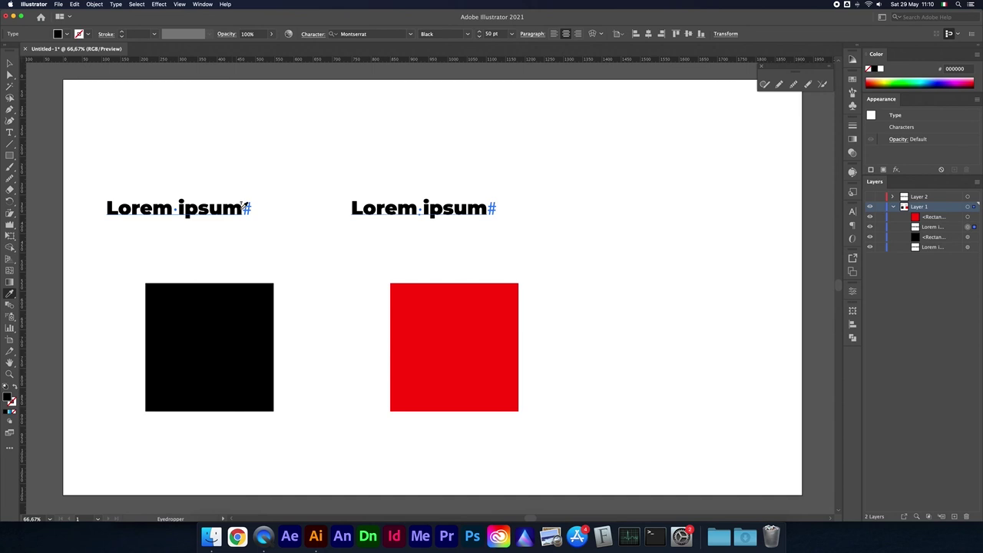
left_click(10, 63)
left_click_drag(358, 180, 369, 215)
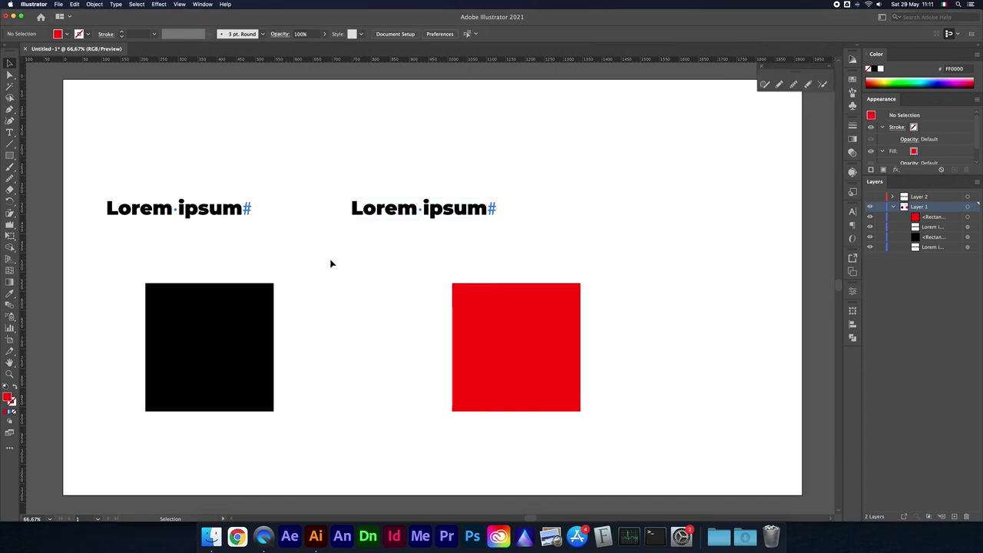
Blend the black square into the red one, then inspect the blend's parts in Layers.
left_click_drag(253, 270, 492, 313)
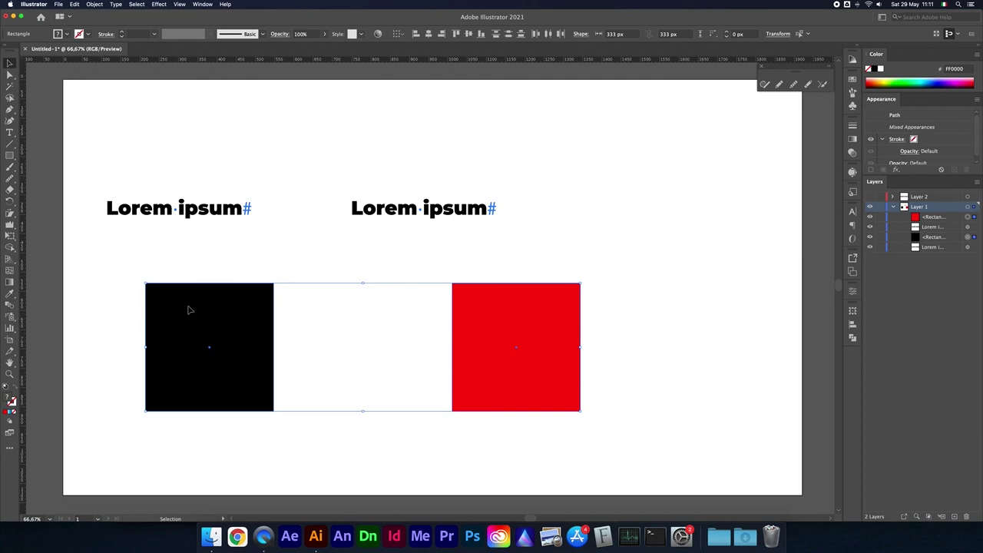
left_click(41, 305)
left_click(10, 305)
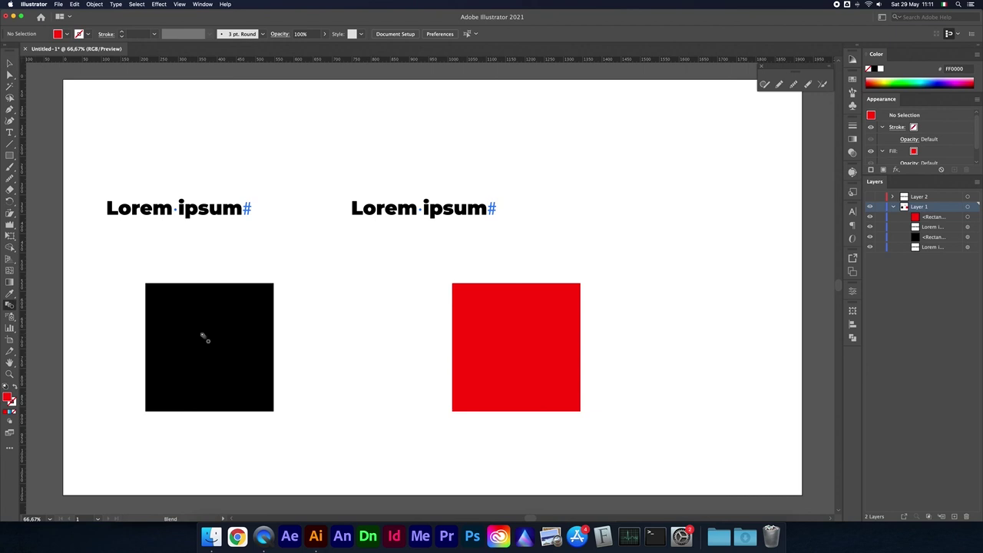
left_click(539, 331)
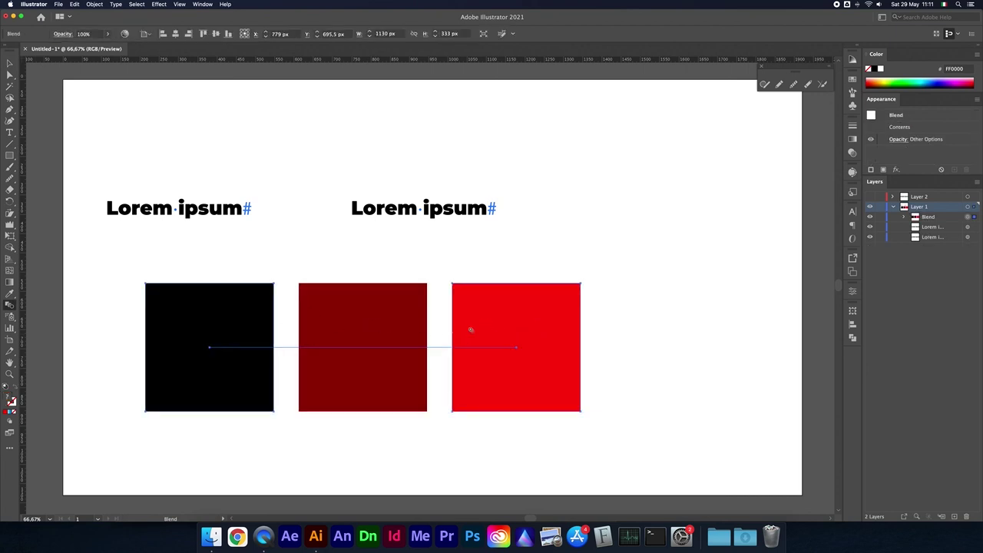
left_click(904, 217)
left_click(974, 238)
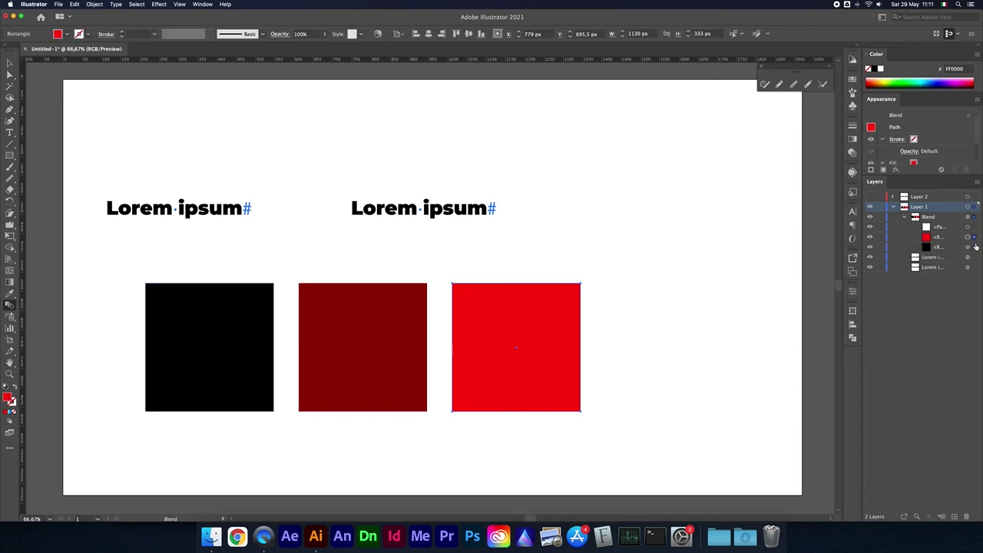
left_click(974, 227)
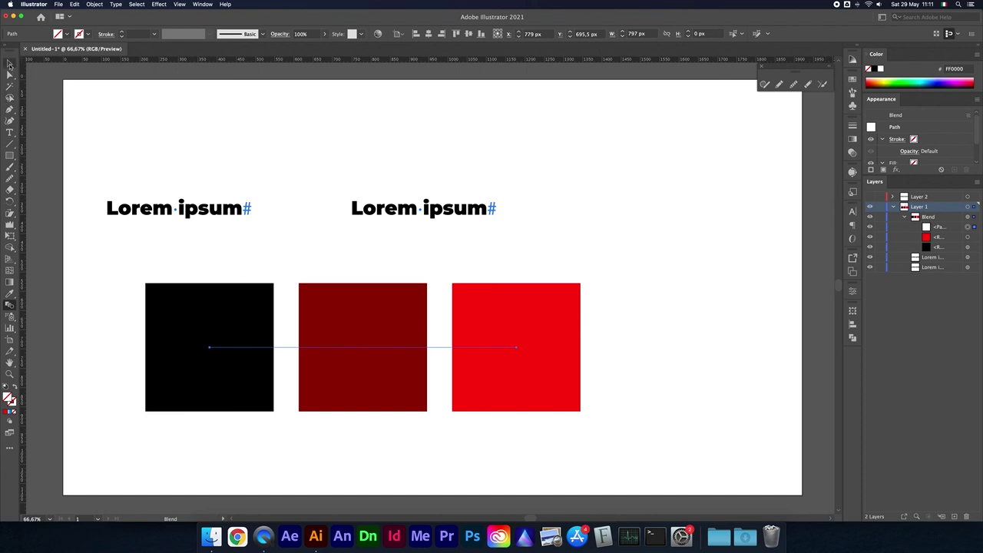
left_click(15, 61)
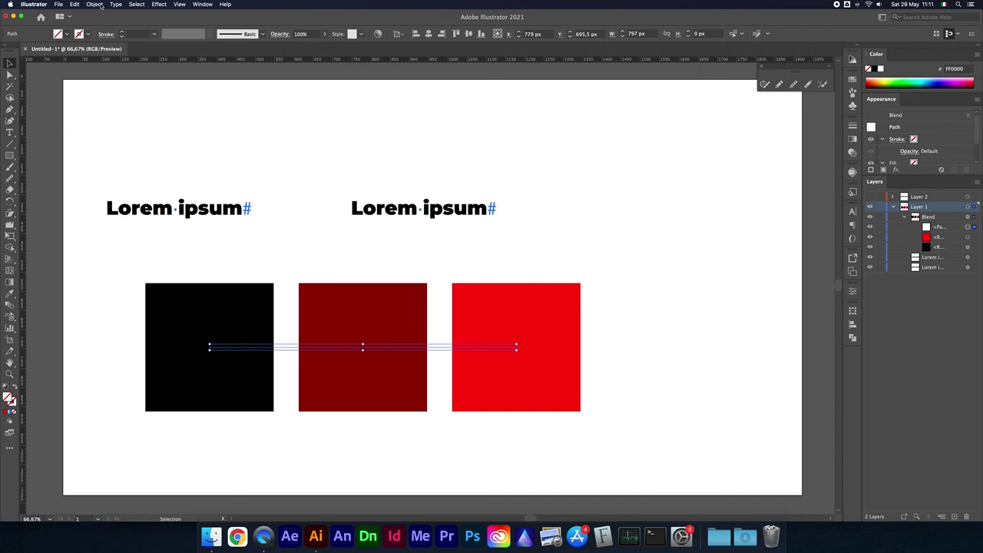
left_click(95, 4)
mouse_move(98, 197)
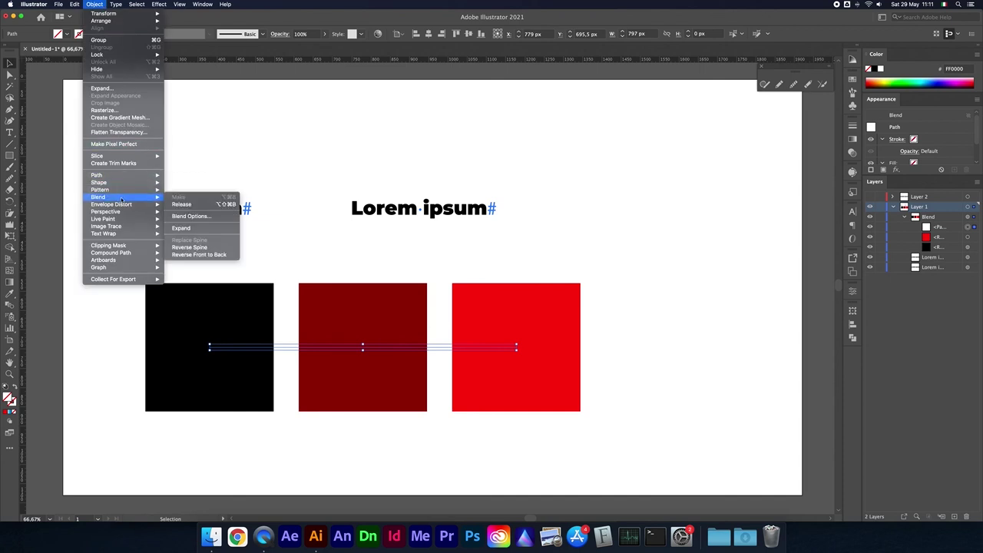
left_click(191, 216)
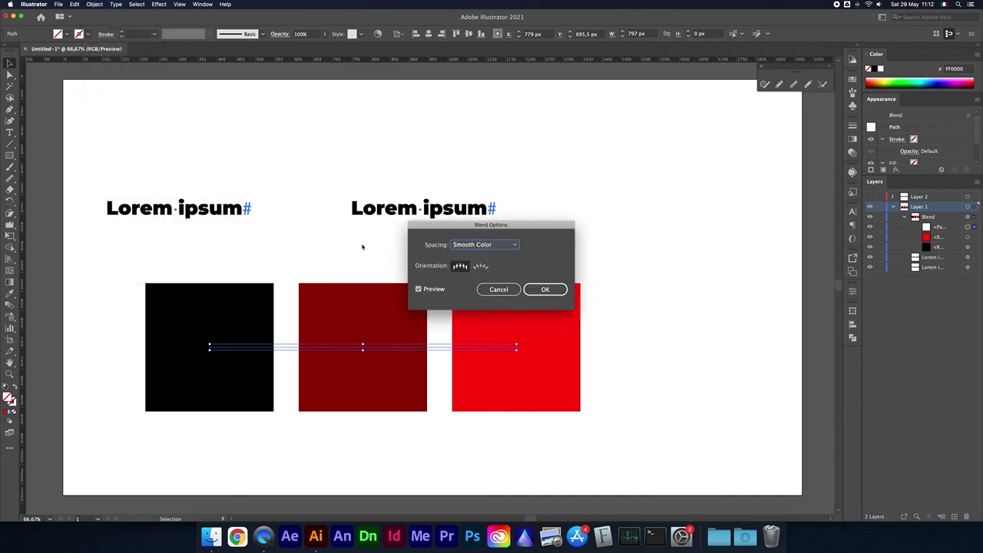
left_click_drag(477, 228, 398, 181)
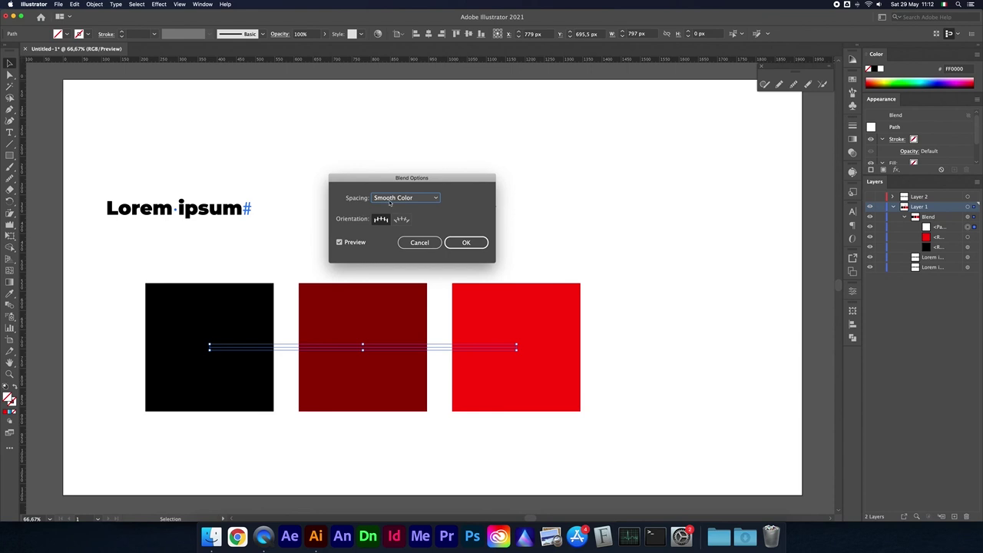
left_click(394, 198)
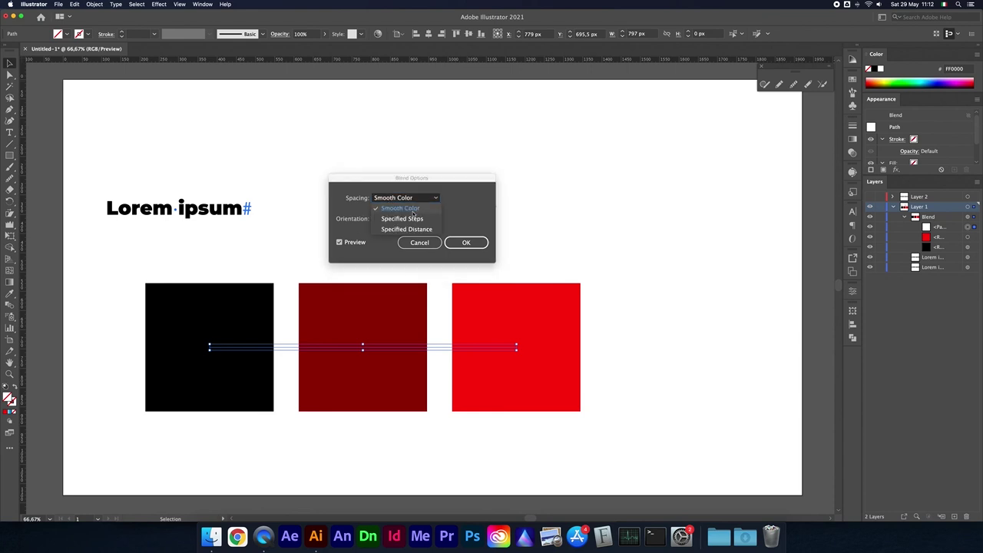
left_click(413, 218)
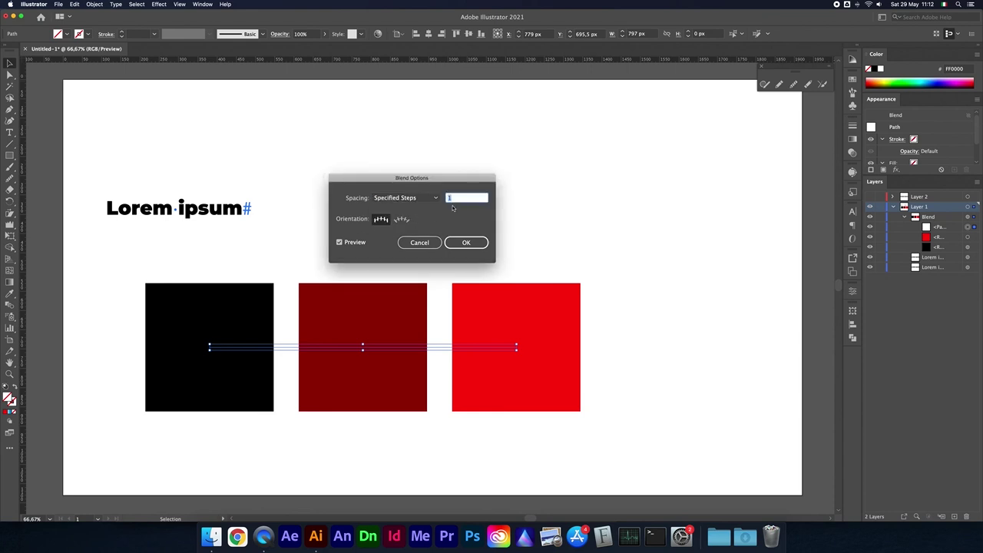
key("Up")
key("Up")
key("Up")
key("Up")
key("Up")
key("Up")
key("Up")
key("Up")
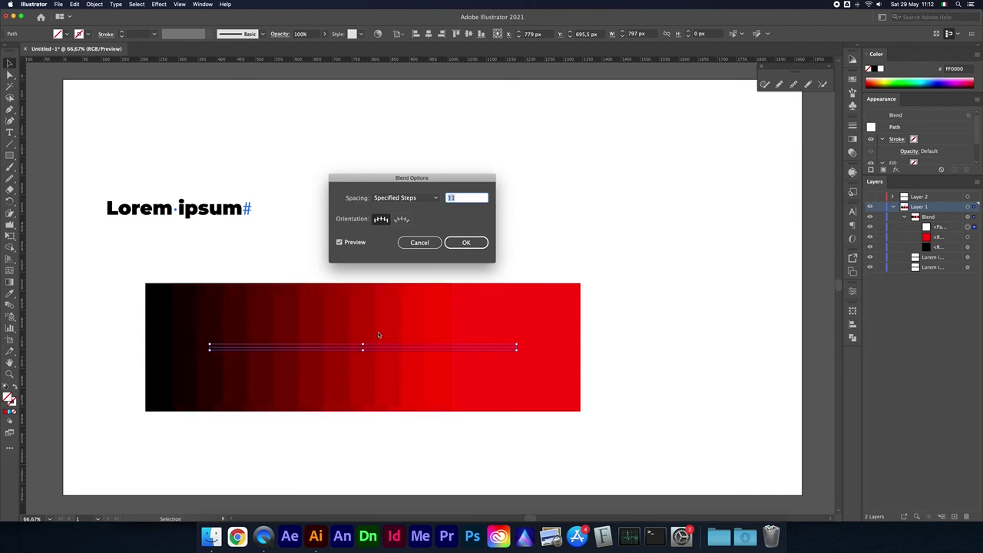
type("6")
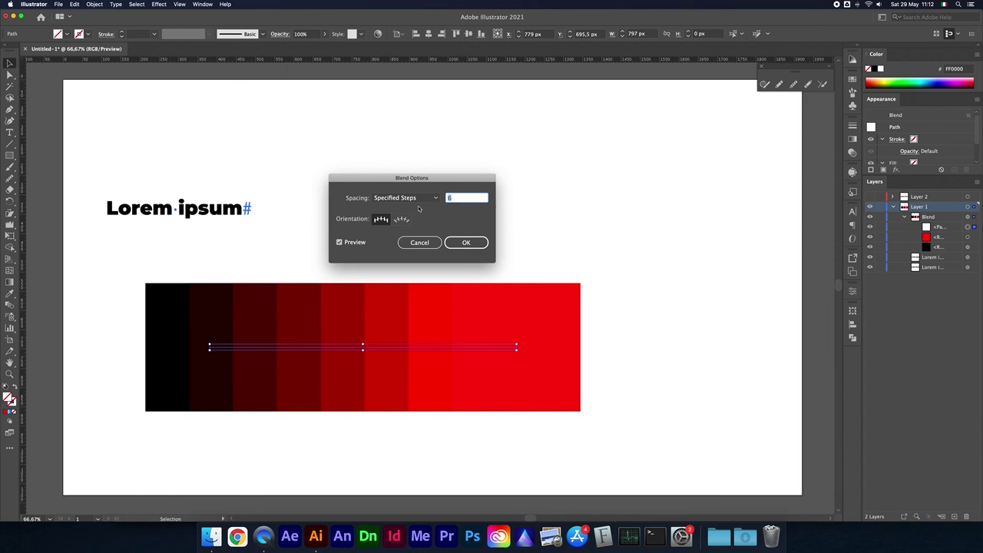
left_click(405, 198)
left_click(413, 229)
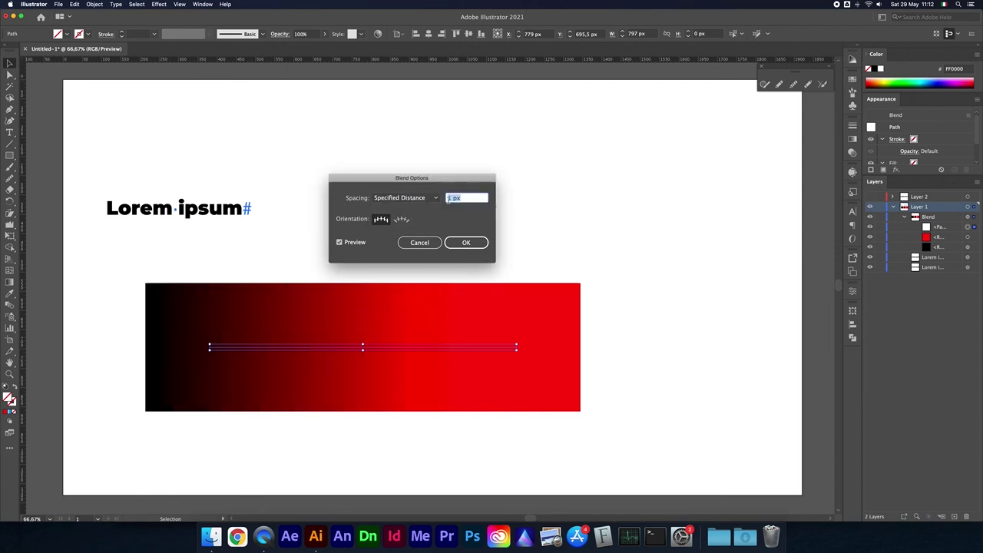
type("0,1")
type("1")
key("Tab")
key("Tab")
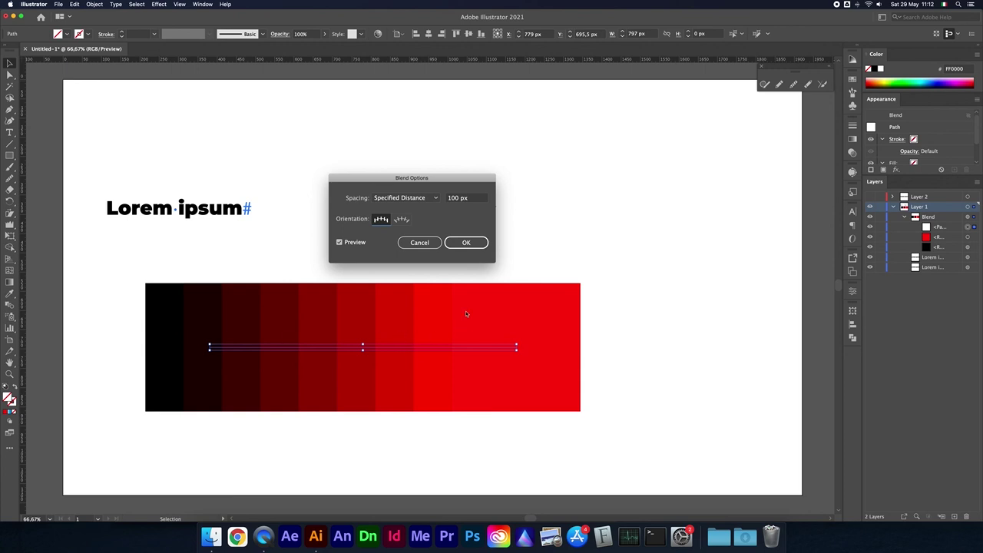
left_click(419, 243)
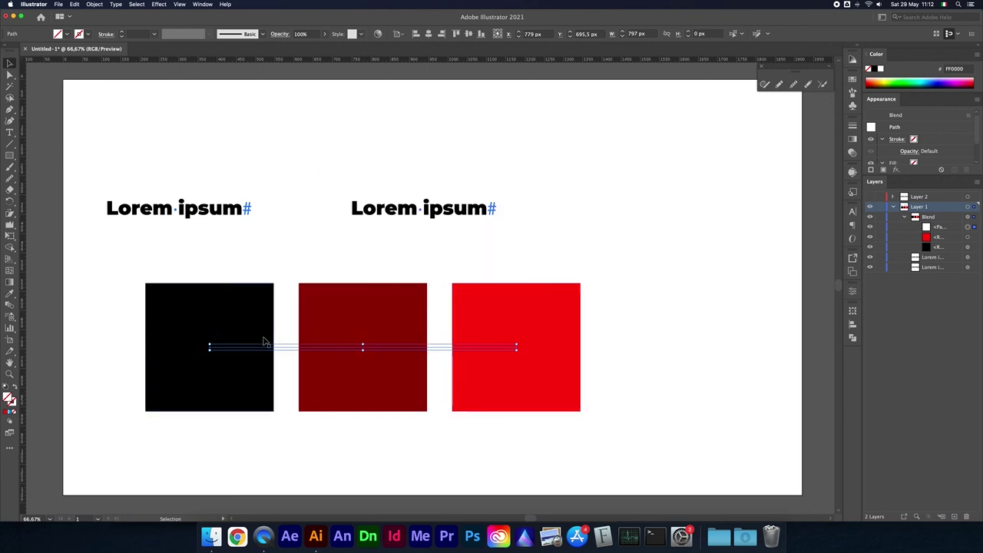
Zoom out and delete the blend of three squares.
key("super+minus")
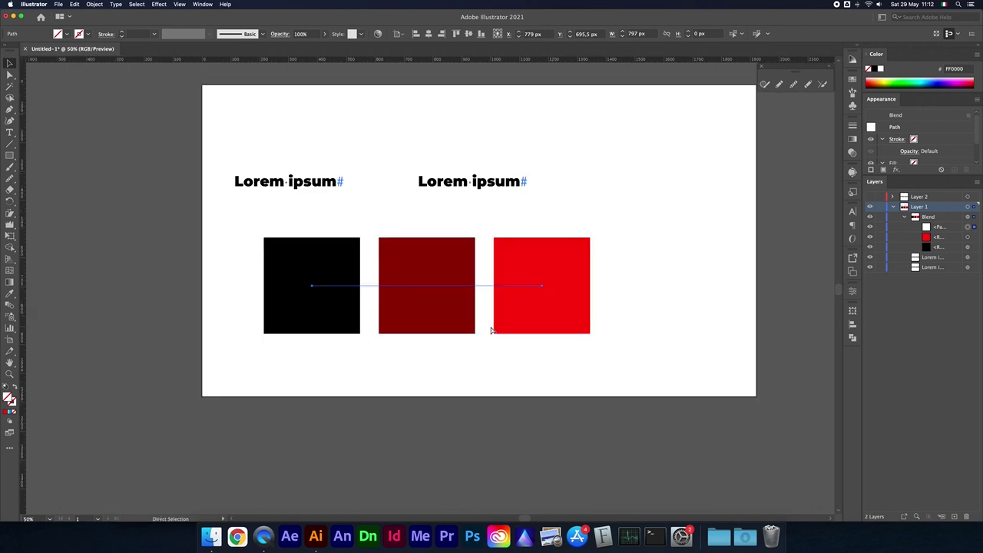
key("super+minus")
key("super+shift+a")
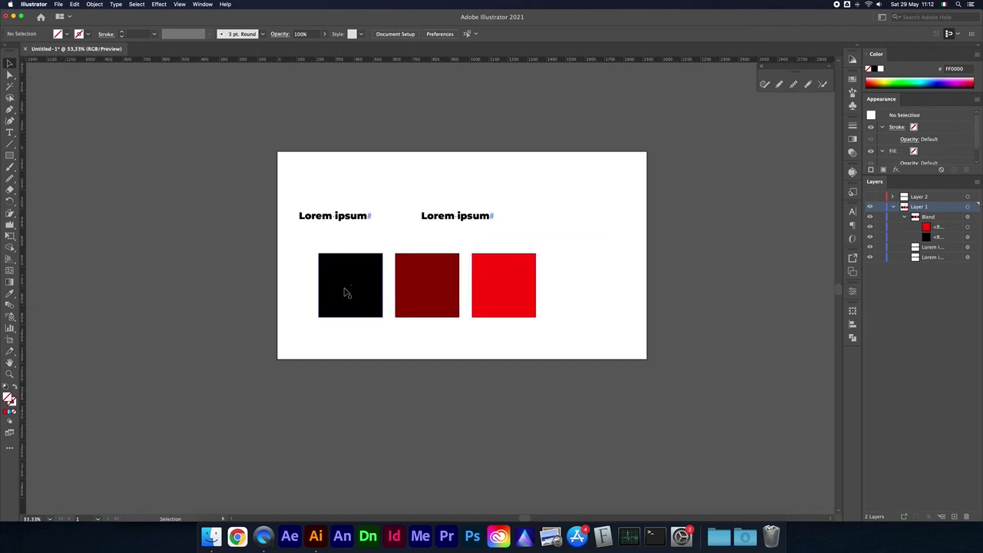
left_click(970, 218)
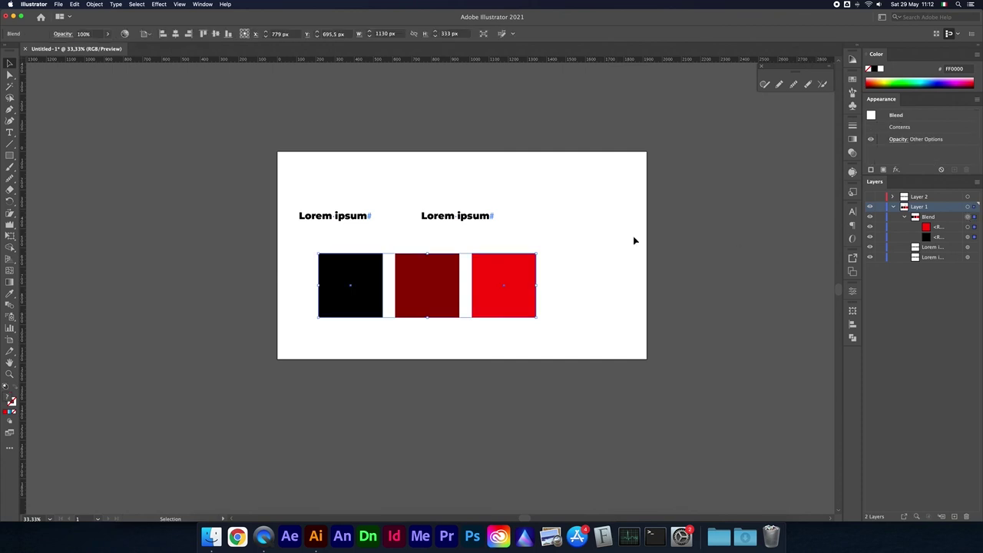
key("Delete")
Delete both Lorem ipsum texts, leaving the artboard empty.
left_click_drag(286, 158, 514, 248)
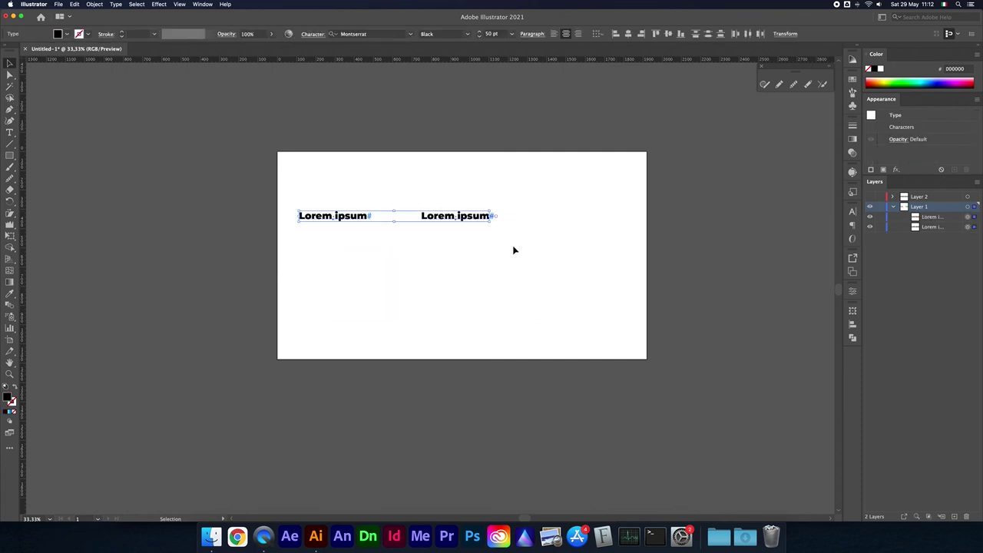
key("Delete")
key("l")
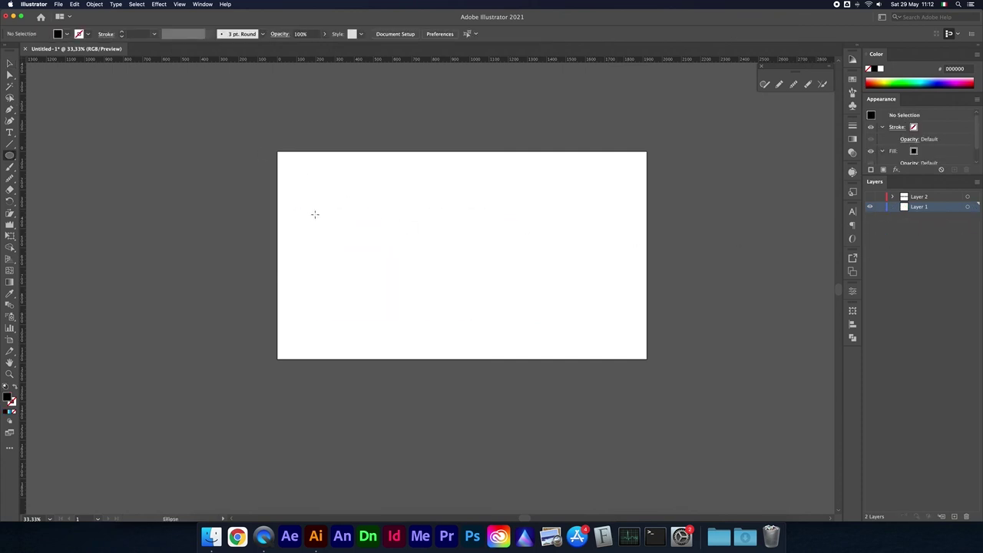
key("b")
Draw two wavy Paintbrush strokes across the artboard, one above the other.
key("super+equal")
key("super+equal")
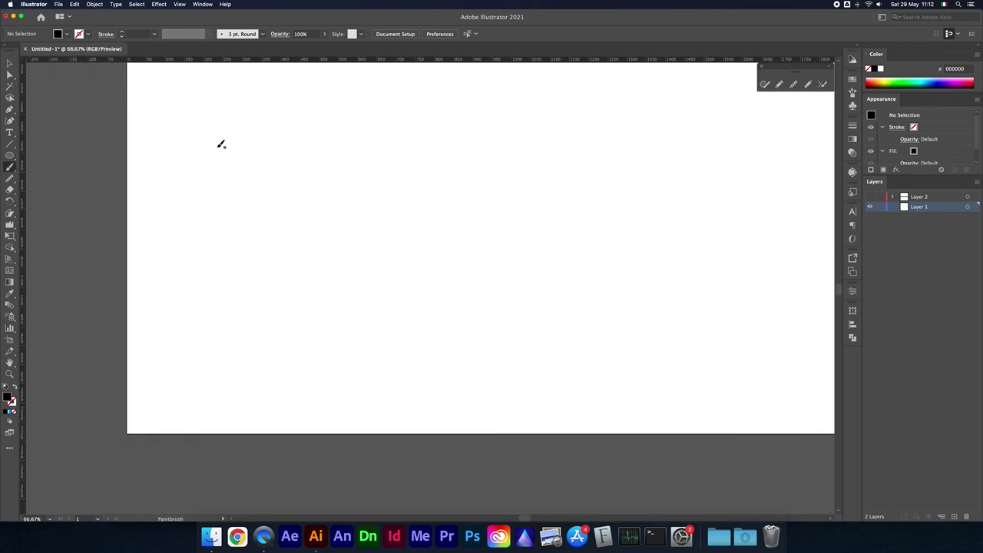
mouse_move(192, 213)
left_mouse_down()
mouse_move(276, 193)
mouse_move(675, 161)
mouse_move(713, 169)
left_mouse_up()
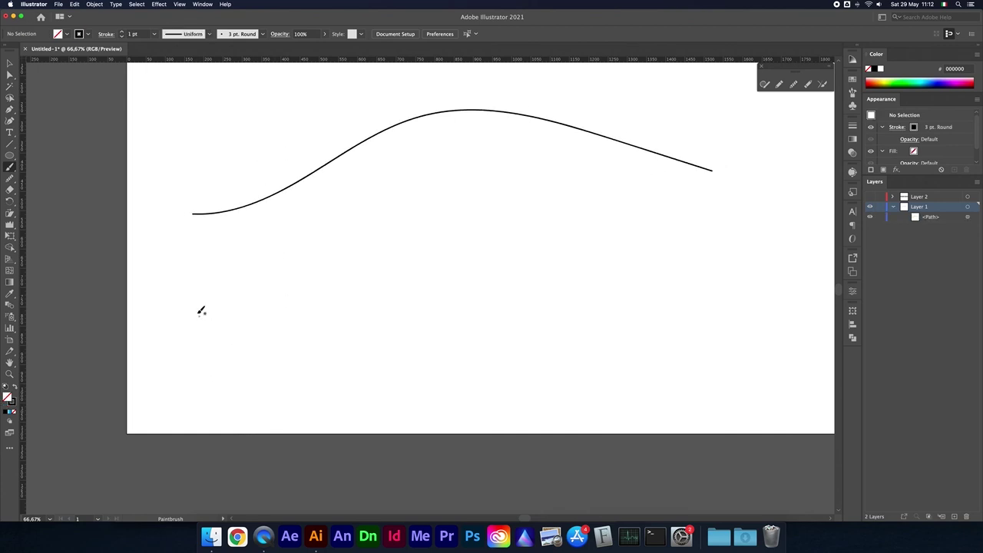
mouse_move(192, 250)
left_mouse_down()
mouse_move(298, 316)
mouse_move(777, 277)
left_mouse_up()
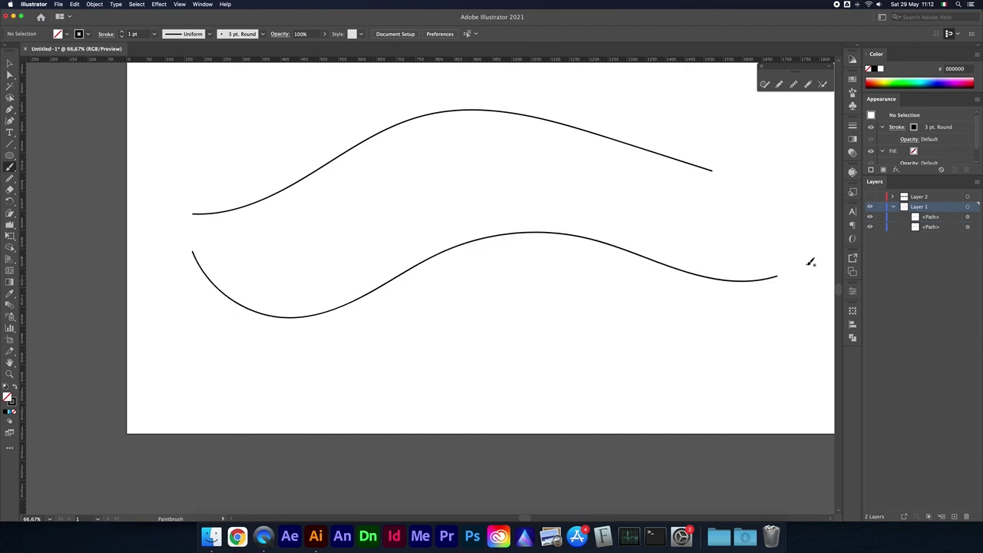
left_click(12, 68)
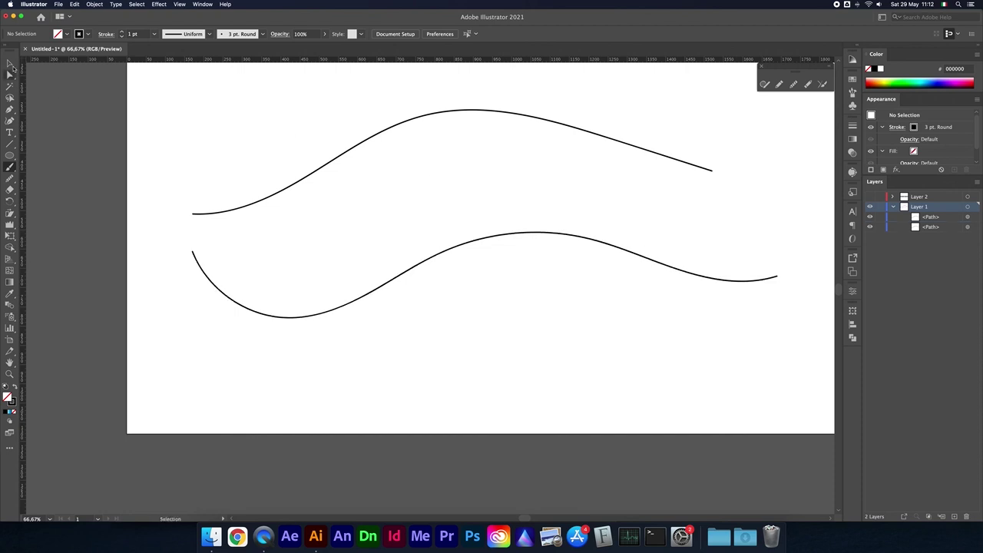
Stroke the upper curve dark blue and the lower magenta, then select both curves.
left_click(261, 205)
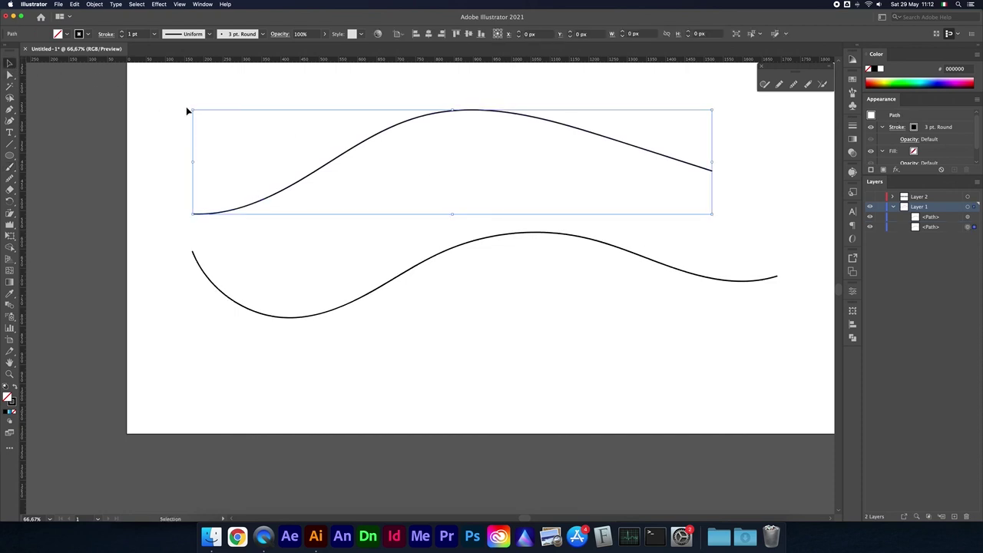
left_click(87, 34)
left_click(59, 53)
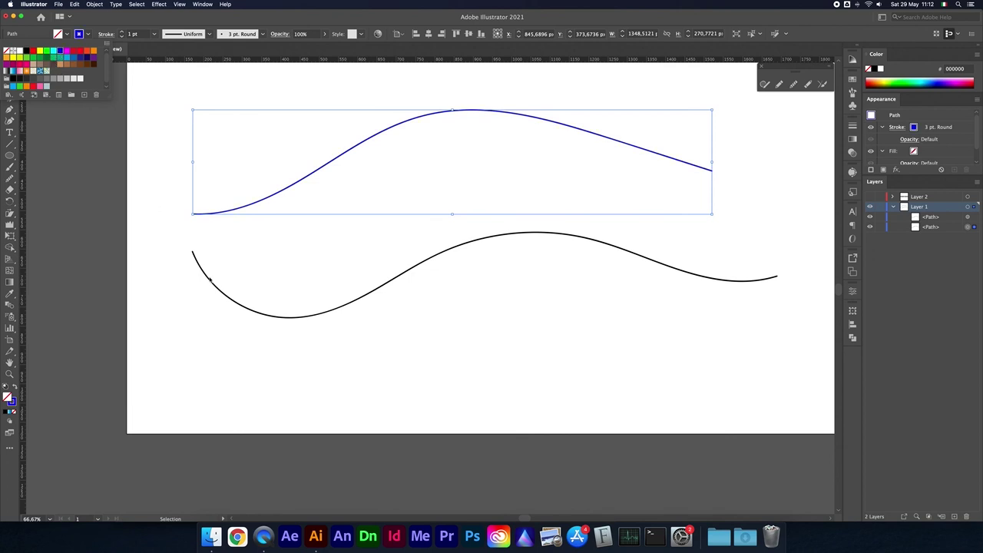
left_click(262, 286)
left_click_drag(286, 292, 321, 332)
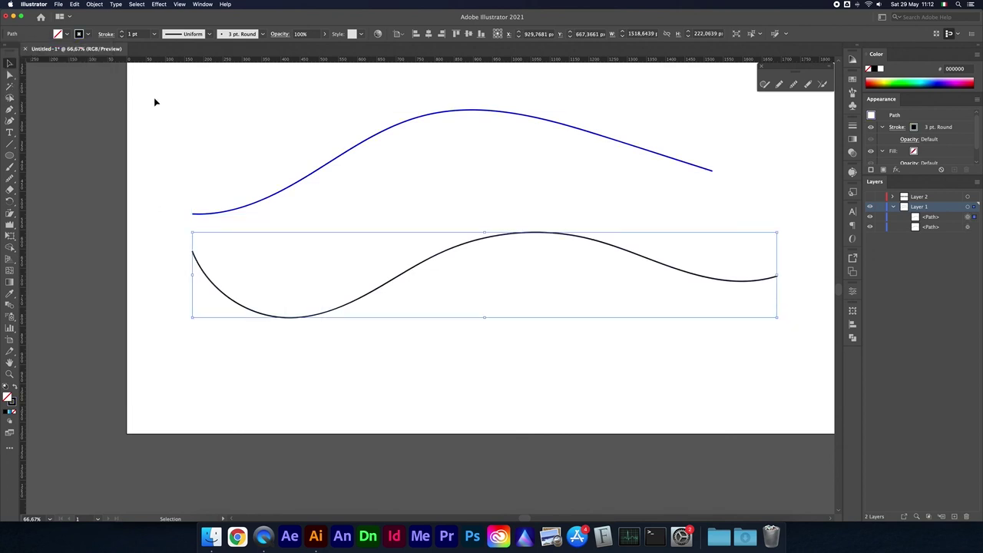
left_click(87, 35)
left_click(30, 51)
left_click(198, 135)
left_click_drag(213, 142, 323, 338)
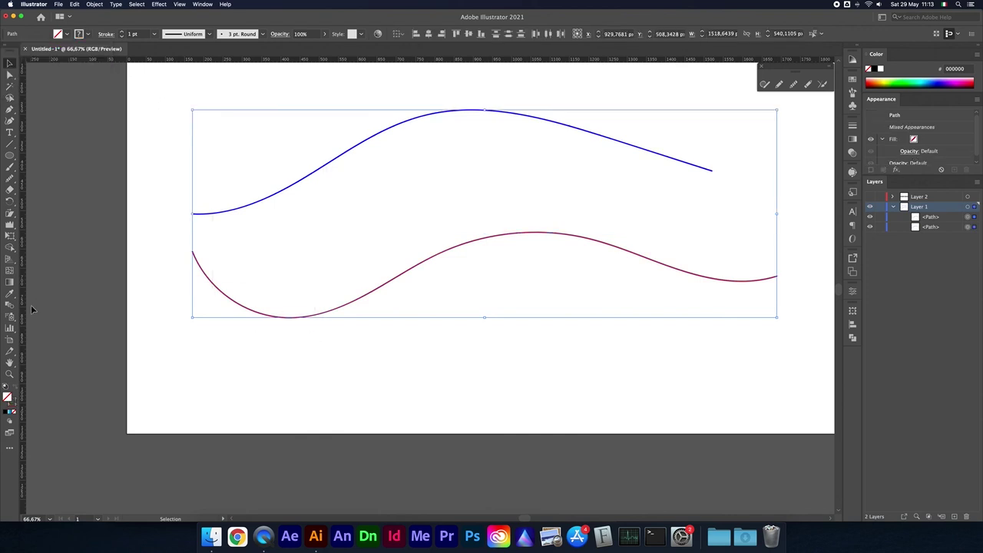
left_click(10, 305)
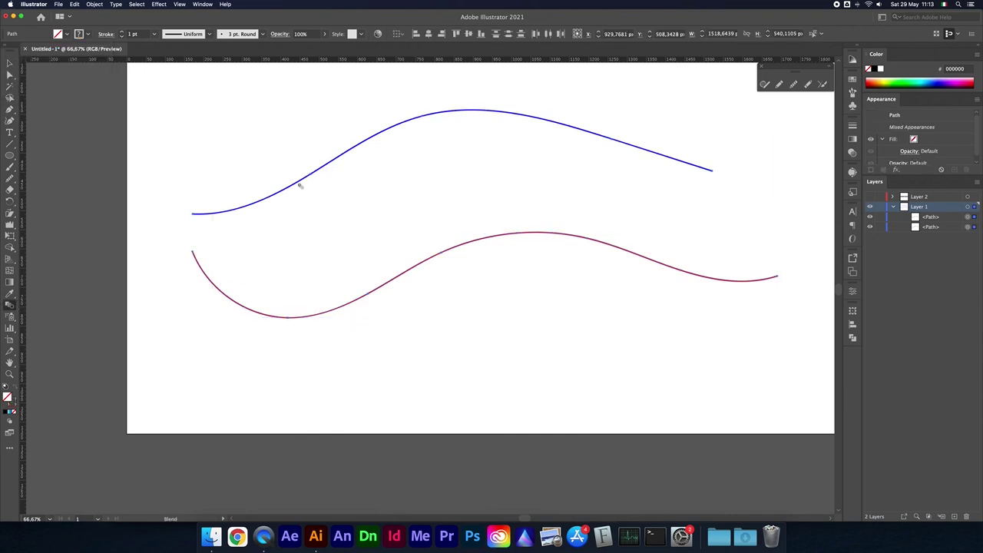
Blend the blue and magenta curves using Specified Steps, raising the step count for a dense ribbon.
left_click(398, 130)
left_click(466, 241)
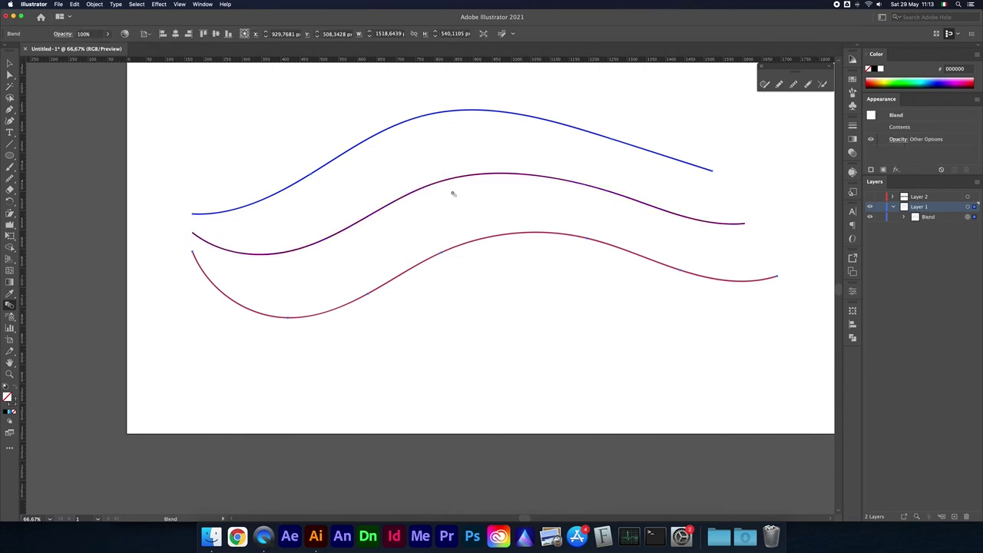
left_click(94, 4)
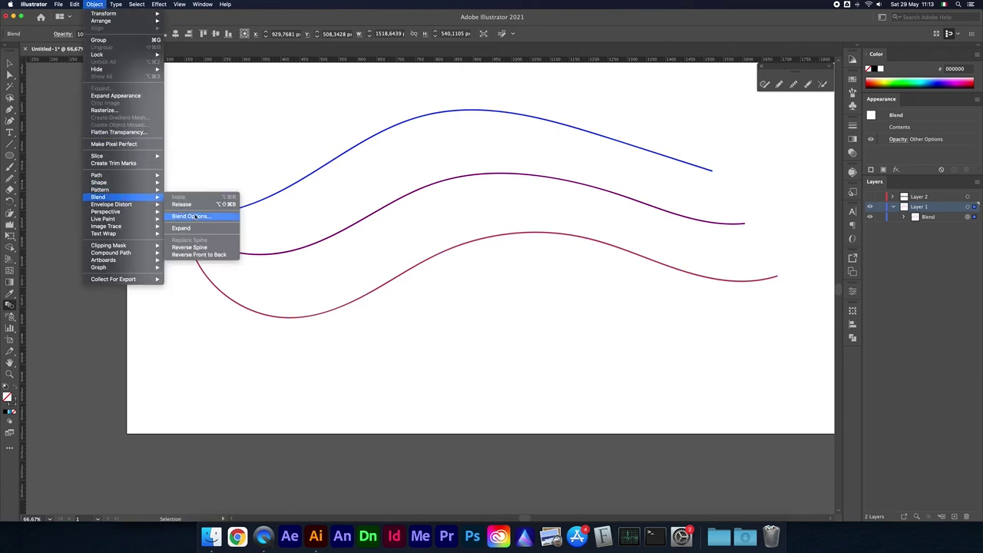
left_click(192, 216)
left_click_drag(381, 185, 501, 306)
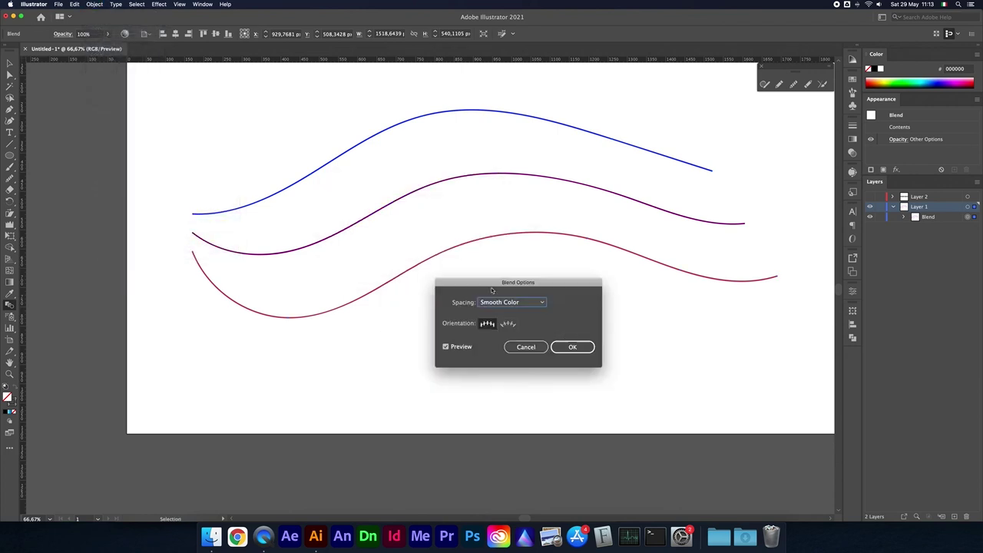
left_click(521, 319)
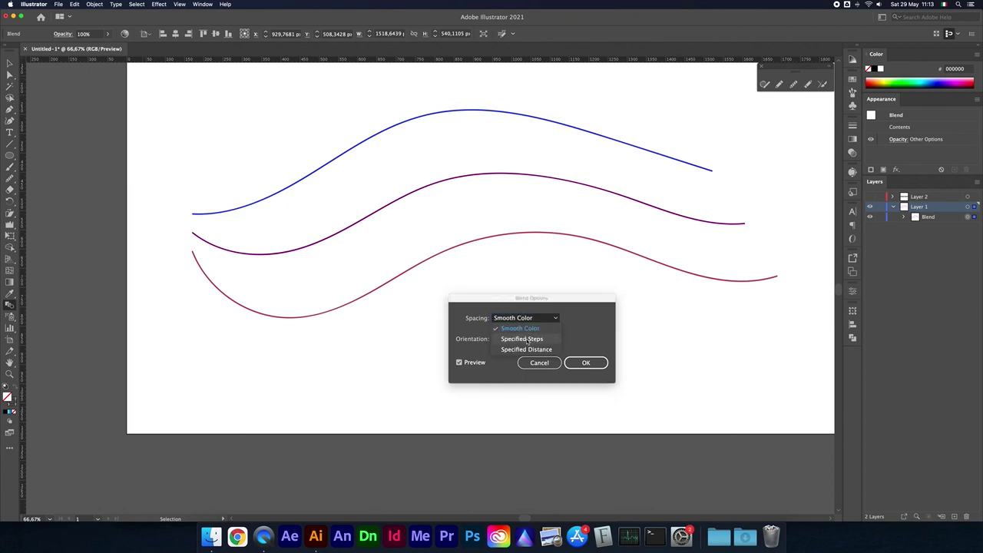
left_click(521, 339)
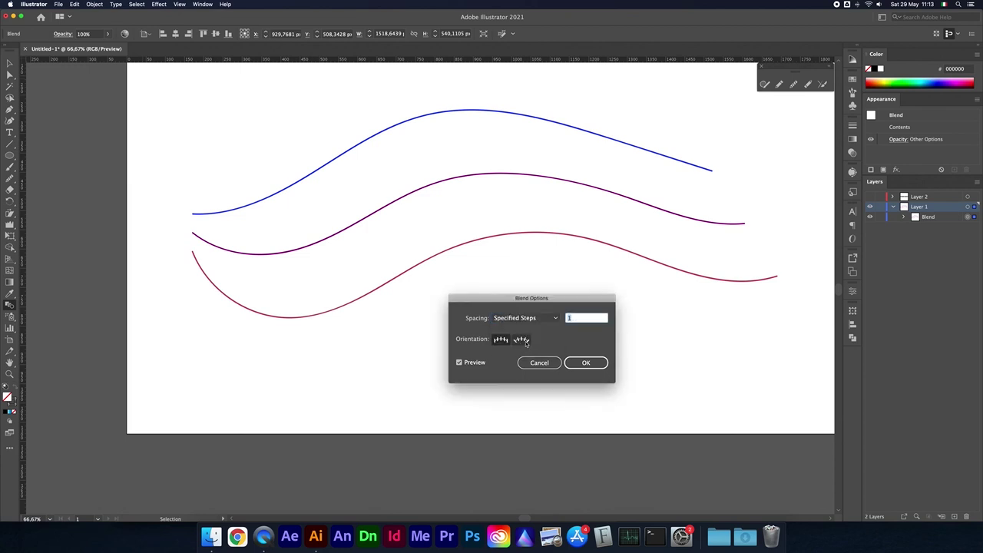
key("Up")
key("Up")
key("Up")
key("Up")
key("Up")
key("Up")
key("Up")
key("Up")
key("Up")
key("Up")
key("Up")
key("Up")
key("Up")
key("Up")
key("Up")
key("Up")
key("Up")
key("Up")
key("Up")
key("Up")
key("Up")
key("Up")
key("Up")
key("Up")
key("Up")
key("Up")
key("Up")
key("Up")
key("Up")
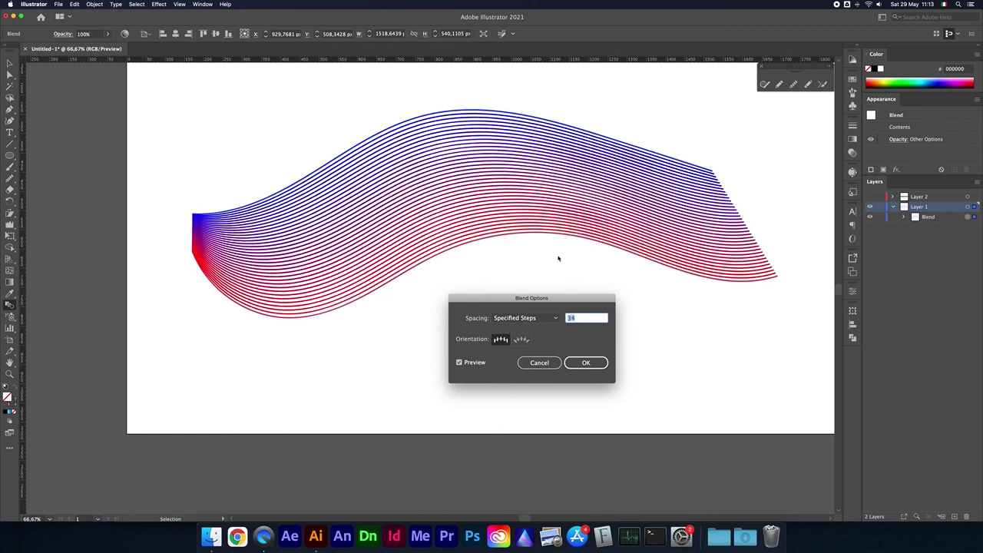
key("Up")
key("Up")
key("Up")
key("Return")
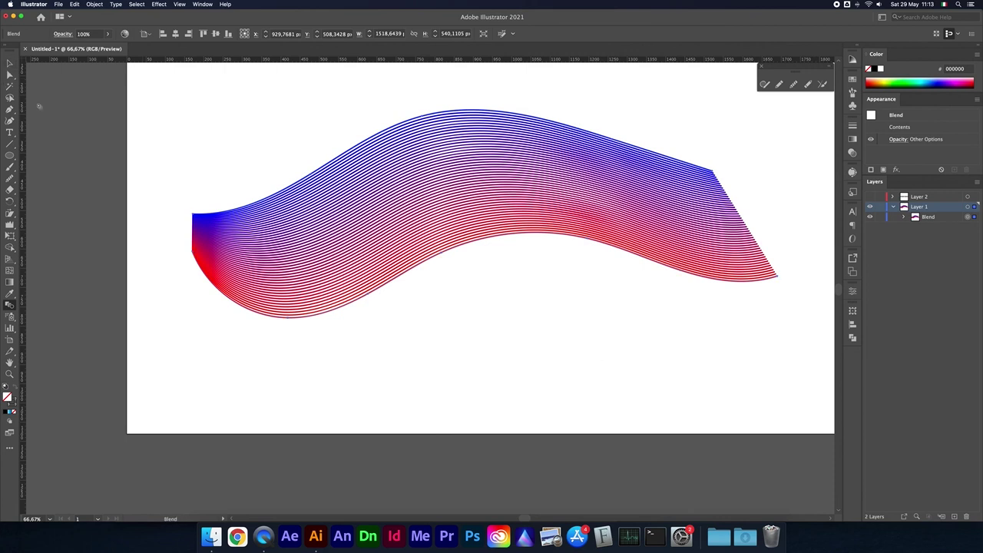
left_click(9, 74)
Average the anchors at the blend's left end into a single point.
left_click_drag(159, 178, 198, 285)
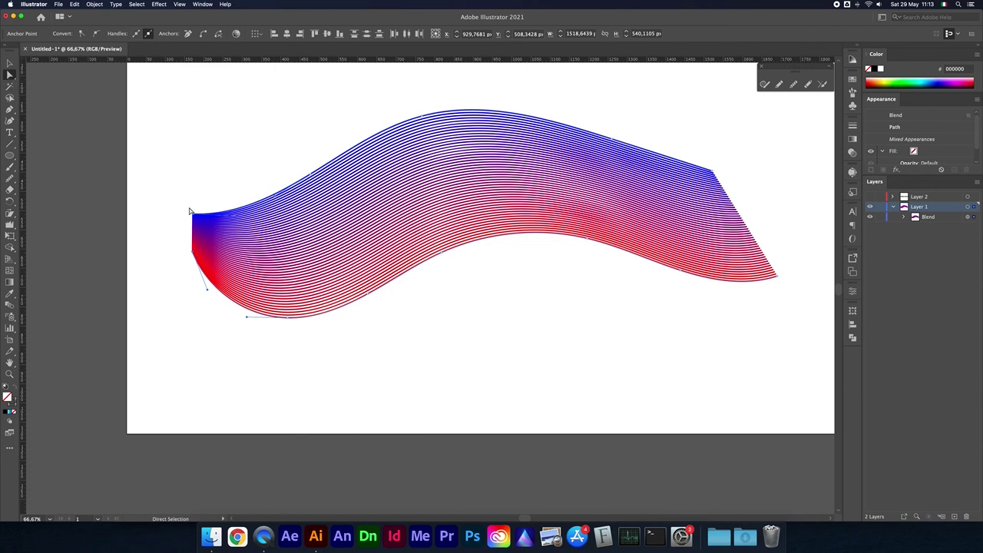
left_click(94, 5)
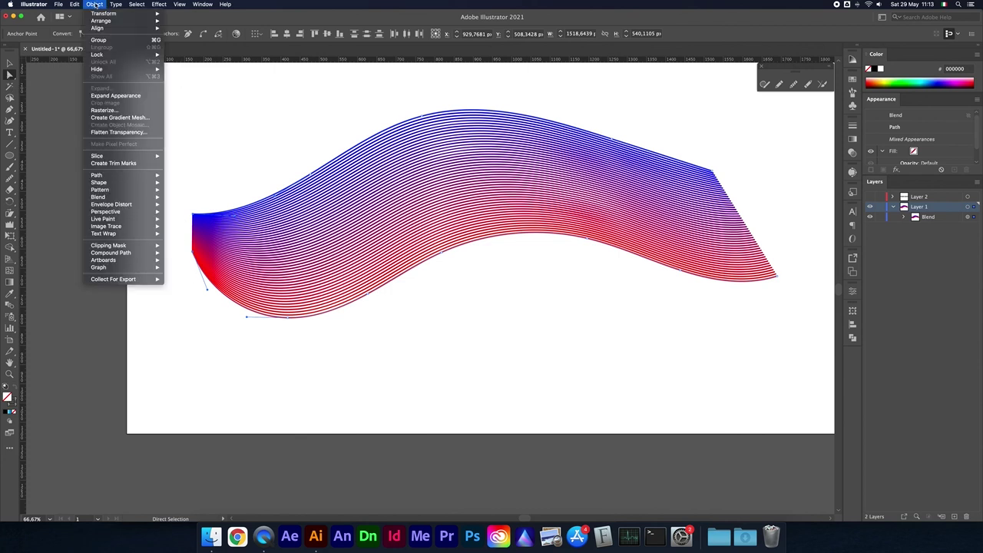
left_click(458, 349)
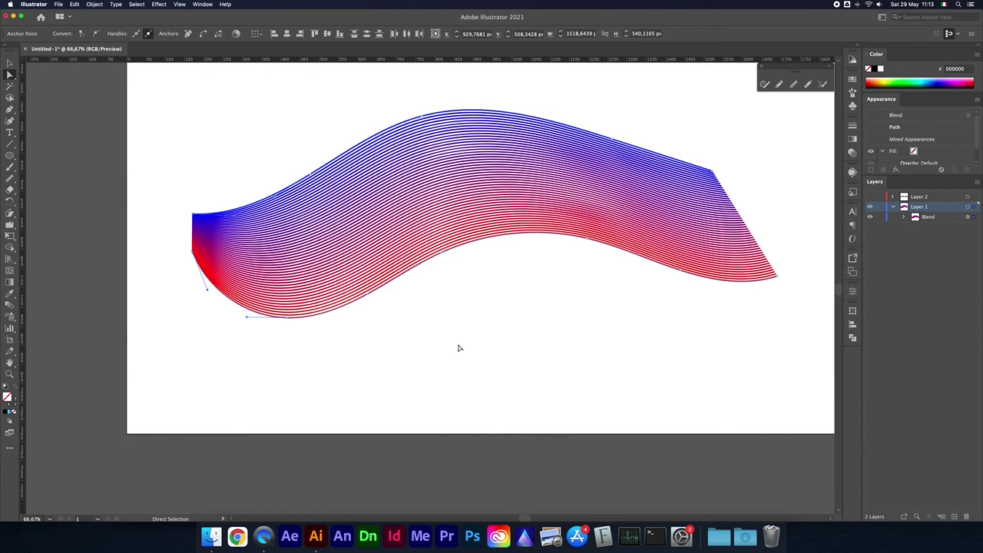
key("super")
key("super")
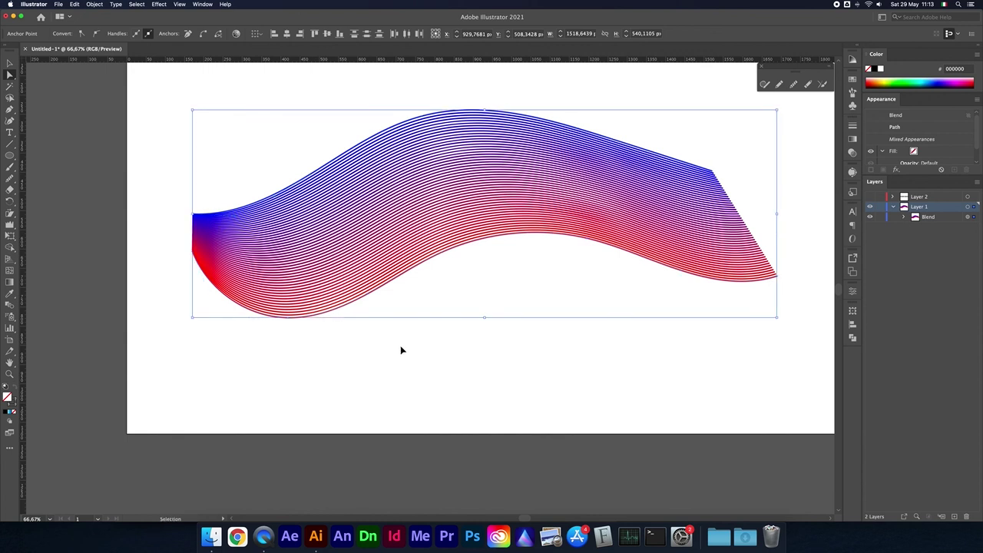
key("super+alt+j")
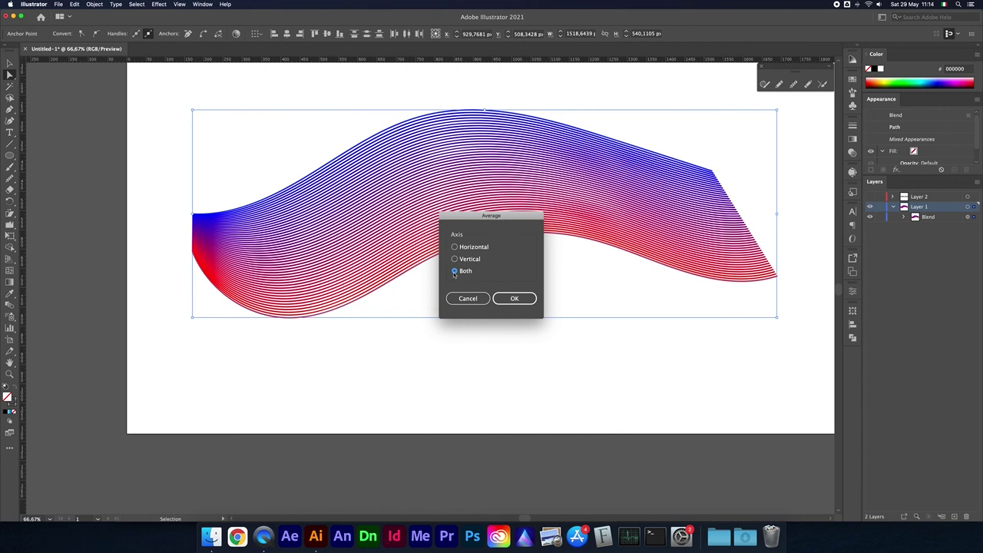
left_click(508, 303)
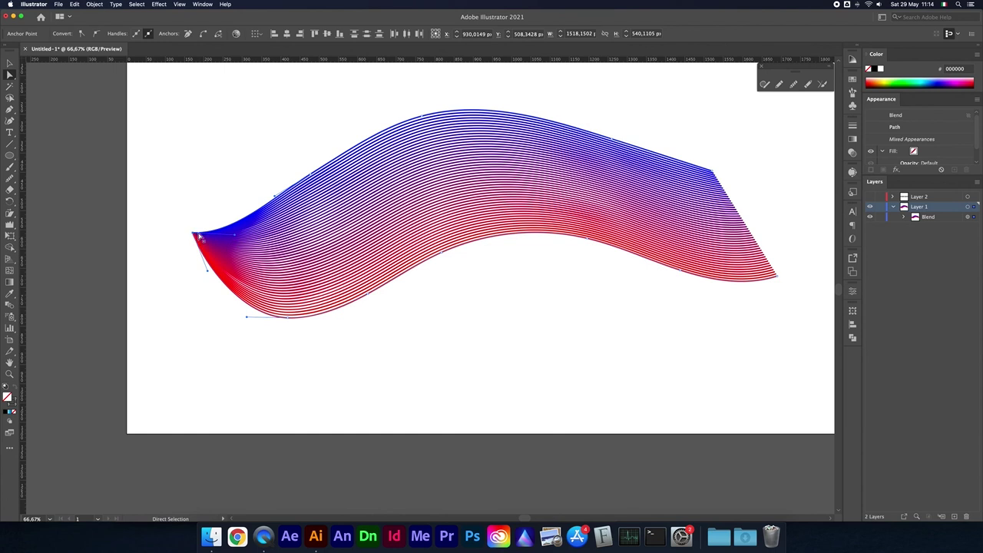
left_click_drag(192, 233, 193, 237)
Average the right-end anchors into one point, then deselect and review the blend.
left_click_drag(714, 154, 803, 296)
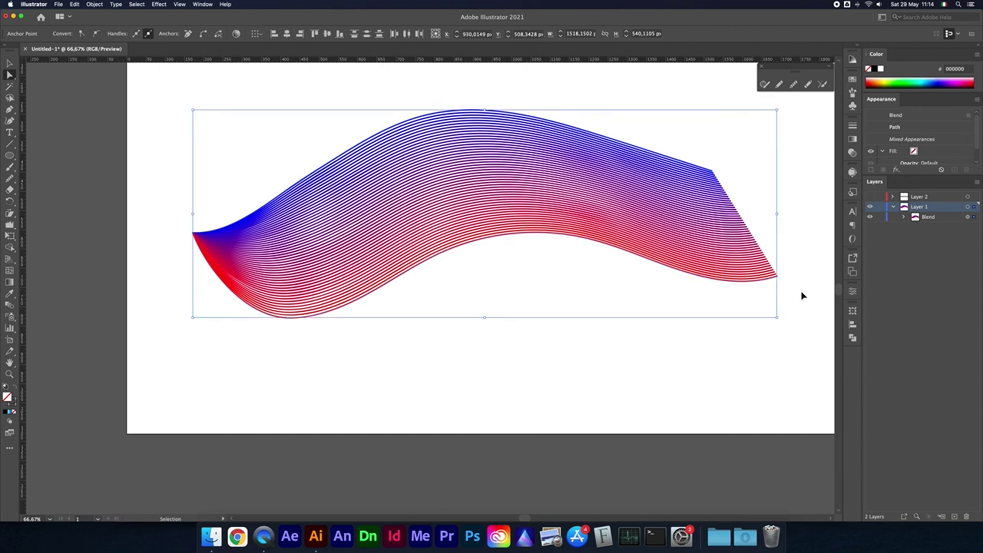
key("v")
key("alt+super+j")
left_click(513, 298)
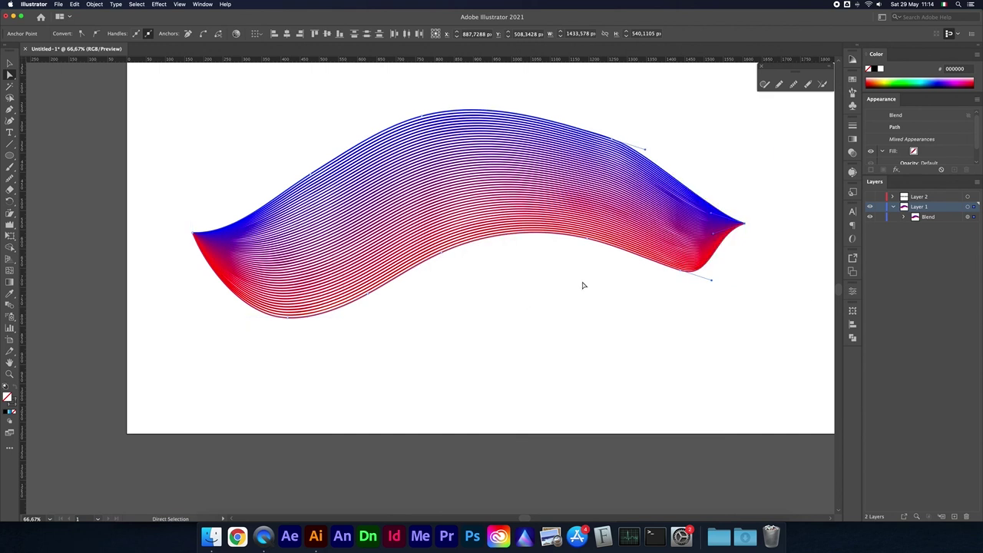
left_click(400, 354)
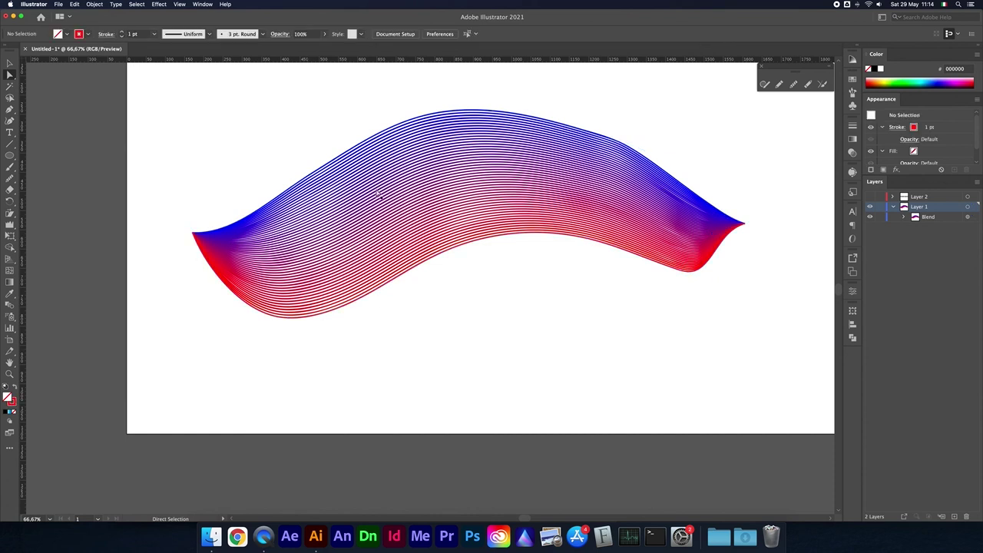
key("super+minus")
key("super+minus")
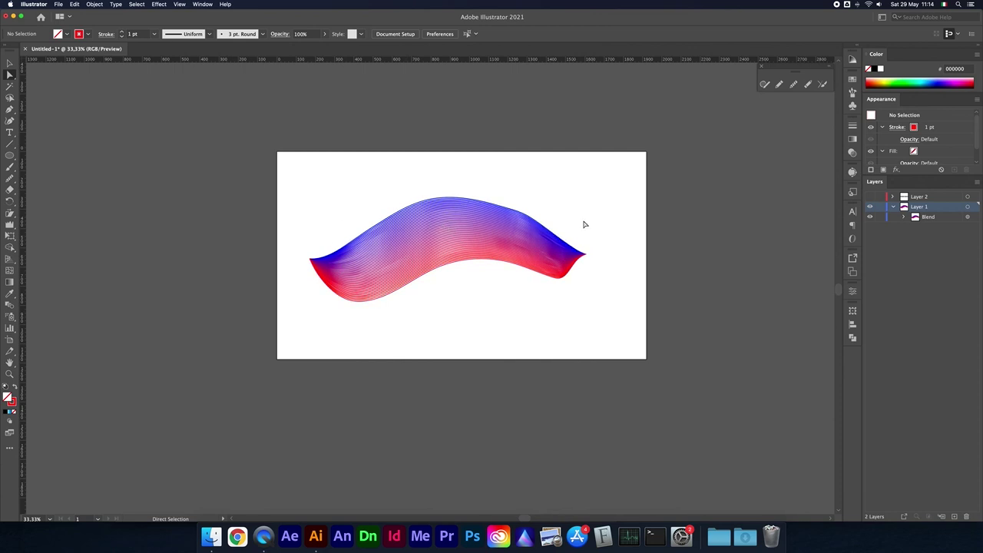
key("super+equal")
key("super+equal")
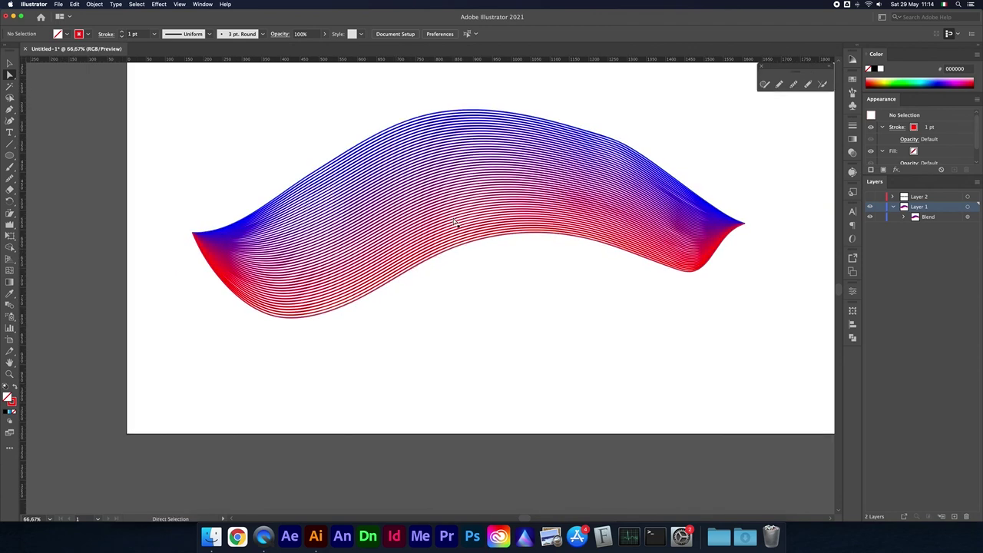
scroll(454, 222, "up", 3)
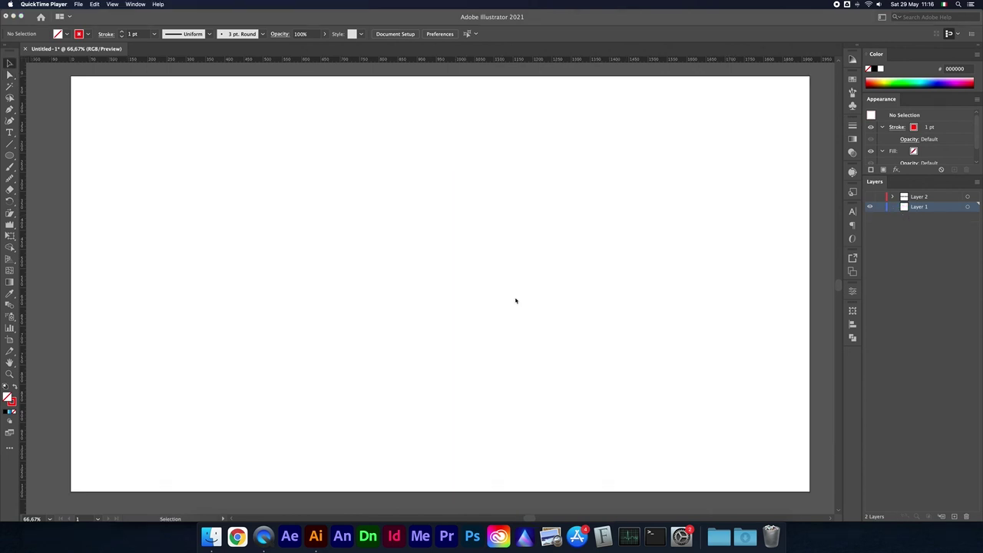
left_click(366, 276)
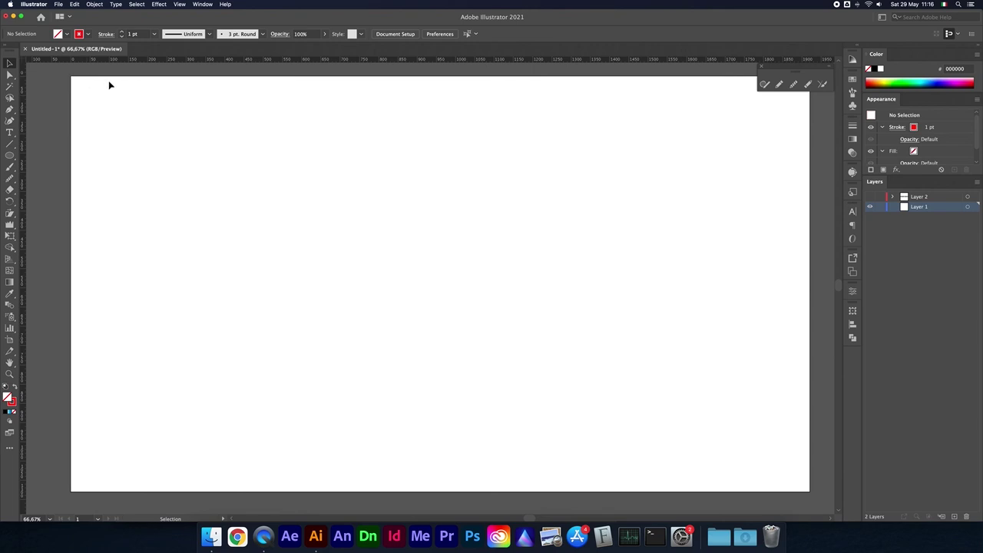
key("shift+o")
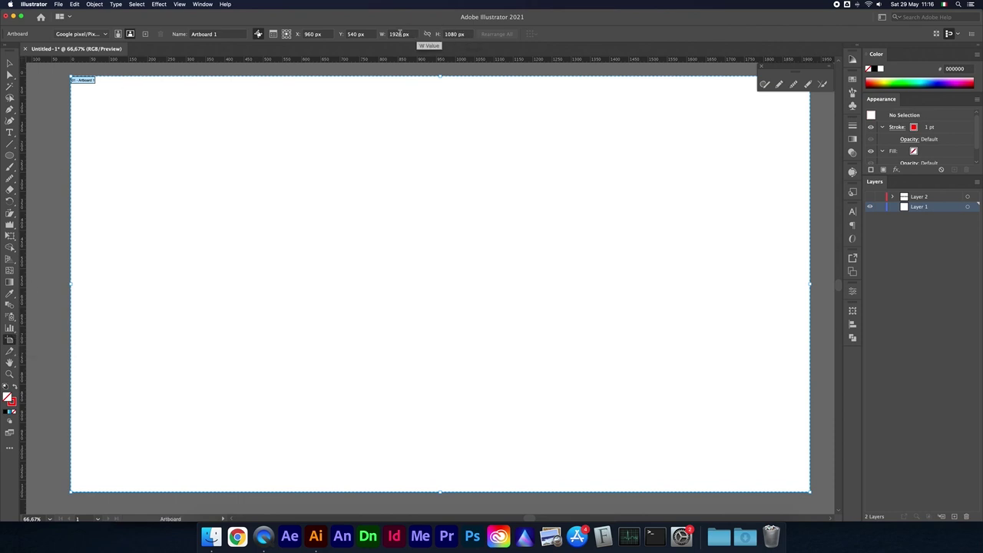
left_click(14, 66)
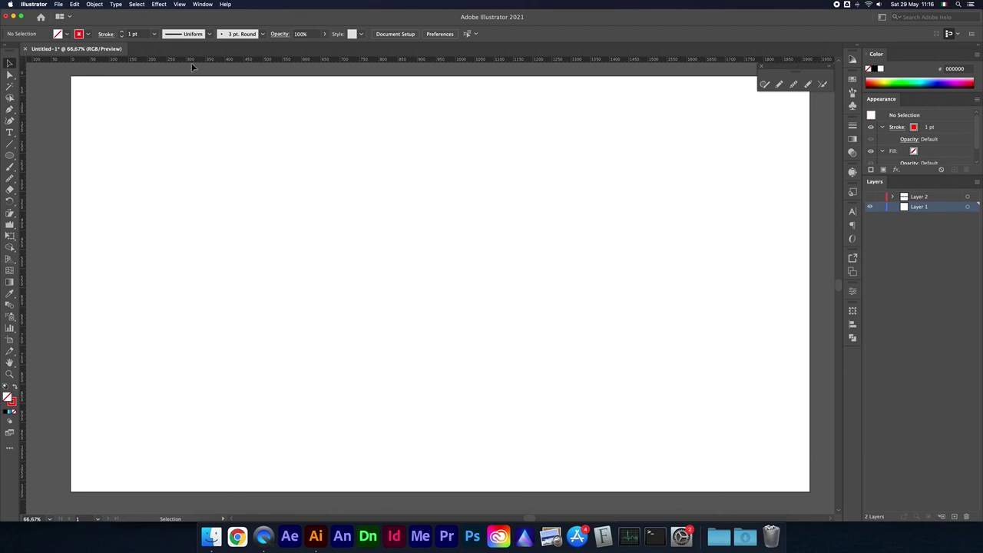
Drag a horizontal and a vertical guide from the rulers onto the artboard.
left_click_drag(189, 58, 172, 132)
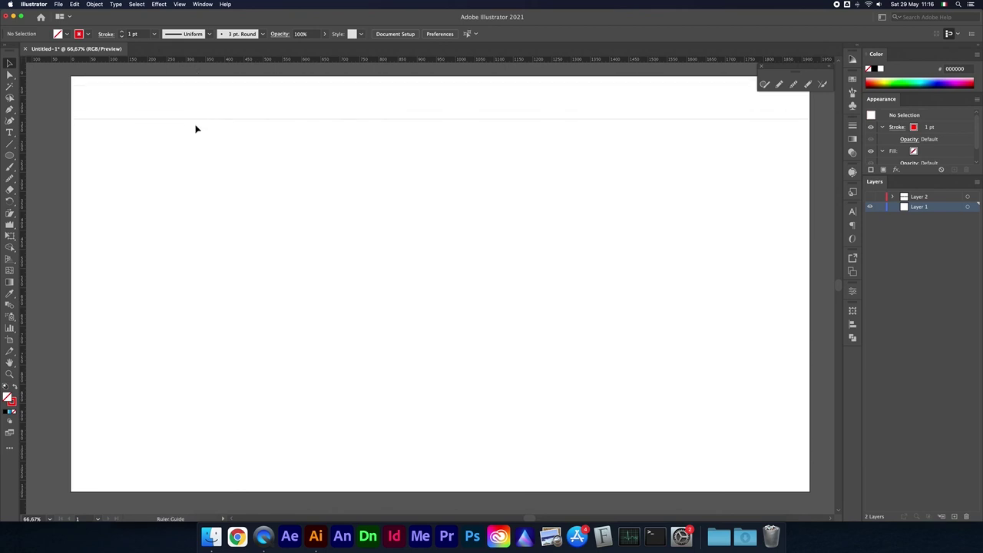
left_click_drag(23, 162, 427, 145)
left_click(390, 154)
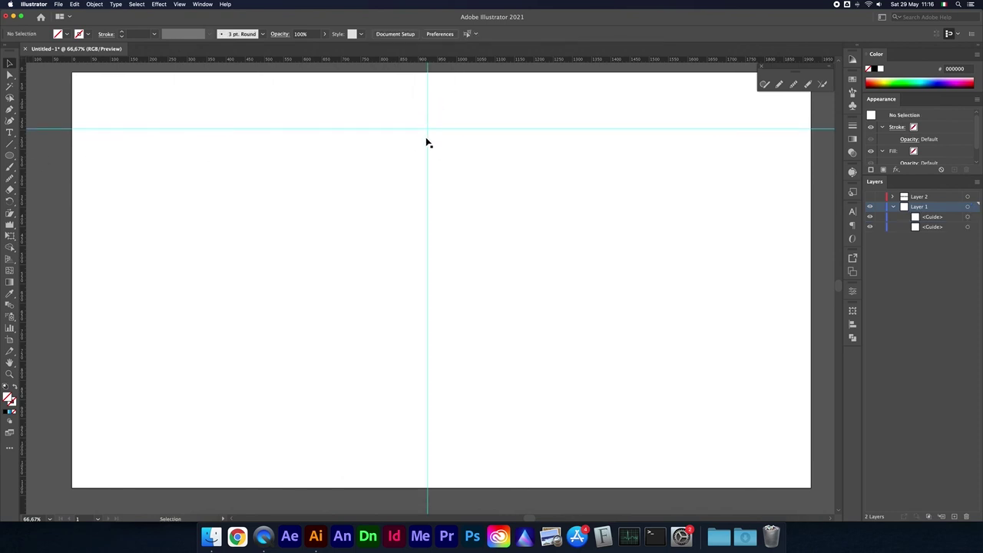
Align both guides to the artboard's vertical and horizontal centre.
left_click_drag(447, 129, 453, 207)
left_click_drag(354, 161, 388, 237)
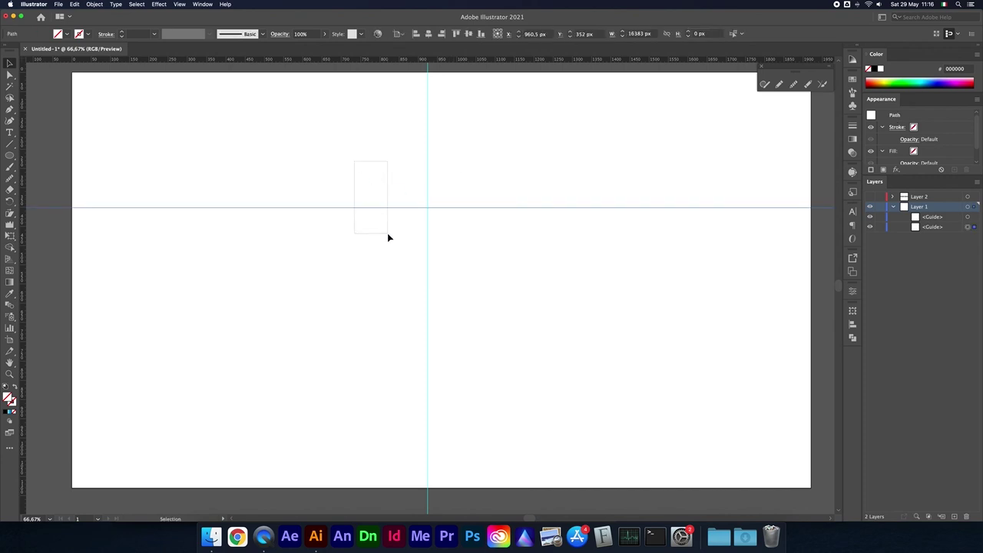
left_click(468, 34)
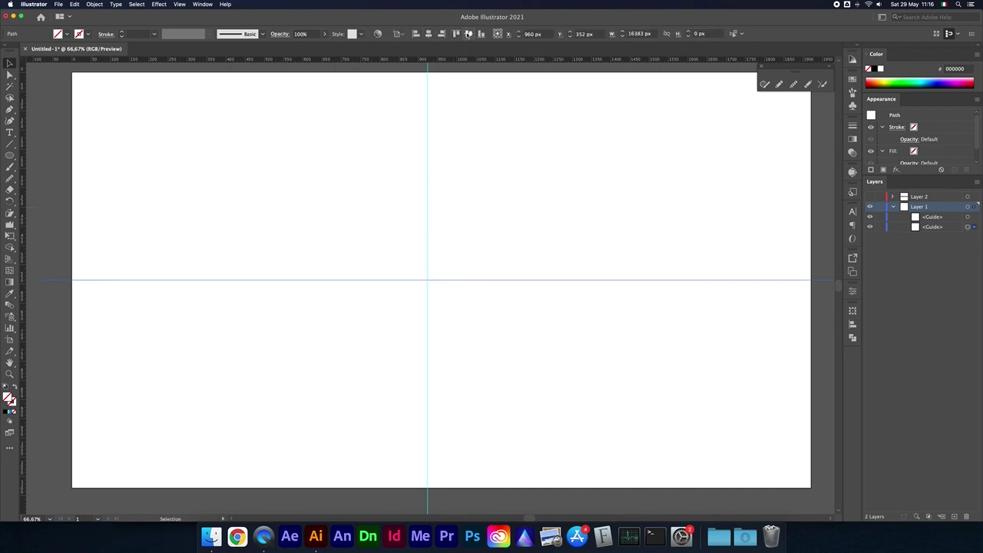
left_click_drag(373, 154, 466, 189)
left_click(428, 33)
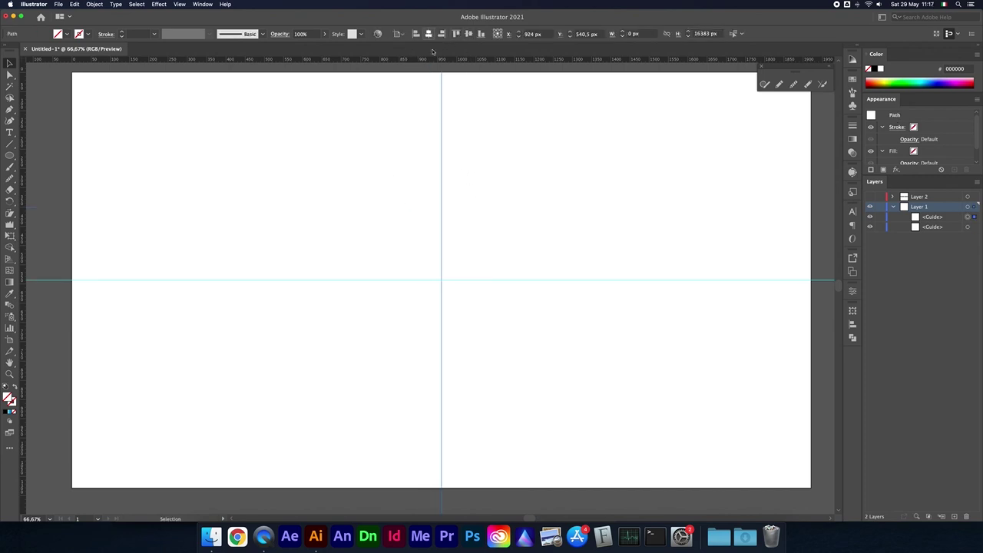
left_click(392, 205)
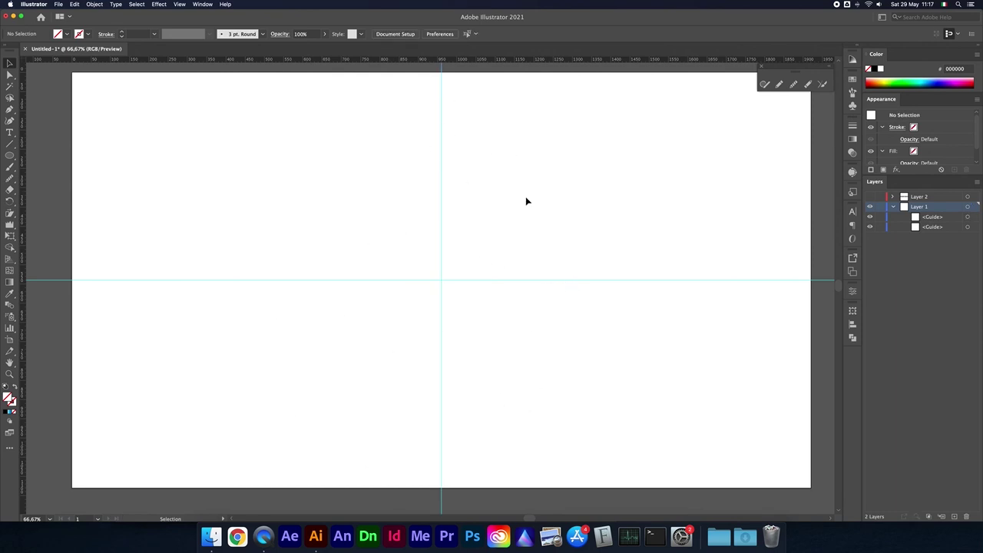
scroll(369, 265, "up", 1)
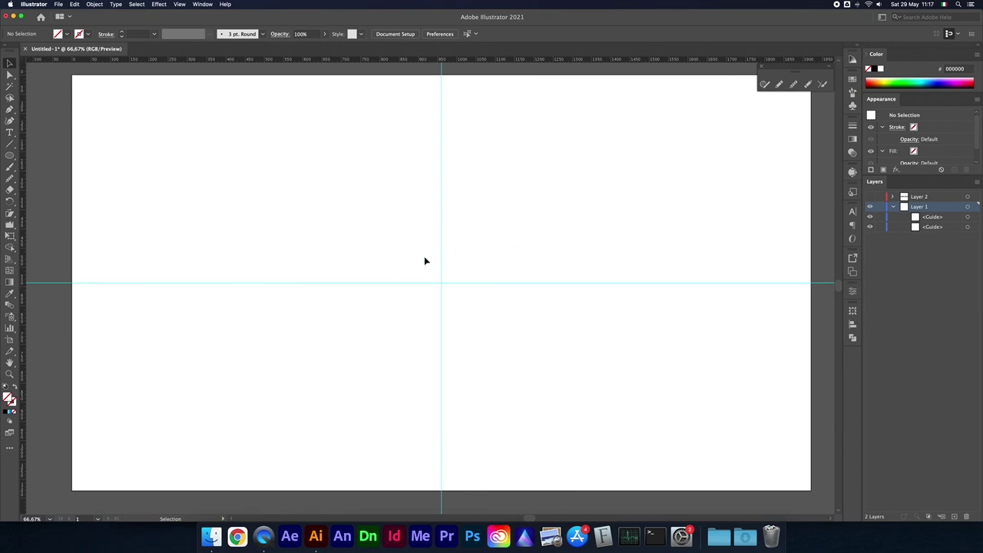
key("super+minus")
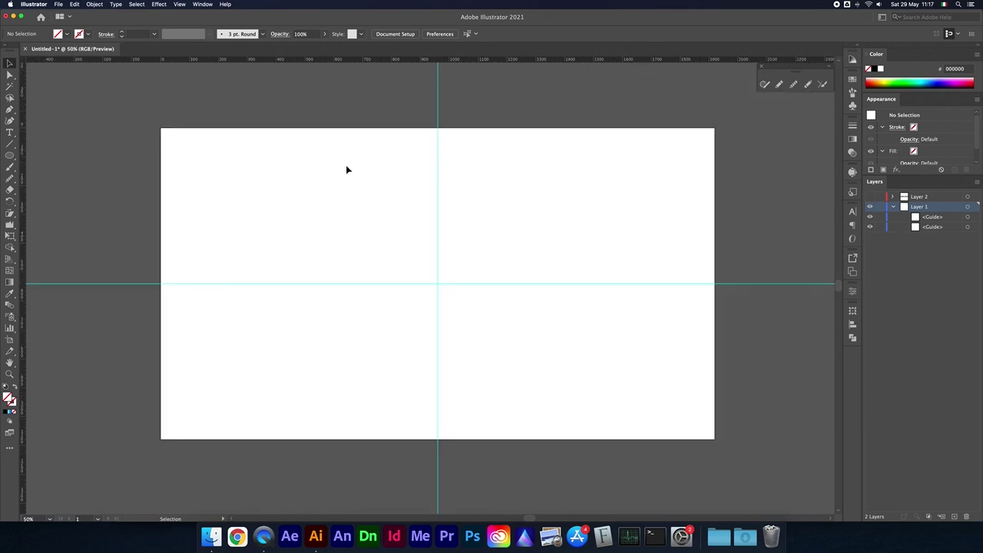
In Document Setup, set units to Centimeters and bleed to 0,3 cm on all sides.
left_click(59, 4)
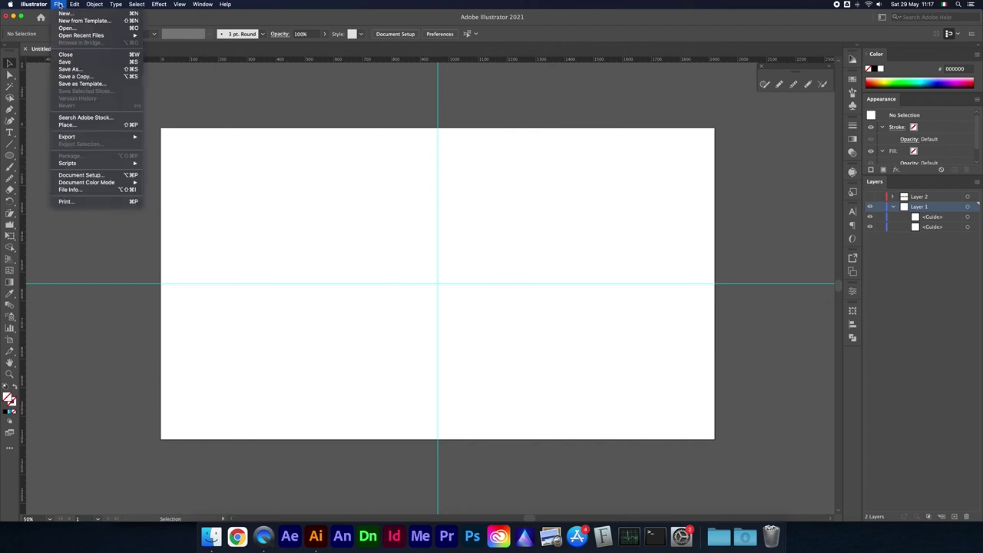
left_click(69, 177)
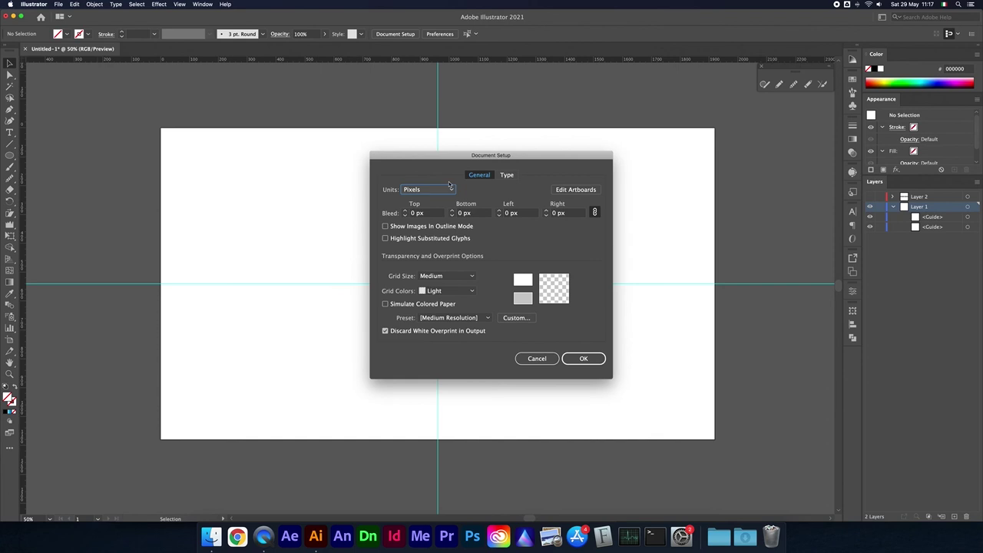
left_click_drag(475, 158, 612, 162)
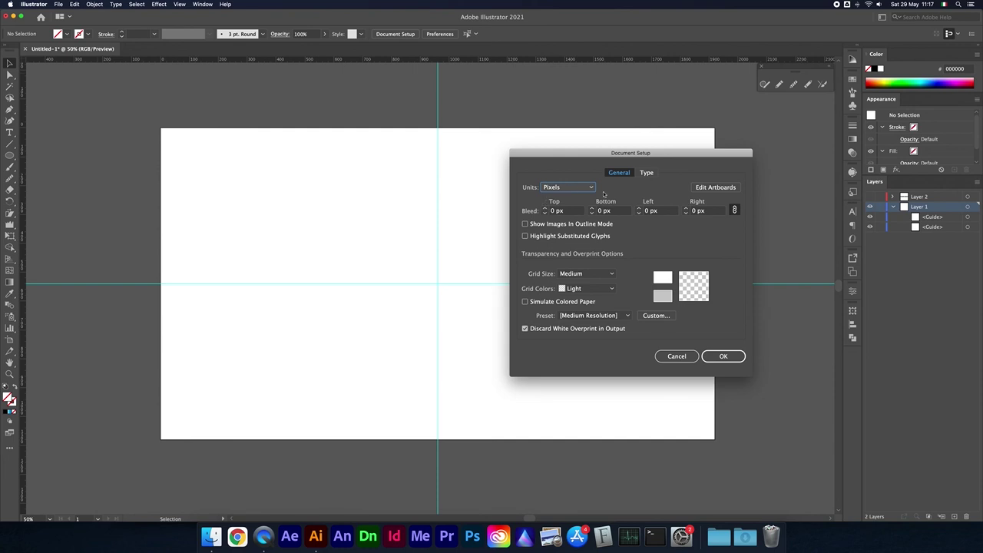
left_click(579, 190)
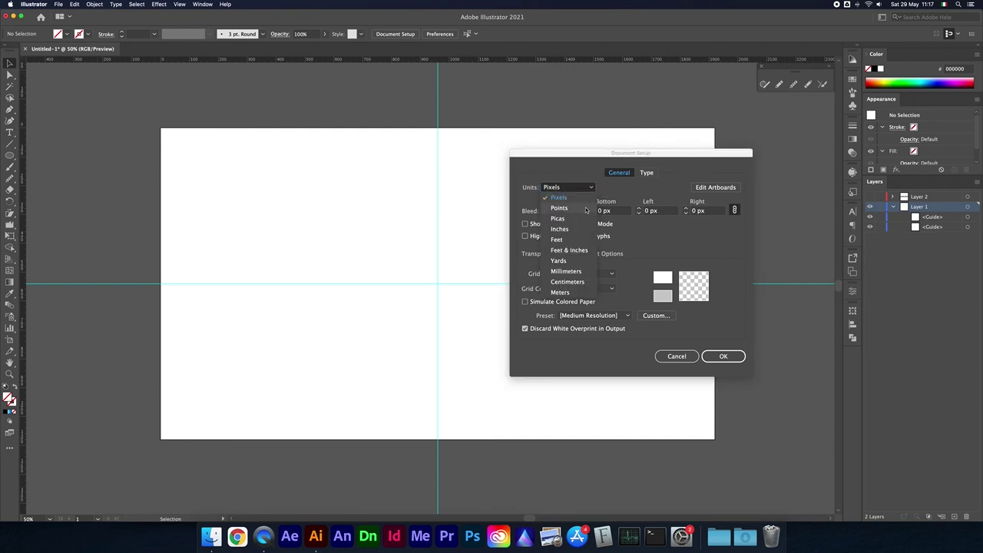
left_click(568, 281)
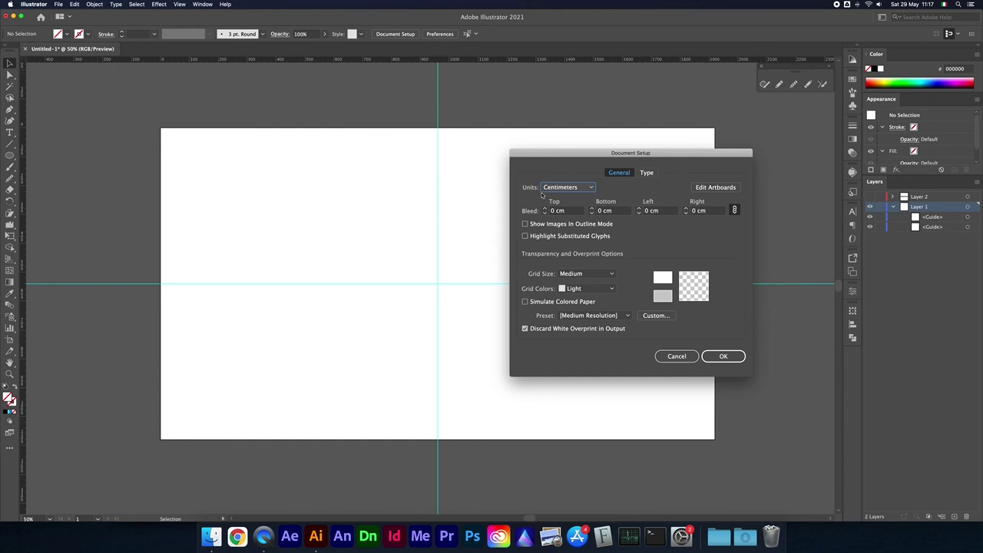
left_click(544, 209)
left_click(543, 209)
type("0,3")
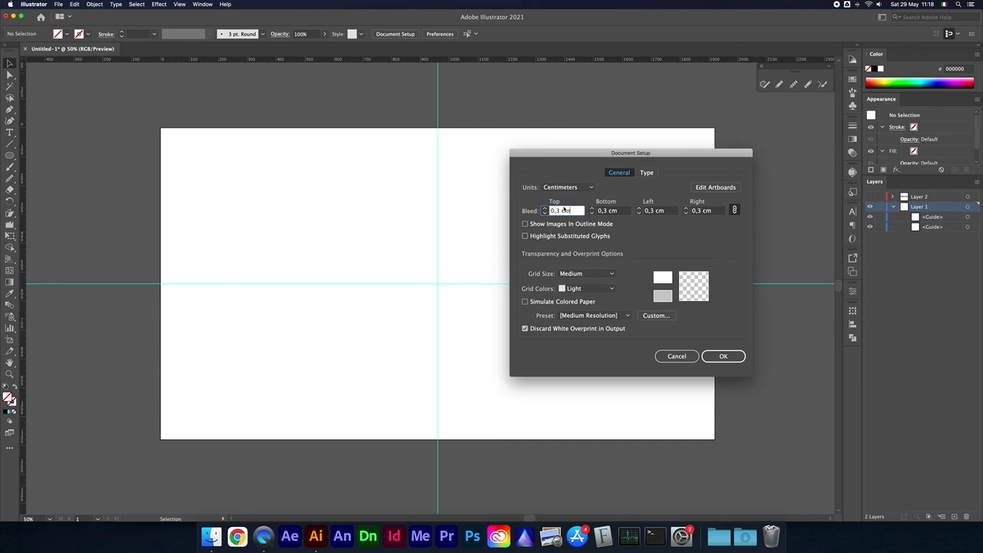
left_click(721, 357)
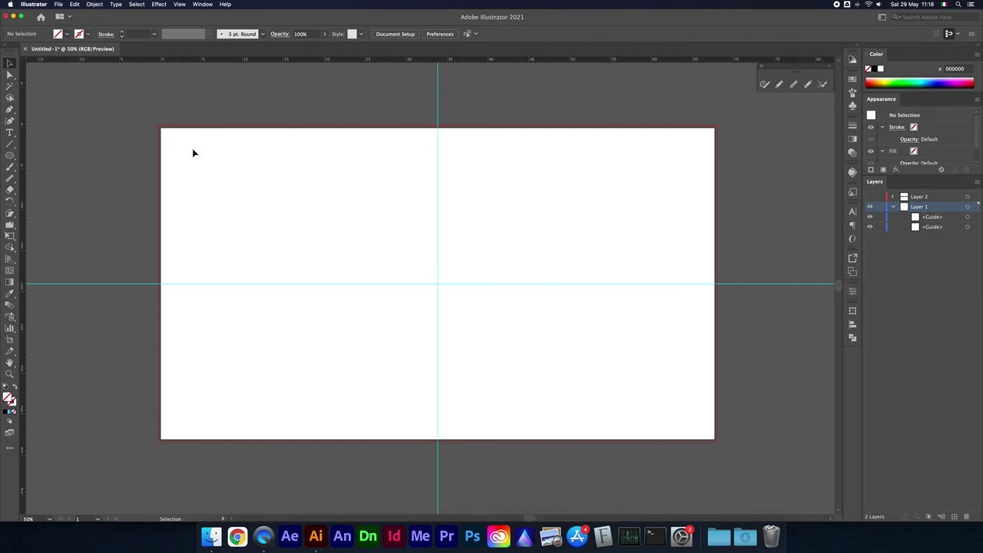
Draw an artboard-sized rectangle and fill it with dark red 870000.
key("m")
left_click_drag(161, 128, 714, 439)
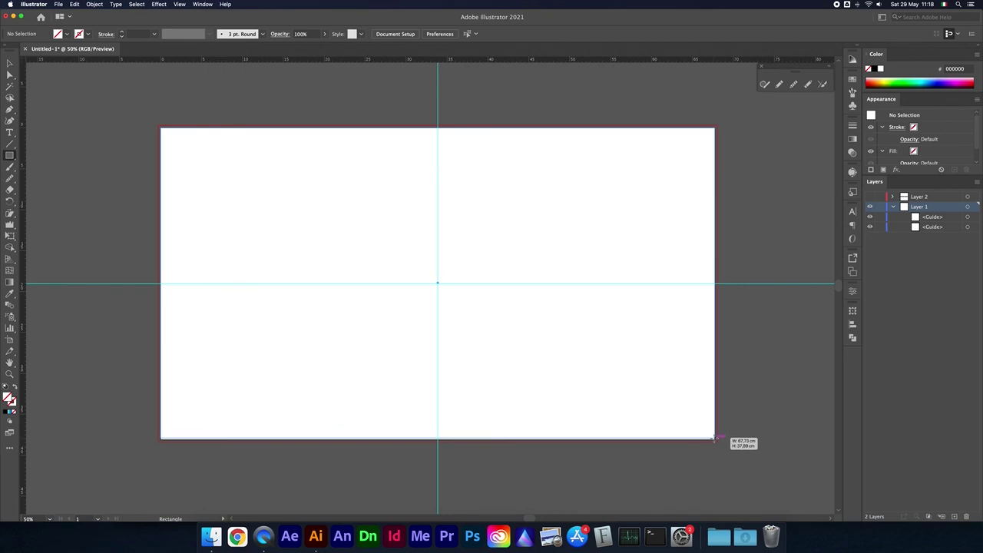
left_click_drag(714, 439, 714, 438)
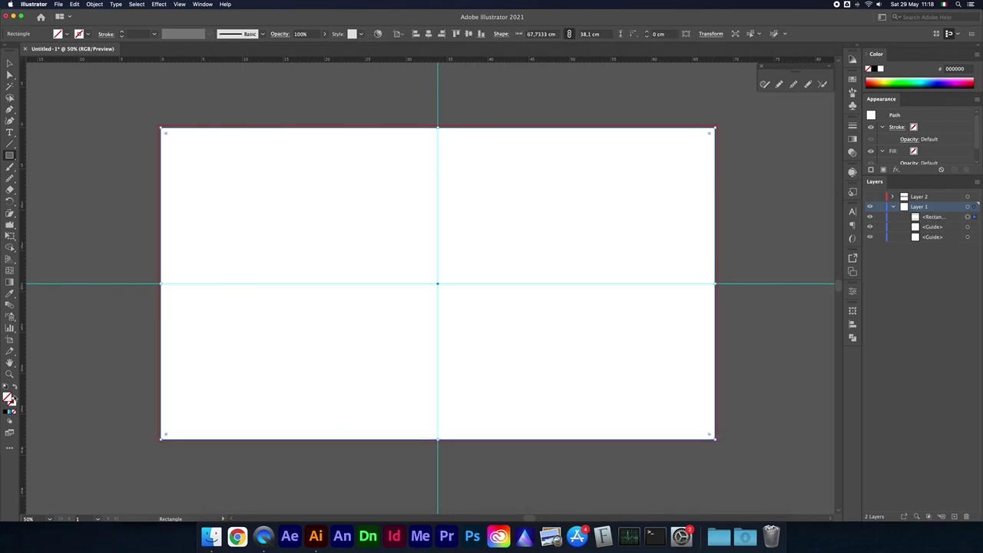
double_click(9, 398)
type("870000")
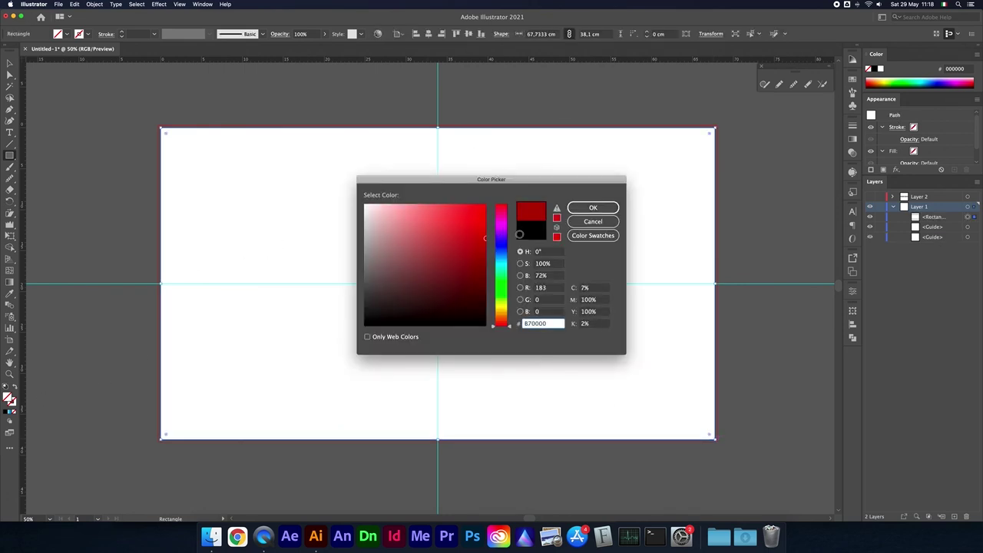
left_click(592, 207)
Change the rectangle's fill to a green swatch from the Fill dropdown.
left_click(9, 63)
left_click(234, 115)
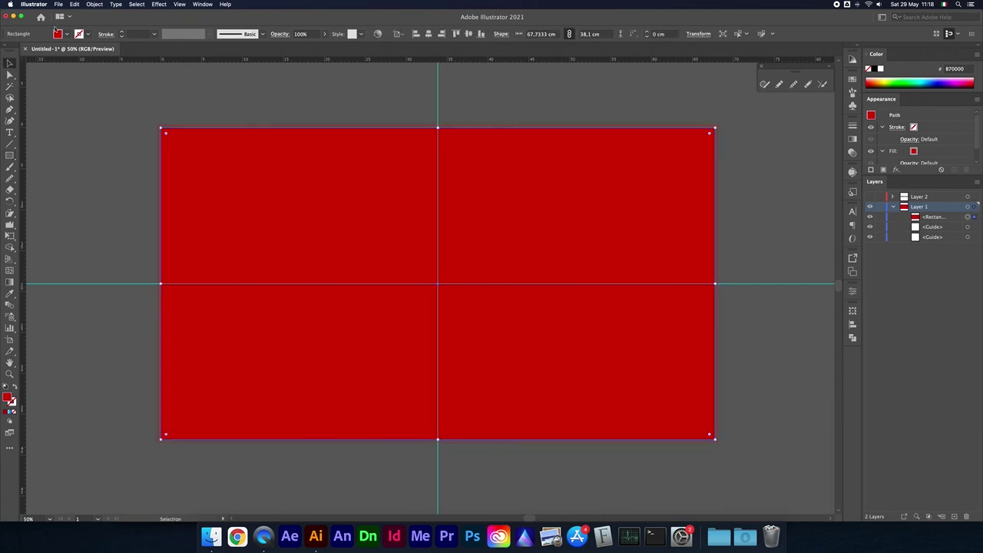
left_click(67, 34)
left_click(57, 60)
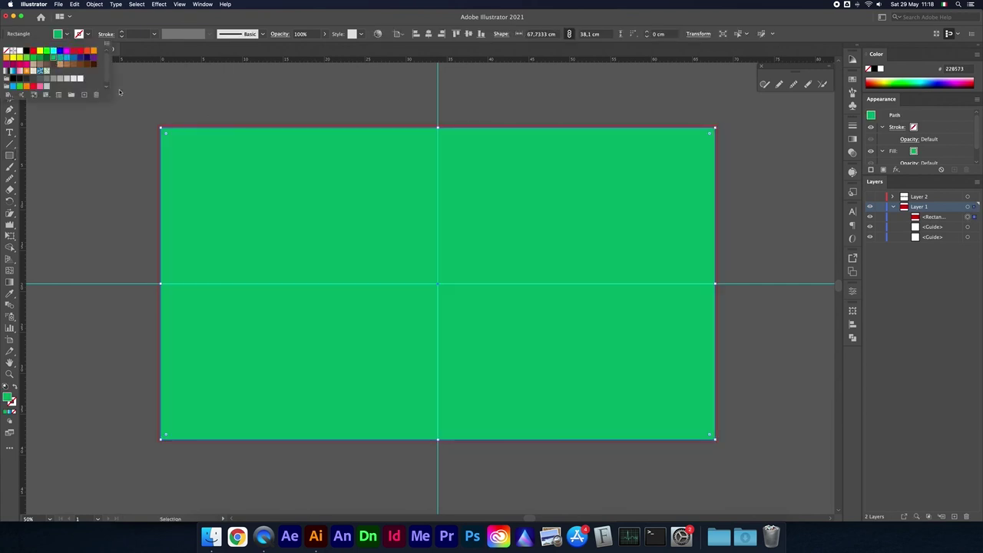
left_click(189, 98)
left_click(194, 154)
key("super+equal")
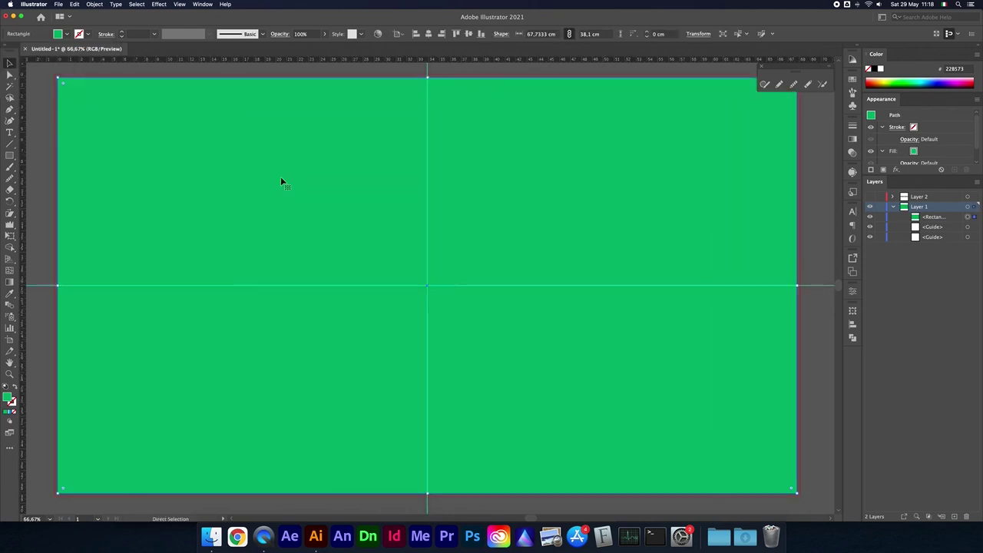
Zoom into the top-left corner, stretch the rectangle toward the bleed, and add a left-edge guide.
left_click_drag(145, 116, 318, 205)
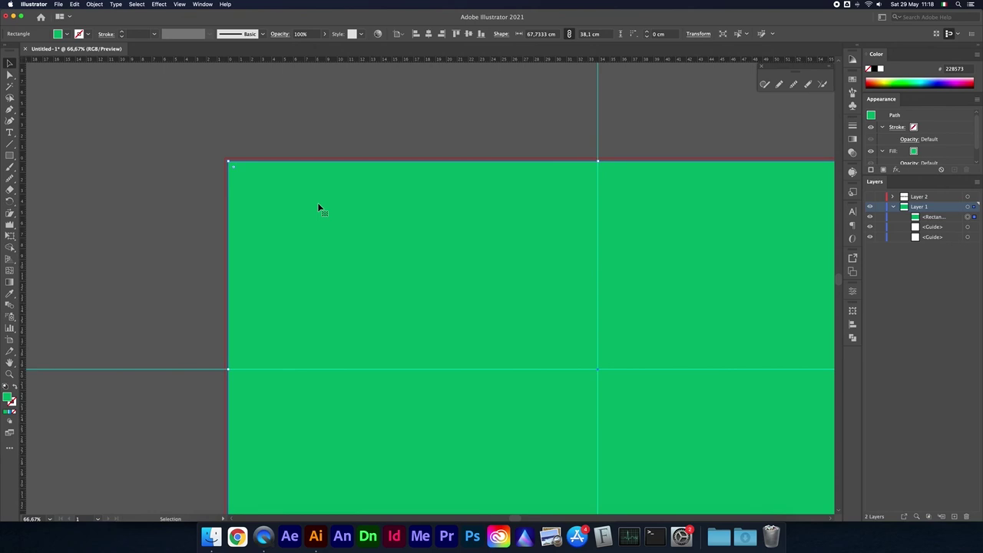
key("super+1")
left_click_drag(160, 160, 437, 366)
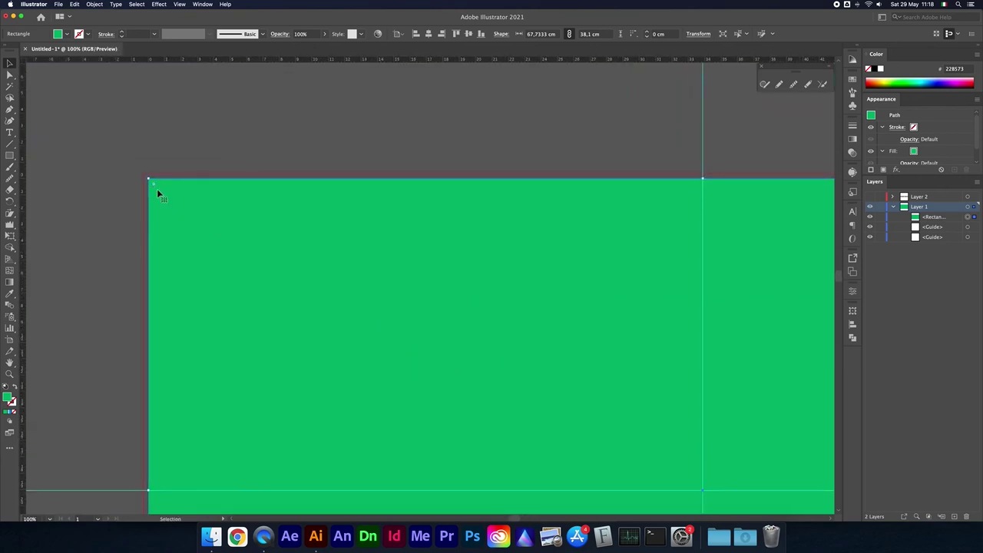
left_click_drag(151, 181, 144, 176)
left_click_drag(143, 176, 146, 177)
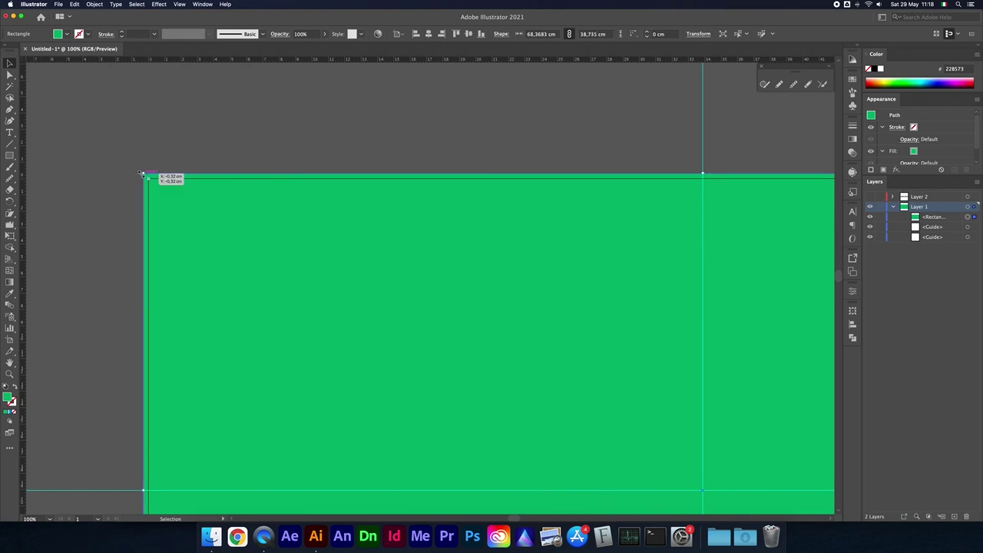
left_click(151, 159)
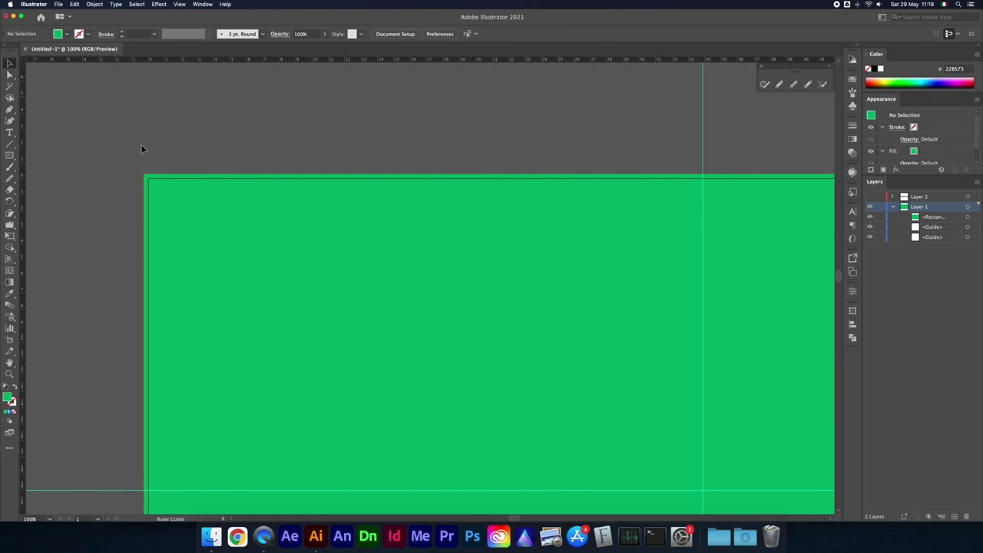
left_click_drag(149, 150, 148, 150)
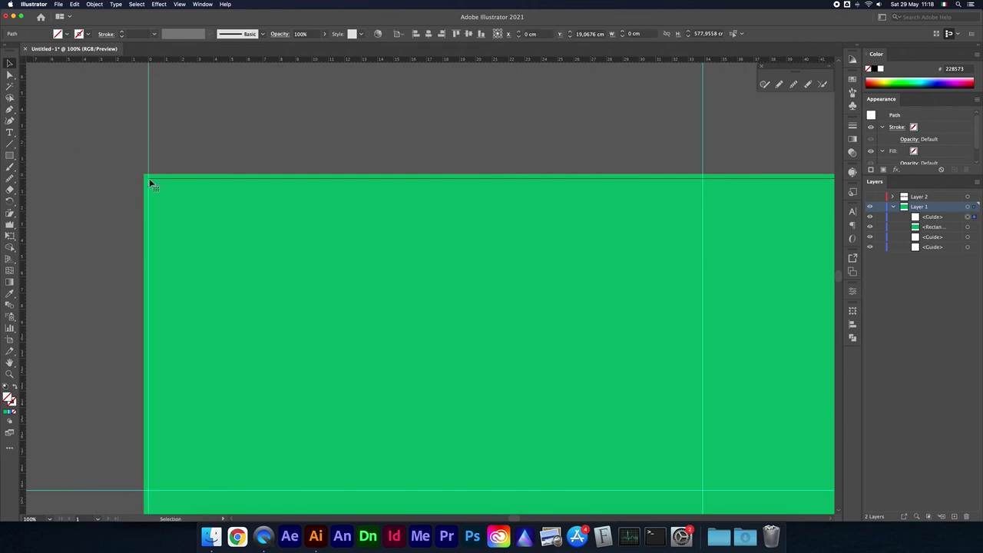
left_click(149, 204)
Extend and revert the rectangle's corner, fit the artboard in view, and delete the rectangle.
left_click(154, 224)
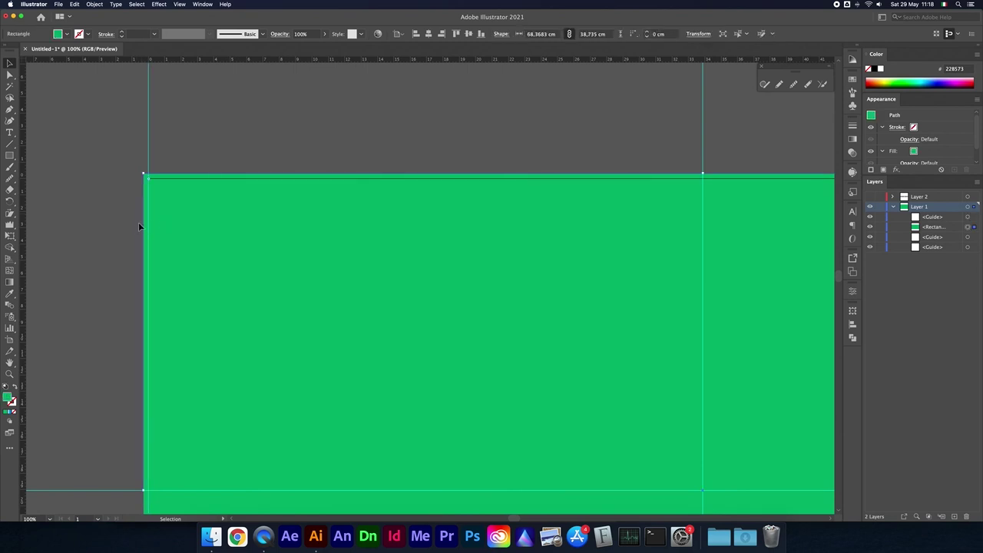
left_click_drag(143, 175, 123, 165)
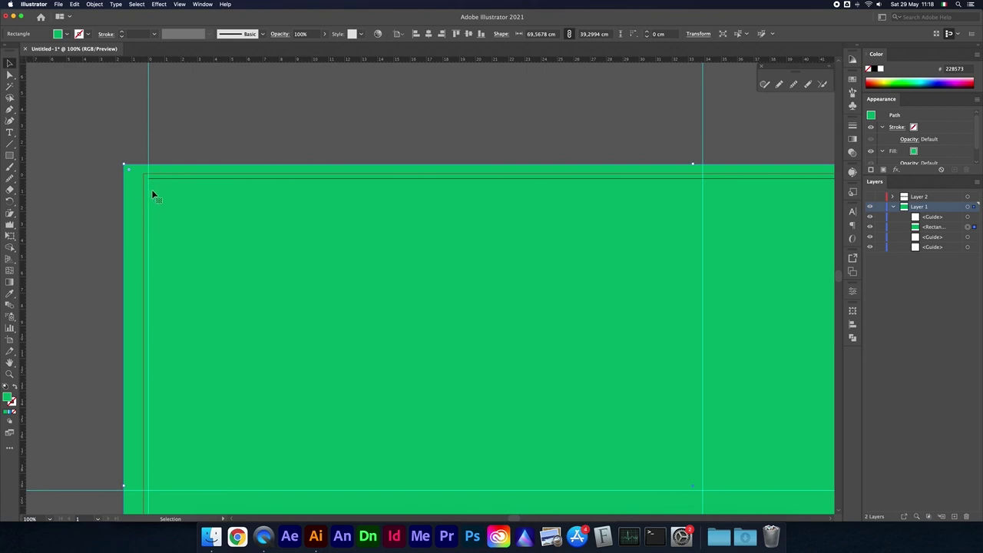
left_click_drag(152, 193, 150, 192)
left_click(117, 189)
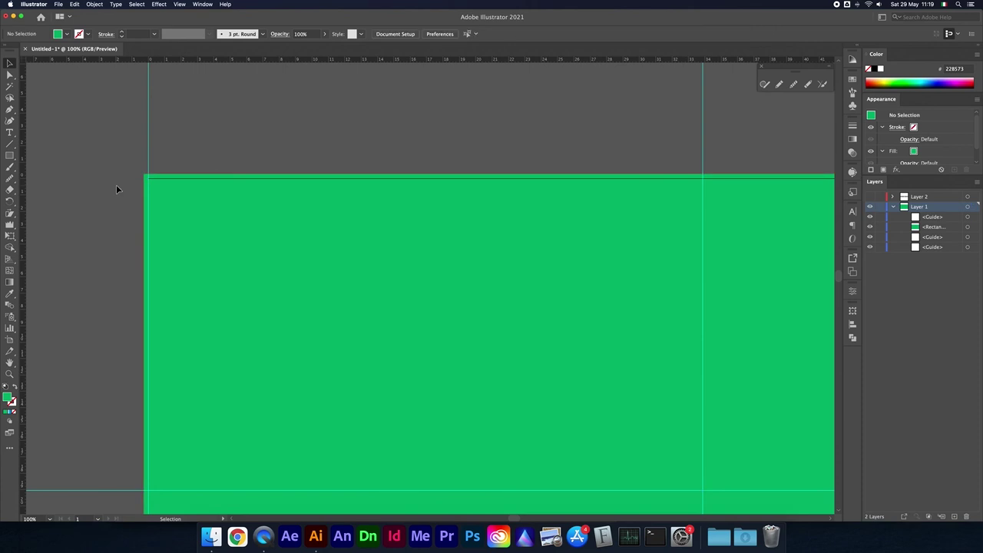
key("super+0")
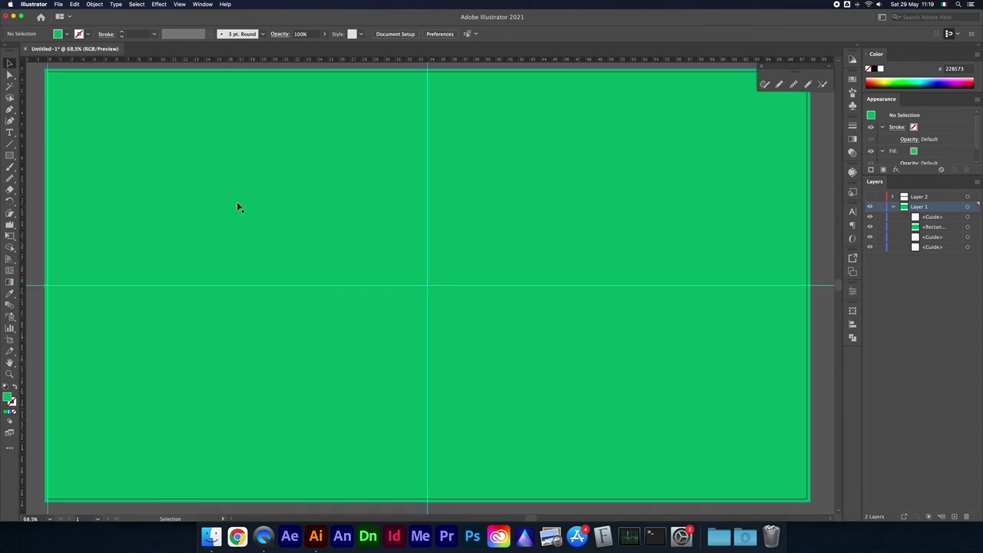
left_click(207, 197)
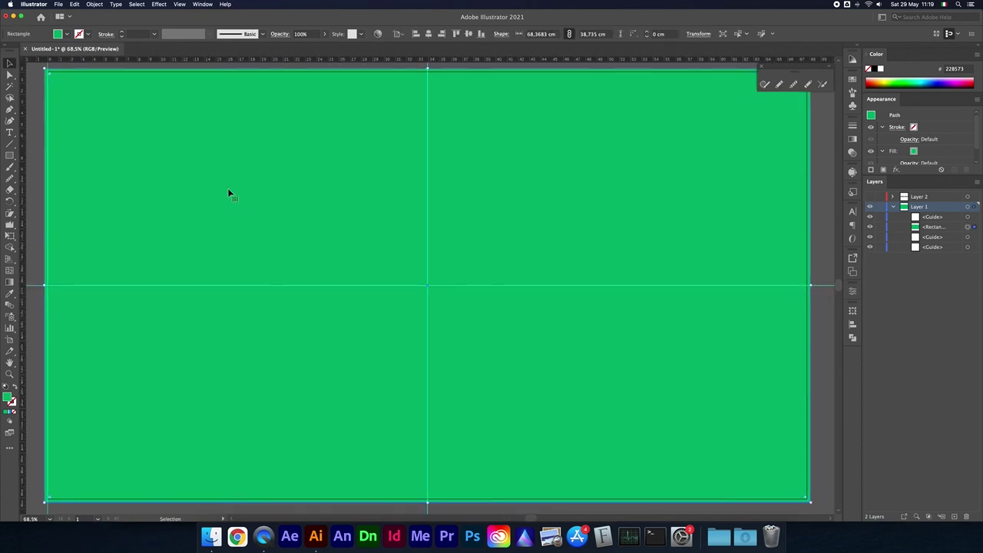
key("Delete")
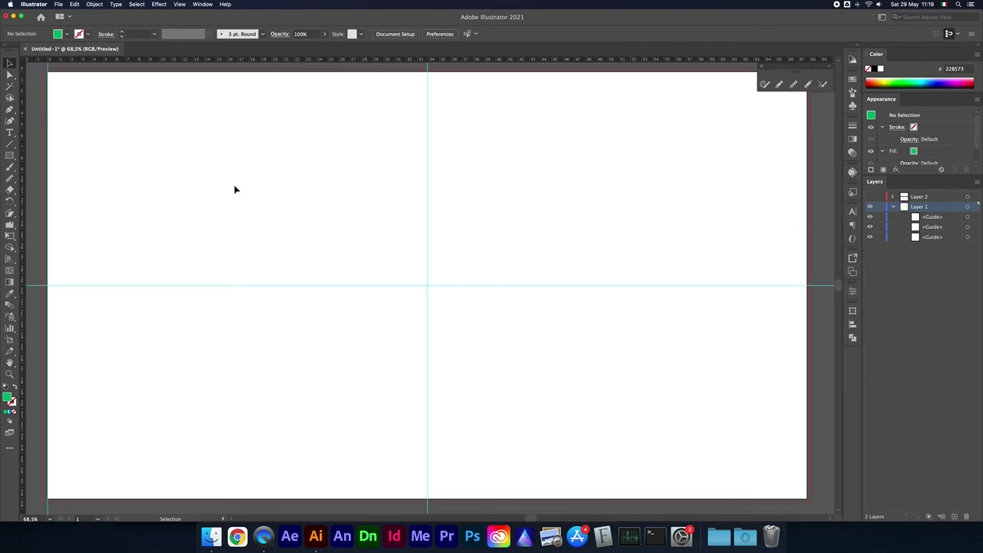
Undo the stray left guide and save the document in Adobe PDF format.
key("super+minus")
key("super+minus")
key("super+z")
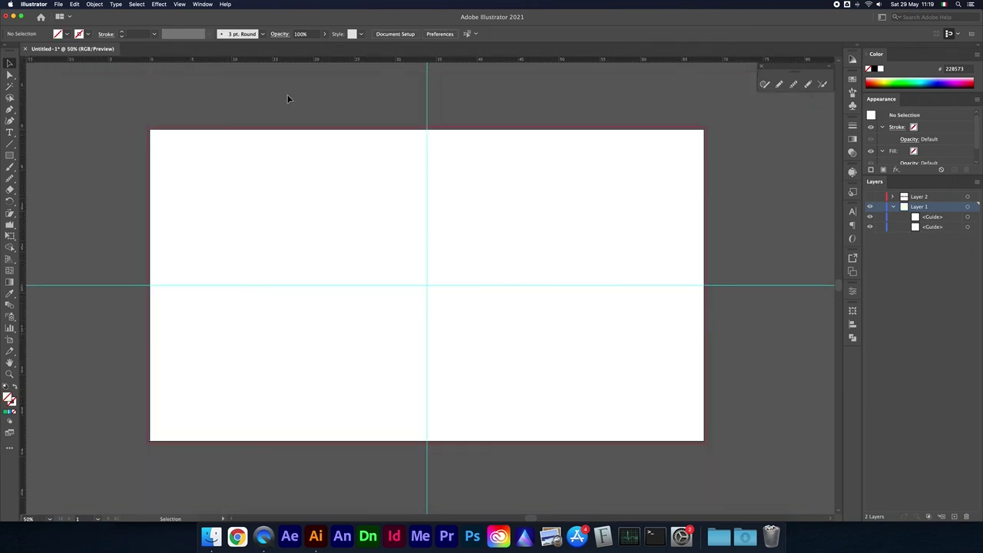
left_click(59, 3)
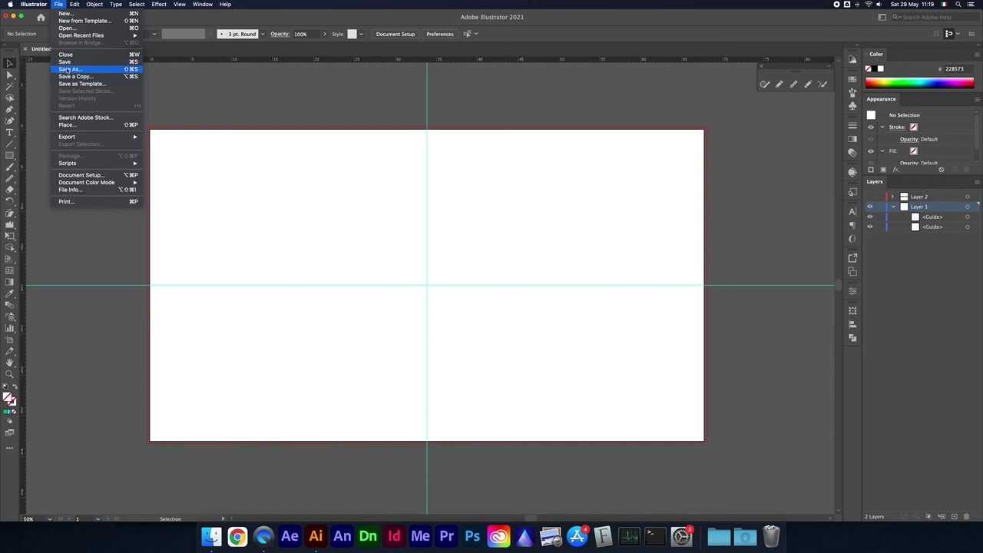
left_click(71, 69)
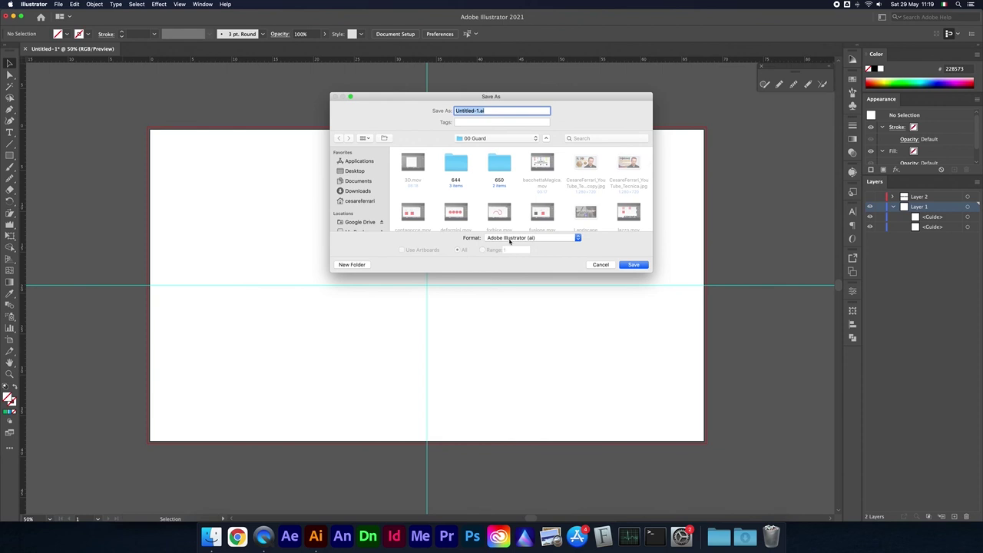
left_click(508, 239)
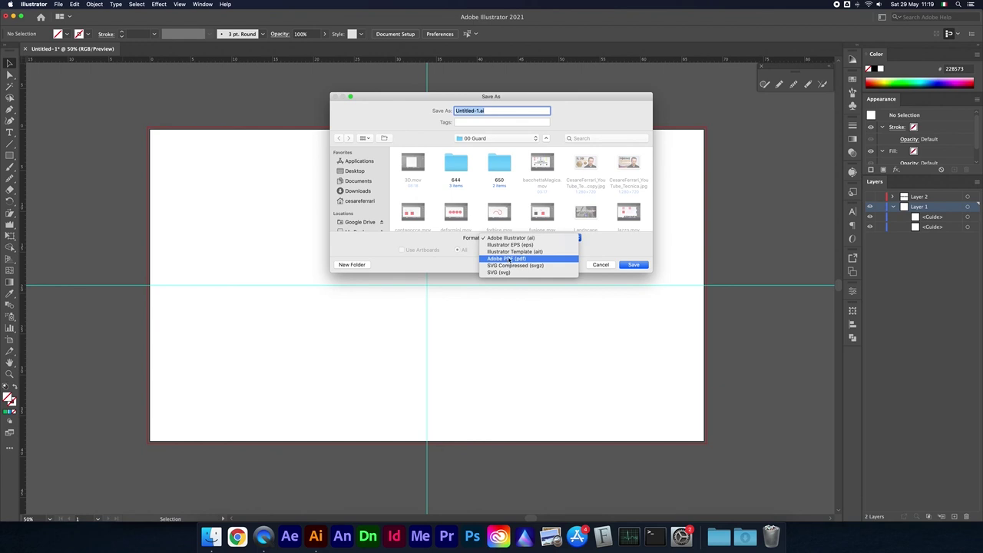
left_click(508, 260)
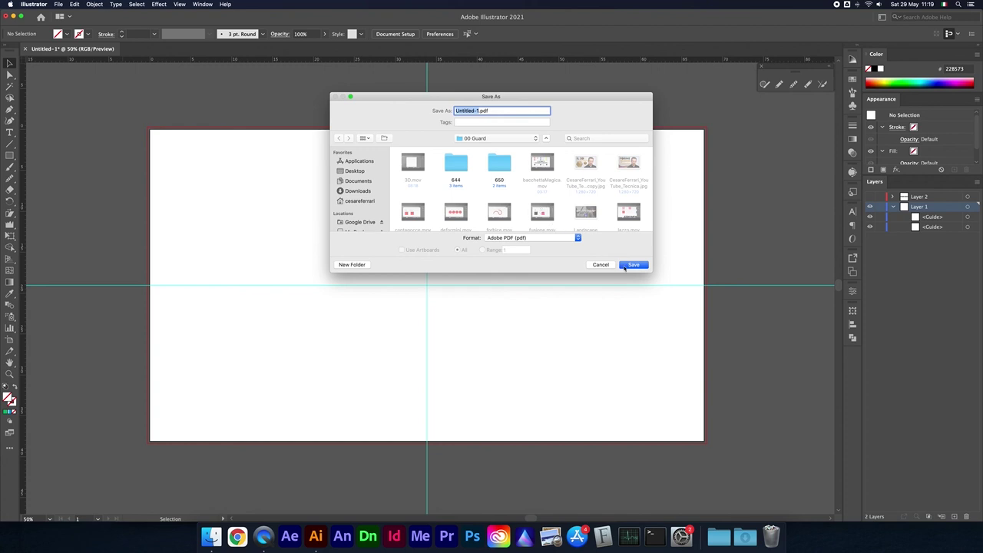
left_click(631, 265)
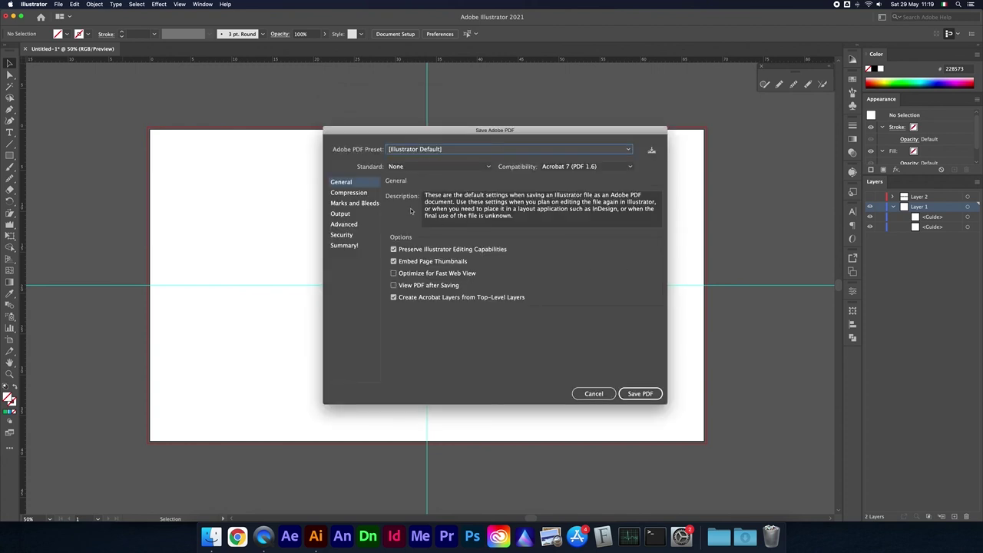
Keep PDF standard None, use the document bleed settings, and enable Trim Marks only.
left_click(421, 171)
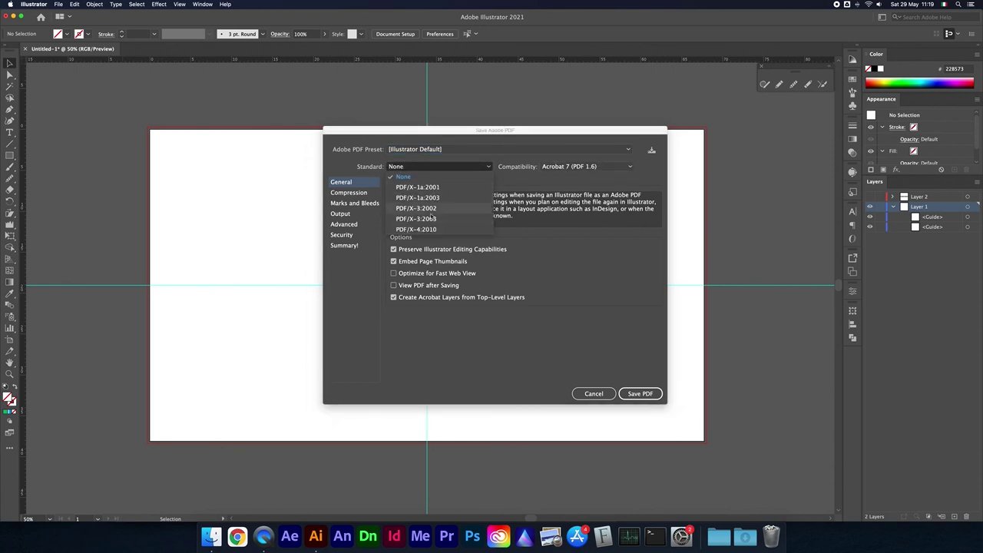
left_click(526, 177)
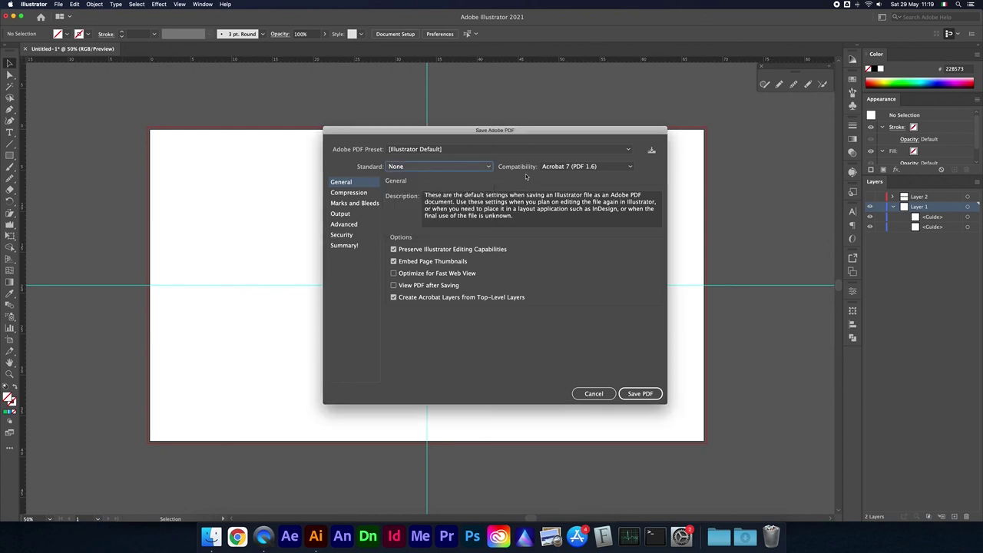
left_click(350, 193)
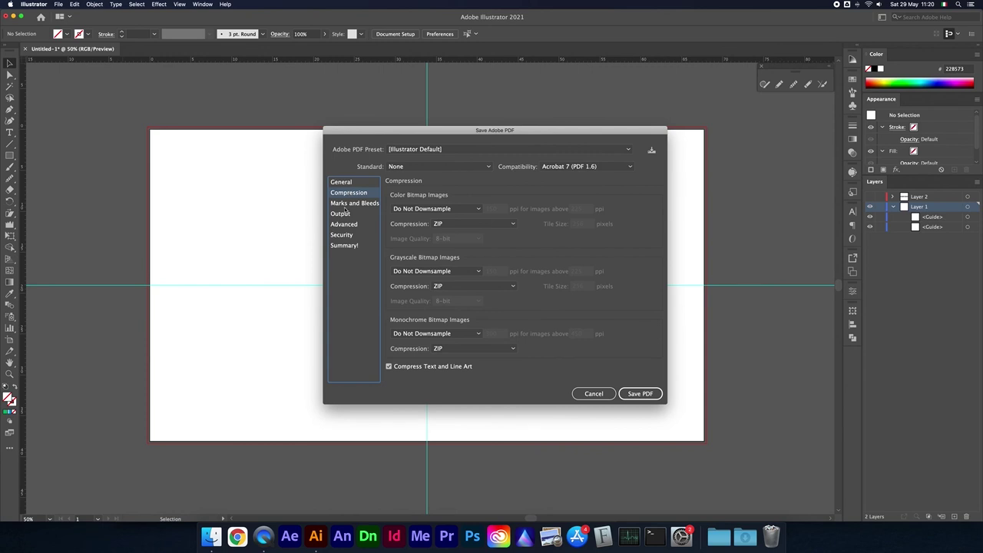
left_click(348, 204)
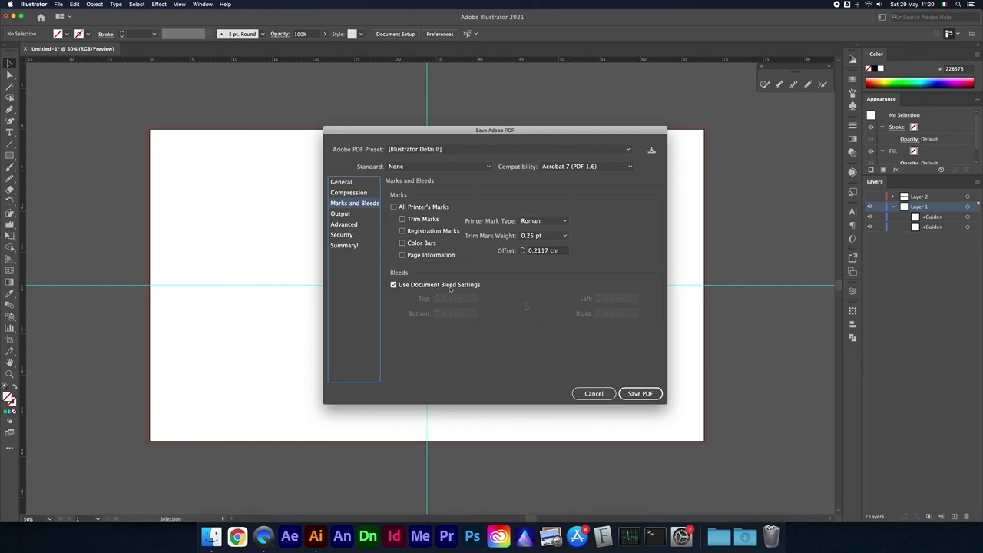
left_click(394, 285)
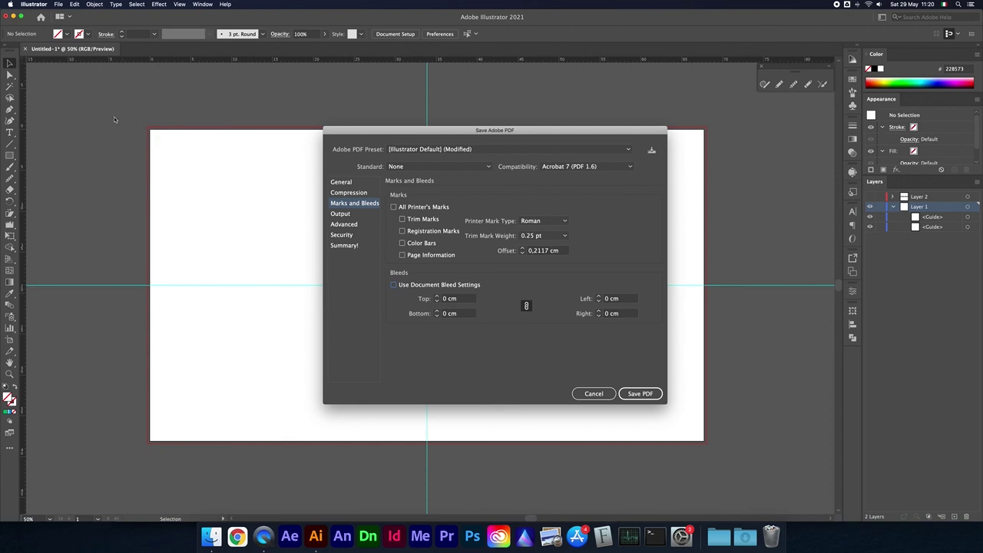
left_click(395, 286)
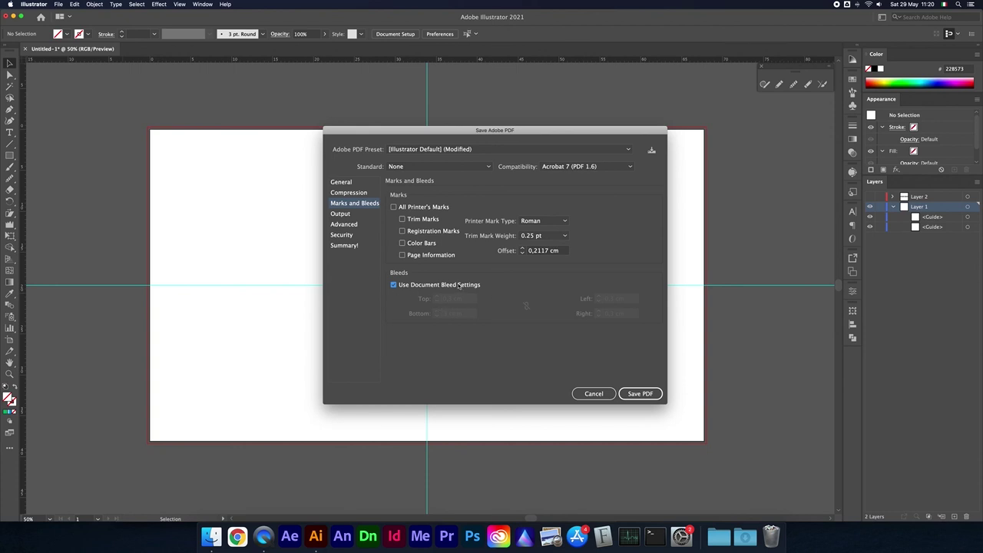
left_click(394, 207)
left_click(402, 231)
left_click(402, 255)
left_click(340, 214)
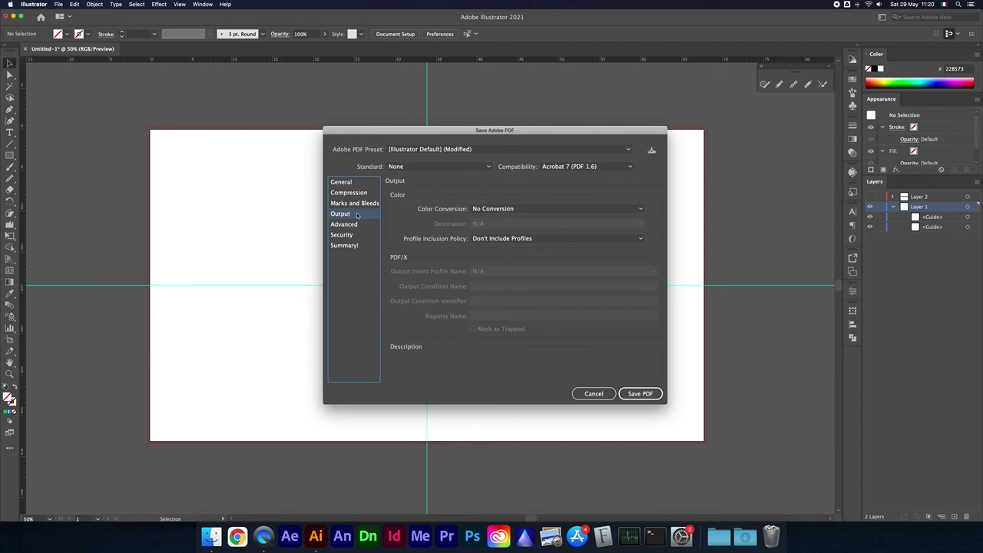
Set output to Convert to Destination, Coated FOGRA39, include destination profile, then cancel the save.
mouse_move(442, 209)
left_click(497, 209)
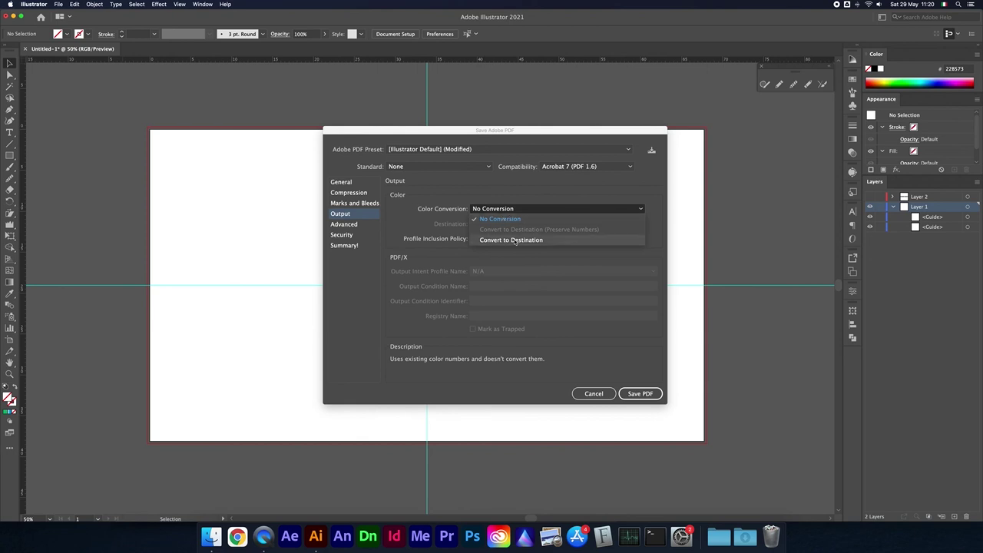
left_click(517, 240)
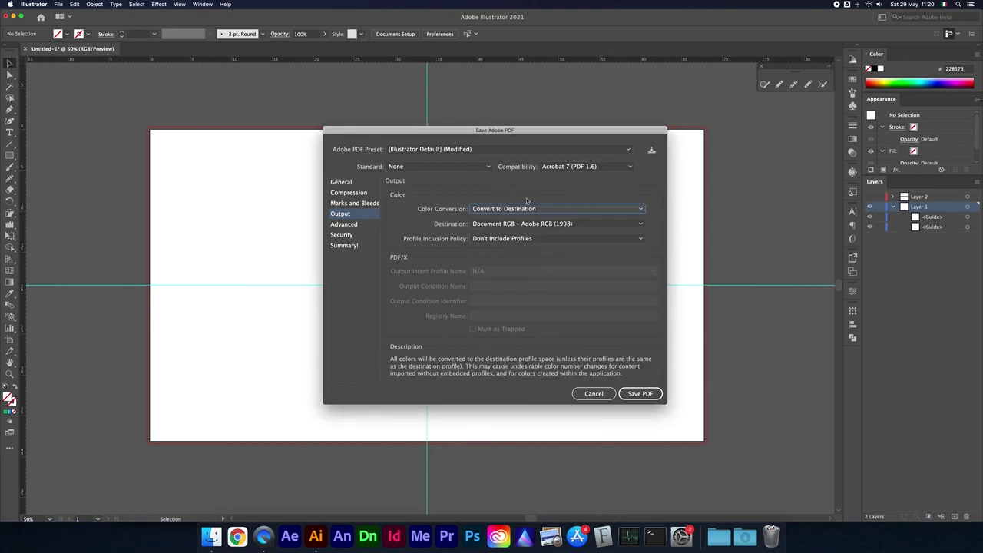
left_click(506, 224)
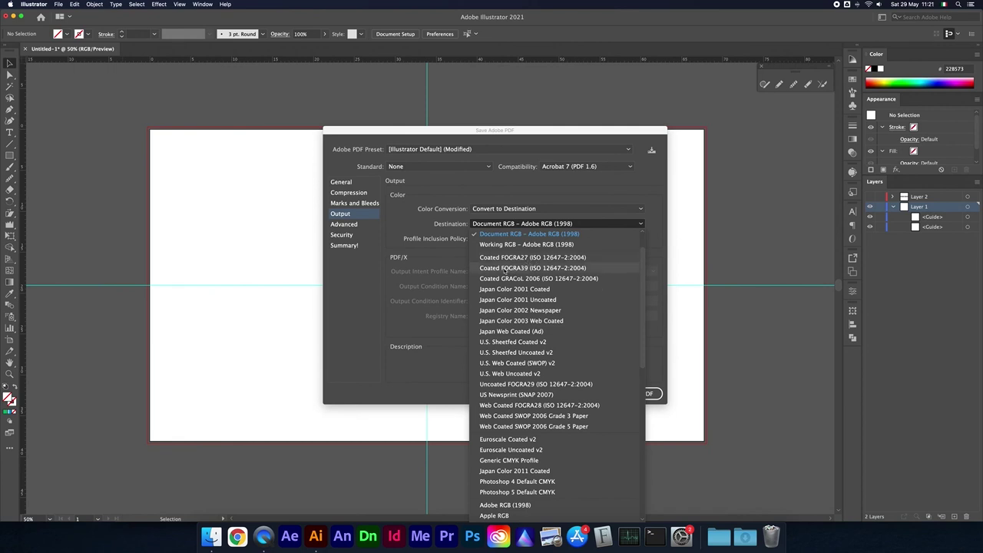
left_click(529, 268)
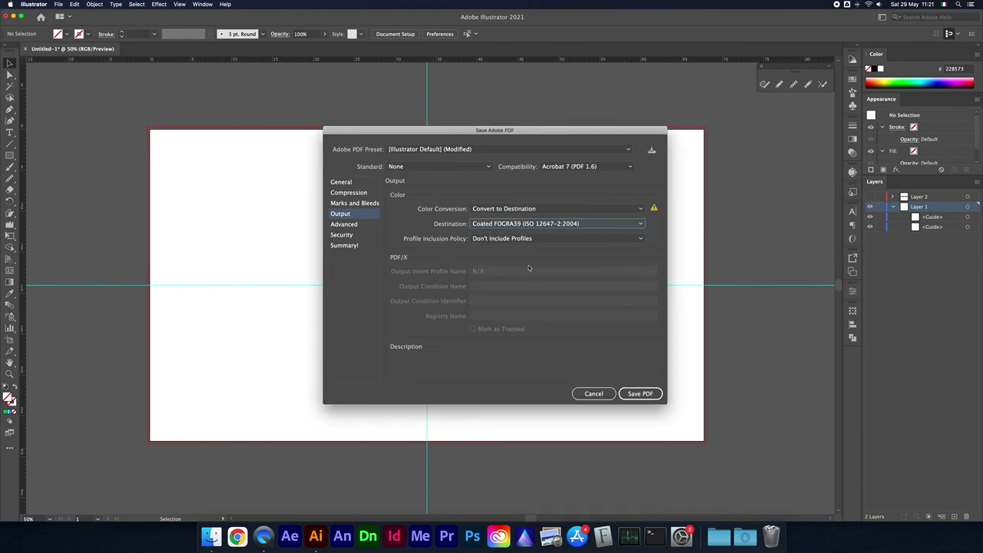
left_click(496, 241)
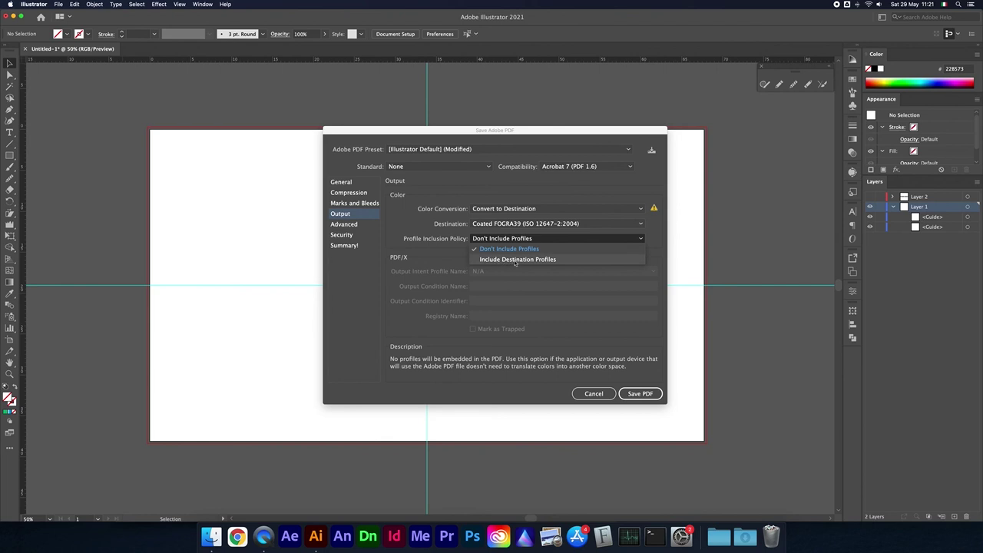
left_click(517, 261)
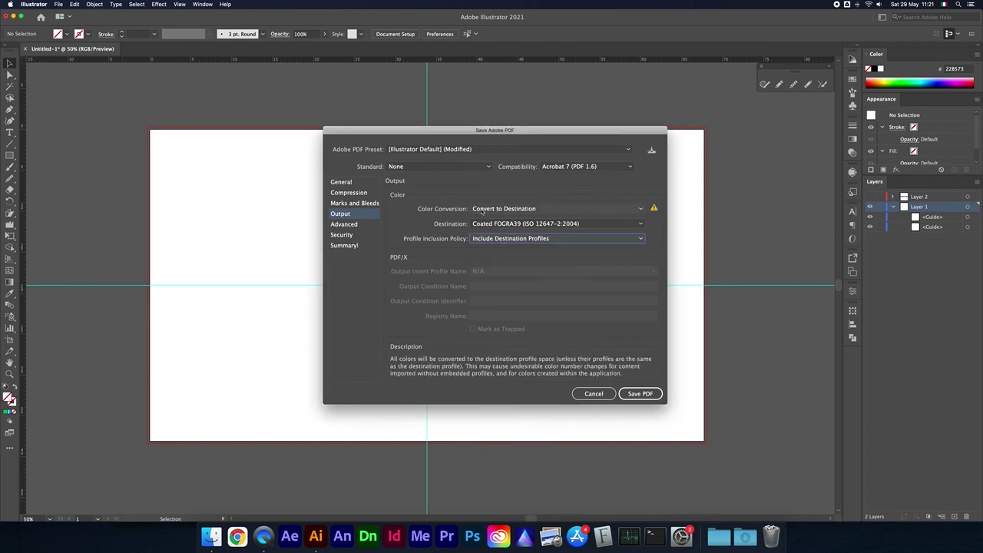
mouse_move(654, 208)
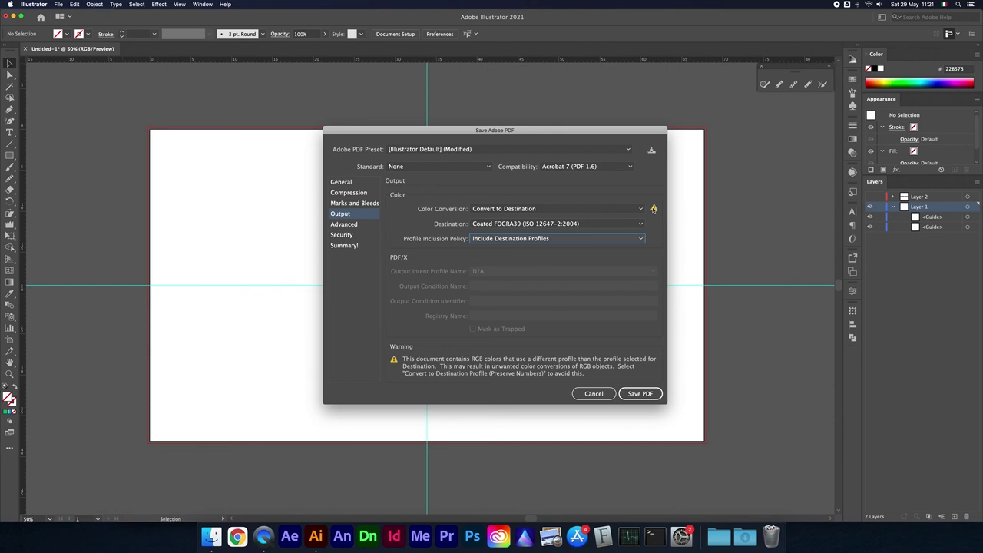
left_click(595, 395)
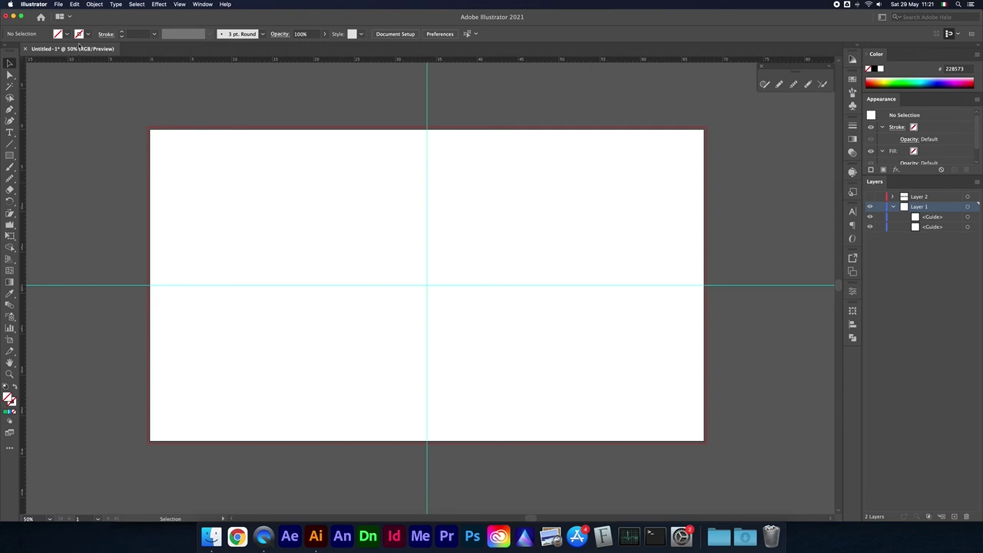
left_click(80, 4)
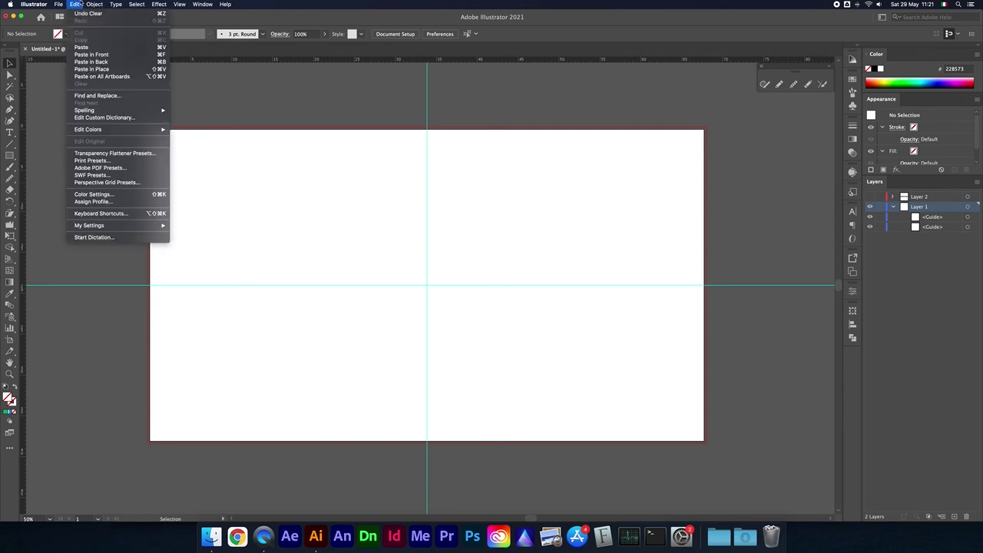
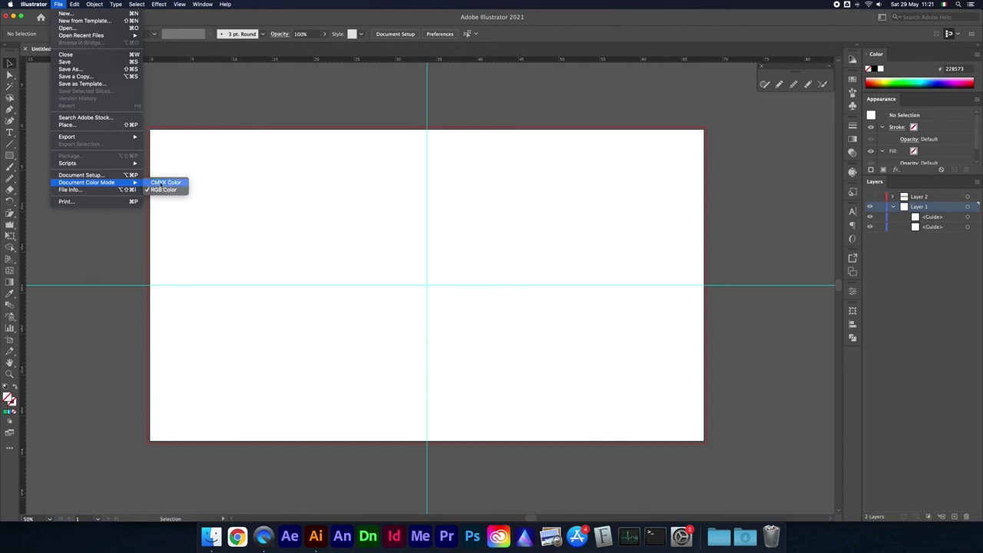
Switch the document to CMYK Color and assign the Working CMYK profile, Coated FOGRA39.
left_click(164, 183)
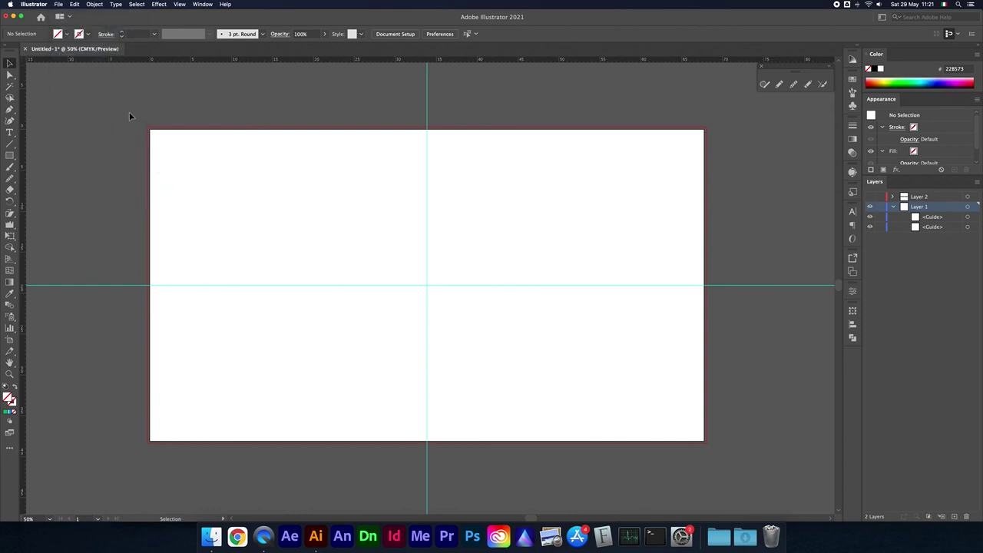
key("super+a")
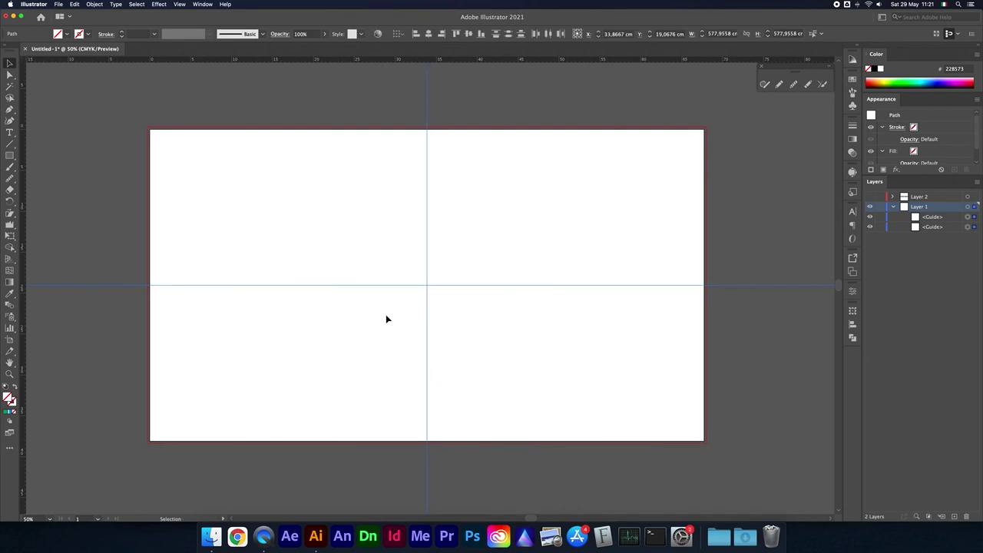
left_click(75, 4)
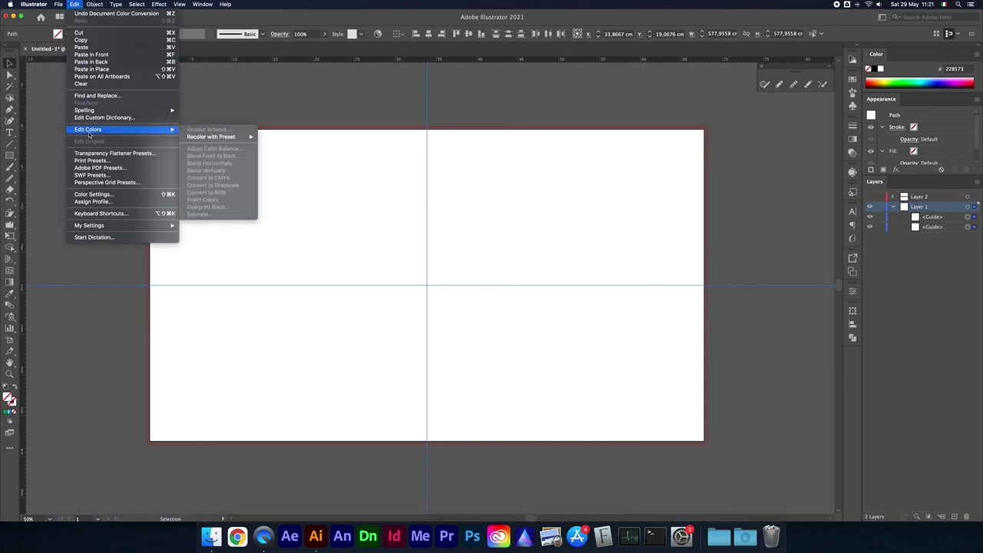
mouse_move(88, 129)
left_click(246, 109)
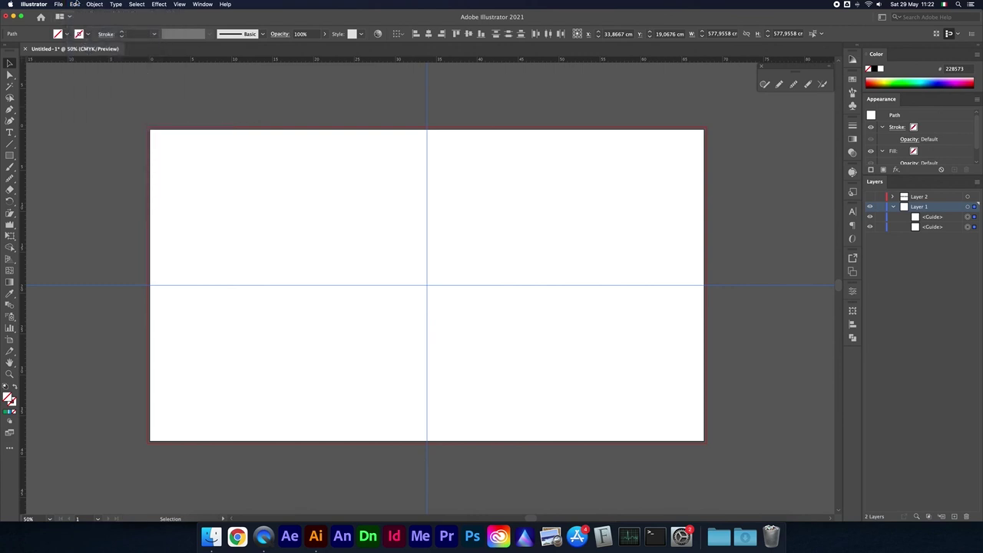
left_click(75, 4)
left_click(100, 201)
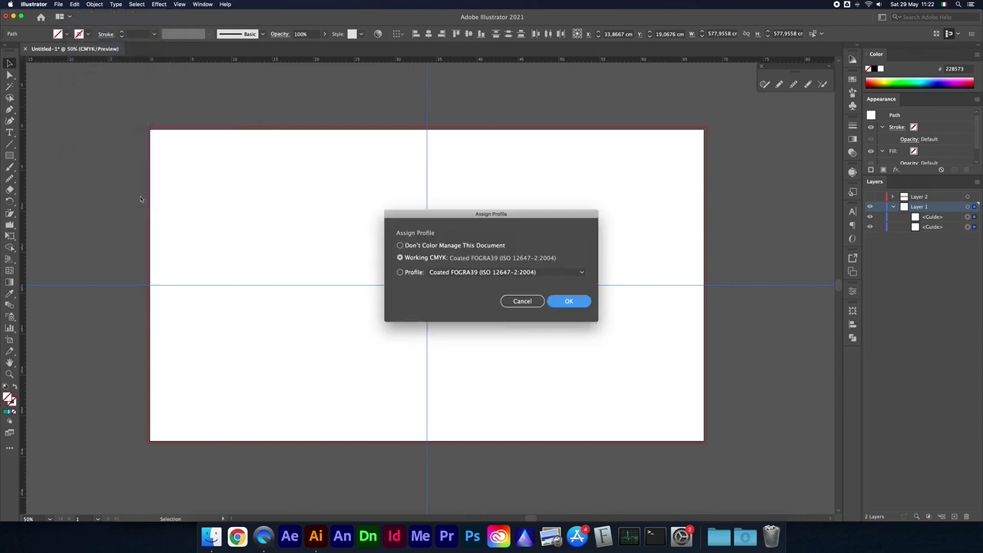
left_click(555, 301)
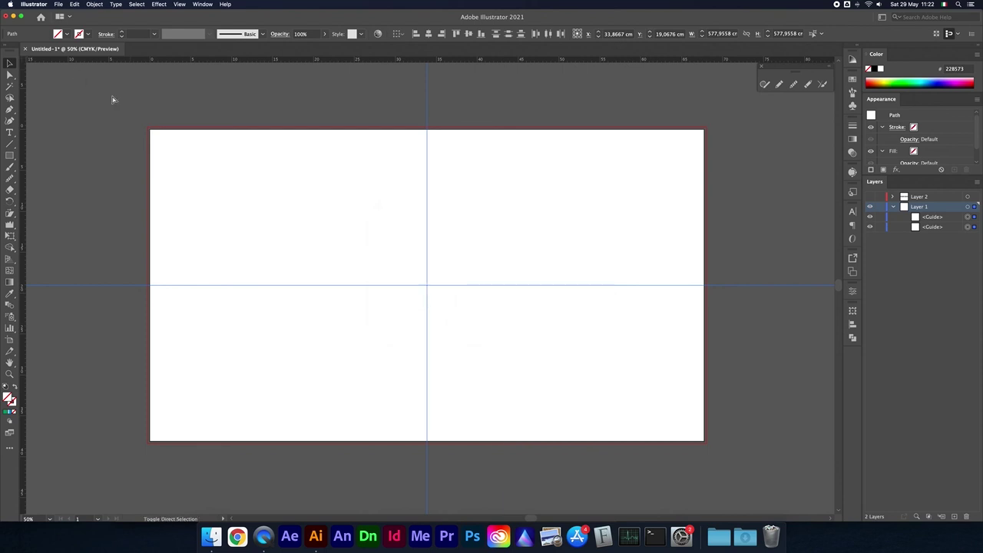
key("super+shift+s")
left_click(529, 238)
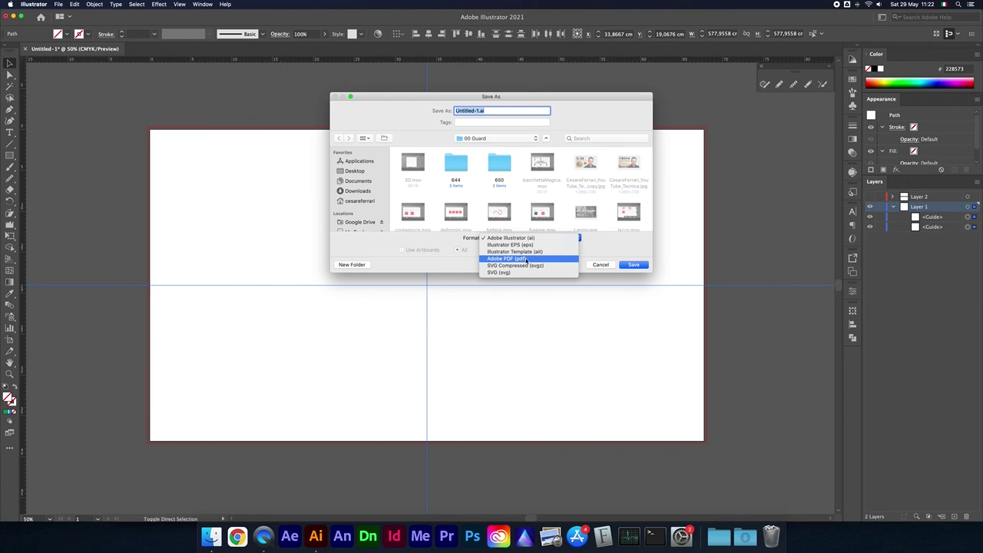
left_click(522, 258)
left_click(626, 266)
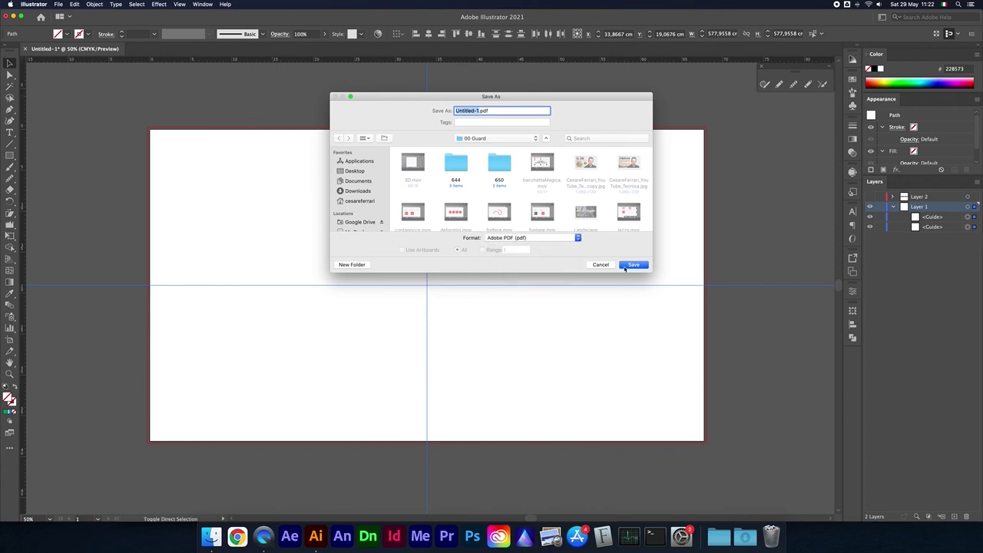
left_click(347, 193)
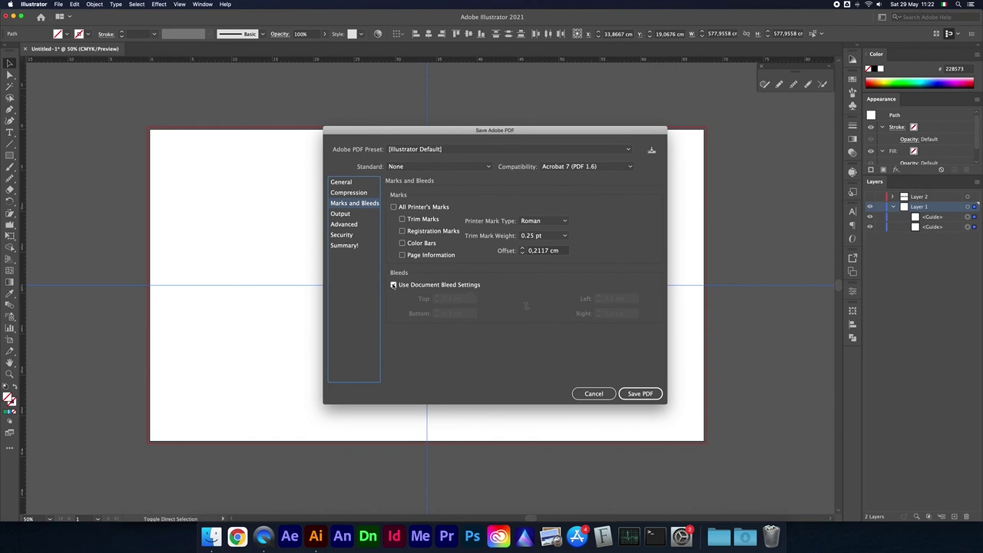
left_click(340, 214)
left_click(482, 209)
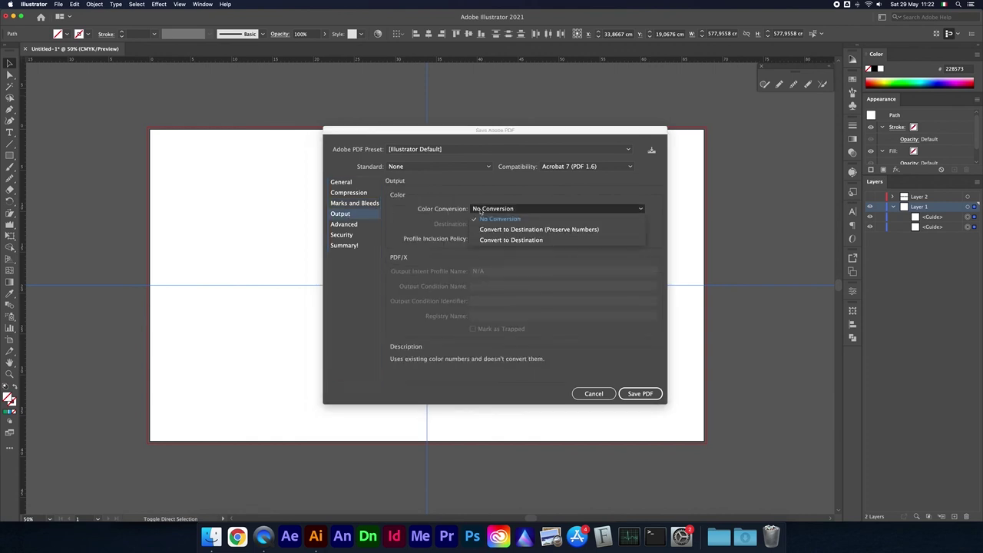
left_click(511, 240)
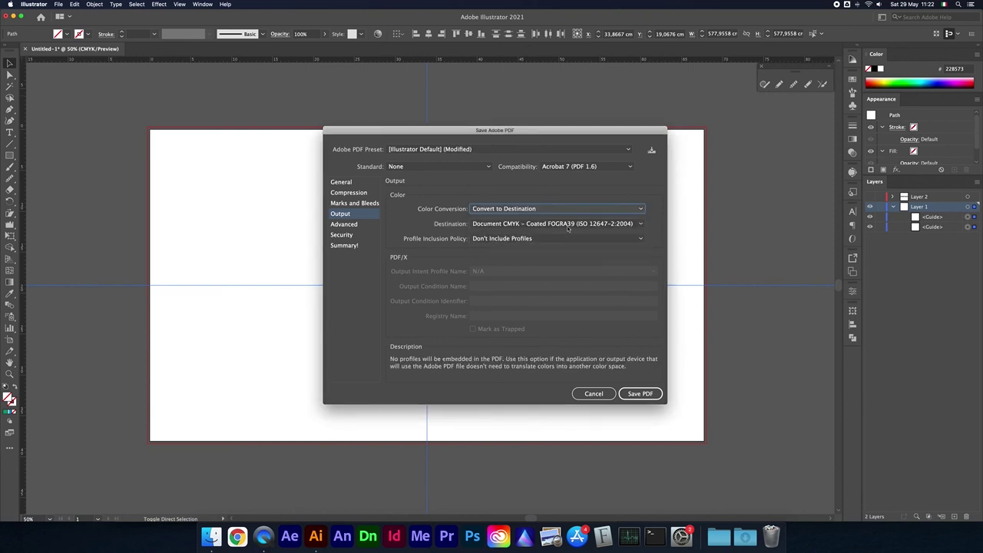
left_click(537, 238)
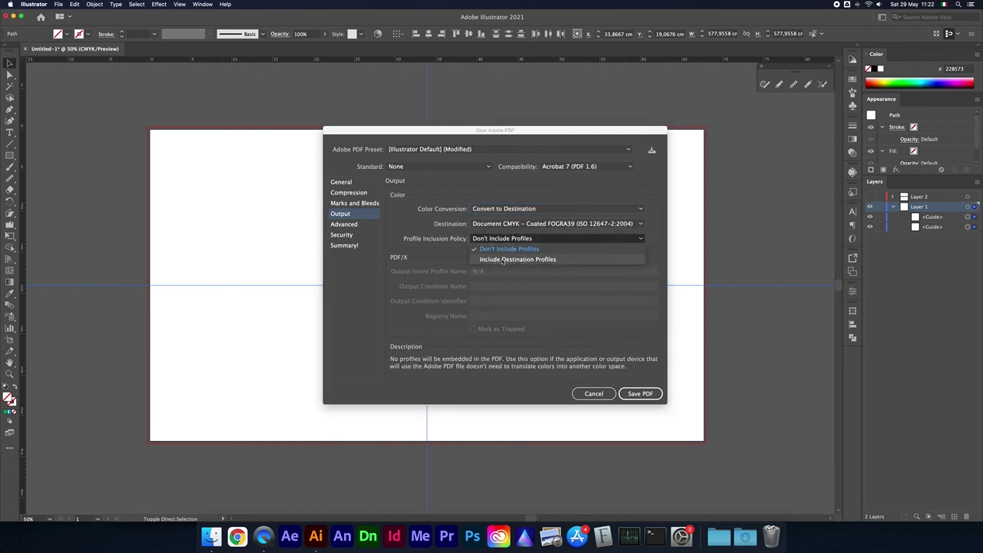
left_click(502, 260)
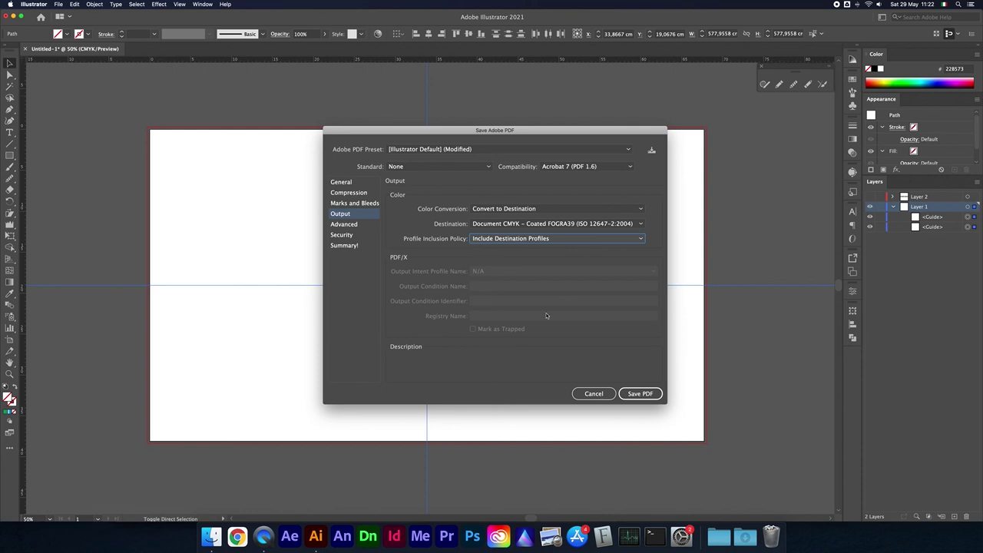
left_click(594, 394)
left_click(167, 112)
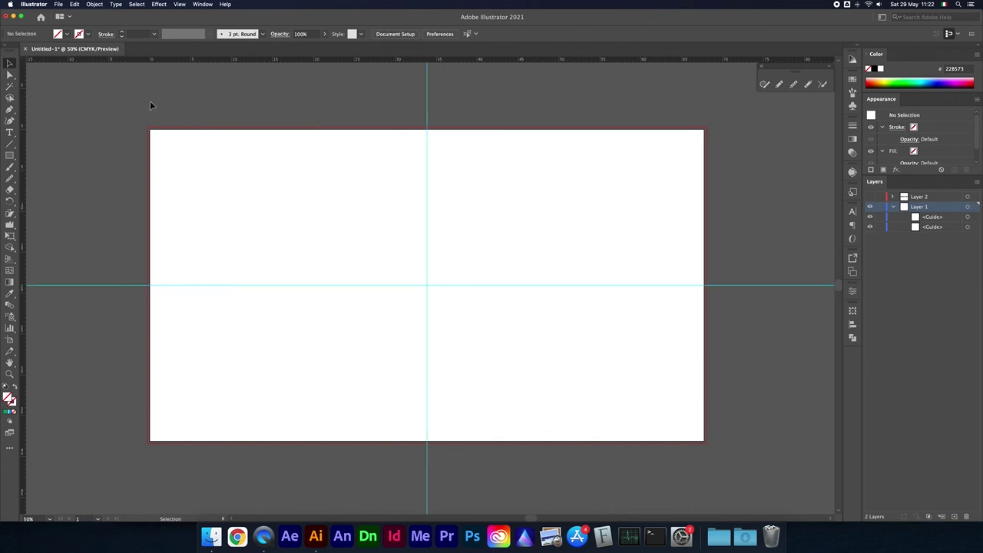
Change the document colour mode from CMYK to RGB Color.
left_click(74, 4)
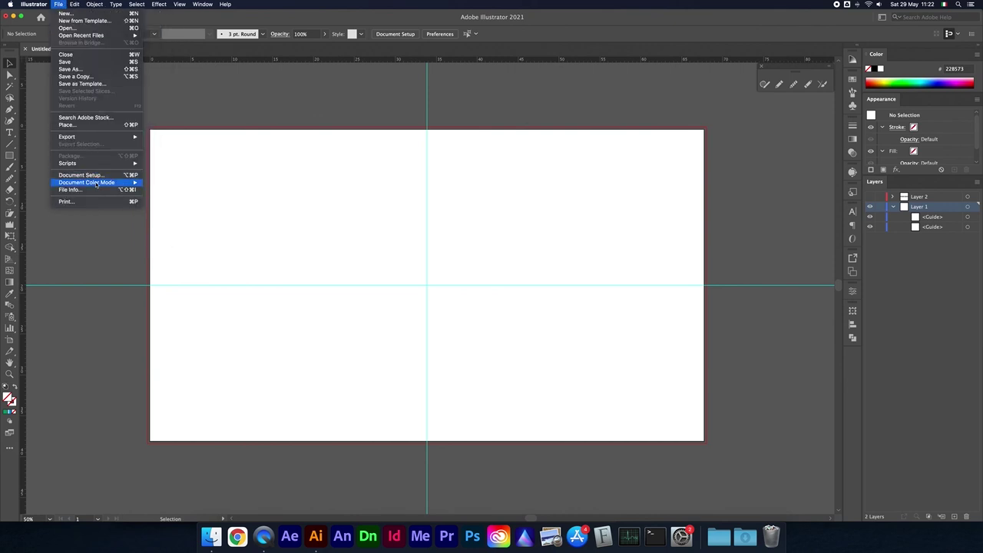
mouse_move(86, 182)
left_click(163, 190)
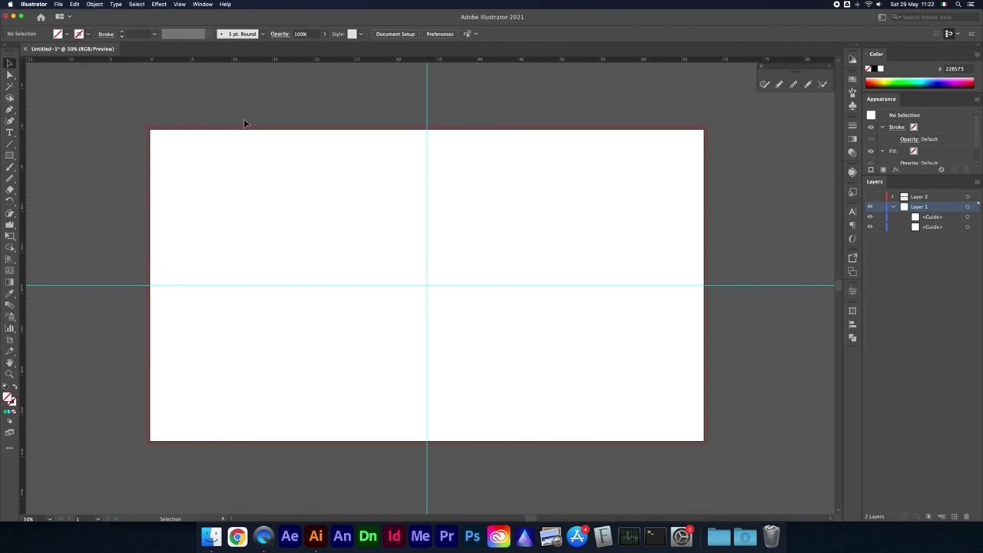
left_click(58, 3)
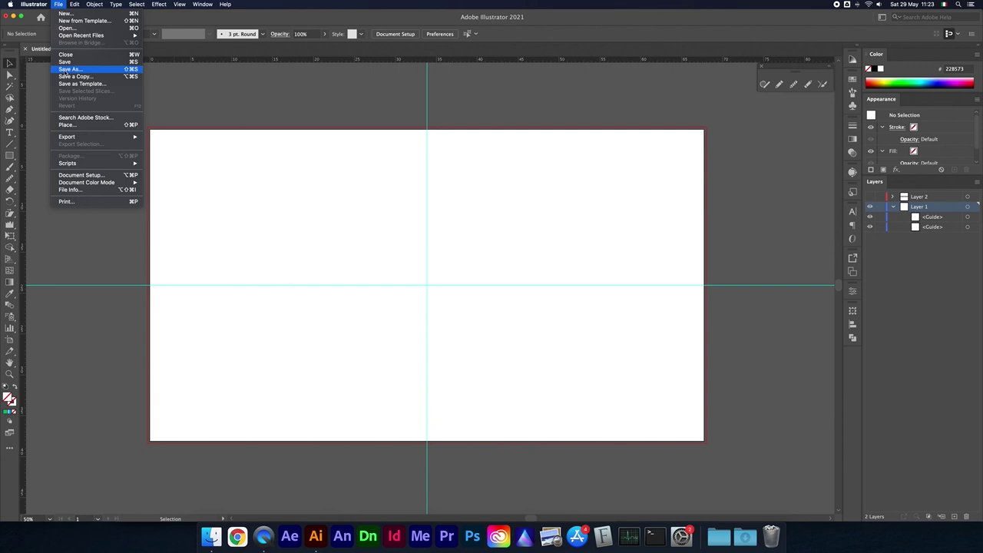
mouse_move(67, 137)
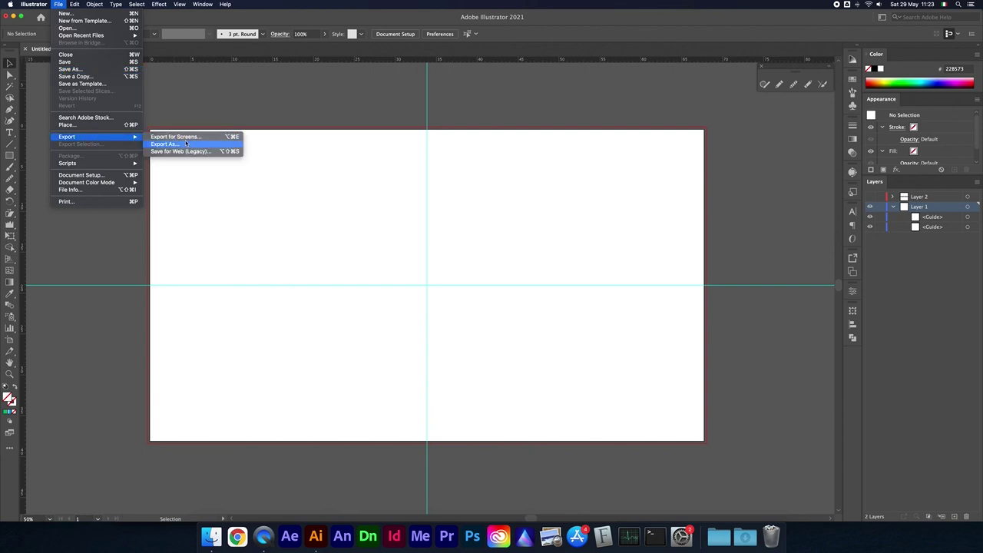
Export the artboard as JPEG with Use Artboards ticked.
left_click(172, 145)
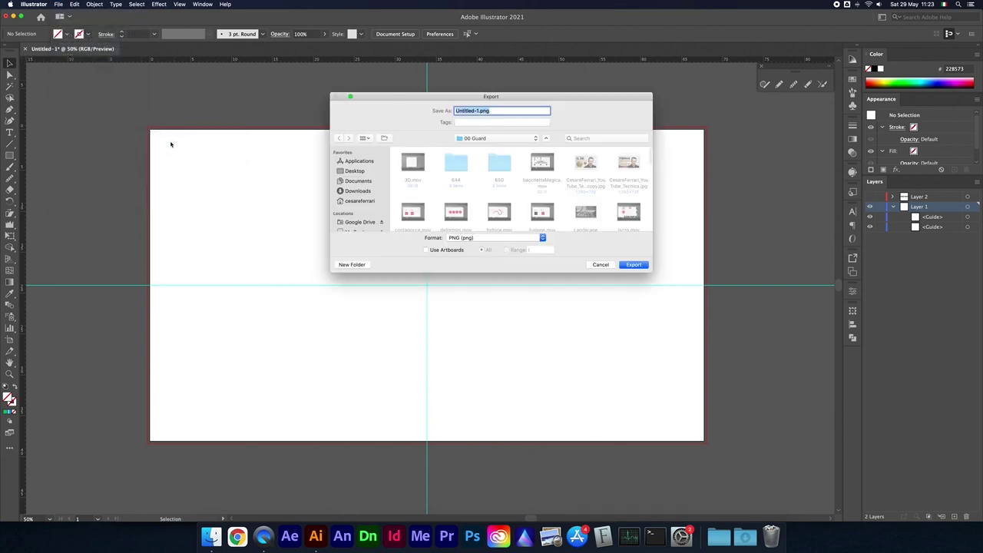
left_click(464, 237)
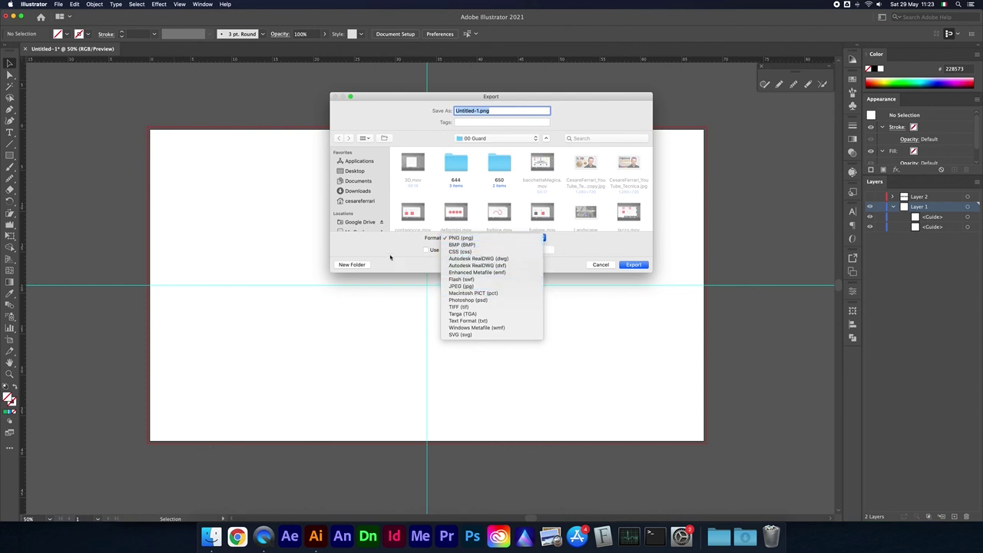
left_click(405, 254)
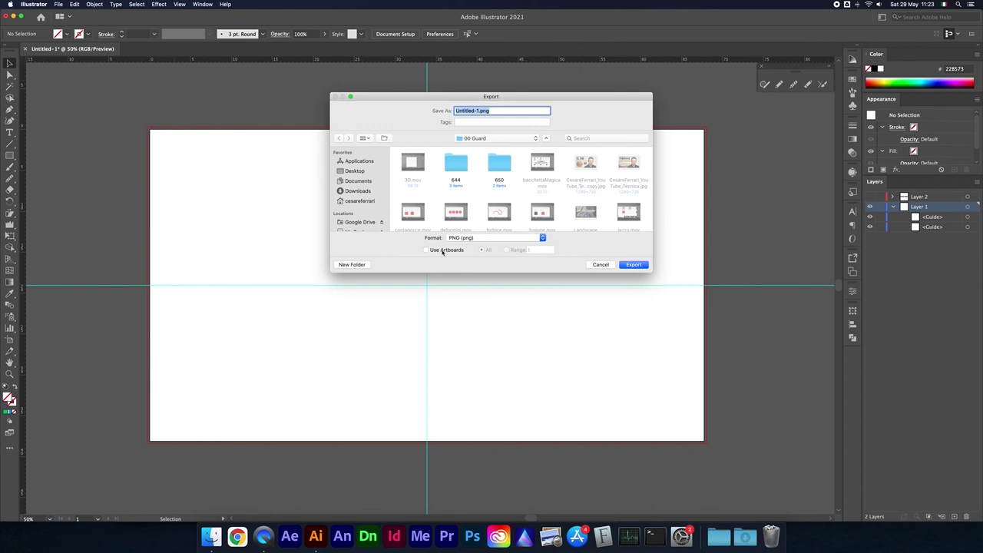
left_click(442, 251)
left_click(479, 236)
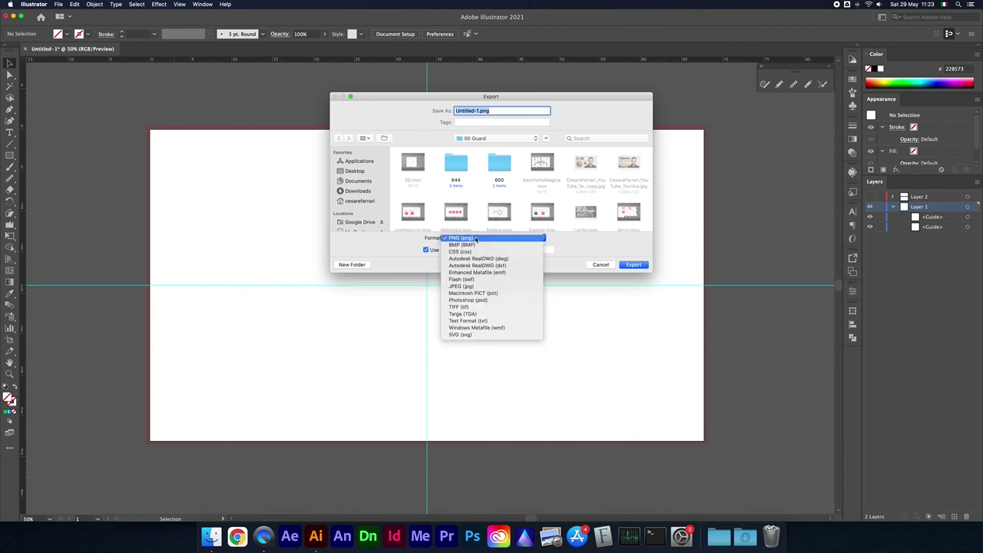
left_click(470, 286)
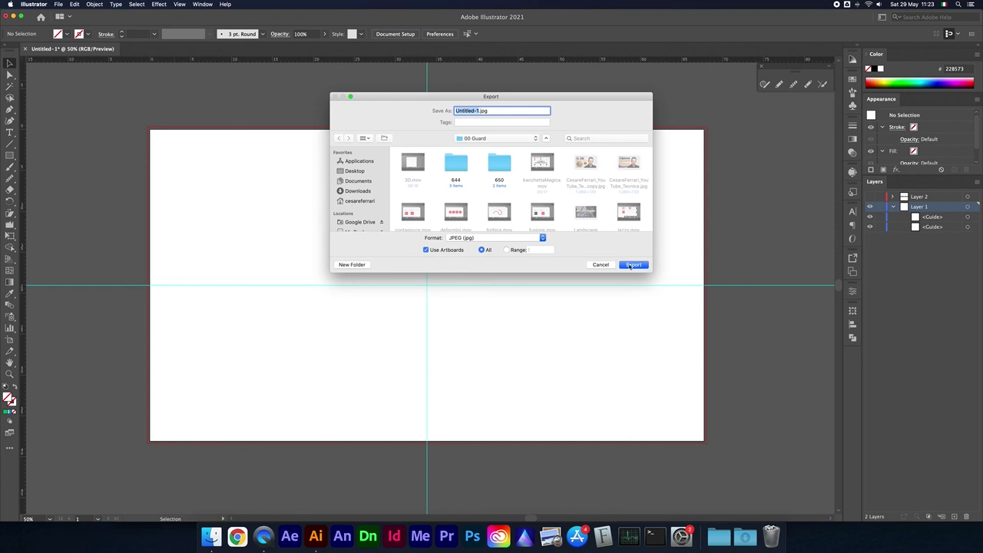
left_click(631, 265)
Set the JPEG export resolution to Screen (72 ppi).
left_click_drag(517, 227, 521, 150)
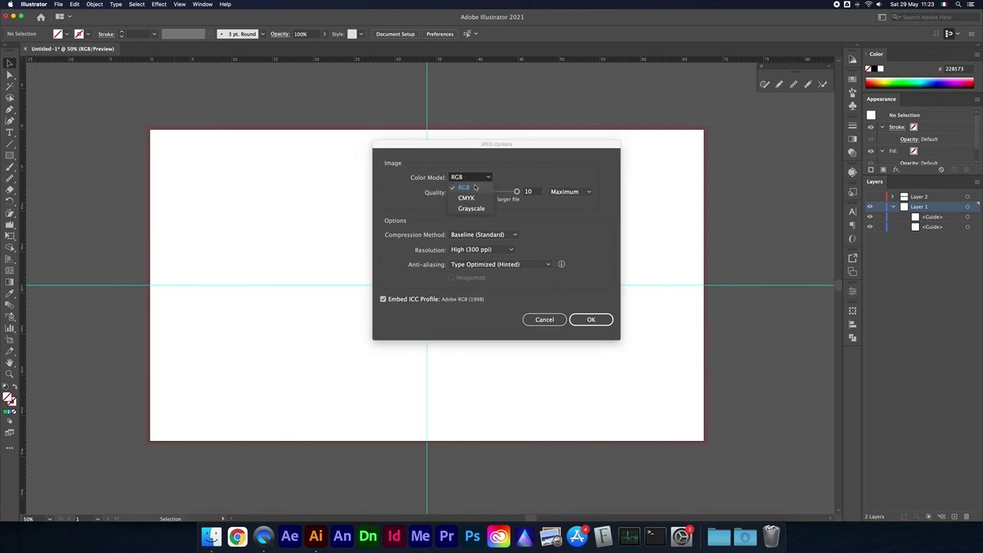
left_click(519, 191)
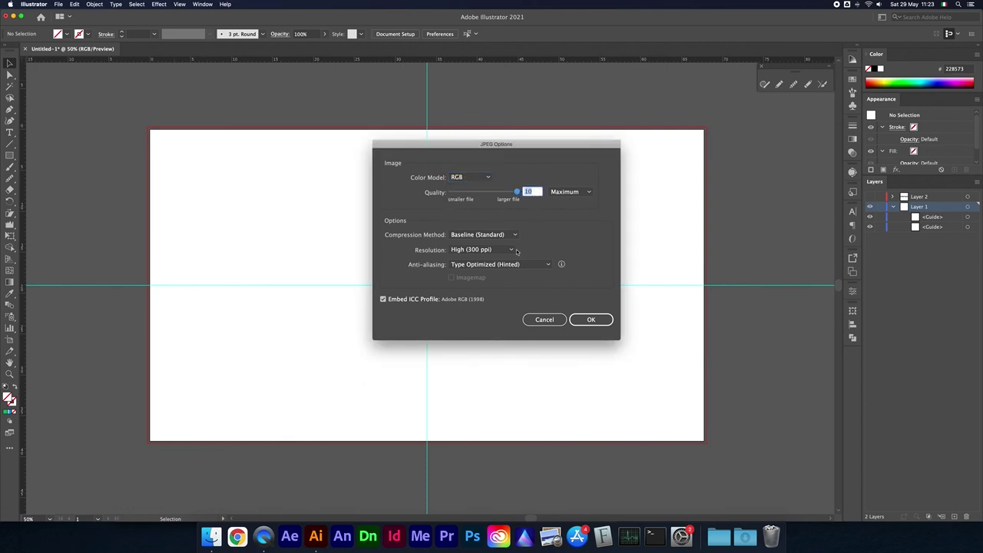
left_click(477, 253)
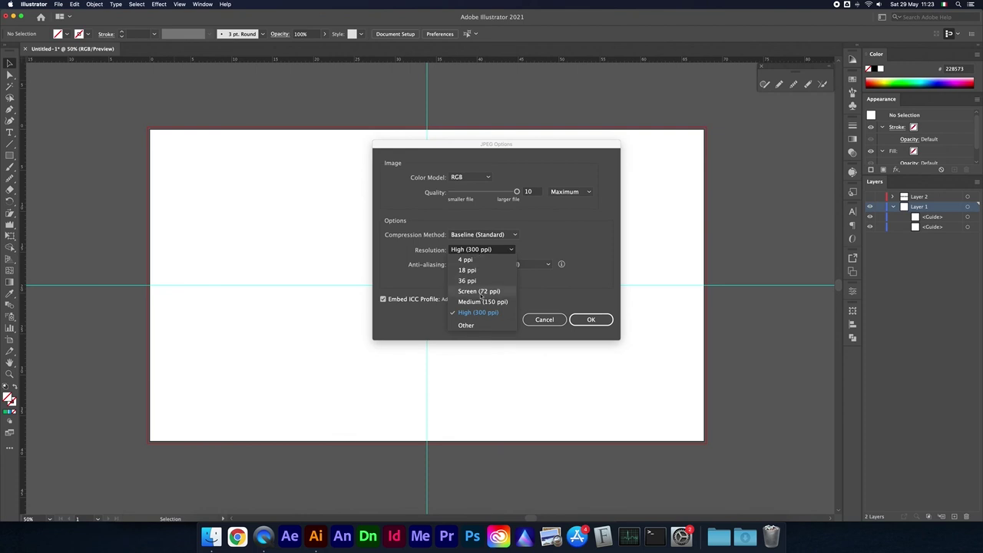
left_click(481, 295)
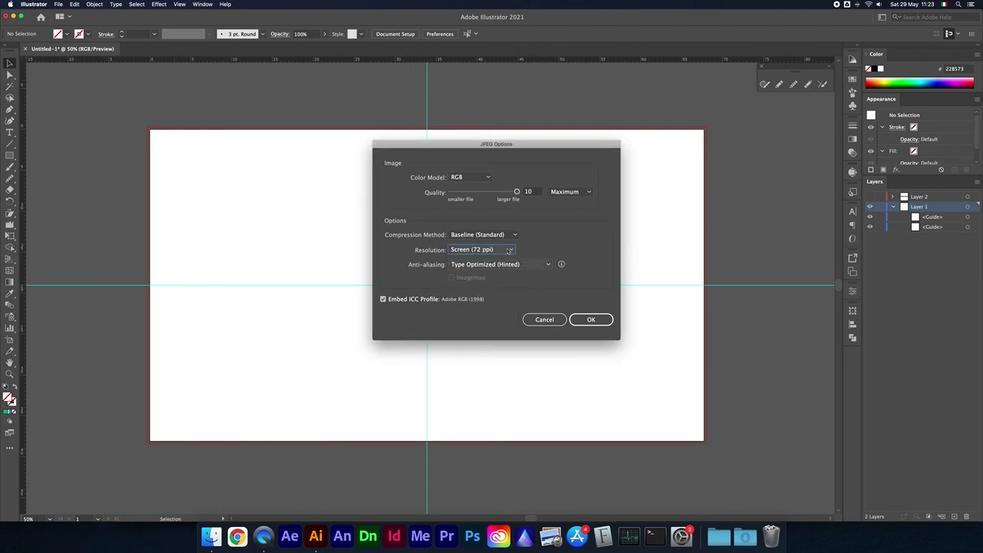